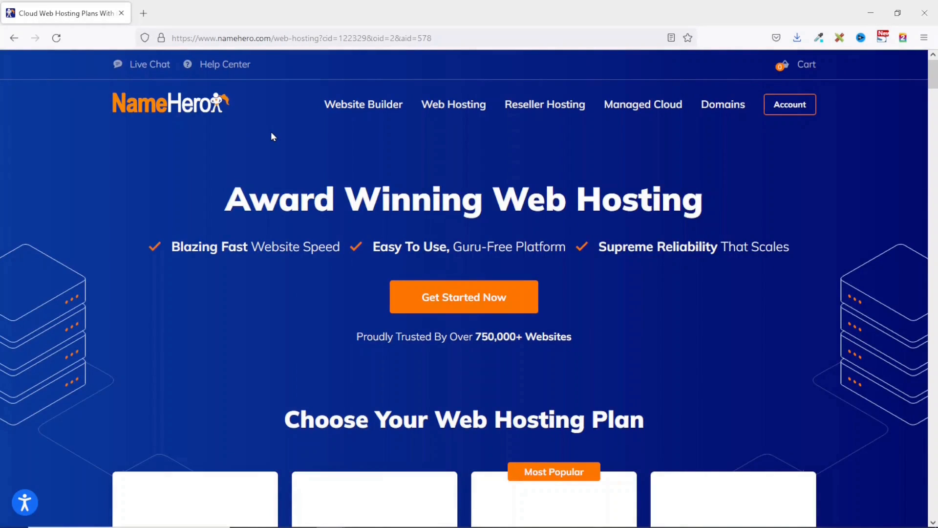
- Highlight the Blazing Fast, Easy To Use and Supreme Reliability claims and the 750,000+ websites figure
drag(172, 247, 312, 251)
drag(370, 247, 450, 247)
drag(597, 247, 791, 255)
click(791, 256)
drag(477, 338, 521, 336)
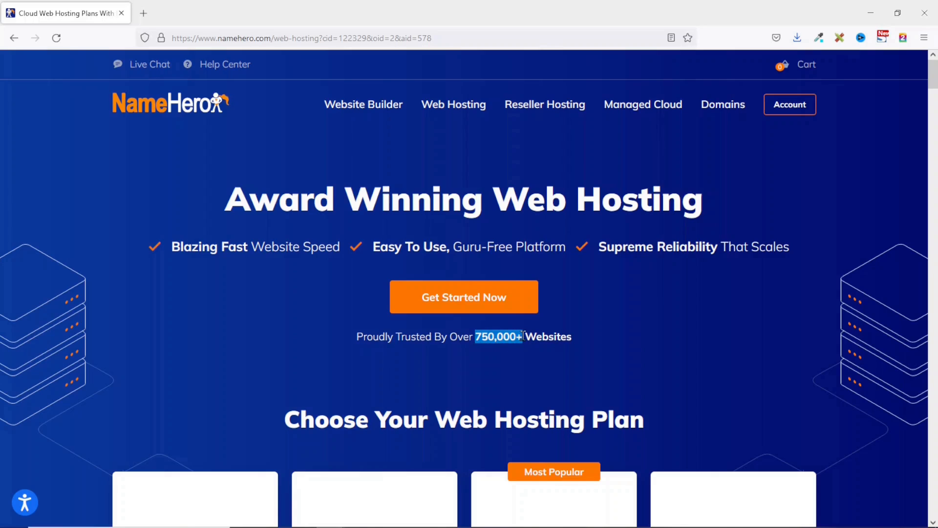
- Scroll to the Cloud plan cards and highlight Business Cloud's 4 GB RAM and free email filtering
click(501, 297)
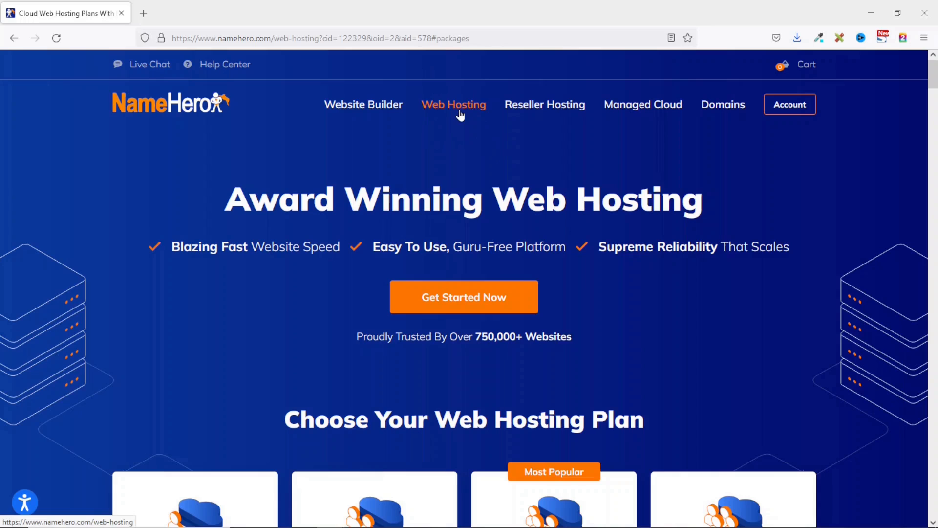
scroll(612, 289, down, 5)
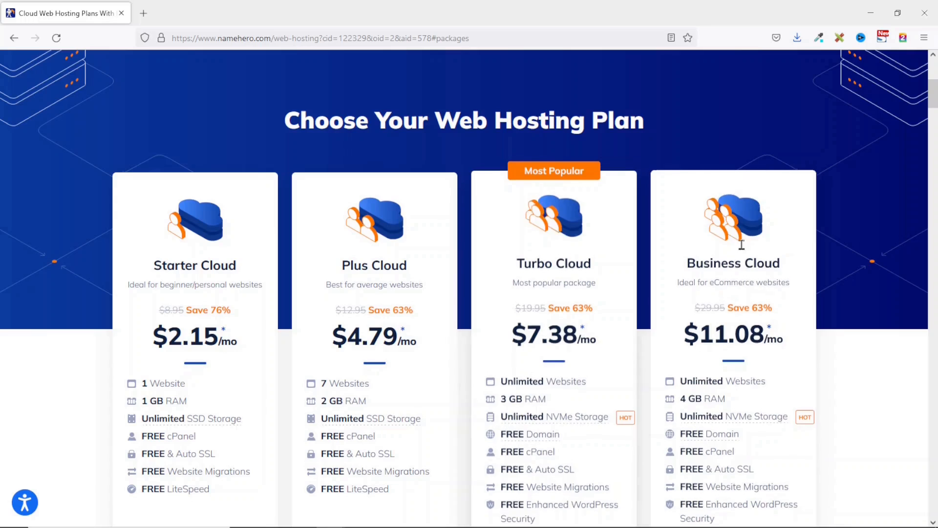
scroll(742, 262, down, 3)
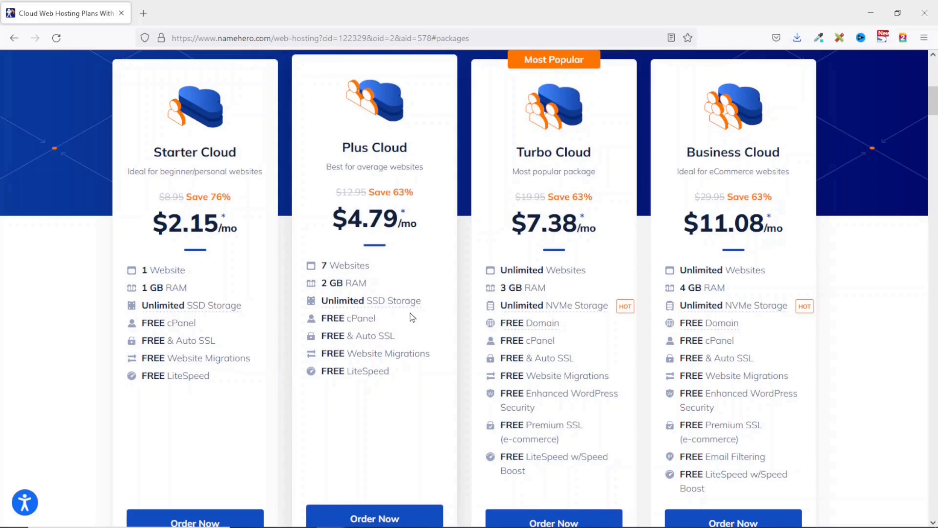
mouse_move(555, 321)
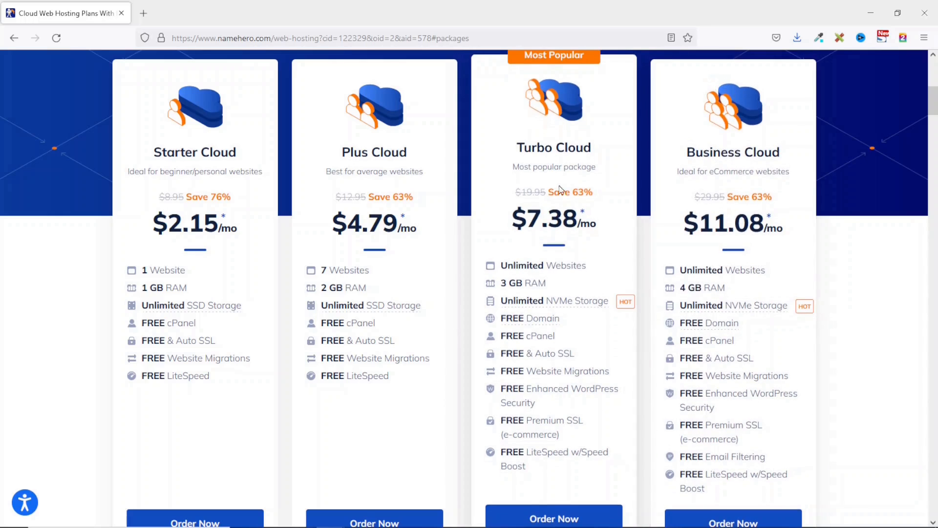
drag(681, 284, 726, 293)
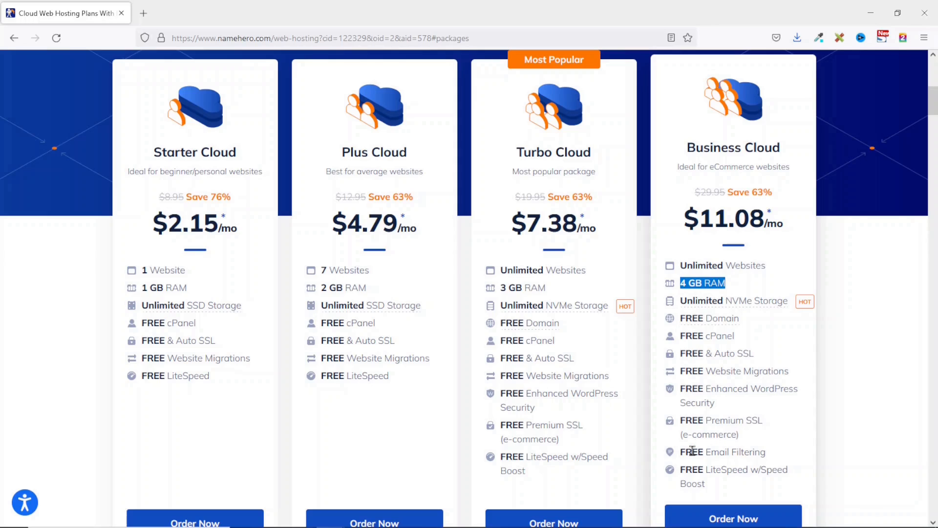
drag(686, 452, 742, 456)
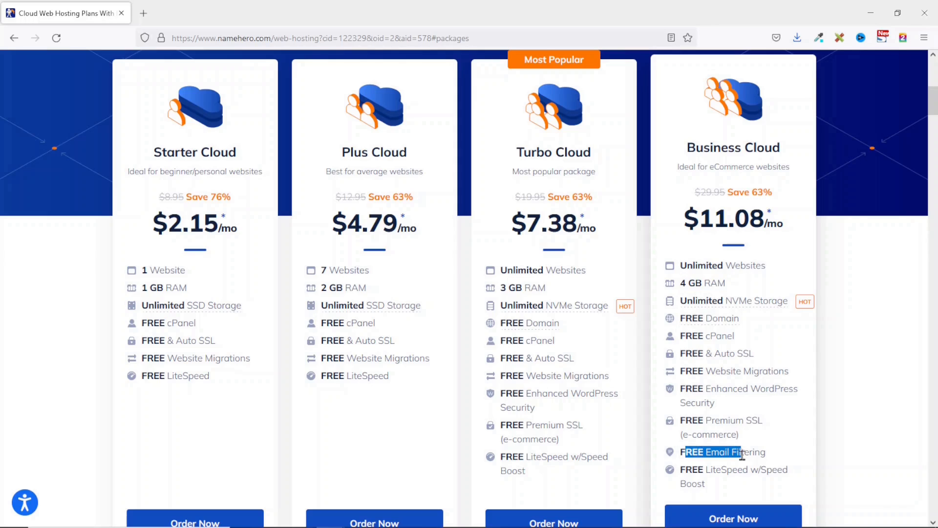
scroll(741, 455, down, 1)
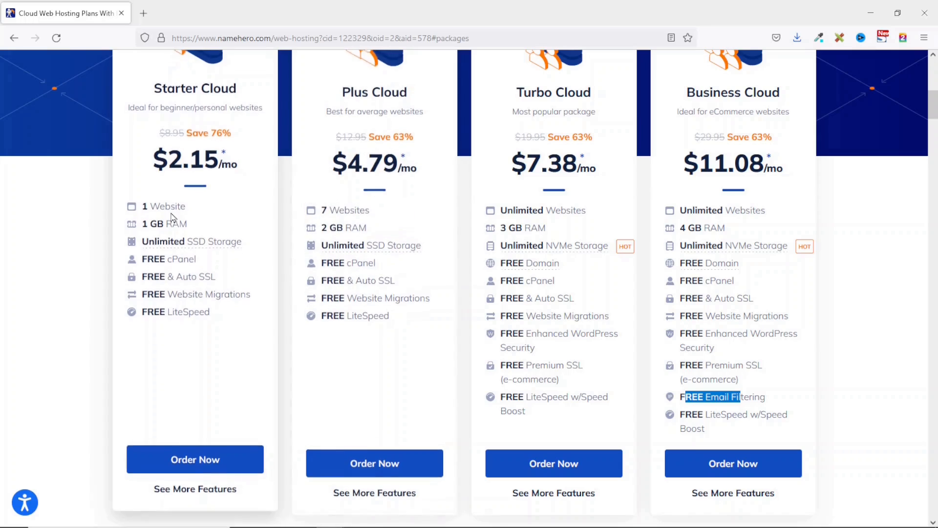
- Order the Plus Cloud plan and enter 'dikupagessite' as a new domain name
click(369, 455)
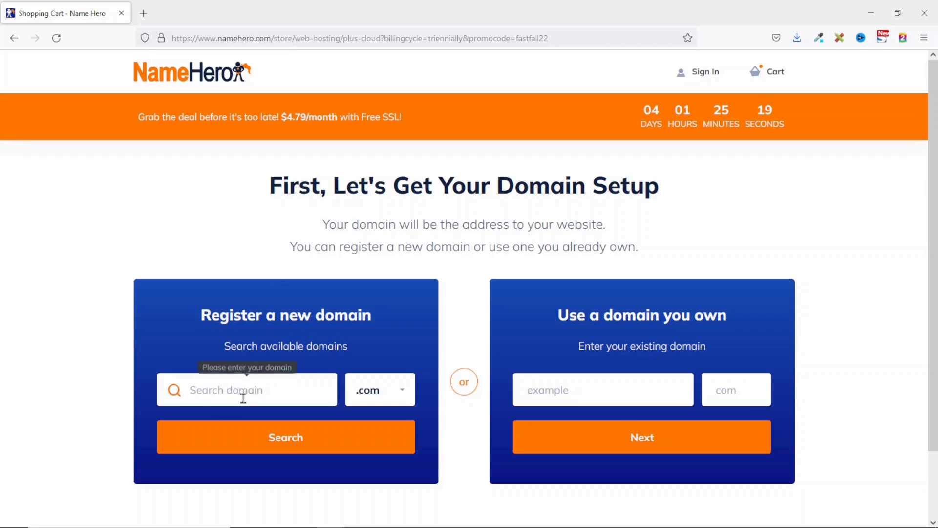
click(244, 398)
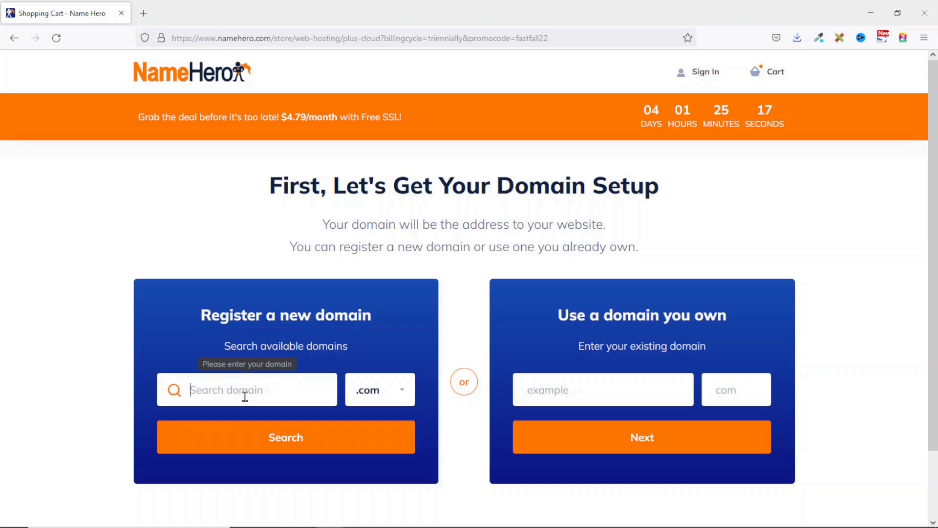
text(dikupages)
text(site)
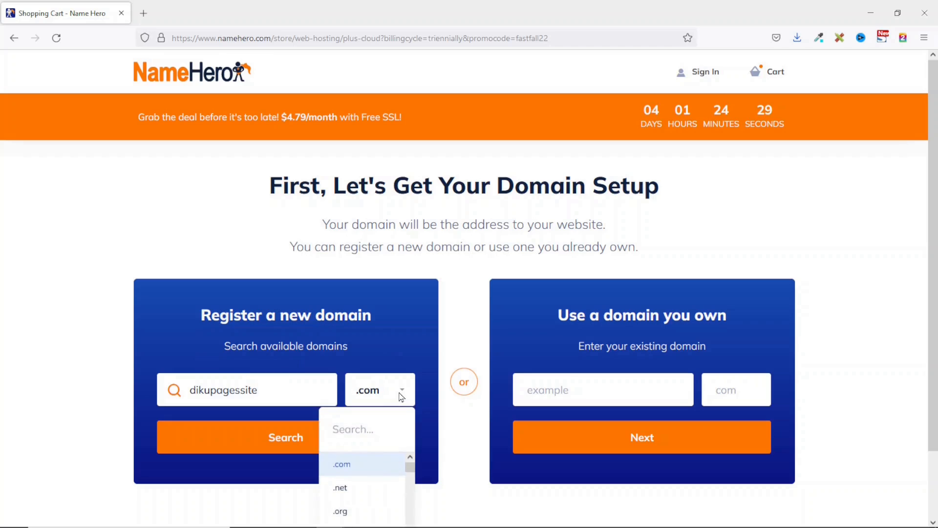
- Keep the .com extension, confirm dikupagessite.com is available, and continue
scroll(398, 392, down, 3)
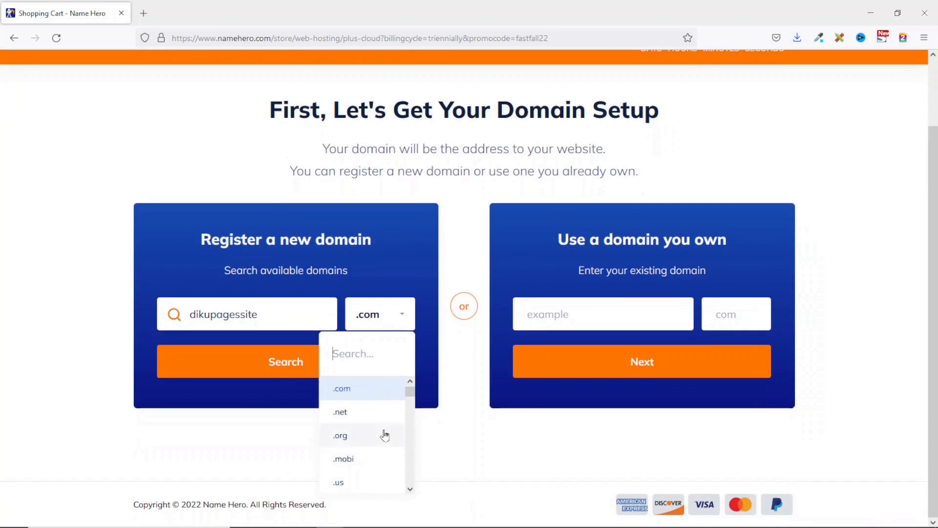
scroll(384, 432, down, 5)
scroll(371, 405, up, 5)
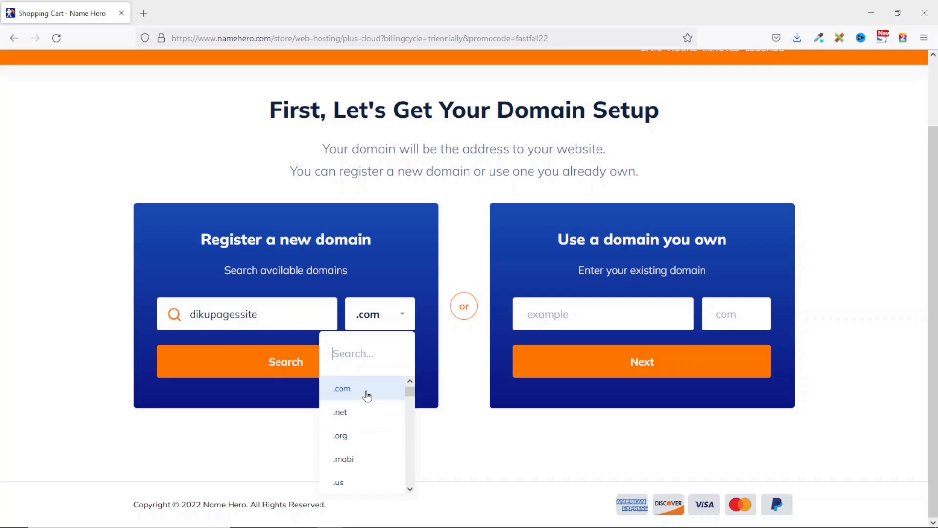
scroll(366, 418, down, 3)
scroll(367, 430, down, 2)
scroll(367, 432, up, 6)
click(365, 390)
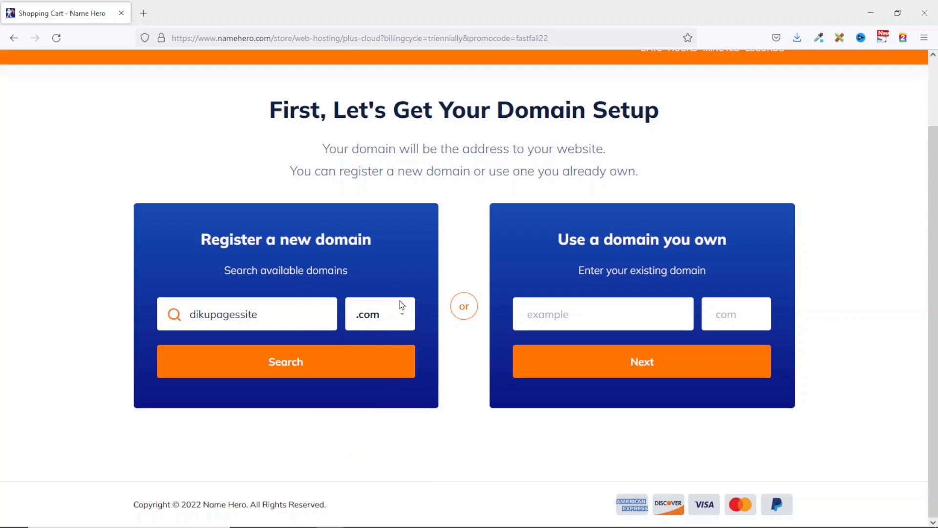
click(312, 366)
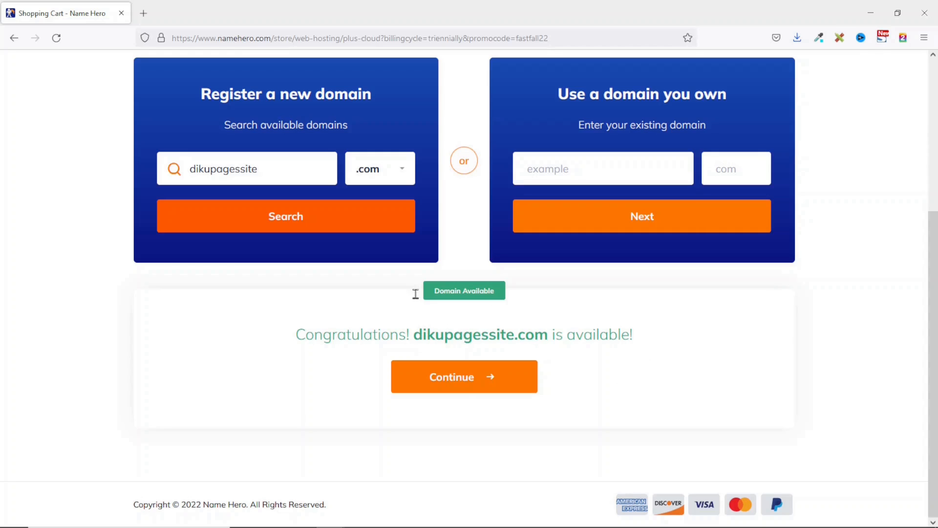
click(464, 386)
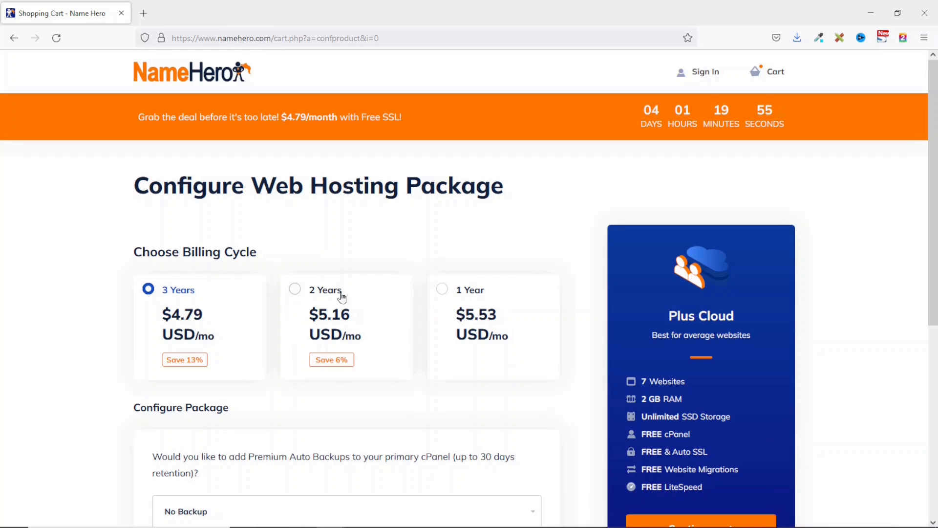
- Switch Plus Cloud billing to 1 Year at $5.53/mo, keeping No Backup and free Let's Encrypt SSL
click(479, 323)
scroll(380, 423, down, 3)
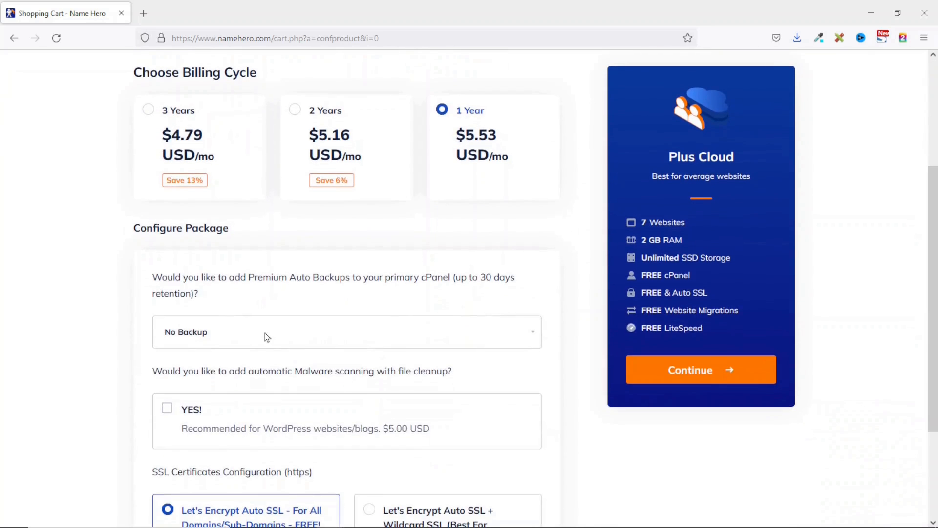
click(267, 336)
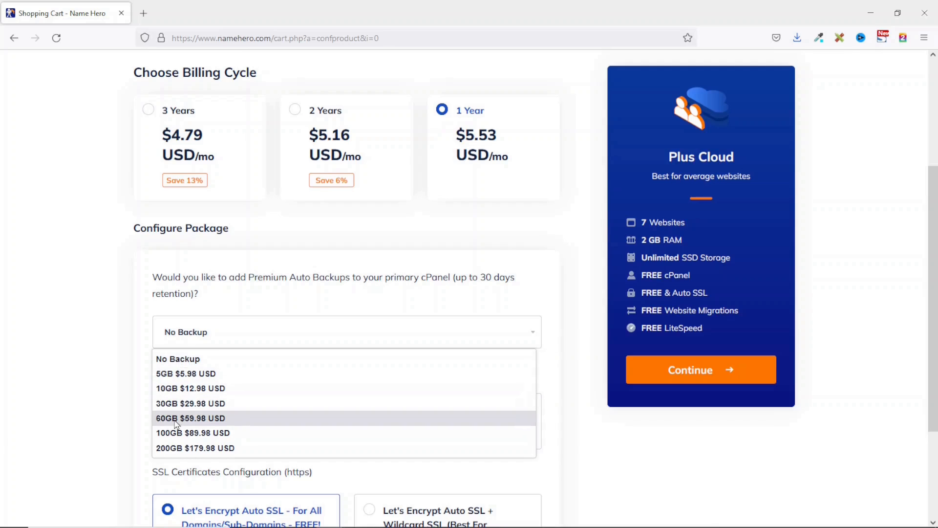
click(223, 315)
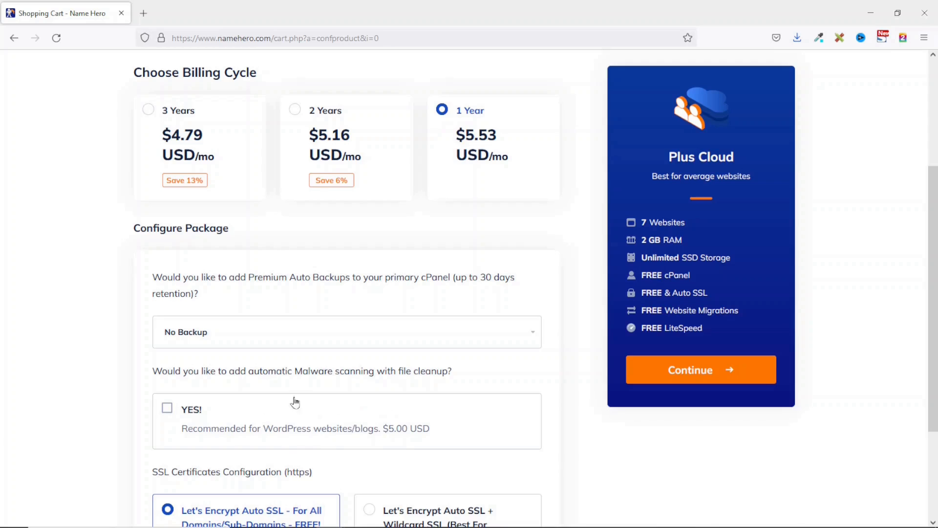
scroll(316, 434, down, 3)
scroll(318, 434, down, 1)
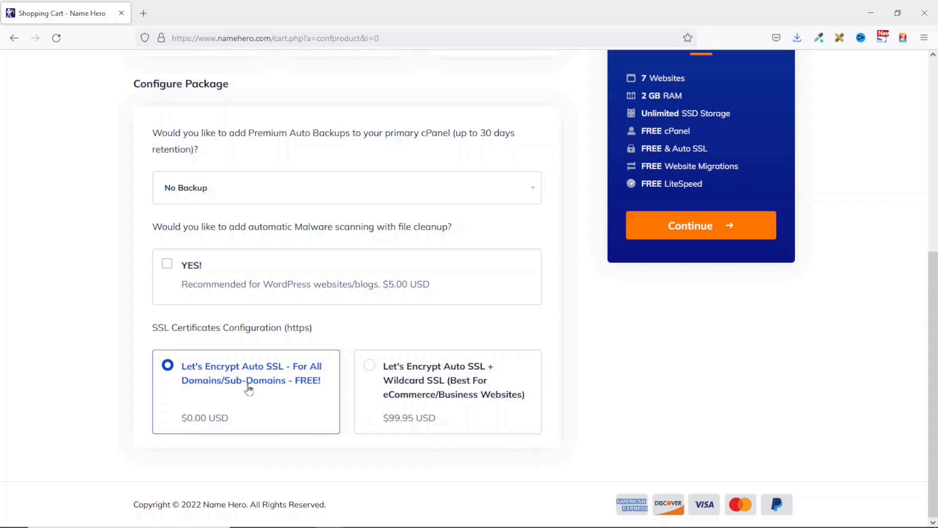
- Continue past package and domain configuration, then highlight the Web Hosting - Plus Cloud checkout line
click(701, 229)
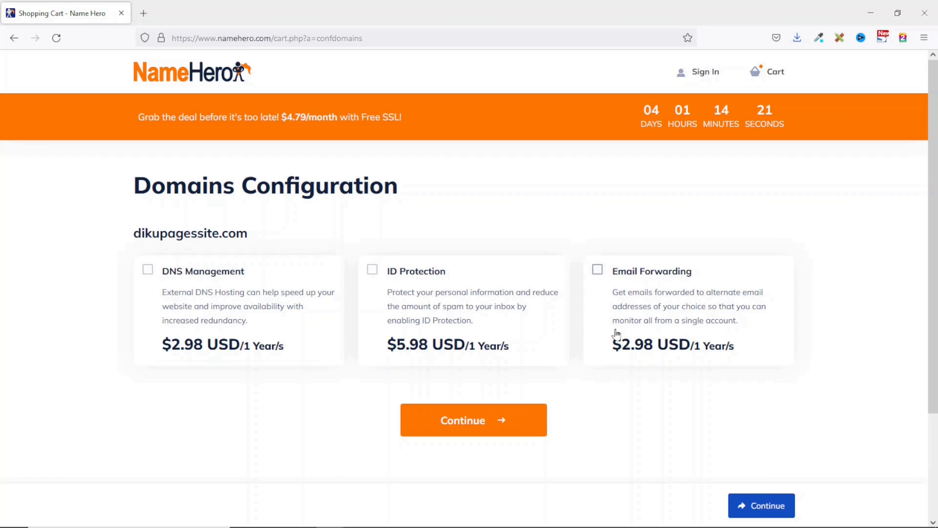
click(462, 425)
drag(151, 236, 261, 235)
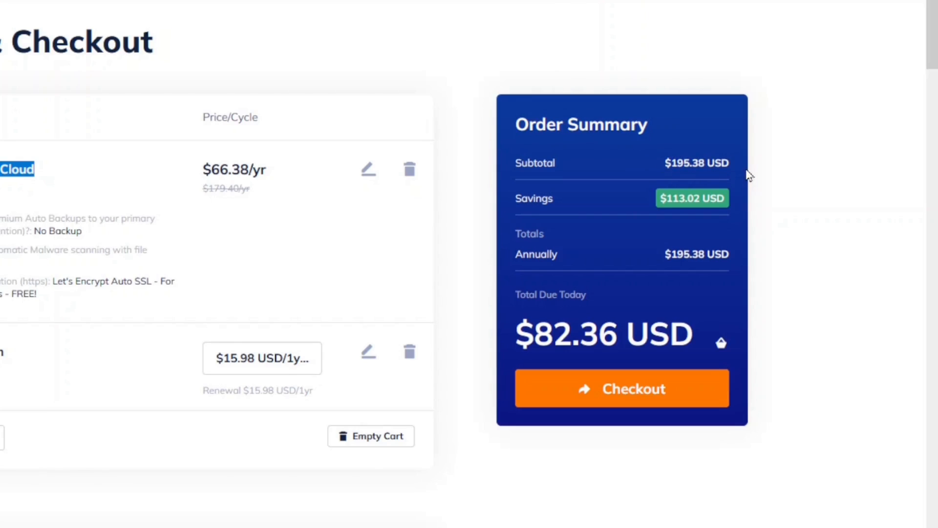
scroll(277, 335, down, 2)
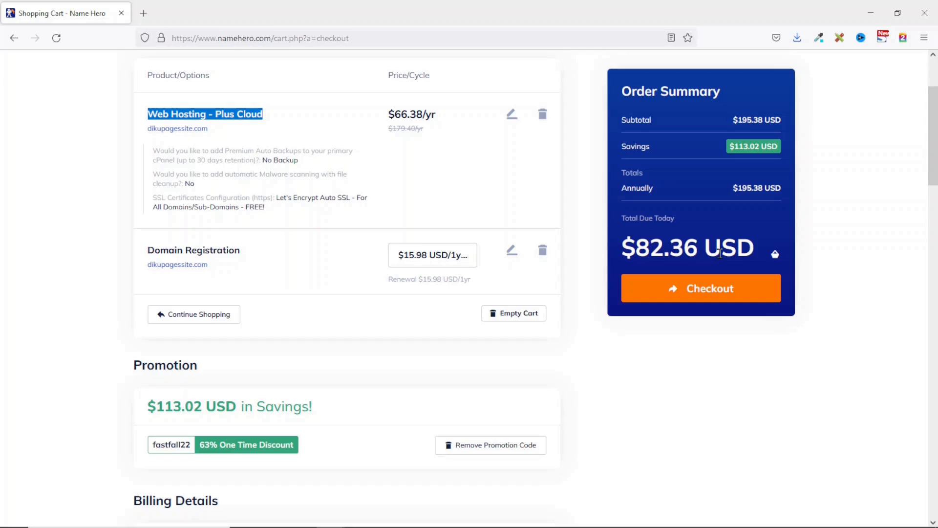
scroll(279, 393, down, 5)
scroll(245, 306, down, 2)
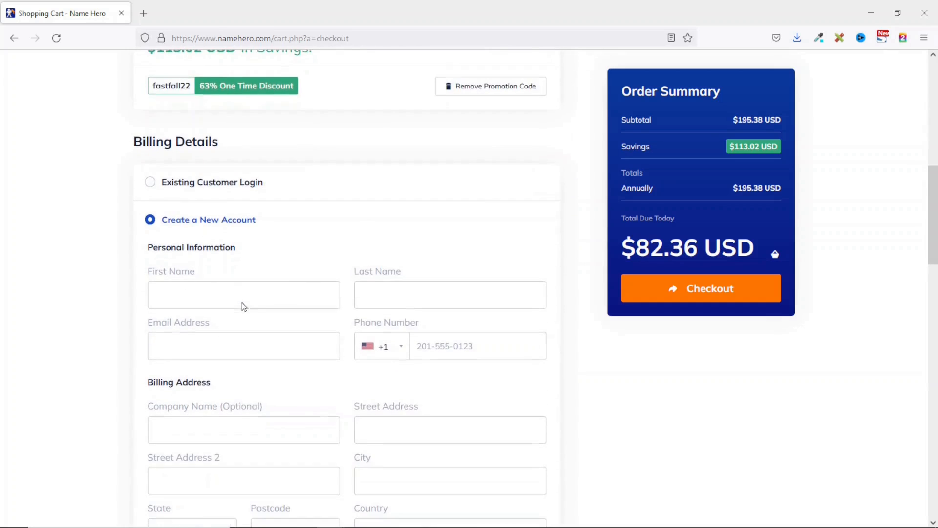
click(185, 186)
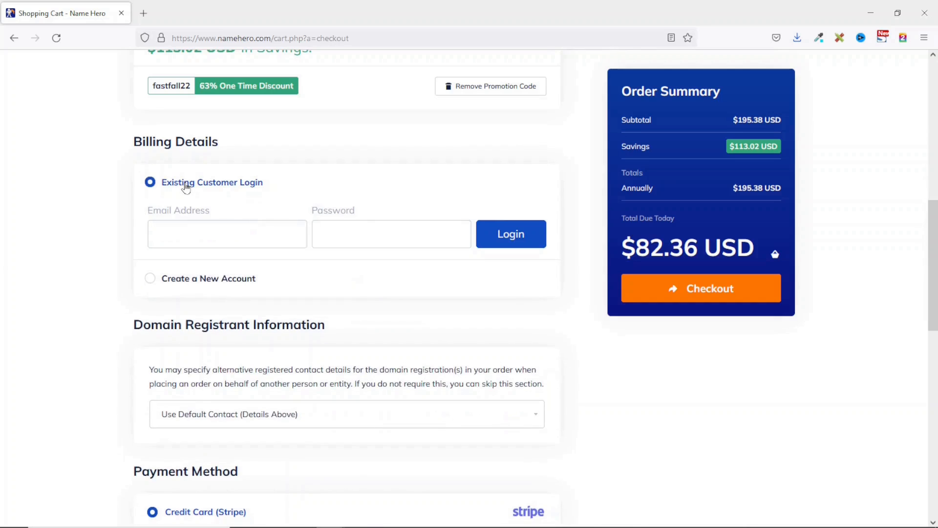
click(180, 234)
click(187, 283)
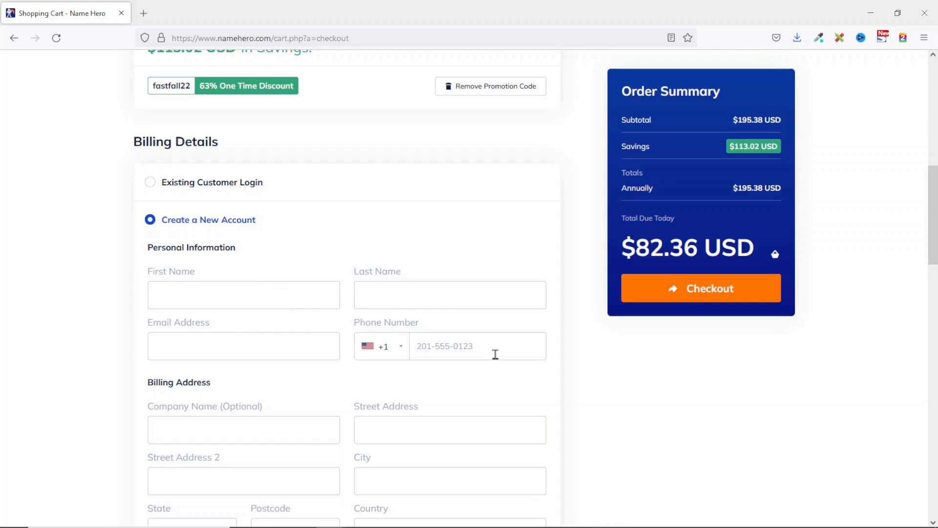
scroll(496, 354, down, 4)
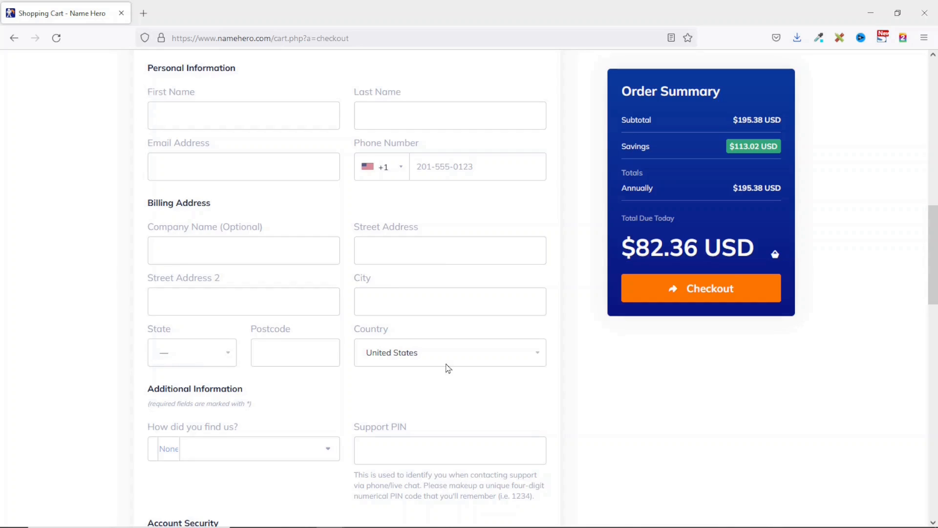
- Leave 'How did you find us?' at None and scroll down to the Credit Card (Stripe) payment details
scroll(135, 219, down, 3)
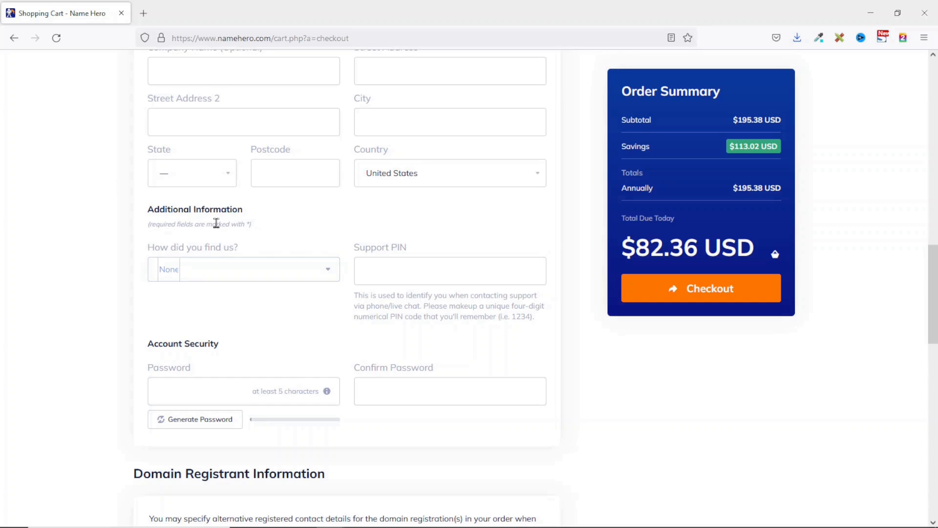
click(245, 276)
scroll(233, 300, down, 3)
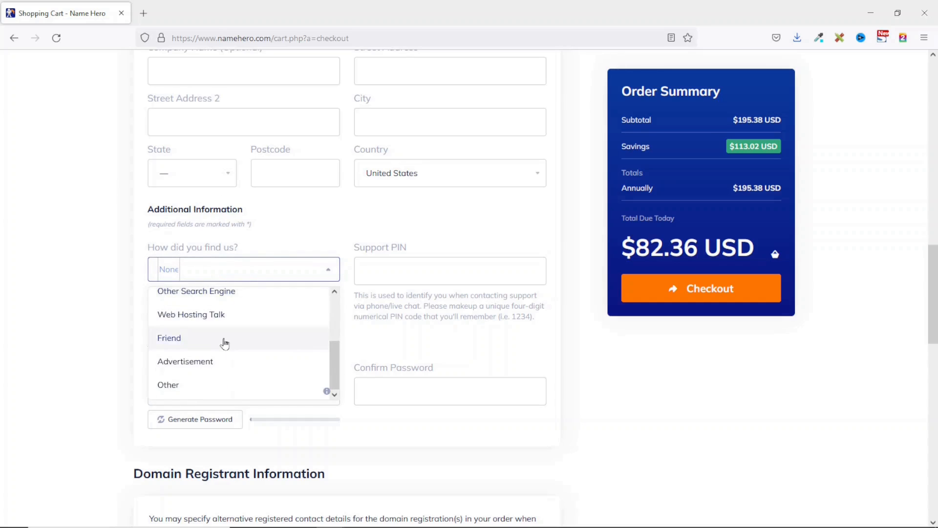
scroll(225, 337, up, 3)
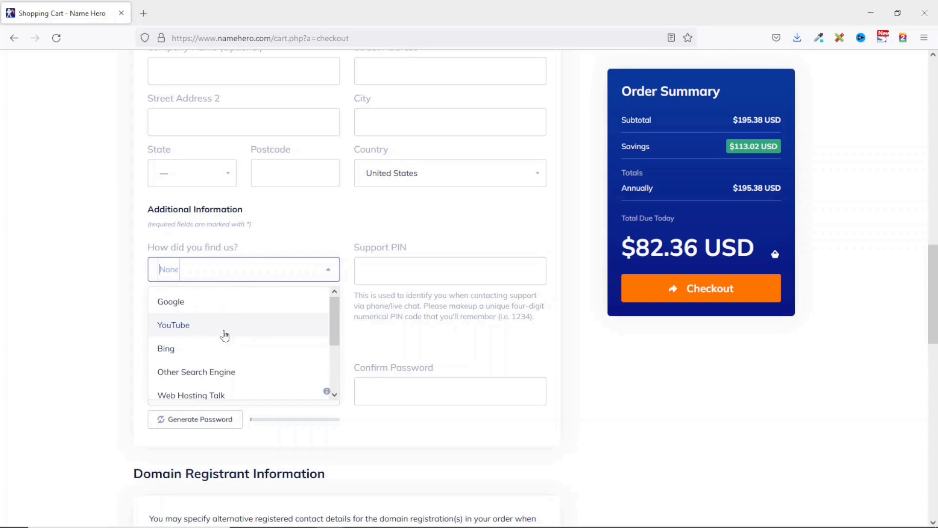
click(427, 271)
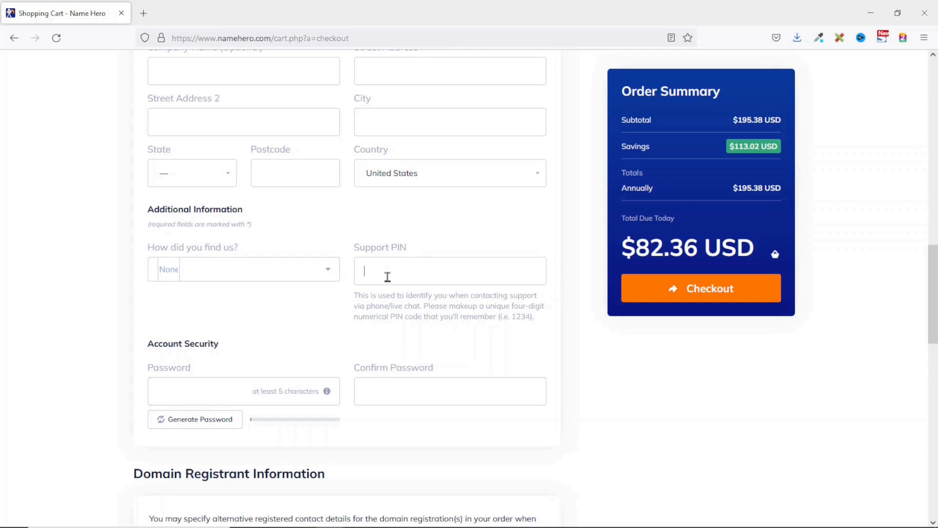
scroll(391, 276, down, 1)
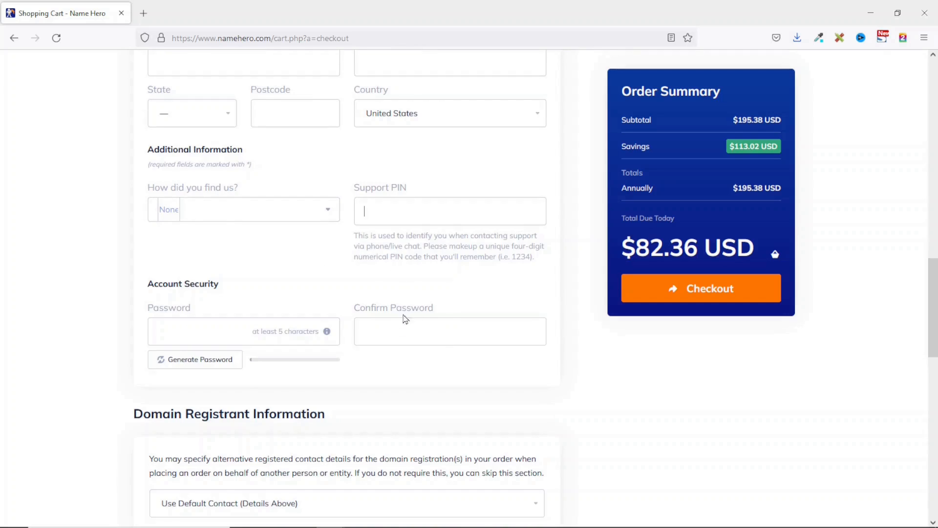
scroll(401, 320, down, 6)
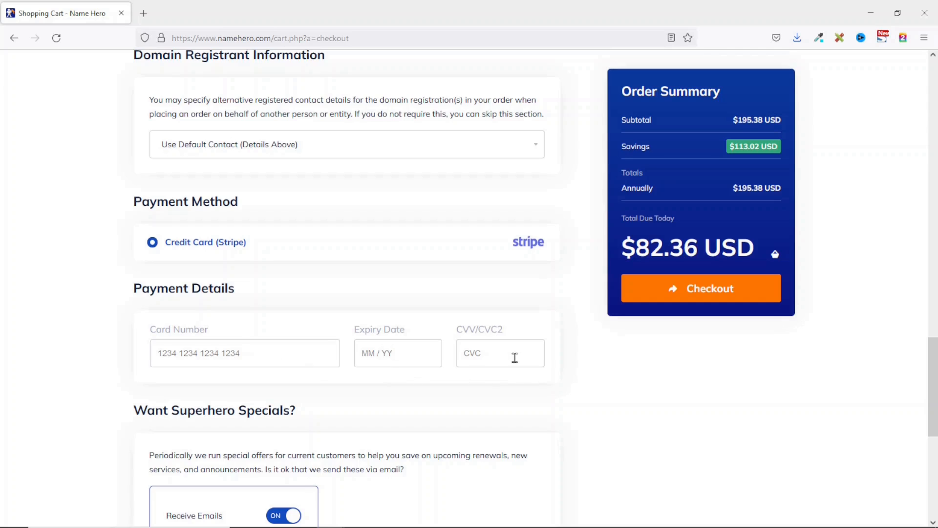
- Agree to the Terms of Service and submit the $82.36 order
scroll(393, 269, down, 1)
scroll(391, 271, down, 5)
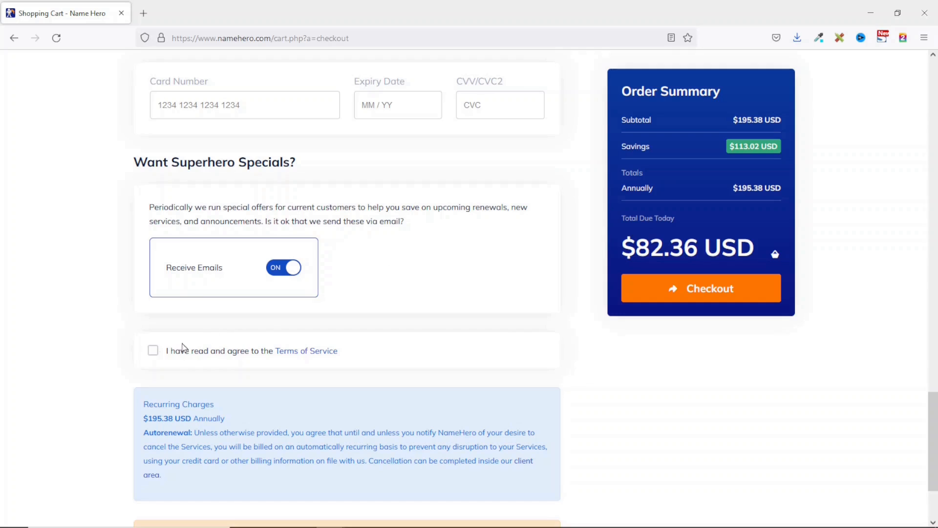
click(155, 358)
click(713, 304)
scroll(471, 373, up, 10)
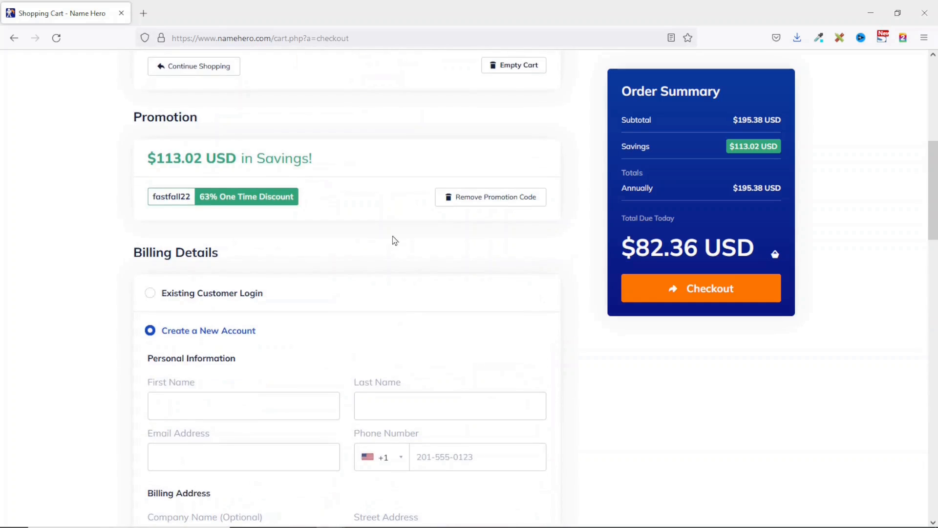
scroll(380, 313, down, 5)
scroll(379, 319, down, 12)
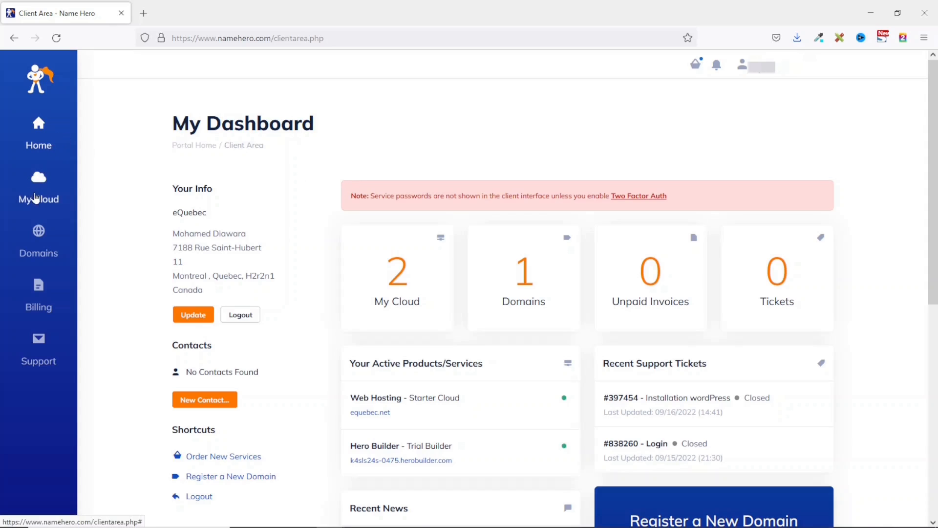
click(41, 194)
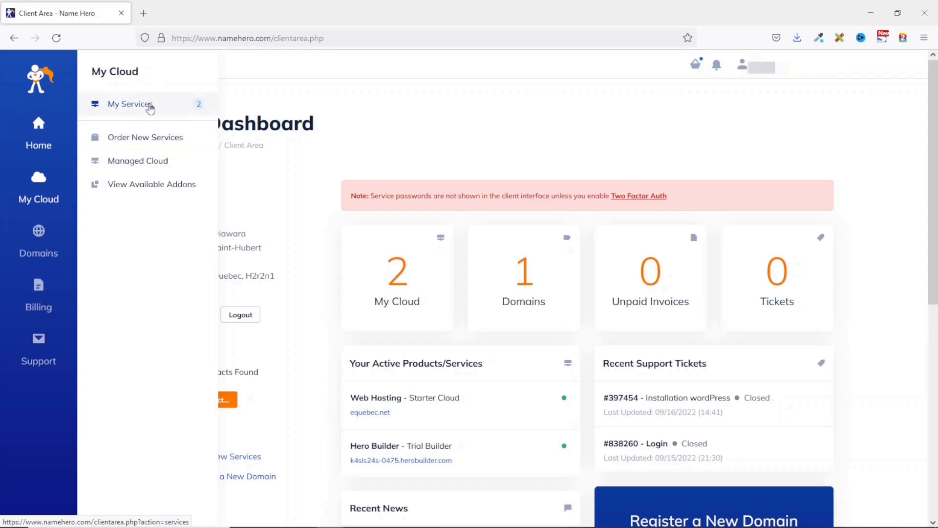
click(59, 235)
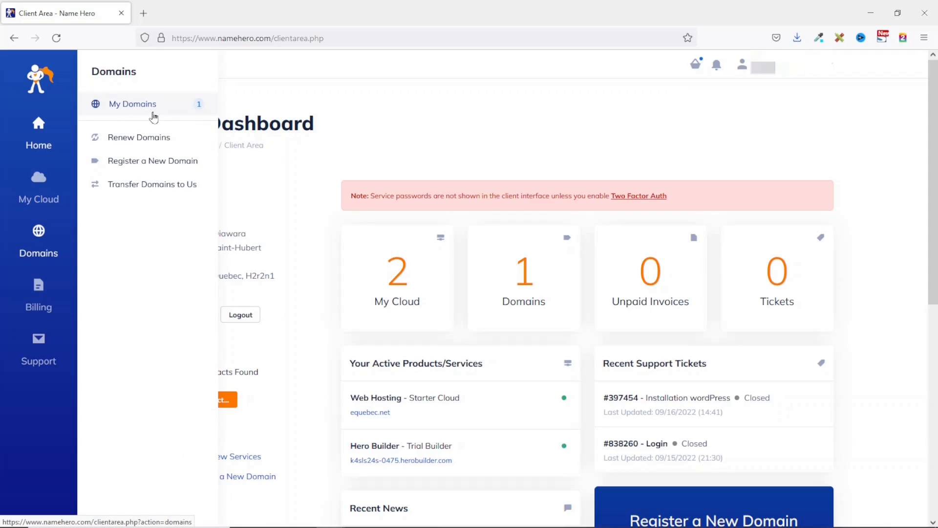
click(70, 293)
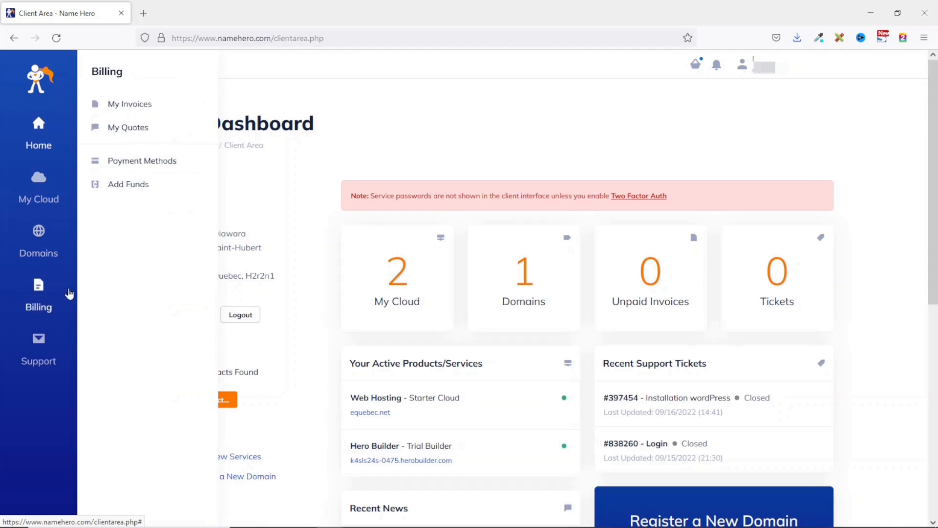
click(57, 342)
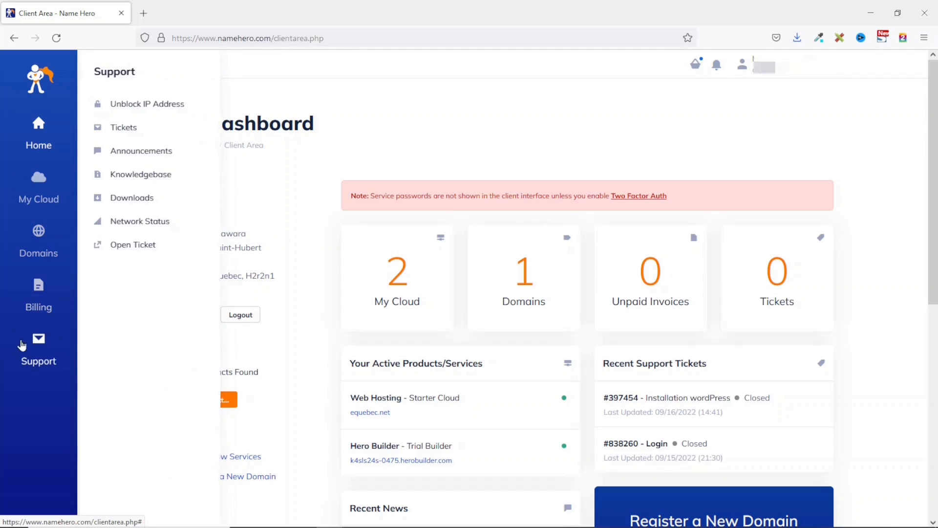
click(38, 346)
click(37, 347)
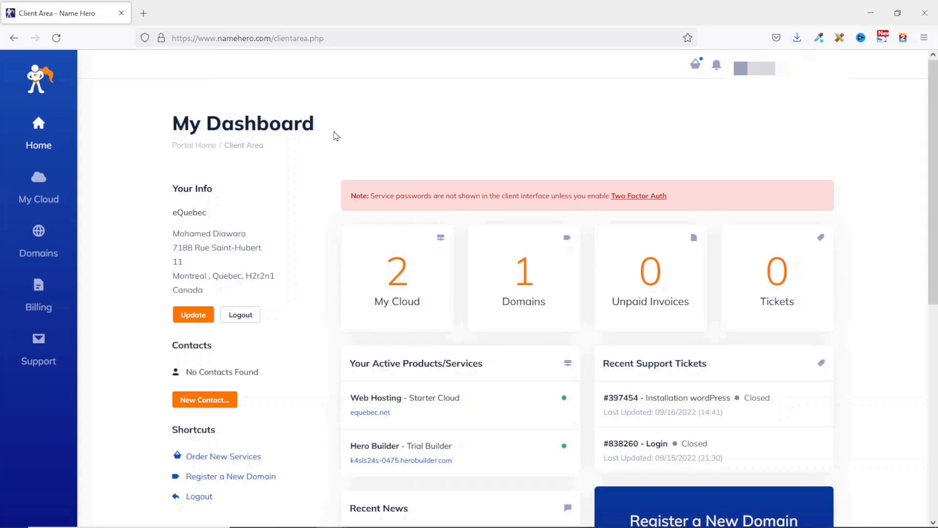
- Go to My Services, open Web Hosting - Starter Cloud, and log in to its cPanel
click(40, 192)
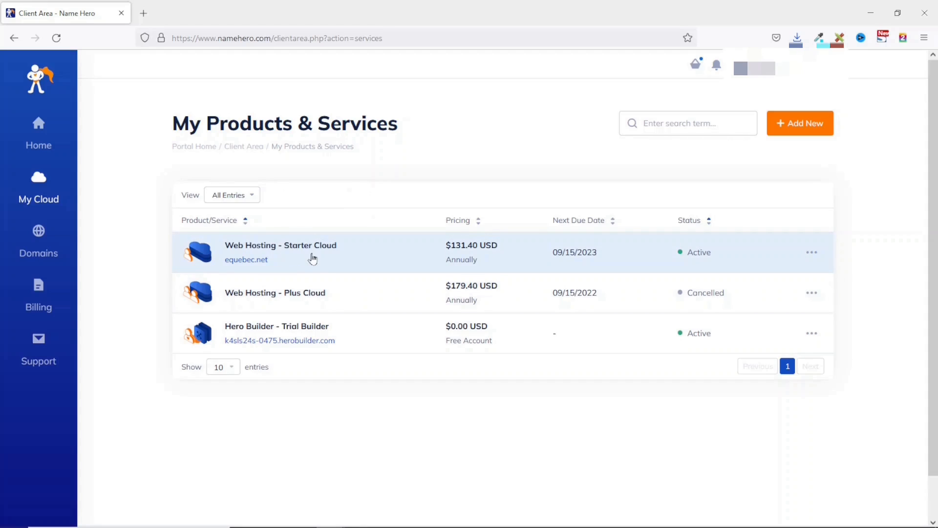
click(311, 258)
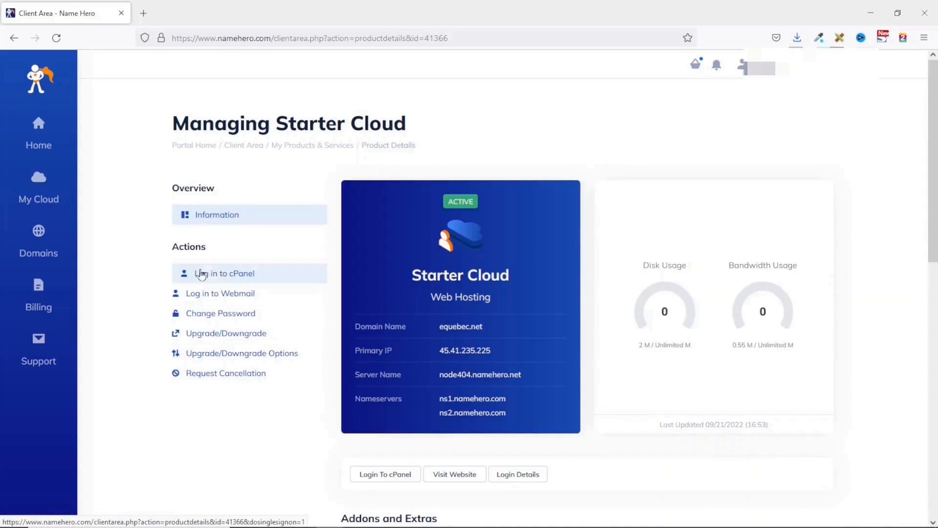
click(227, 281)
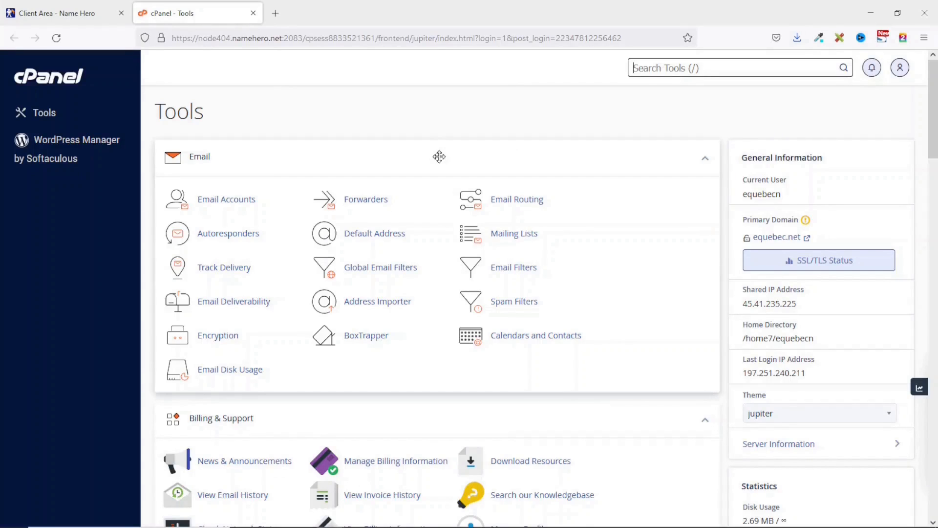
- Launch the Softaculous Apps Installer from cPanel's Software section
scroll(513, 176, down, 15)
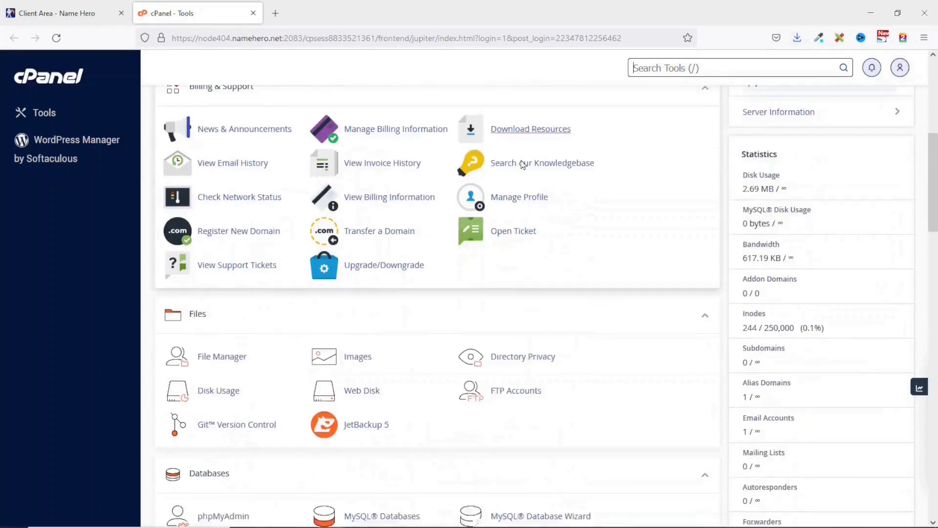
scroll(488, 181, down, 3)
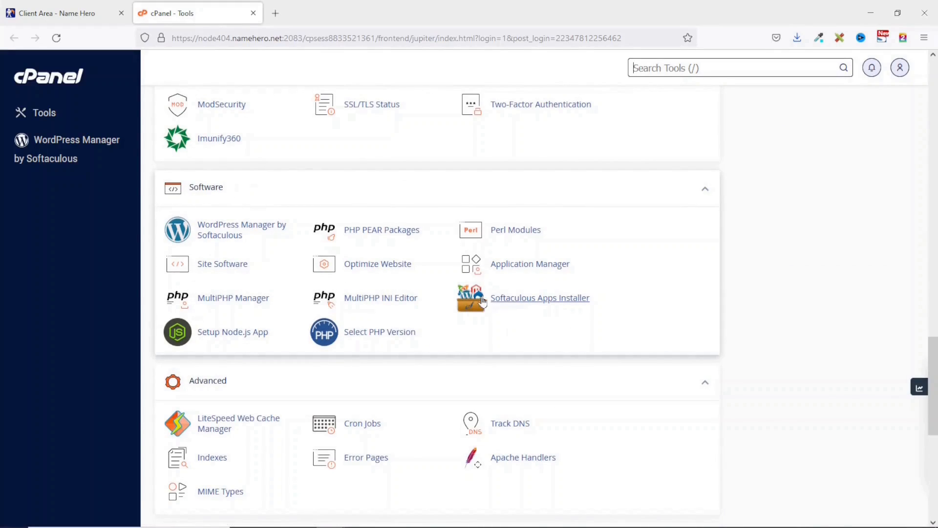
click(531, 307)
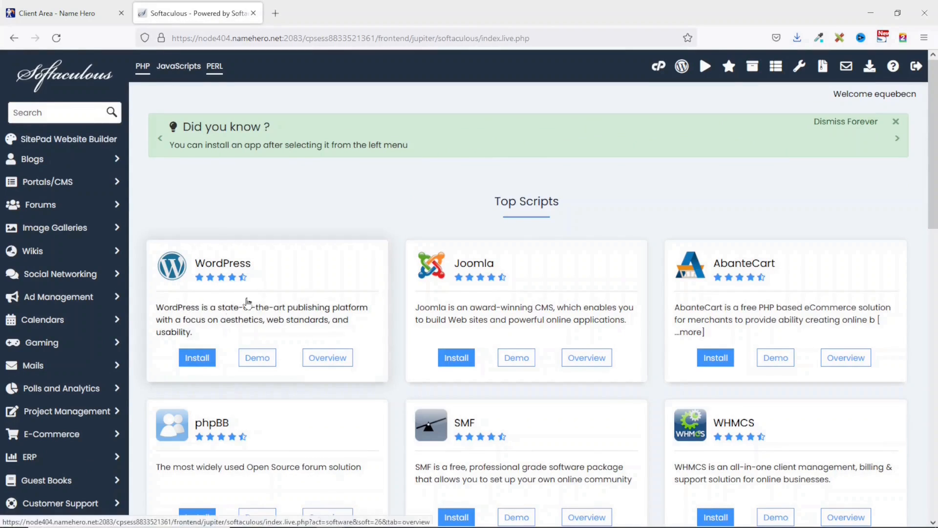
- Expand the Blogs category and start a WordPress install from Top Scripts
scroll(775, 421, down, 7)
scroll(833, 425, up, 7)
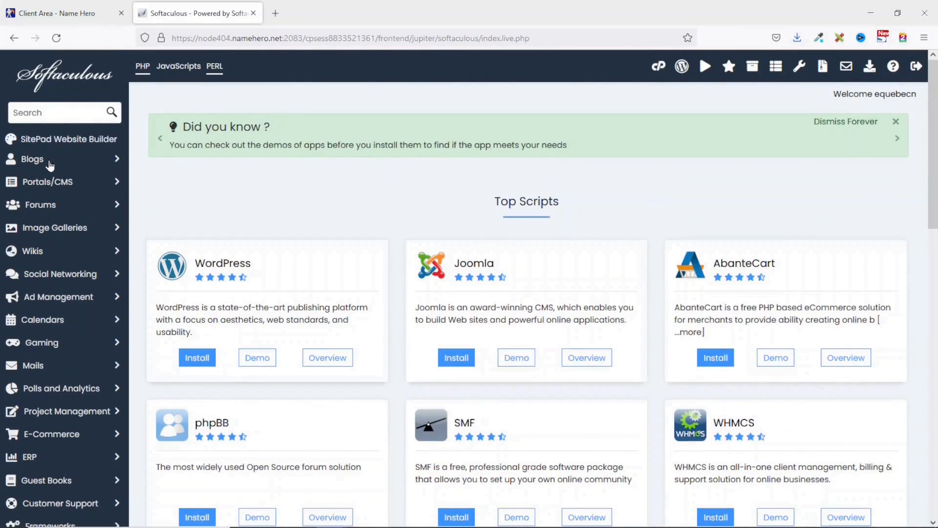
click(50, 163)
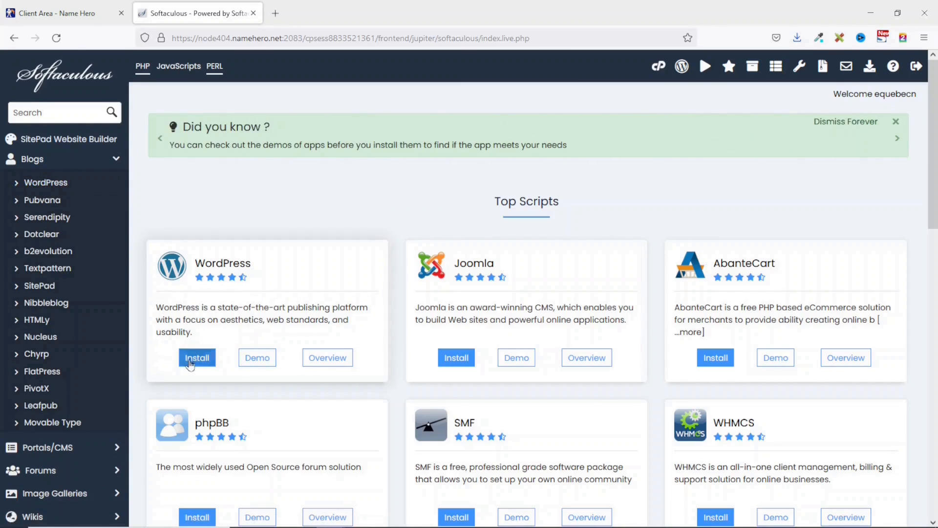
click(195, 360)
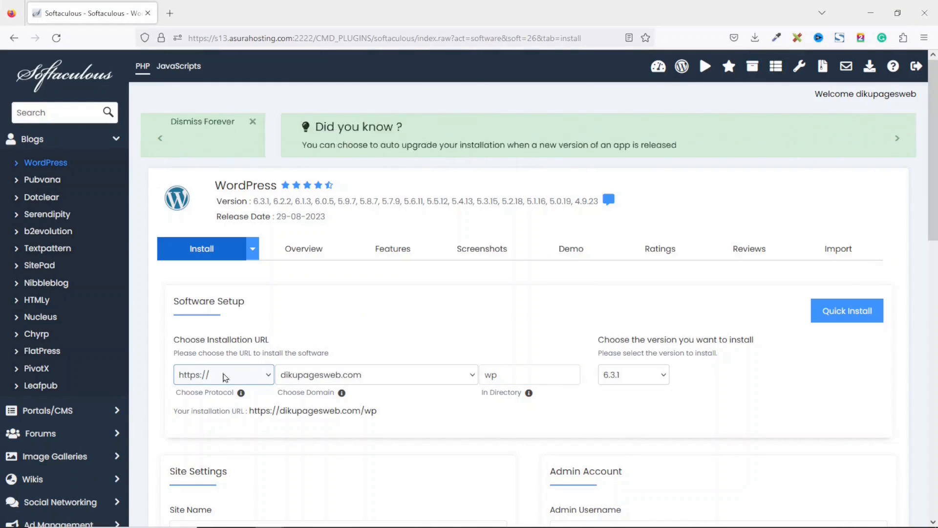
click(228, 380)
click(227, 380)
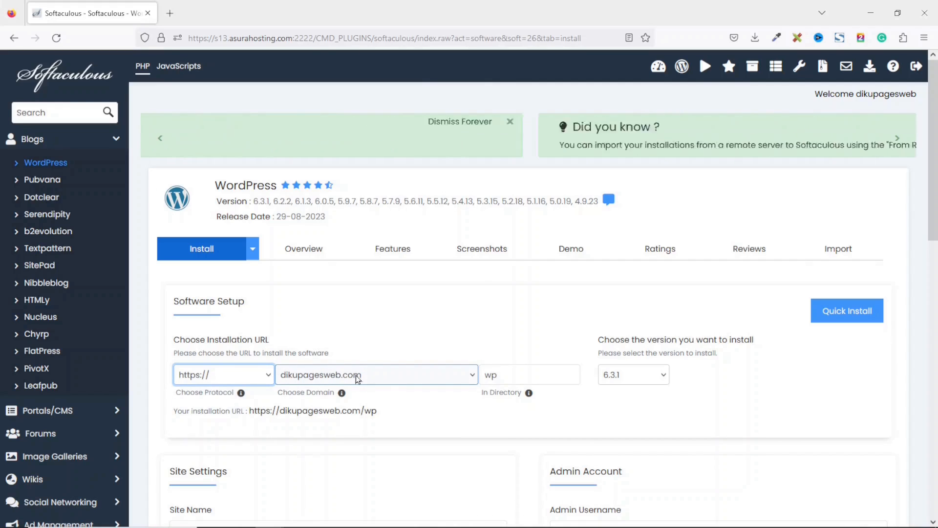
click(357, 379)
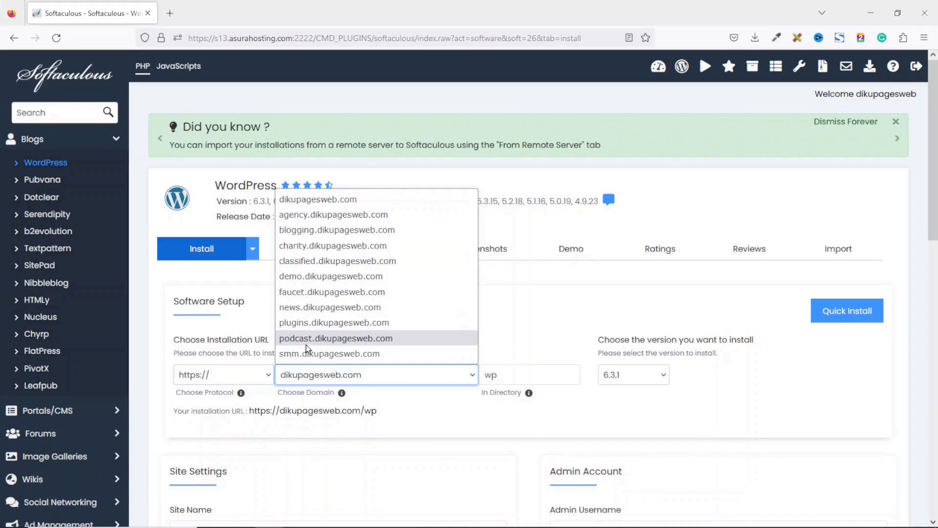
click(321, 339)
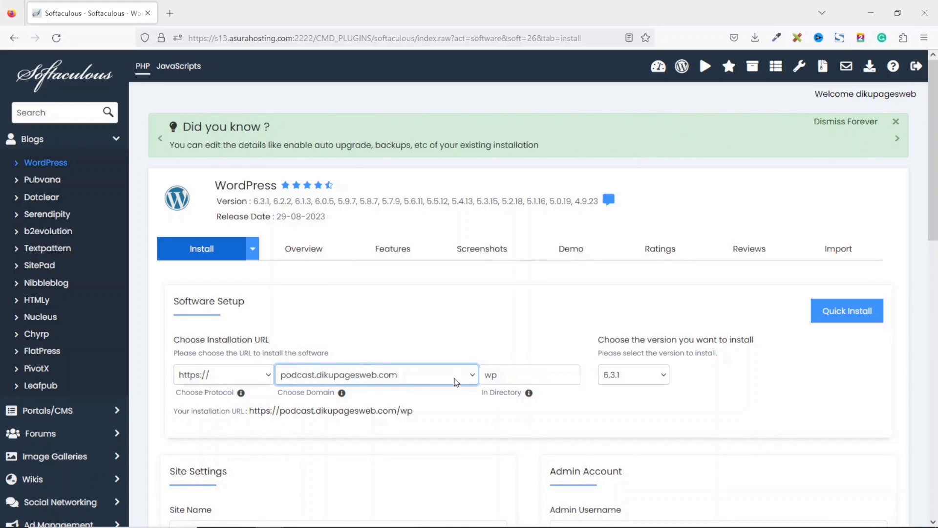
click(520, 372)
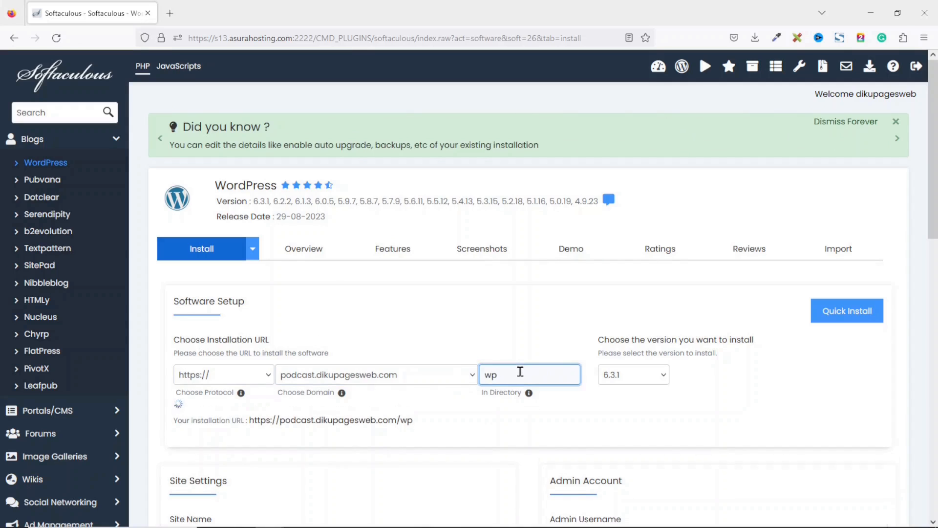
key(BackSpace)
key(BackSpace)
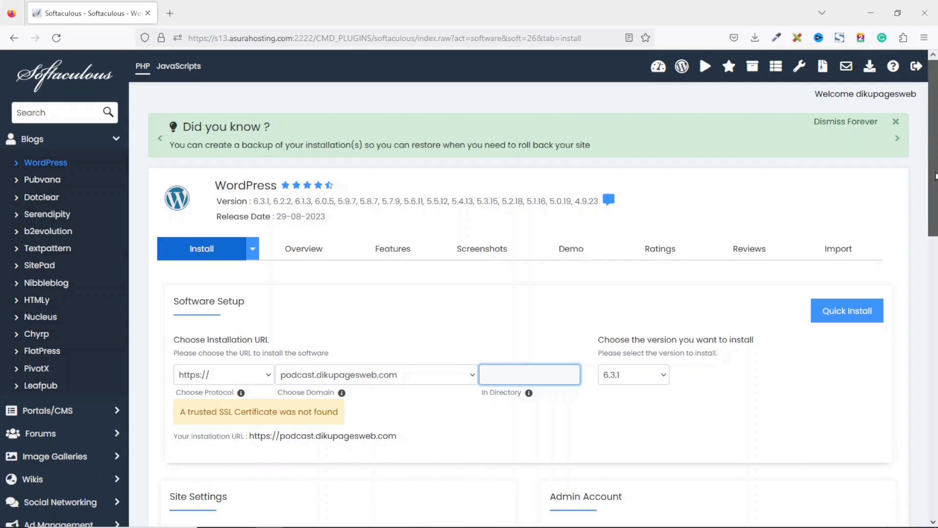
scroll(520, 372, down, 6)
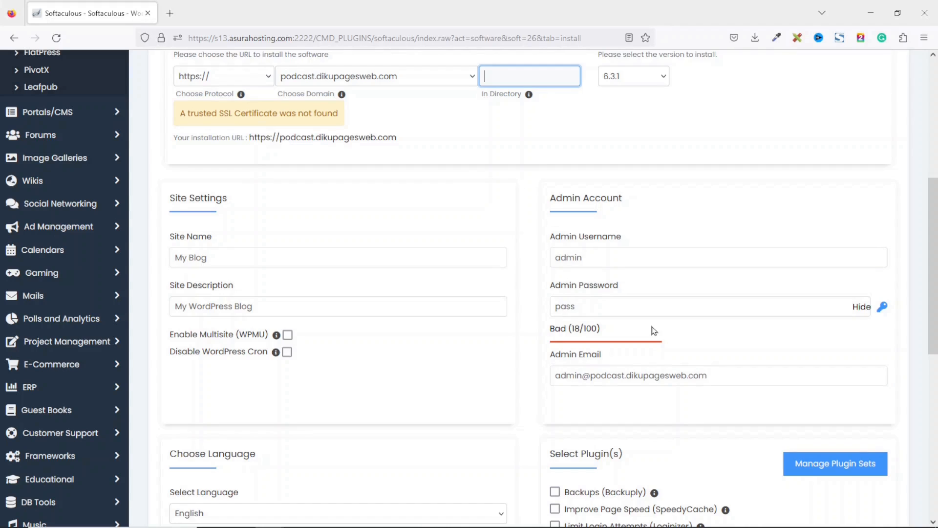
- Replace the default admin username and password with the user's own credentials
double_click(555, 249)
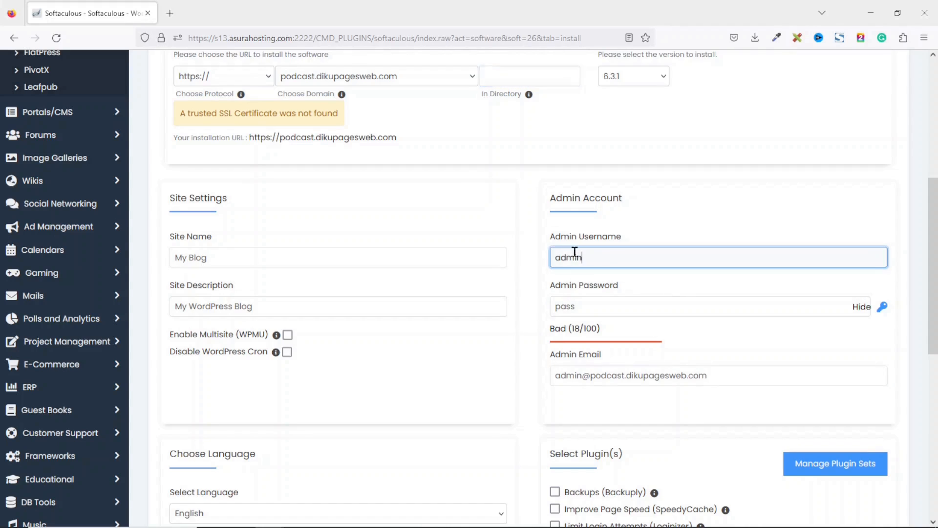
text(suadiku)
click(579, 274)
click(861, 307)
click(635, 303)
drag(635, 303, 537, 296)
text(••••••••)
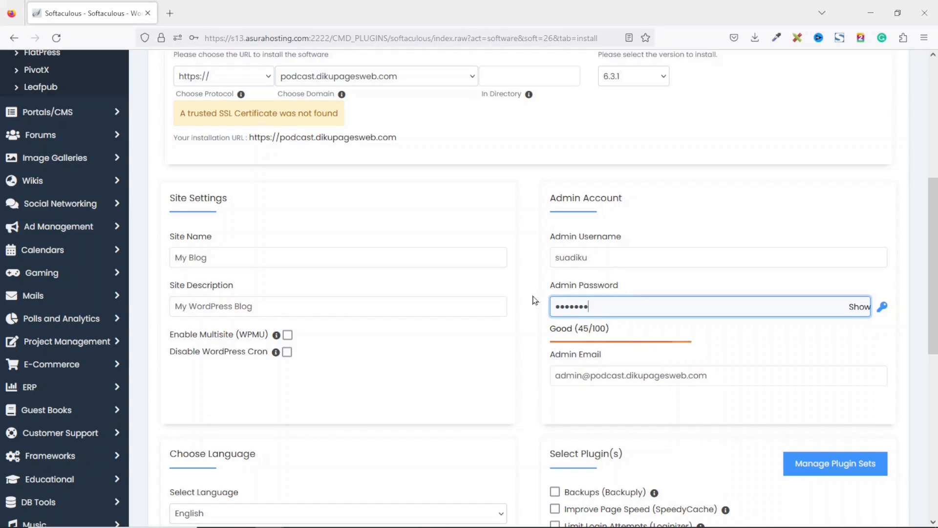
- Fill in the remembered admin e-mail address and run the WordPress installation
drag(737, 379, 529, 367)
text(da)
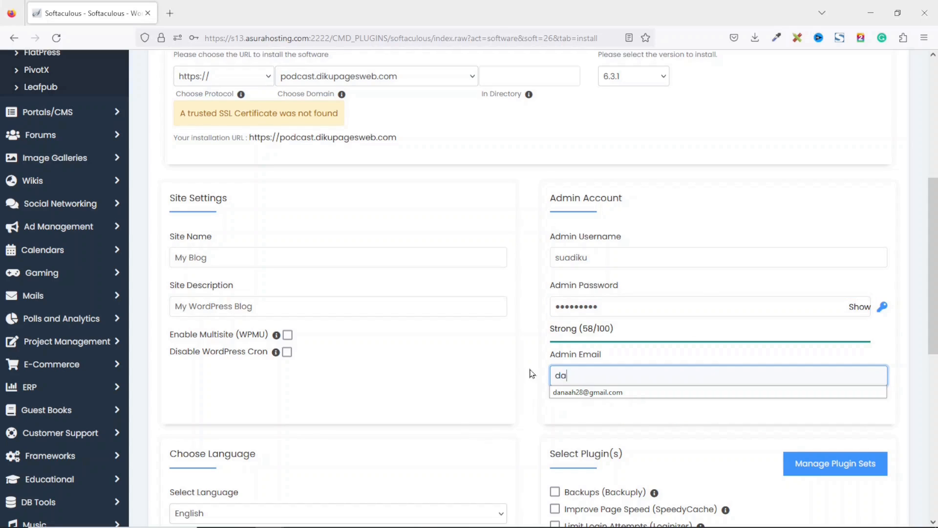
text(n)
key(Down)
key(Return)
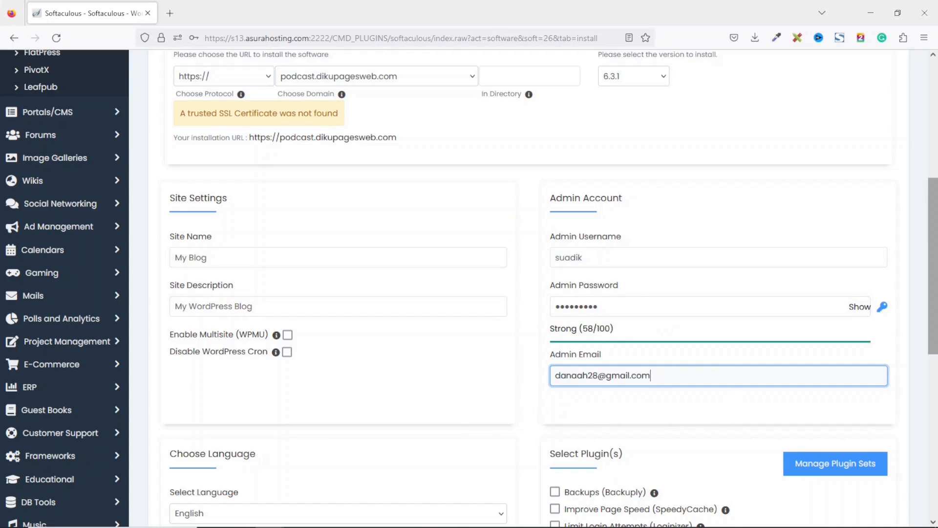
scroll(533, 288, down, 8)
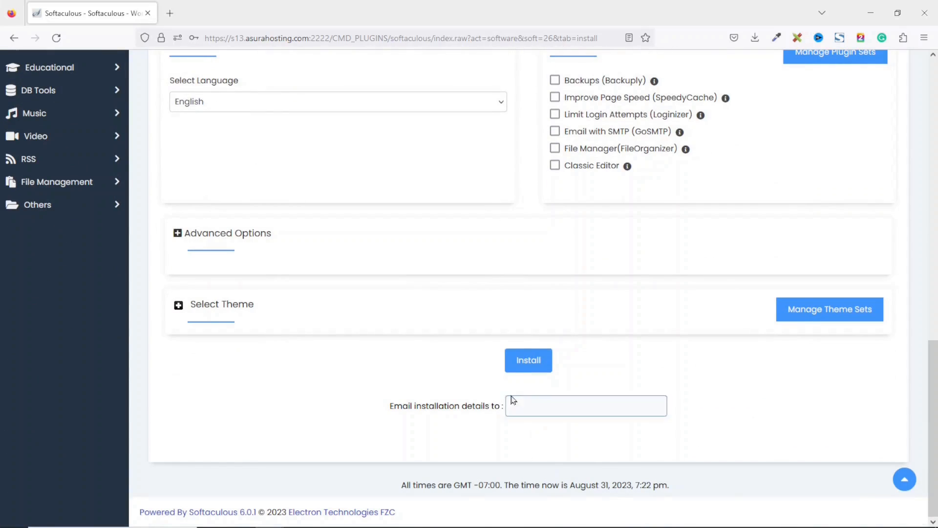
click(522, 363)
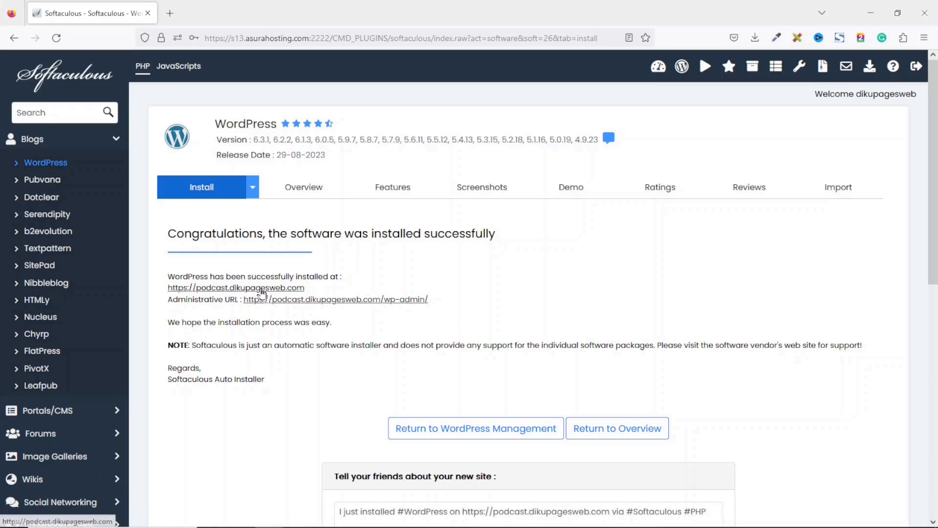
- Open podcast.dikupagesweb.com in a new tab and load its /wp-admin login page
click(262, 290)
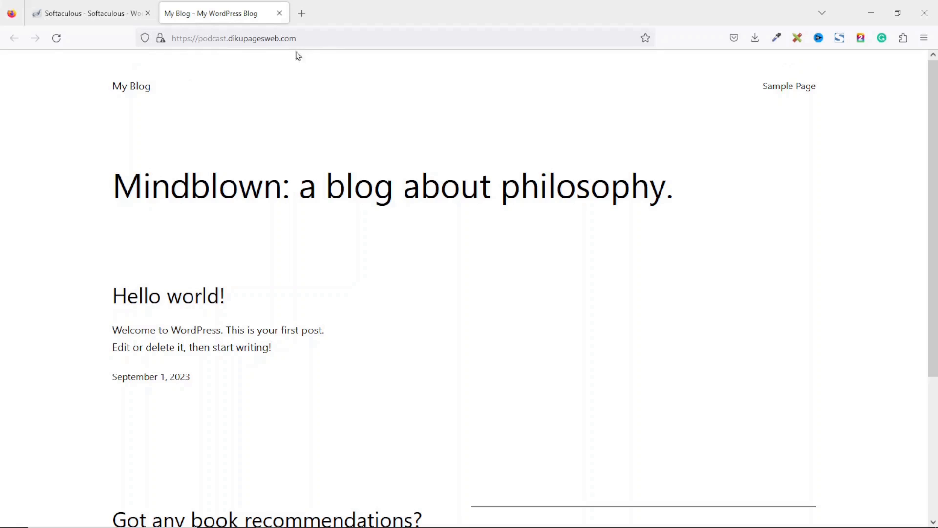
click(357, 41)
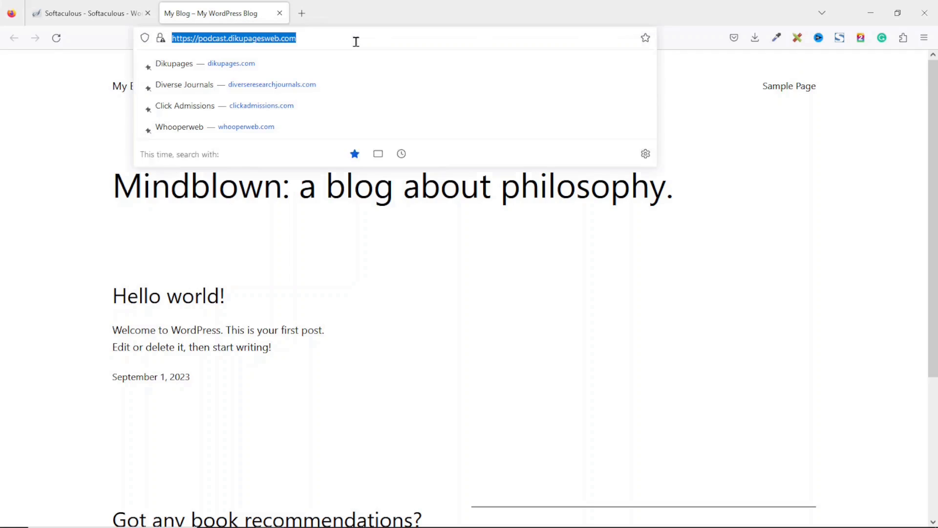
click(356, 41)
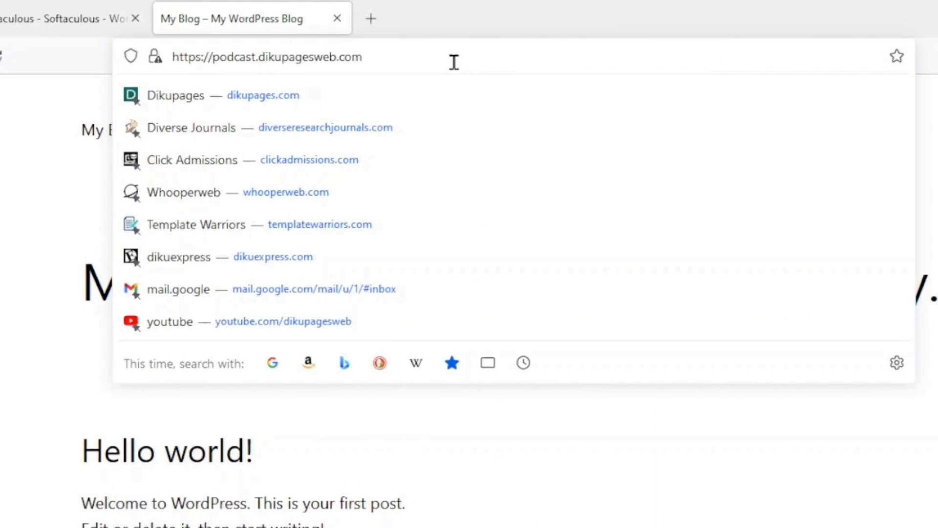
text(/wp-admin)
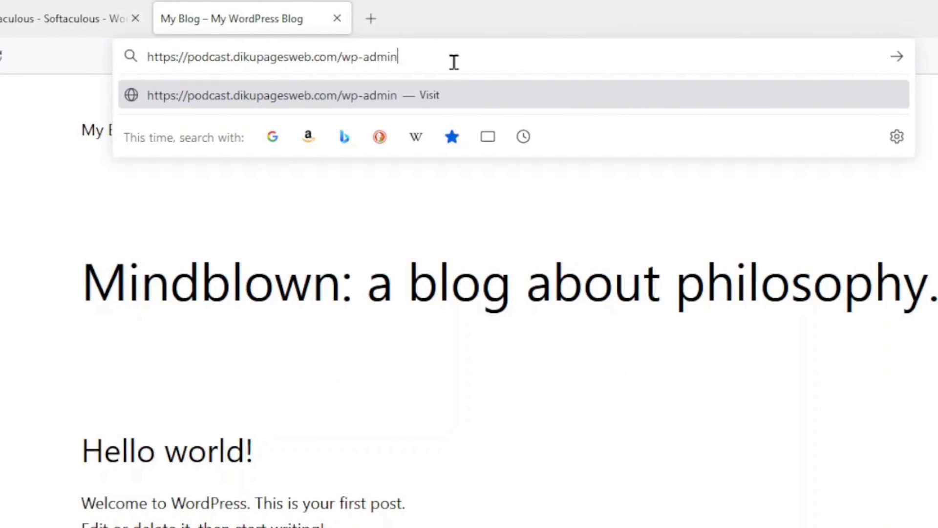
key(Return)
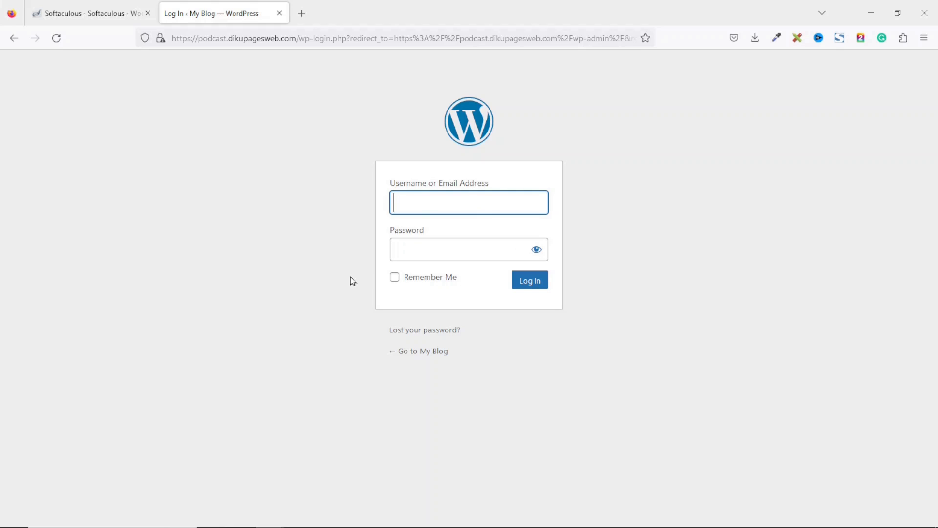
- Log in to the WordPress admin with the account credentials and close the Softaculous tab
text(suadik)
key(Tab)
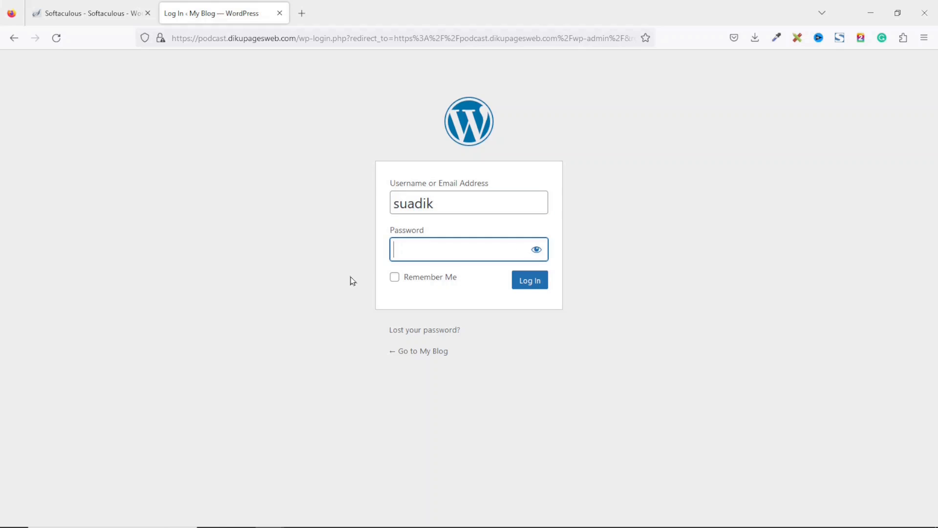
text(*********)
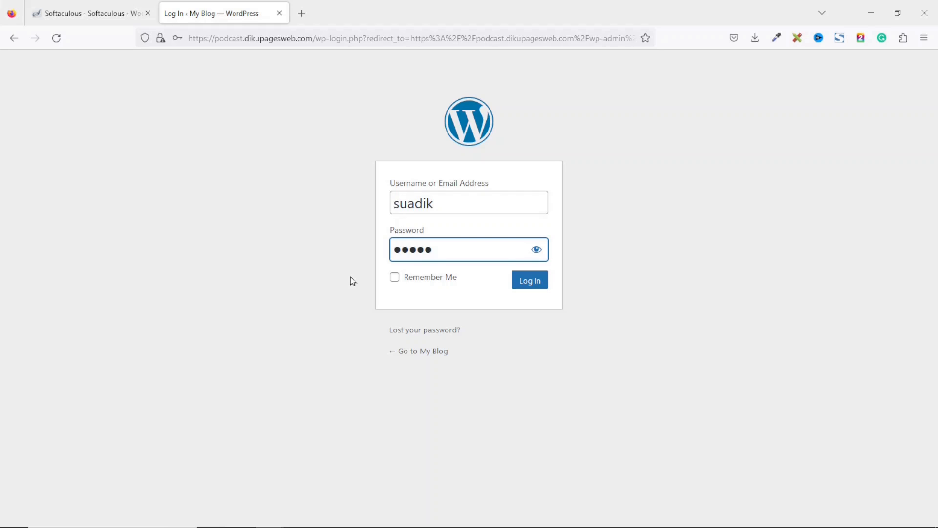
text(*)
key(Return)
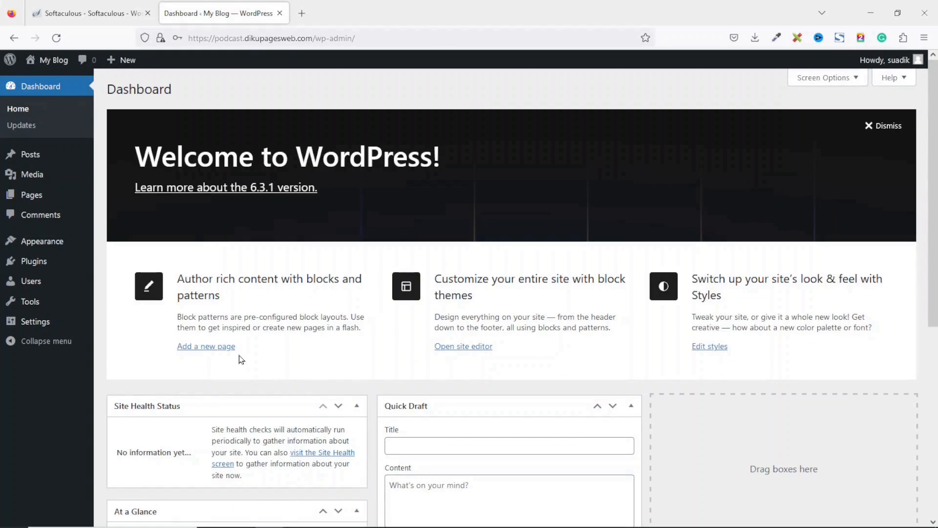
scroll(240, 359, down, 2)
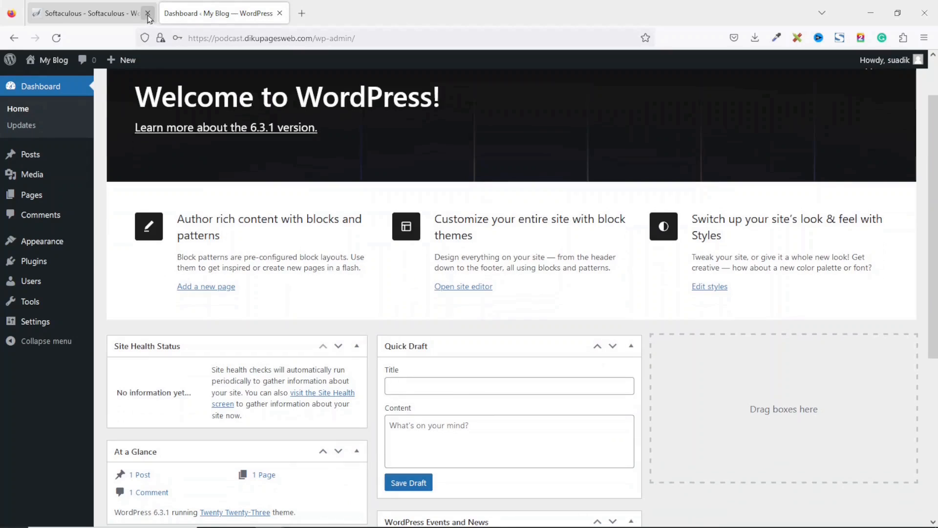
click(148, 14)
scroll(558, 368, up, 2)
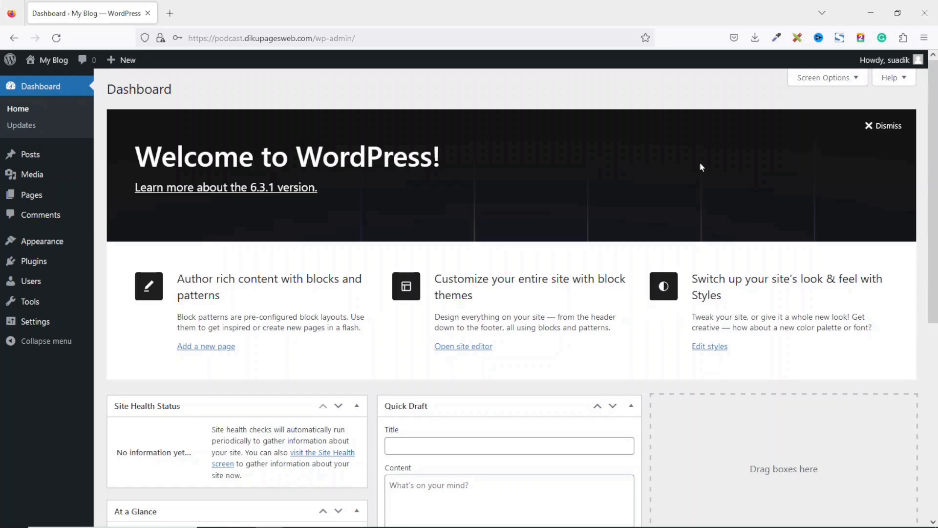
- Hide all six dashboard panels in Screen Options and open the Posts list
mouse_move(928, 236)
mouse_down()
mouse_move(930, 425)
mouse_move(930, 236)
mouse_up()
click(821, 84)
click(486, 129)
click(367, 129)
click(308, 129)
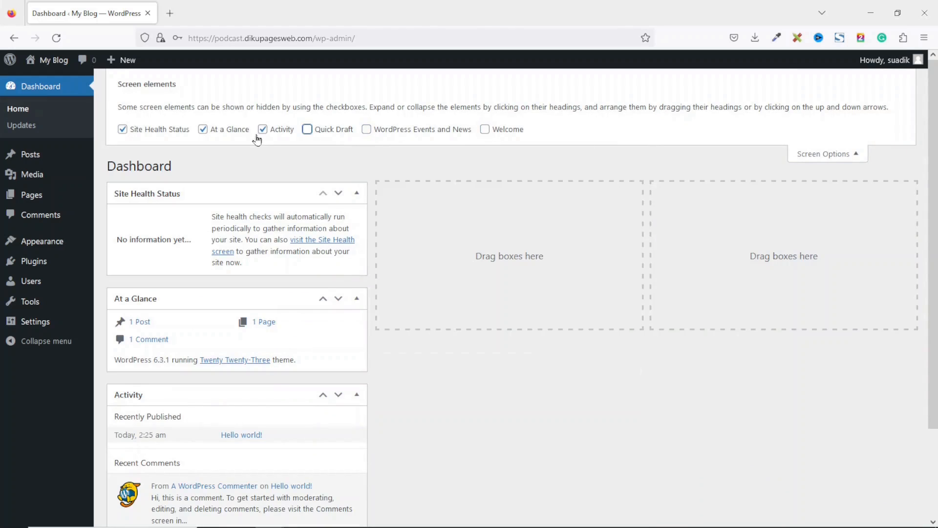
click(263, 129)
click(202, 129)
click(158, 131)
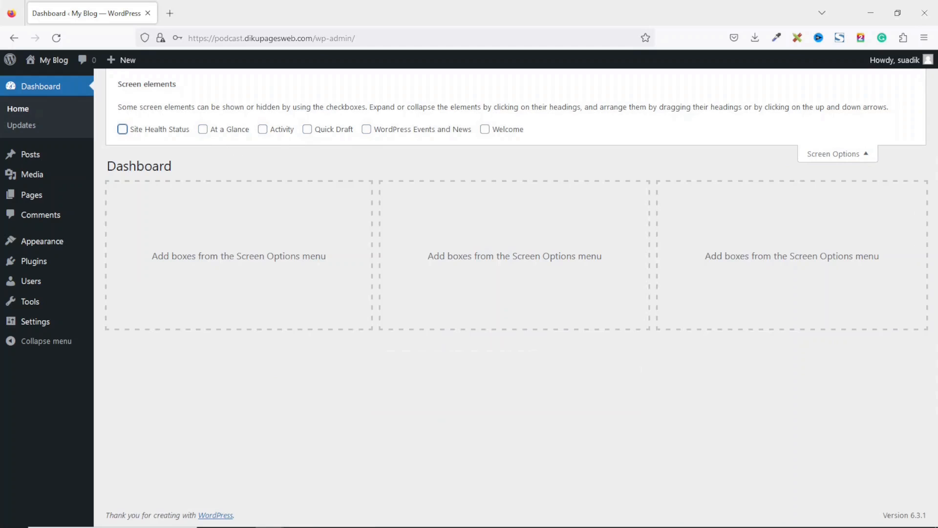
click(852, 155)
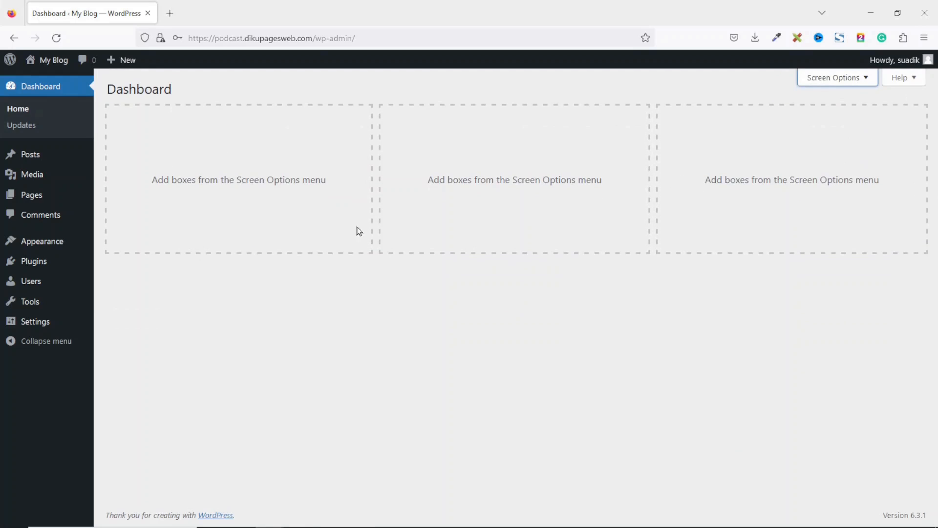
click(31, 155)
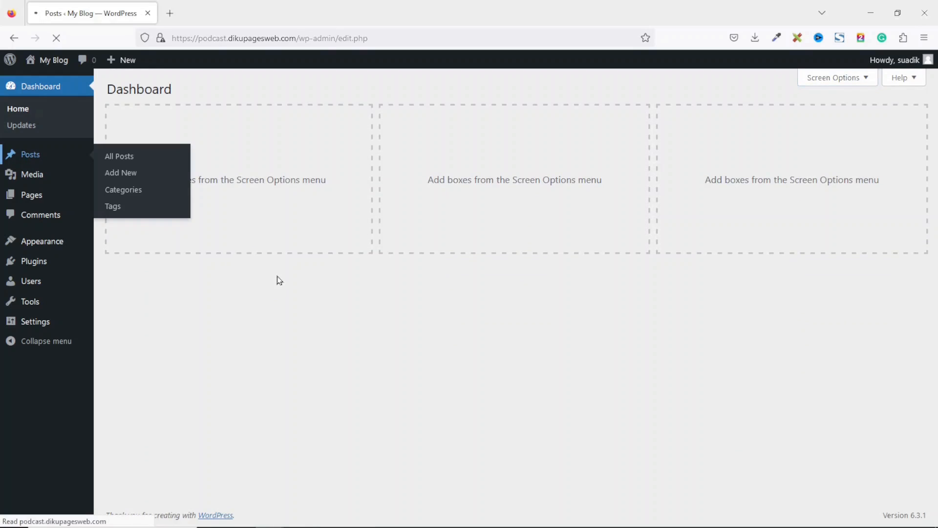
mouse_move(199, 176)
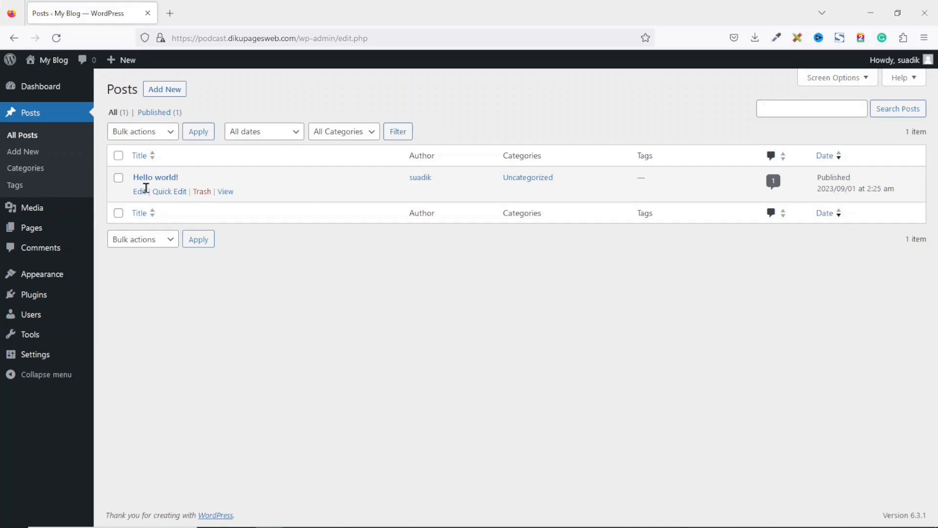
- Permanently delete the Hello world! post by trashing it and emptying the trash
click(202, 188)
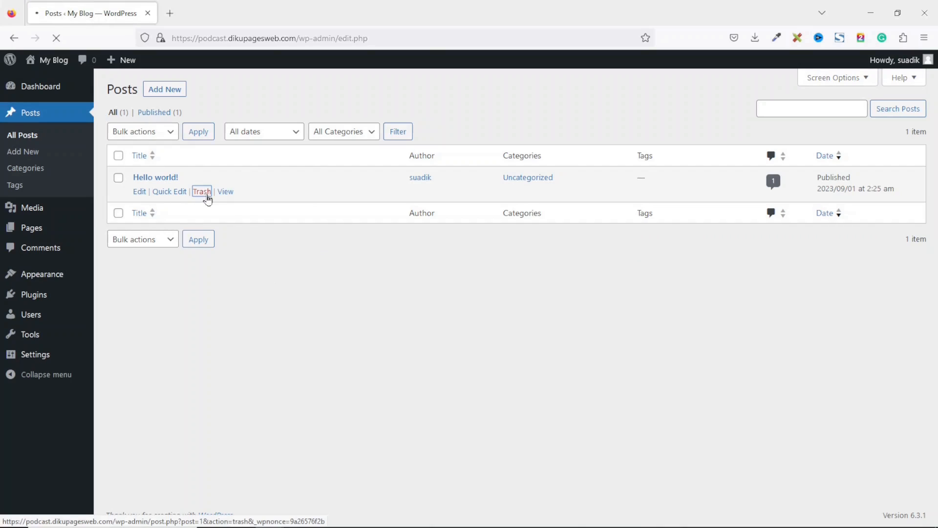
click(149, 147)
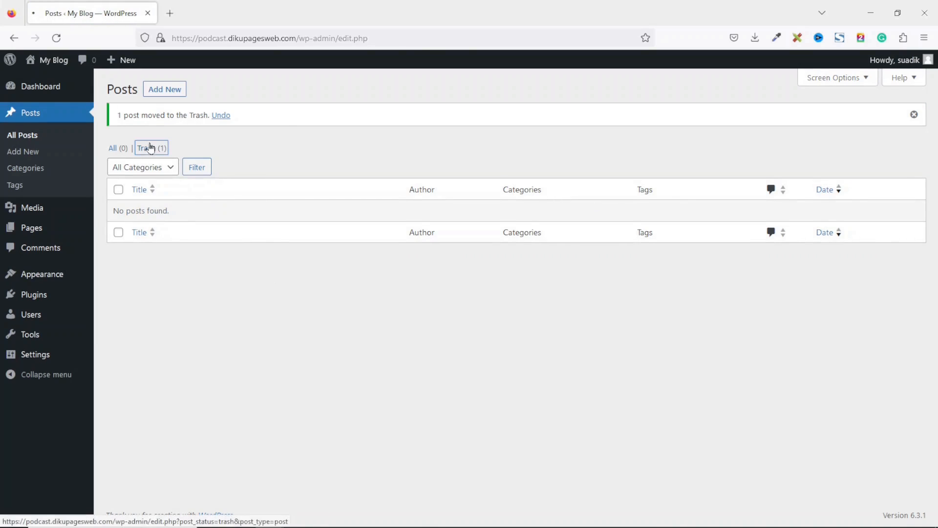
click(463, 131)
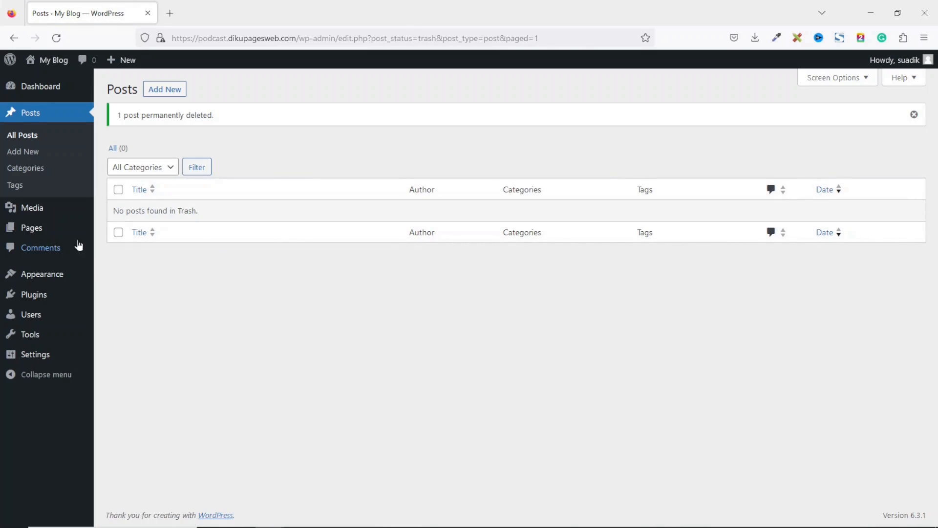
- Bulk-trash both default pages and empty the Pages trash
click(39, 235)
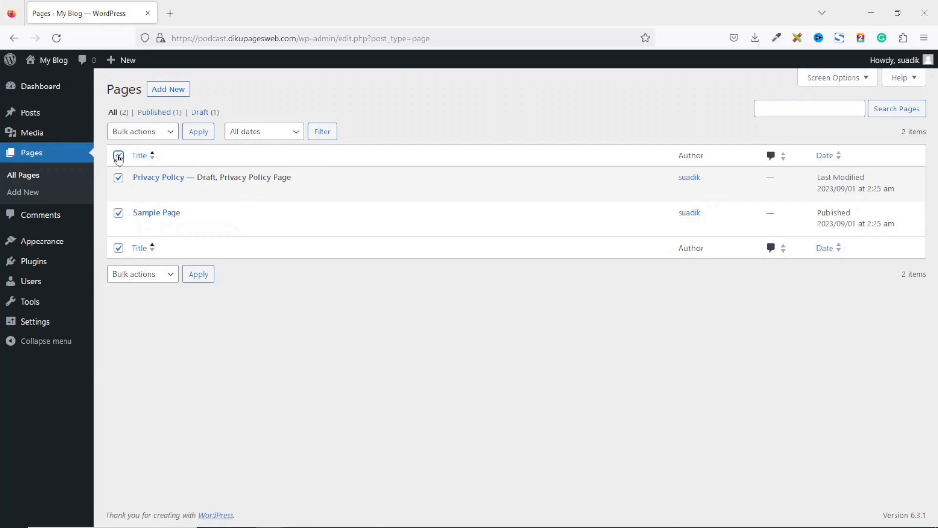
click(169, 132)
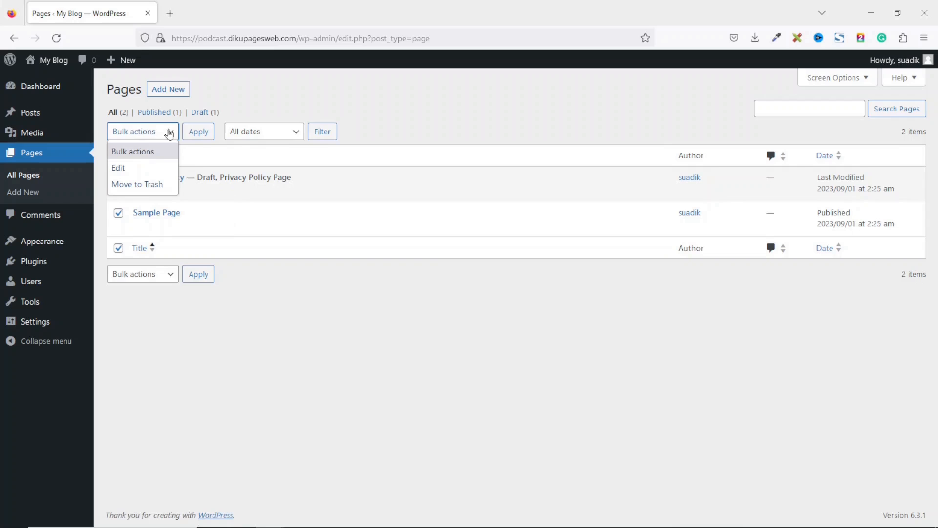
click(153, 184)
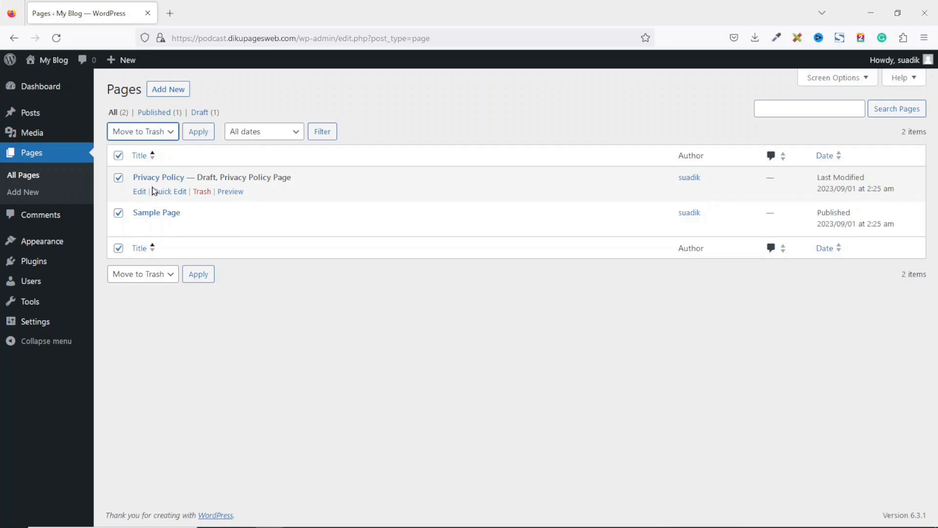
click(203, 138)
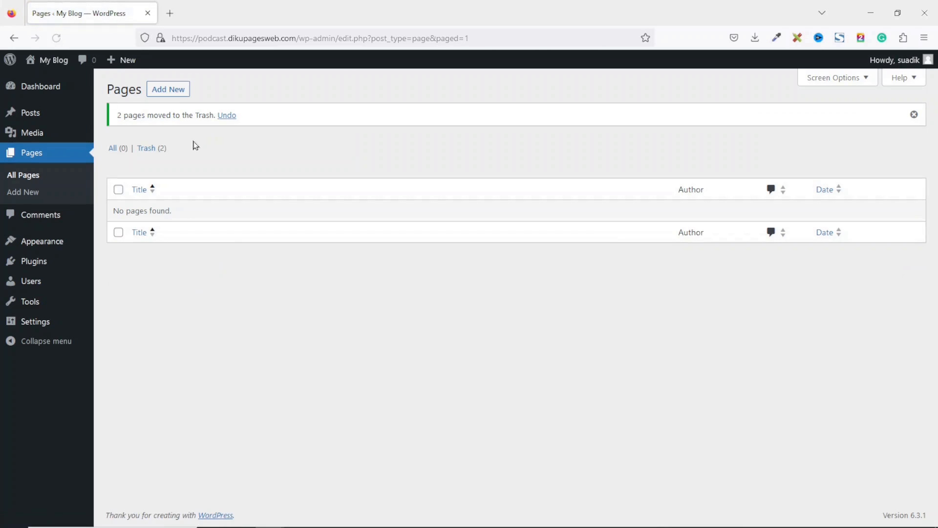
click(149, 152)
click(393, 133)
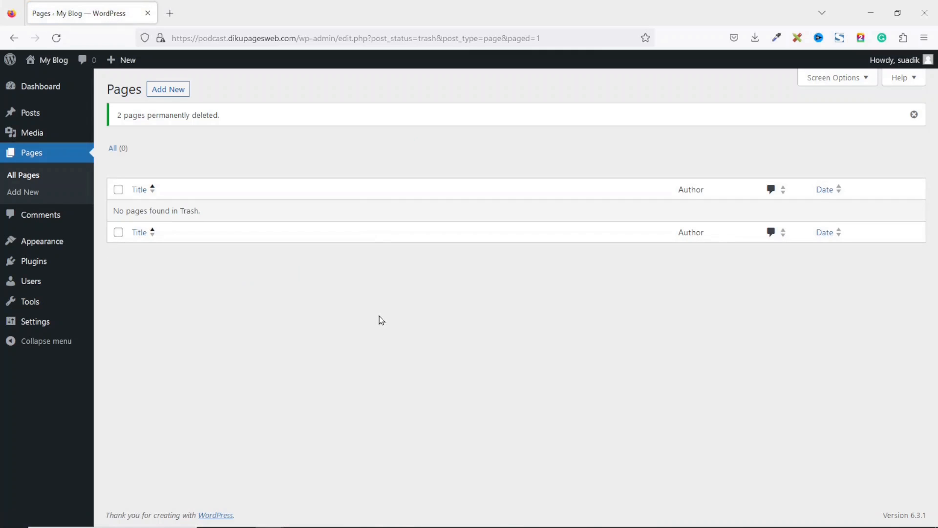
click(39, 243)
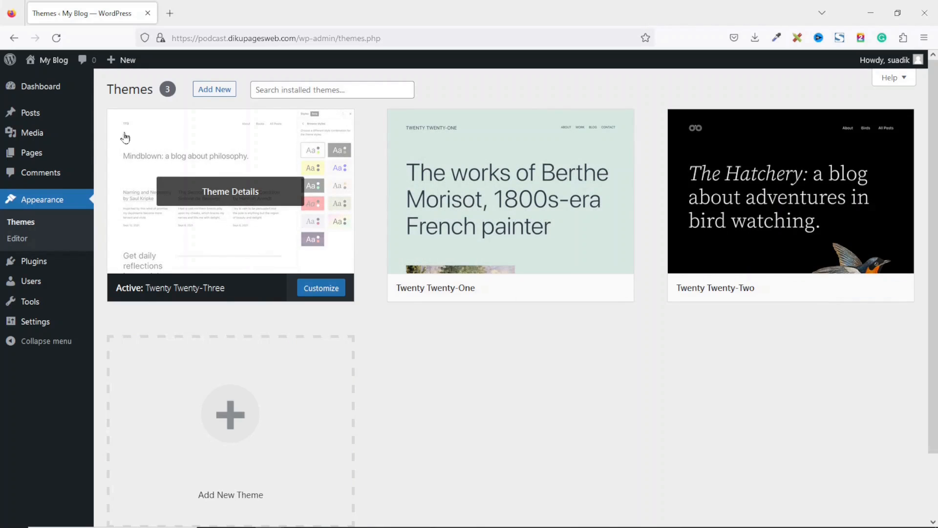
- Open the site's front page in a separate tab to view it
mouse_move(53, 64)
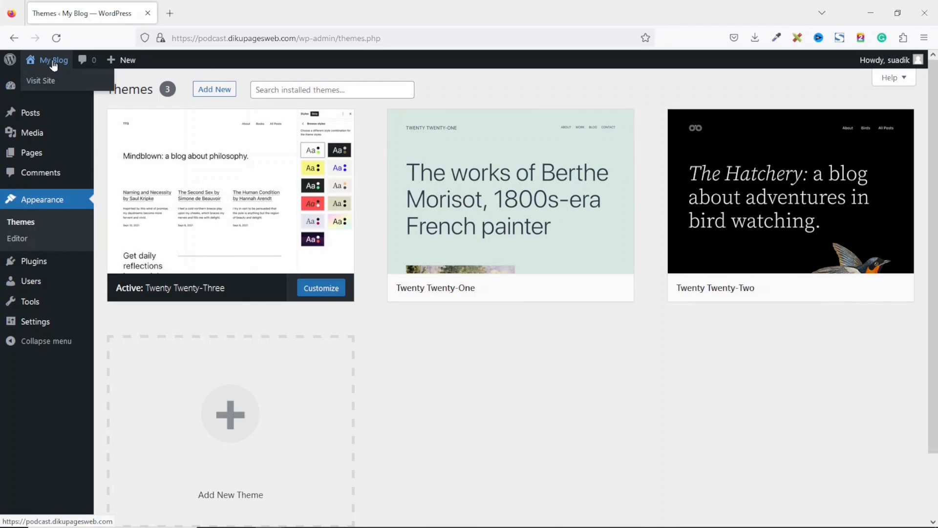
right_click(53, 63)
click(79, 72)
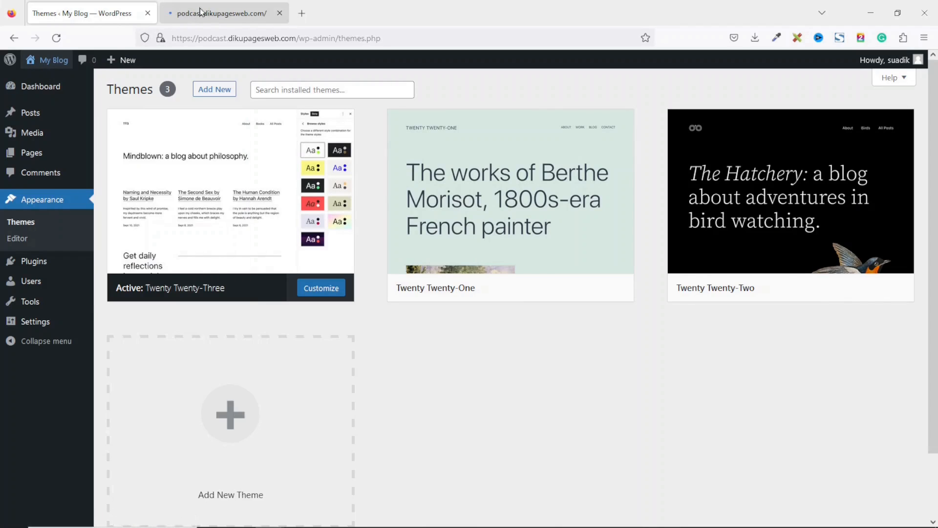
click(200, 11)
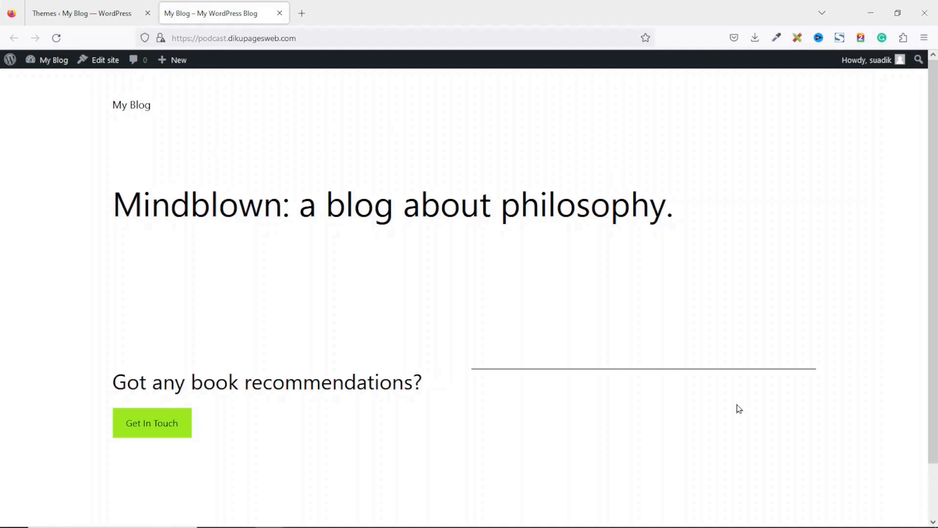
scroll(922, 292, down, 2)
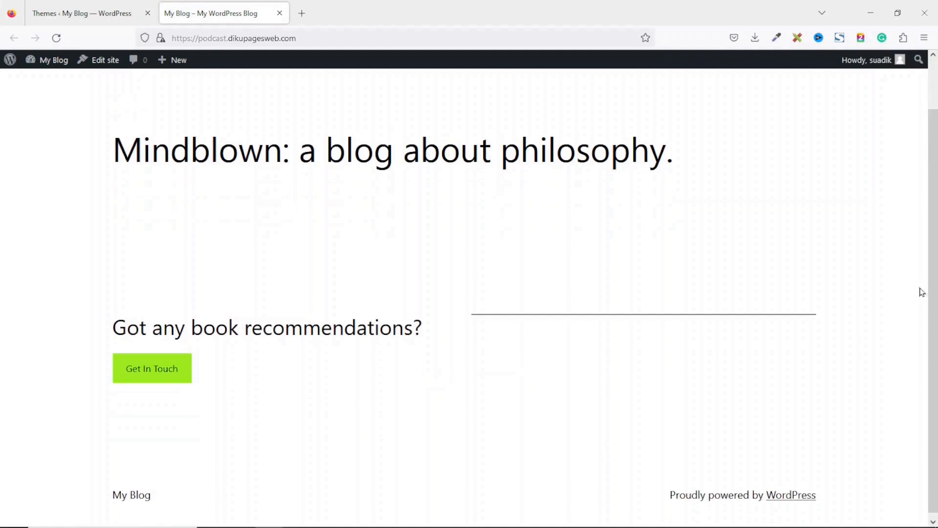
click(88, 6)
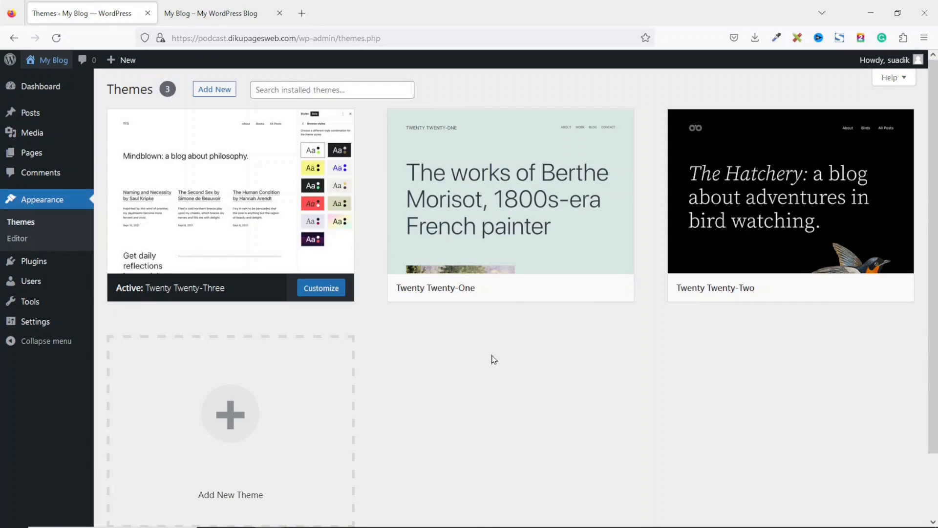
- Activate Twenty Twenty-One and refresh the front page to see the new theme
mouse_move(534, 206)
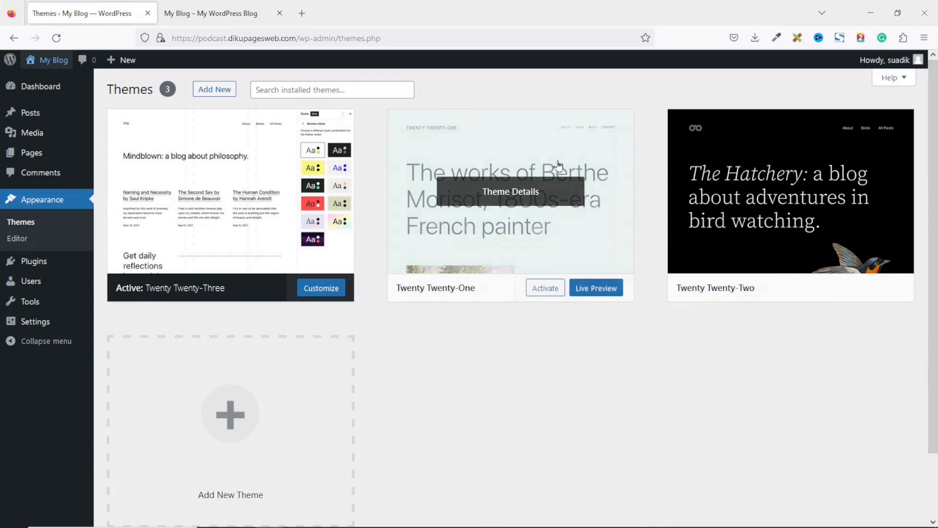
click(548, 291)
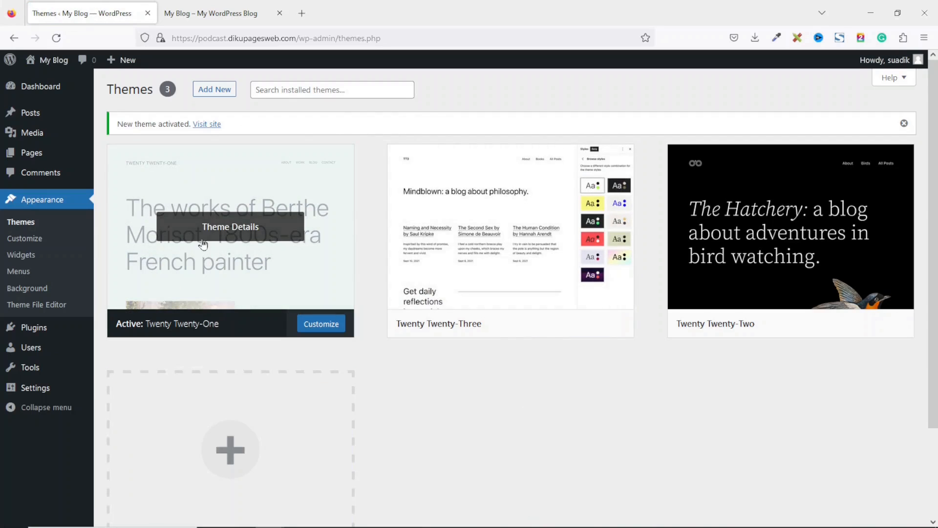
click(211, 10)
click(56, 38)
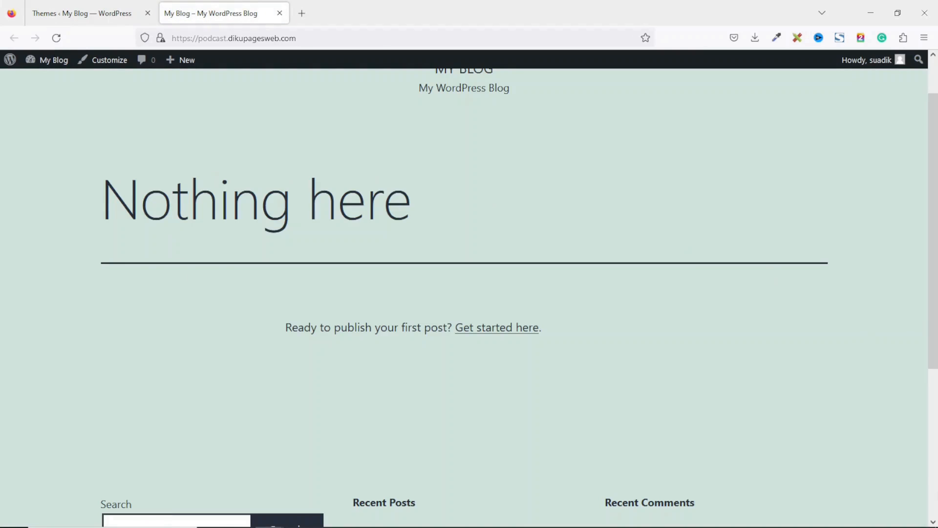
click(106, 9)
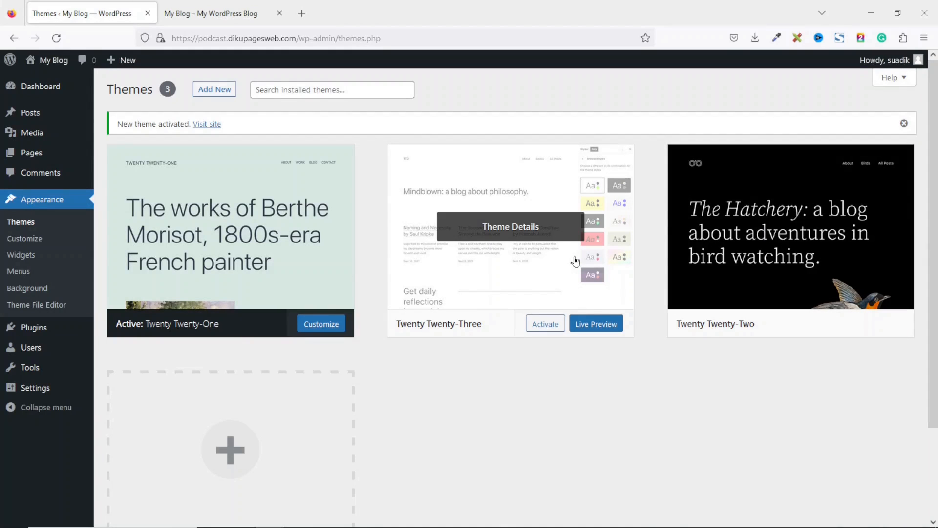
- Delete the Twenty Twenty-Three and Twenty Twenty-Two themes from their Theme Details
click(504, 232)
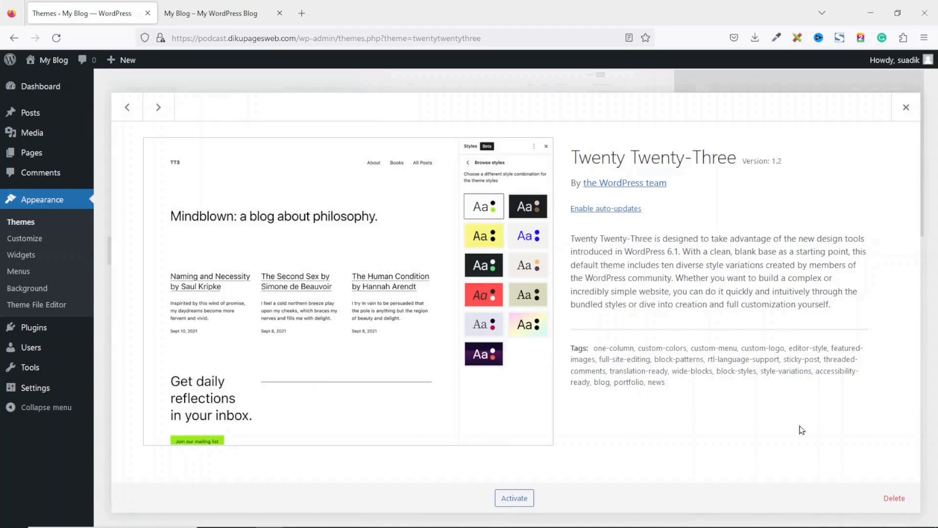
click(894, 498)
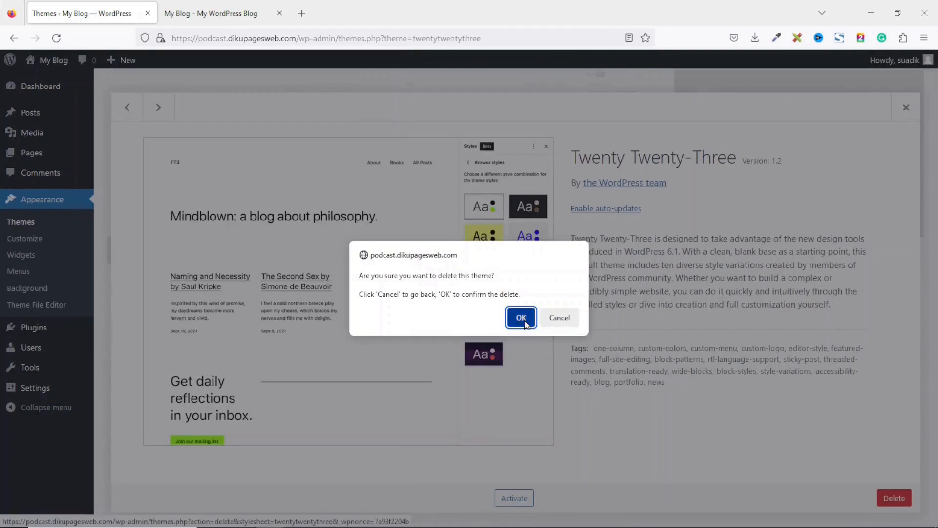
click(521, 318)
click(518, 229)
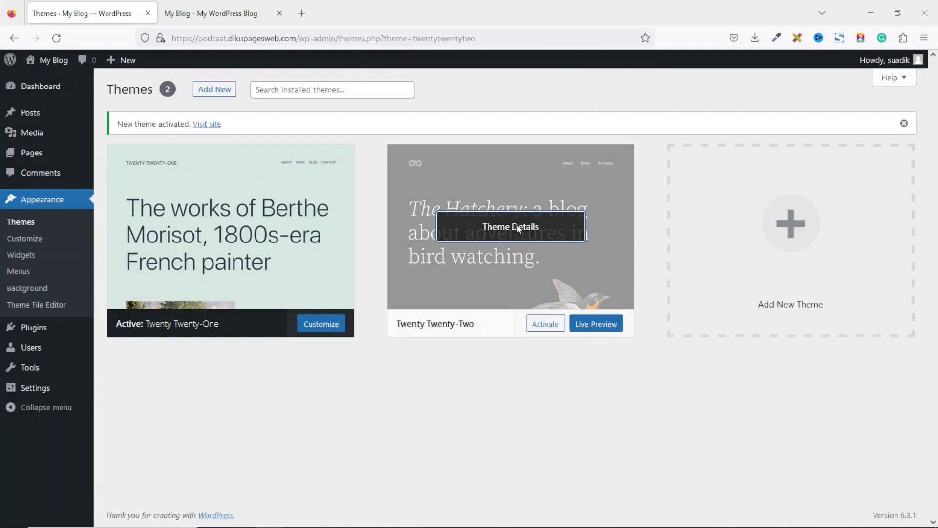
click(894, 498)
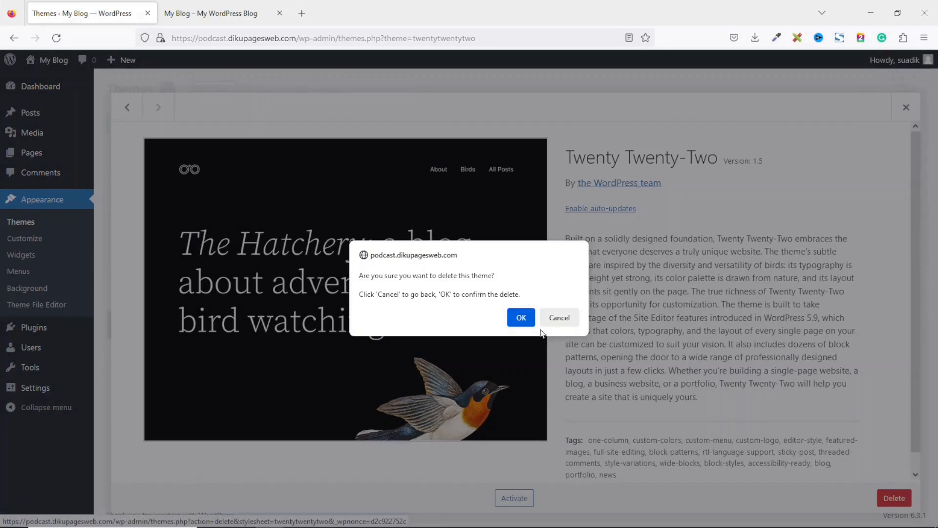
click(521, 317)
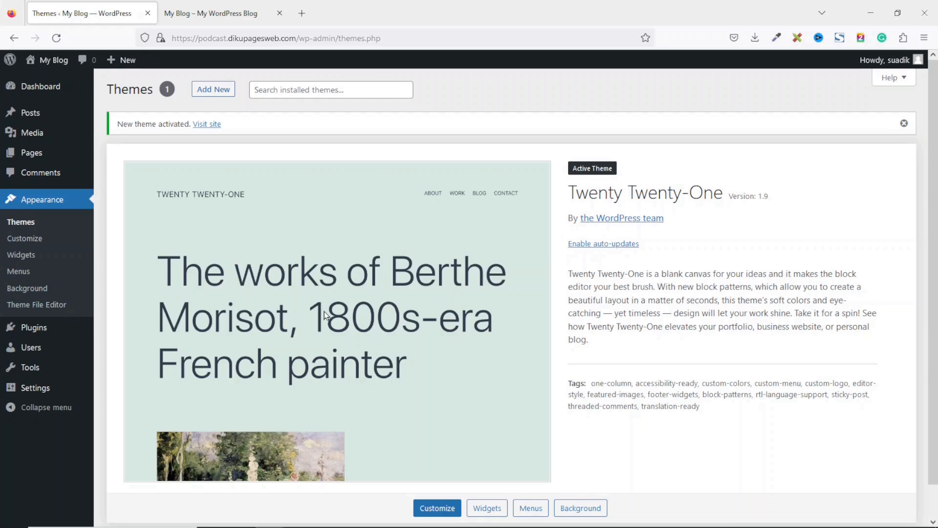
click(40, 334)
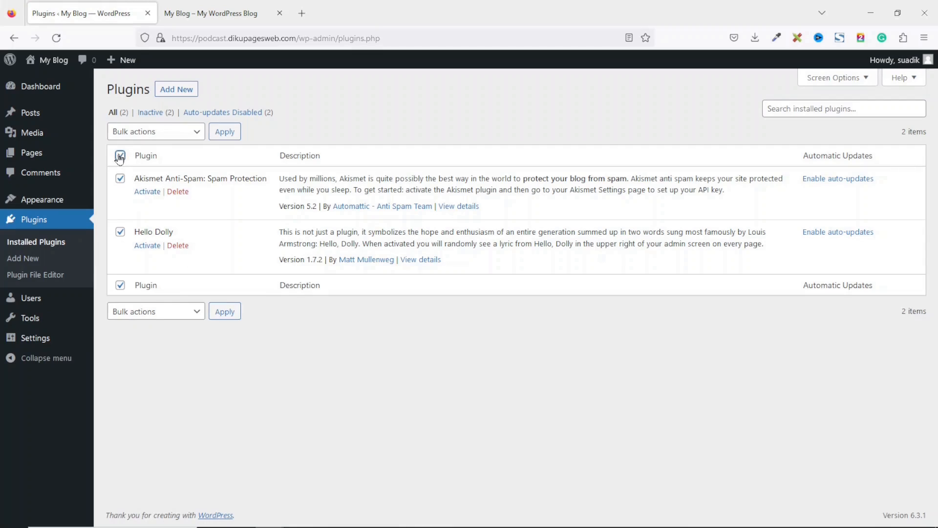
- Bulk-delete Akismet Anti-Spam and Hello Dolly and confirm removing their data
click(153, 133)
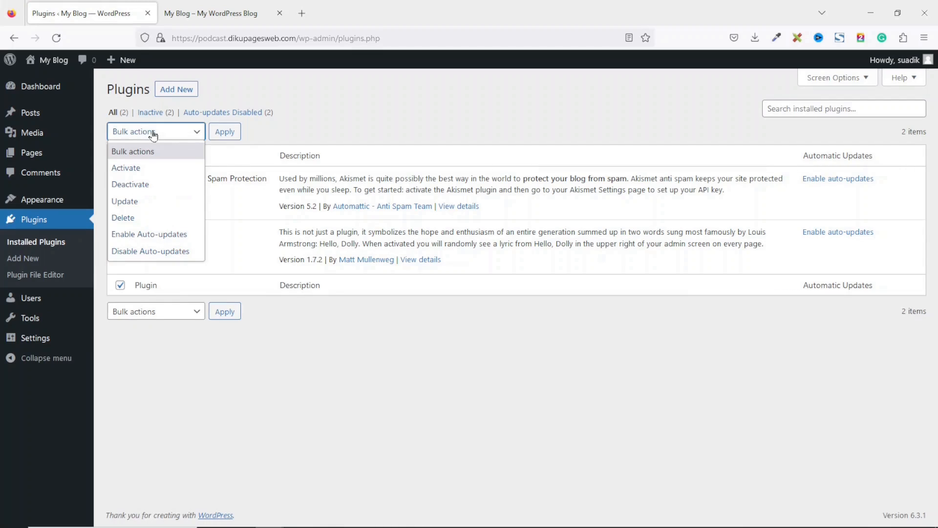
click(132, 218)
click(226, 133)
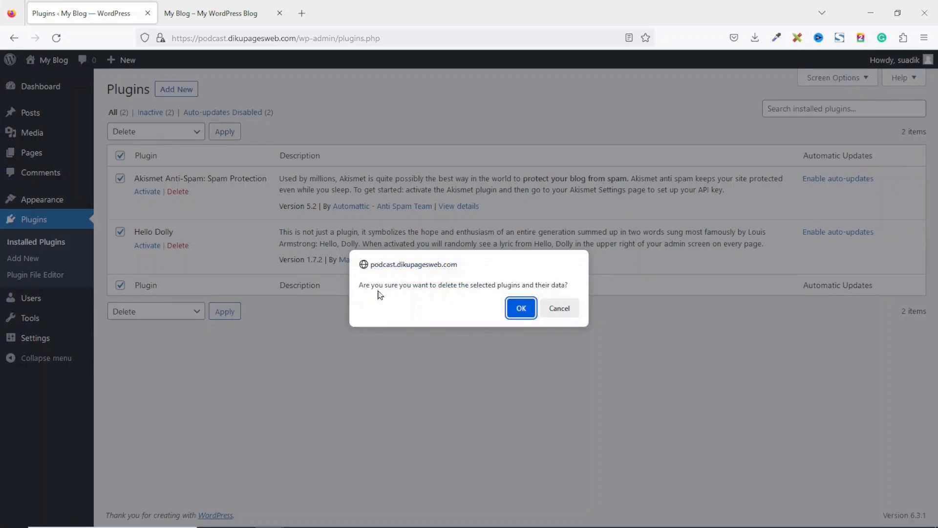
click(523, 313)
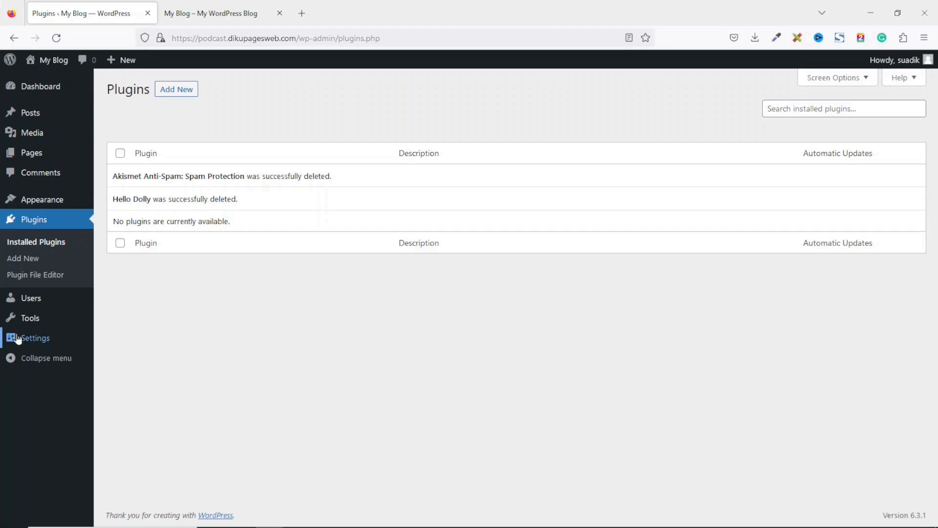
- In General Settings, set the title to the owner's name and tagline 'The Best Personal Finance and Investing Podcast'
mouse_move(52, 340)
click(133, 343)
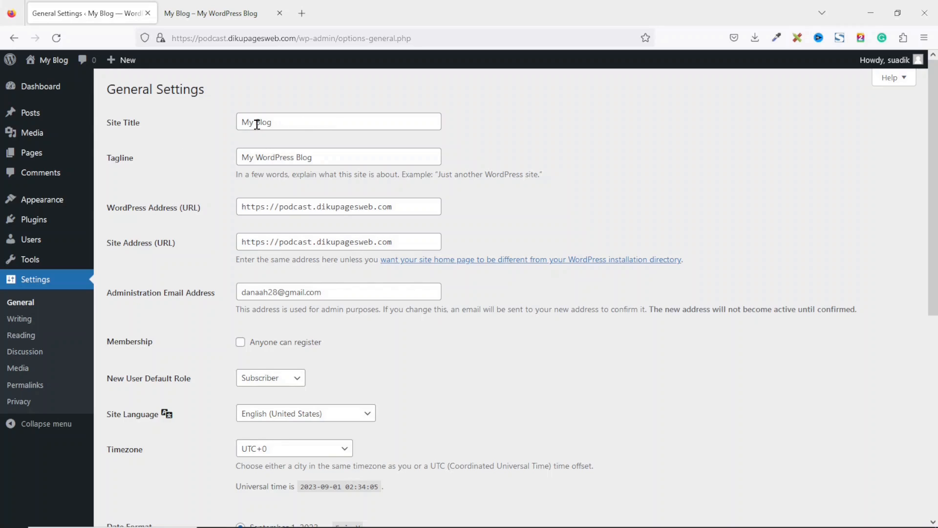
drag(323, 125, 221, 121)
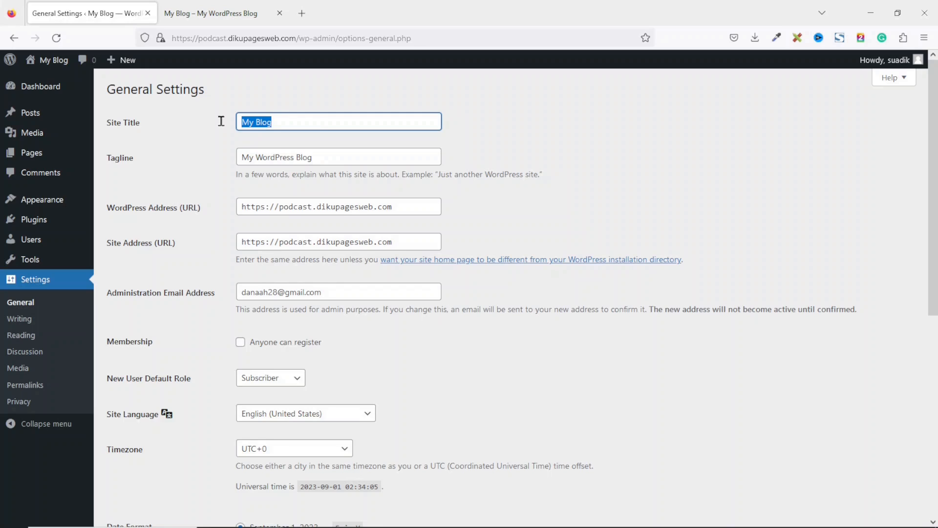
text(John Smith)
key(Tab)
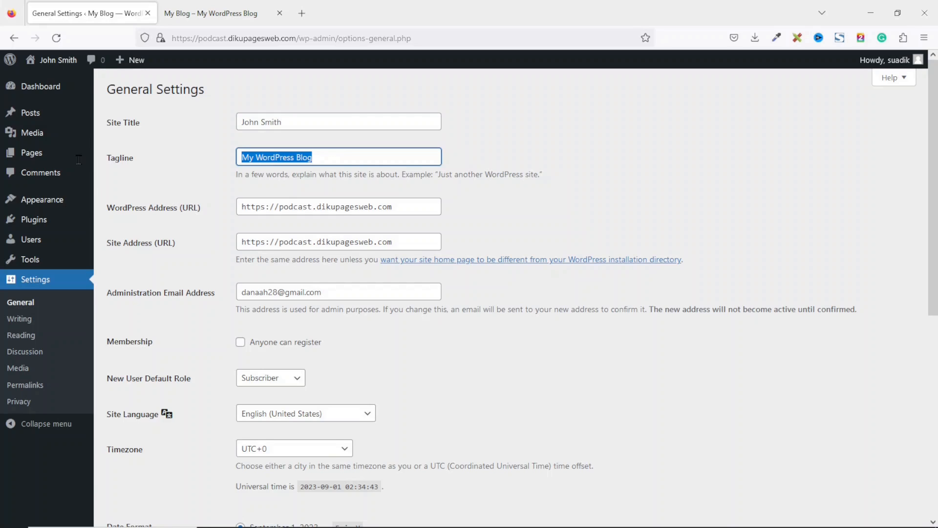
mouse_move(79, 163)
text(The Best Personal Finance and Inve)
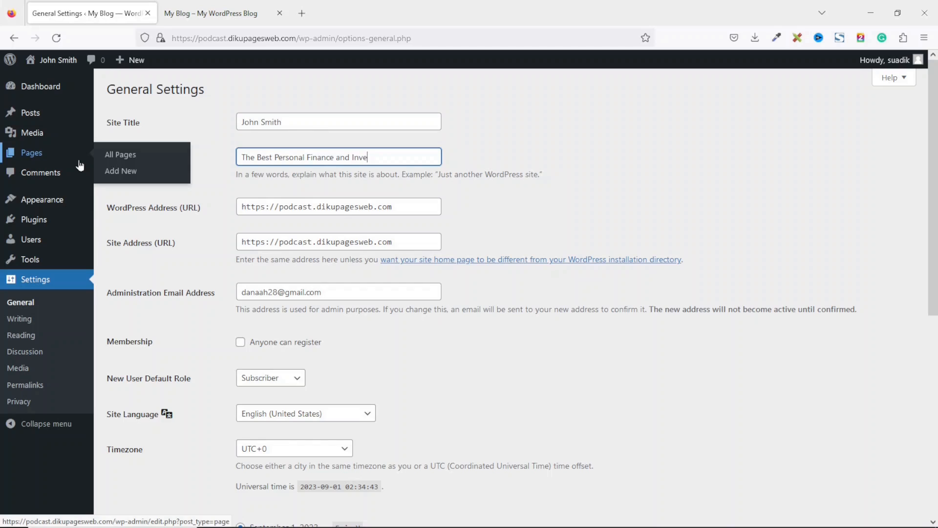
text(sting Podcast)
key(BackSpace)
text(st)
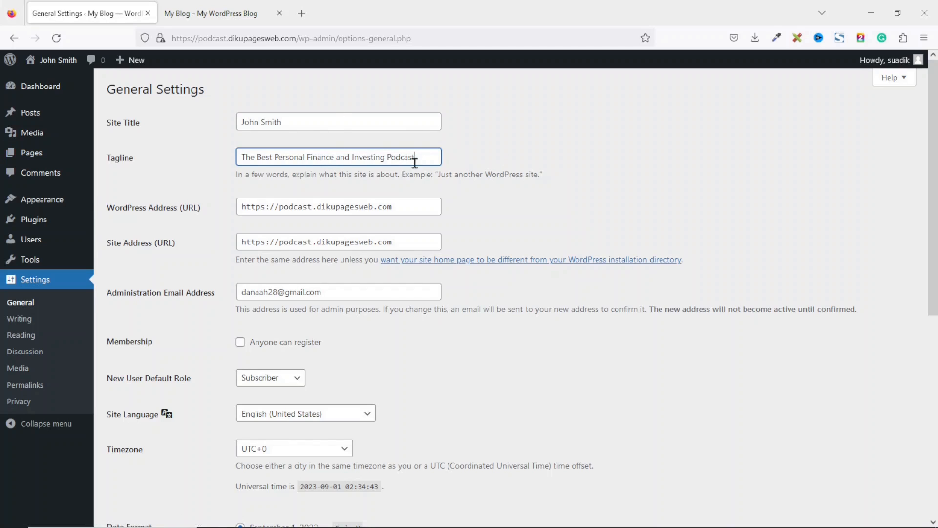
scroll(492, 169, down, 7)
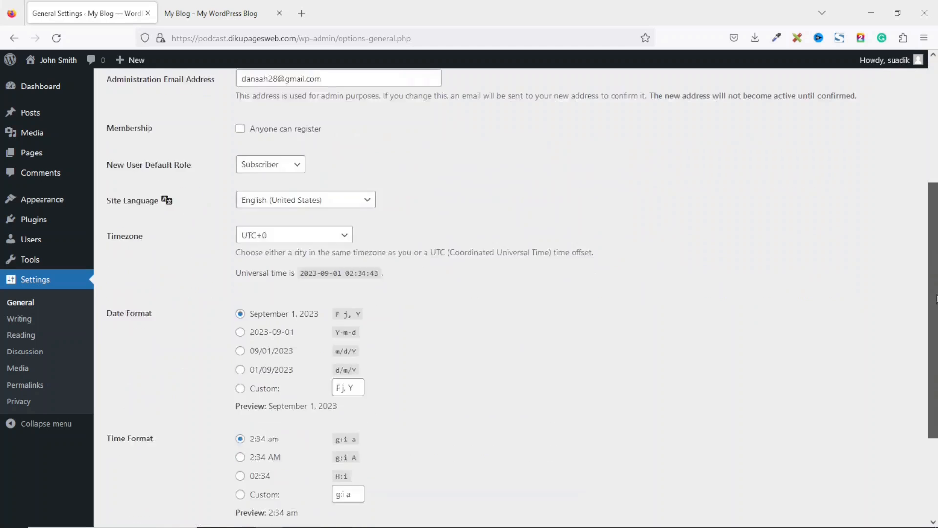
click(137, 470)
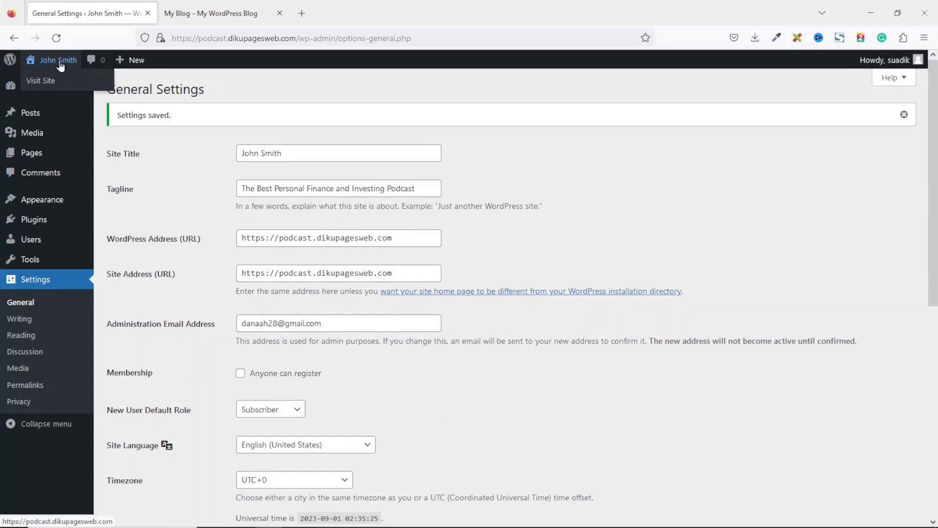
- Reload the front page to confirm the new title and tagline appear
click(228, 19)
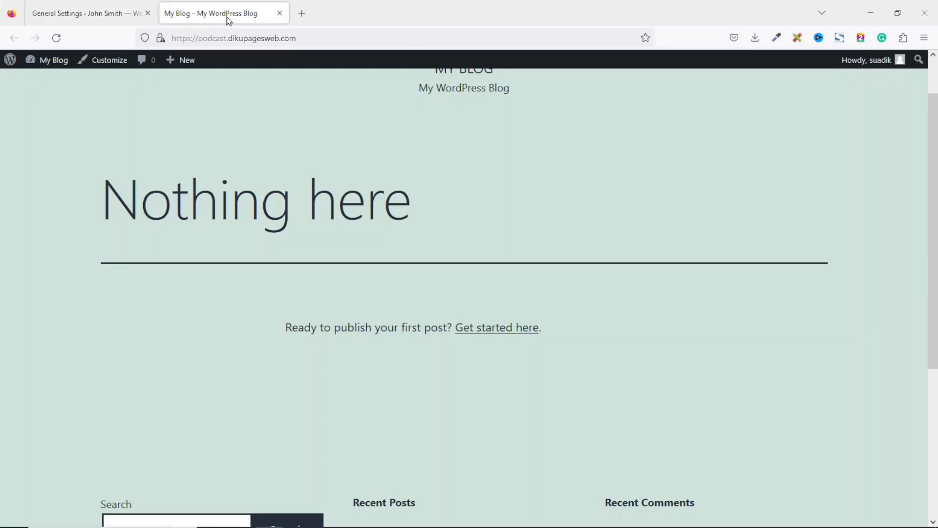
click(56, 43)
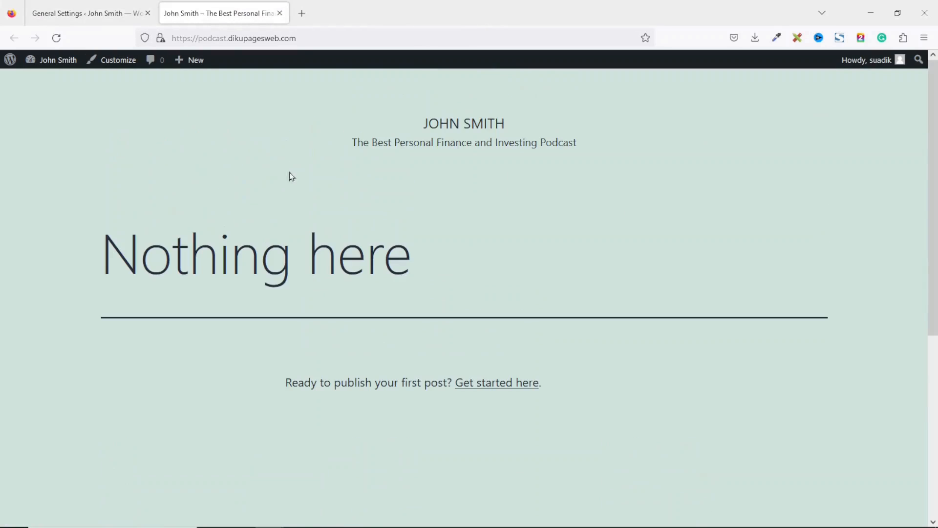
drag(418, 122, 553, 123)
drag(355, 142, 634, 164)
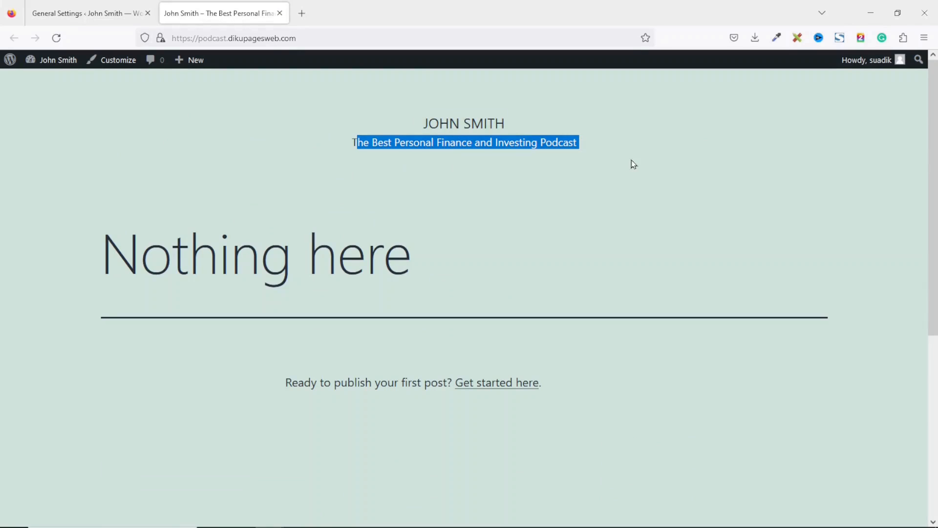
click(104, 7)
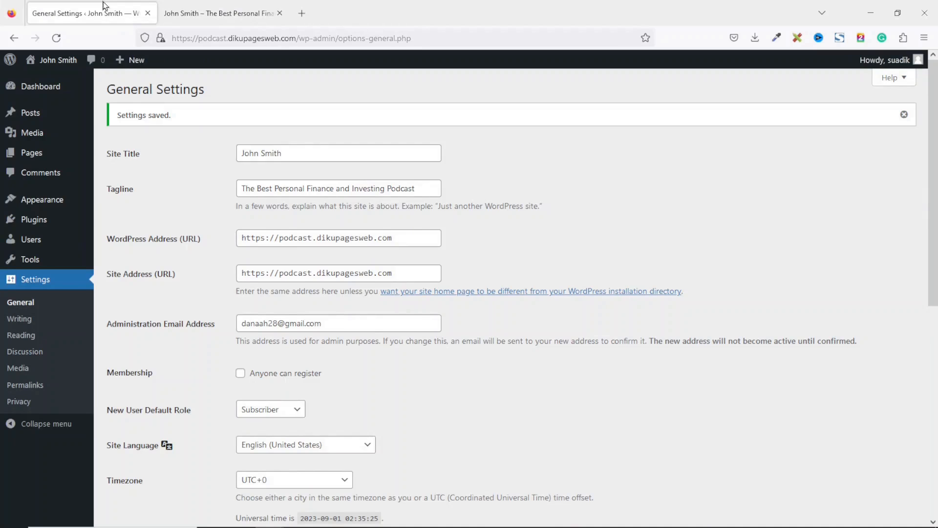
- Switch the permalink structure to Post name and save it
click(27, 388)
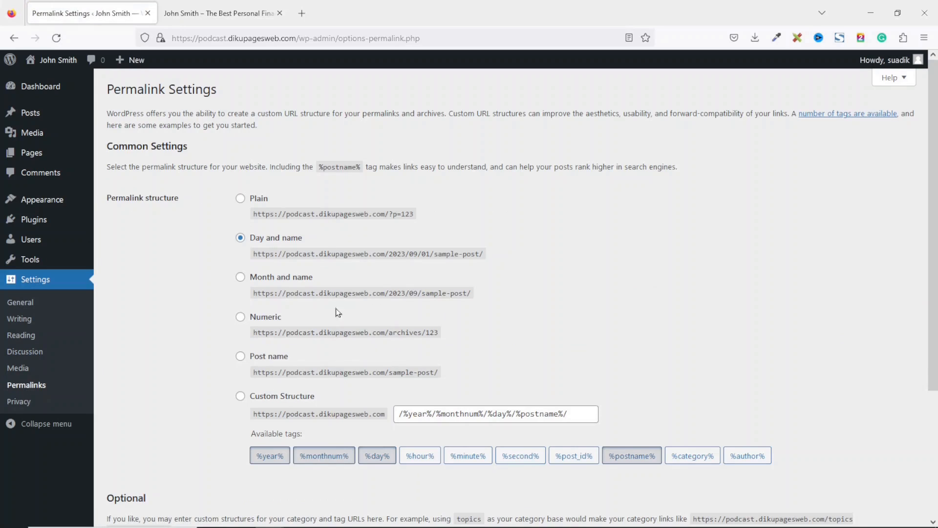
click(266, 362)
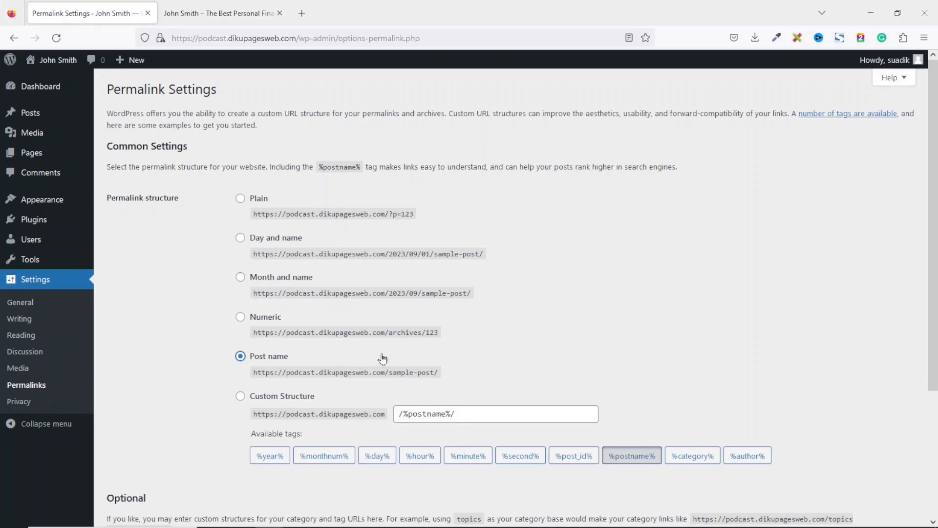
scroll(510, 293, down, 4)
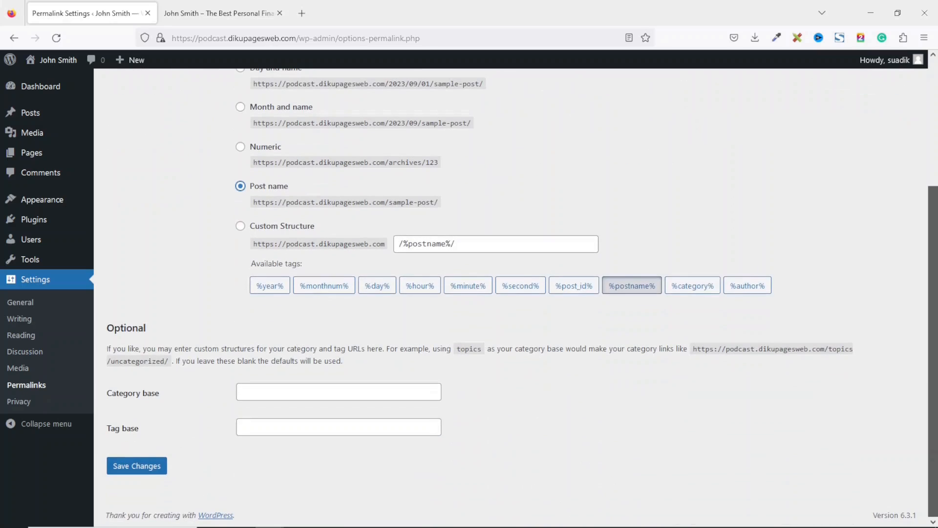
click(149, 468)
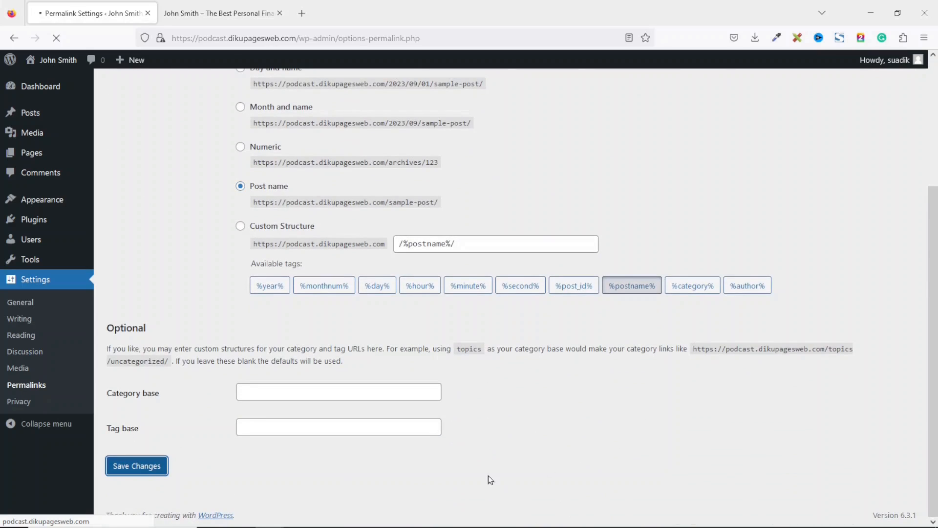
click(51, 89)
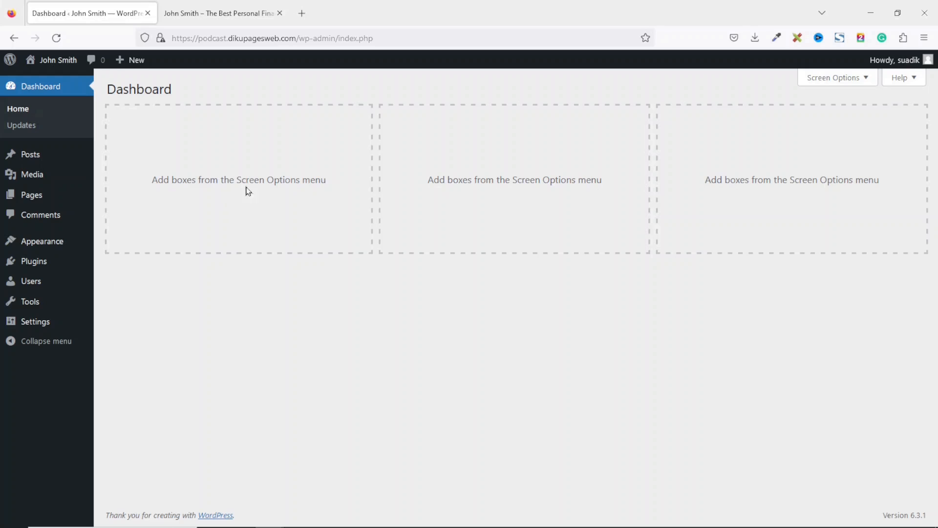
- Review the empty 'Nothing here' front page, then switch back to the admin tab
click(190, 14)
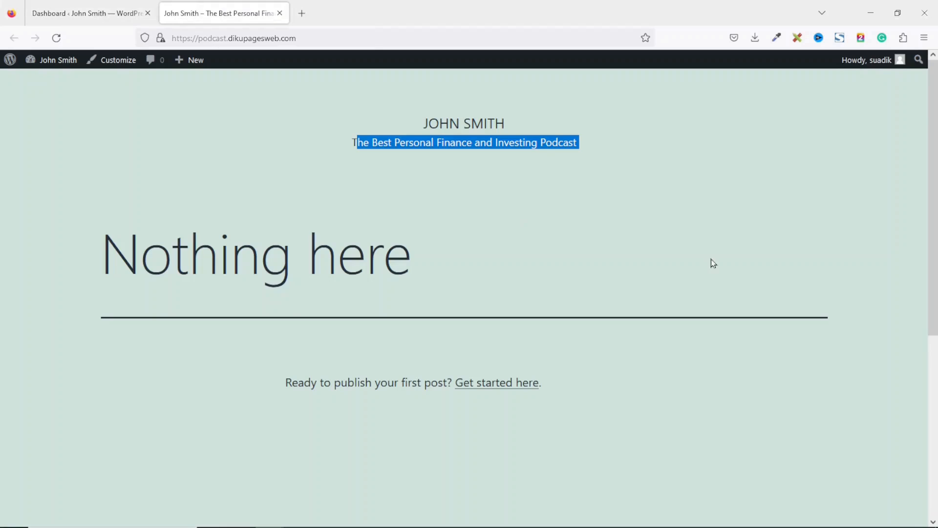
click(864, 188)
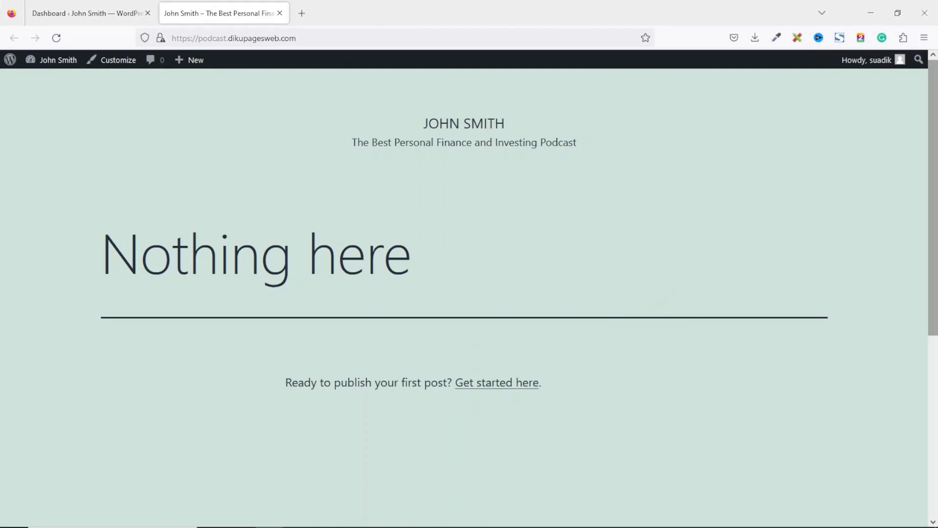
mouse_move(935, 101)
mouse_down()
mouse_move(935, 278)
mouse_move(935, 101)
mouse_up()
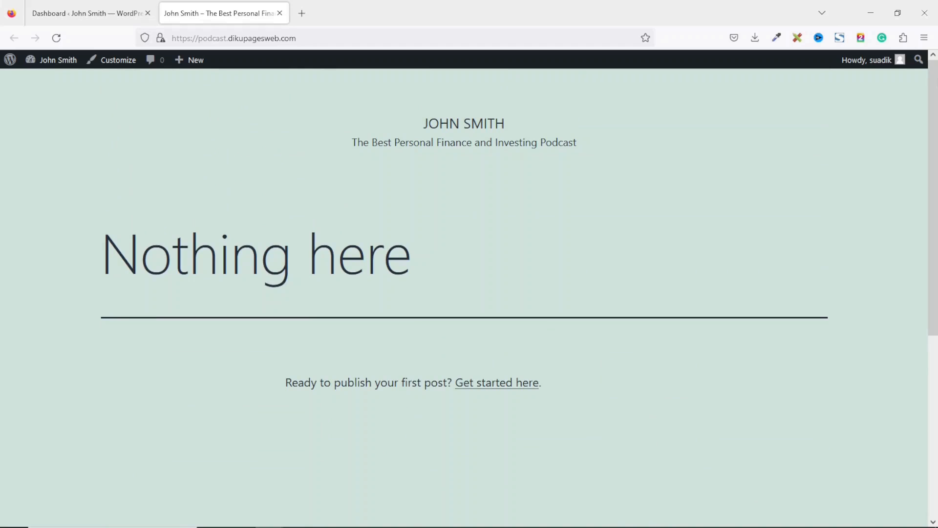
click(112, 12)
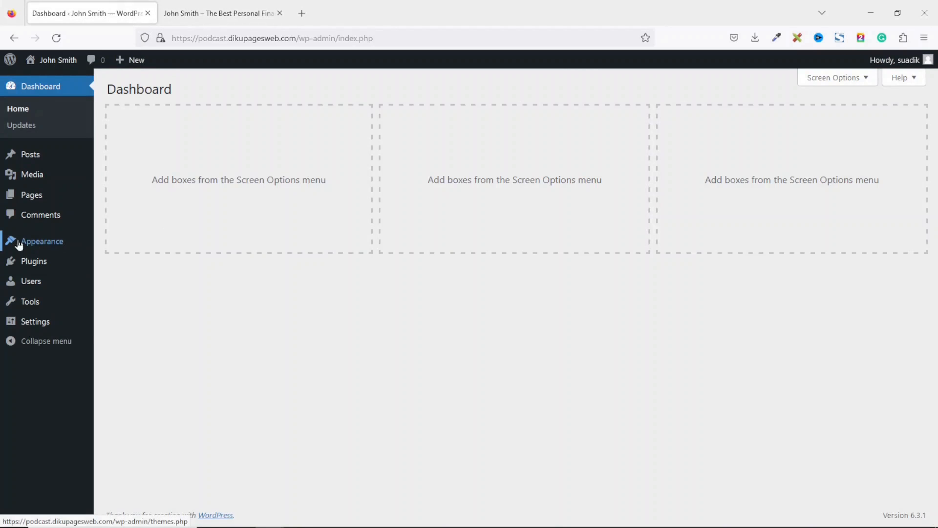
- Search the theme directory for 'blocksy', install the Blocksy theme and activate it
mouse_move(15, 243)
click(122, 246)
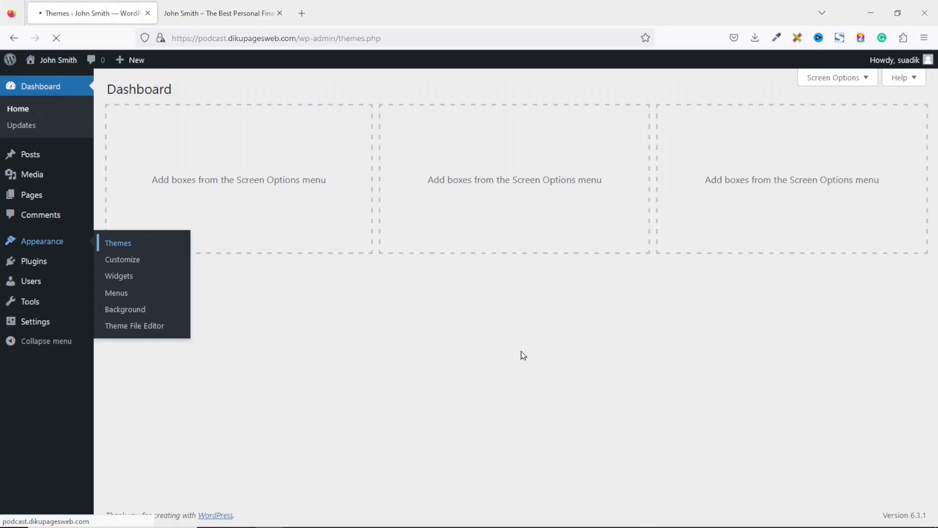
click(214, 89)
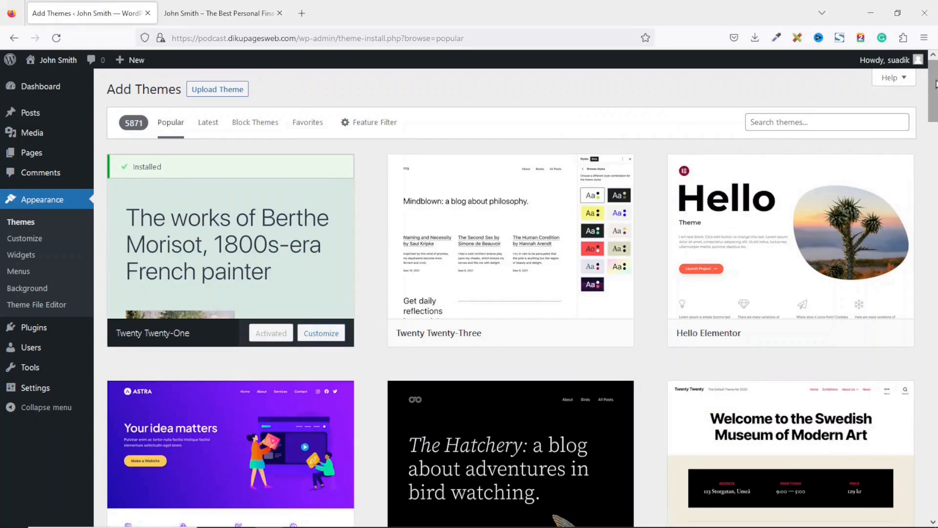
scroll(416, 270, down, 15)
scroll(416, 270, down, 6)
scroll(416, 270, up, 20)
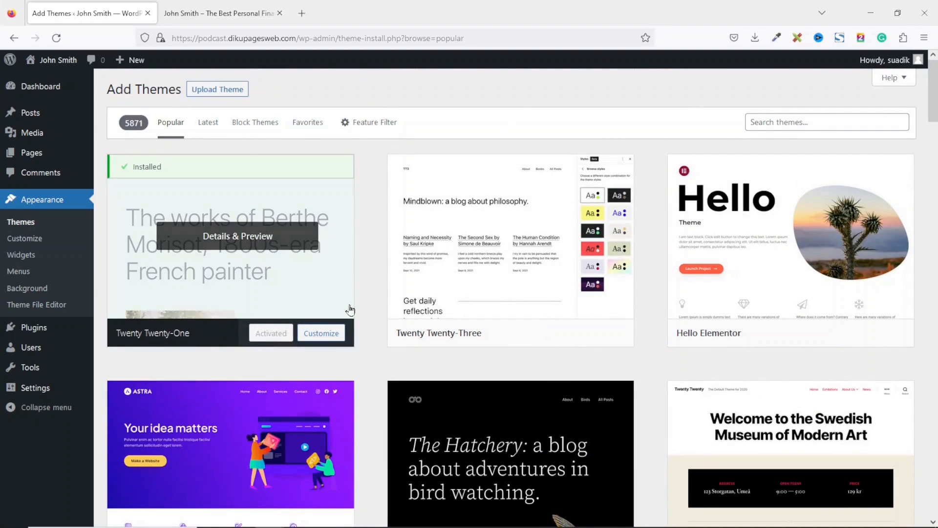
click(843, 122)
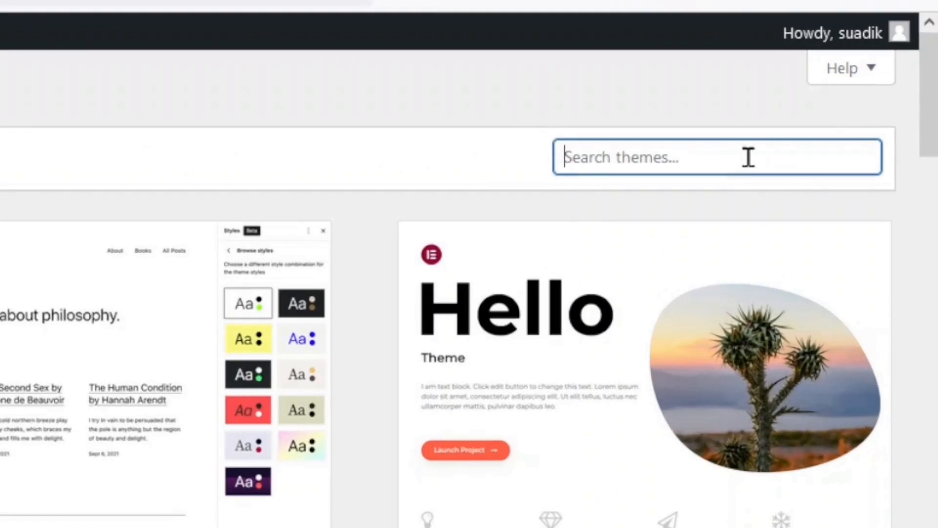
text(block)
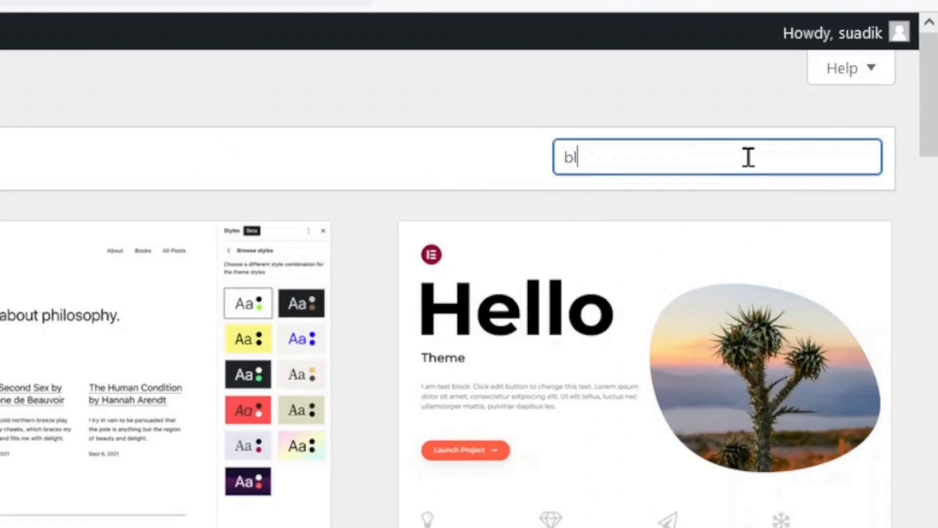
text(sy)
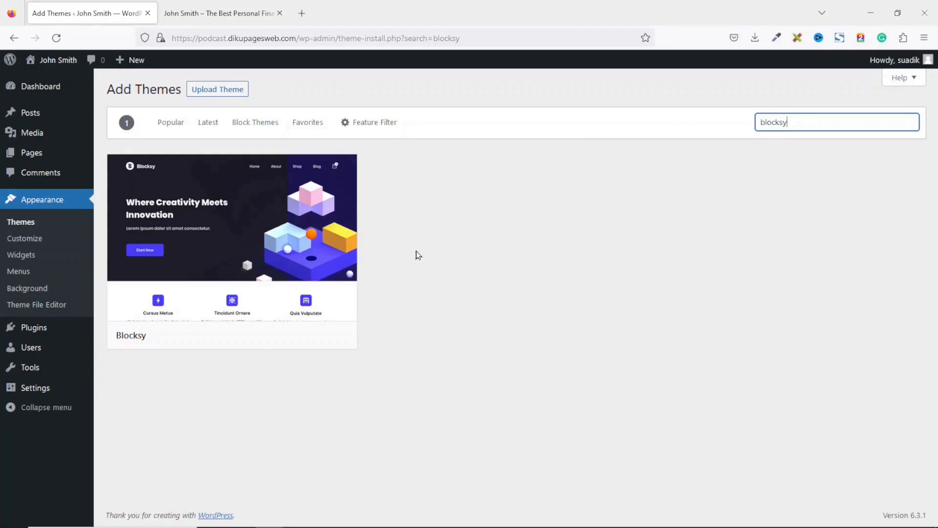
mouse_move(287, 246)
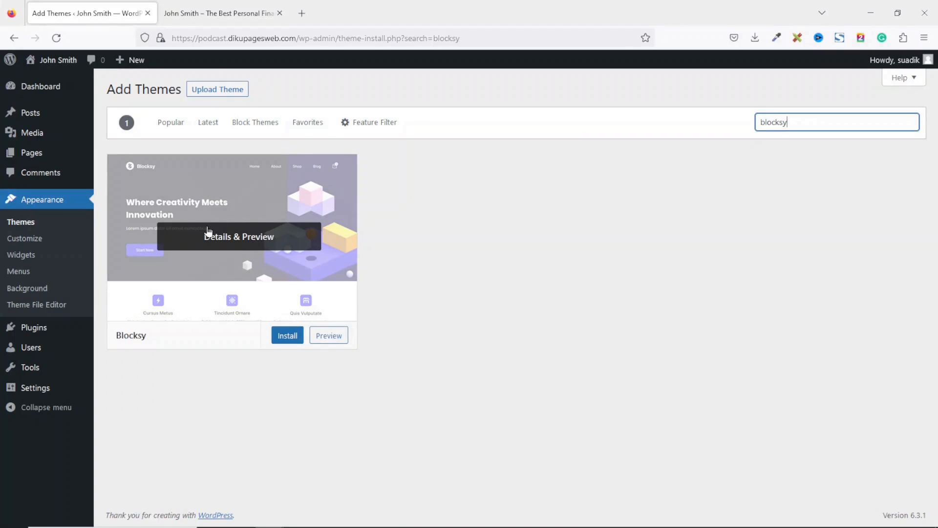
click(289, 336)
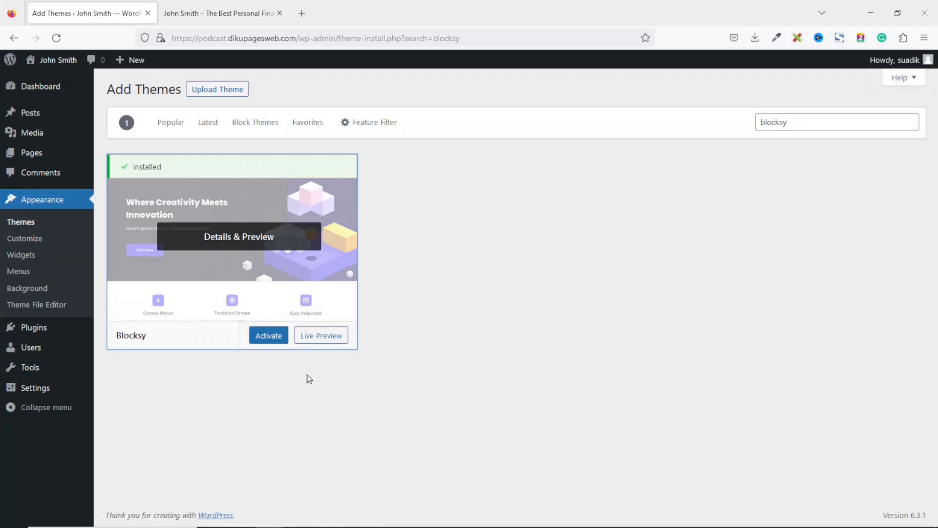
click(269, 336)
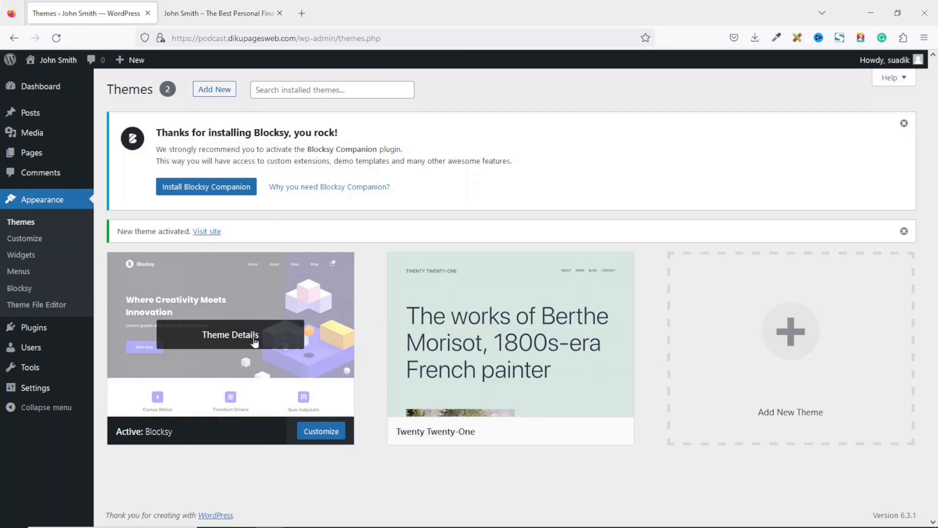
- Preview the front page in Blocksy, then delete the Twenty Twenty-One theme from Themes
click(219, 13)
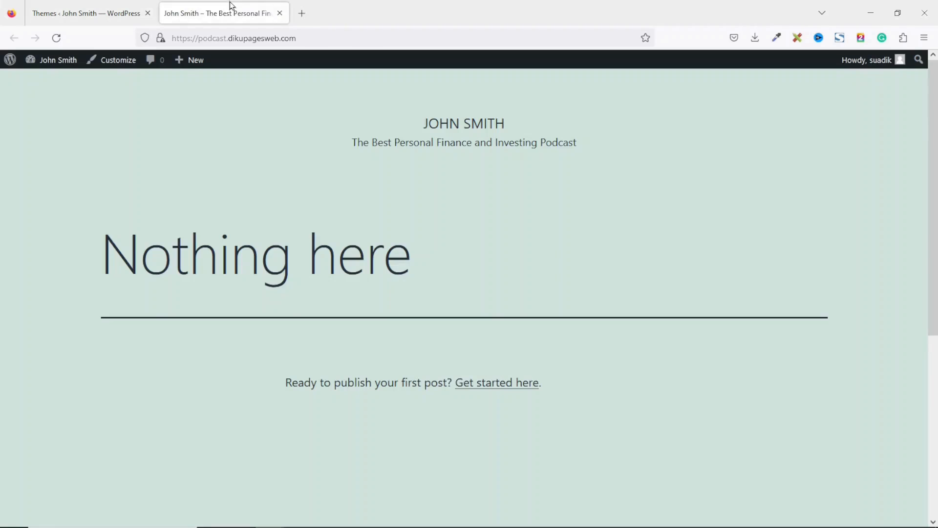
click(56, 37)
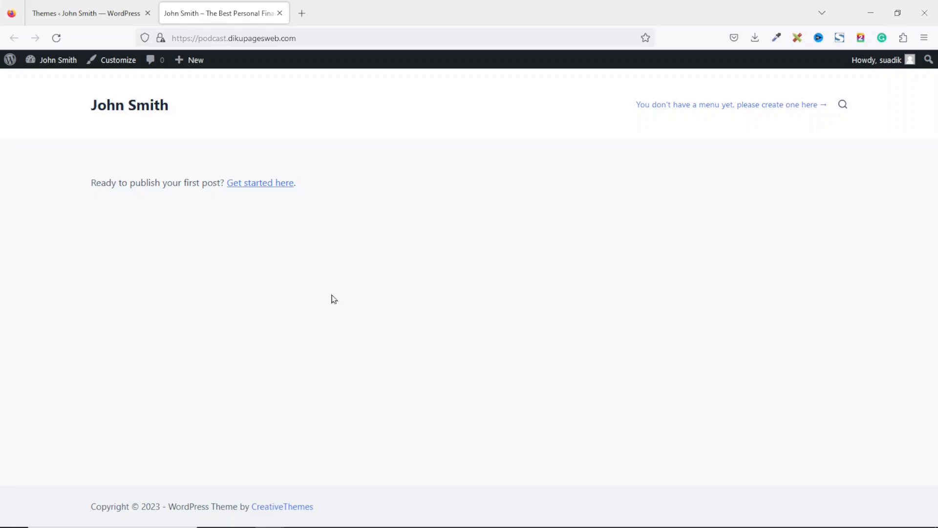
click(99, 5)
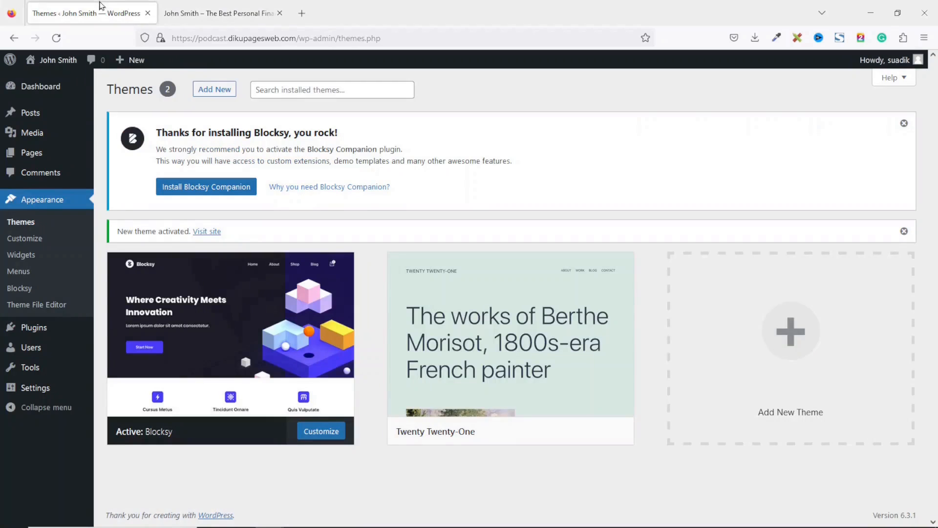
mouse_move(459, 323)
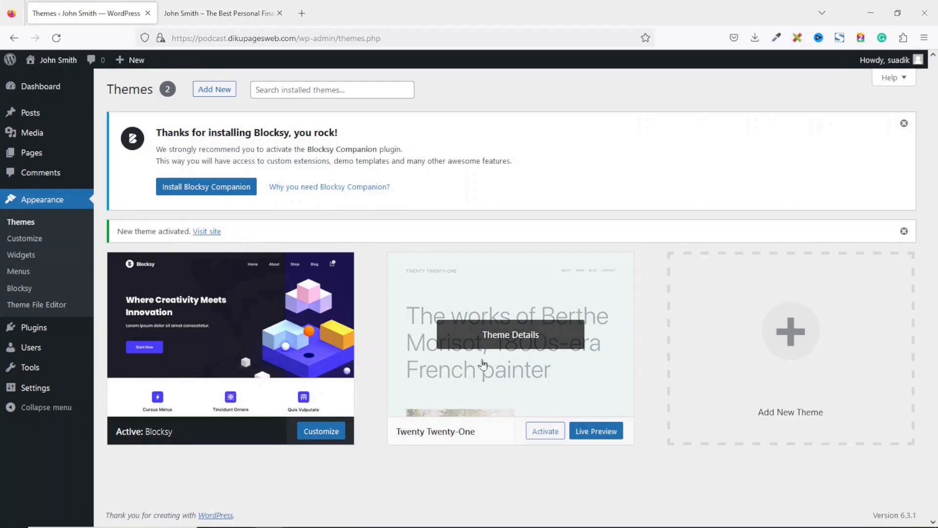
click(498, 340)
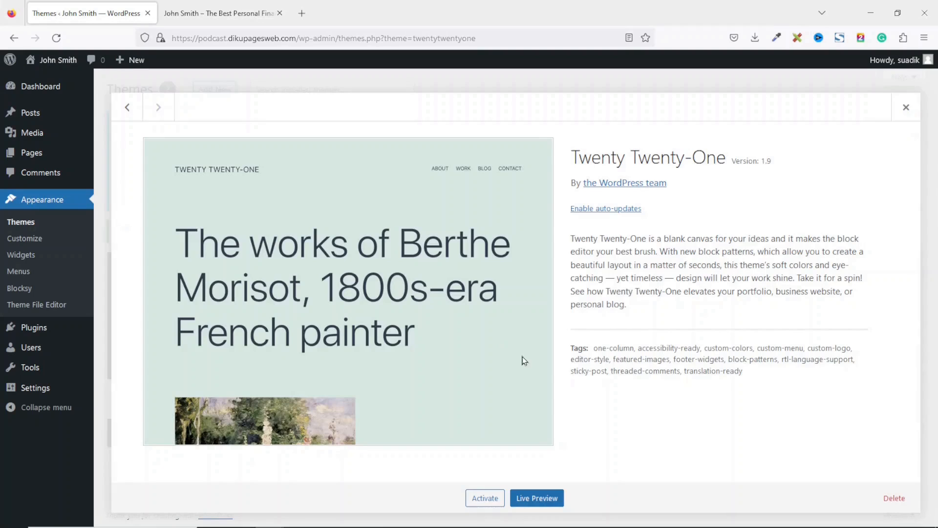
click(904, 499)
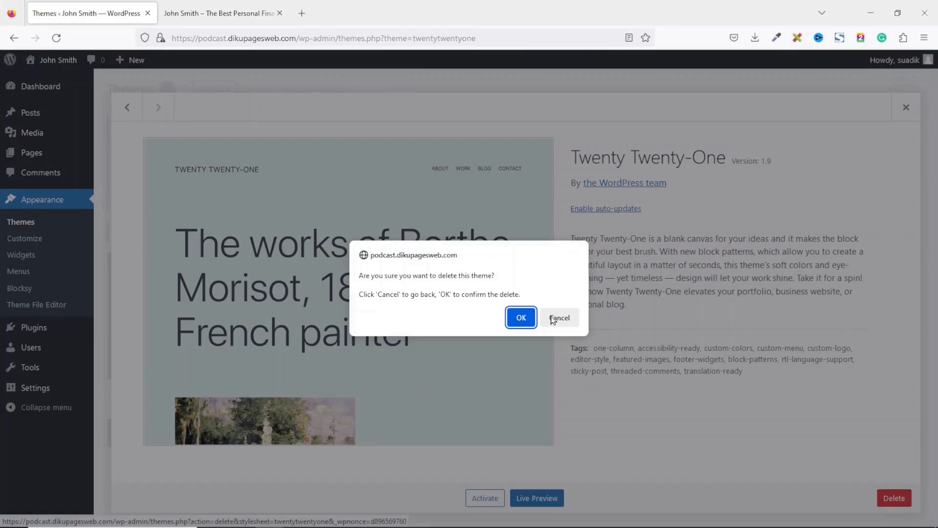
click(517, 319)
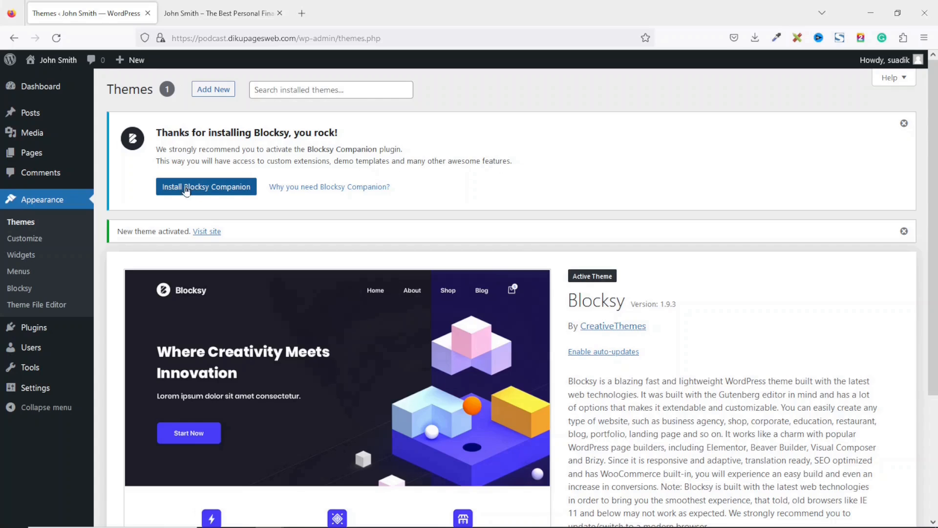
- Install Blocksy Companion and scroll the Starter Sites gallery to the Persona card
click(215, 190)
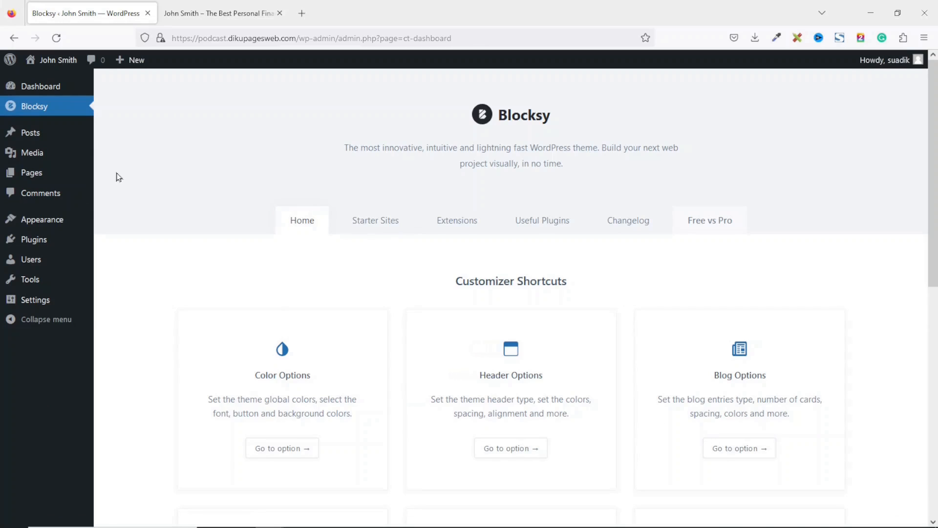
click(367, 225)
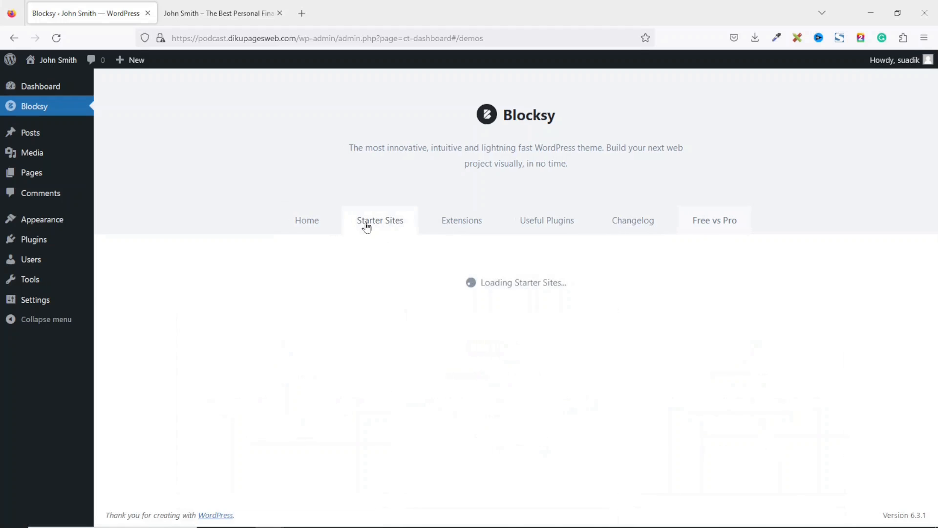
scroll(366, 225, down, 4)
scroll(512, 298, down, 20)
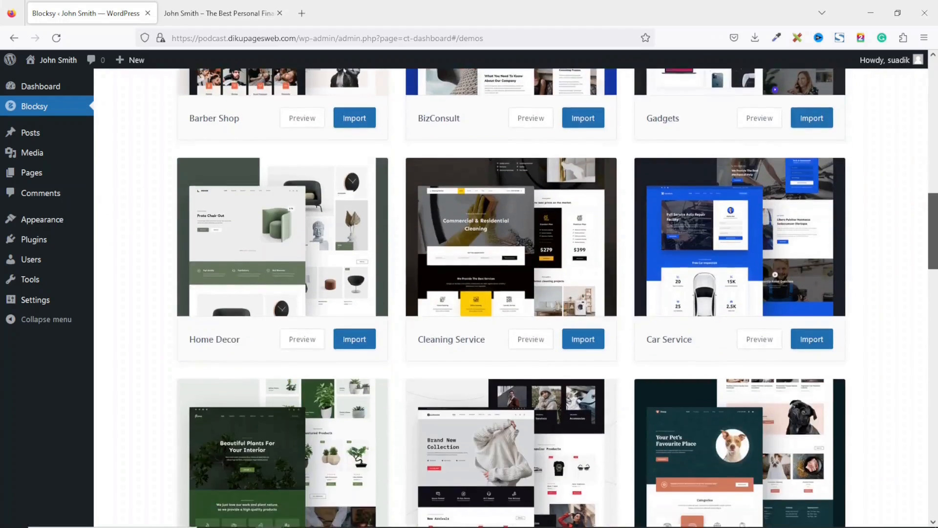
scroll(511, 298, down, 15)
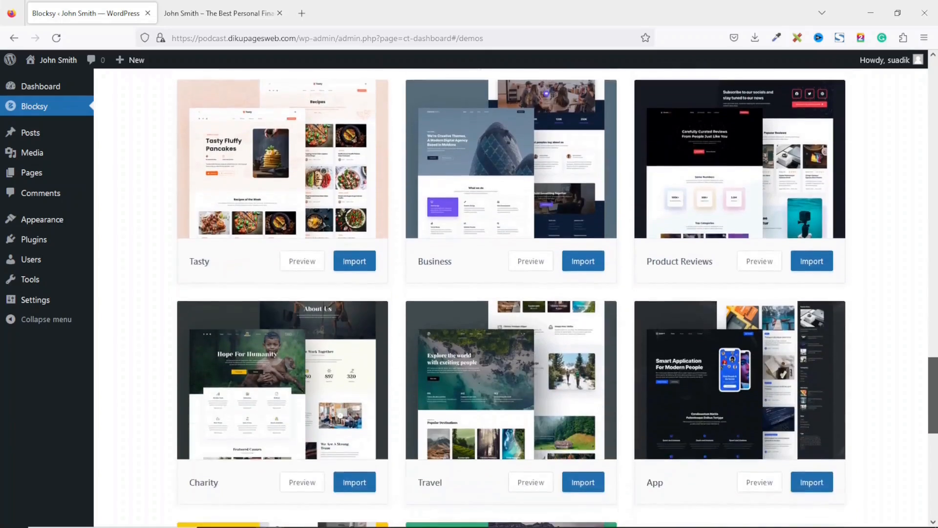
scroll(512, 298, up, 20)
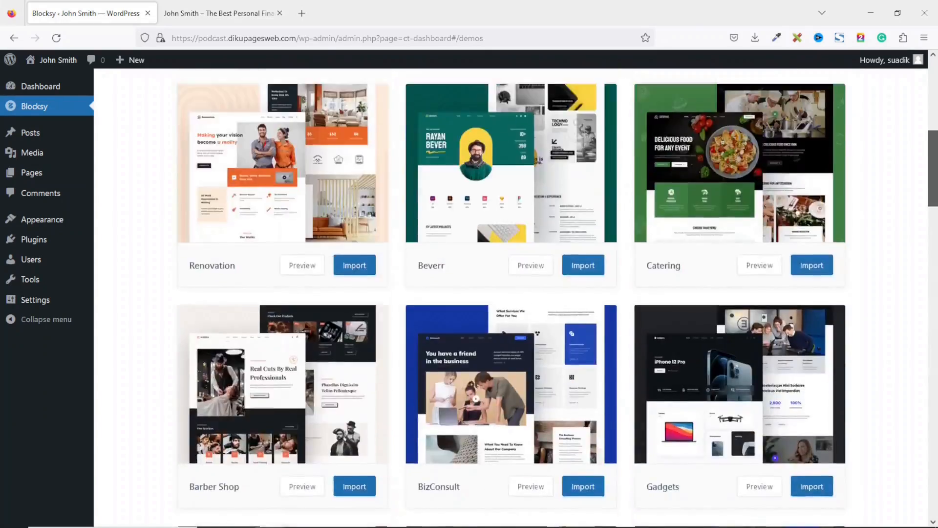
scroll(511, 298, up, 2)
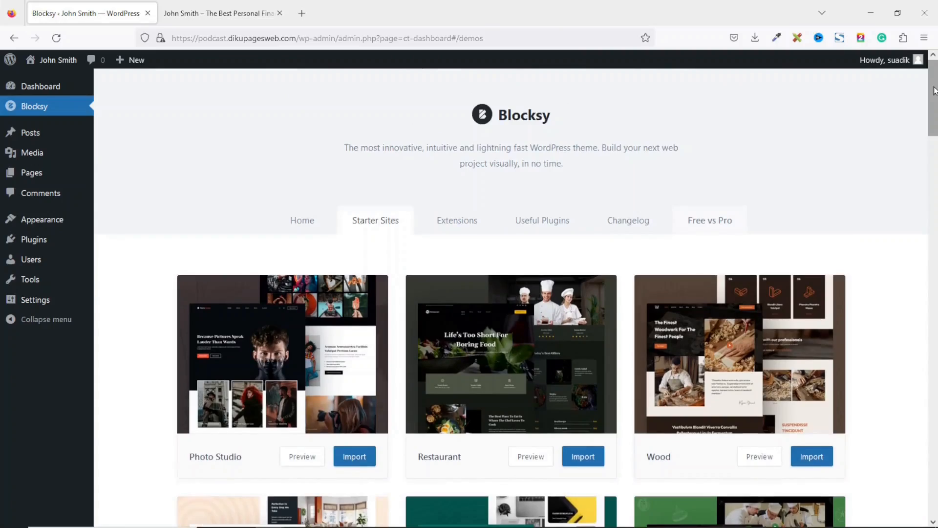
scroll(511, 298, down, 10)
scroll(428, 330, down, 15)
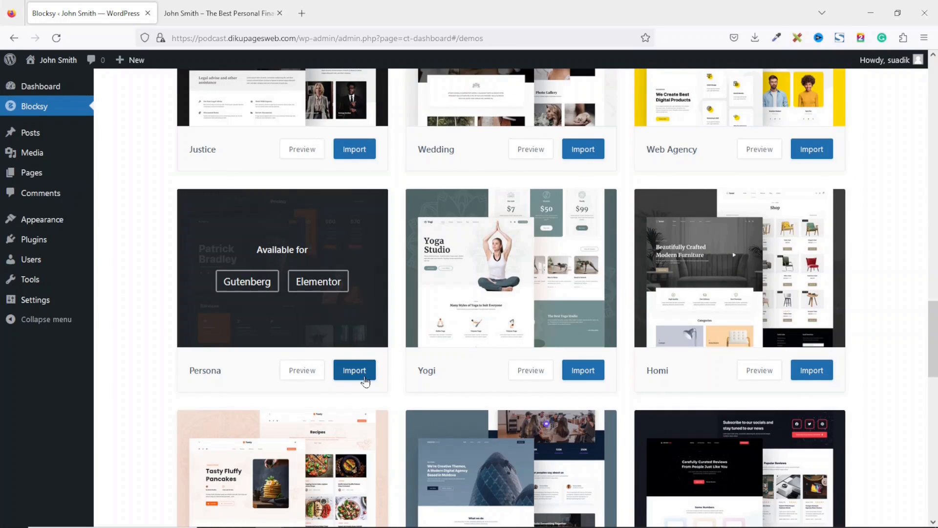
- Import the Persona starter site with Elementor as page builder, then return to the front-page tab
click(354, 371)
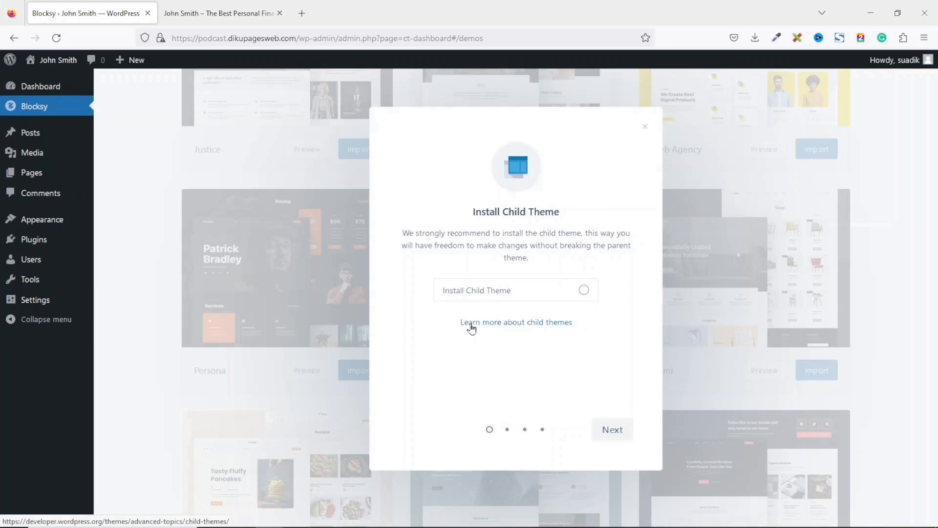
click(617, 432)
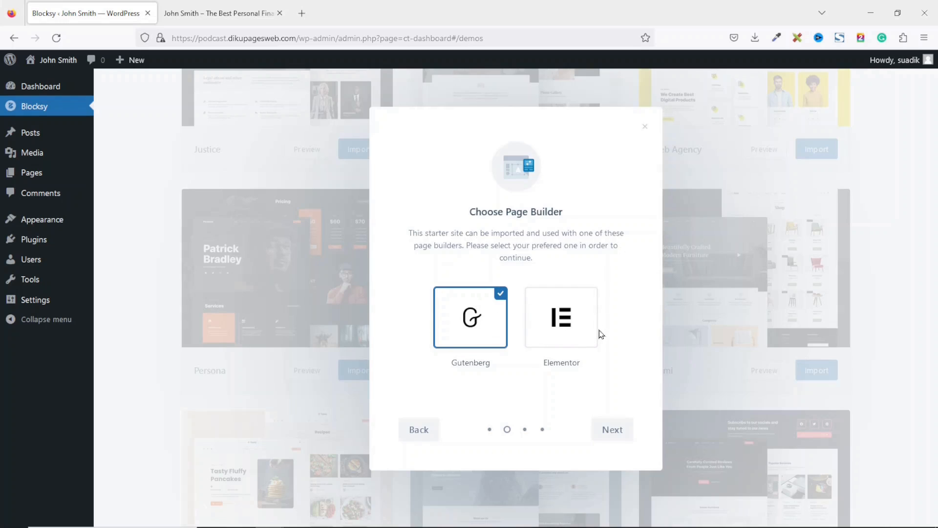
click(566, 310)
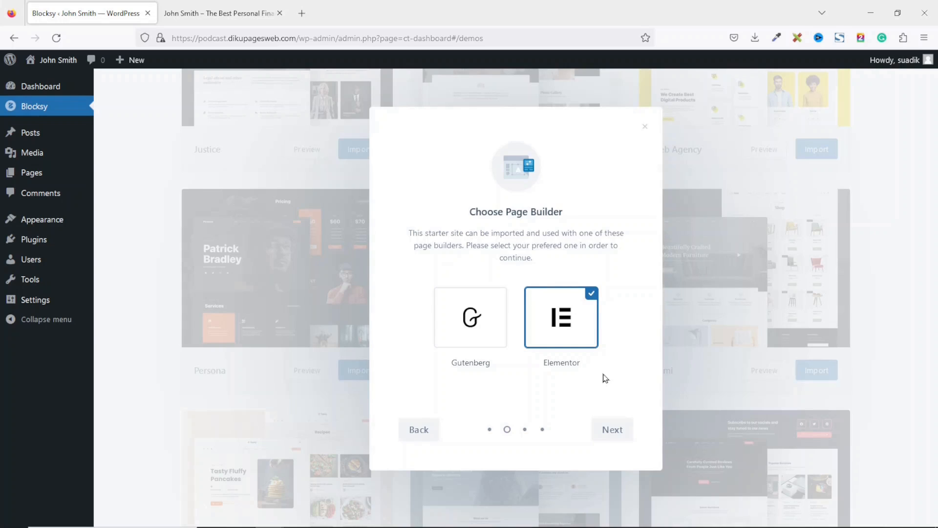
click(620, 439)
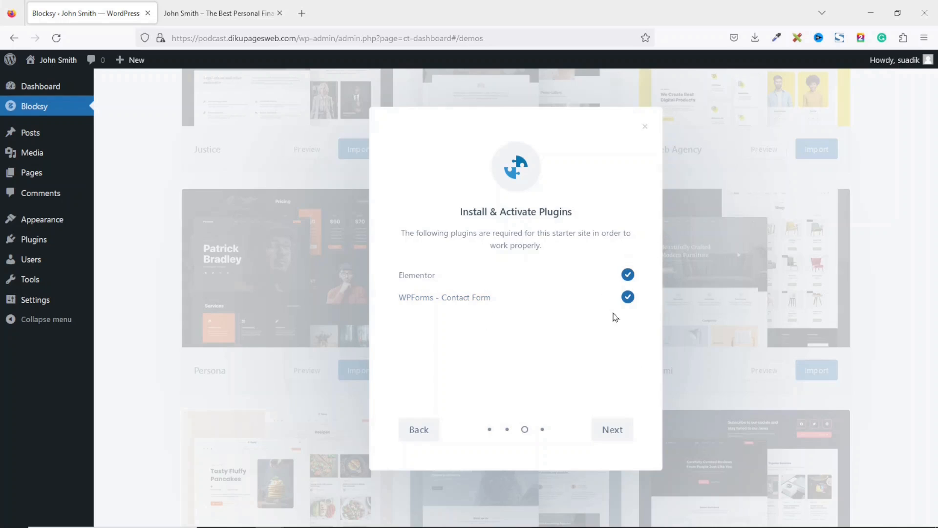
click(610, 432)
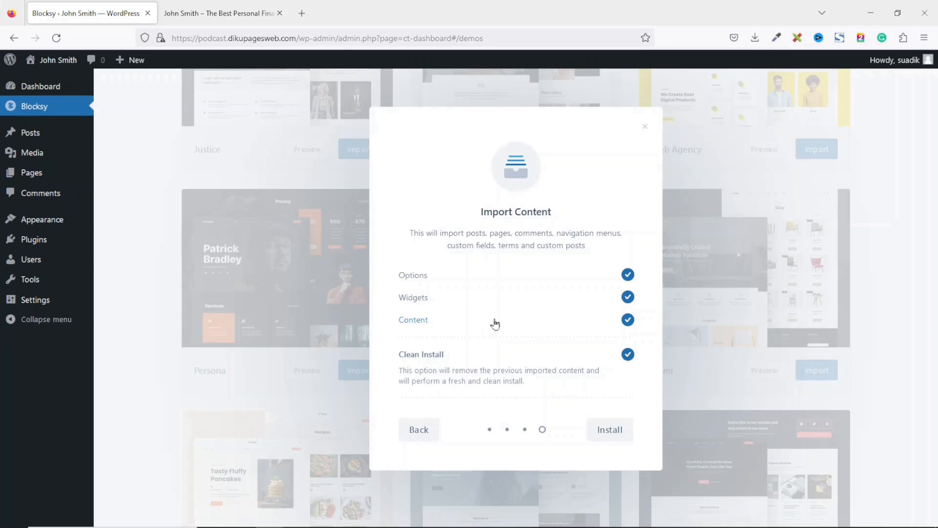
click(620, 432)
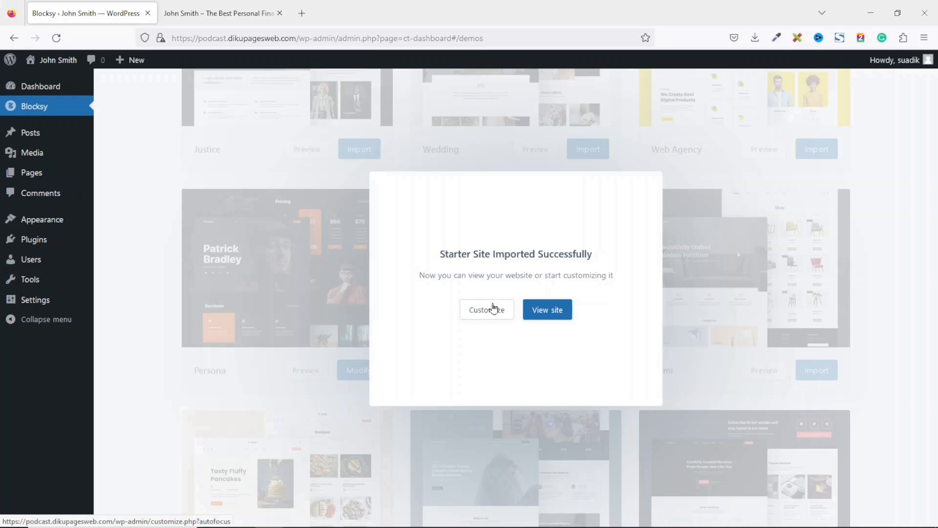
click(225, 14)
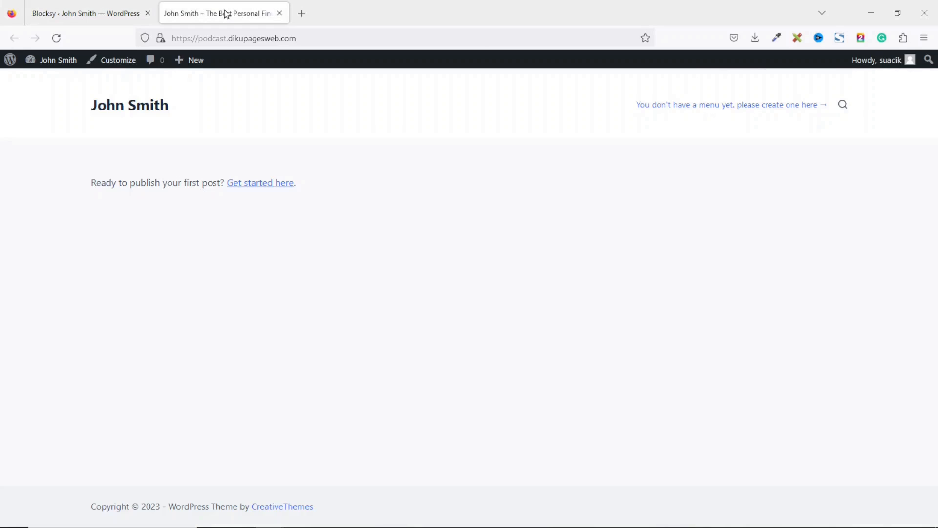
- Reload and scroll through the imported Persona home page, then launch the Customizer
click(57, 37)
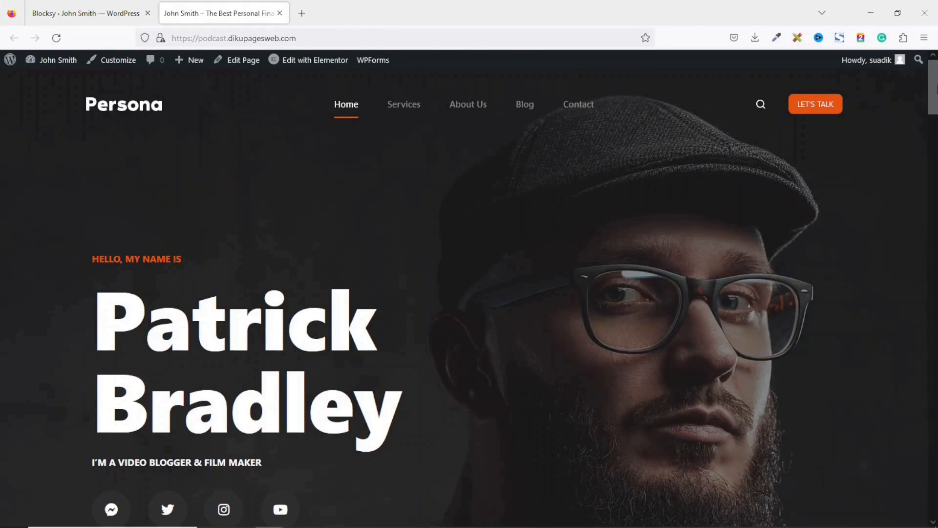
scroll(470, 294, down, 15)
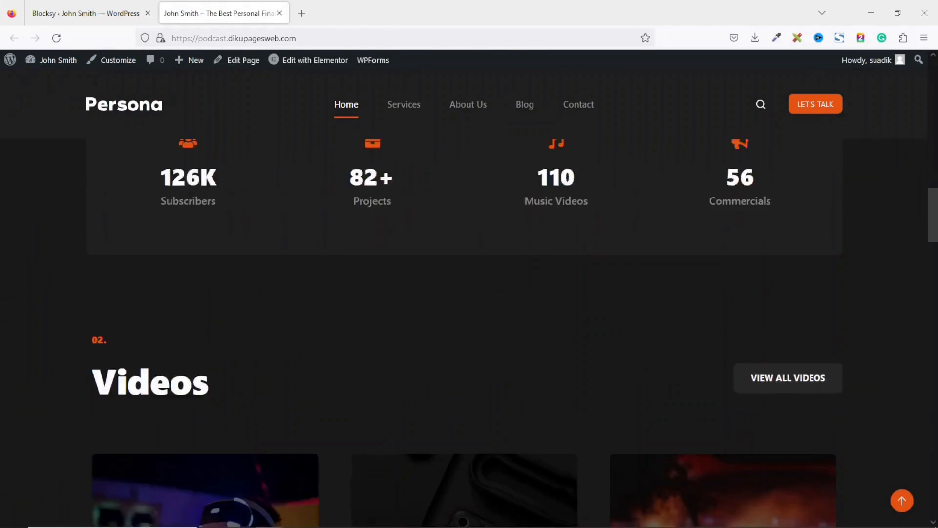
scroll(469, 293, down, 20)
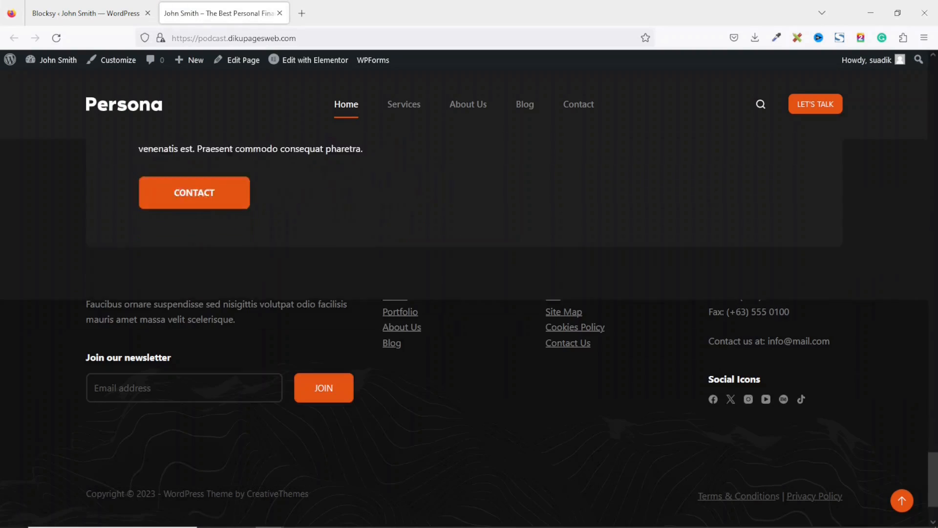
scroll(527, 342, up, 20)
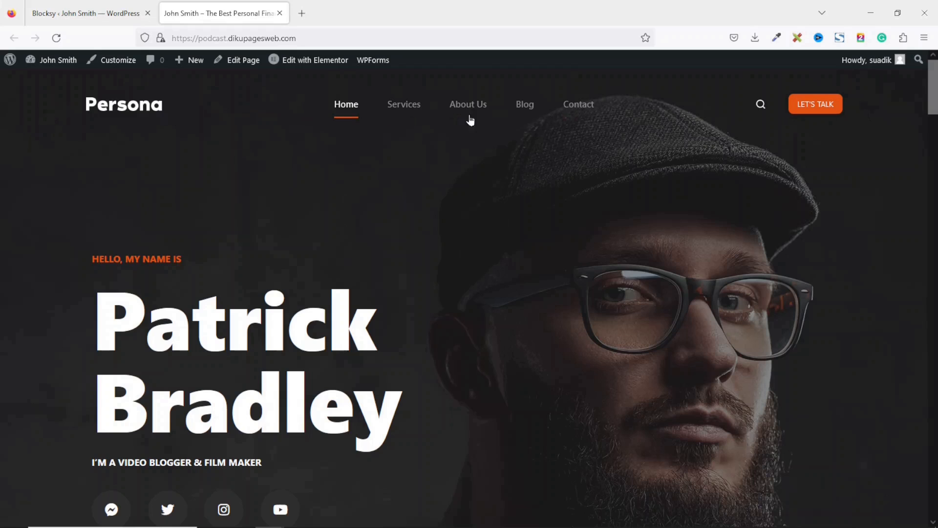
drag(934, 100, 934, 501)
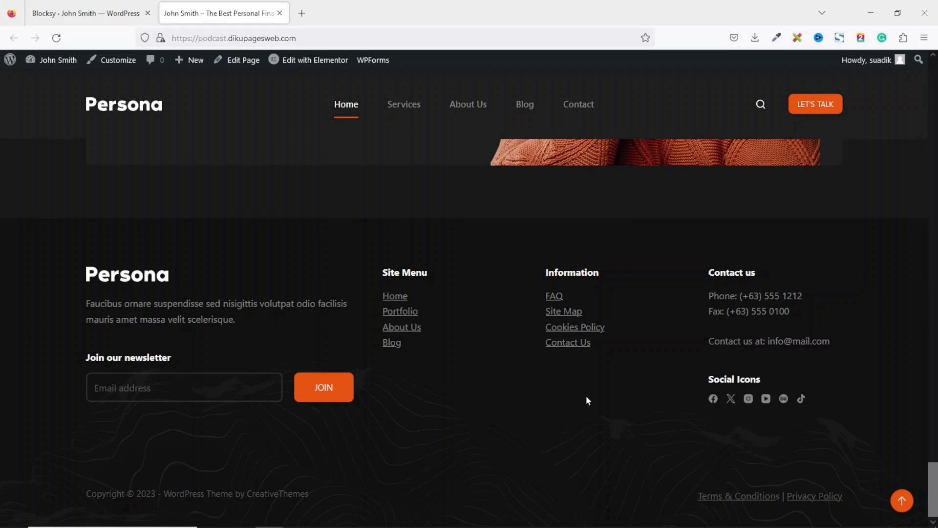
click(118, 69)
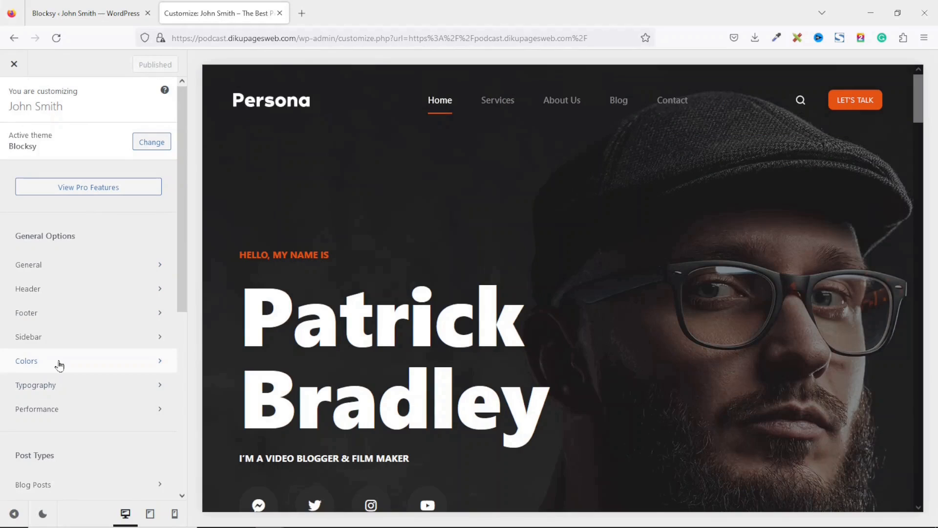
- Try global colour Palettes #1 and #10, then restore Palette #2
click(59, 363)
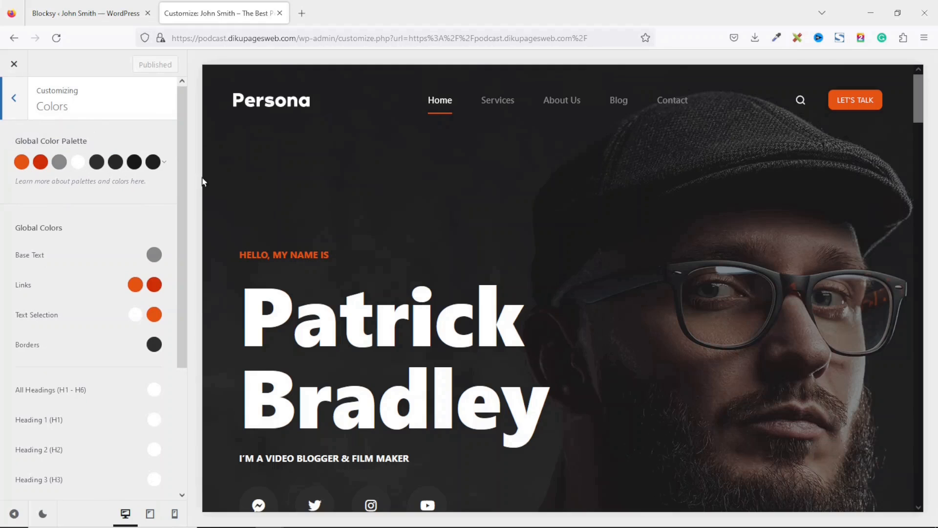
click(164, 164)
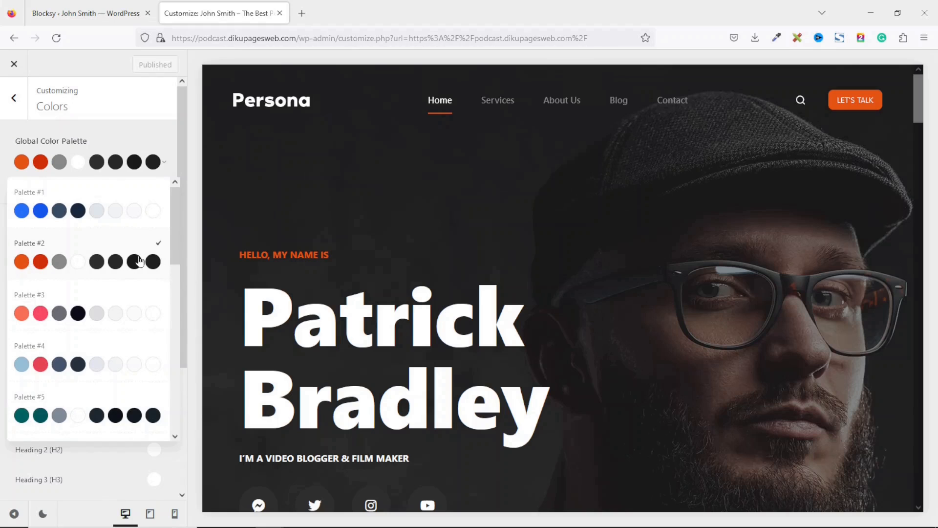
click(71, 210)
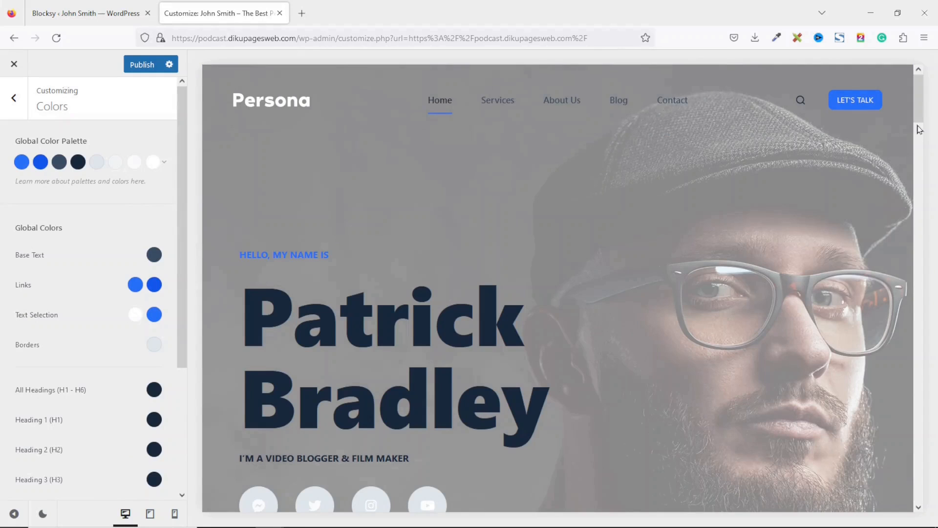
mouse_move(919, 98)
mouse_down()
mouse_move(934, 478)
mouse_move(931, 96)
mouse_up()
click(167, 169)
drag(176, 248, 187, 350)
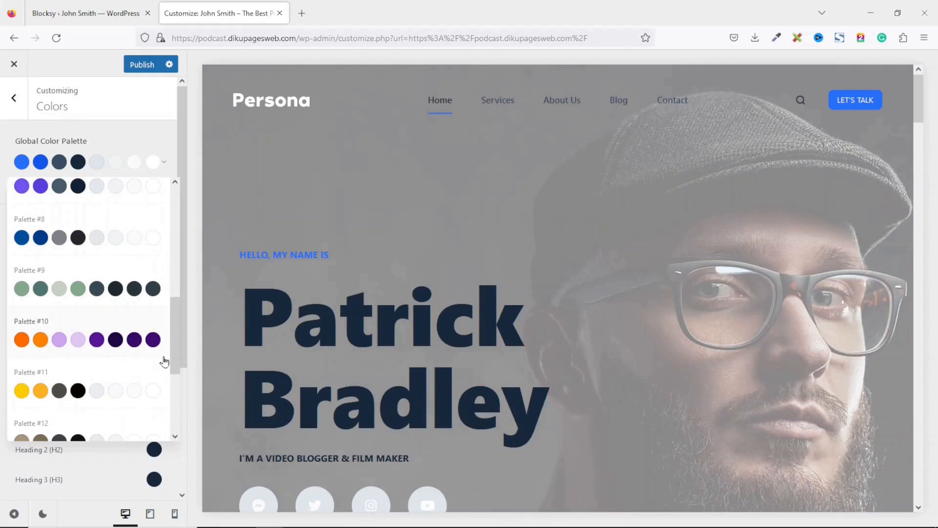
click(95, 341)
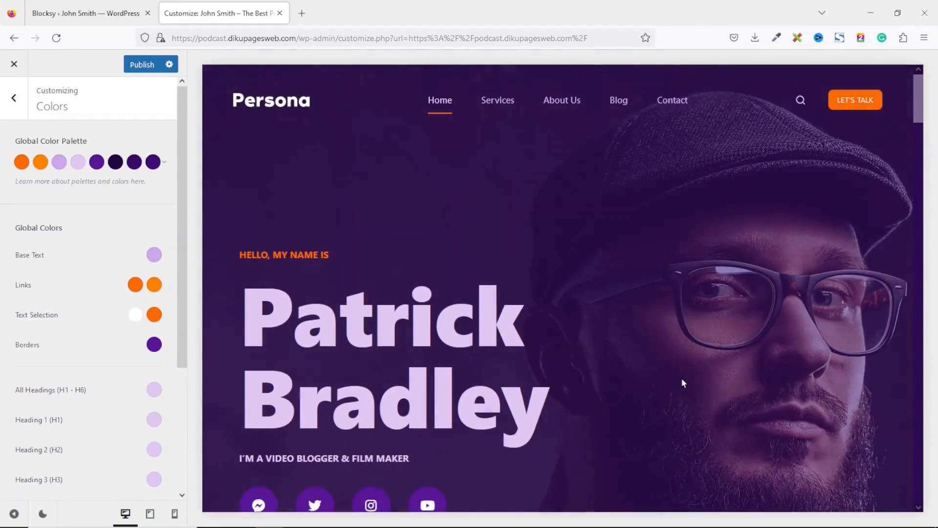
drag(921, 105, 932, 82)
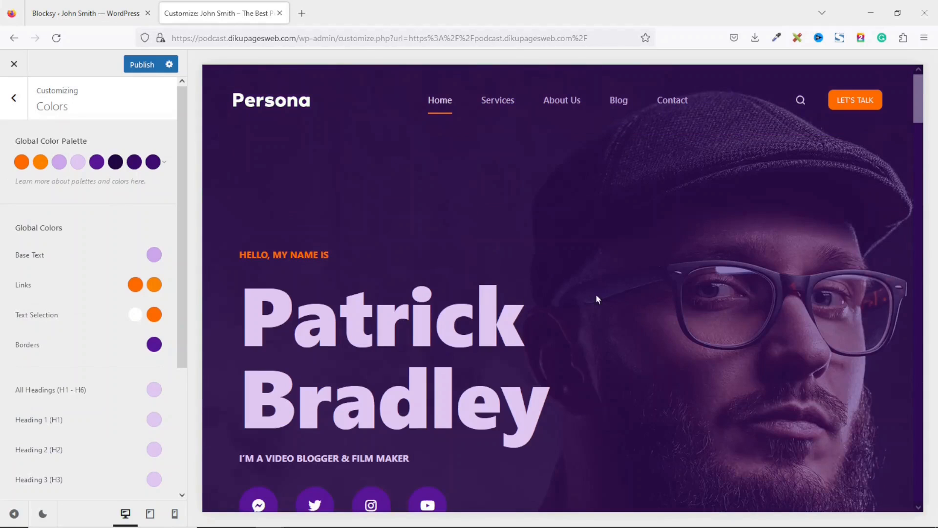
click(166, 164)
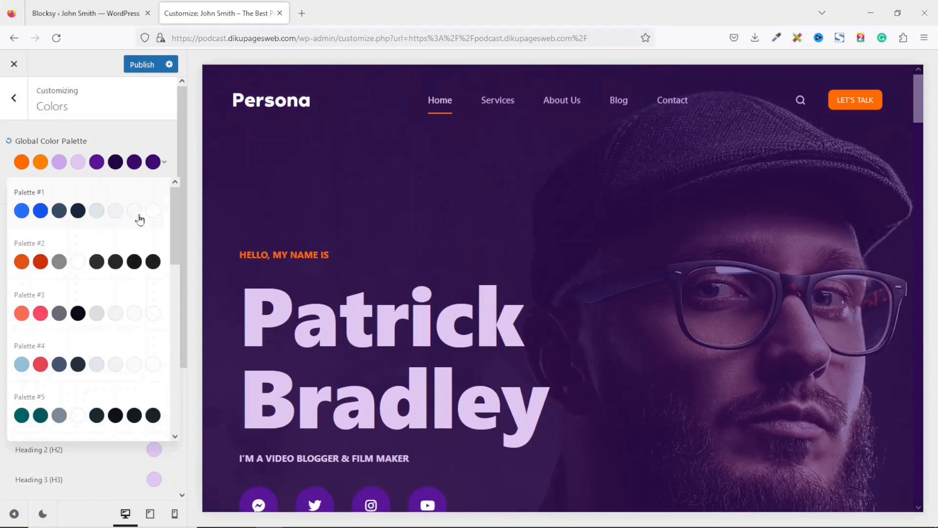
click(97, 260)
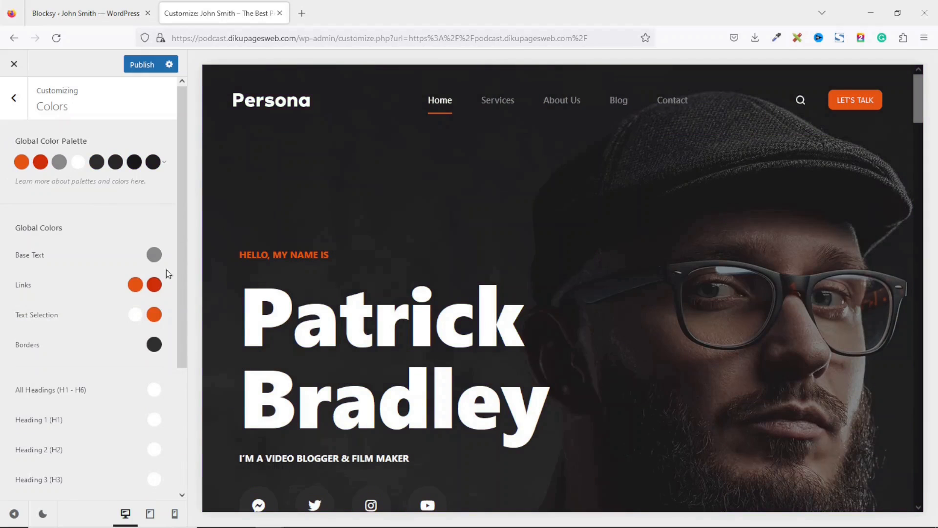
- Set the first palette colour to pink #ff00ac
click(20, 165)
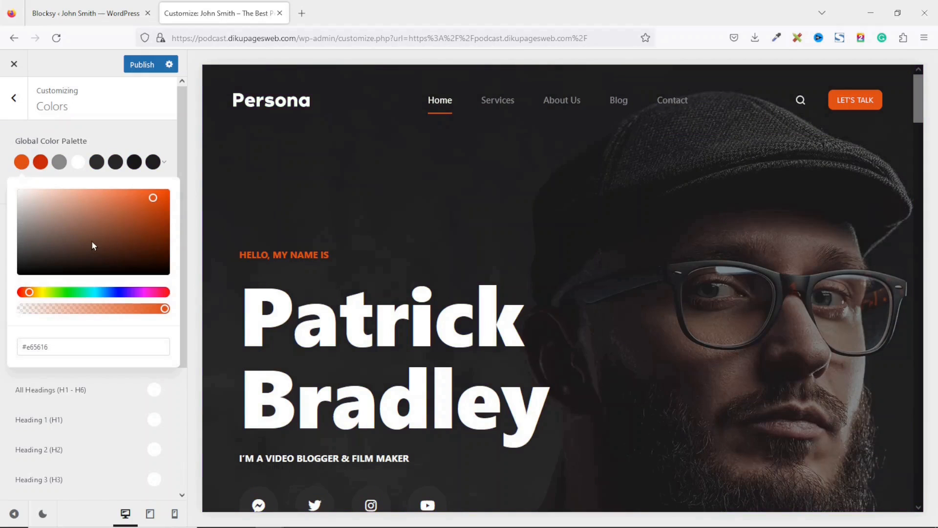
drag(55, 296, 149, 295)
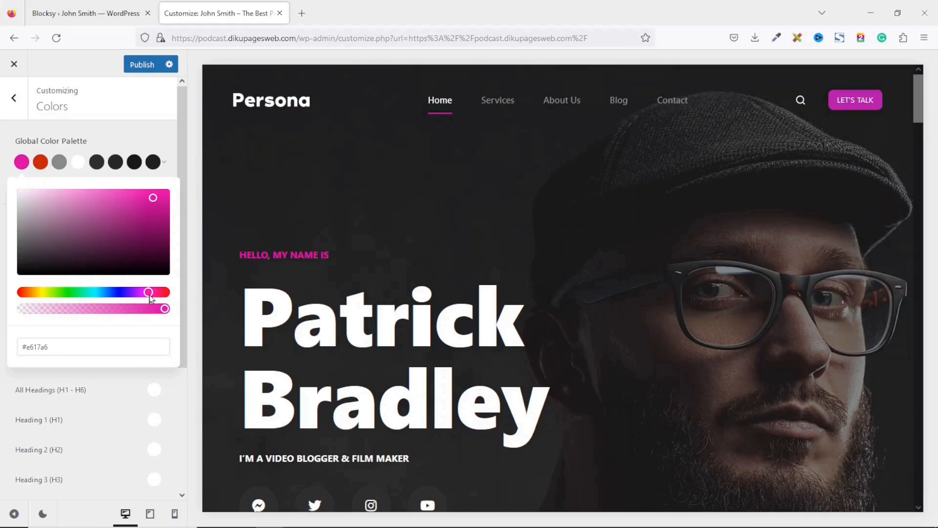
click(111, 293)
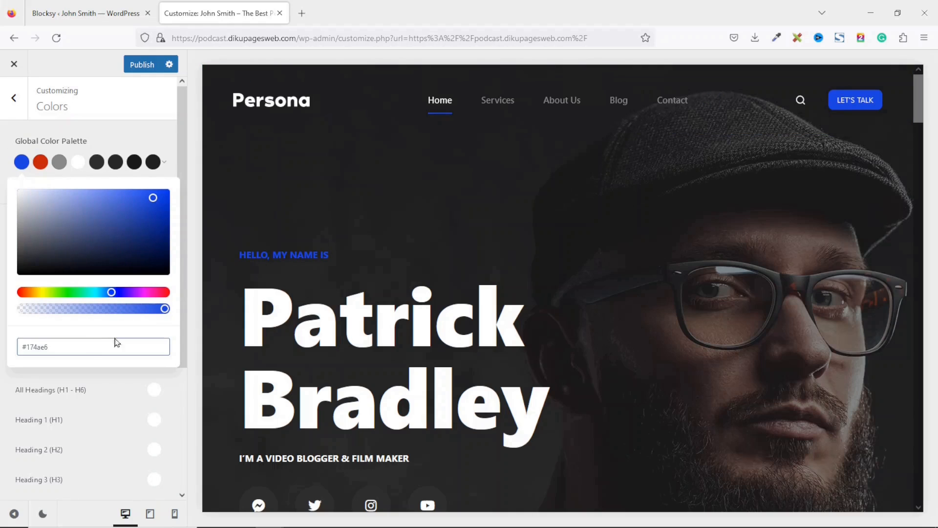
click(55, 346)
drag(57, 345, 5, 354)
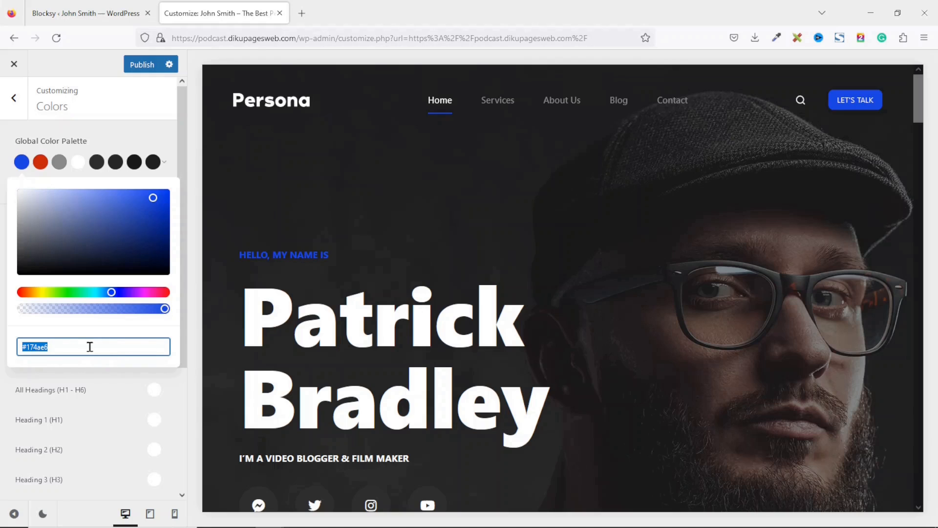
key(BackSpace)
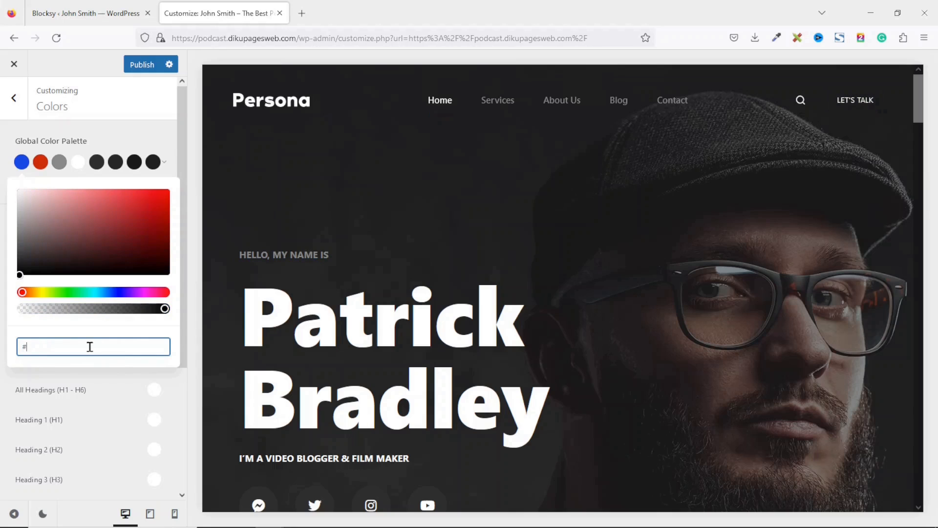
text(#ff00ac)
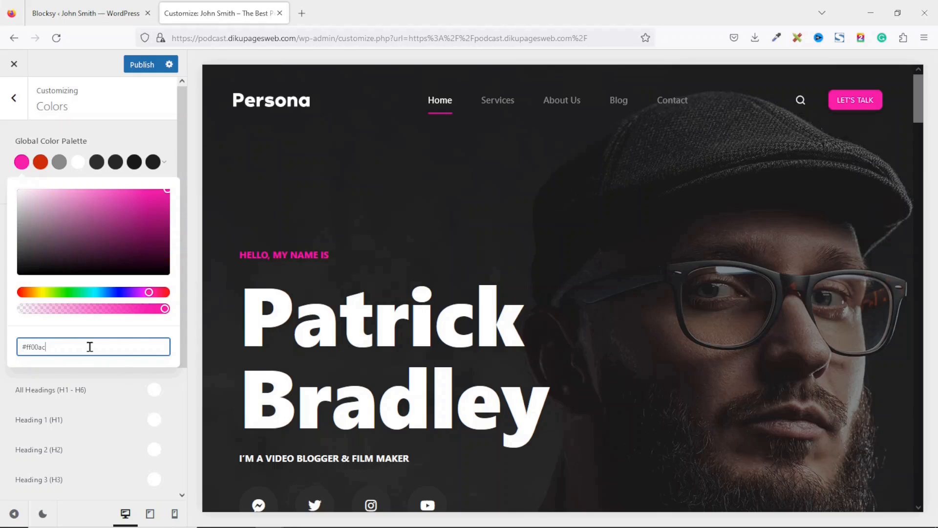
click(765, 115)
mouse_move(918, 101)
mouse_down()
mouse_move(932, 496)
mouse_move(921, 98)
mouse_up()
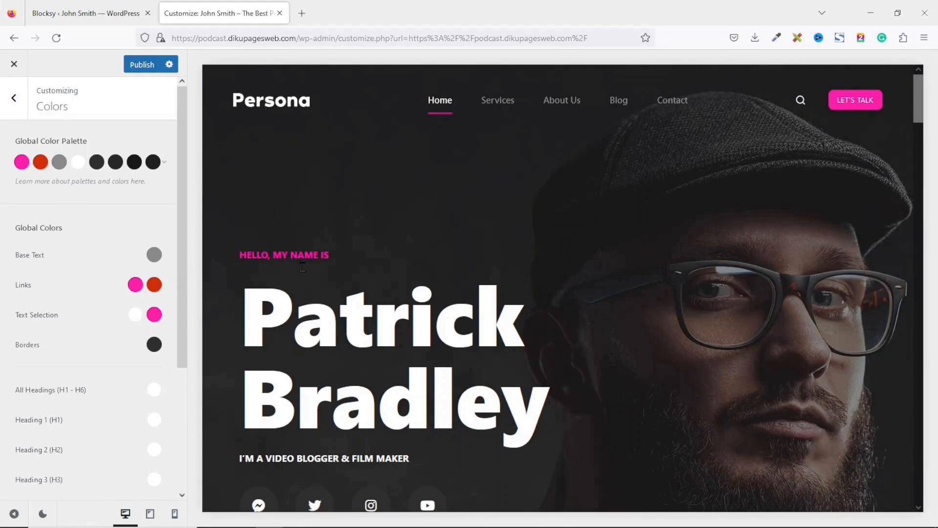
- Replace the red palette colour with the pink hex and darken it to #c60285
click(39, 164)
click(69, 342)
double_click(69, 342)
text(ff00ac)
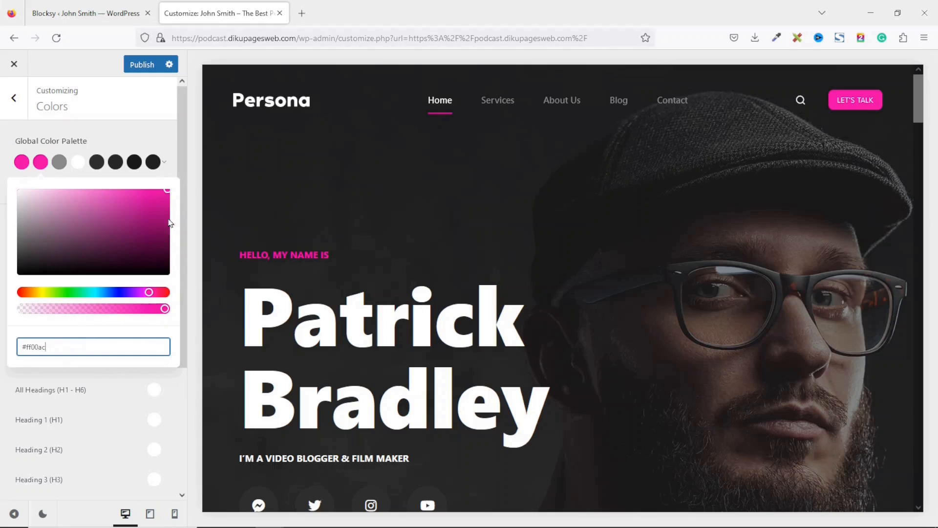
drag(168, 195, 168, 214)
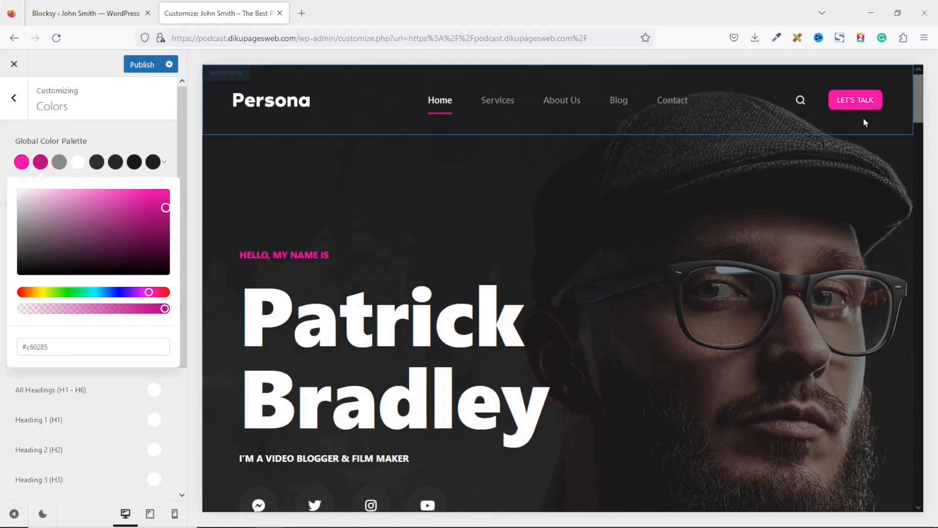
click(136, 130)
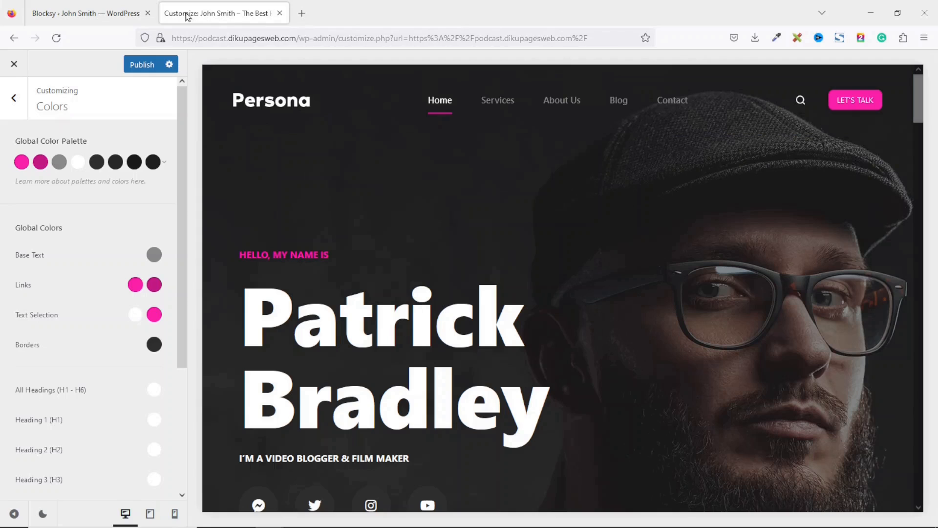
- Upload the favicon microphone image in Site Identity and use it uncropped as the site icon
click(13, 99)
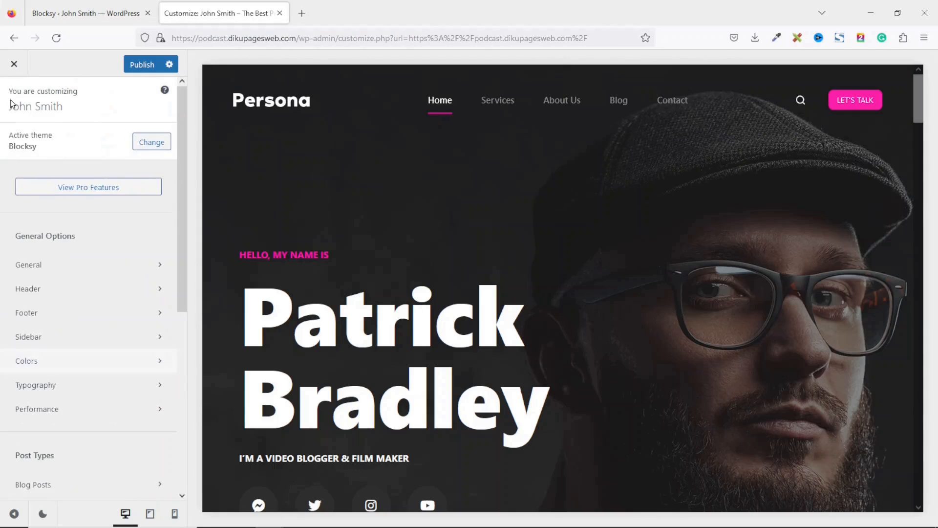
drag(180, 267, 179, 445)
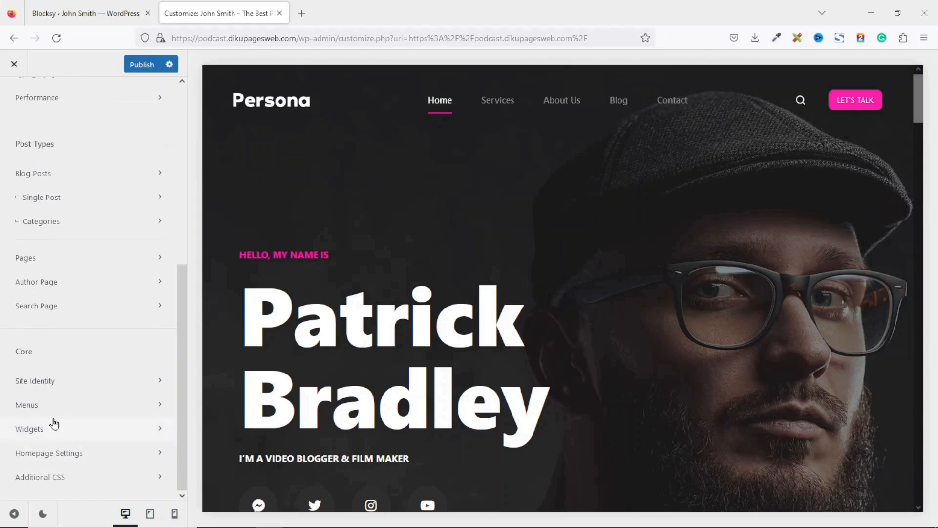
click(48, 386)
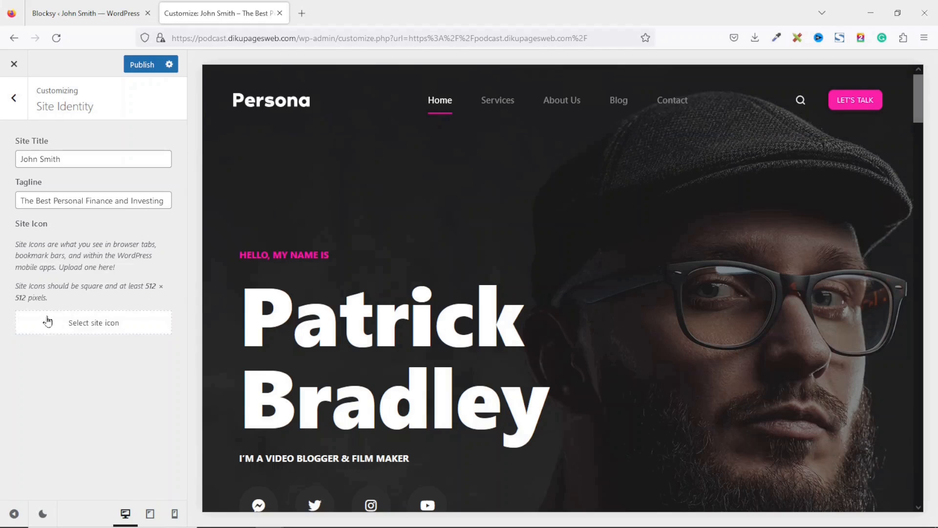
click(92, 323)
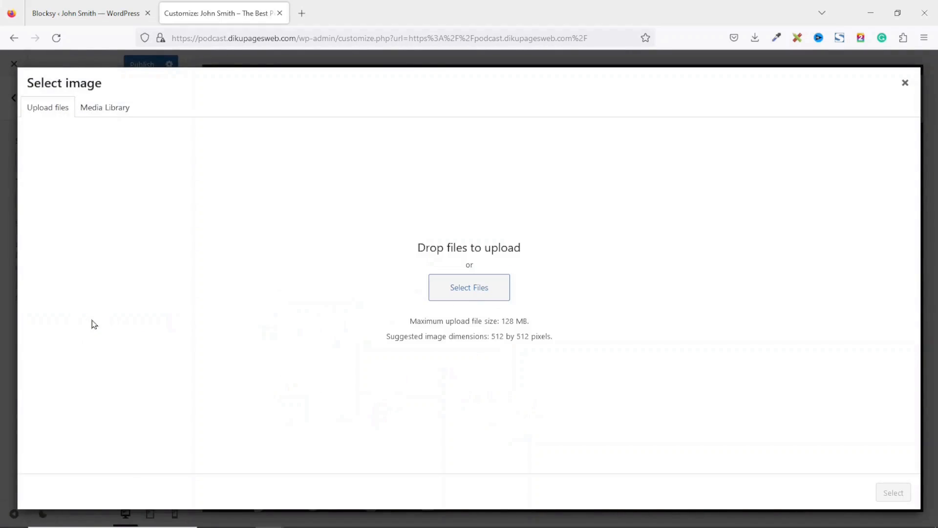
click(104, 109)
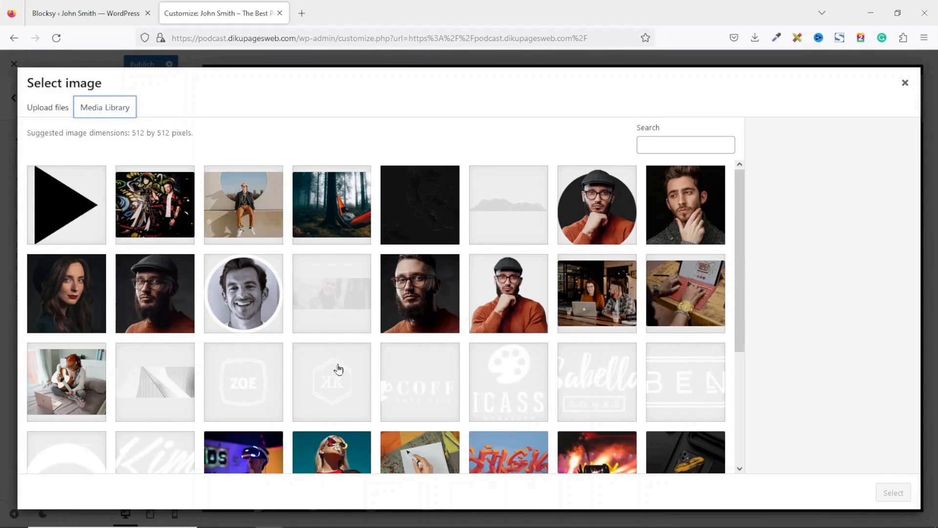
click(43, 110)
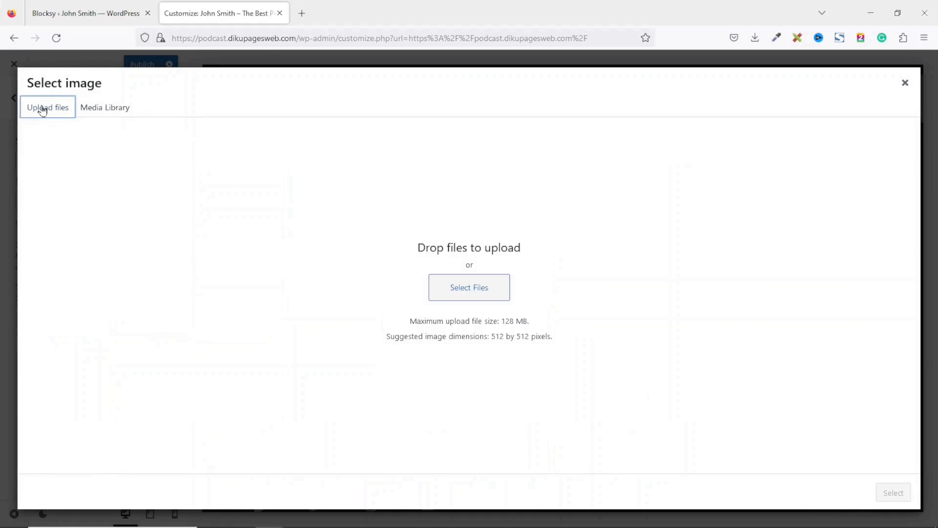
click(478, 287)
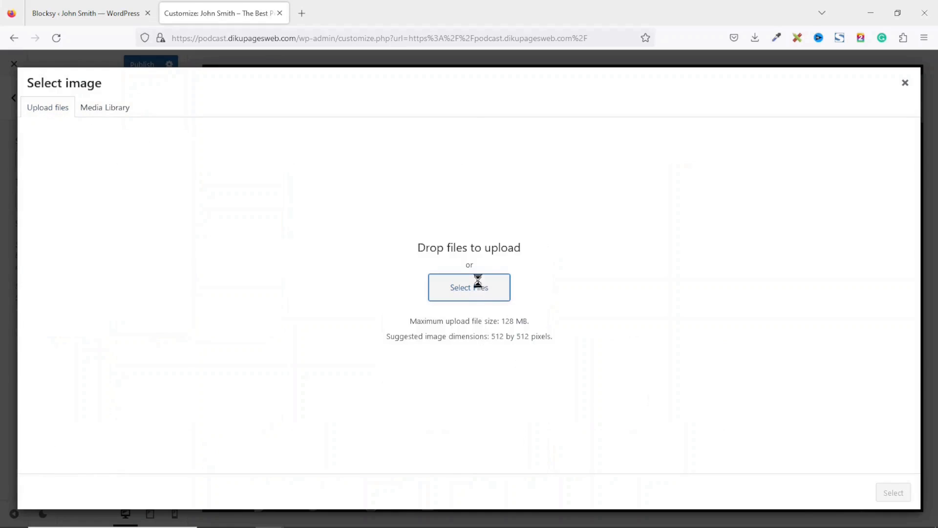
click(663, 200)
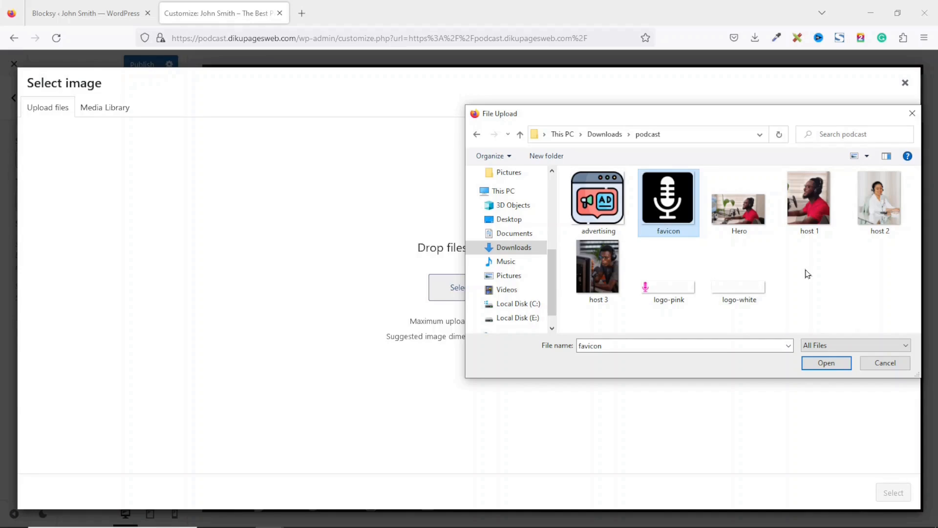
click(826, 362)
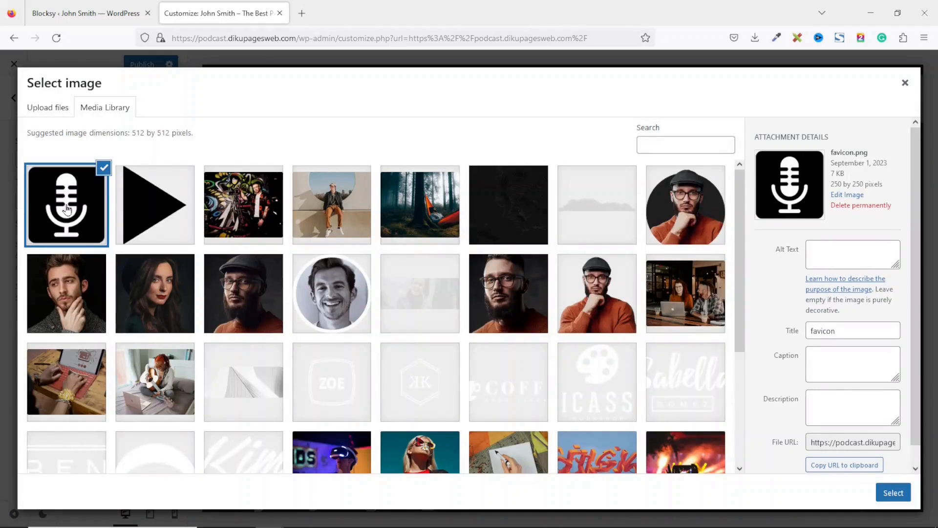
click(899, 495)
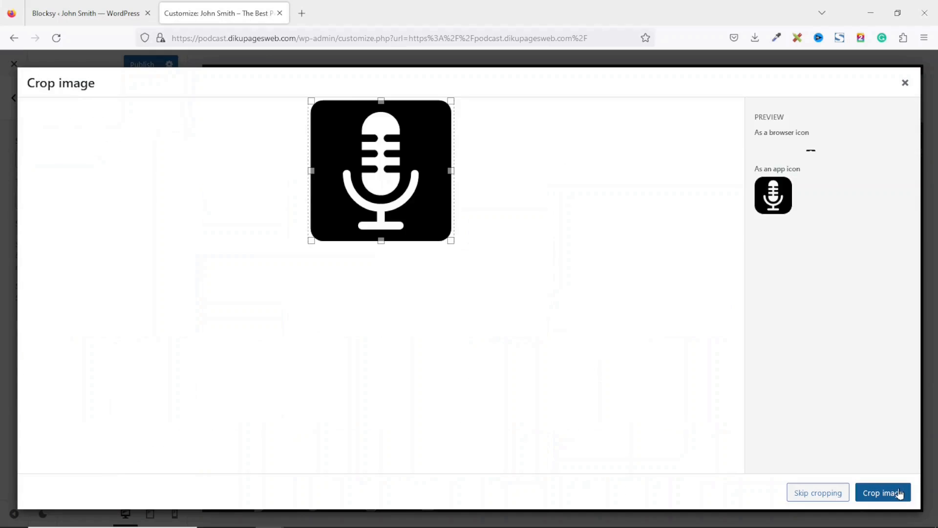
click(831, 493)
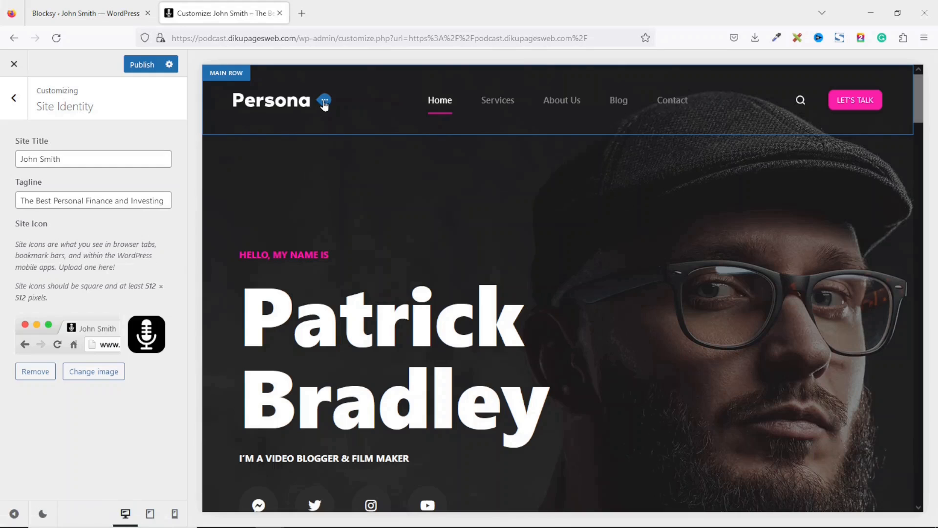
- Upload the logo-pink image and set it as the header logo
click(324, 103)
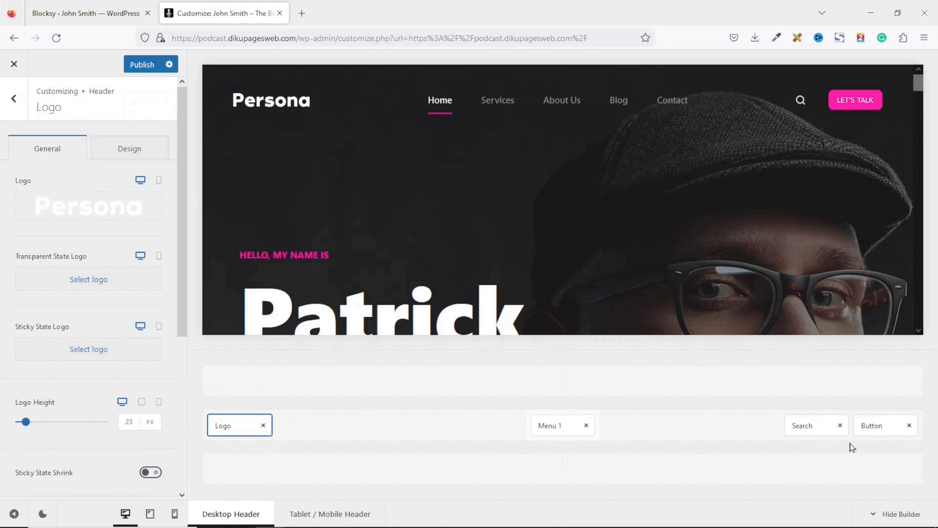
mouse_move(81, 218)
click(125, 208)
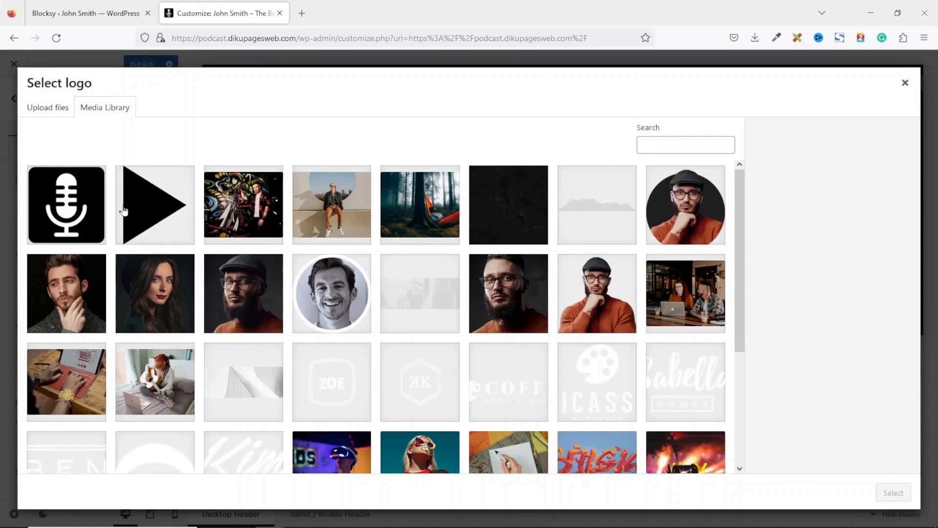
click(54, 111)
click(485, 291)
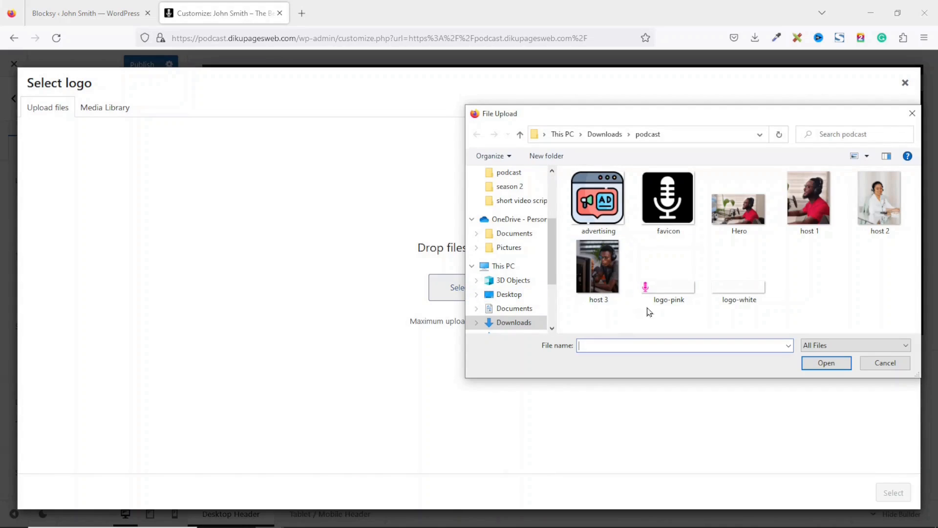
click(664, 295)
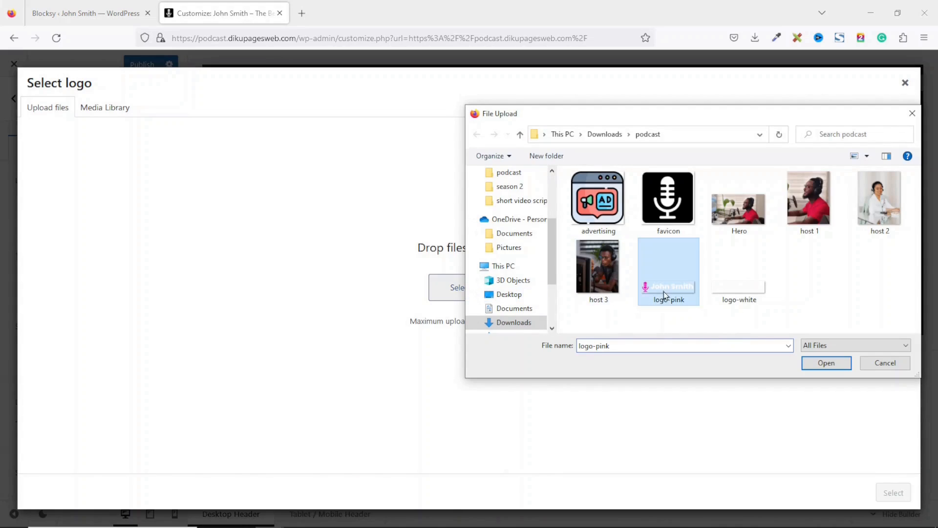
click(831, 368)
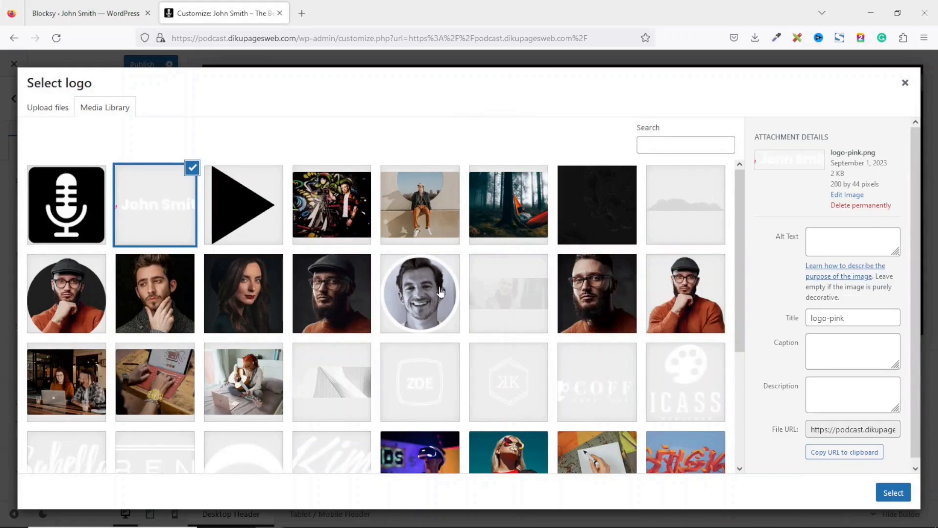
click(897, 494)
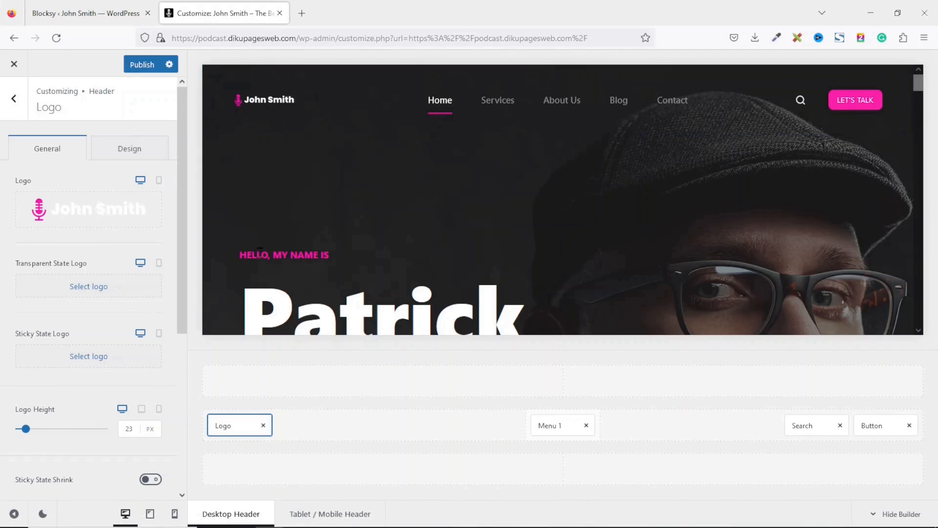
- Raise the header Logo Height from 23 px by entering 45 in its value box
drag(260, 253, 337, 258)
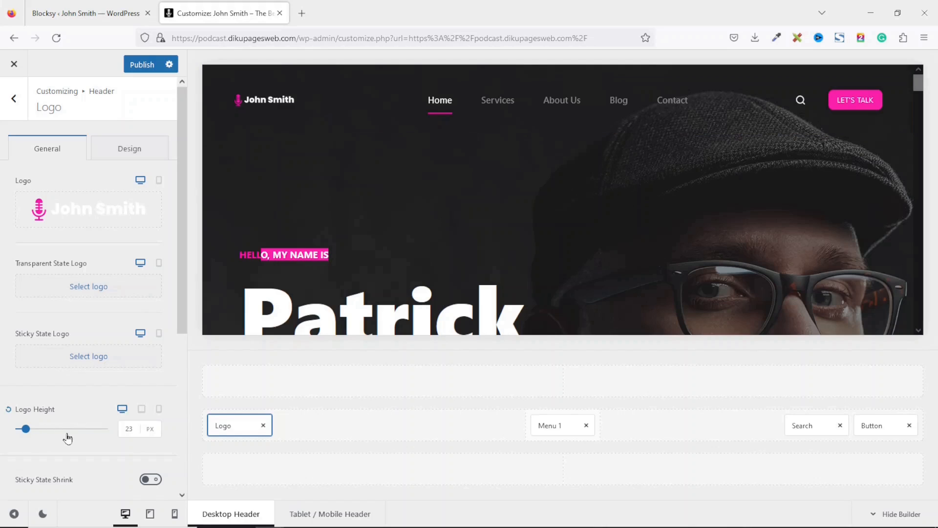
drag(25, 430, 37, 438)
double_click(138, 429)
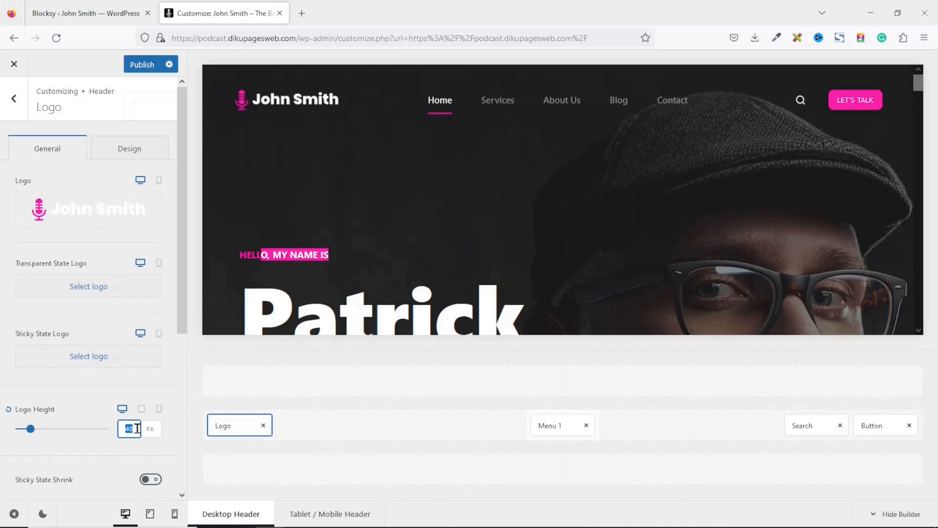
text(50)
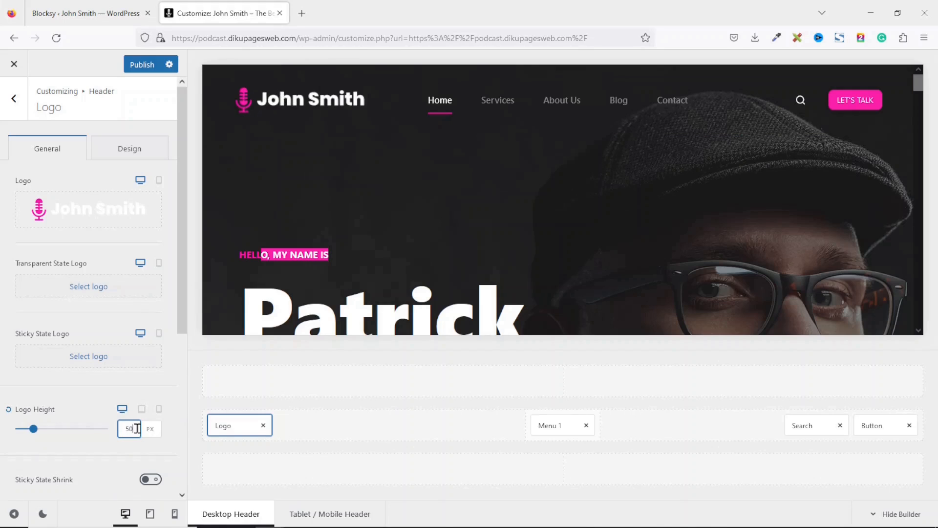
text(45)
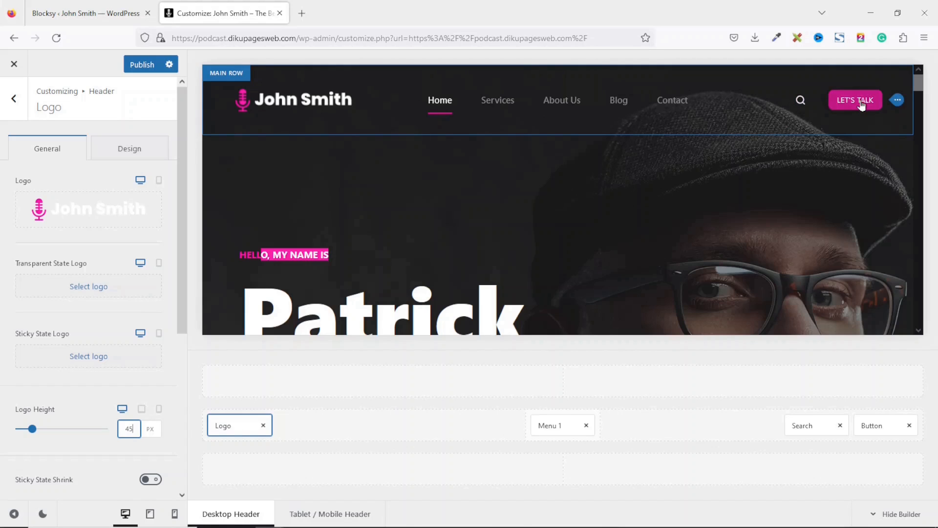
- Swap the header's Search and Button elements for a Socials element in the right zone
click(841, 428)
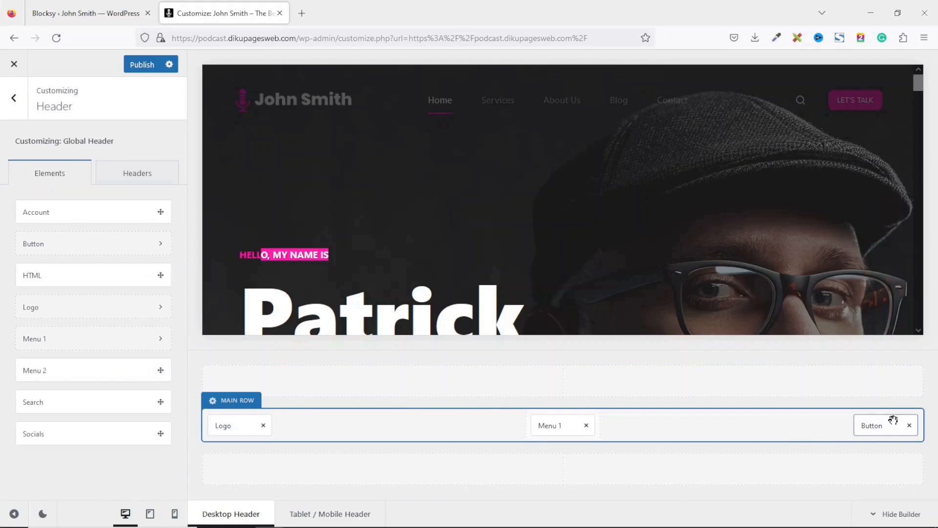
click(909, 428)
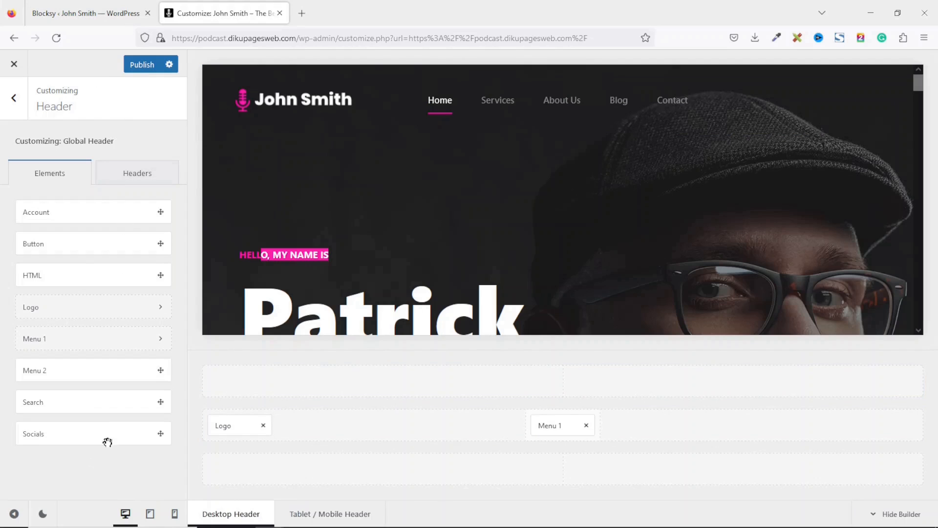
drag(42, 435, 883, 428)
click(882, 450)
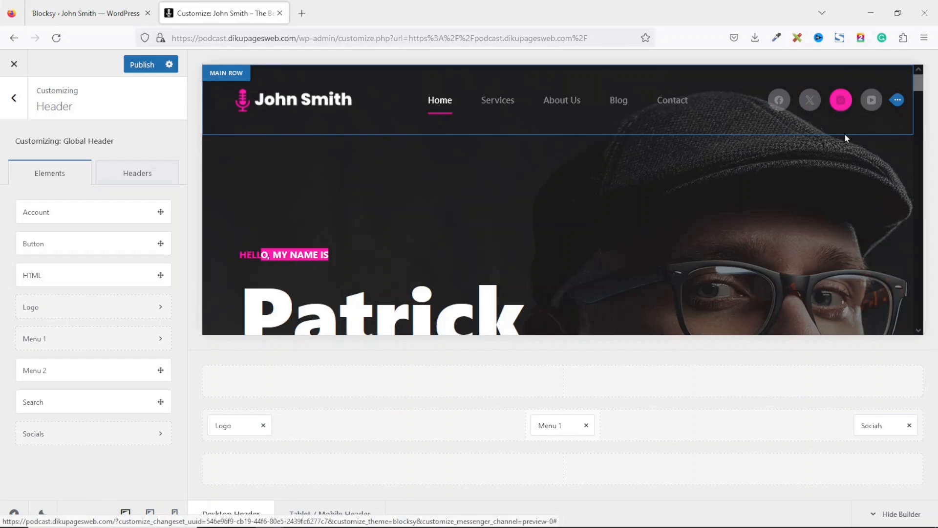
click(877, 427)
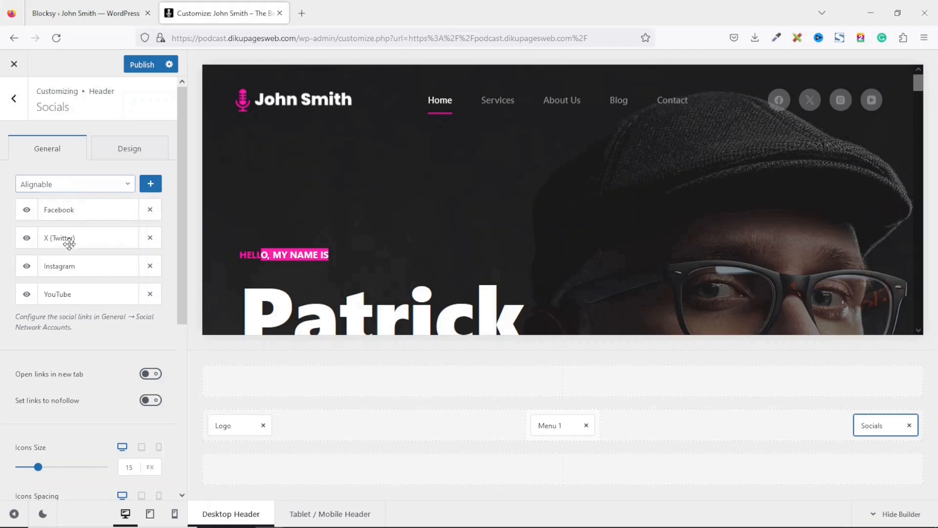
- Add LinkedIn to the header socials, then remove it again
click(103, 185)
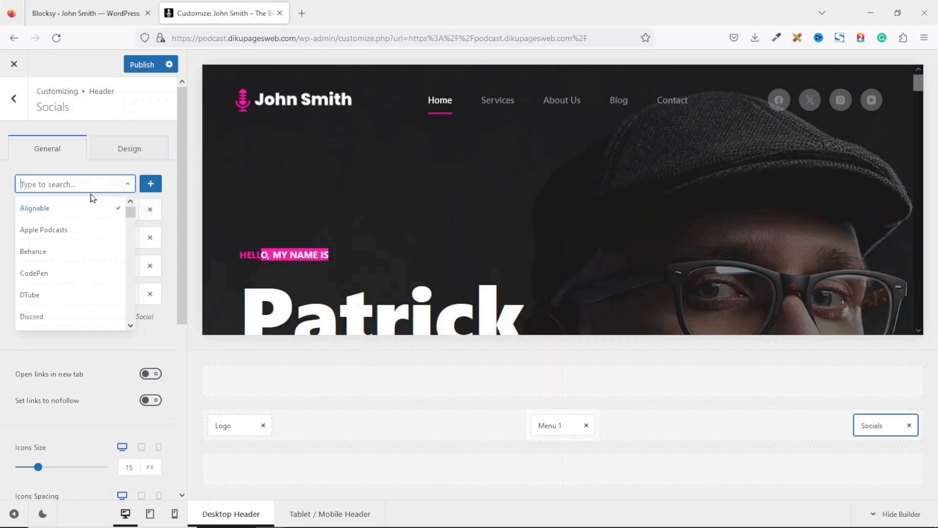
text(link)
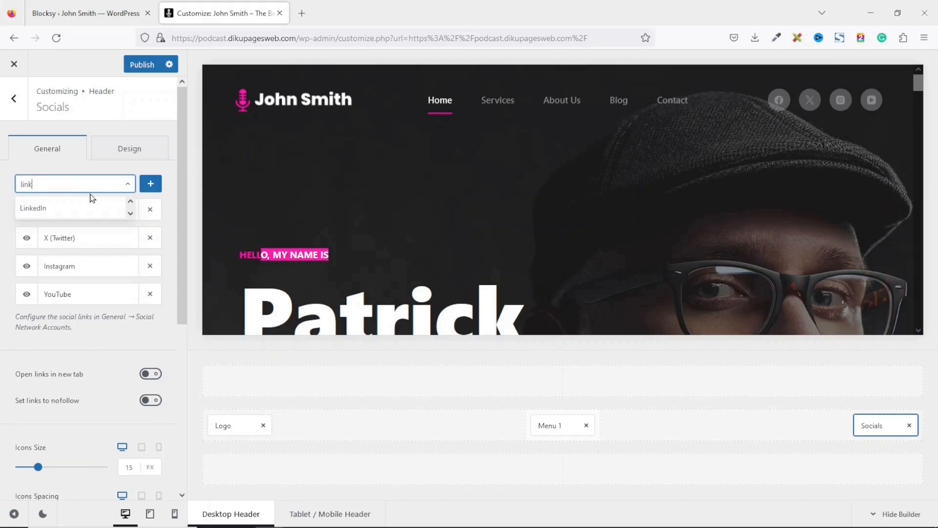
click(39, 213)
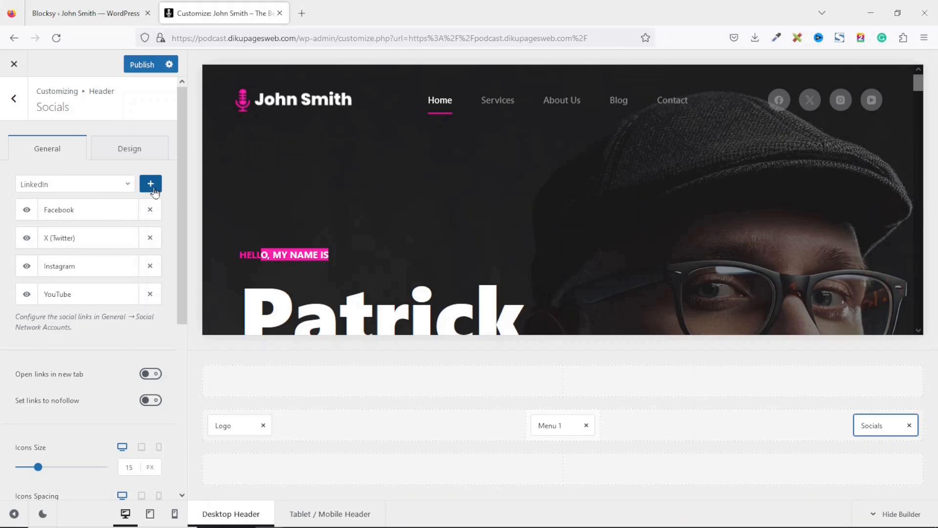
click(151, 185)
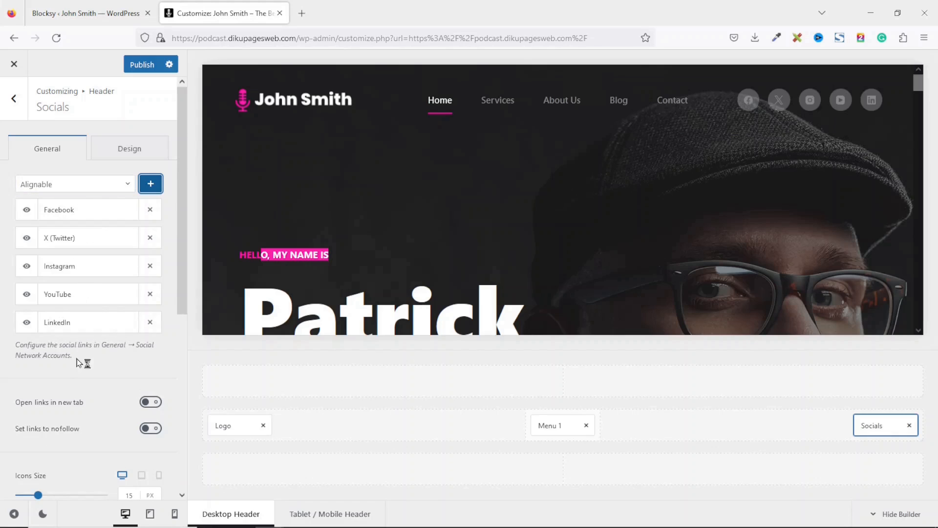
click(150, 323)
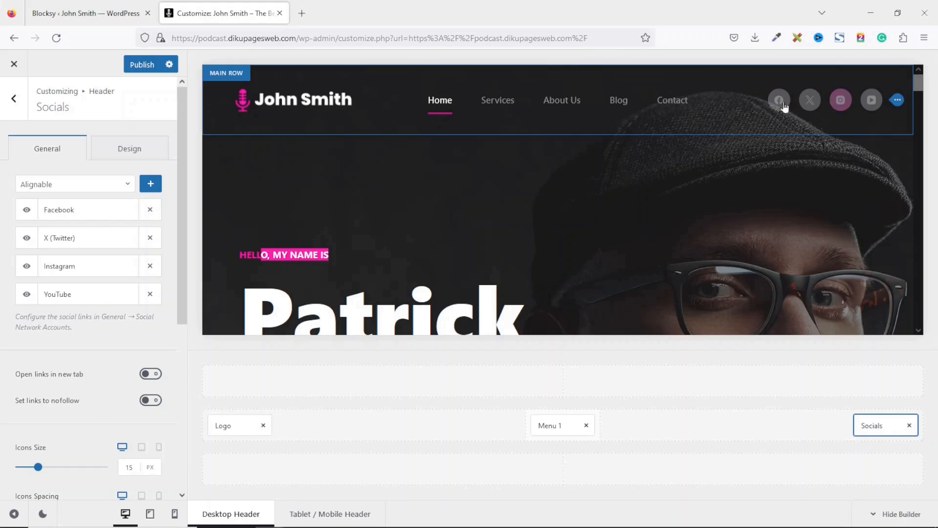
- Turn on 'Open links in new tab' and change the social Icons Size from 15 to 12 px
click(152, 375)
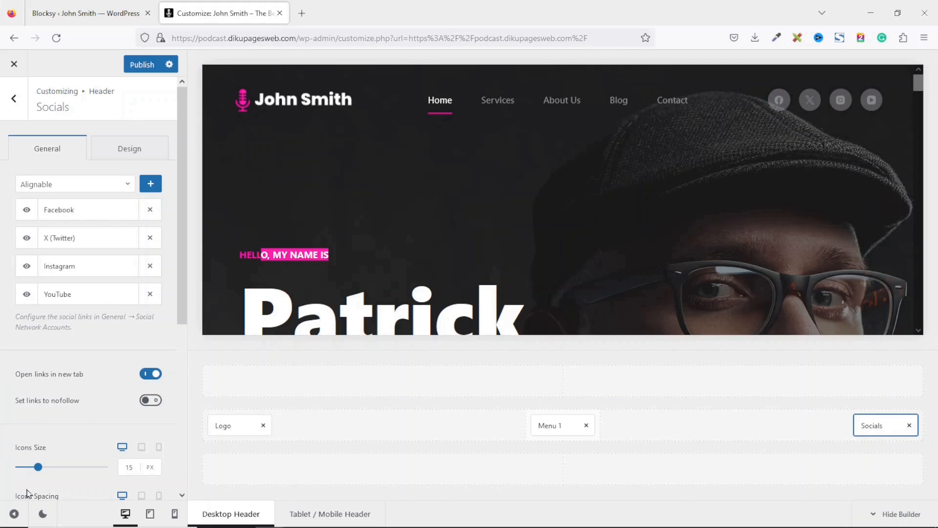
click(136, 467)
drag(137, 464, 106, 469)
text(12)
click(295, 146)
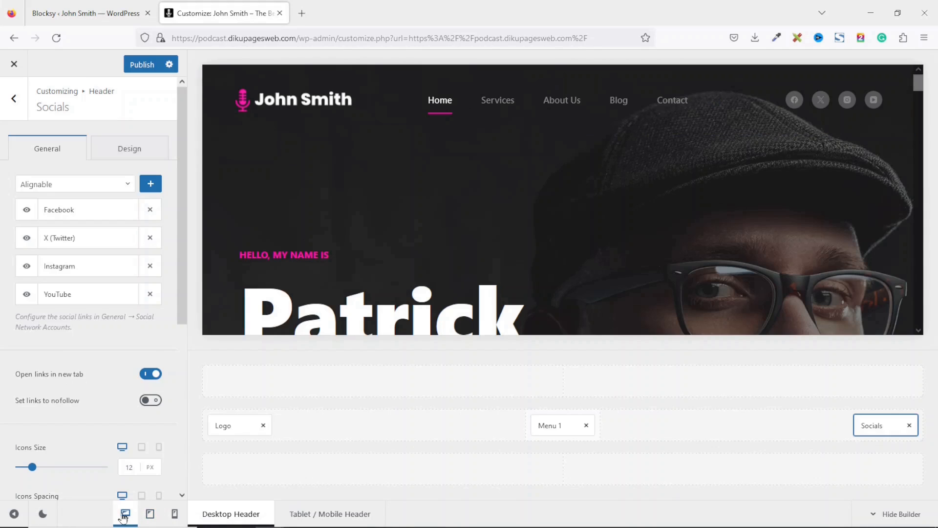
- In the Tablet/Mobile header, set the Logo Height to 30
click(150, 514)
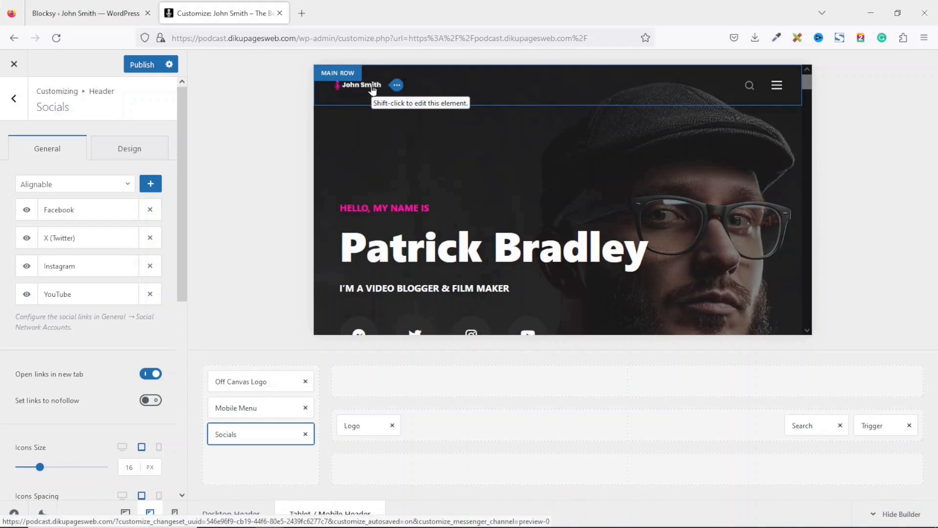
click(354, 425)
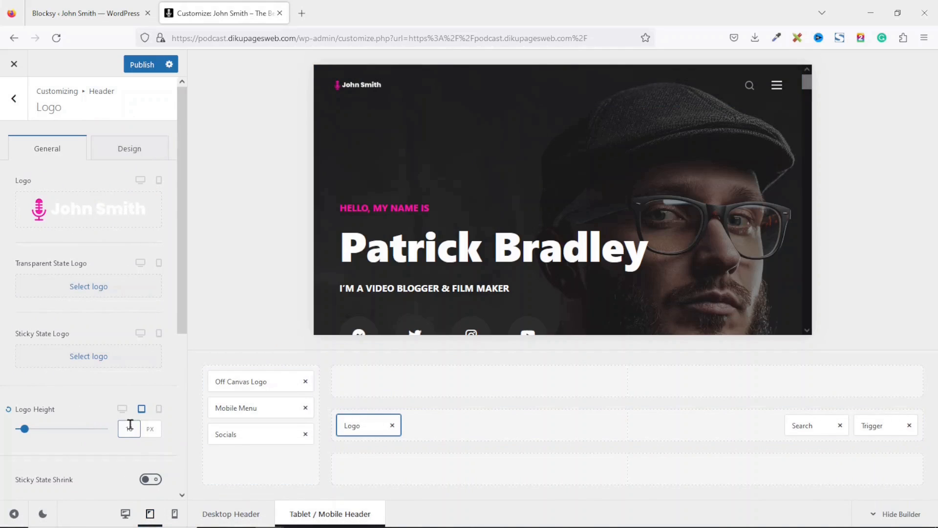
drag(134, 428, 106, 428)
text(30)
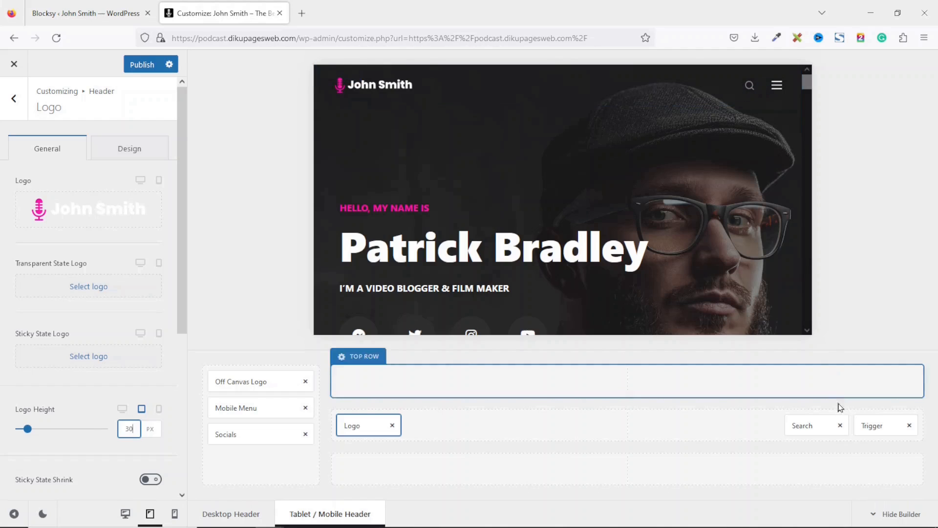
- Delete Search and the Off Canvas Logo from the mobile header, then return to the Desktop layout
click(840, 425)
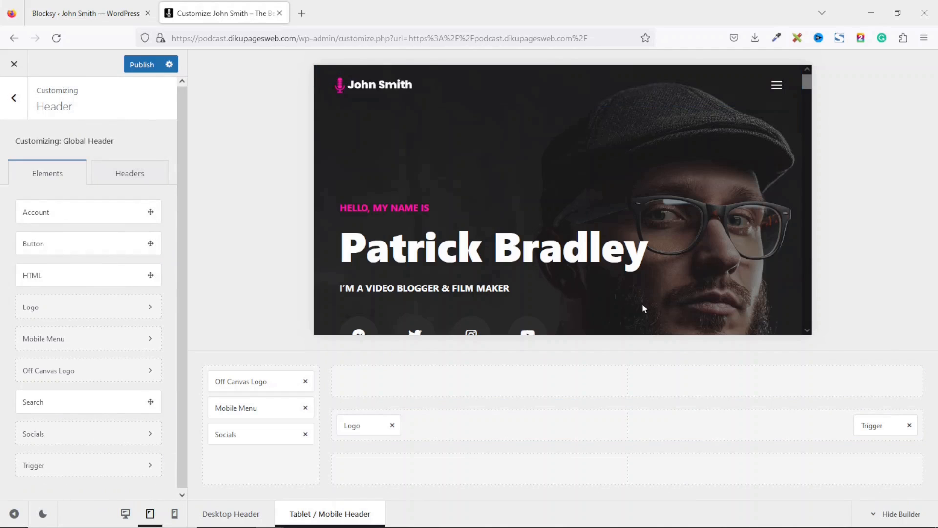
click(774, 87)
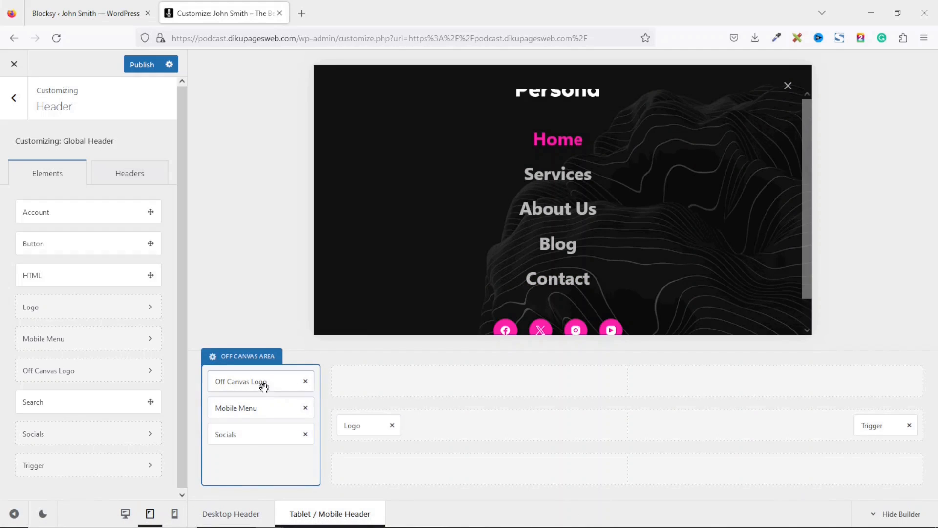
click(306, 382)
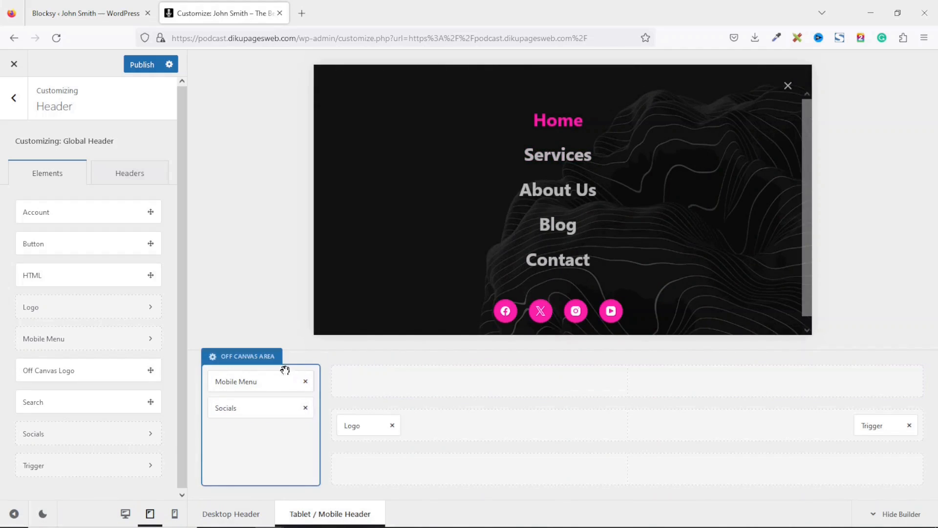
click(176, 514)
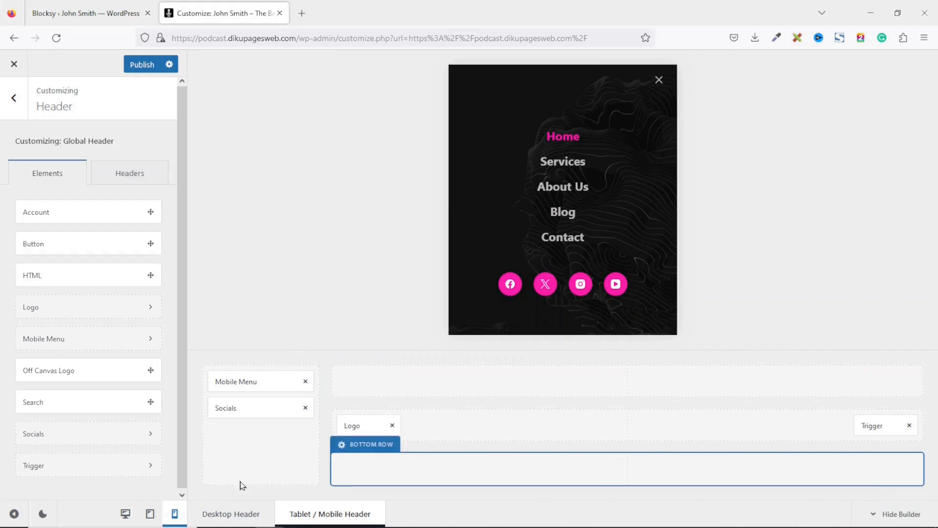
click(135, 514)
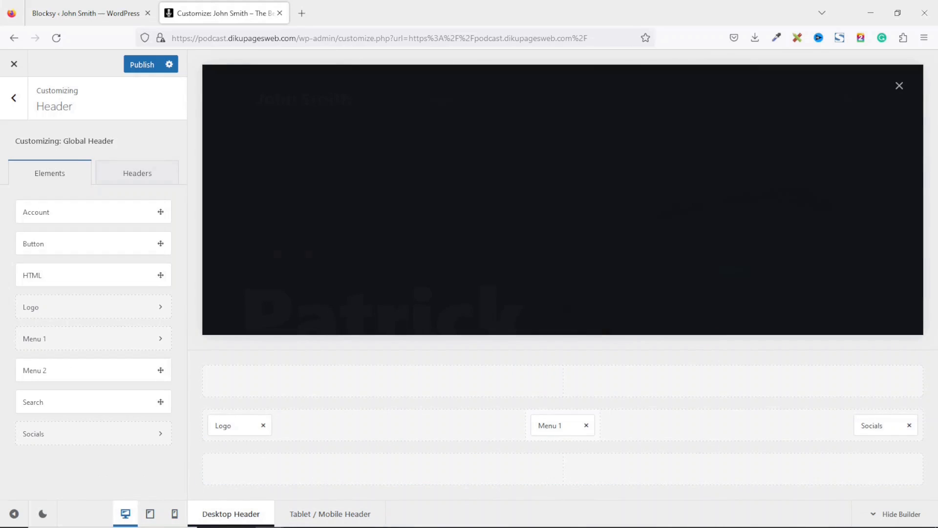
- Close the off-canvas preview and exit the header builder to the main Customizer menu
click(899, 86)
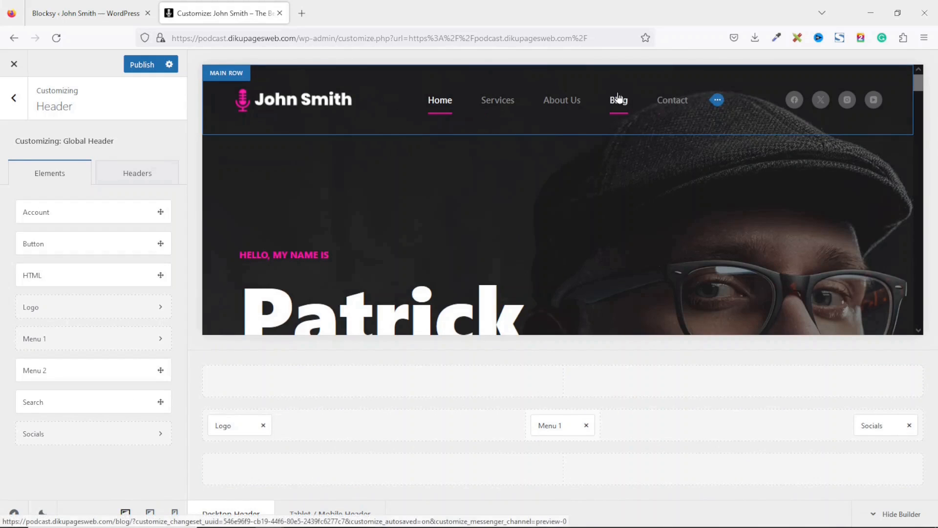
drag(918, 83, 919, 322)
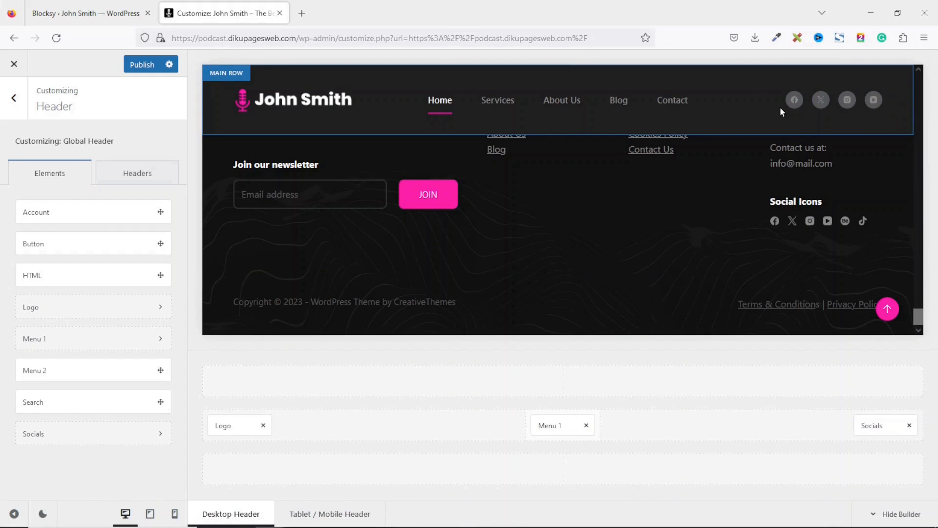
click(16, 100)
drag(184, 256, 172, 157)
- Under General > Social Network Accounts, enter the Facebook page URL, then select the Instagram field
click(49, 265)
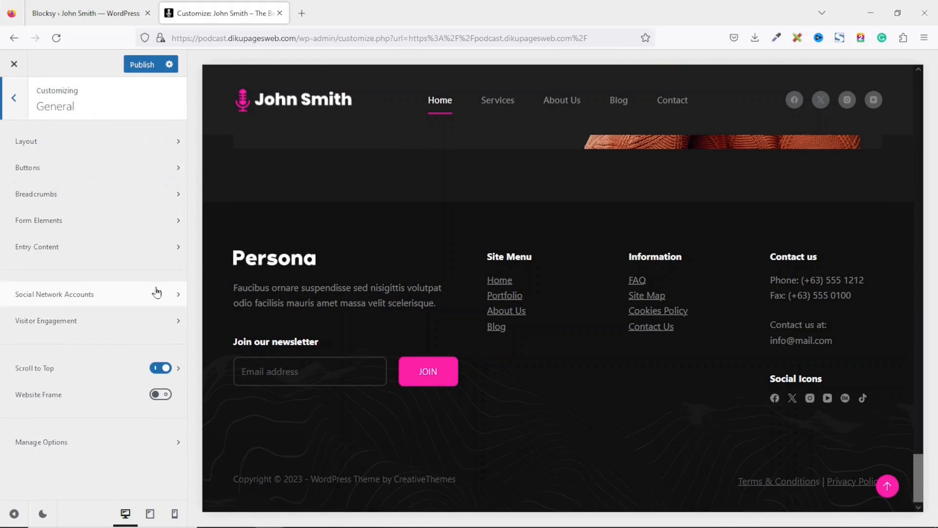
click(83, 295)
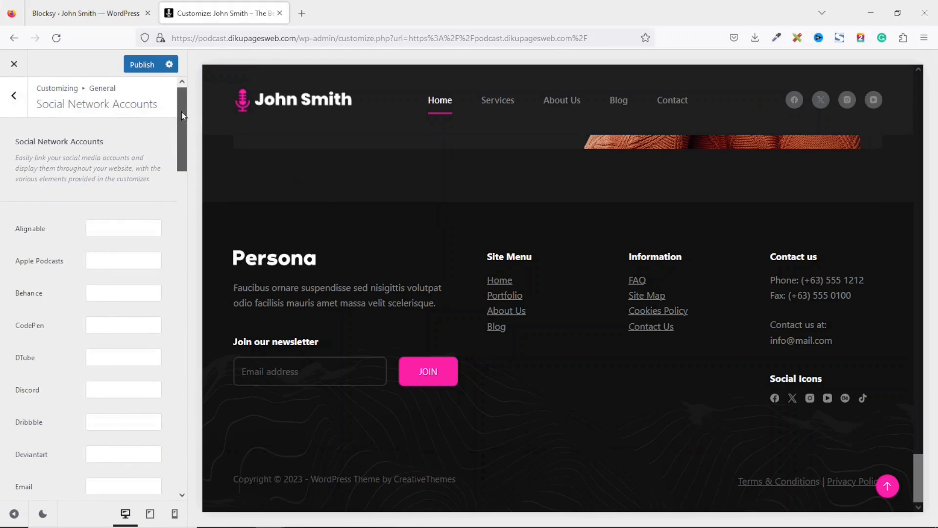
drag(181, 117, 184, 178)
click(92, 226)
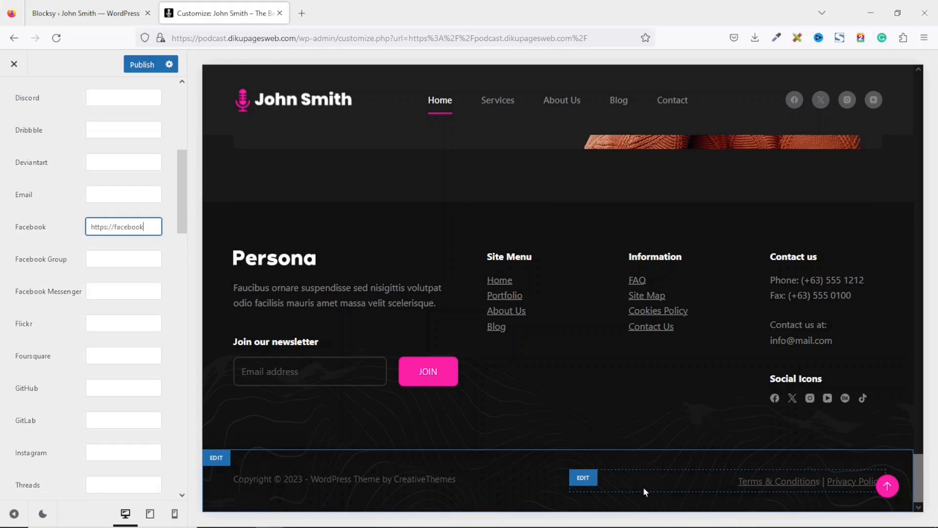
text(om/dikupages)
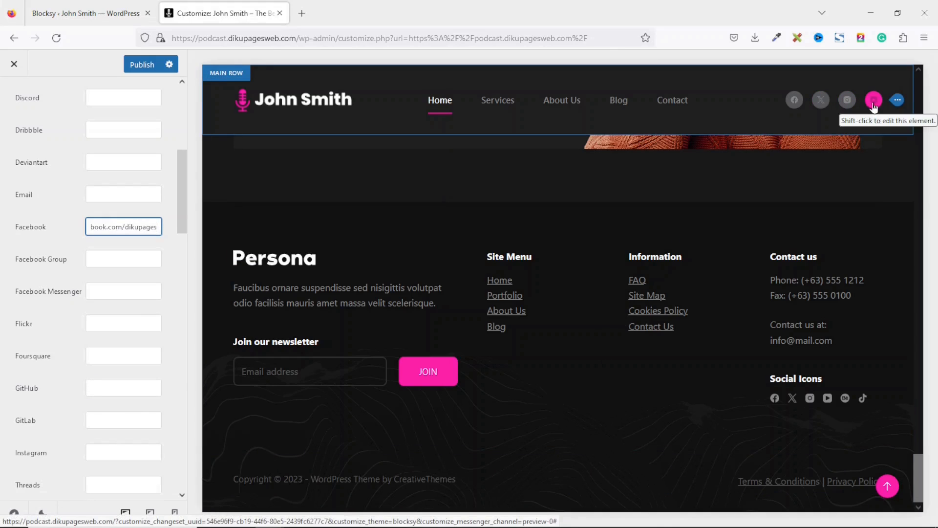
click(118, 450)
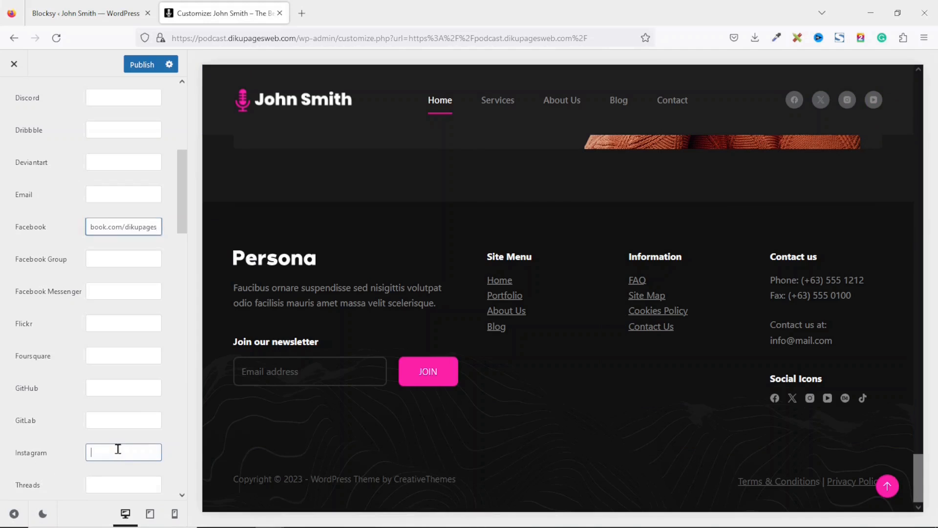
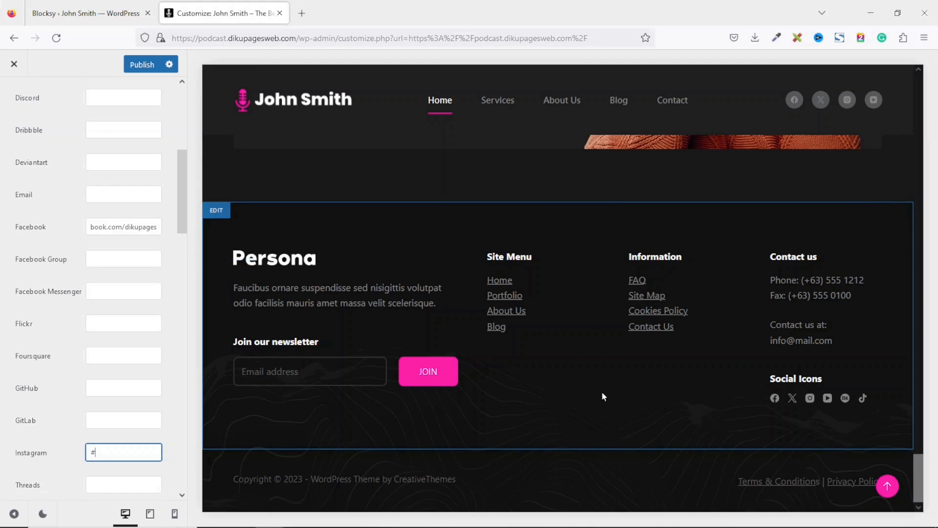
- Back out of Social Network Accounts to the Customizer root and open the Footer builder
drag(183, 188, 179, 104)
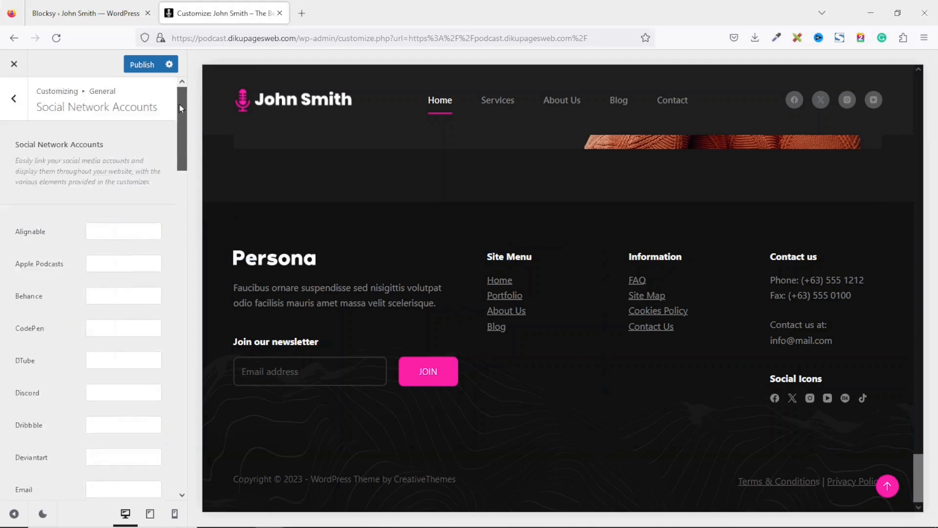
click(8, 99)
click(7, 99)
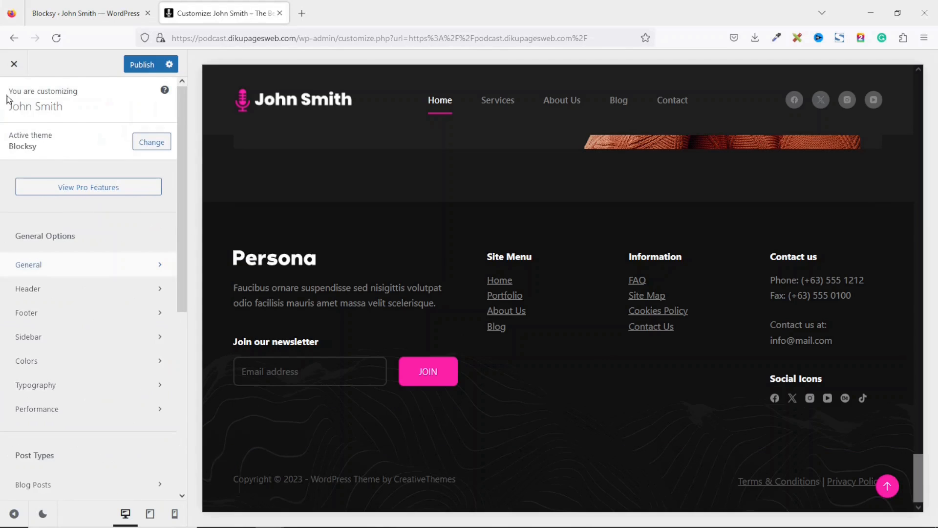
click(65, 318)
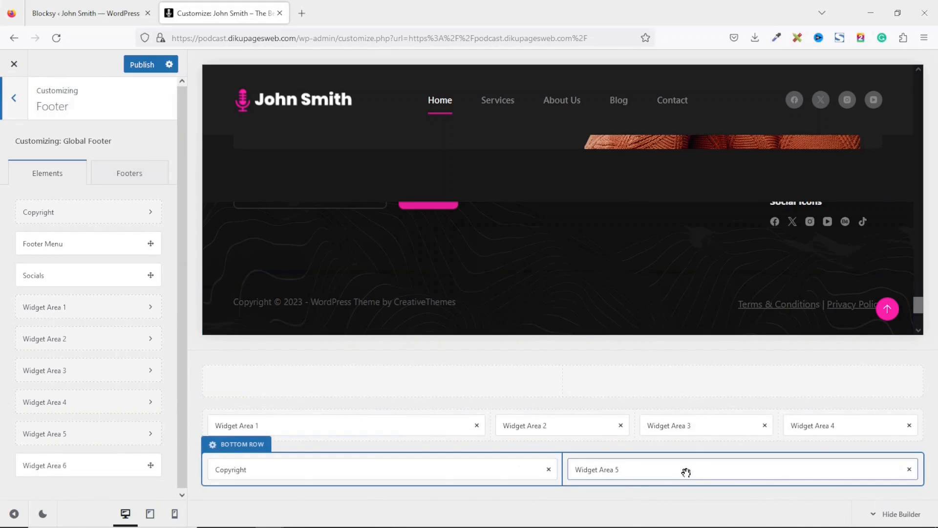
mouse_move(918, 305)
mouse_down()
mouse_move(917, 272)
mouse_move(922, 320)
mouse_up()
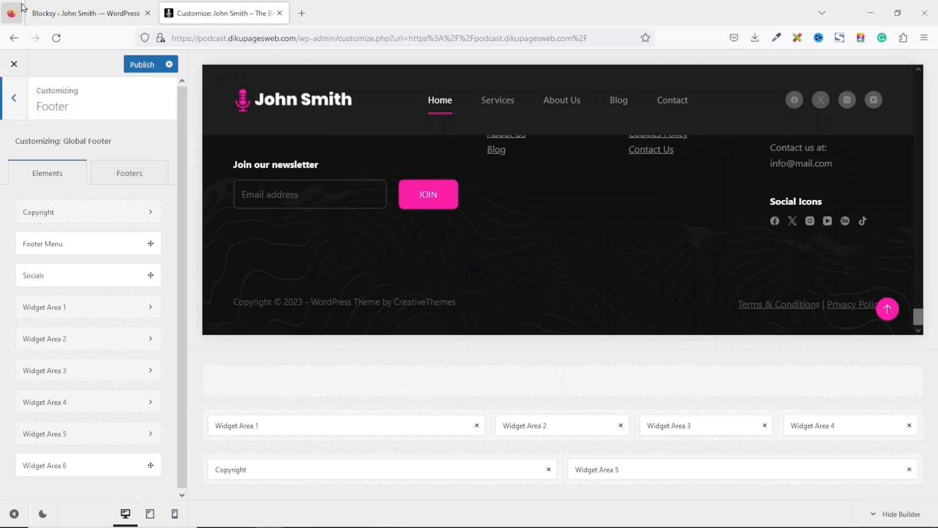
click(81, 15)
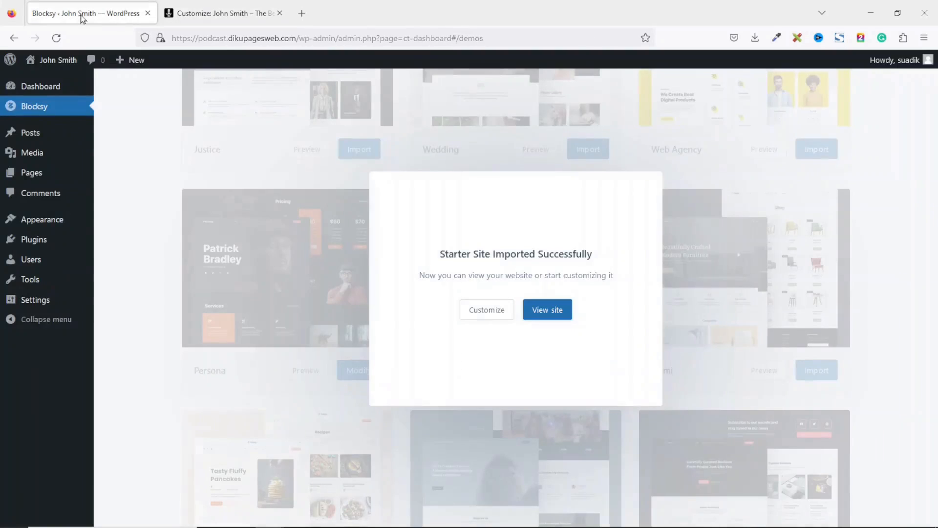
click(58, 65)
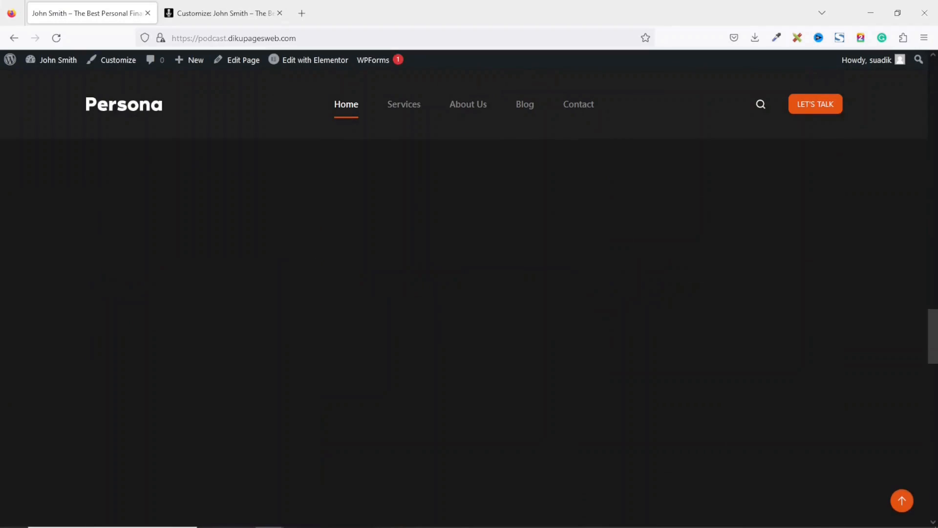
scroll(469, 293, down, 10)
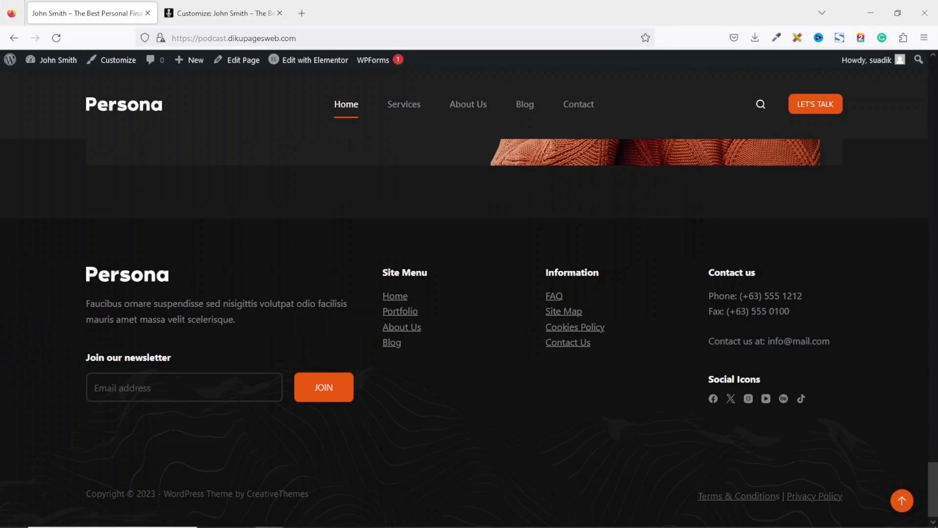
scroll(936, 486, up, 5)
scroll(936, 486, down, 5)
scroll(936, 486, up, 5)
scroll(936, 486, down, 5)
scroll(936, 486, up, 5)
scroll(935, 486, down, 5)
click(217, 7)
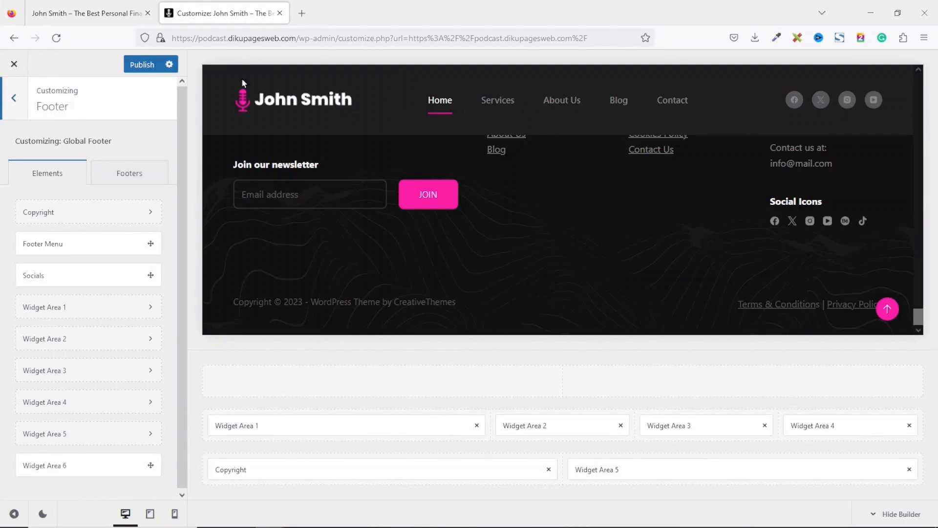
- In the Global Footer settings, disable the reveal-on-scroll effect for desktop
click(134, 177)
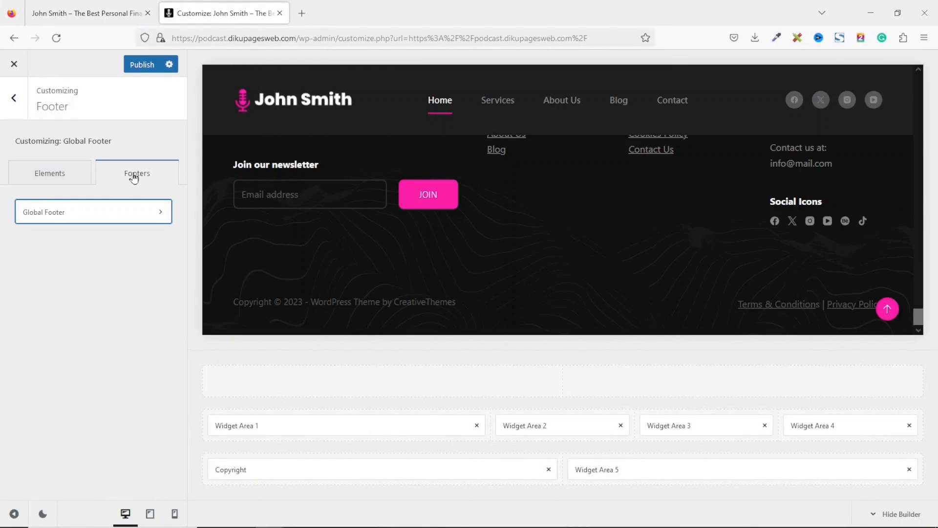
click(109, 220)
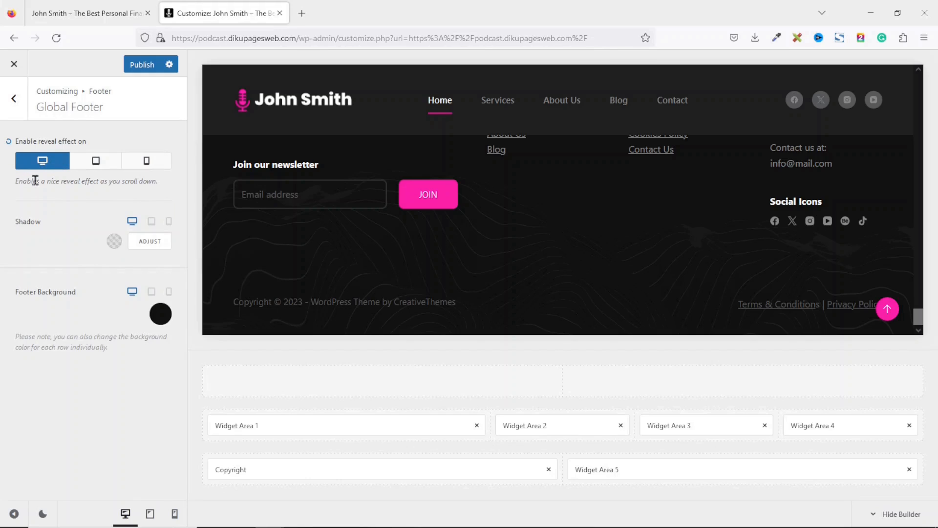
click(41, 164)
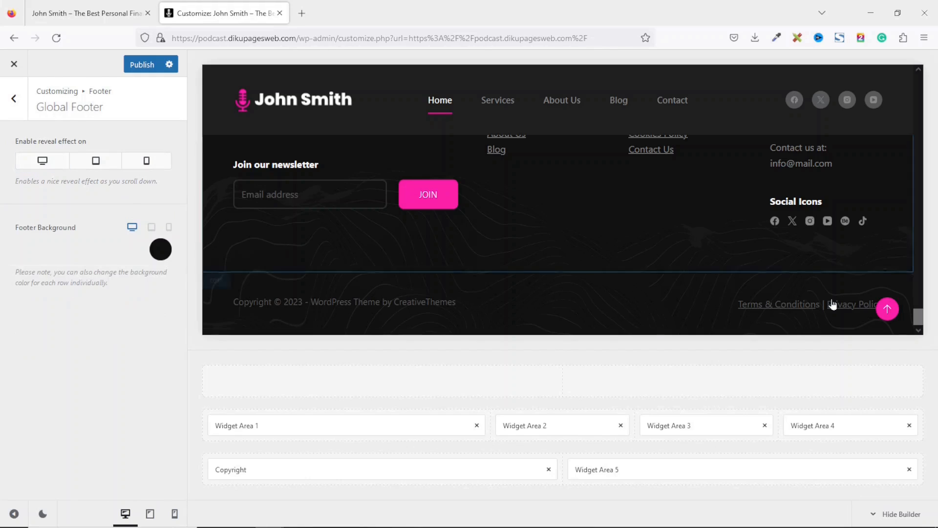
mouse_move(919, 319)
mouse_down()
mouse_move(922, 305)
mouse_move(925, 344)
mouse_move(931, 293)
mouse_move(931, 327)
mouse_move(925, 311)
mouse_up()
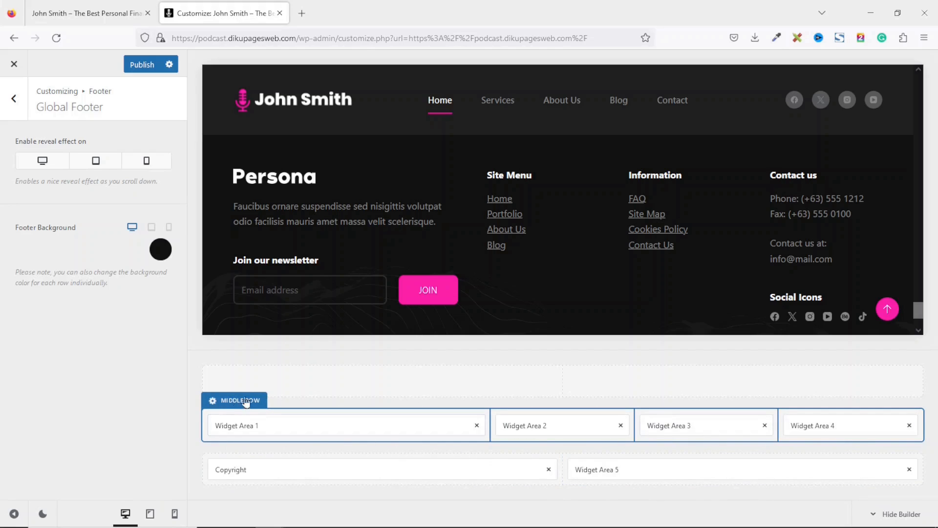
- Set the footer Middle Row to 3 columns using the wide-centre column layout
click(230, 402)
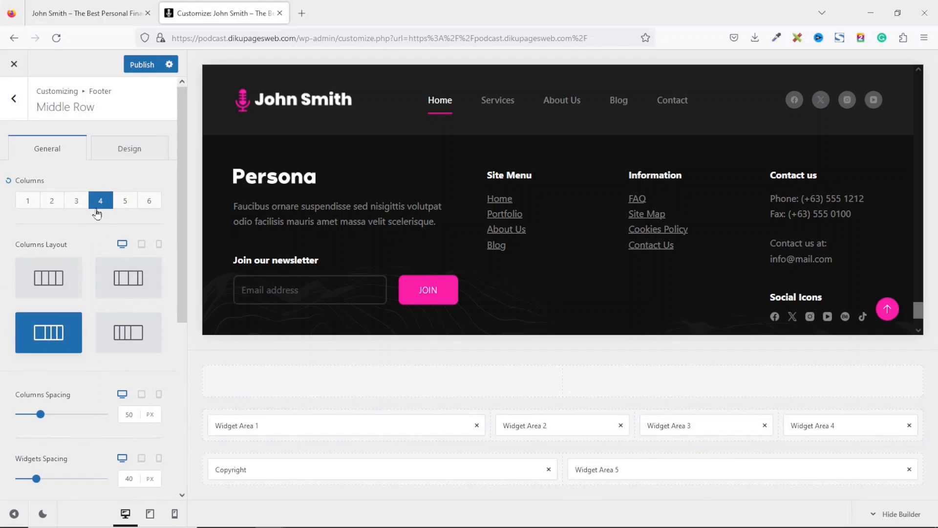
click(76, 204)
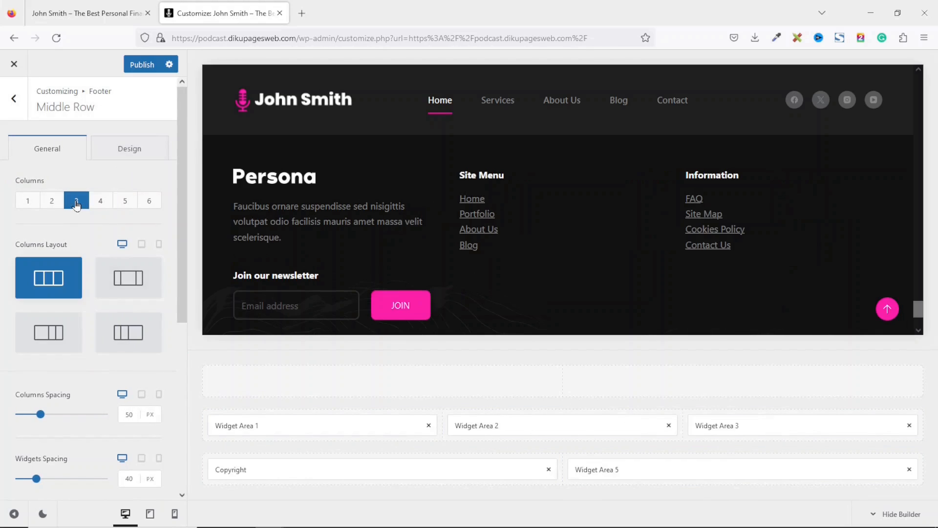
click(139, 276)
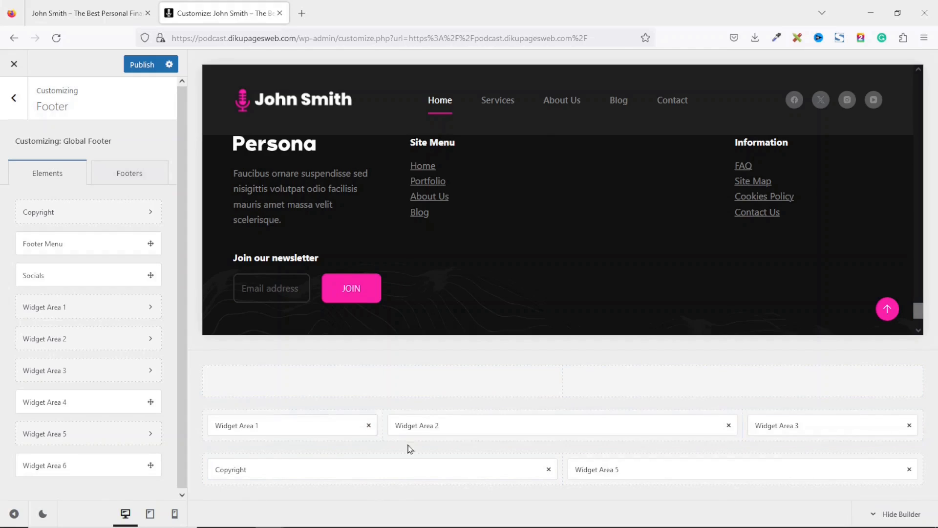
- Remove Widget Areas 1 and 3, then place Widget Area 2 left, 1 centre, 4 right
click(369, 425)
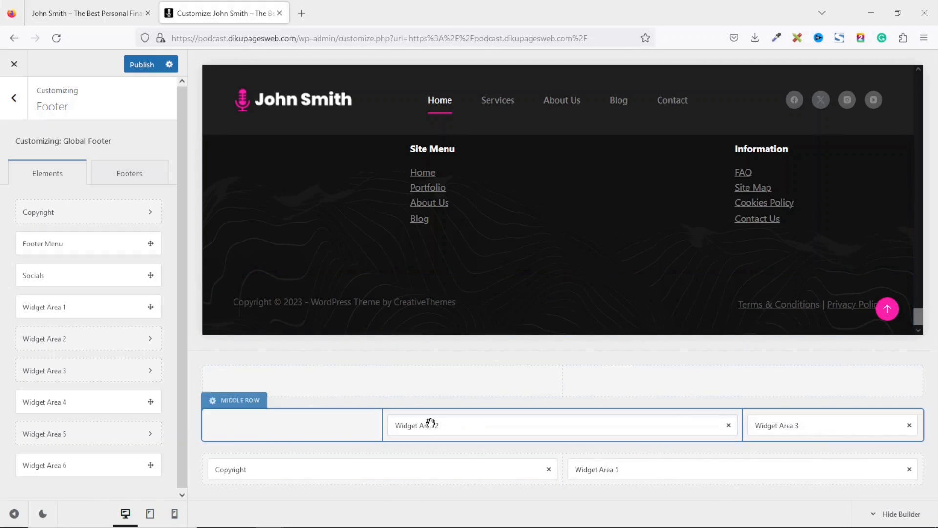
drag(455, 424, 246, 422)
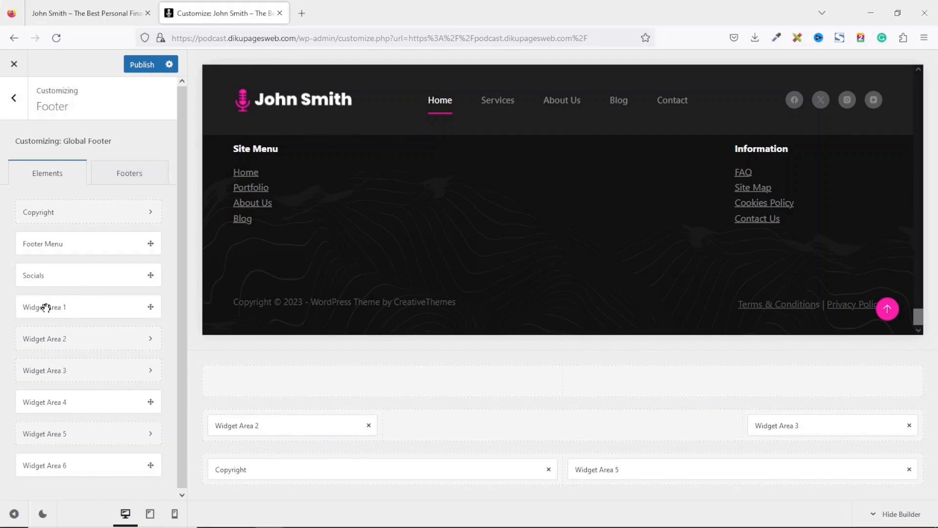
drag(46, 307, 559, 424)
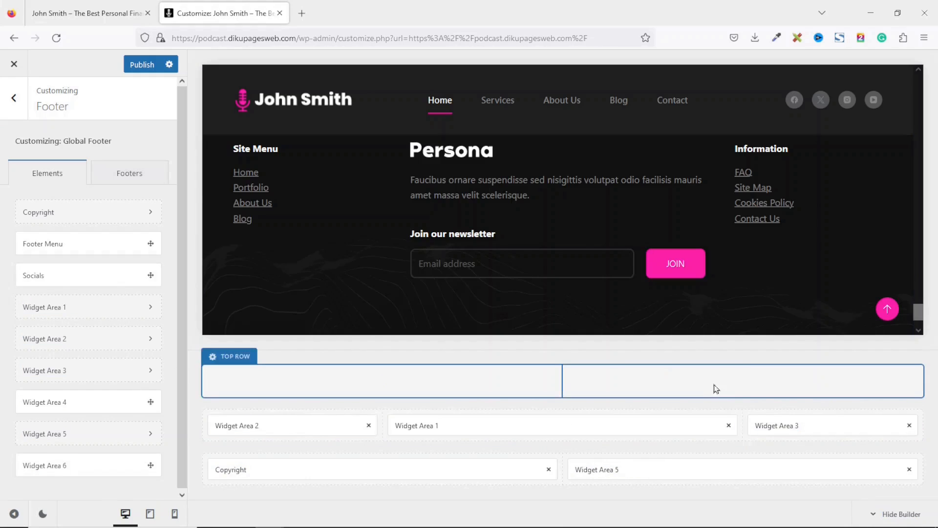
click(910, 426)
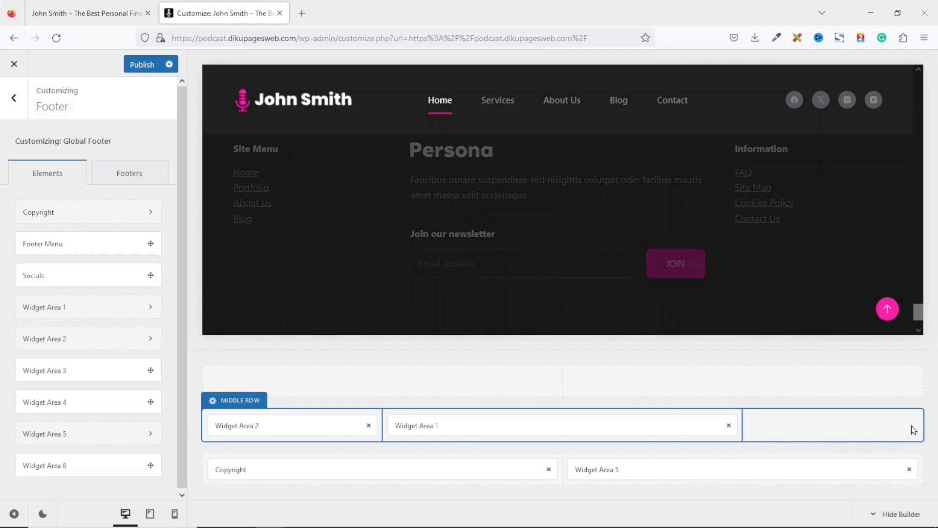
drag(54, 403, 817, 427)
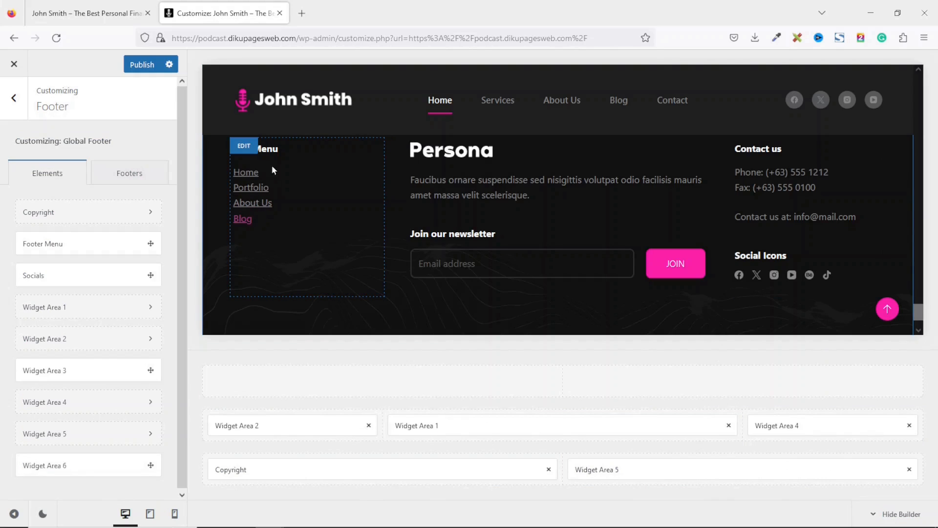
click(93, 17)
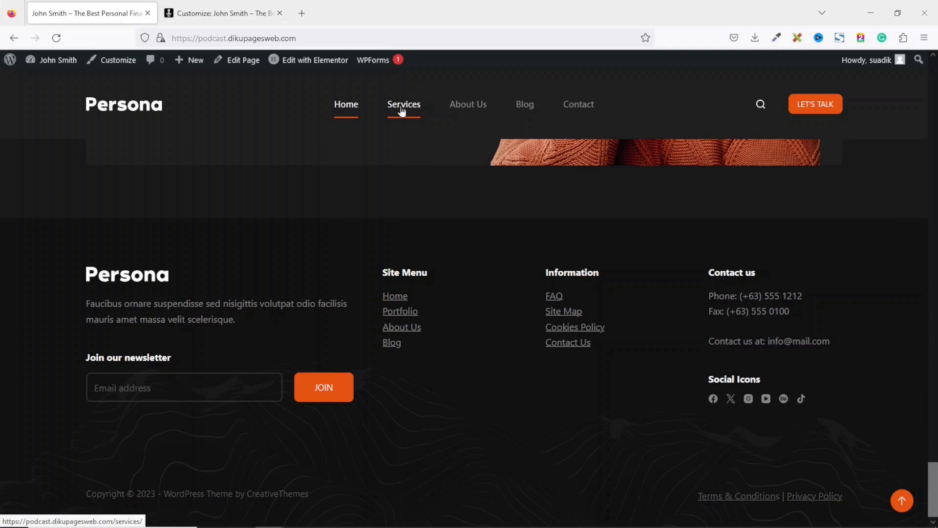
- Quick-edit the Services page to title 'Podcast' with a cleared slug, then view the site
click(52, 65)
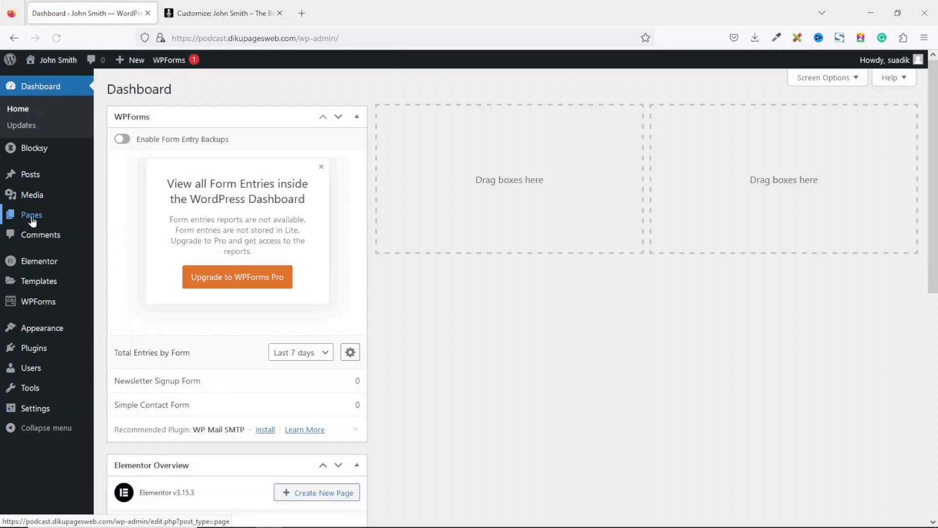
click(32, 218)
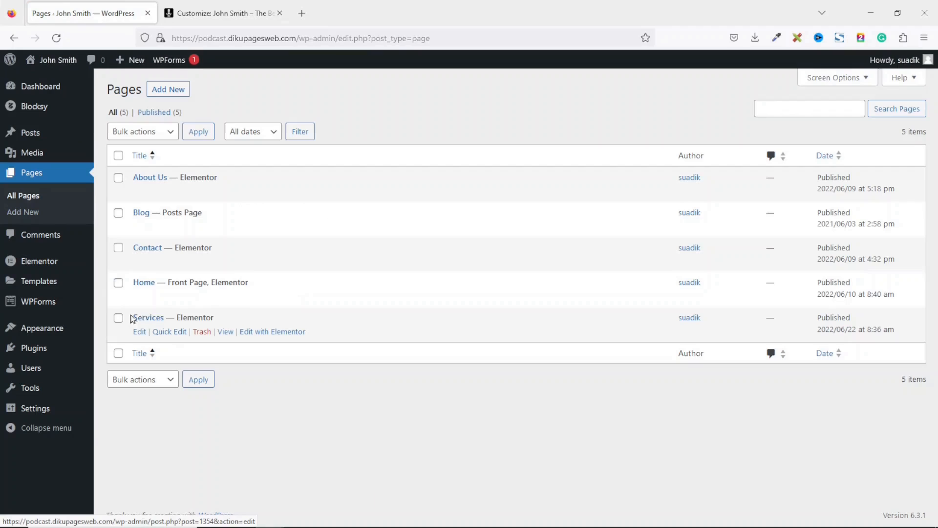
click(160, 331)
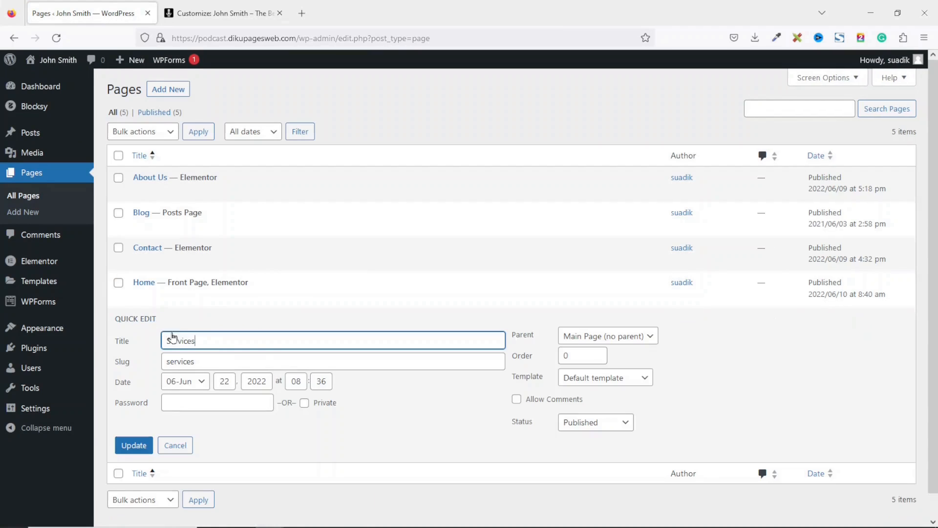
drag(193, 347, 124, 359)
text(Podcast)
drag(211, 361, 83, 359)
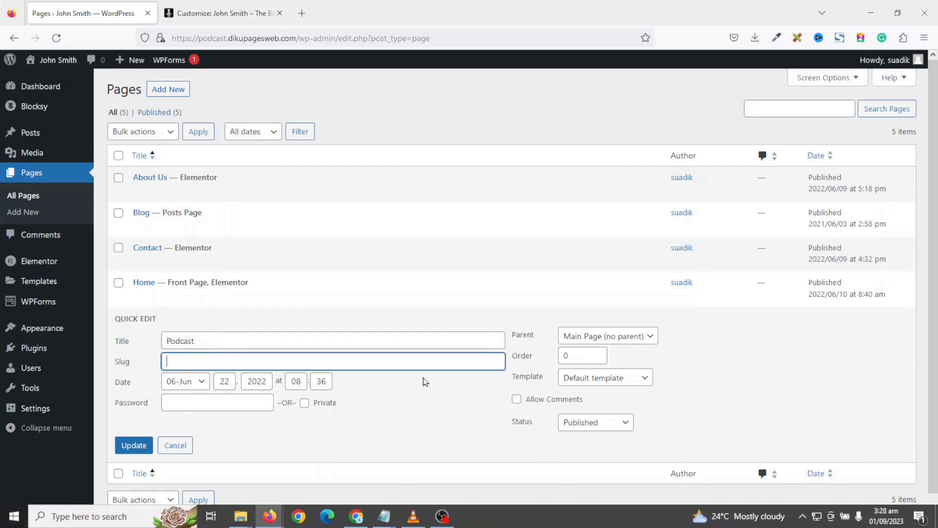
click(131, 446)
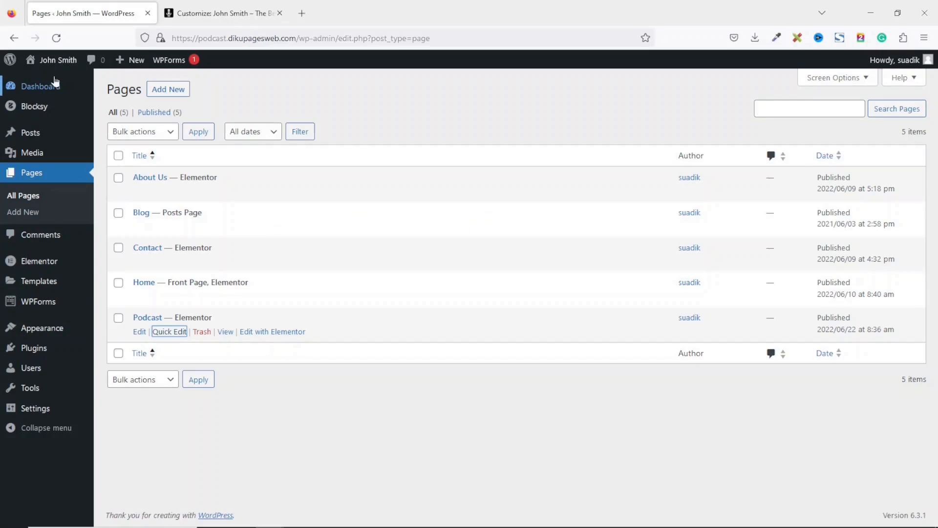
click(61, 64)
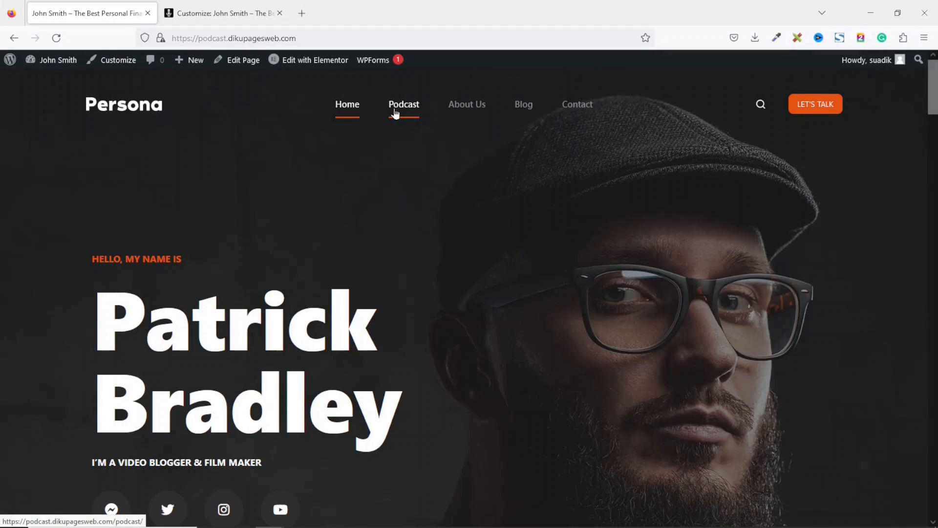
- Delete the old Site Menu Text block from Widget Area 2
click(233, 17)
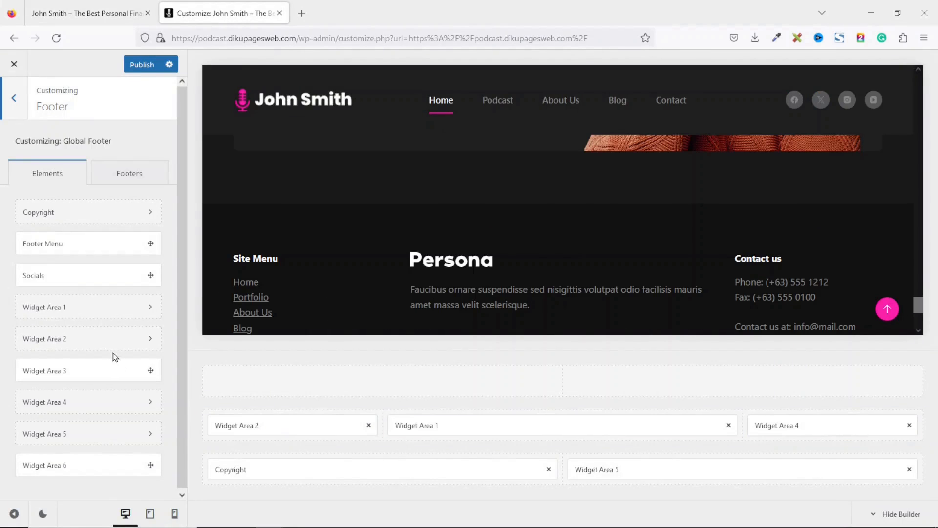
click(273, 424)
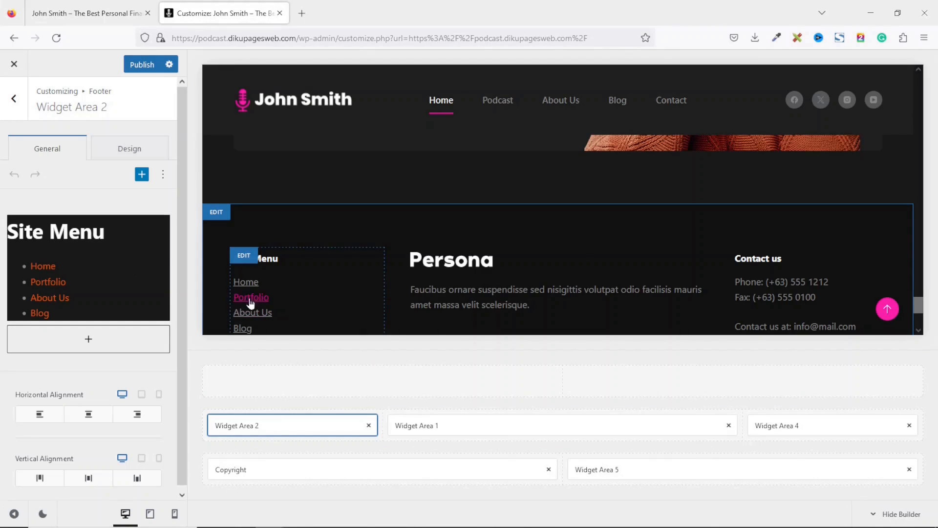
click(103, 262)
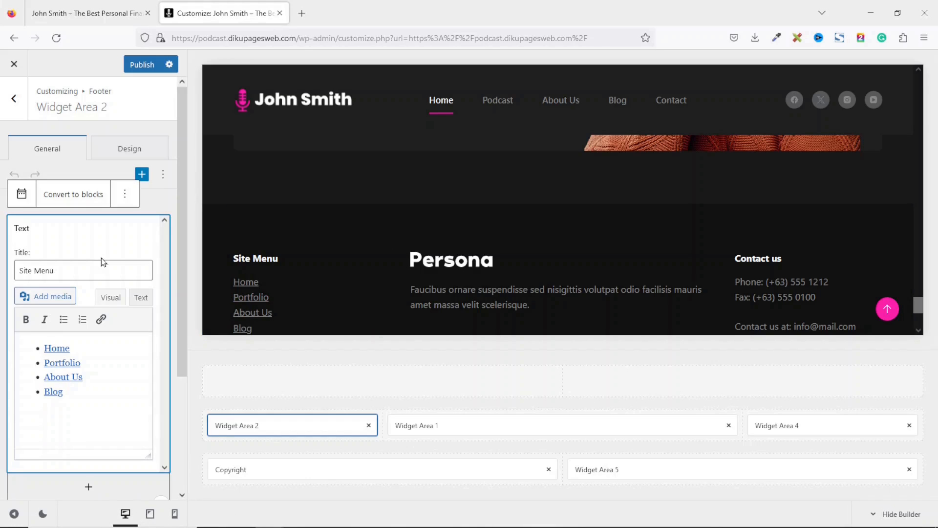
click(124, 195)
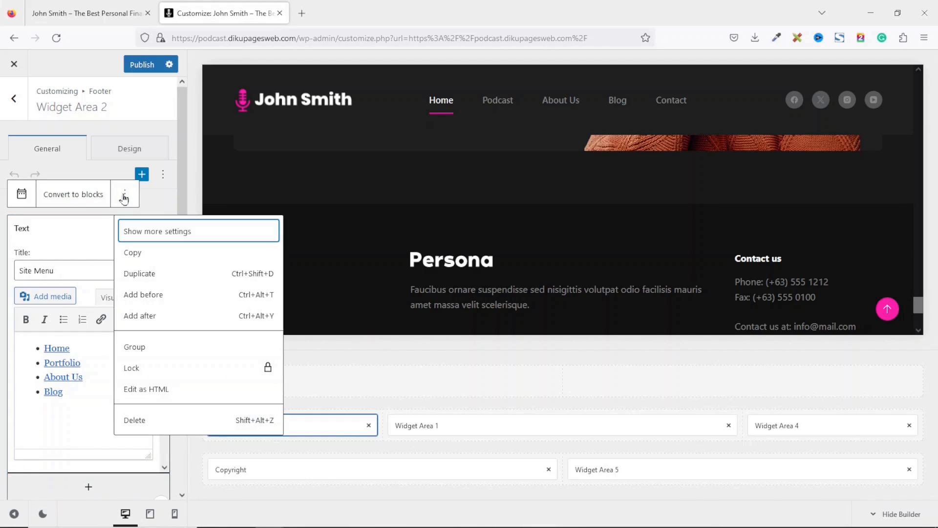
click(147, 421)
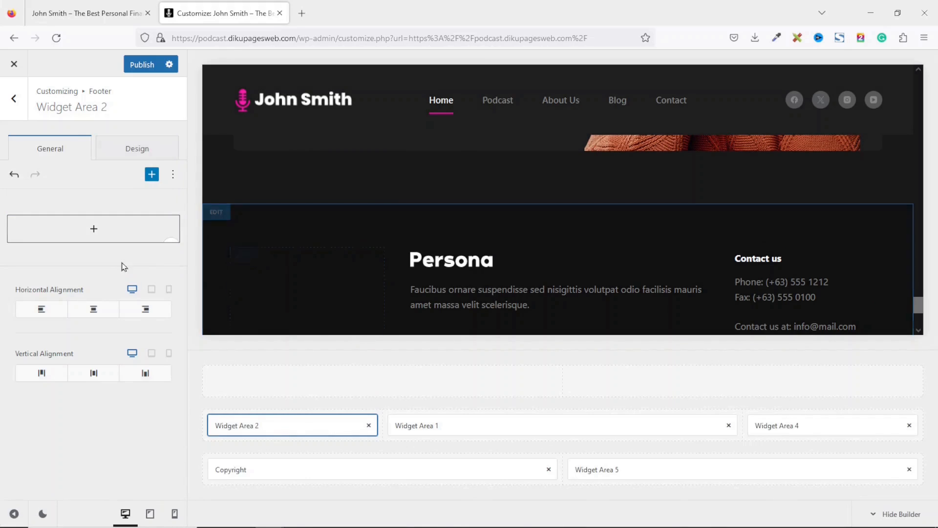
- Add a Navigation Menu block titled 'Site Menu' and set it to Main Menu
click(93, 230)
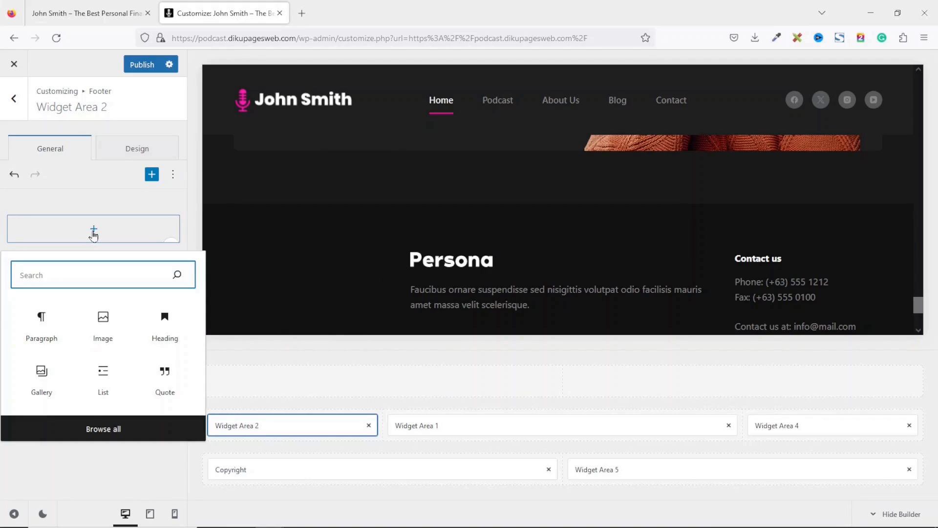
text(navi)
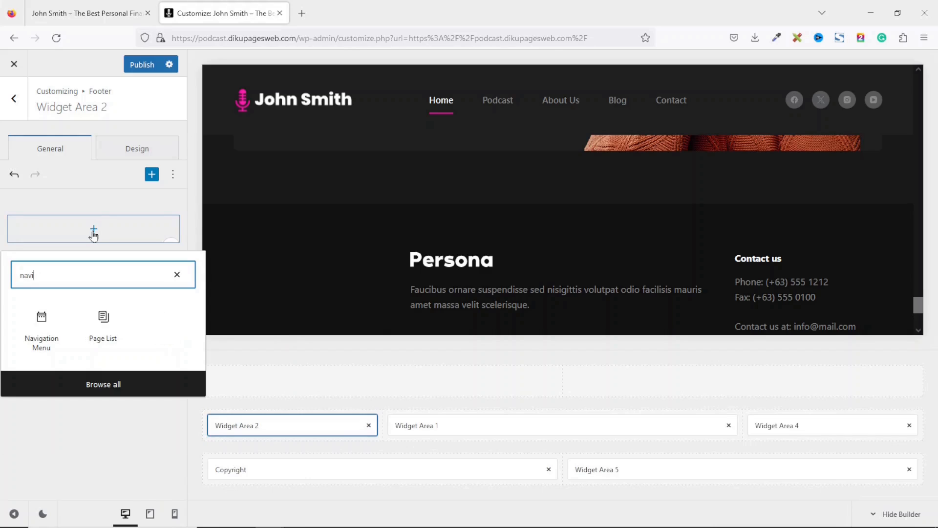
click(38, 326)
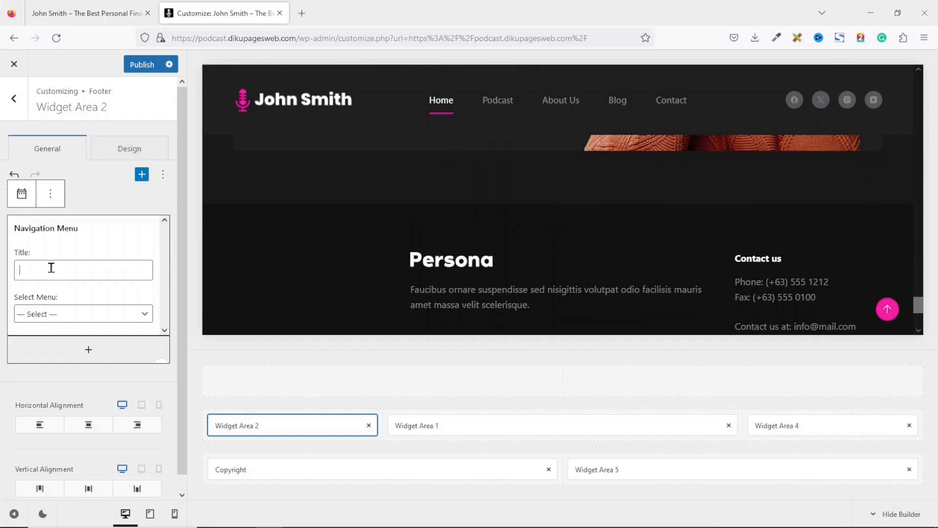
text(Site)
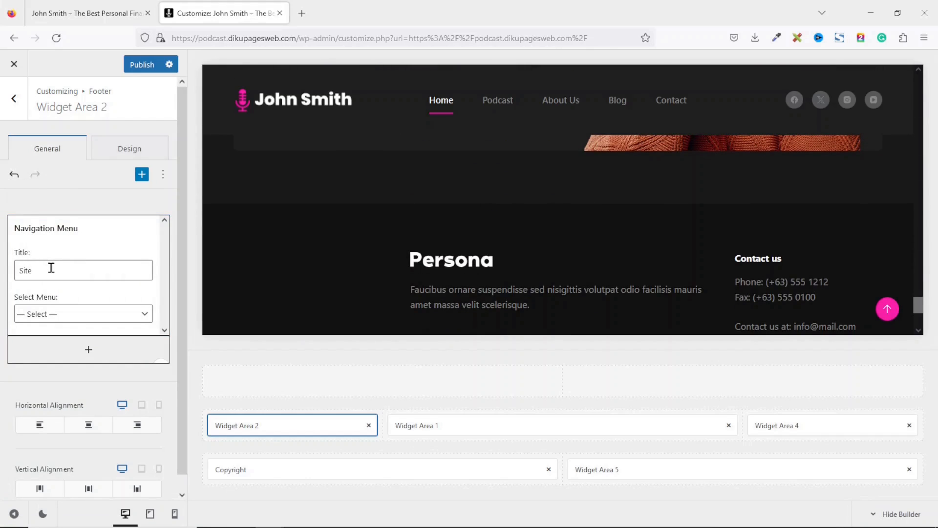
click(64, 316)
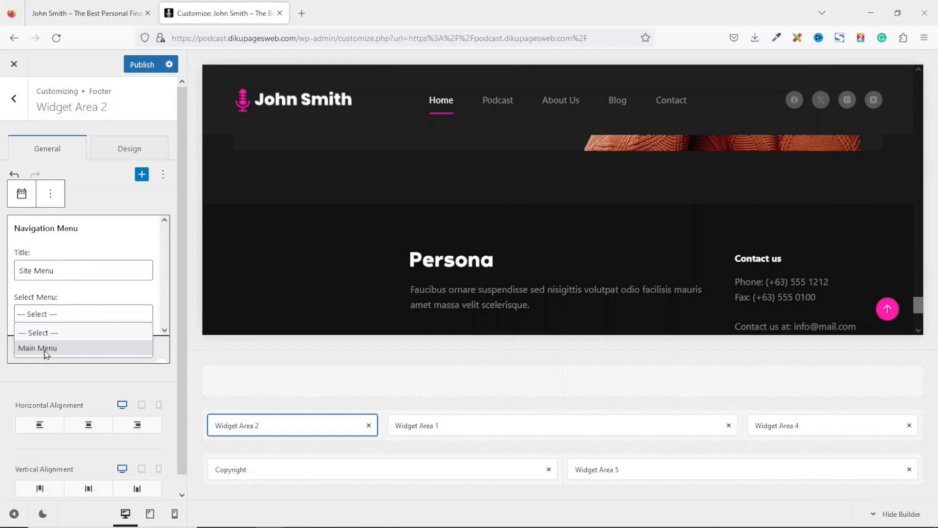
click(46, 348)
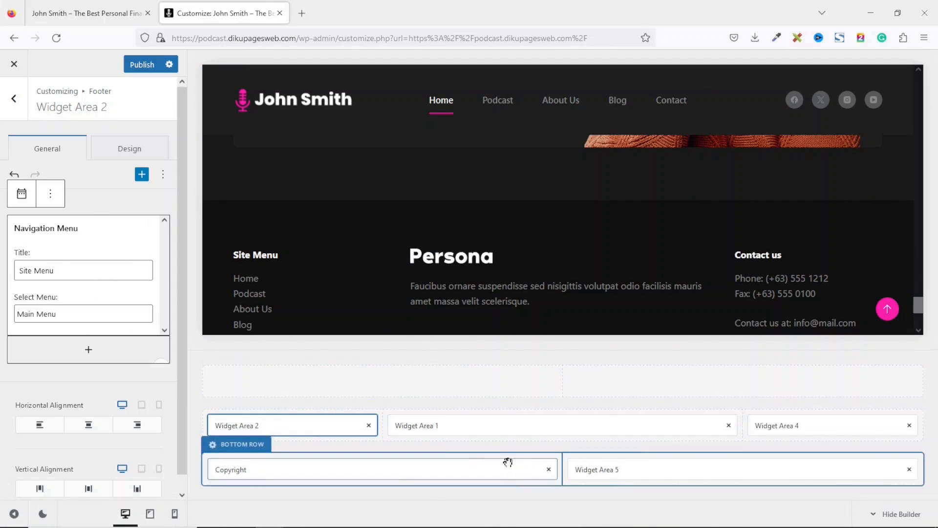
- Delete the WPForms newsletter signup block from Widget Area 1
click(489, 426)
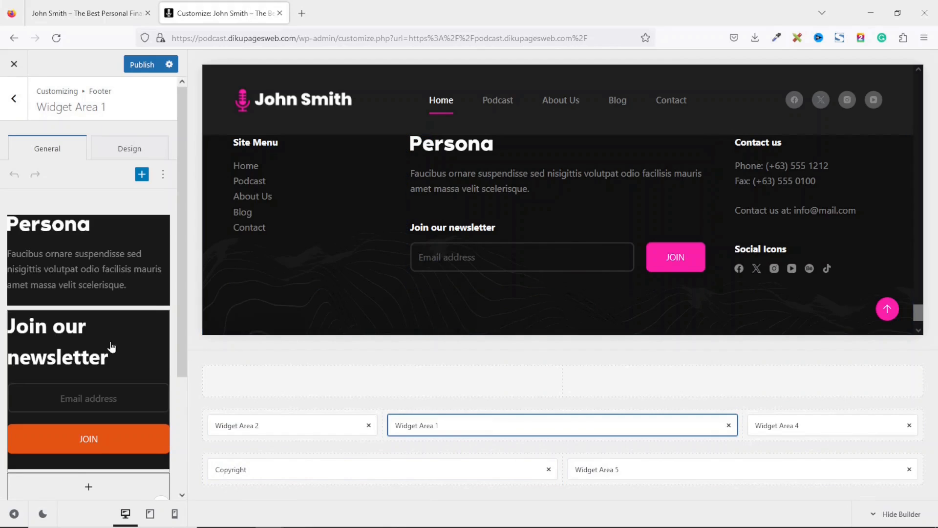
click(111, 347)
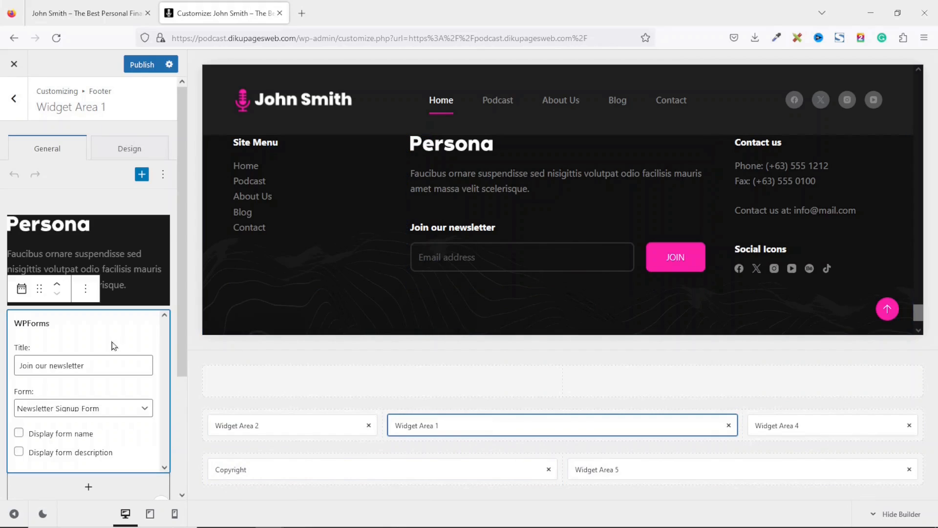
click(85, 290)
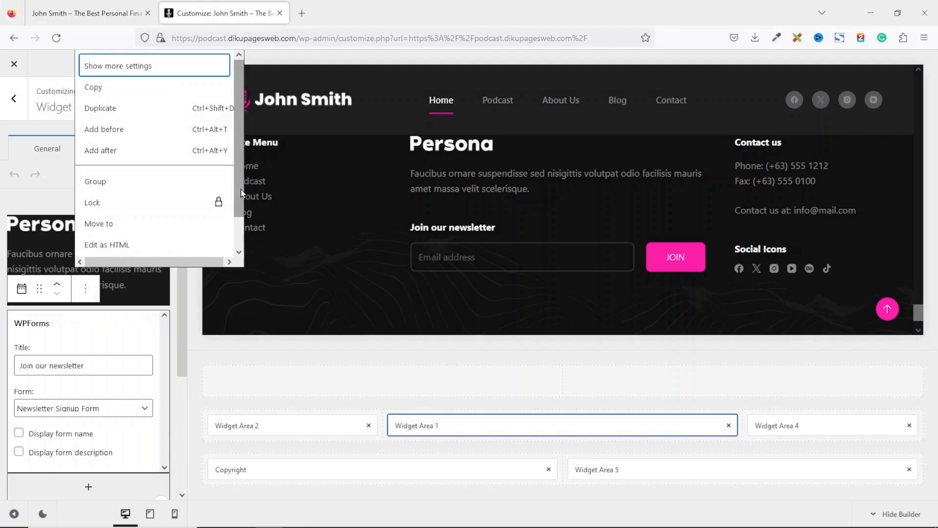
scroll(241, 192, down, 1)
click(139, 246)
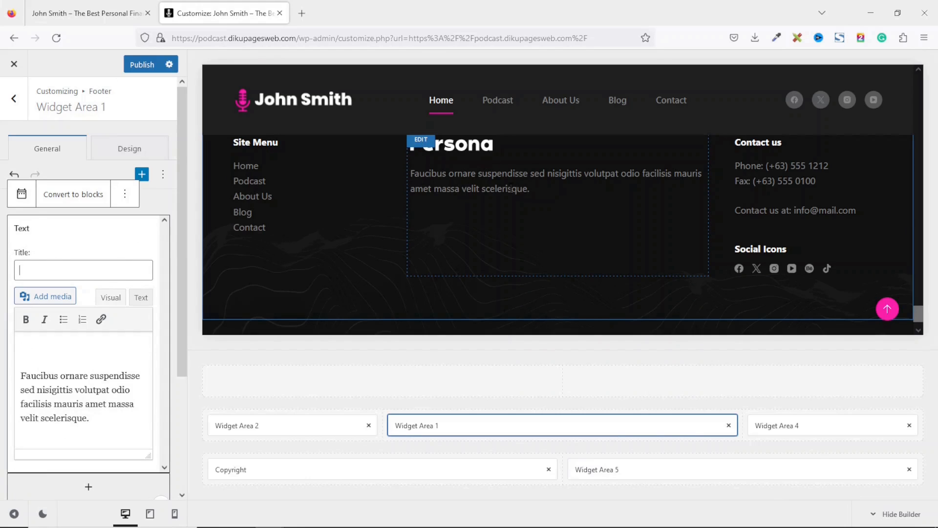
- In the Persona Text widget's HTML view, delete the old logo image tag
click(66, 381)
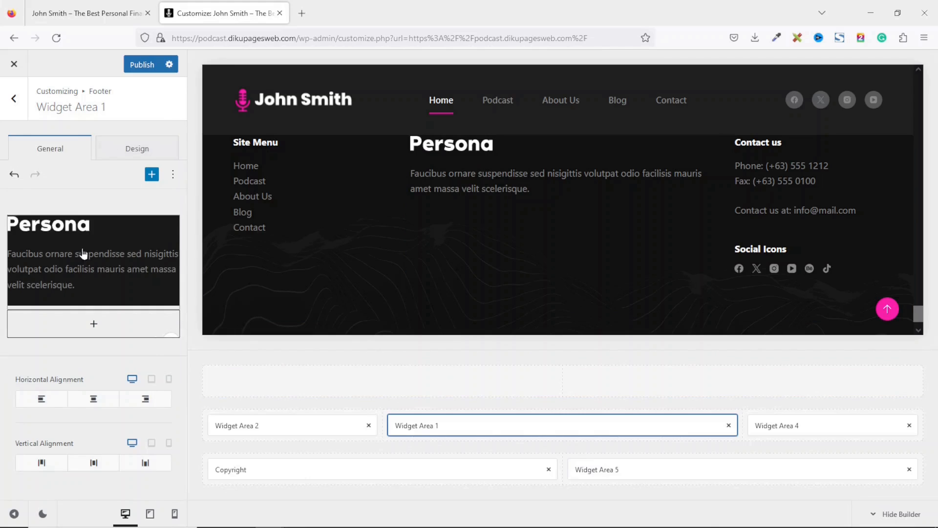
click(84, 253)
click(72, 393)
click(94, 266)
click(91, 408)
click(91, 246)
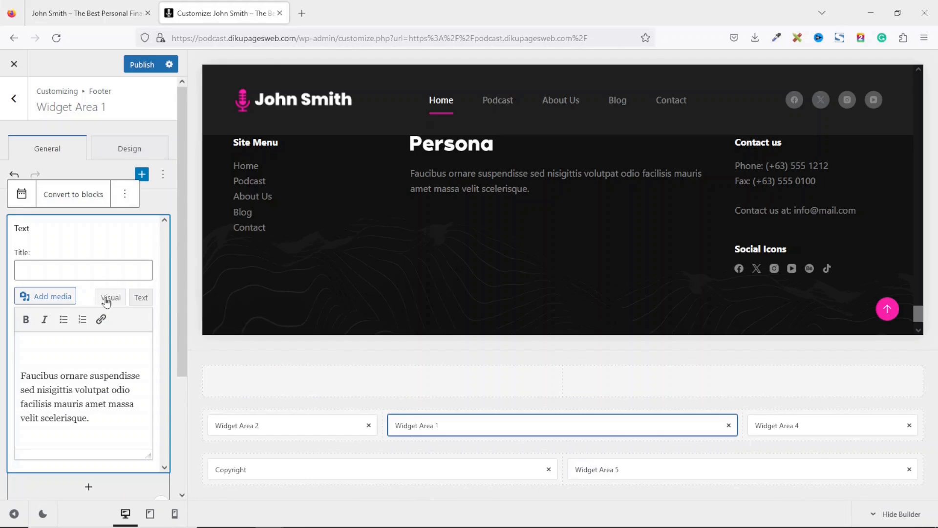
click(141, 298)
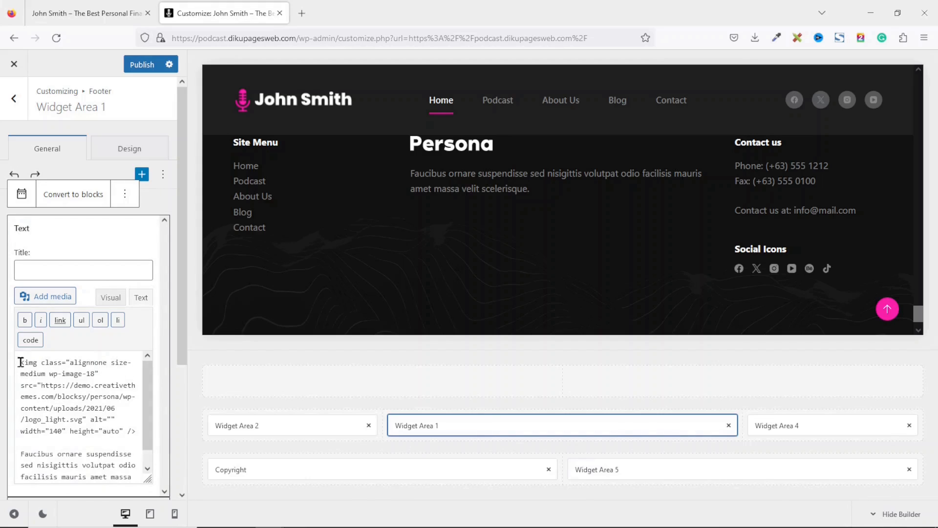
drag(18, 362, 141, 431)
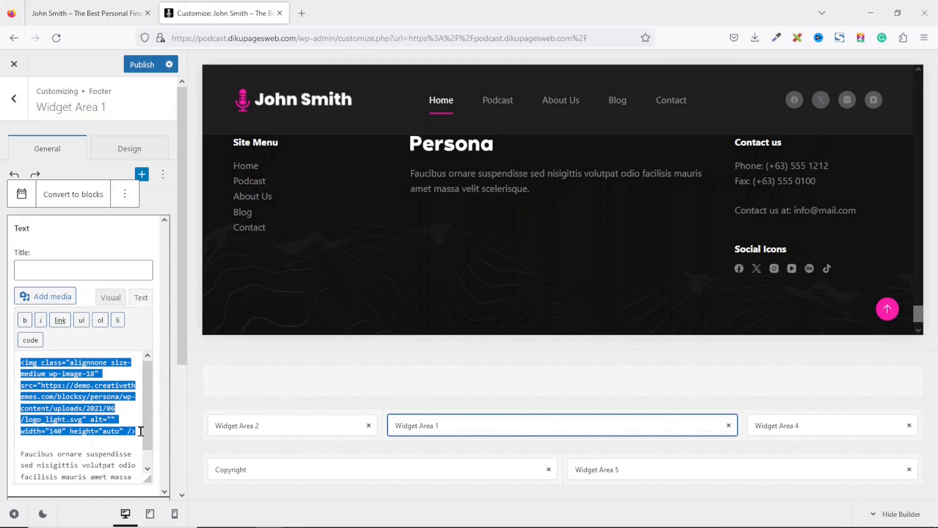
key(BackSpace)
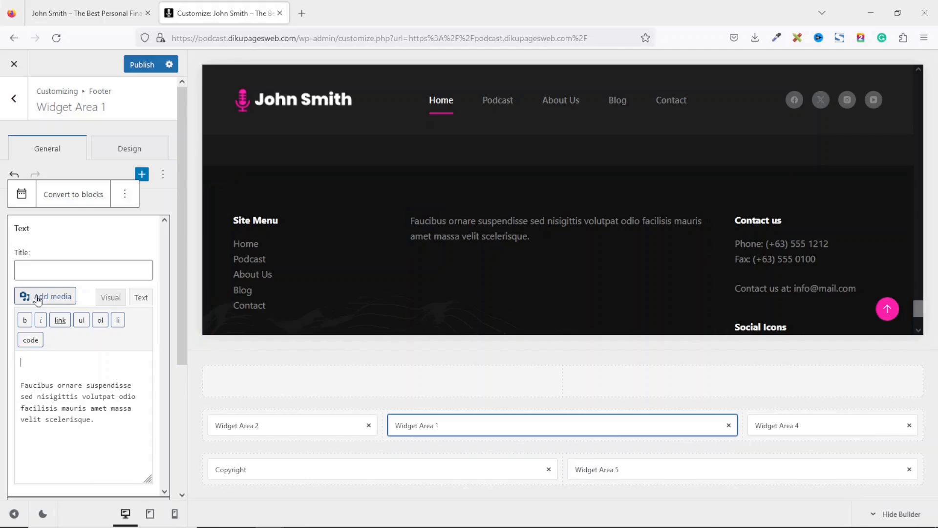
- Insert logo-pink.png and paste the podcast welcome text over the Faucibus placeholder
click(52, 297)
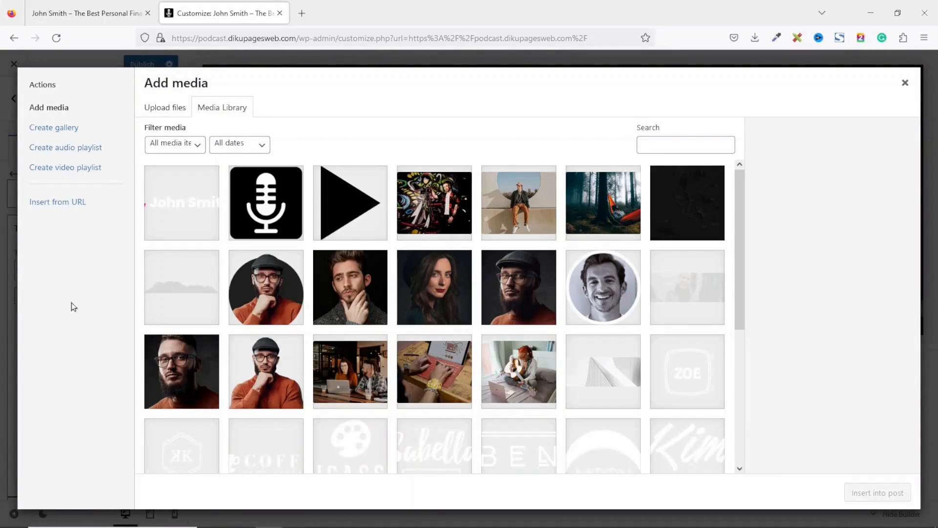
click(175, 209)
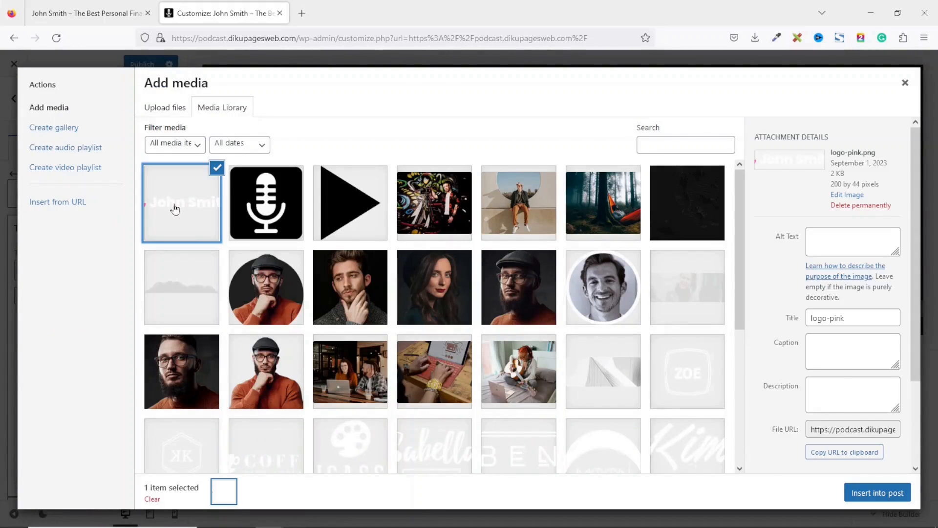
click(877, 493)
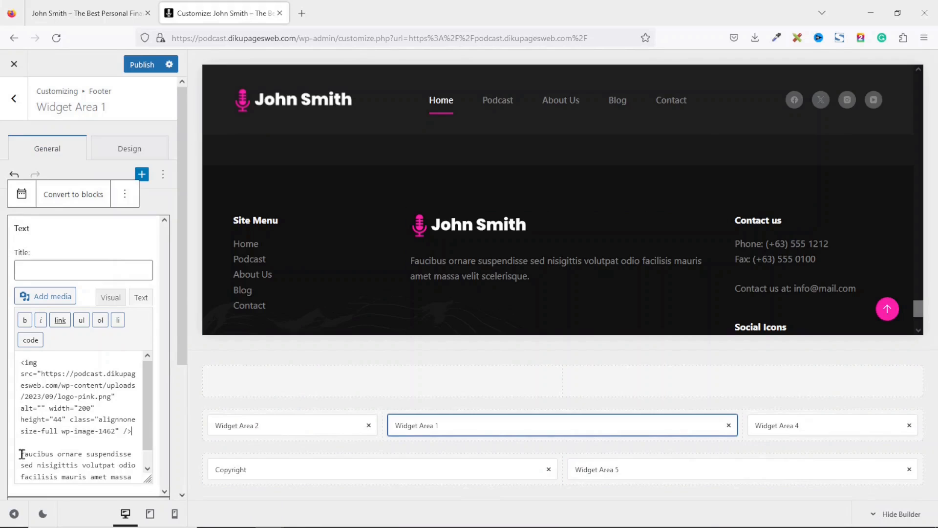
drag(20, 453, 137, 452)
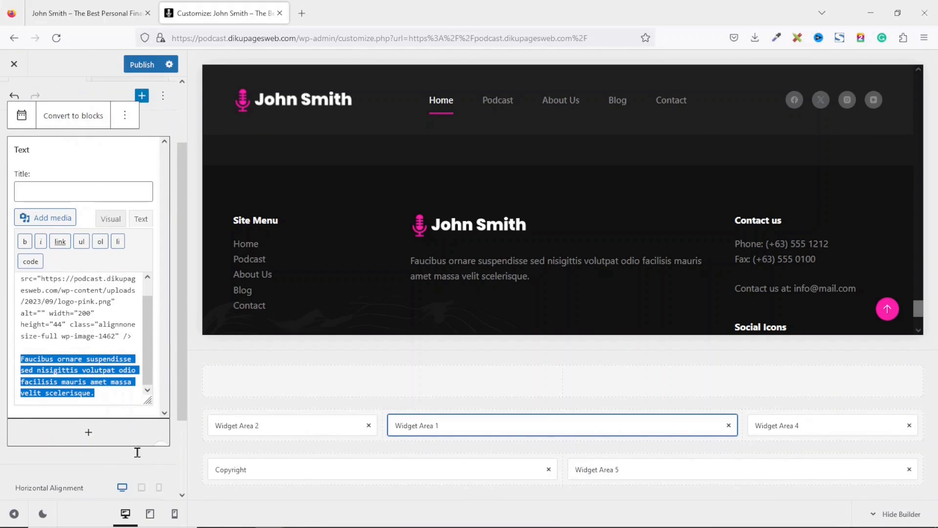
text(Welcome to the John Smith Podcast – Where Curiosity Meets Conversation  Tune in to thought-provoking discussions, captivating stories, and insightful interviews on the John Smith Podcast!)
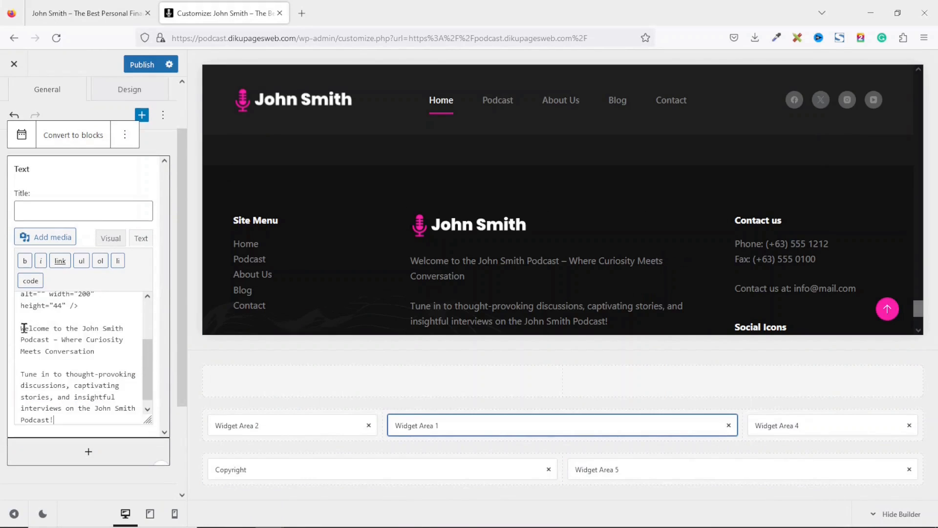
drag(20, 328, 86, 428)
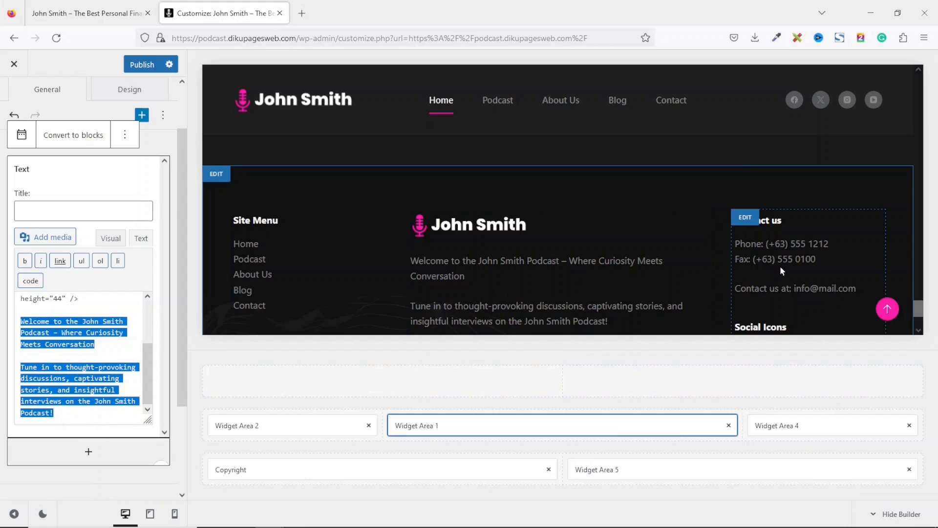
click(802, 426)
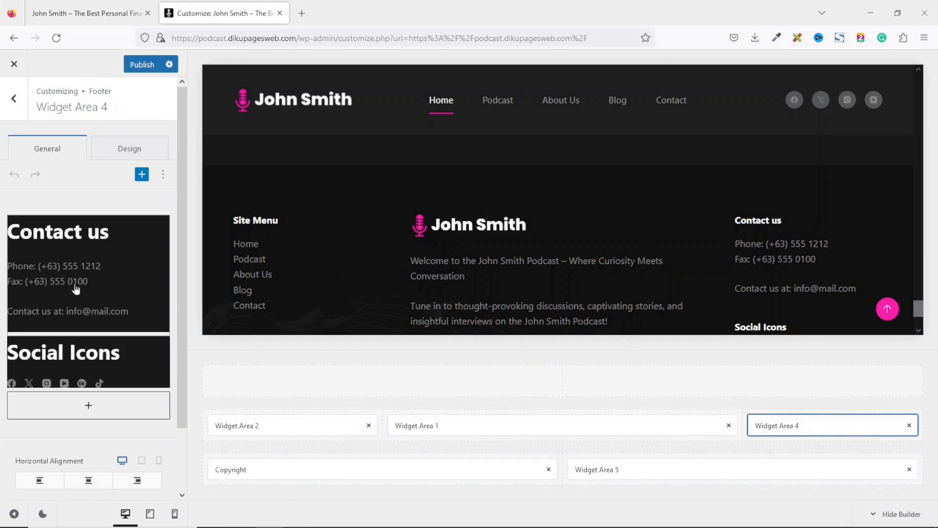
- In the Contact us widget's HTML, enter a new phone number and delete the Fax line
click(66, 274)
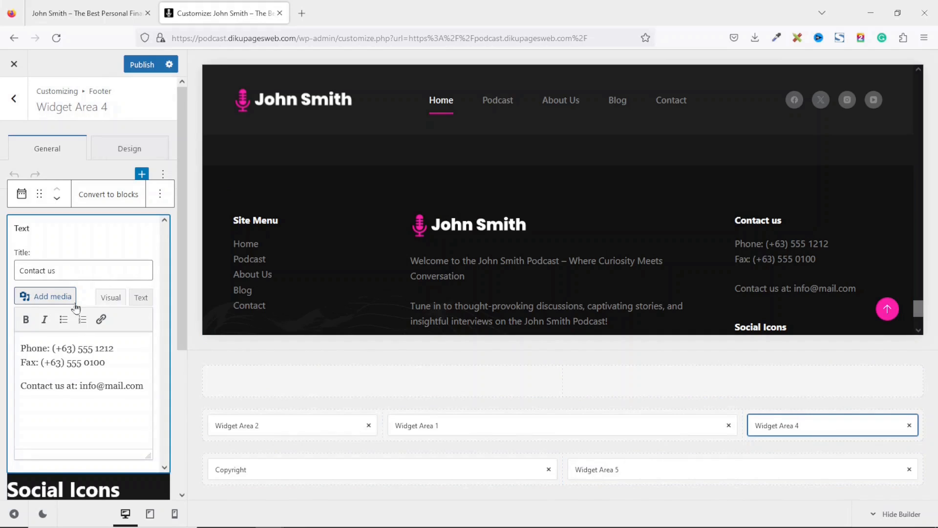
click(143, 300)
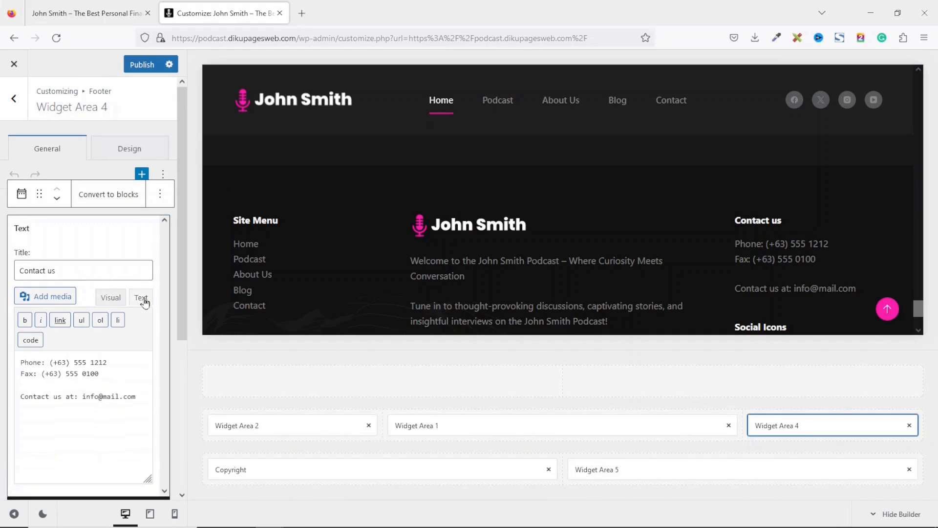
drag(50, 362, 112, 363)
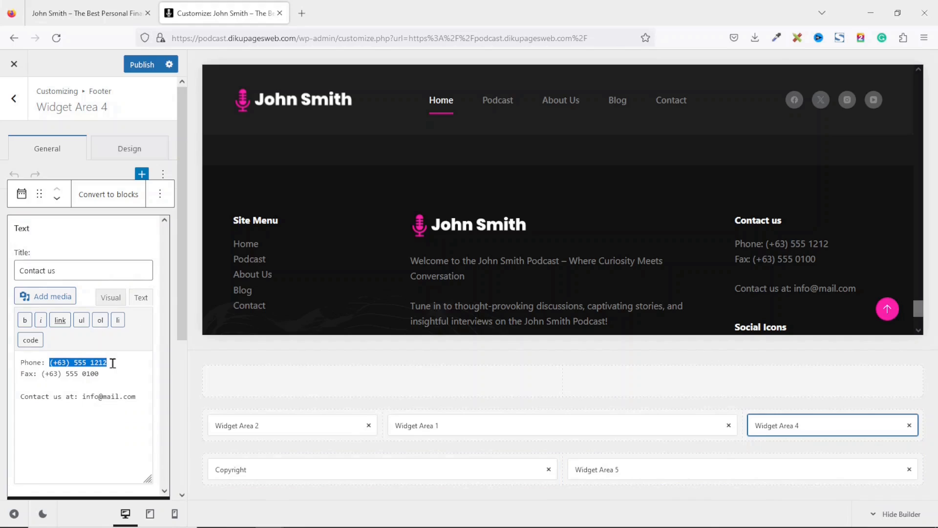
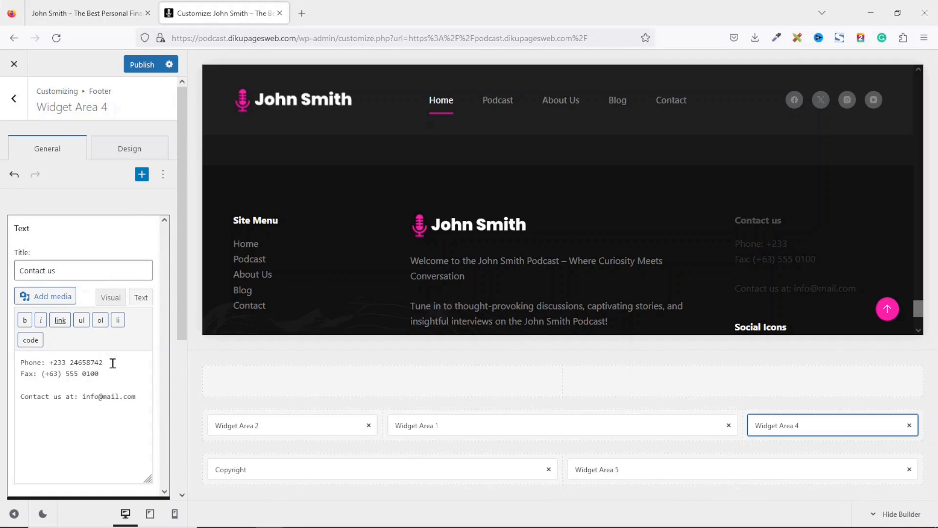
drag(99, 374, 12, 373)
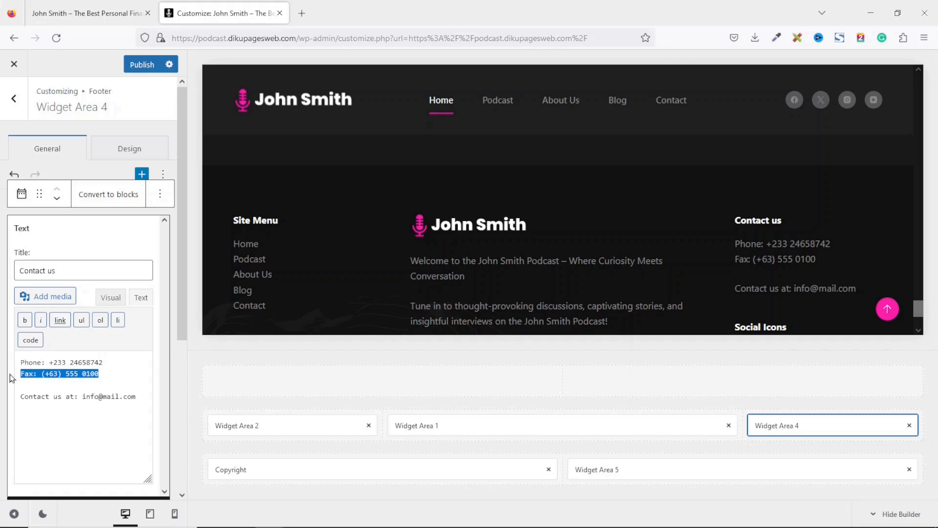
key(BackSpace)
key(BackSpace)
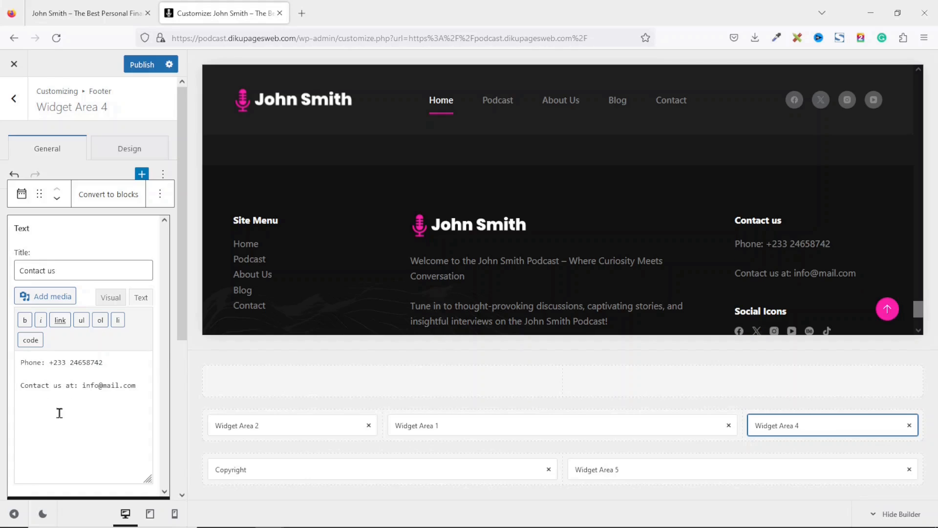
- Replace the contact e-mail with the new info address on the dikupages.com domain
drag(83, 385, 131, 383)
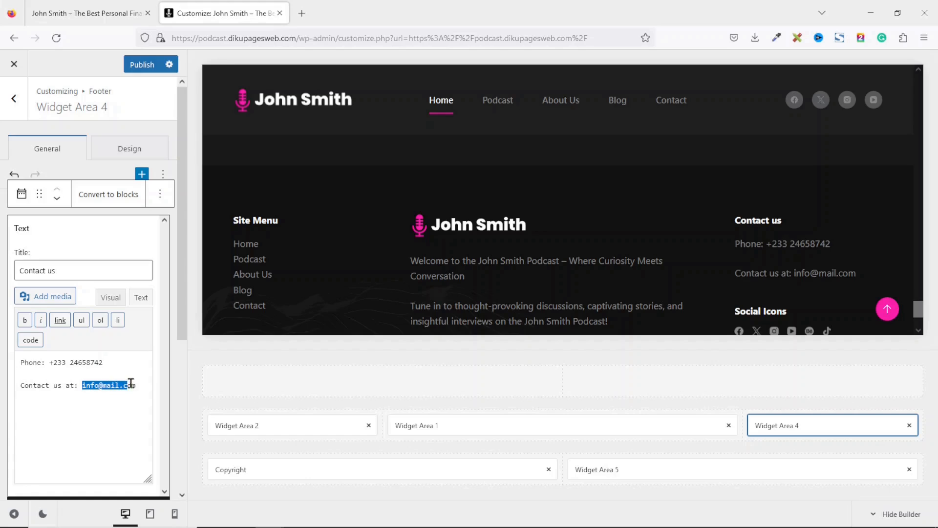
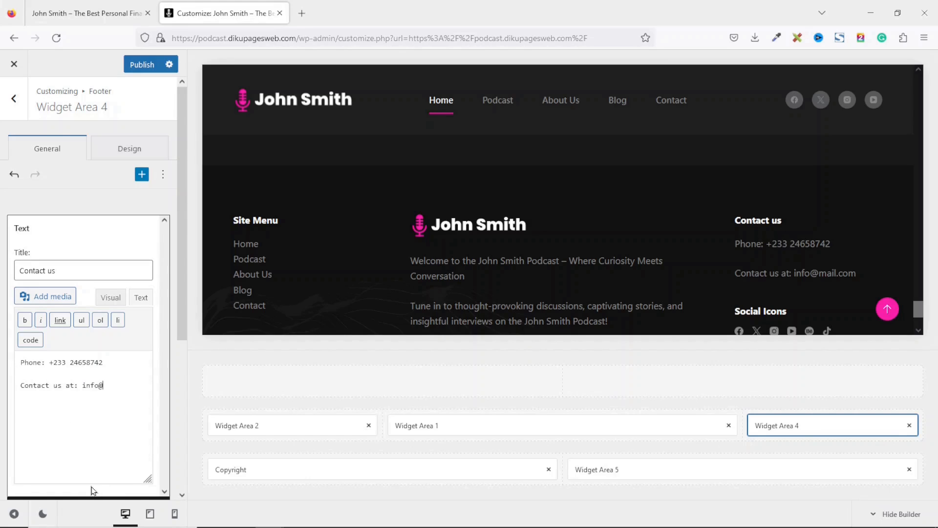
drag(918, 310, 919, 316)
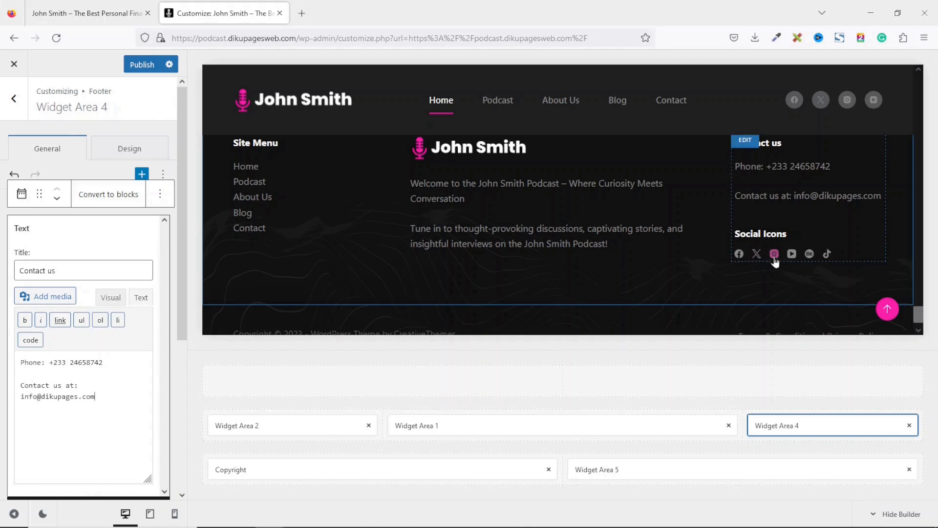
scroll(185, 305, down, 5)
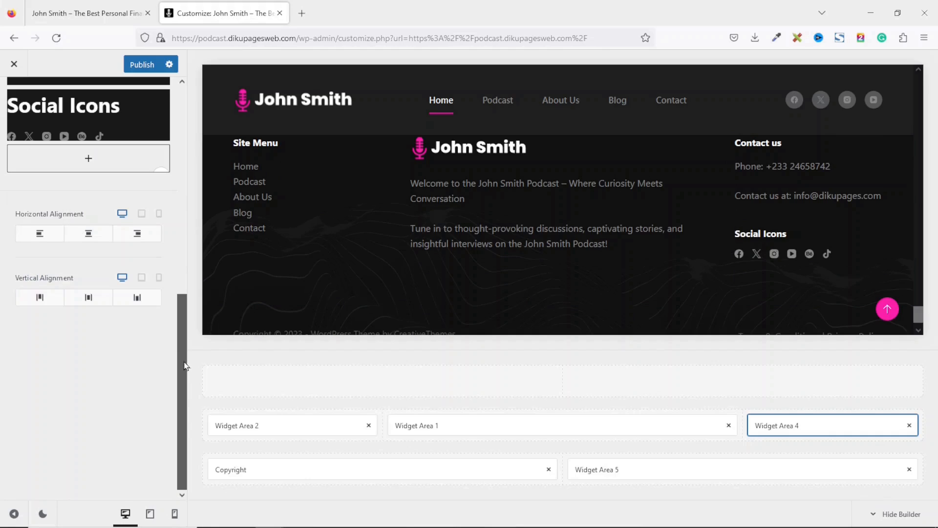
scroll(186, 335, up, 8)
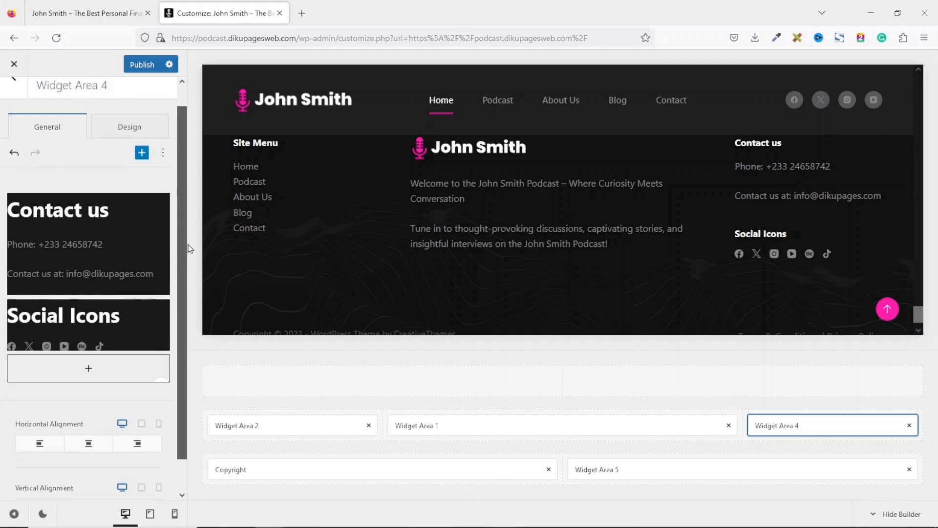
click(96, 325)
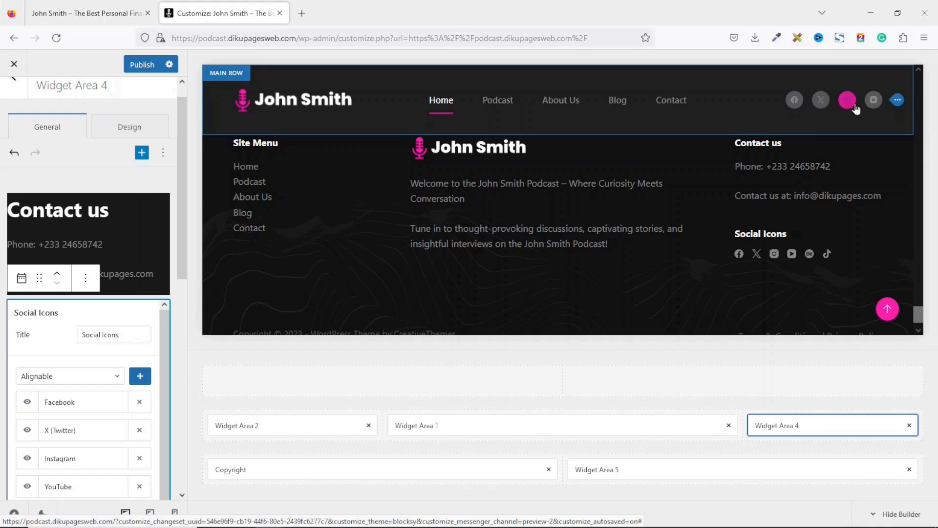
- Remove TikTok and Behance from the footer social icons, then open the Copyright text
drag(162, 359, 160, 404)
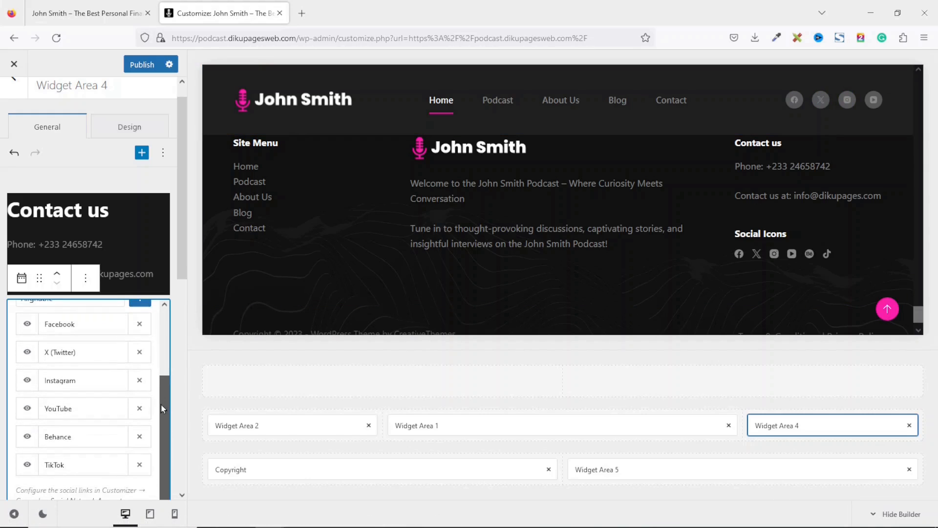
click(139, 467)
click(140, 441)
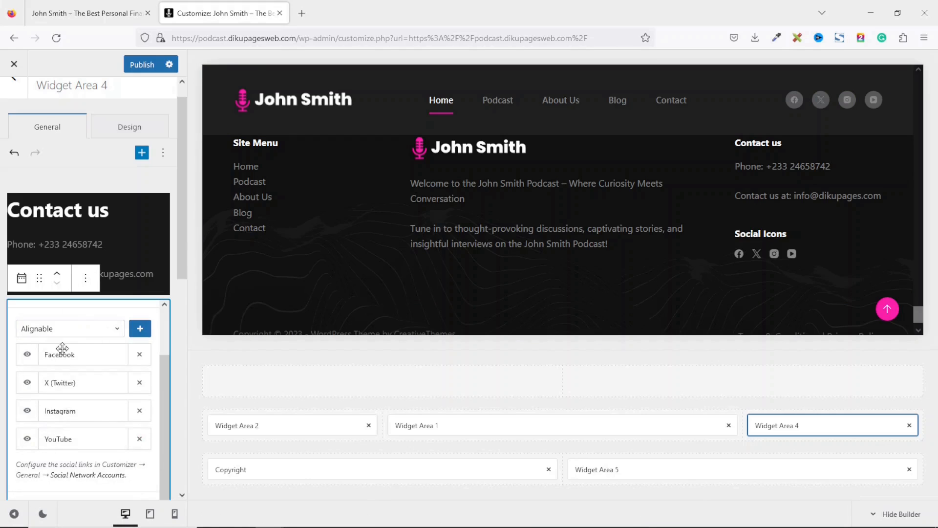
scroll(355, 303, down, 1)
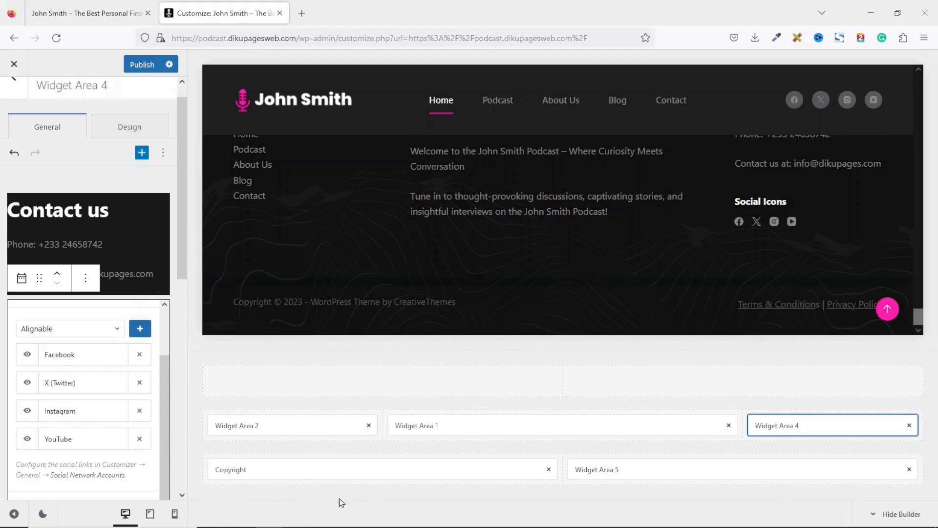
click(243, 470)
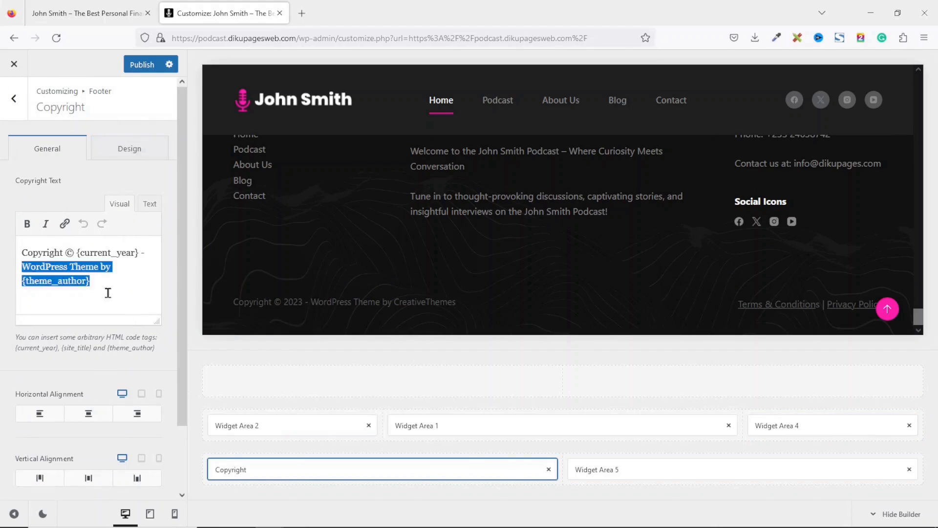
click(102, 294)
drag(23, 262, 118, 287)
key(BackSpace)
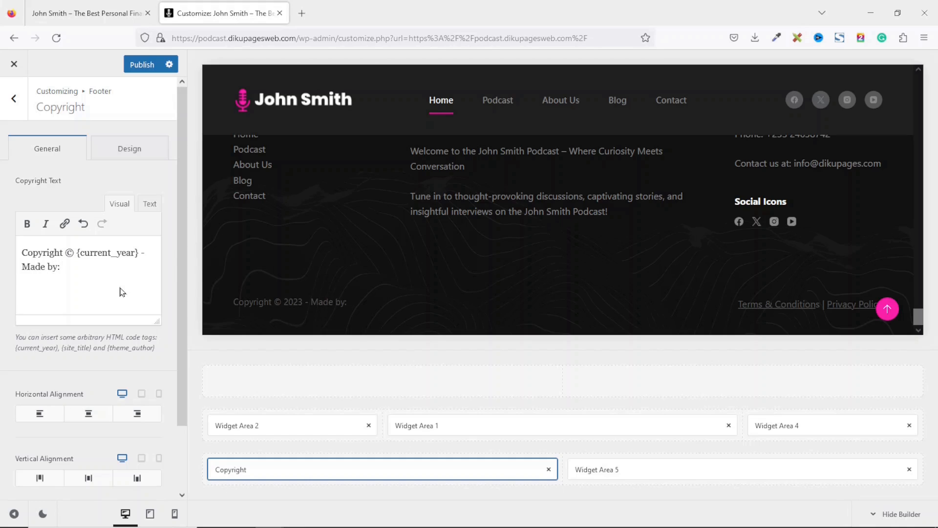
text(Made by: Dikupages)
drag(114, 267, 65, 267)
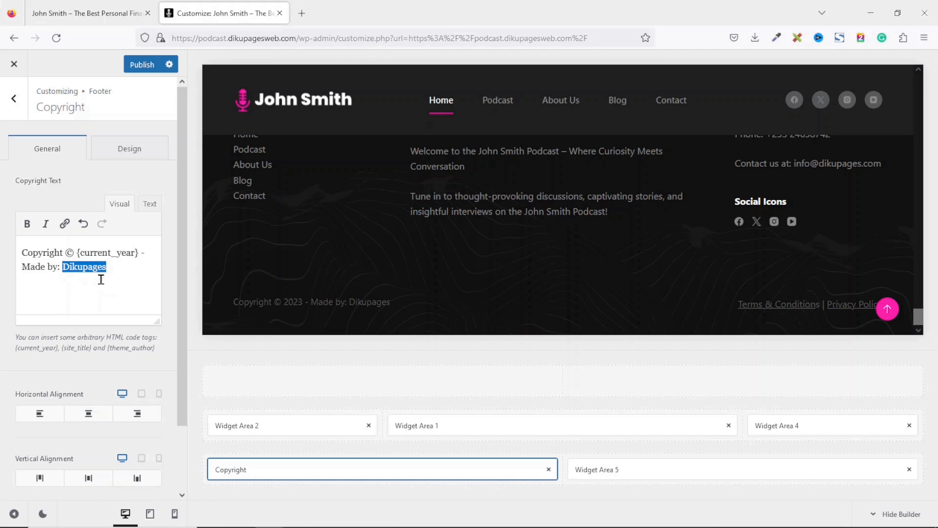
click(65, 224)
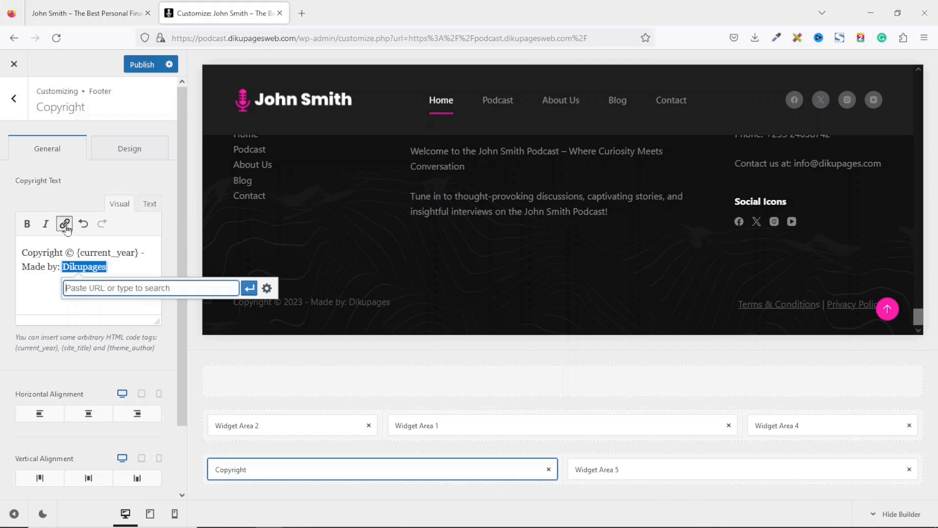
text(htt)
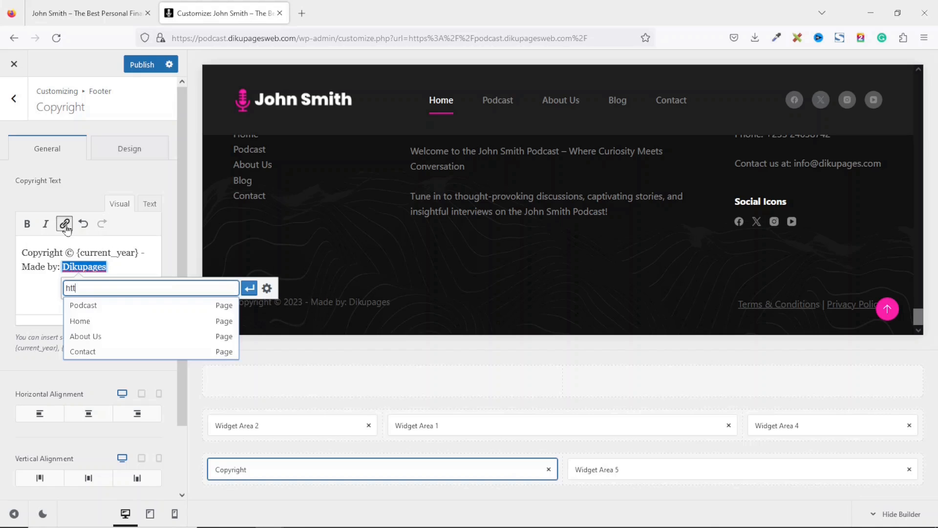
text(ps://dikupages.com)
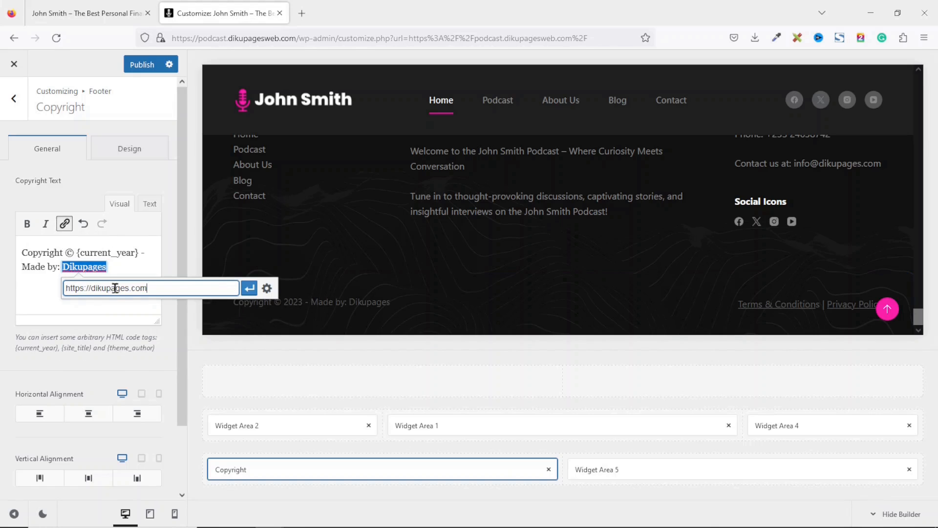
click(248, 290)
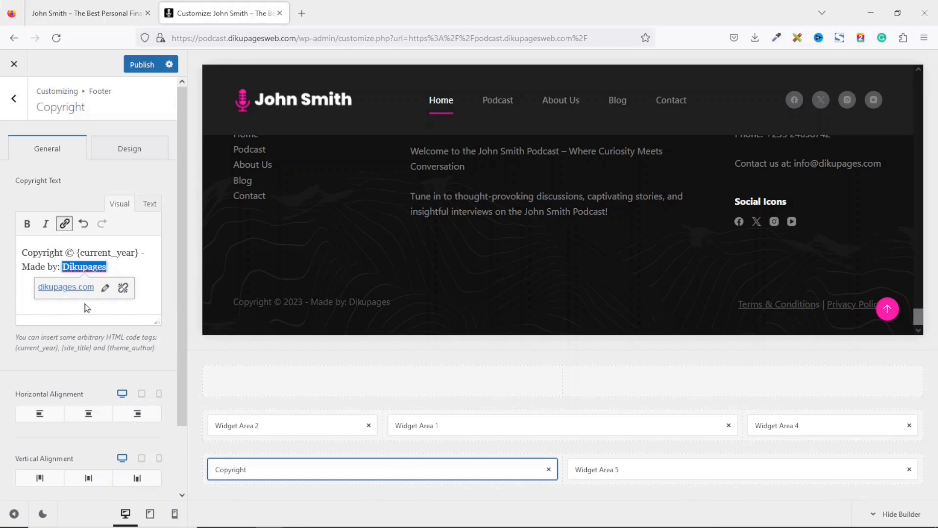
- Set the Dikupages link to open in a new tab, then view the live homepage
click(104, 291)
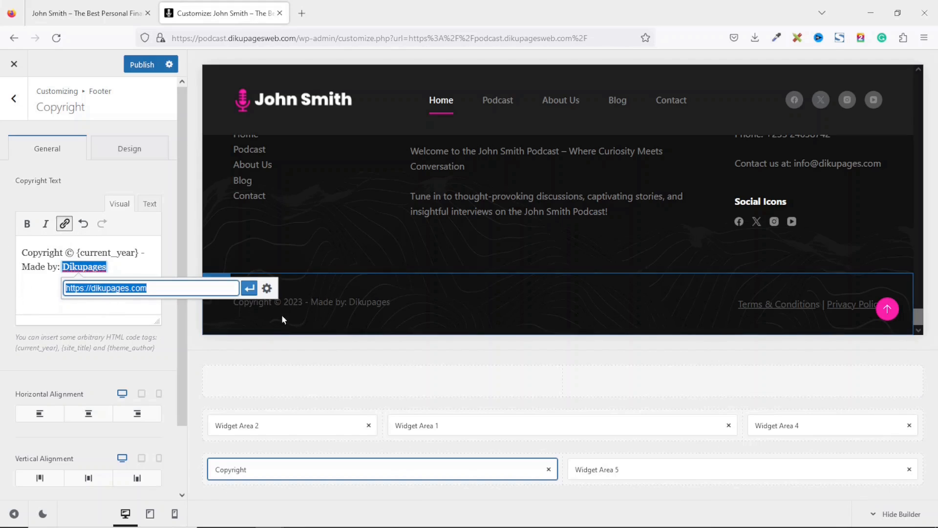
click(267, 288)
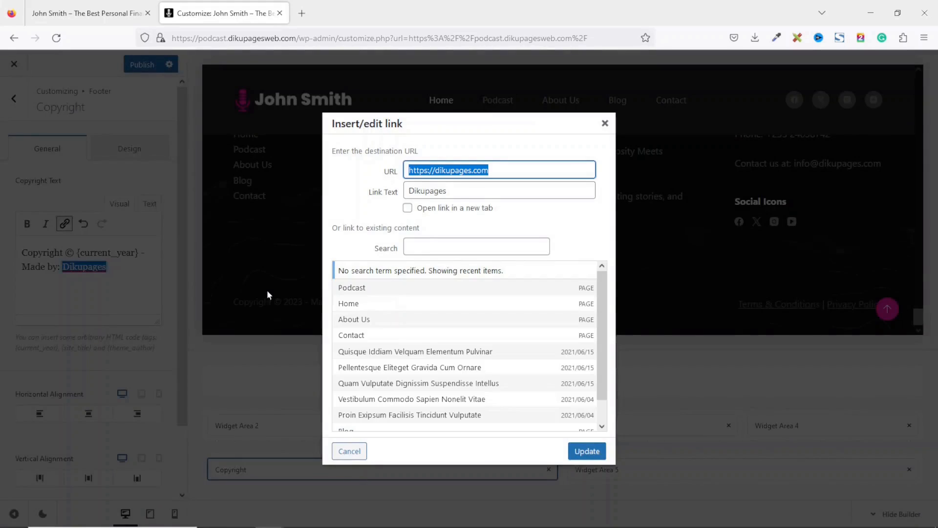
click(422, 207)
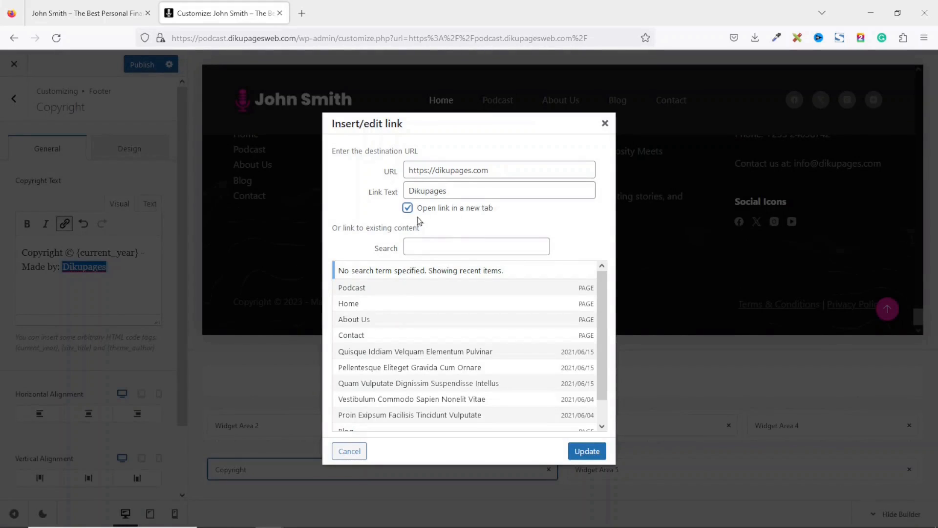
click(591, 451)
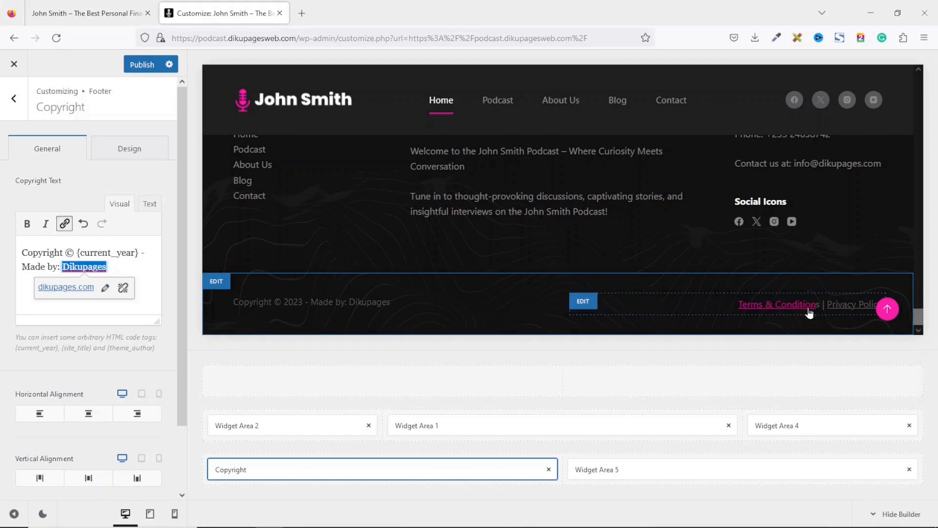
click(95, 18)
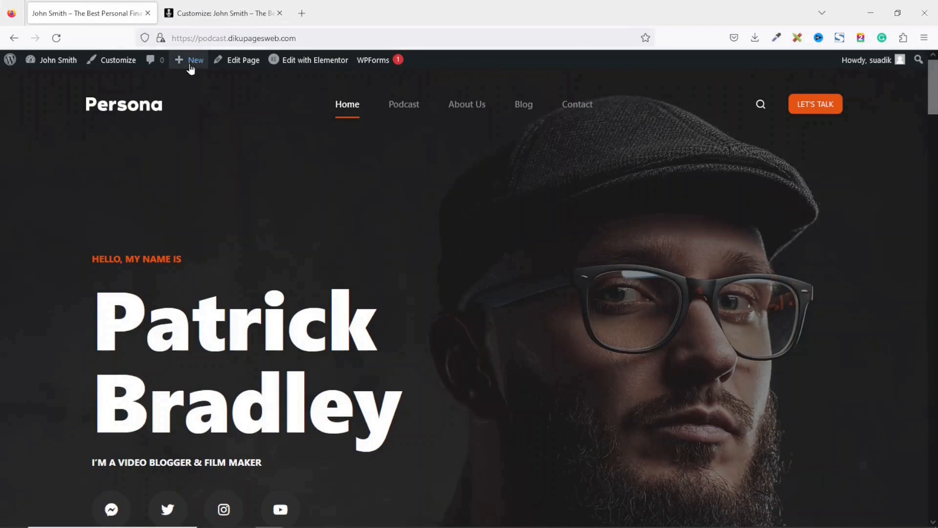
- Create and publish a new page titled 'Terms of Service'
mouse_move(199, 66)
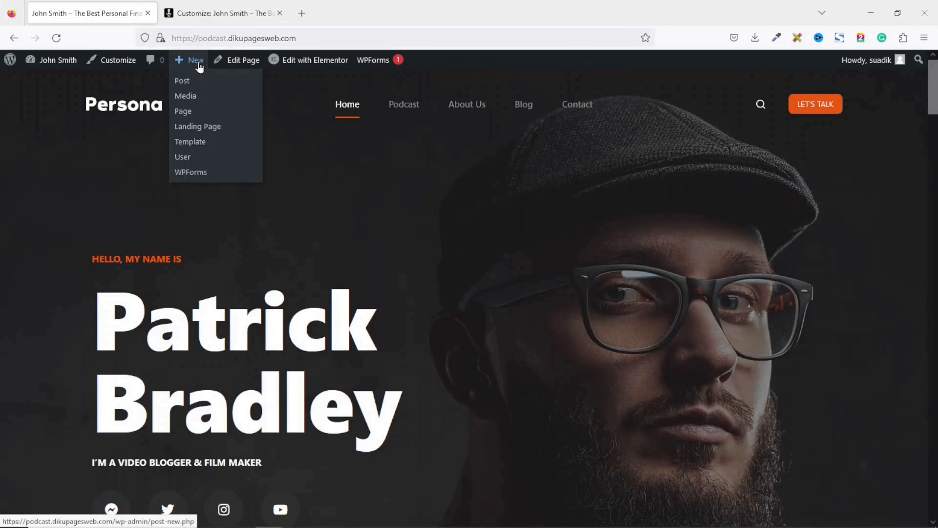
click(186, 126)
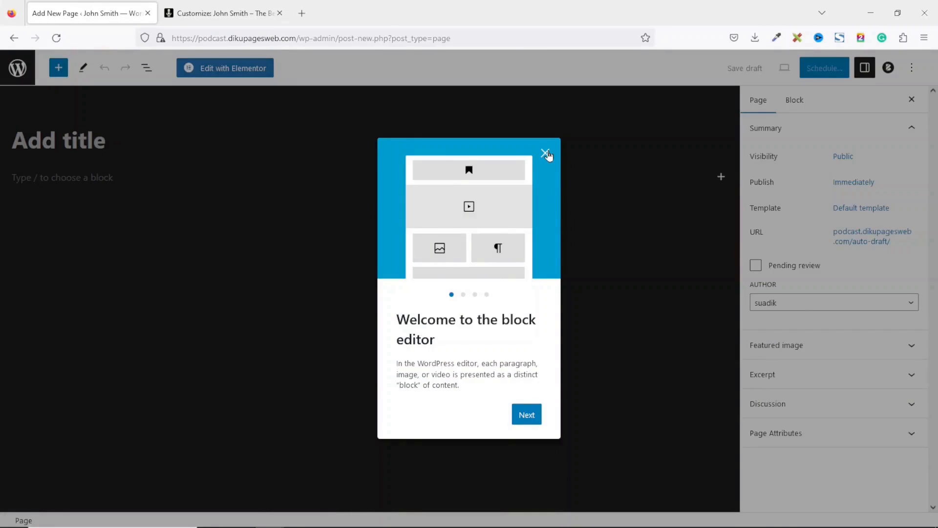
click(546, 153)
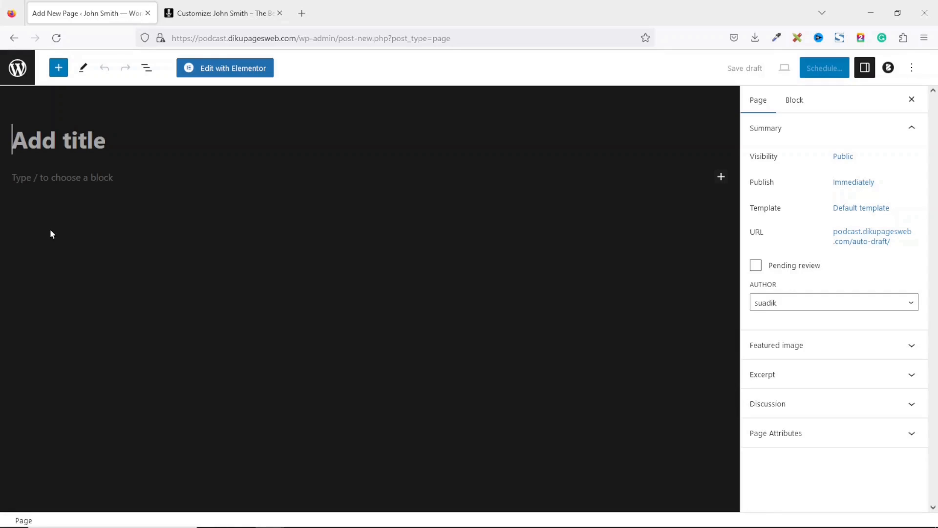
text(Terms)
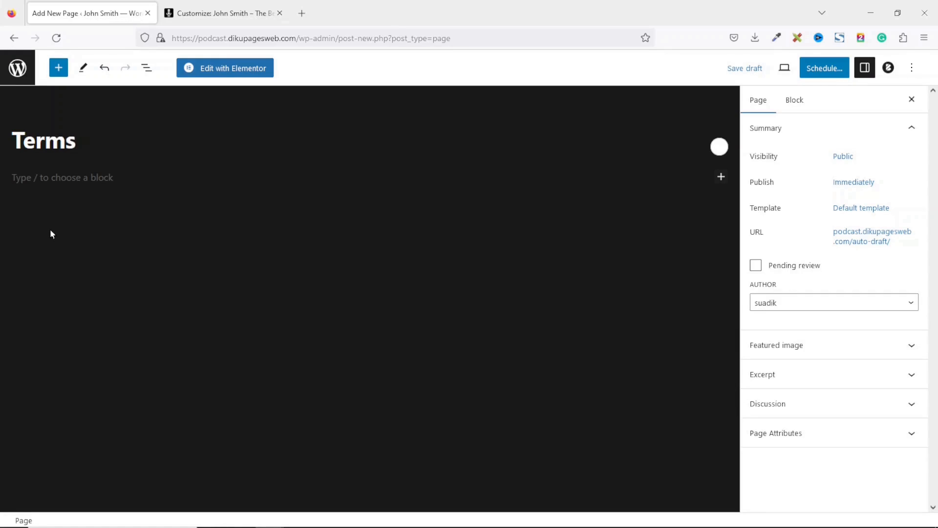
text( o)
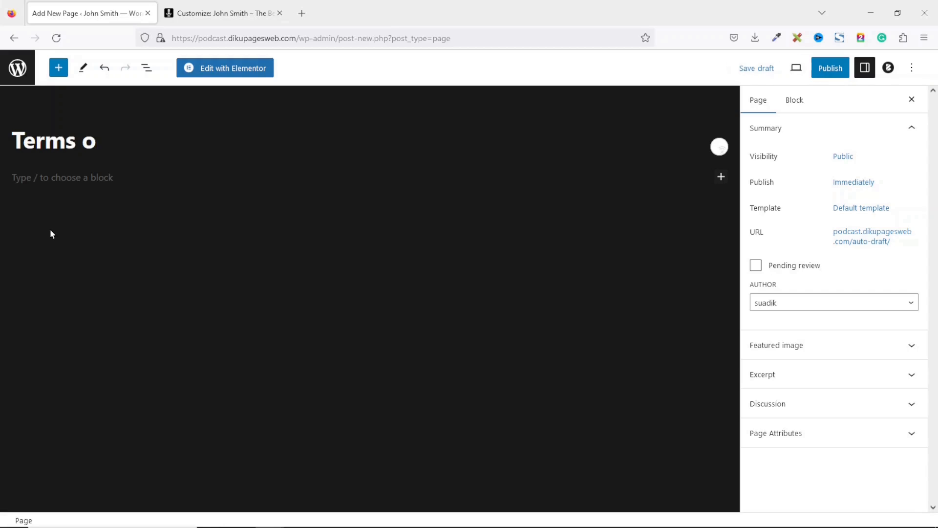
text(f Service)
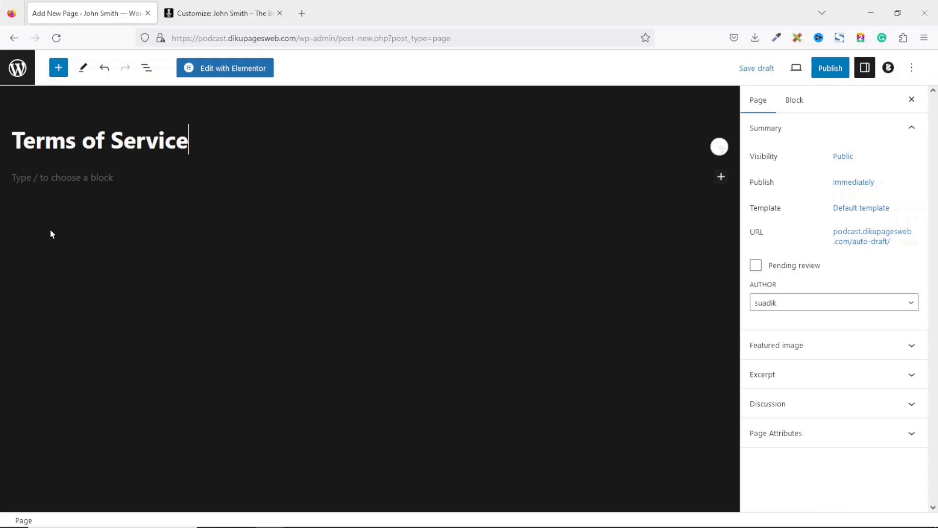
click(61, 179)
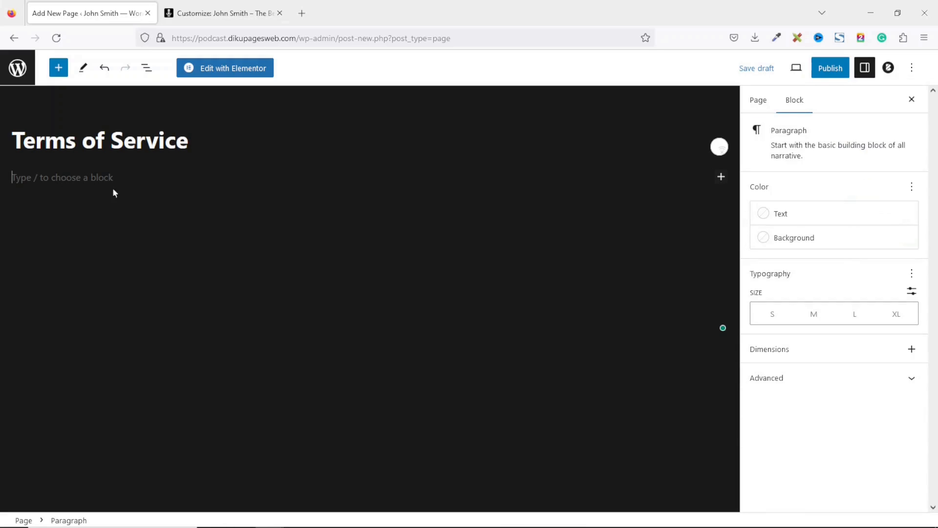
click(820, 73)
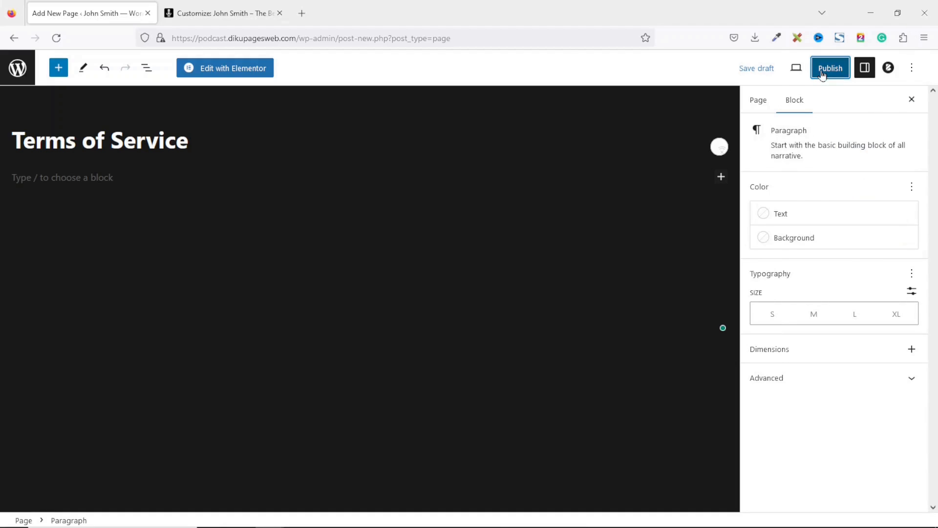
click(820, 75)
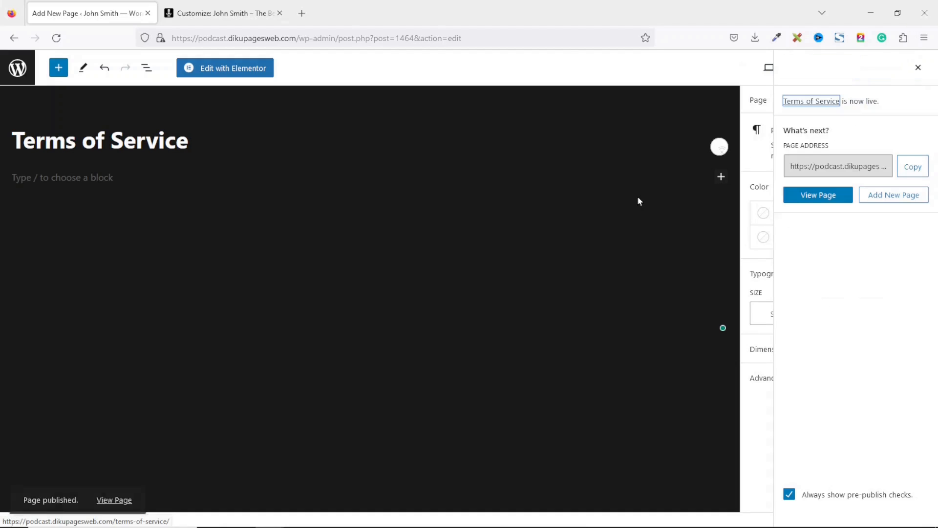
click(110, 415)
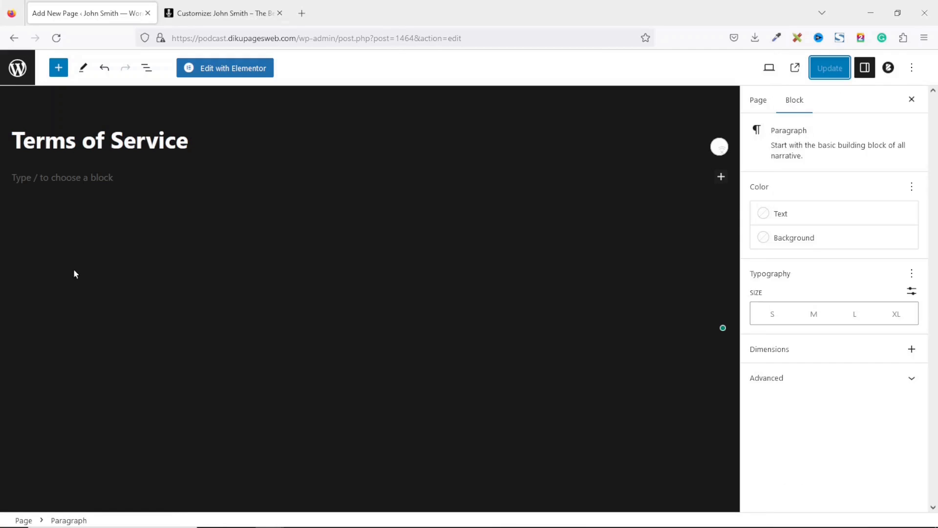
- Leave fullscreen mode, publish a new 'Privacy Policy' page, and go to All Pages
click(916, 74)
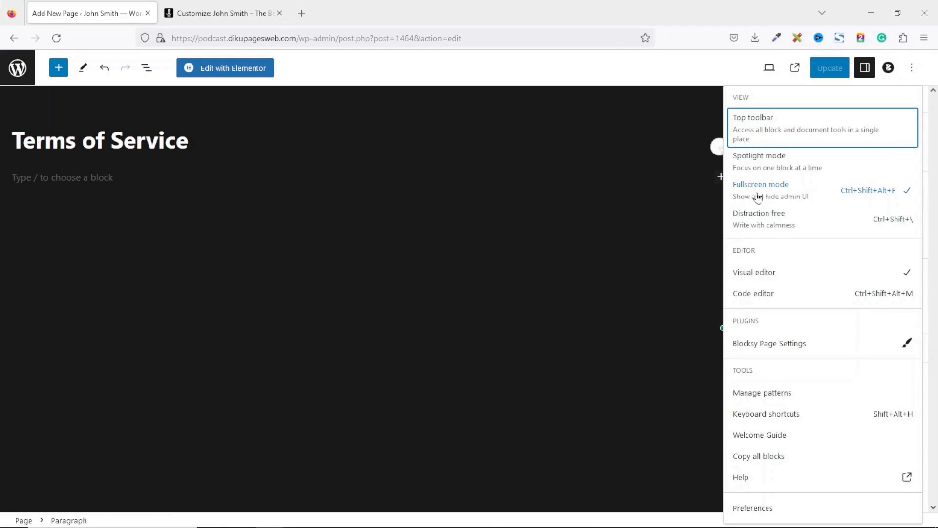
click(773, 191)
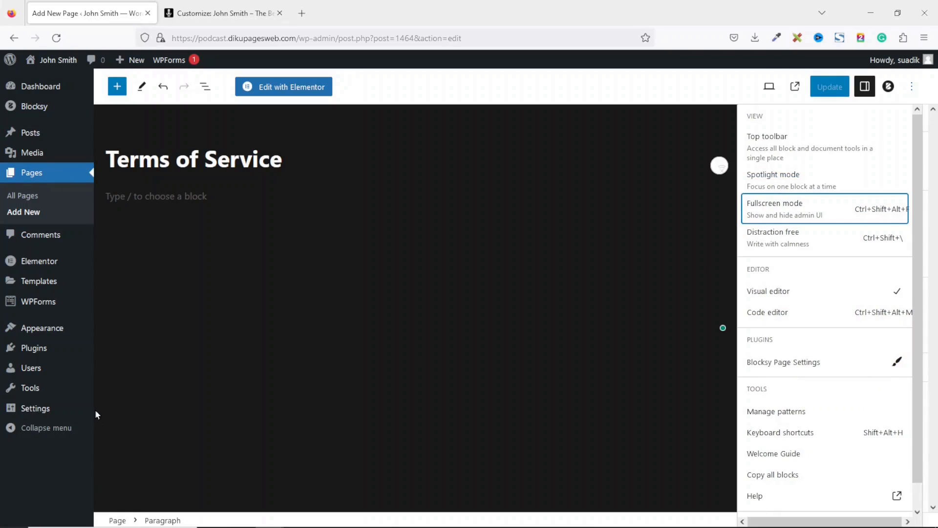
click(31, 214)
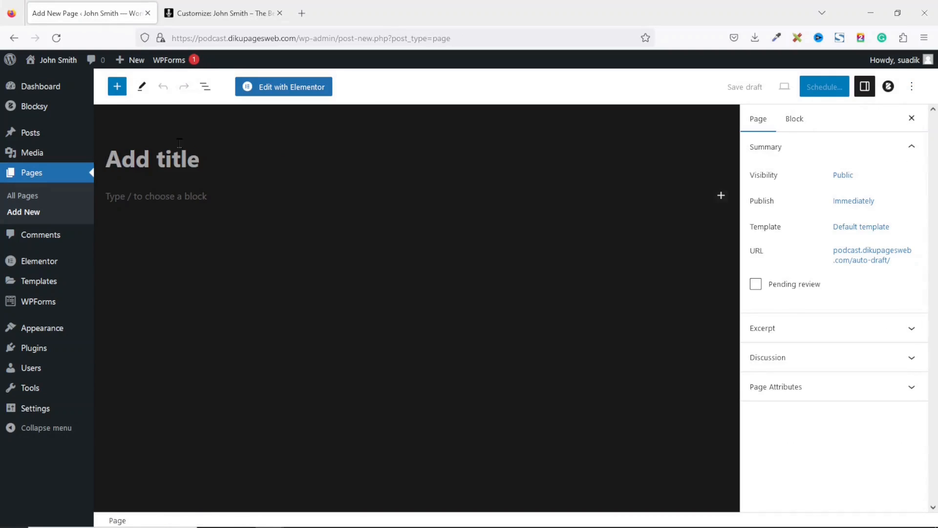
text(Pri)
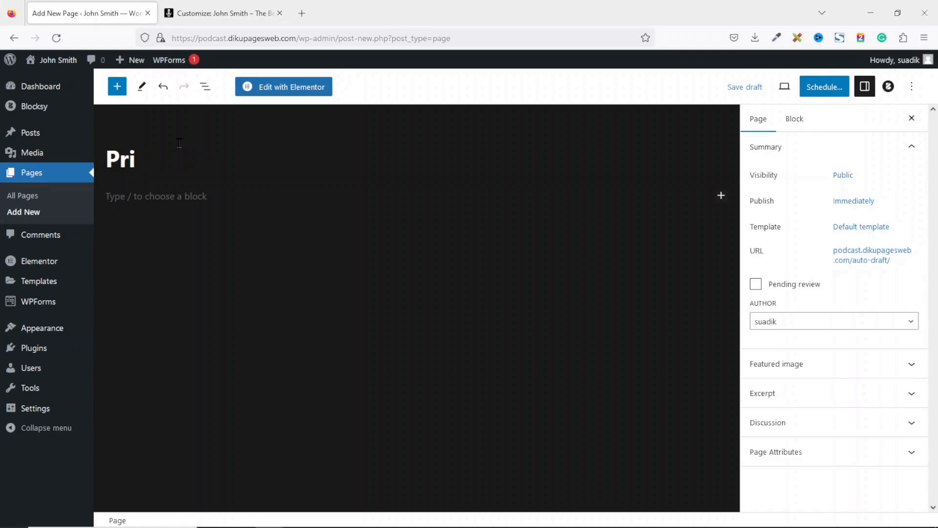
text(vacy P)
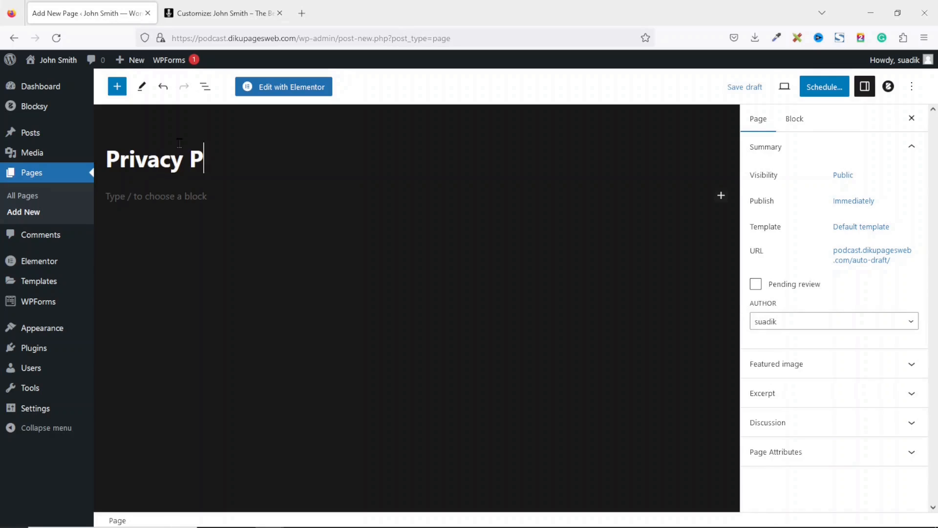
text(olicy)
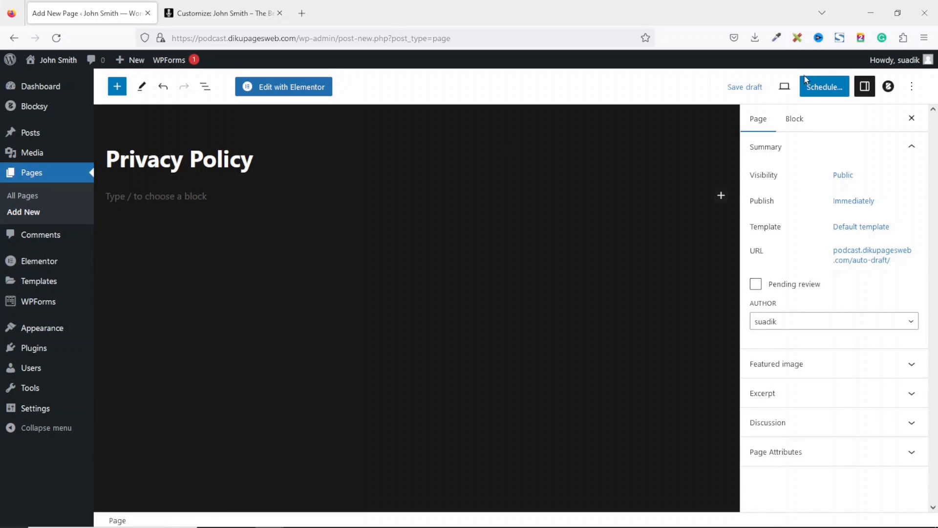
click(824, 87)
click(816, 86)
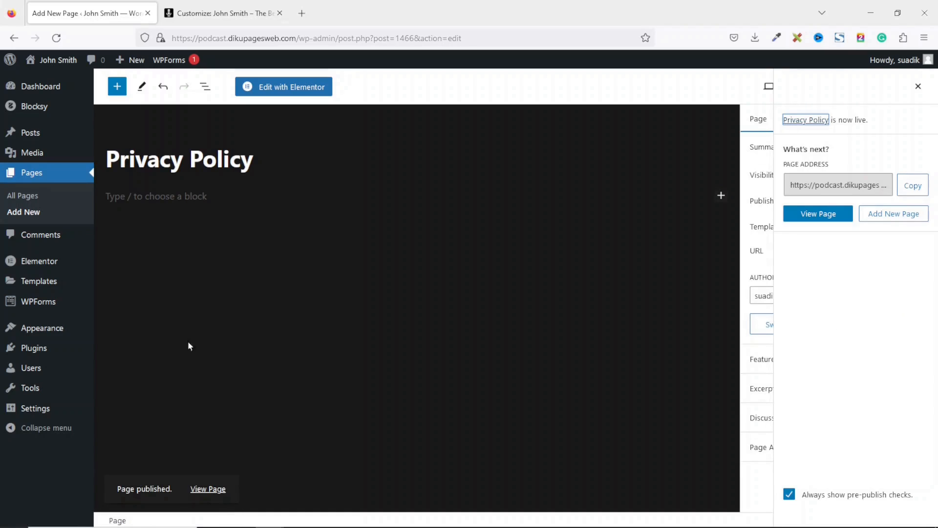
click(28, 196)
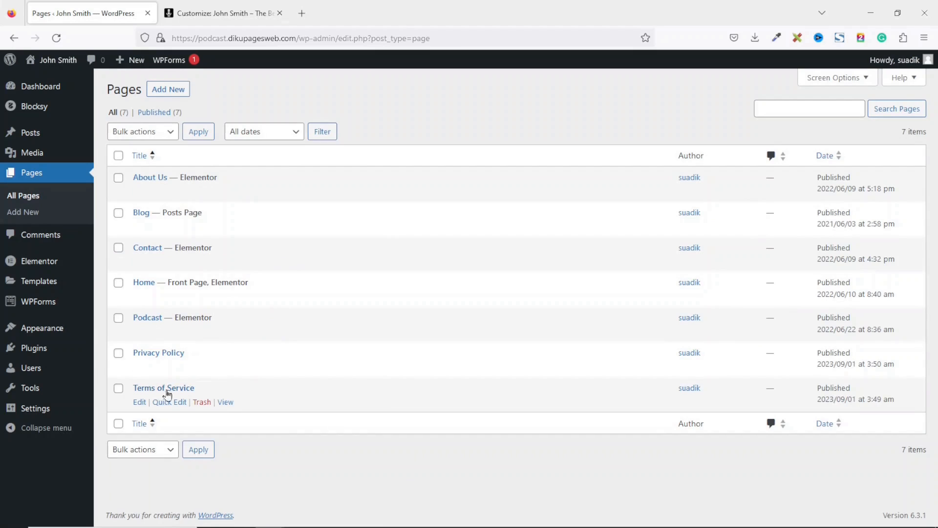
- Copy the Terms of Service page's public URL
click(224, 404)
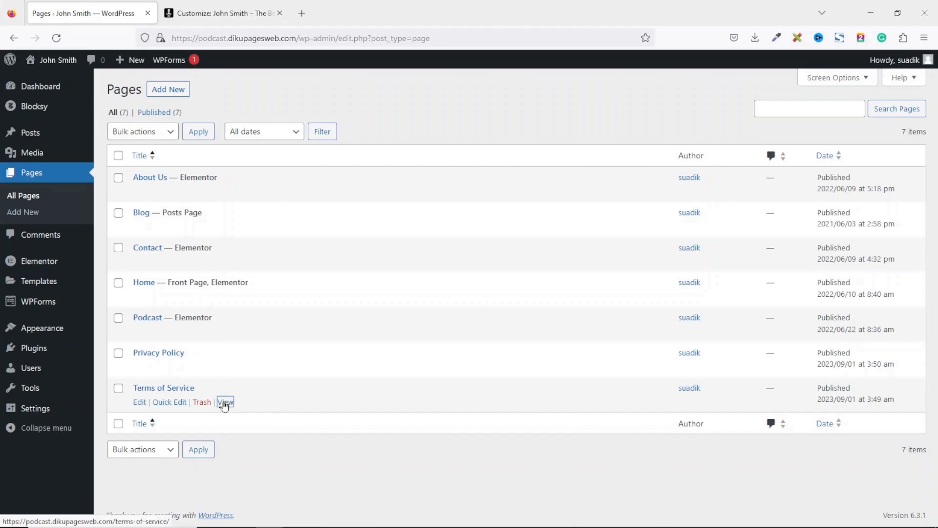
right_click(226, 404)
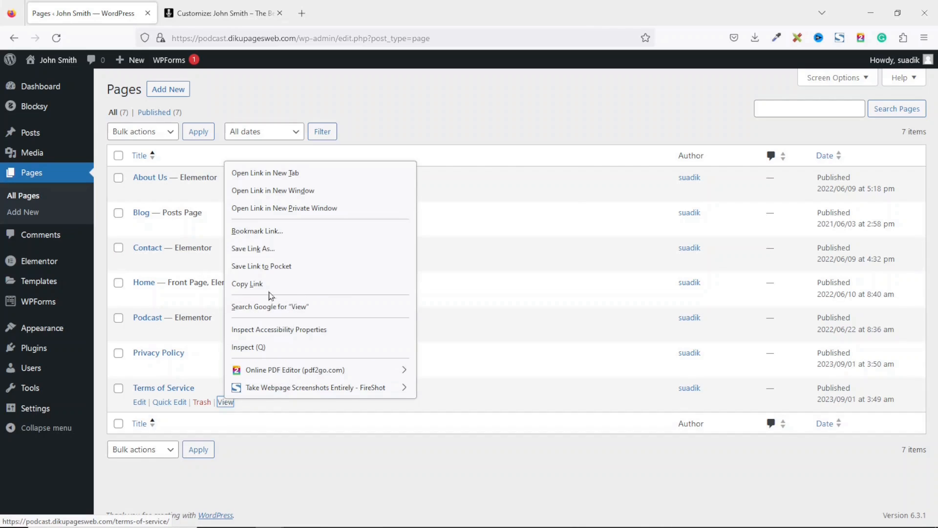
click(257, 287)
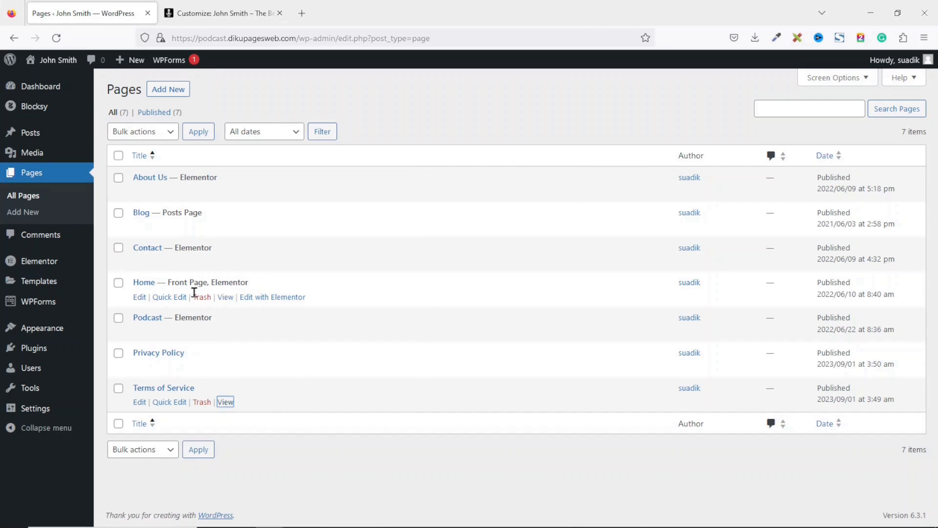
- In the Widget Area 5 footer Text widget, set the first link's href to that URL
click(243, 15)
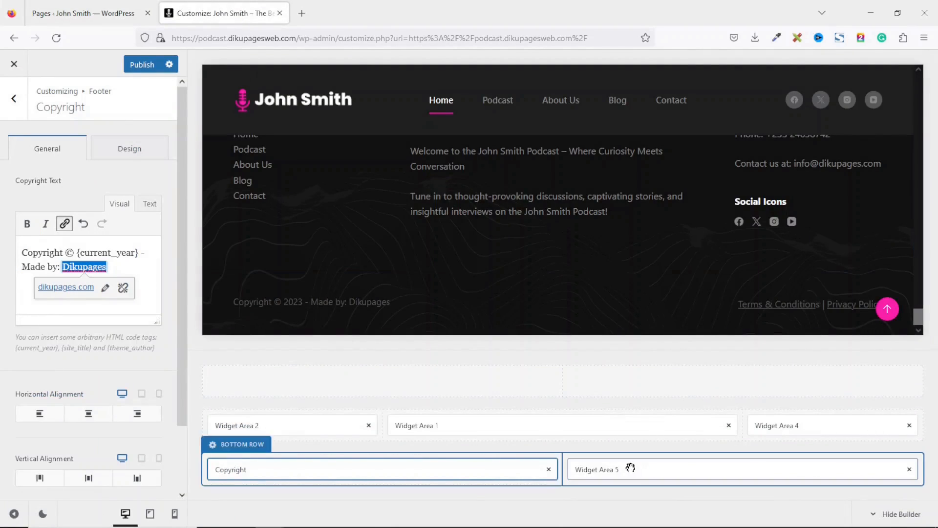
click(645, 474)
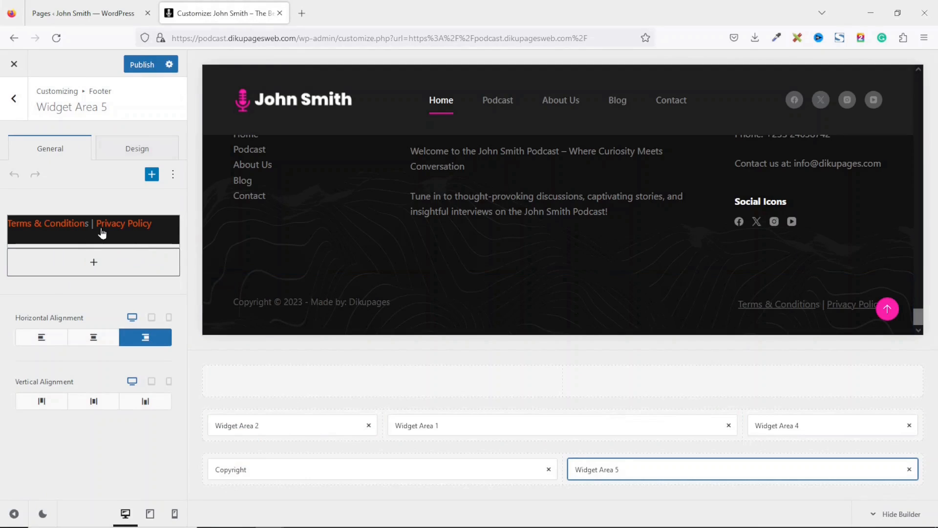
click(101, 227)
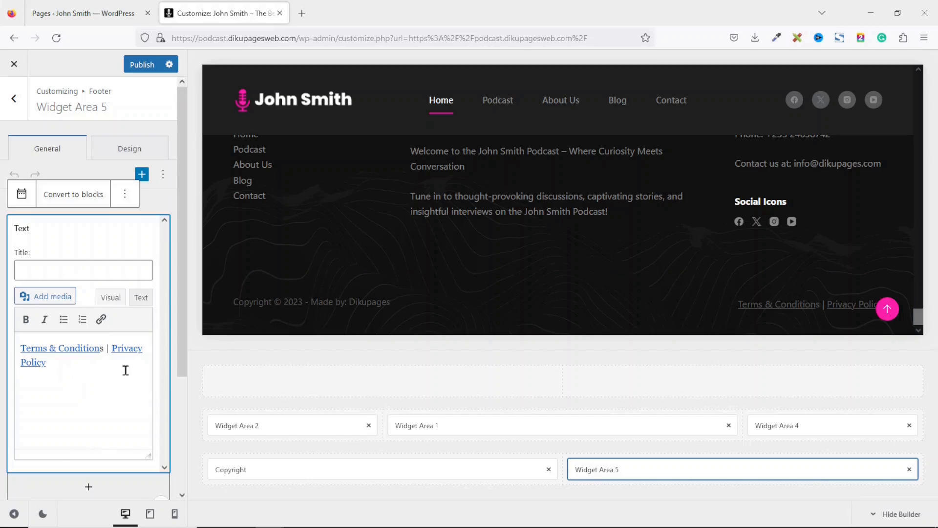
click(140, 298)
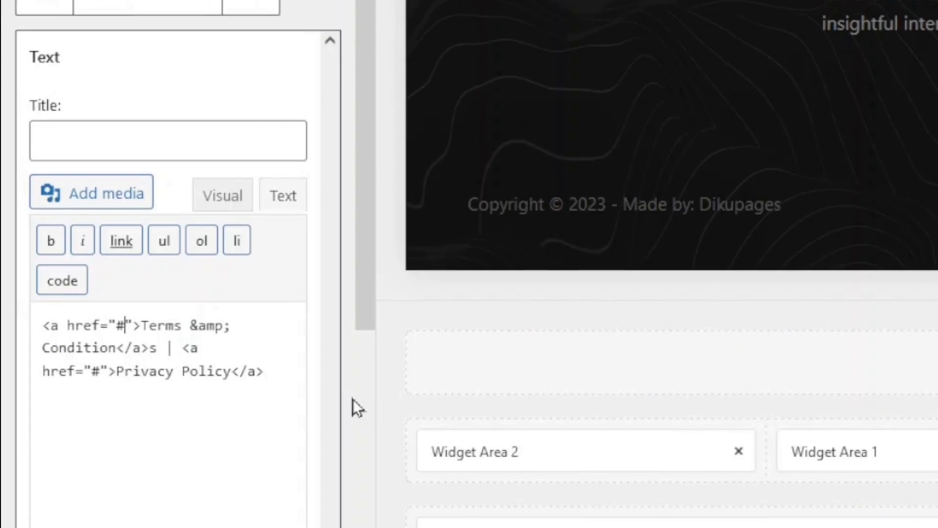
key(BackSpace)
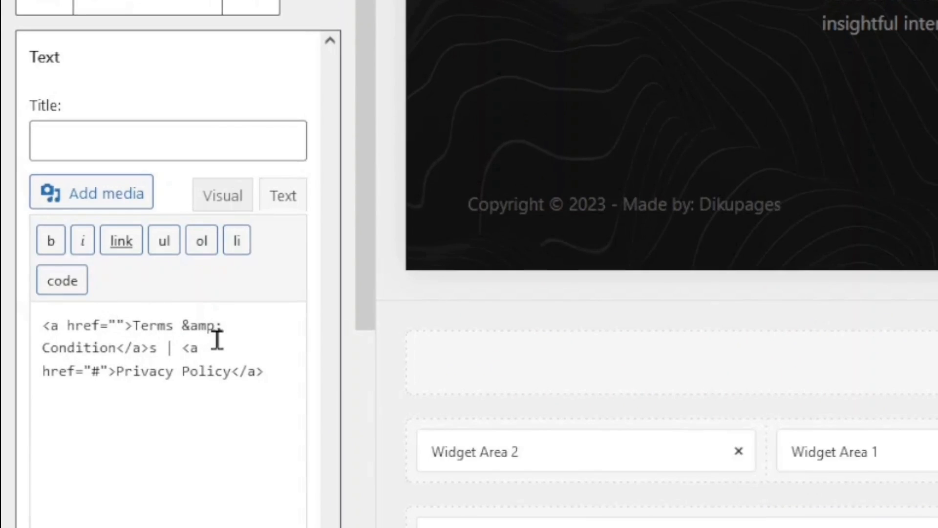
text(https://podcast.dikupagesweb.com/terms-of-service/)
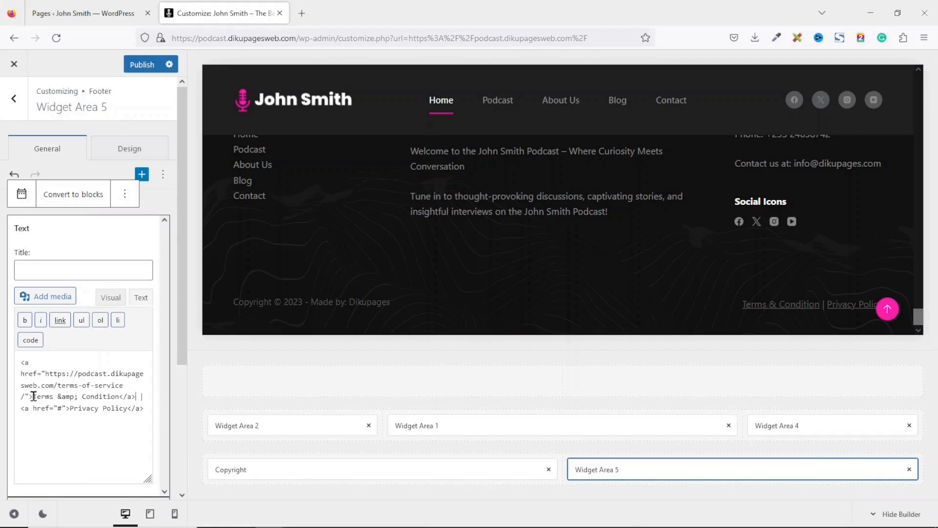
- Rename the link text from 'Terms & Condition' to 'Terms of Service'
drag(33, 396, 117, 400)
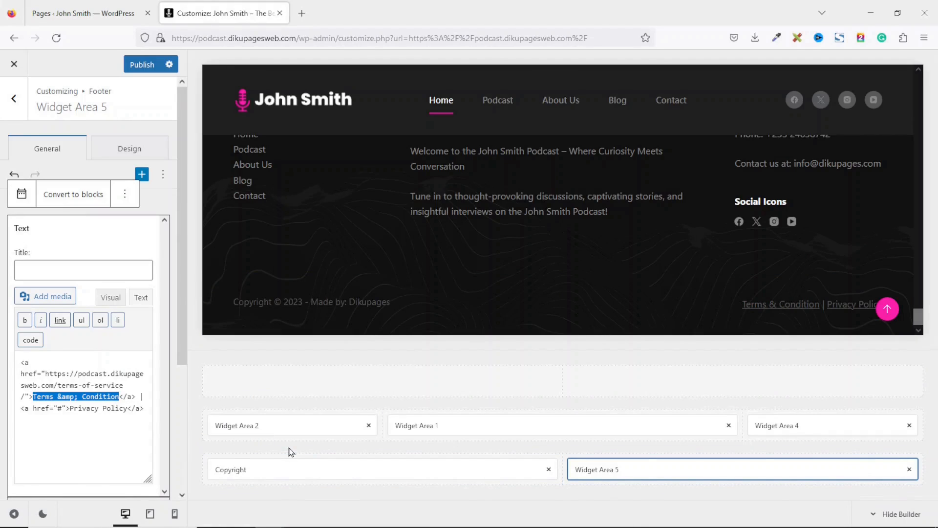
text(Terms of Service)
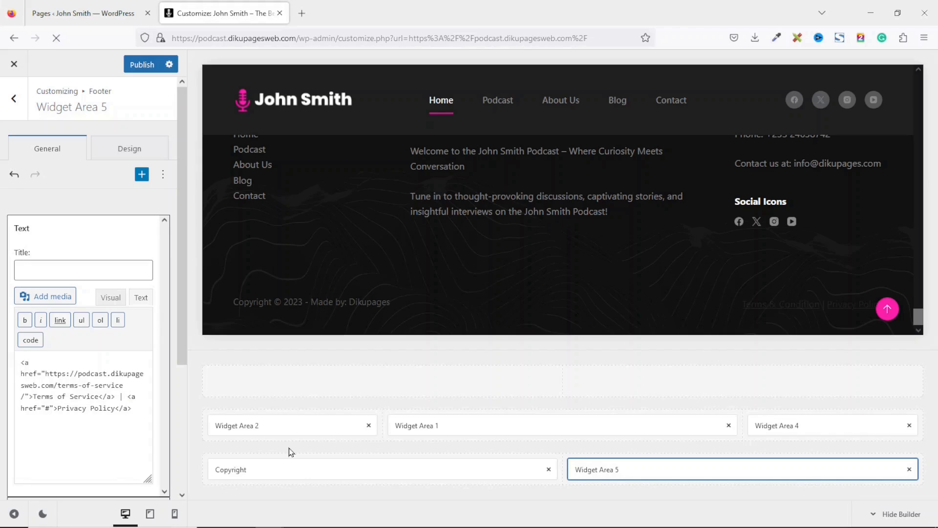
click(71, 18)
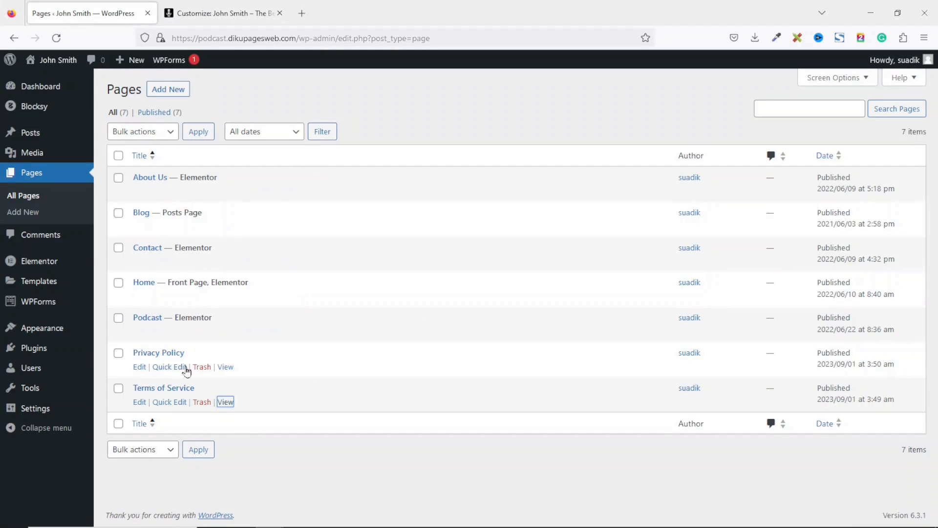
- Copy the Privacy Policy page's public URL
right_click(228, 368)
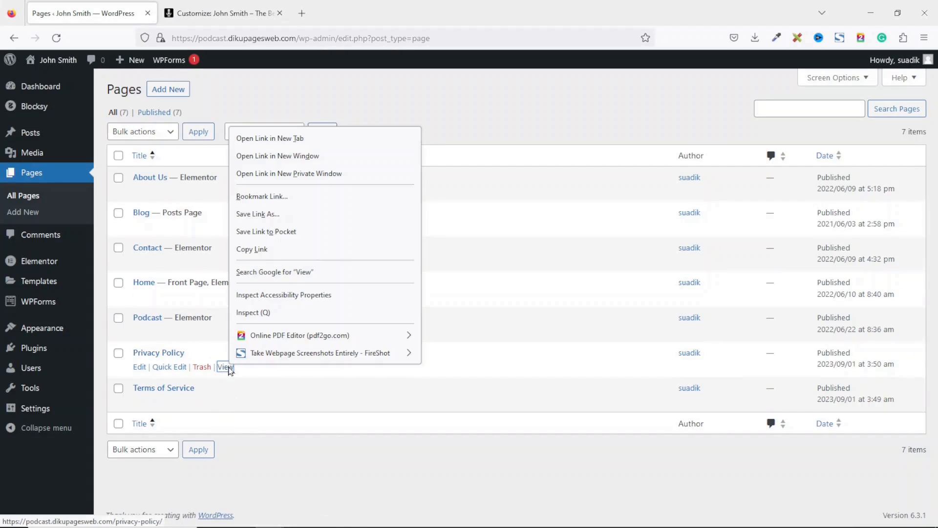
click(270, 249)
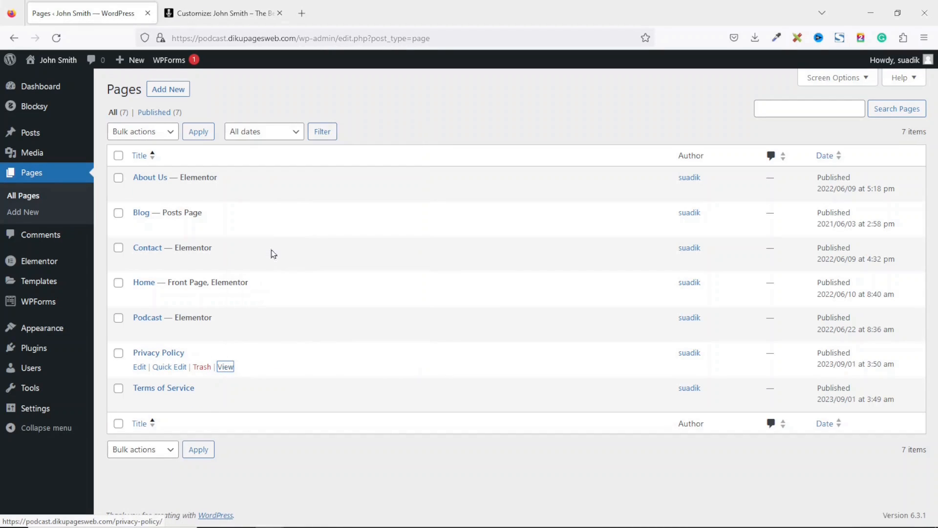
click(216, 11)
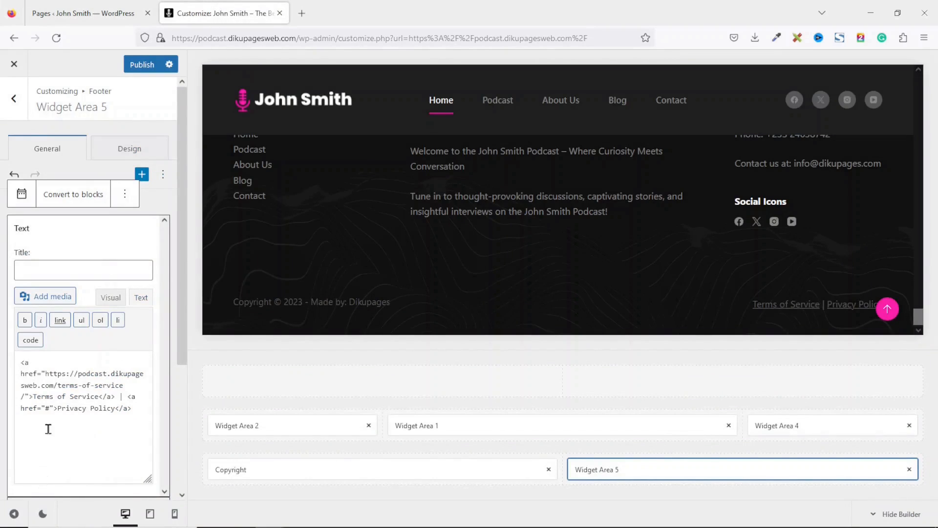
- Replace the Privacy Policy link's '#' href with that URL and publish the footer changes
drag(58, 408, 116, 408)
click(50, 410)
mouse_move(121, 524)
key(BackSpace)
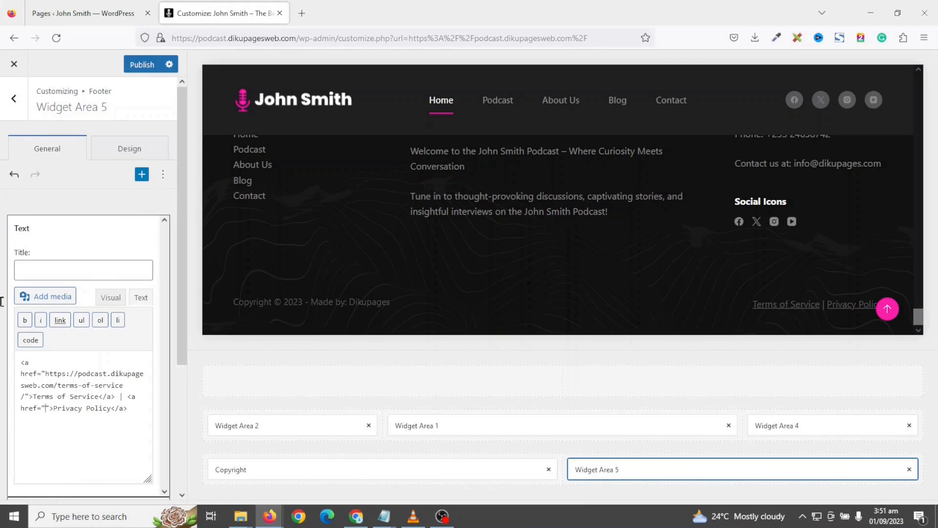
key(ctrl+v)
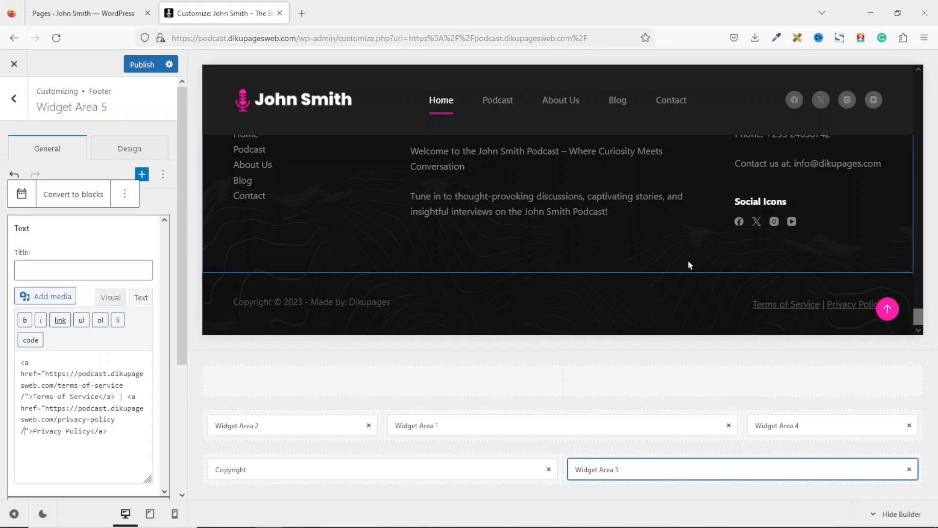
click(142, 65)
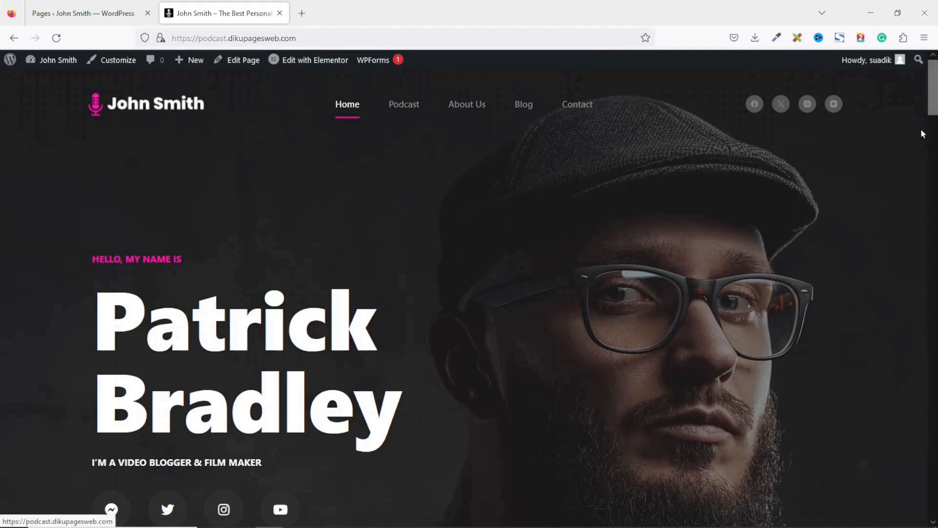
- Scroll the live home page down to the footer's legal links, then back to the top
scroll(469, 294, down, 5)
scroll(469, 293, down, 15)
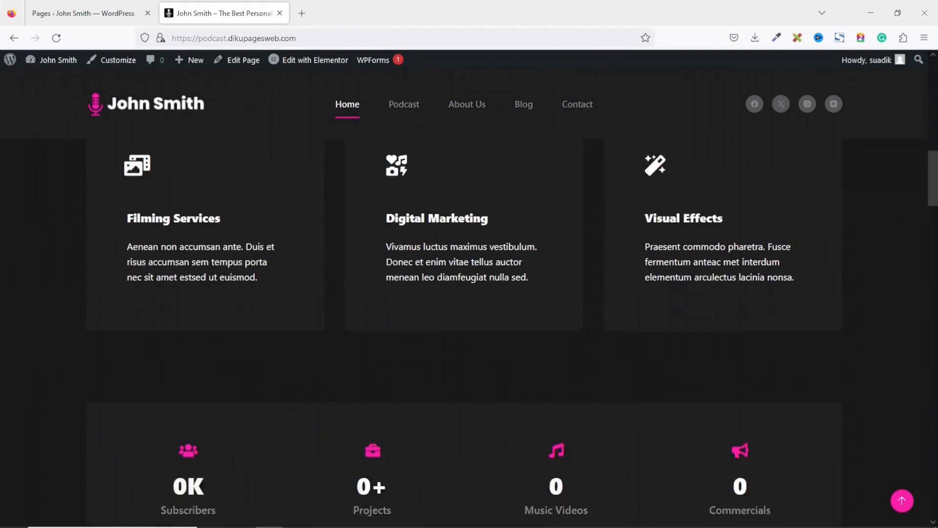
scroll(469, 293, down, 10)
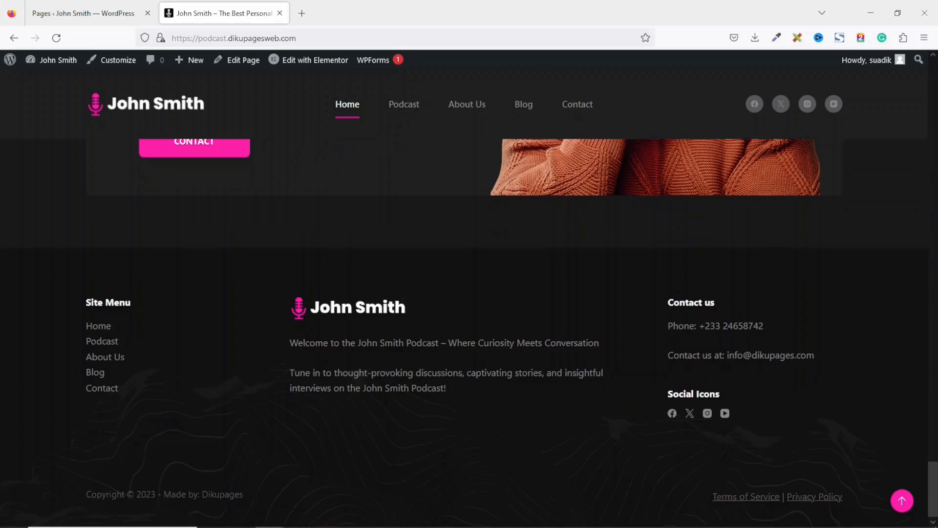
drag(933, 489, 913, 46)
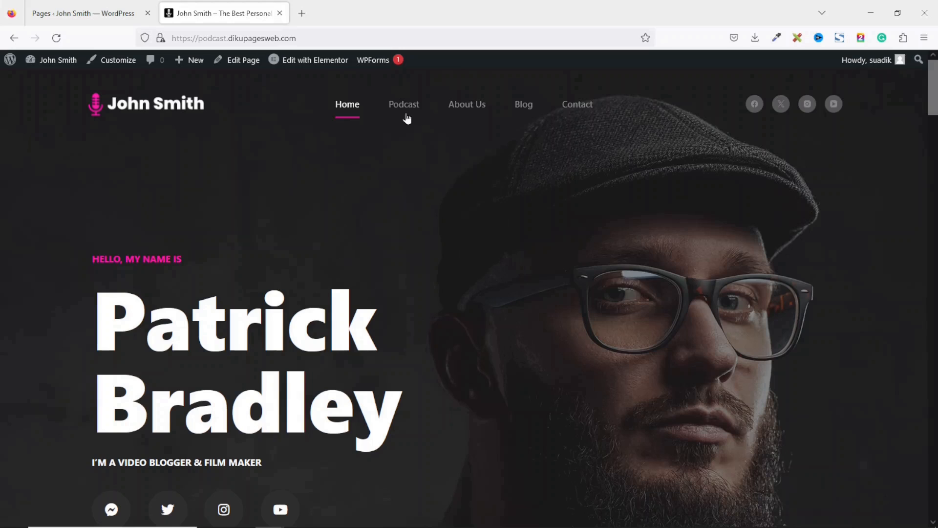
- Recreate the missing Elementor kit in Tools, save, and reopen Home in Elementor
click(308, 60)
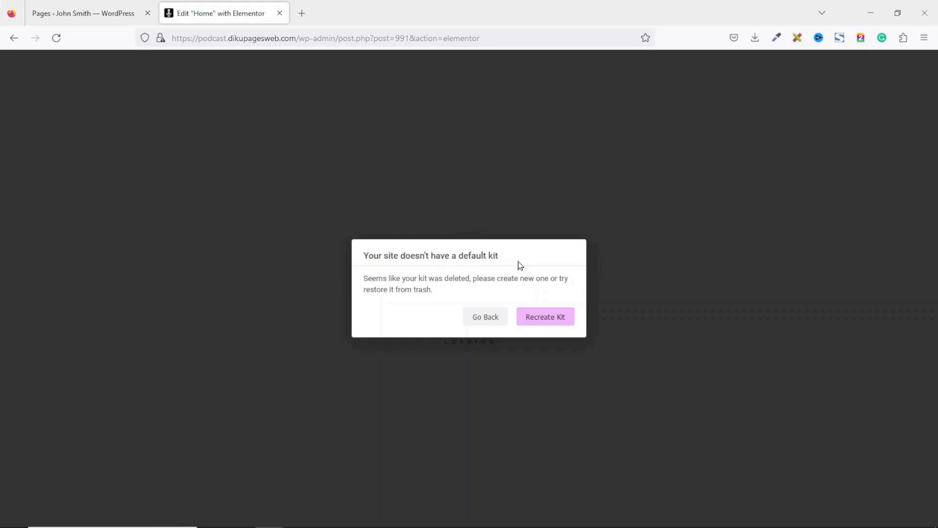
click(551, 324)
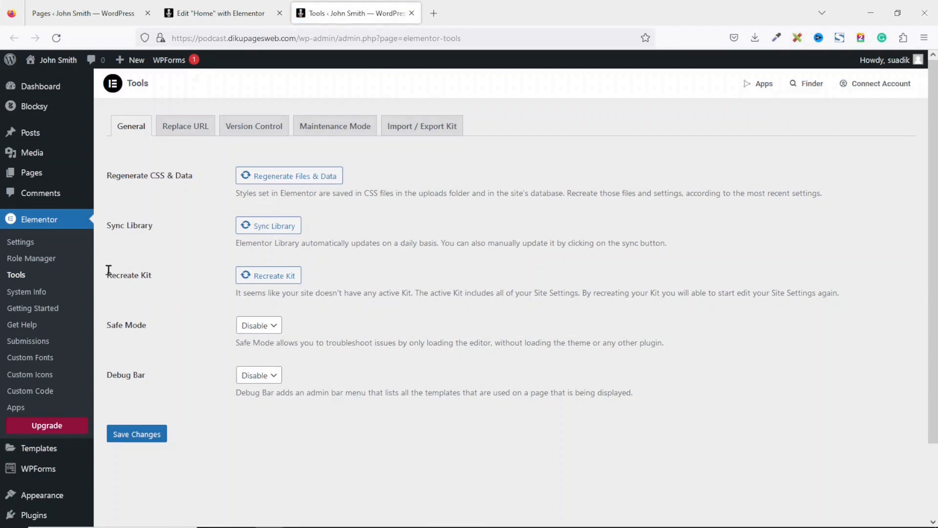
drag(108, 271, 166, 278)
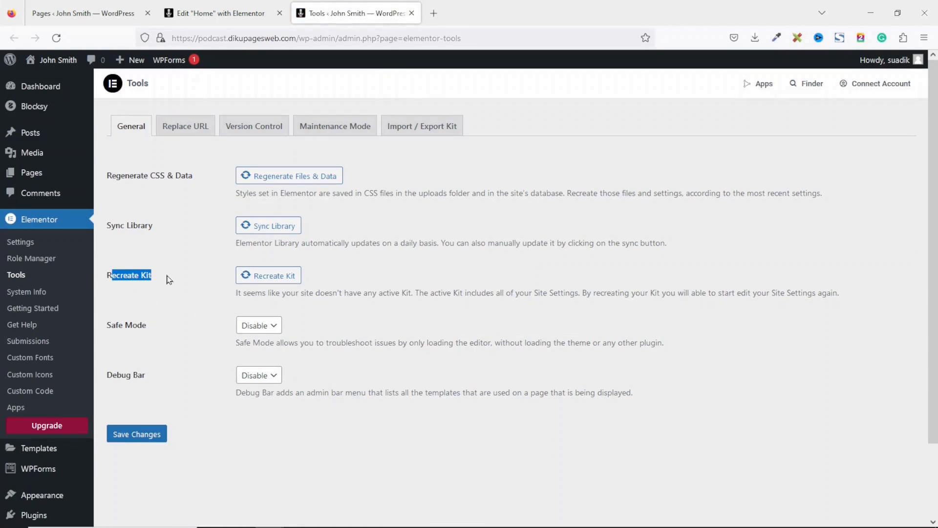
click(276, 280)
click(137, 434)
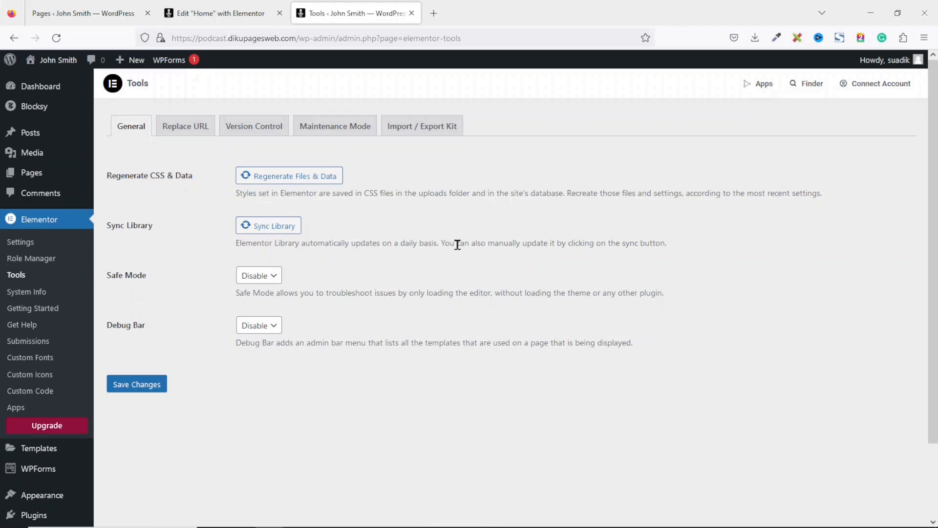
click(412, 14)
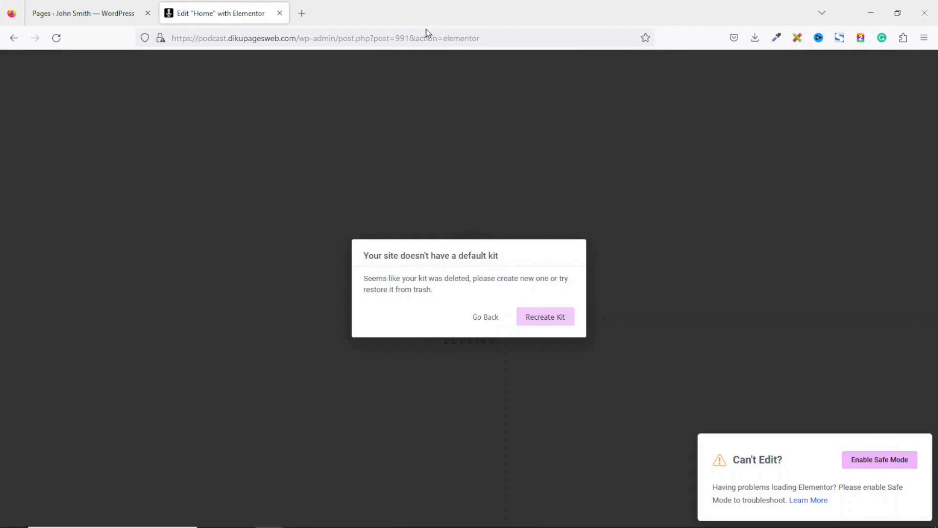
click(483, 317)
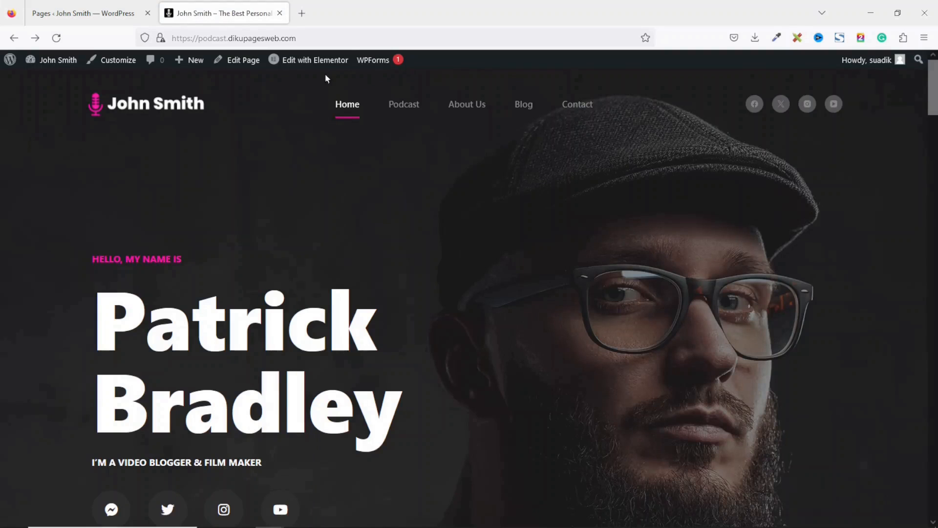
click(314, 59)
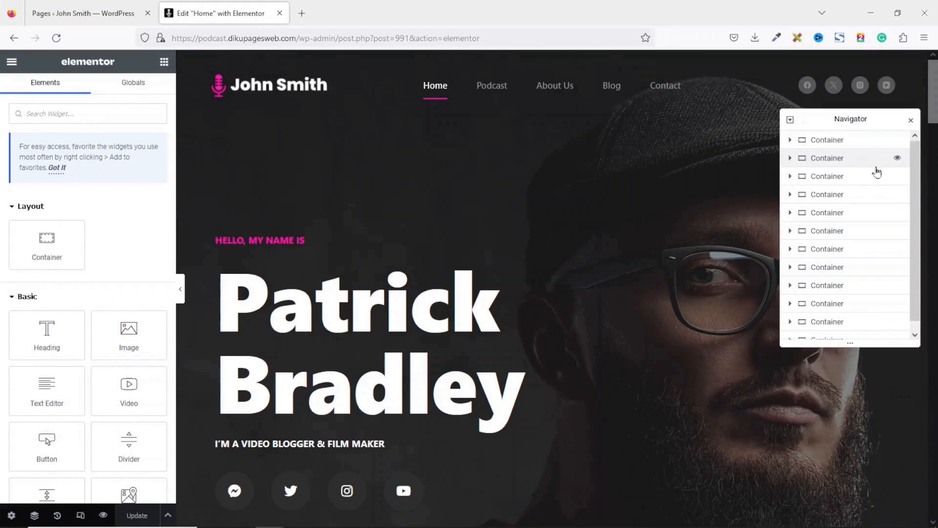
- Upload Hero.jpg and set it as the hero container's background image
click(911, 122)
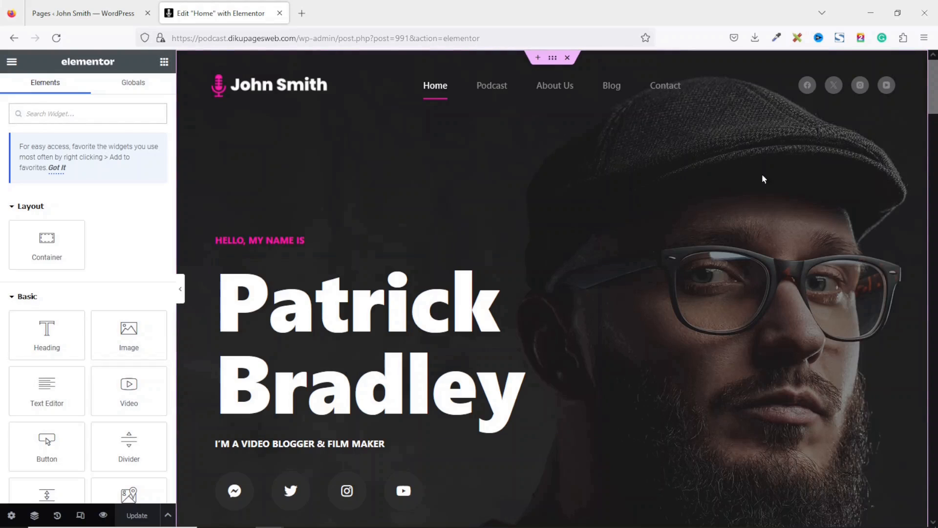
right_click(613, 164)
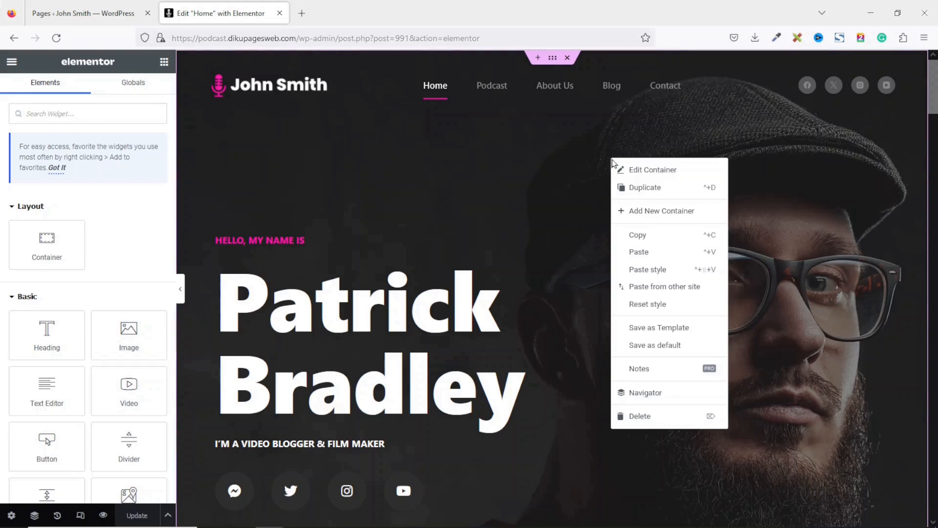
click(665, 171)
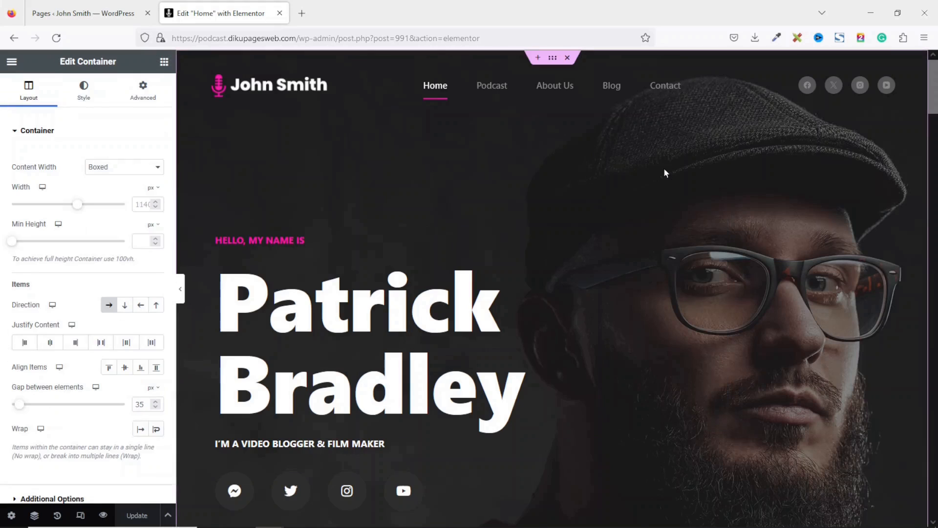
click(84, 93)
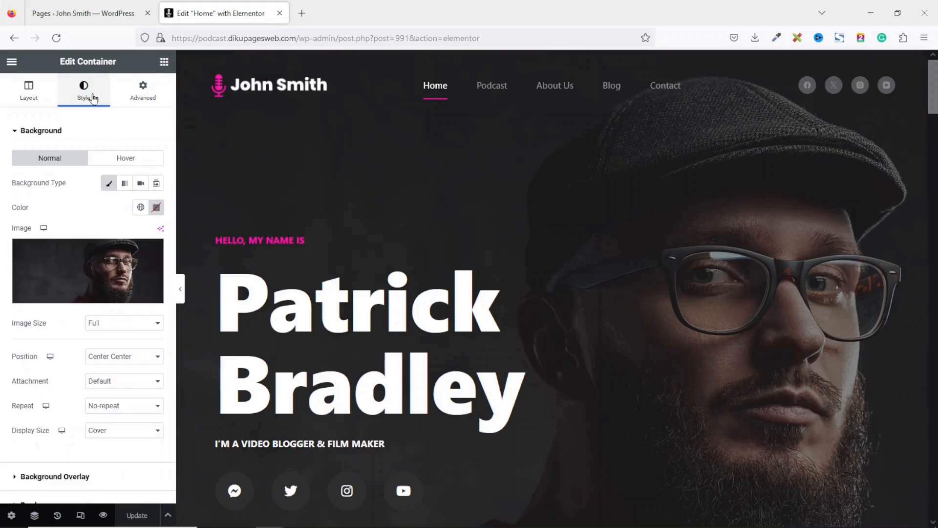
click(83, 283)
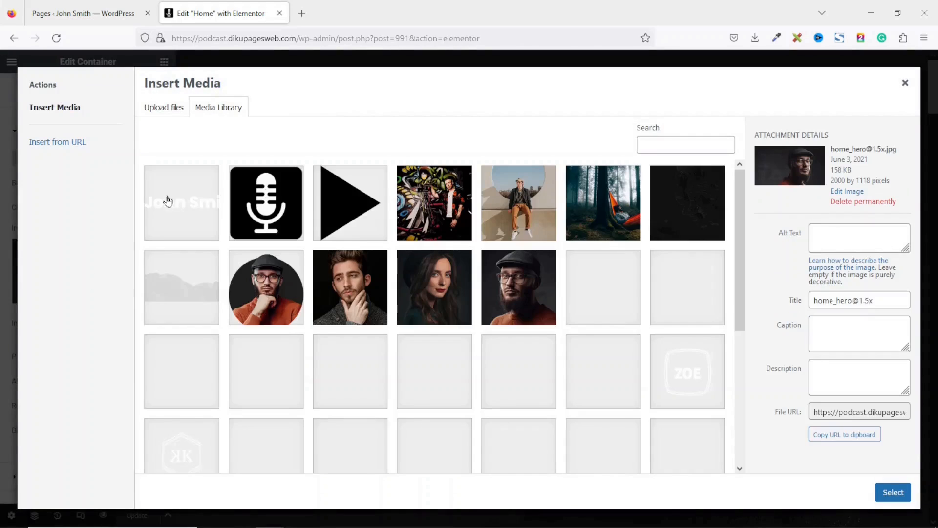
click(170, 111)
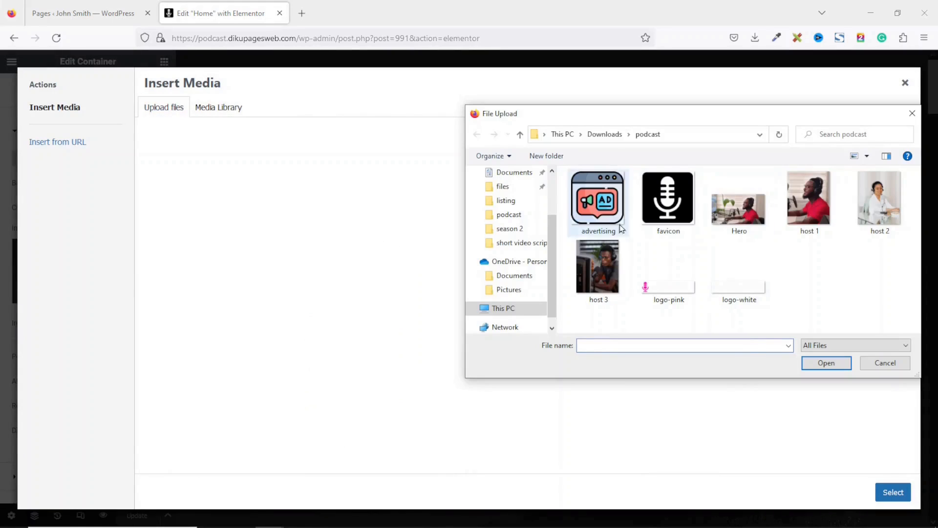
click(731, 211)
click(826, 363)
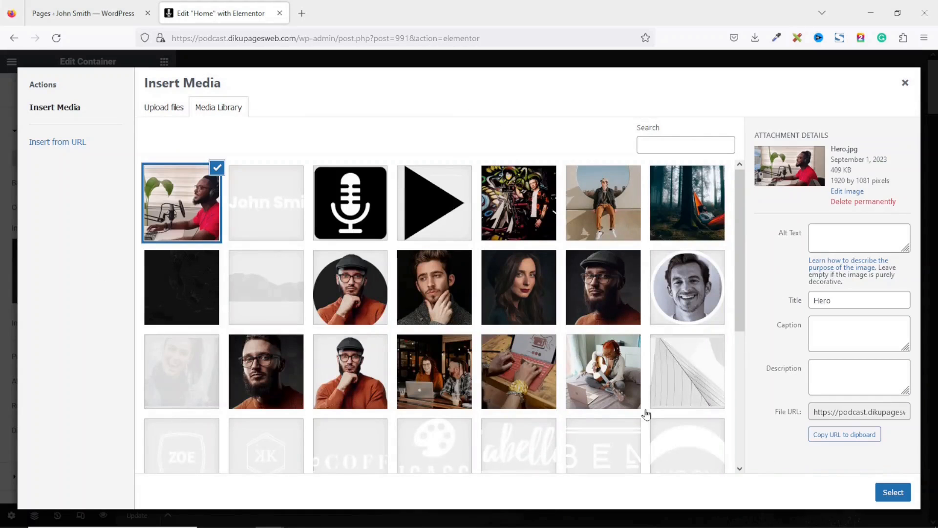
click(894, 493)
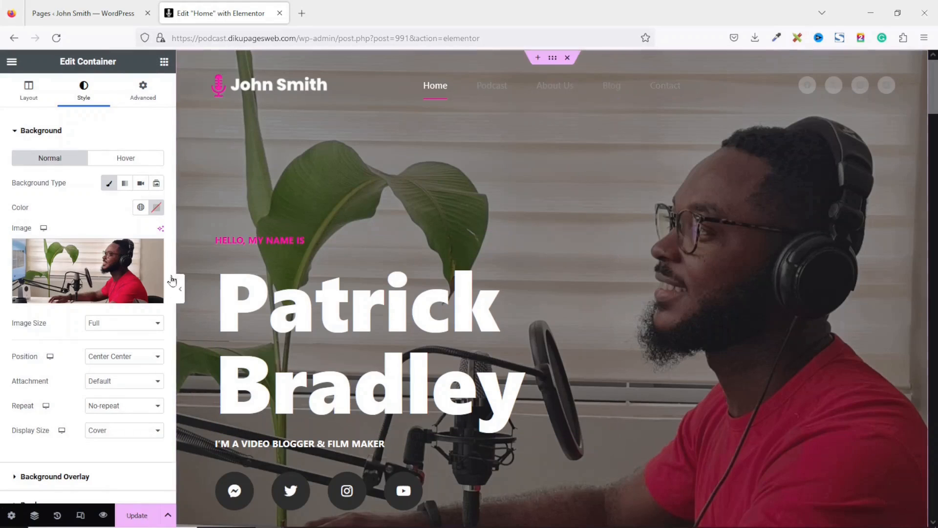
click(57, 477)
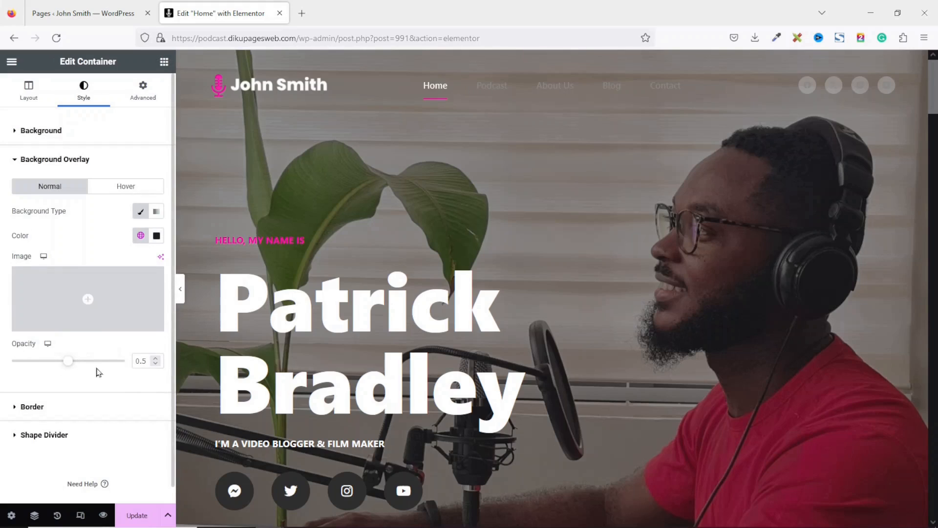
- Drag the hero background overlay opacity from 0.5 up to 0.88
drag(63, 365, 111, 362)
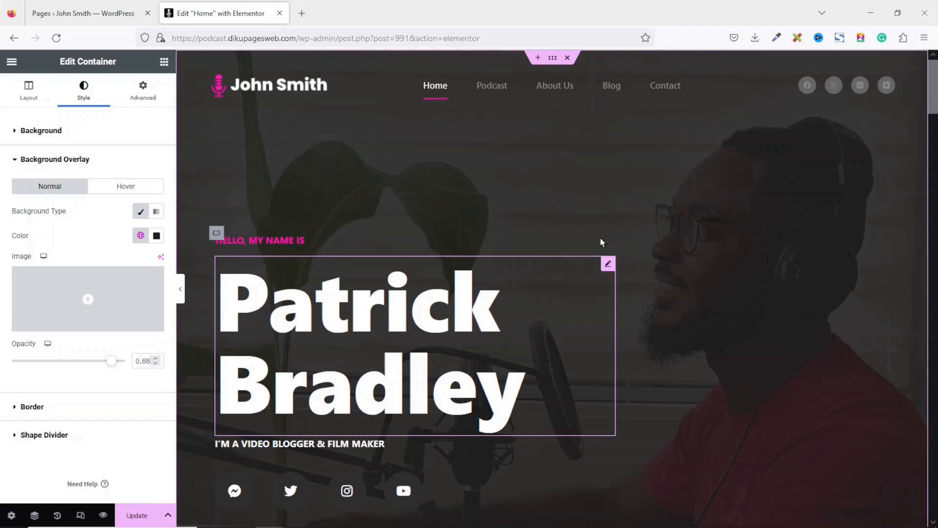
click(318, 241)
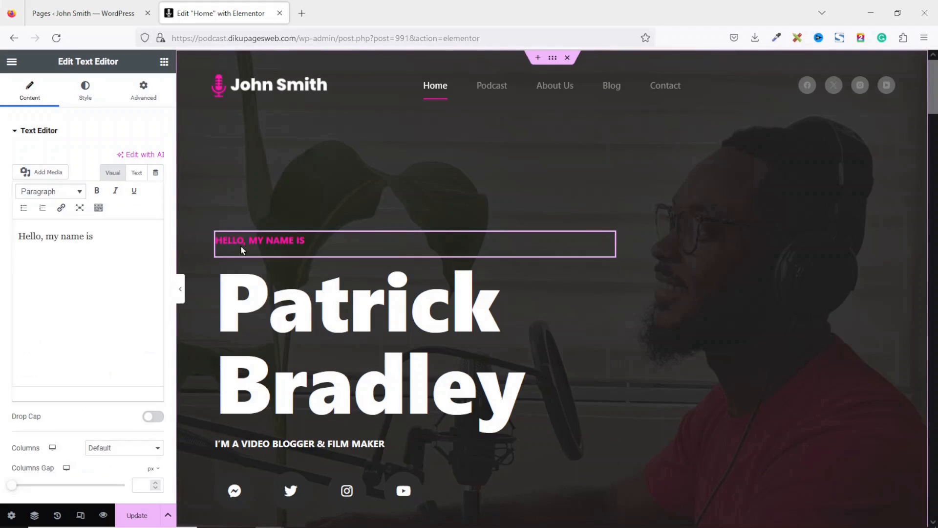
- Replace the hero's name heading with the host's full name
click(323, 311)
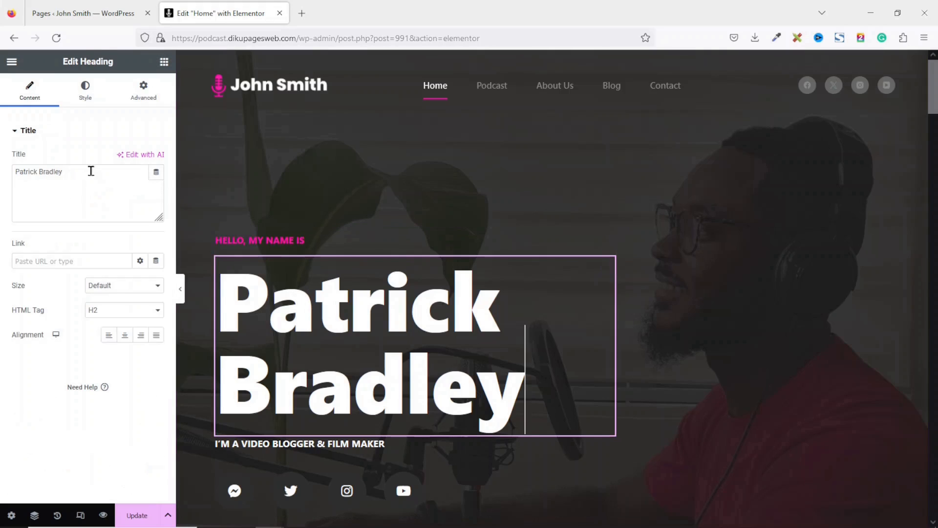
drag(91, 170, 2, 163)
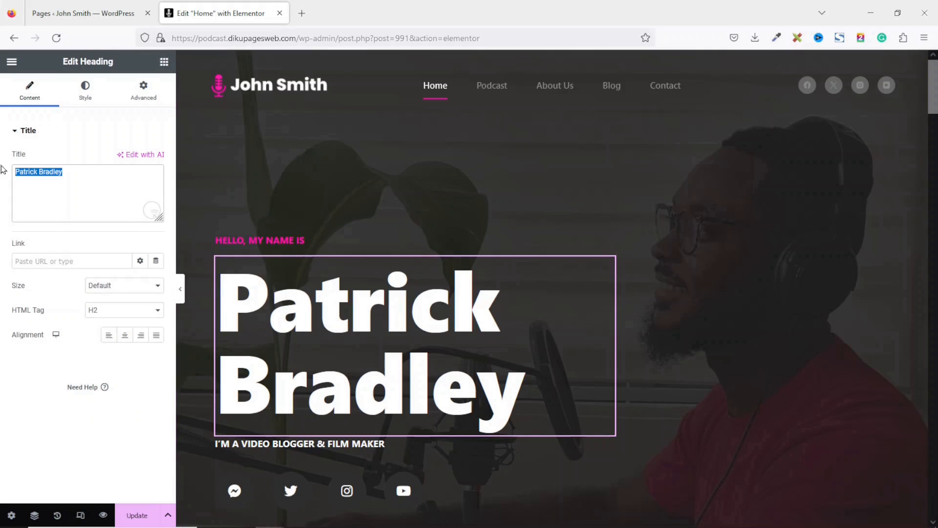
text(Jo)
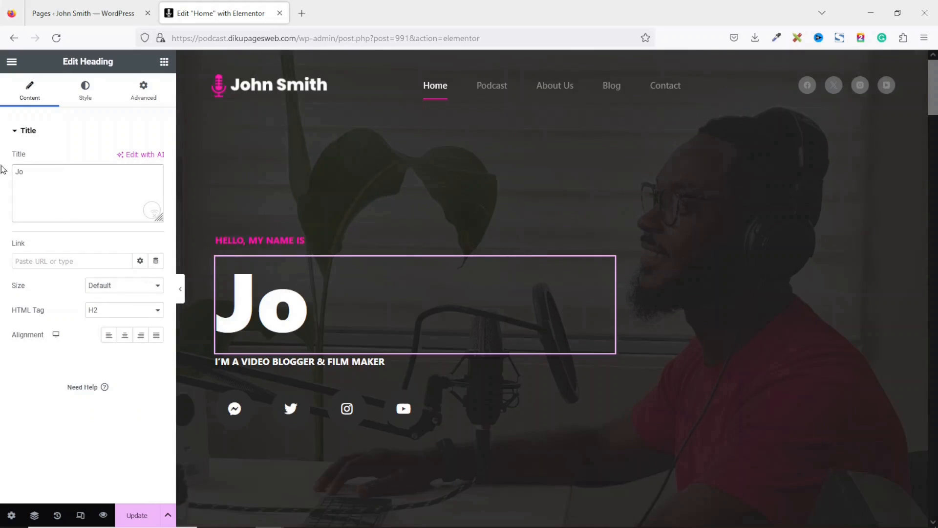
text(hn Smith)
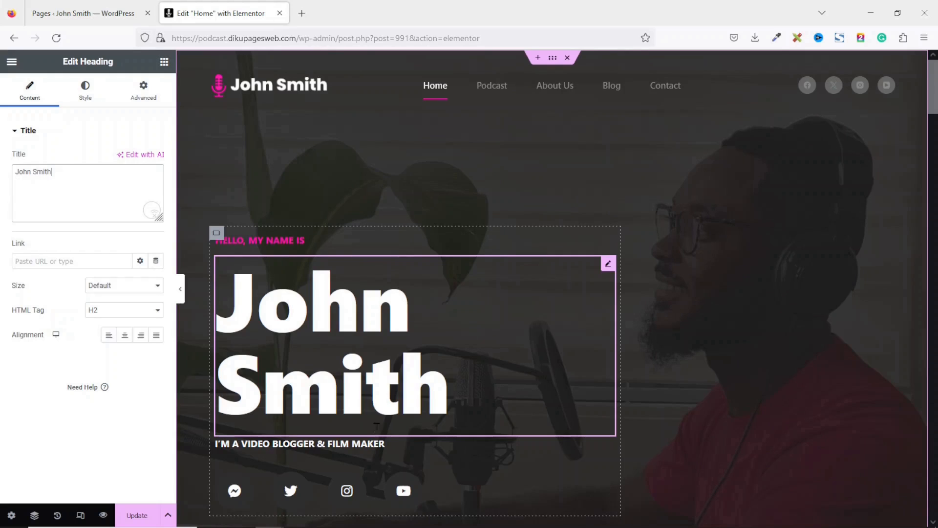
- Replace the tagline with the 'Tune in to thought-provoking discussions…' podcast blurb
click(326, 457)
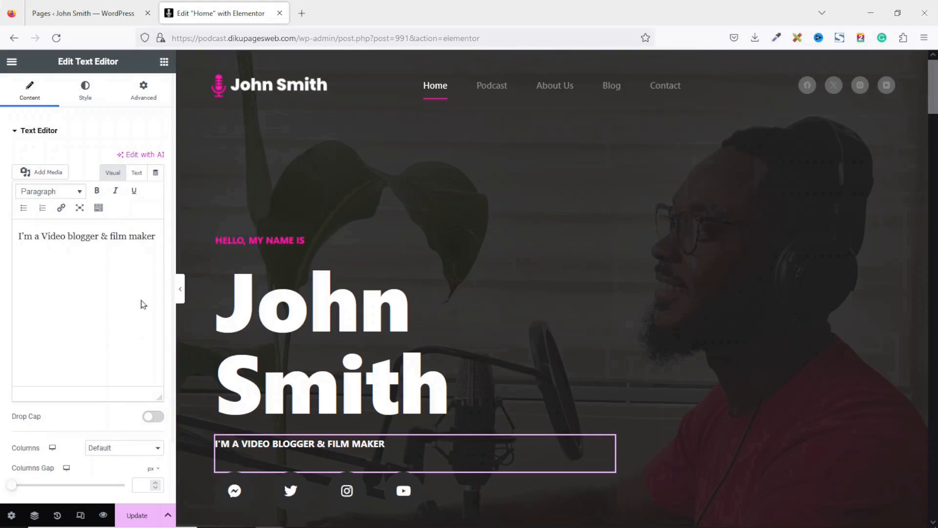
drag(158, 237, 2, 246)
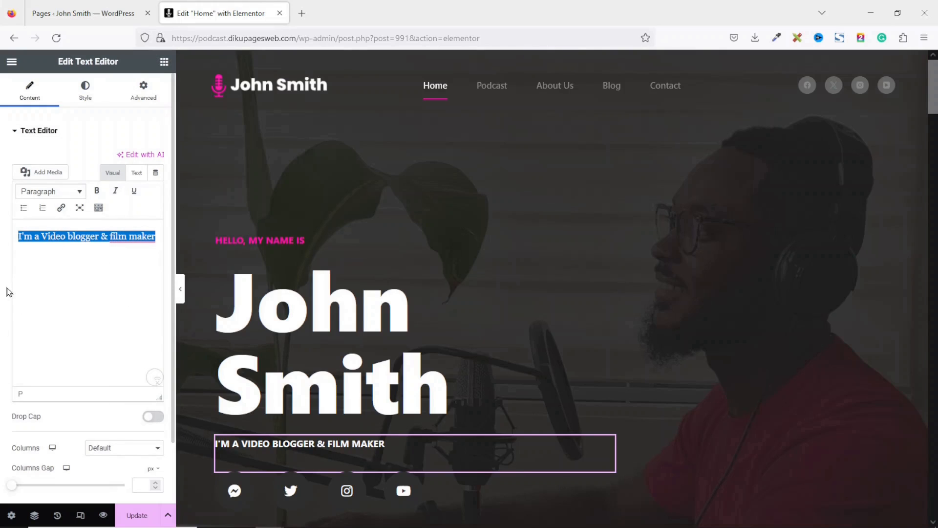
text(🎧 Tune in to thought-provoking discussions, captivating stories, and insightful interviews on the John Smith Podcast! 🎙)
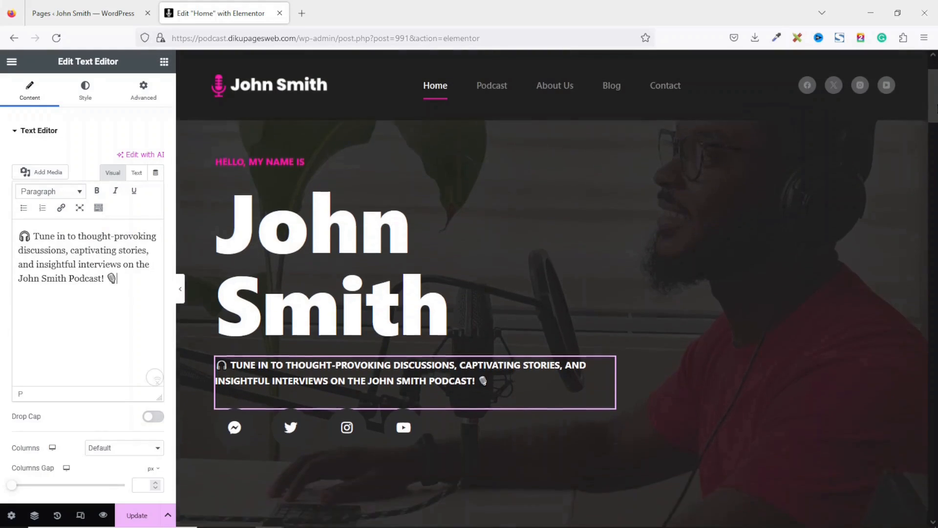
drag(936, 105, 937, 112)
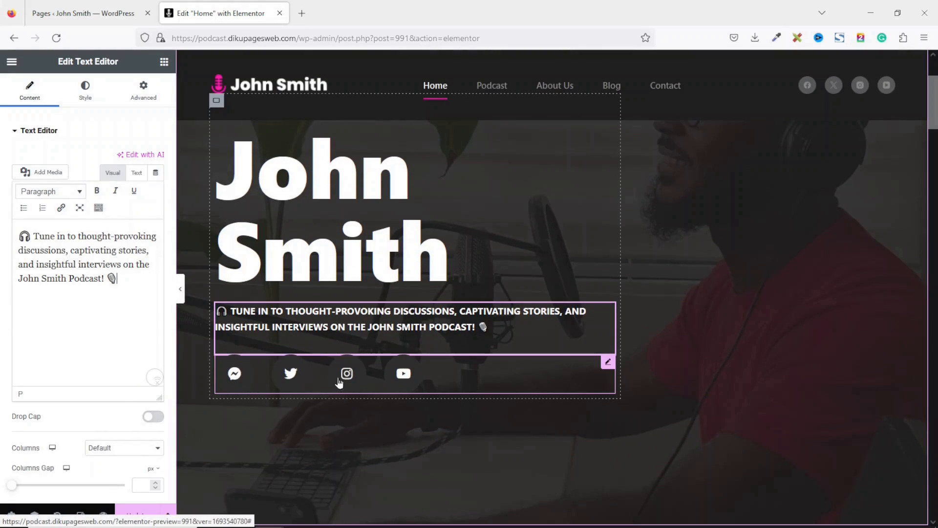
- Delete the social icons row and add a 'Listen Now' button below the podcast blurb
right_click(496, 371)
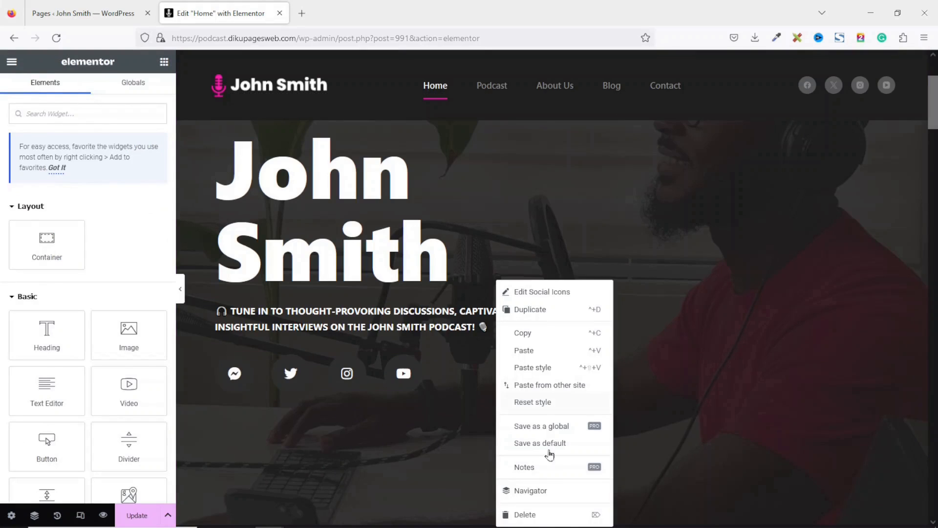
click(539, 517)
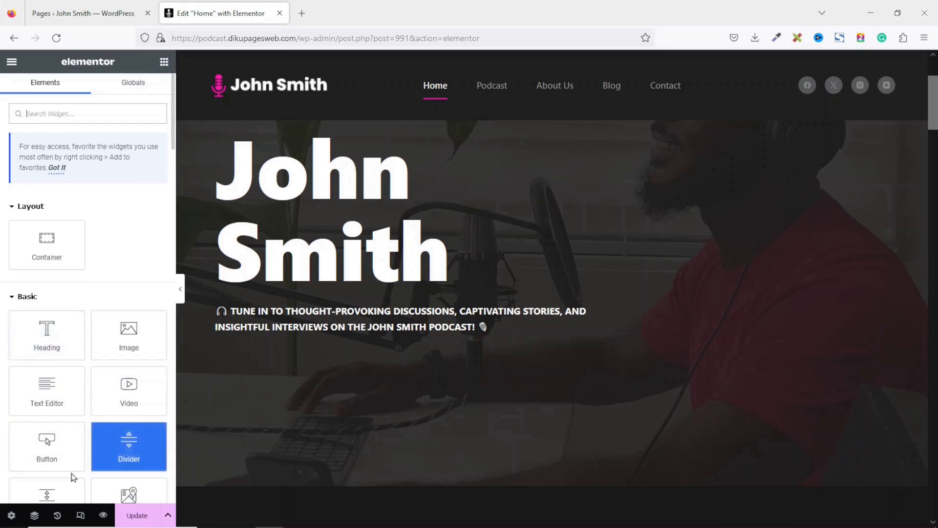
drag(47, 445, 358, 344)
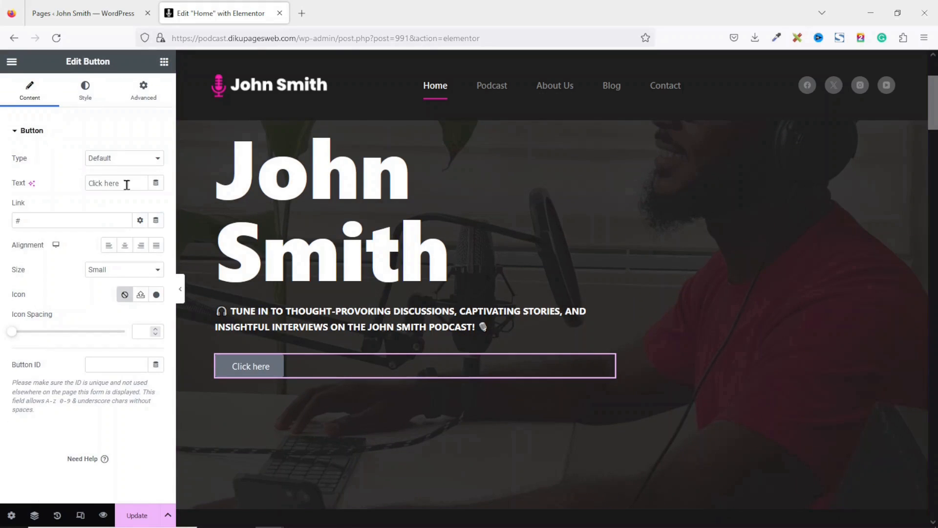
drag(138, 182, 49, 183)
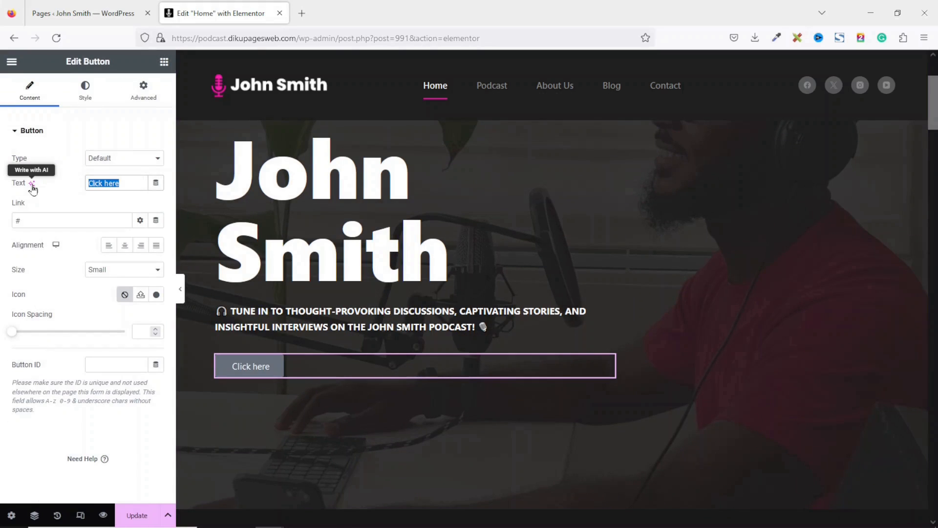
text(L)
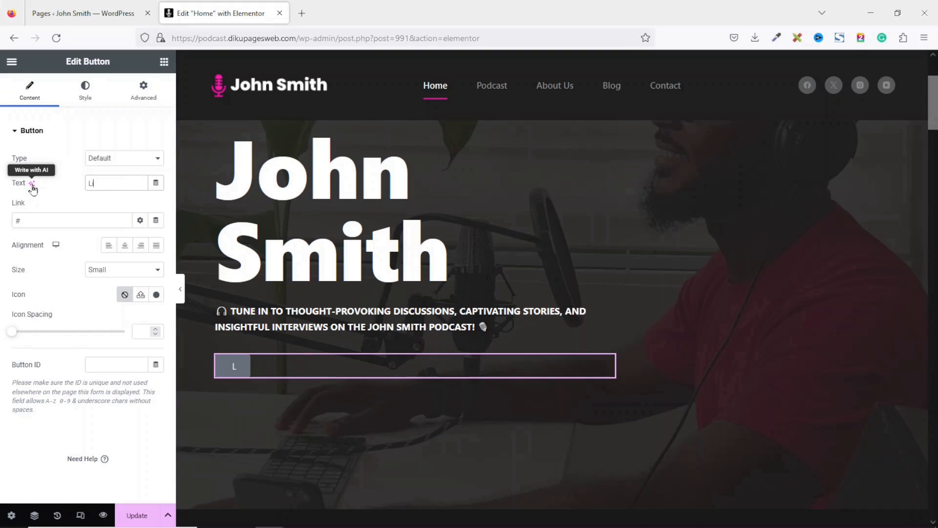
text(isten Now)
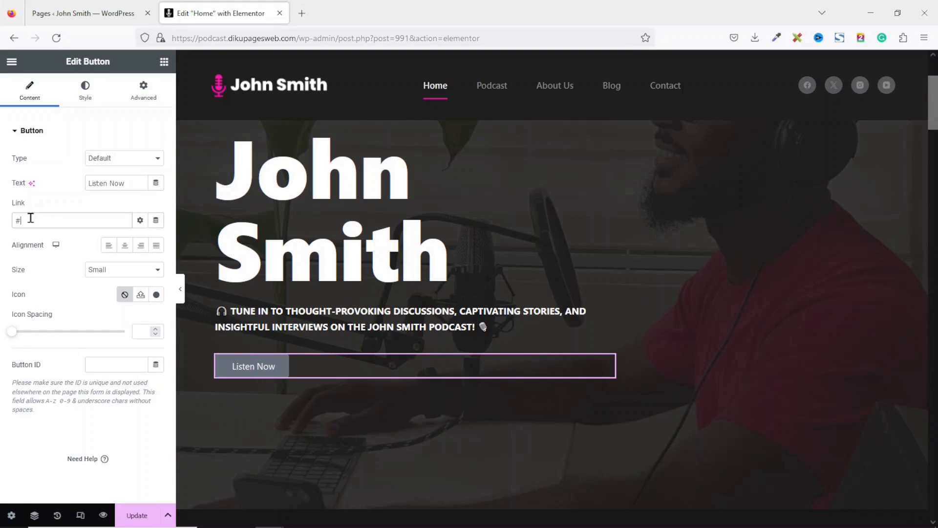
- Change the Listen Now button's link from '#' to the Podcast page
drag(31, 218, 1, 218)
key(BackSpace)
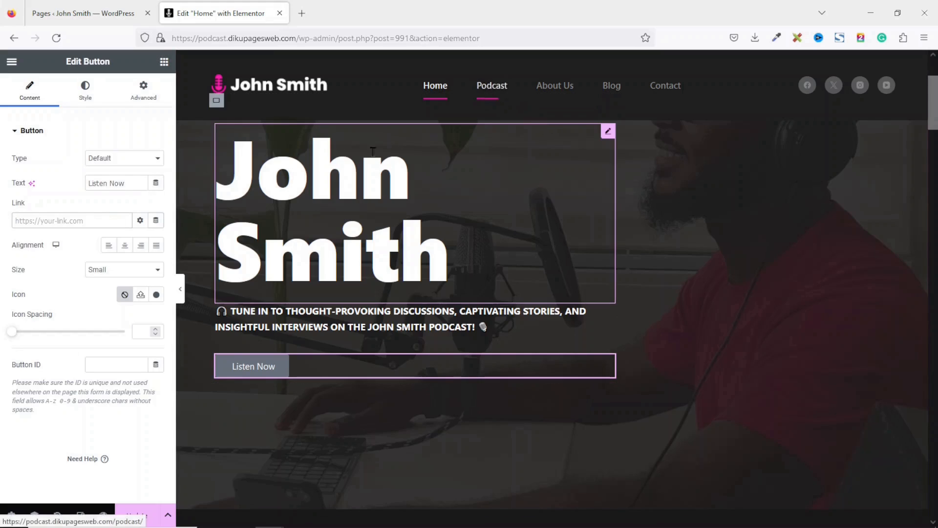
text(p)
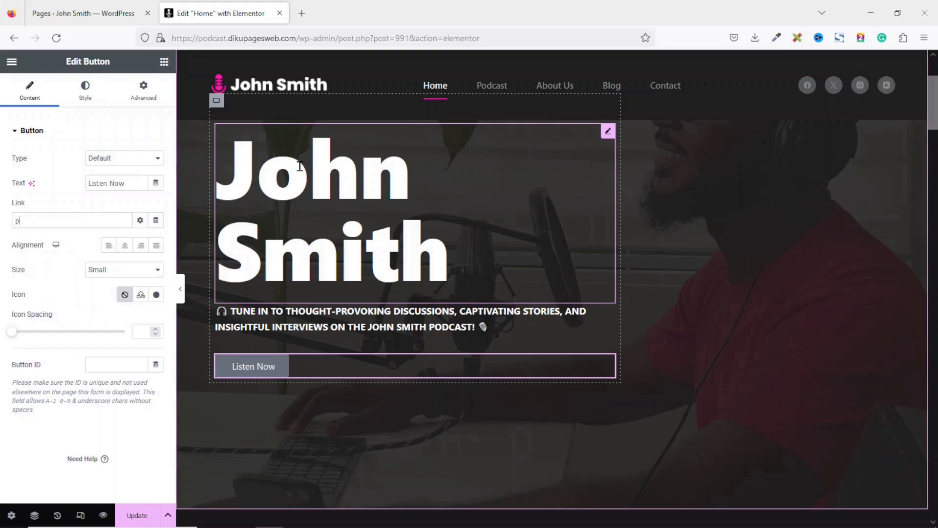
text(odcast)
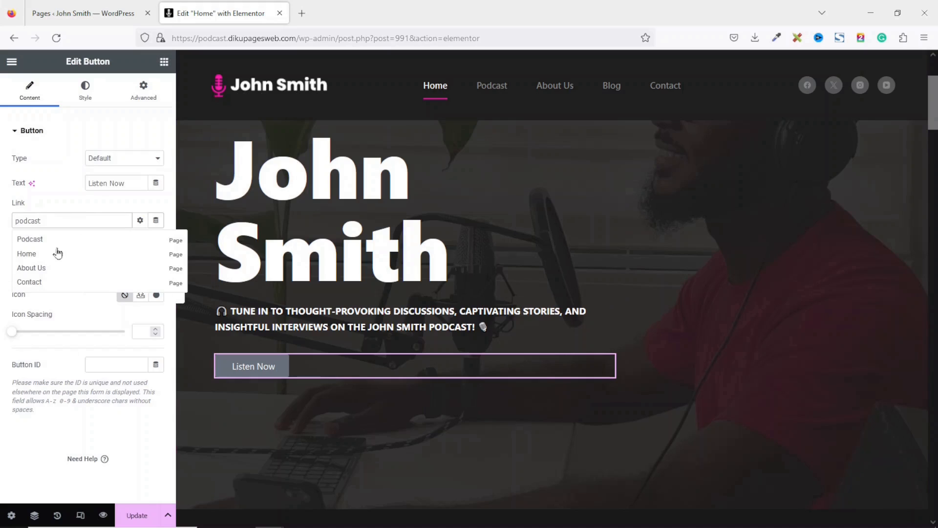
click(30, 239)
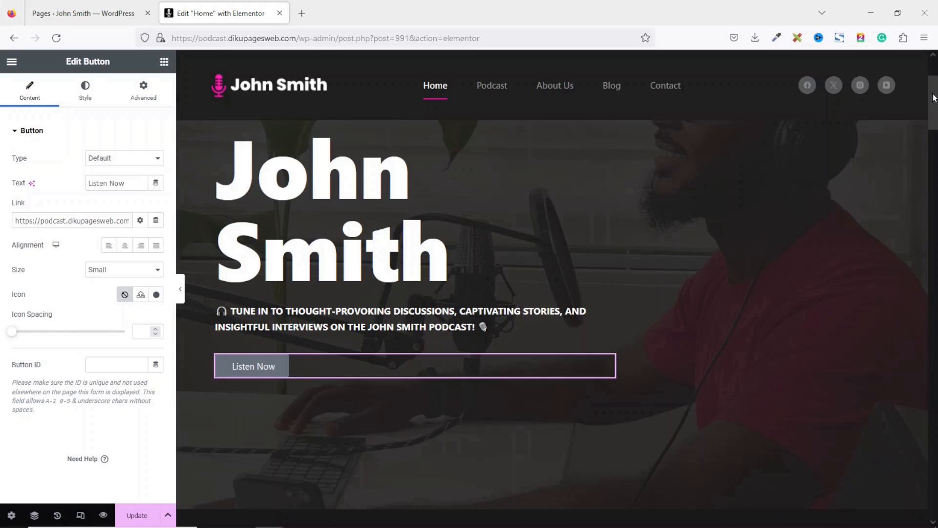
scroll(289, 374, down, 10)
scroll(274, 329, down, 15)
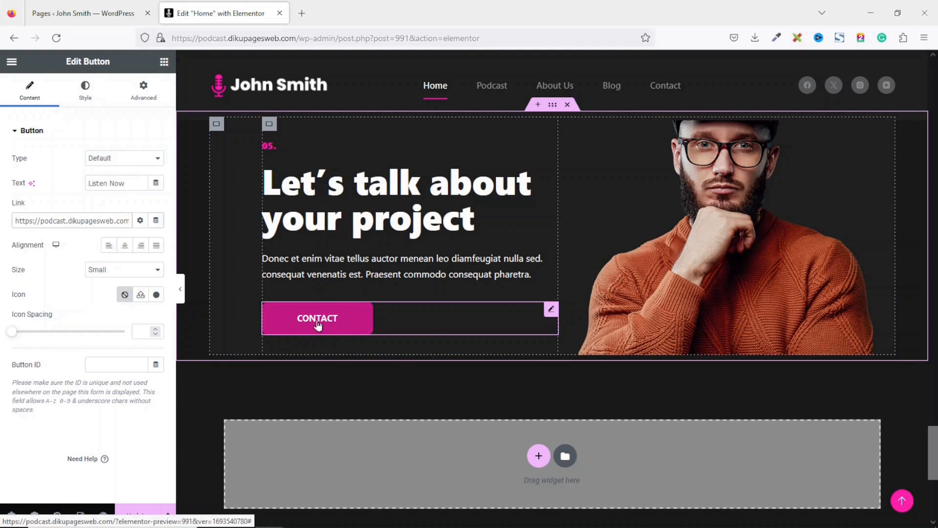
- Copy the CONTACT button and paste its pink style onto the Listen Now button
right_click(318, 325)
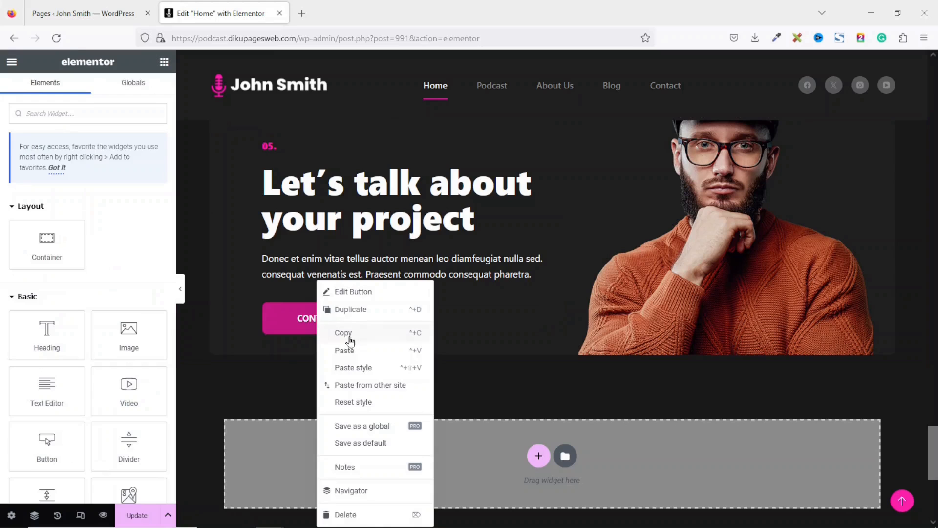
click(348, 334)
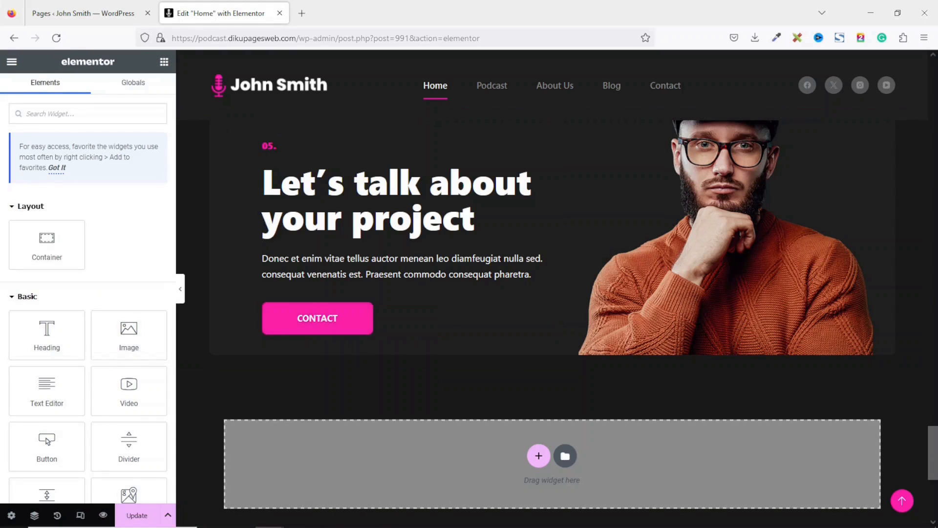
scroll(301, 331, up, 20)
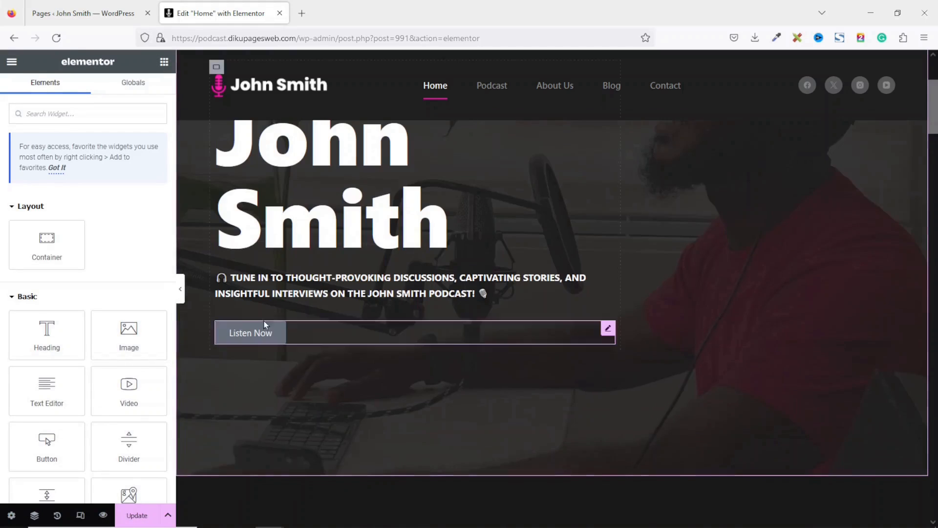
right_click(238, 338)
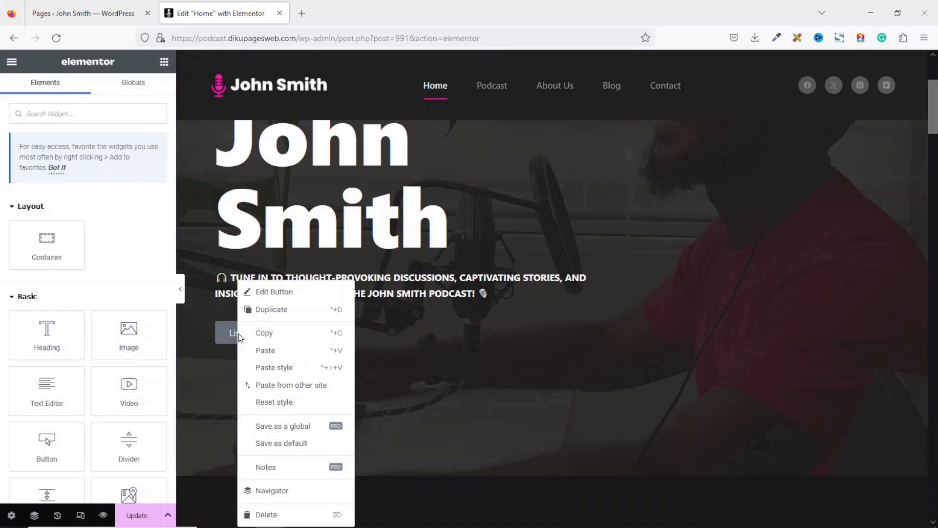
click(297, 368)
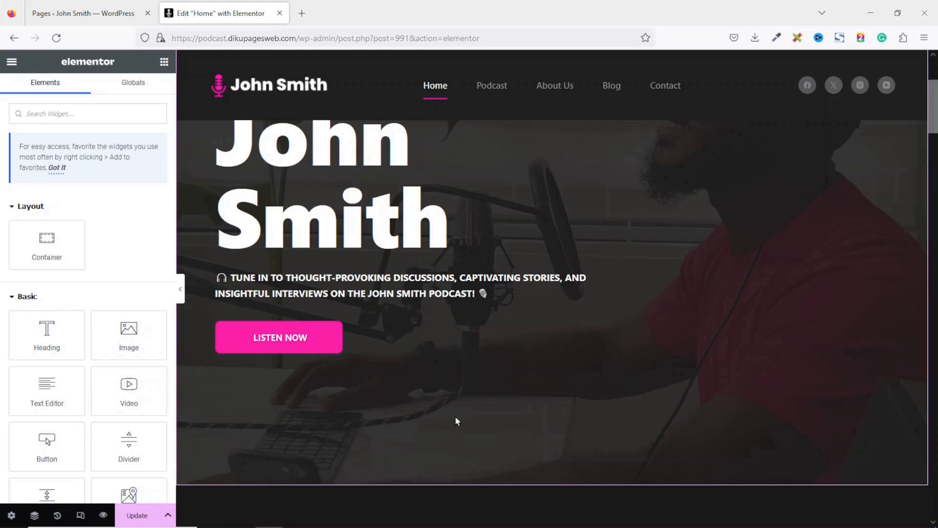
scroll(934, 84, up, 4)
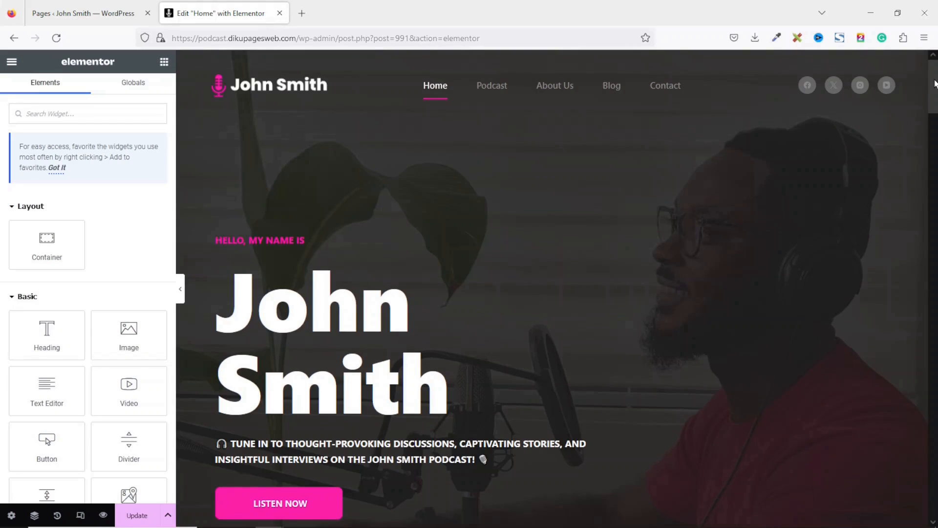
scroll(934, 84, down, 3)
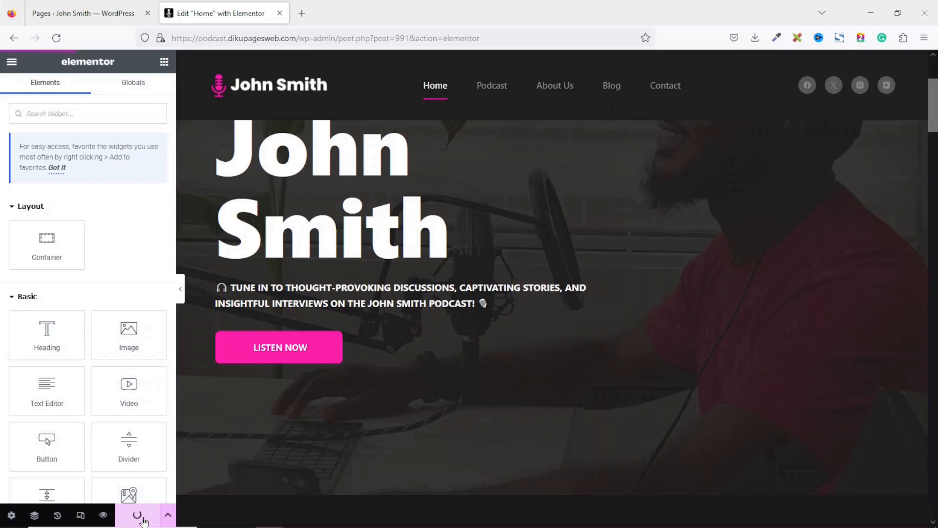
- Delete the row of service cards and the View All Services button
drag(934, 105, 934, 148)
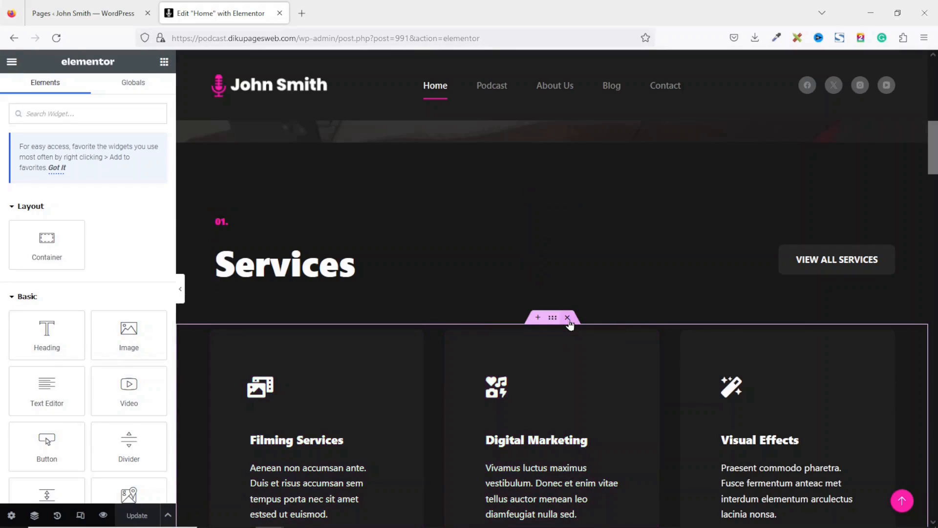
click(567, 318)
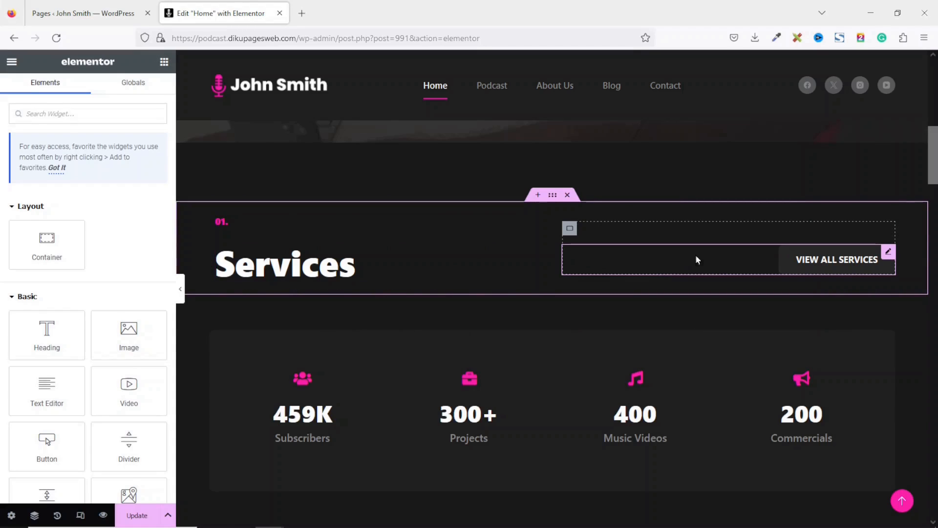
right_click(745, 254)
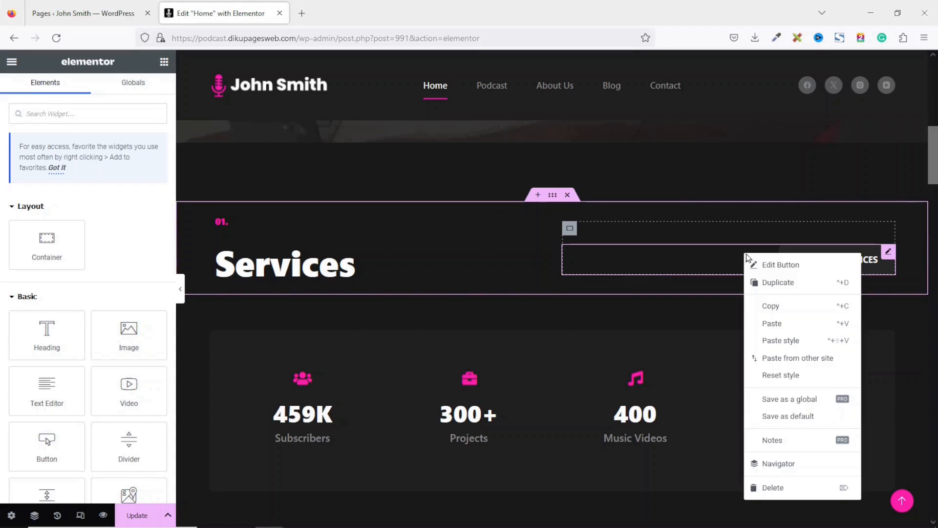
click(781, 488)
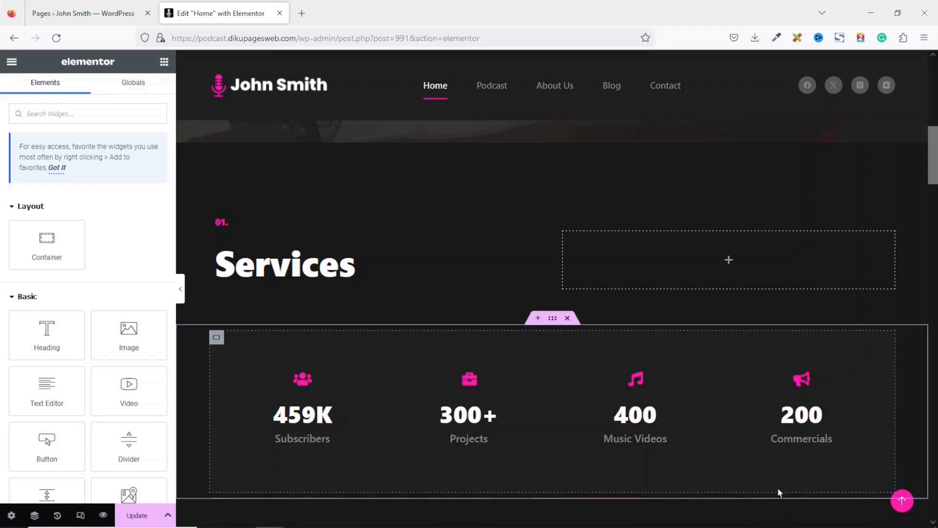
- Delete the Services heading and the 01. label, restoring the left column removed by mistake
right_click(282, 257)
click(313, 493)
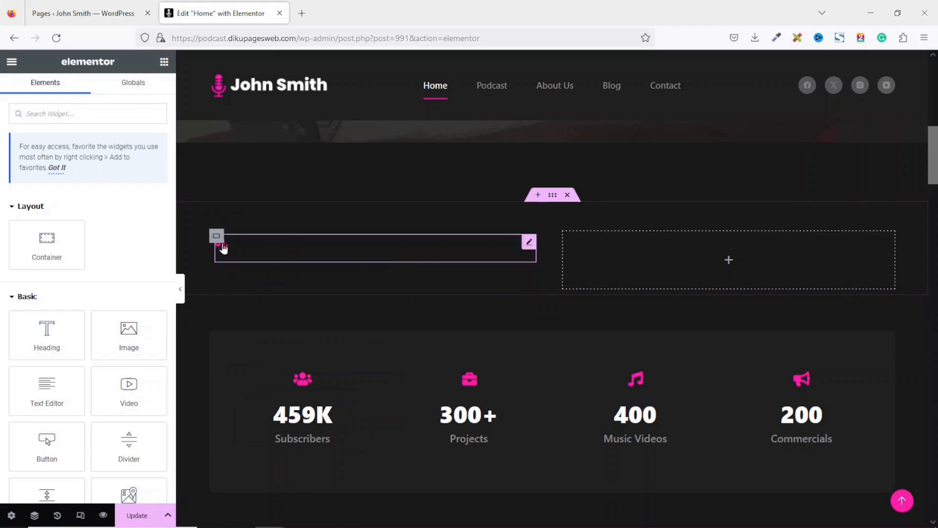
right_click(241, 247)
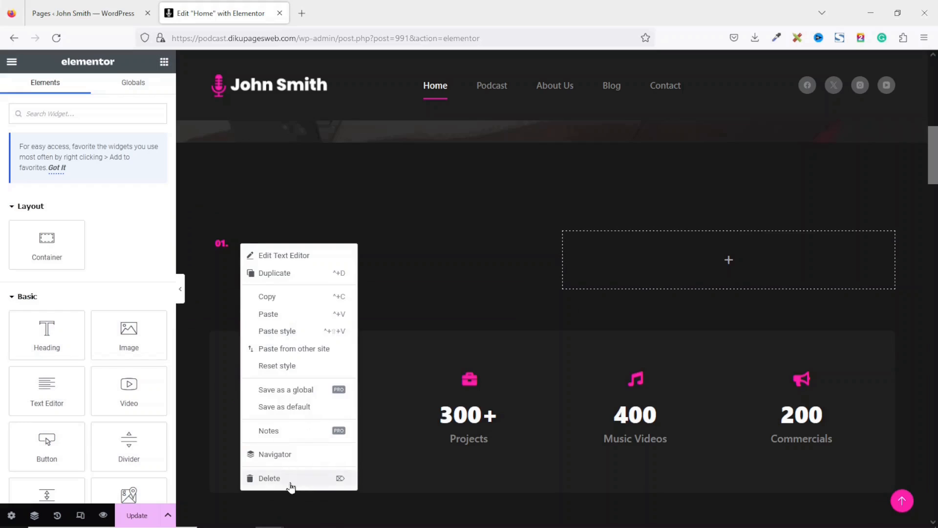
click(292, 483)
key(ctrl+z)
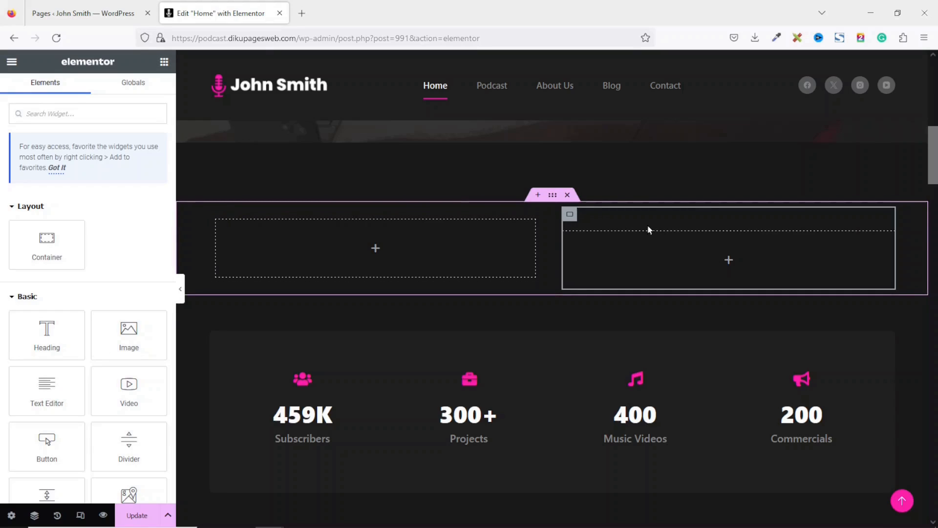
click(571, 218)
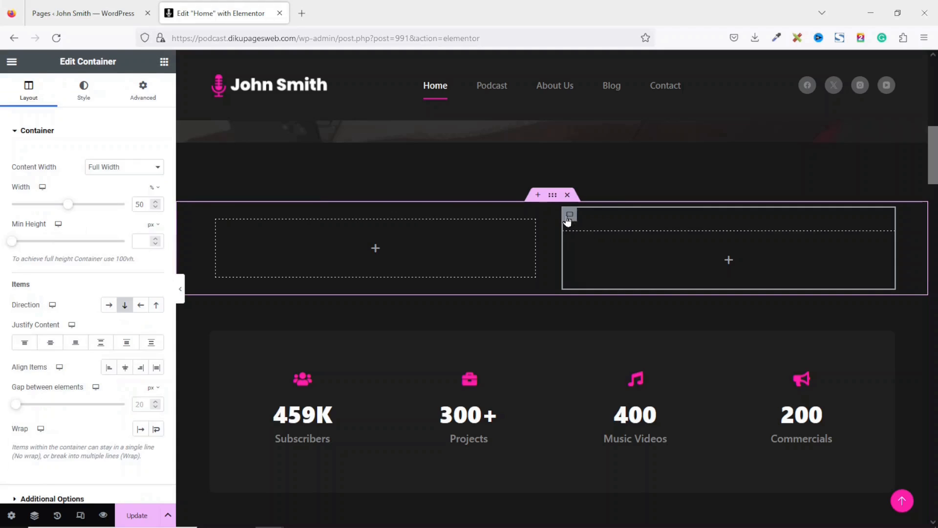
- Clear the right column's linked padding and drop a Heading widget into the left column
click(138, 95)
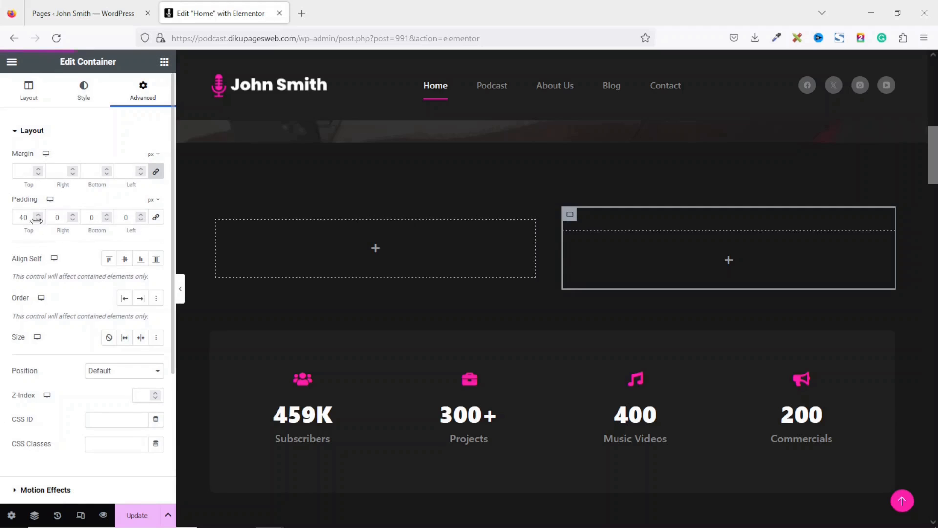
click(157, 218)
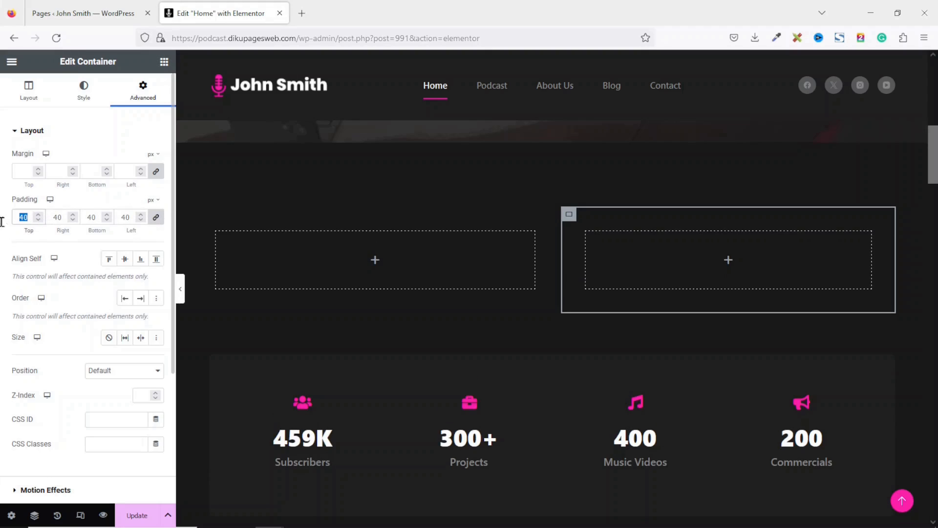
key(BackSpace)
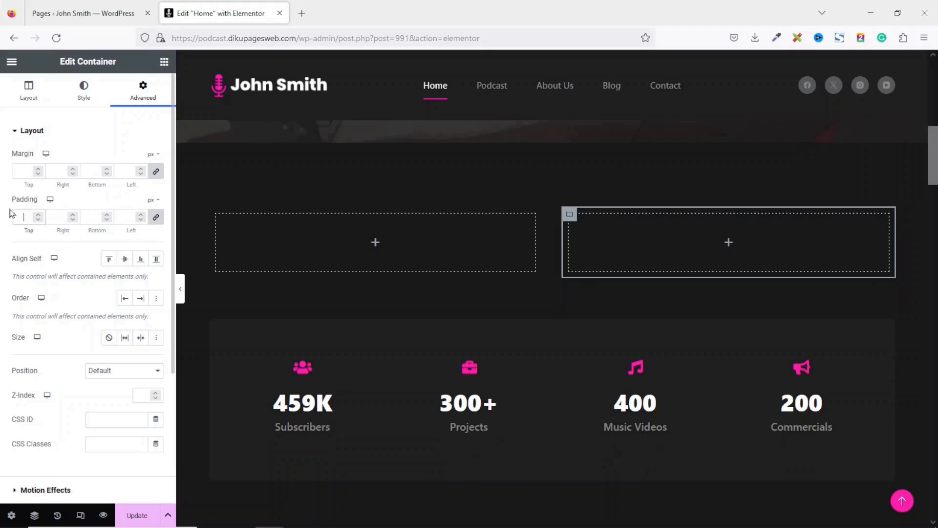
click(164, 62)
drag(20, 323, 368, 240)
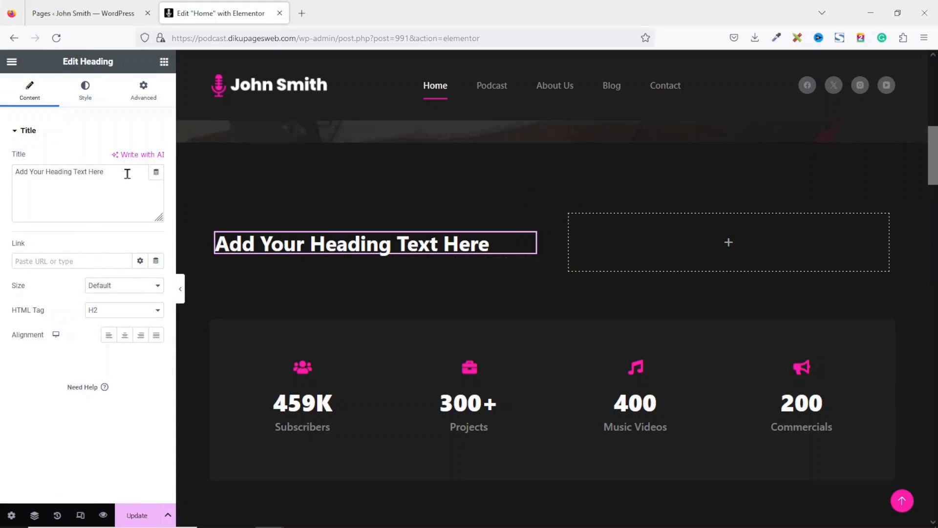
- Title the heading 'About Us' and add a text block with the pasted About Us description
drag(126, 171, 1, 142)
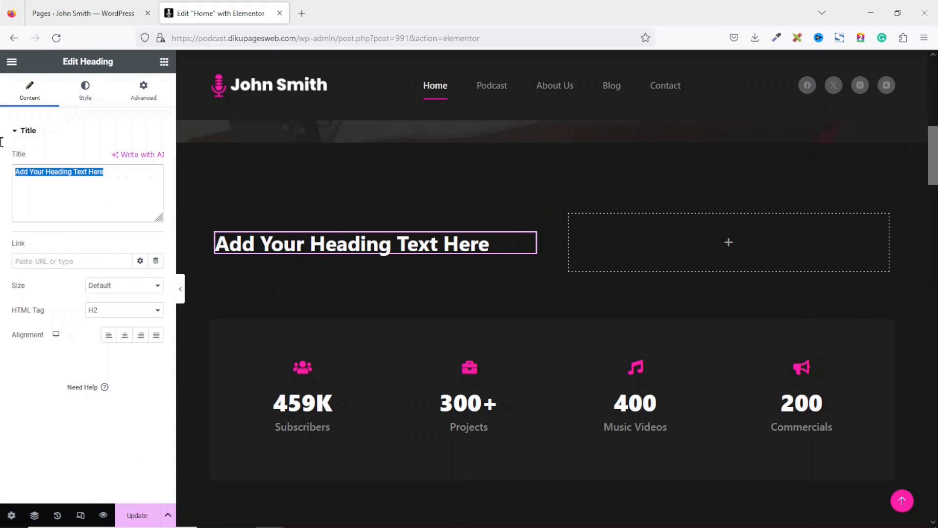
text(About Us)
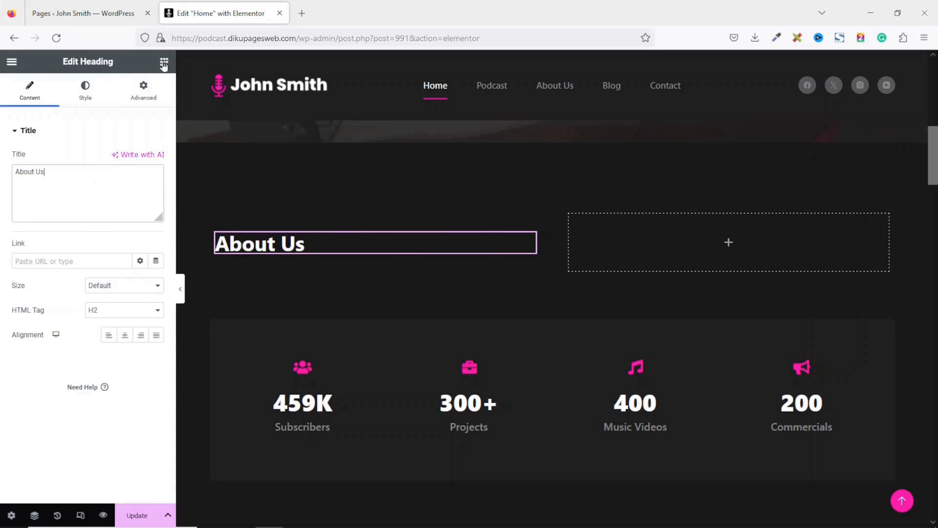
click(163, 62)
drag(53, 390, 306, 253)
drag(147, 279, 2, 211)
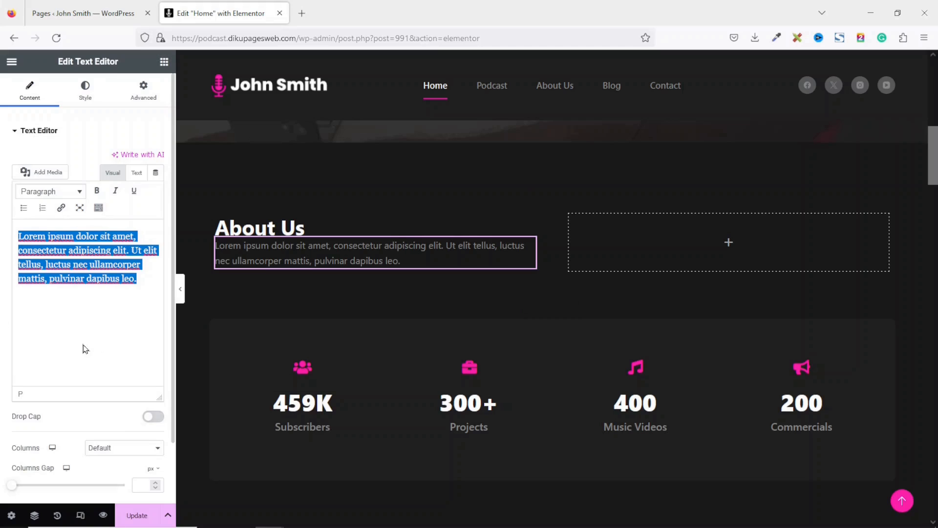
key(BackSpace)
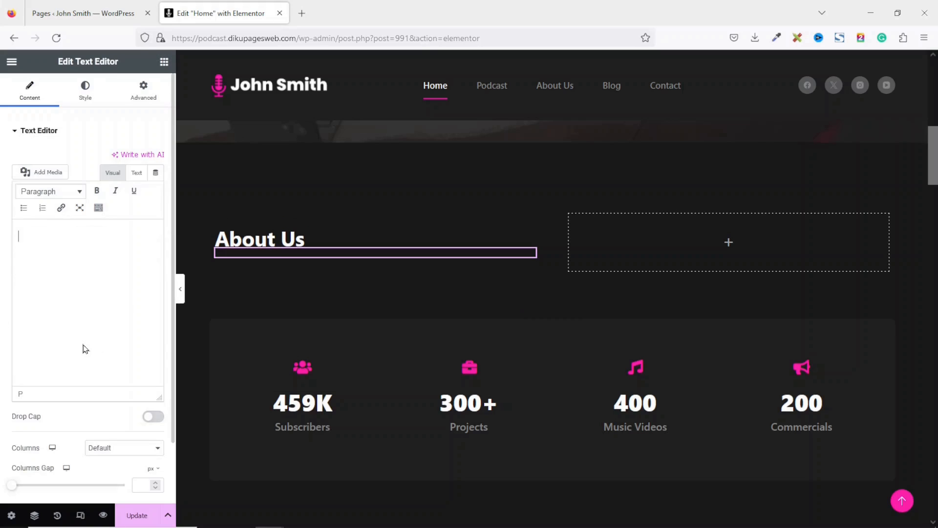
key(ctrl+v)
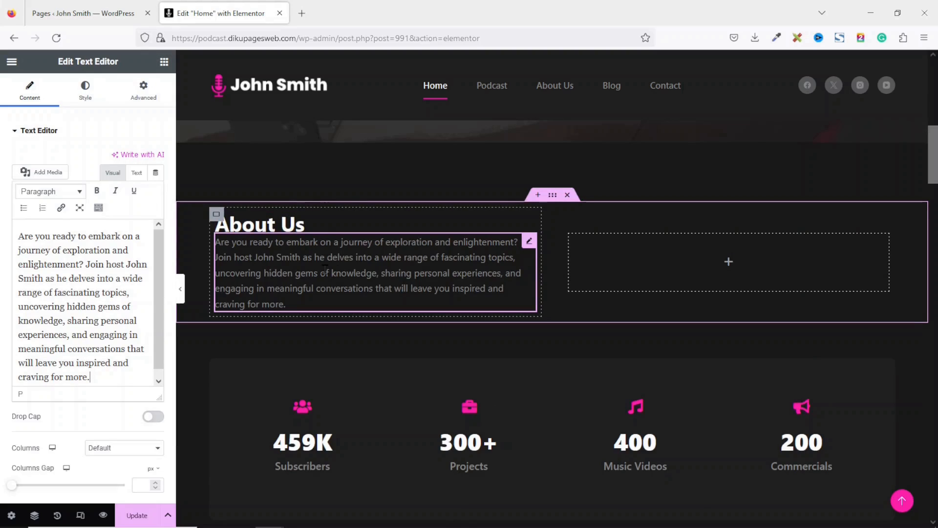
- Unlink the paragraph's padding sides and set its top padding to 20
click(144, 90)
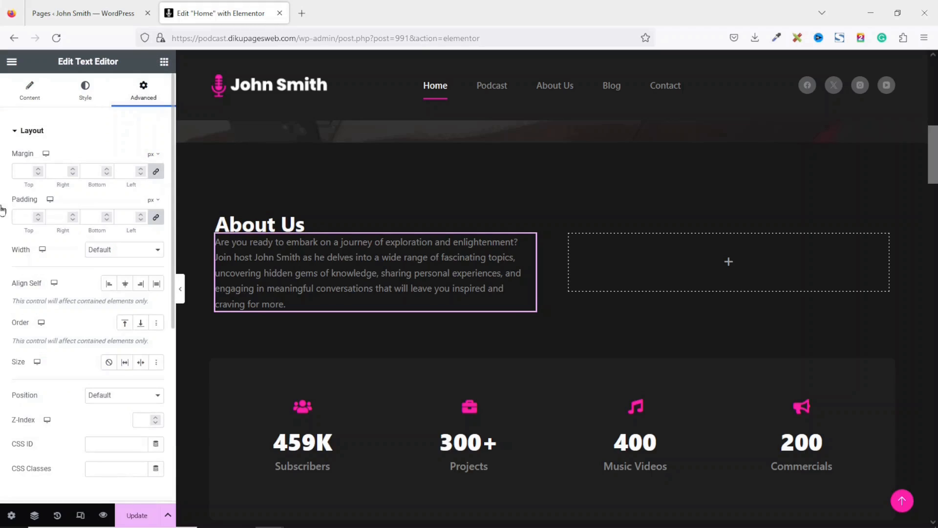
click(156, 218)
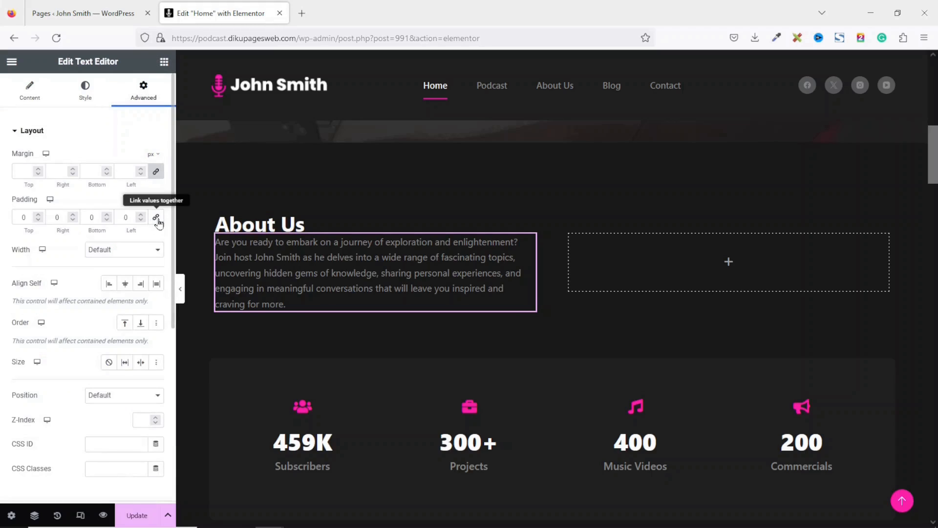
double_click(33, 218)
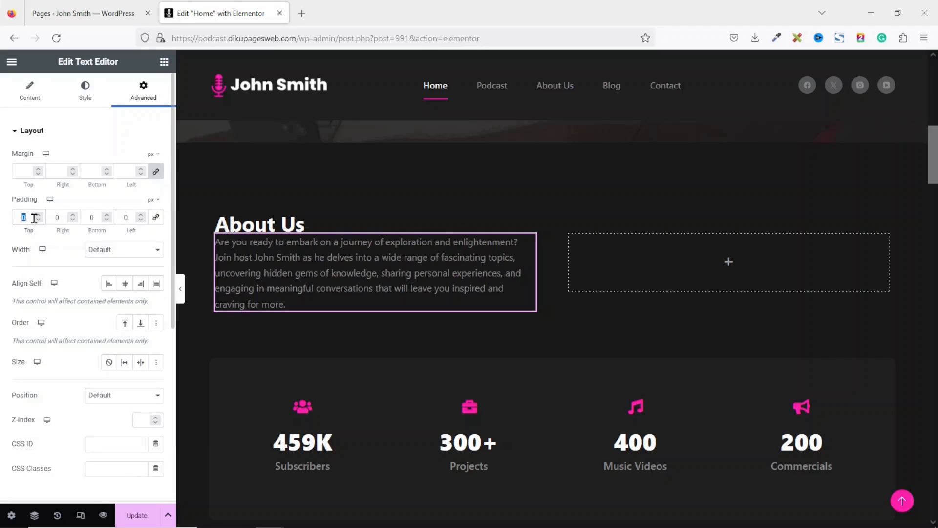
text(20)
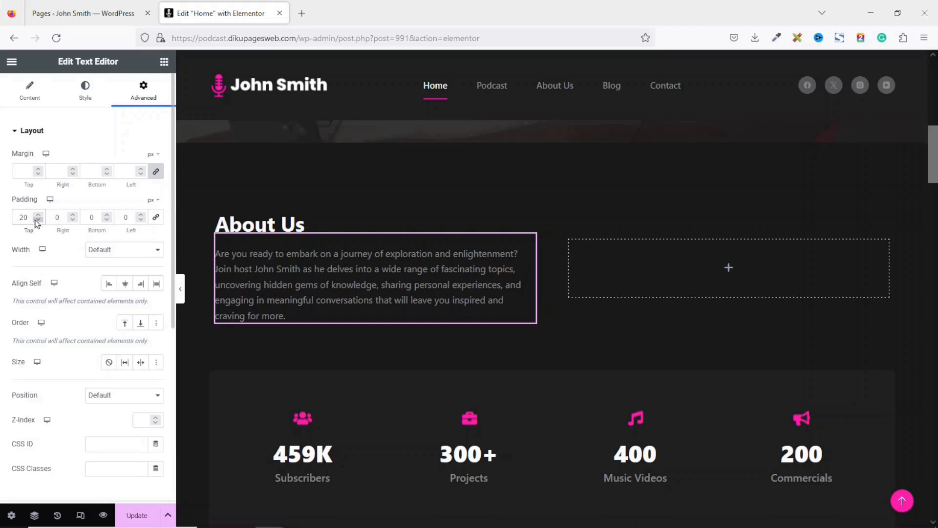
click(164, 63)
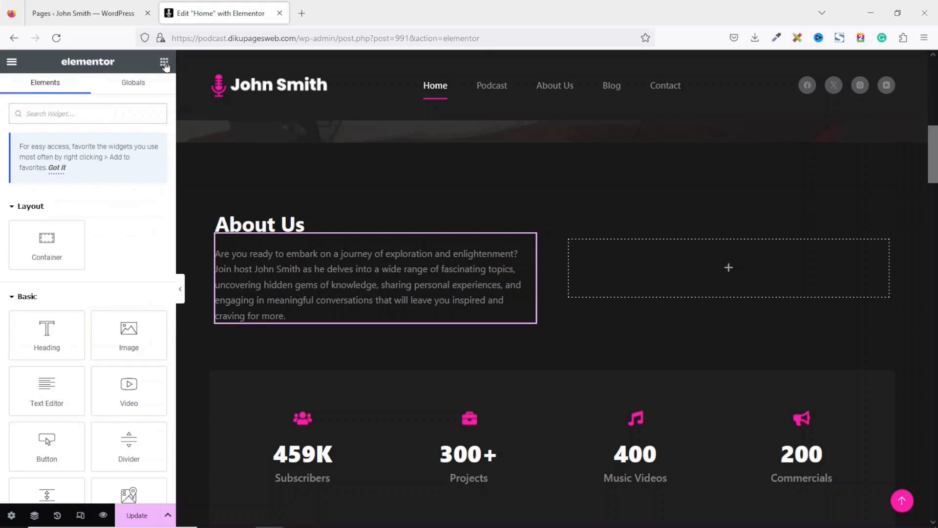
- Add an Image widget to the empty right column using the uploaded host 1 photo
drag(129, 332, 765, 271)
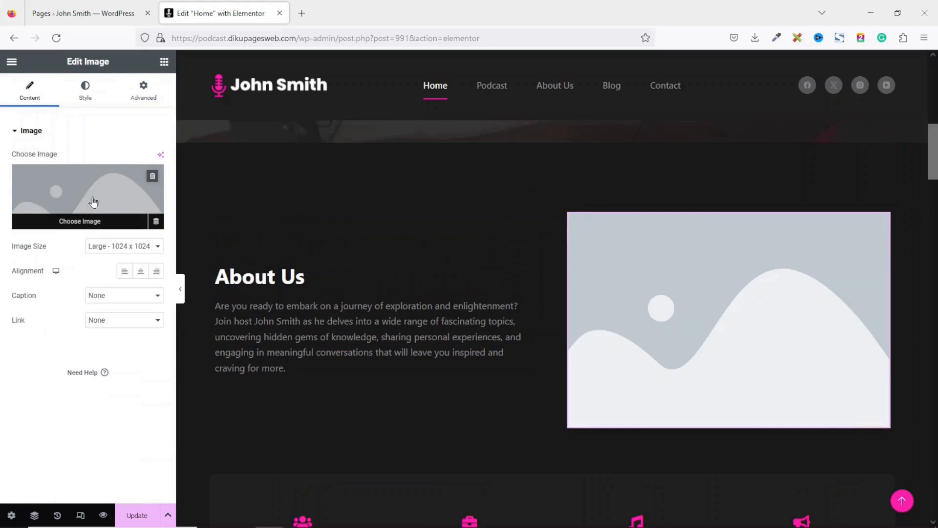
click(93, 202)
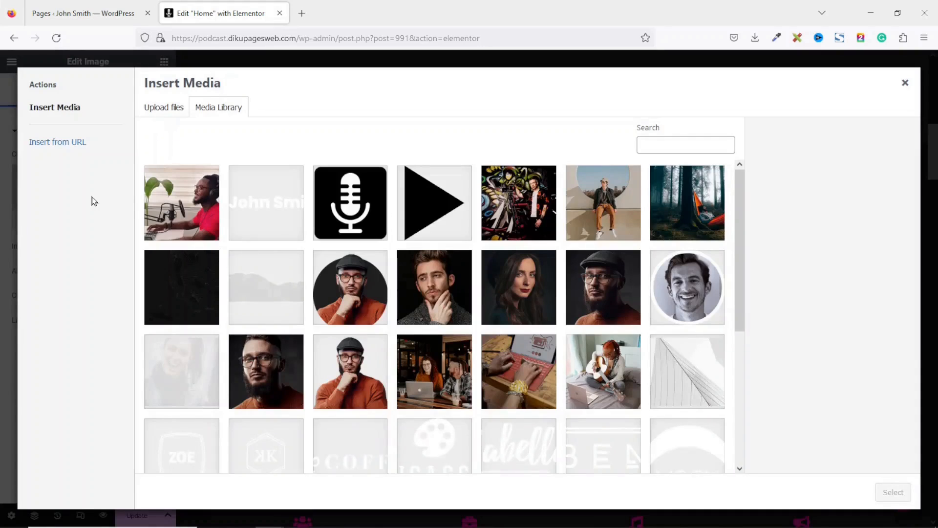
click(171, 114)
click(538, 295)
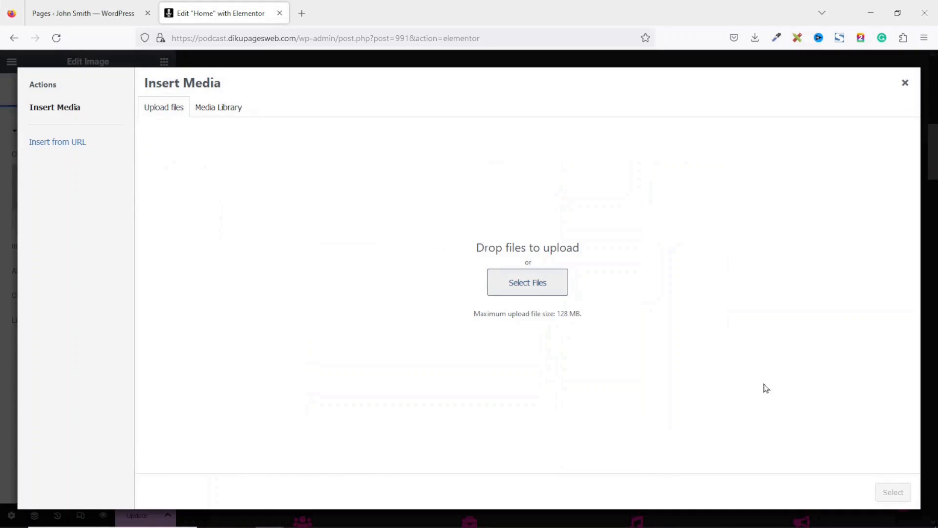
click(813, 194)
click(831, 366)
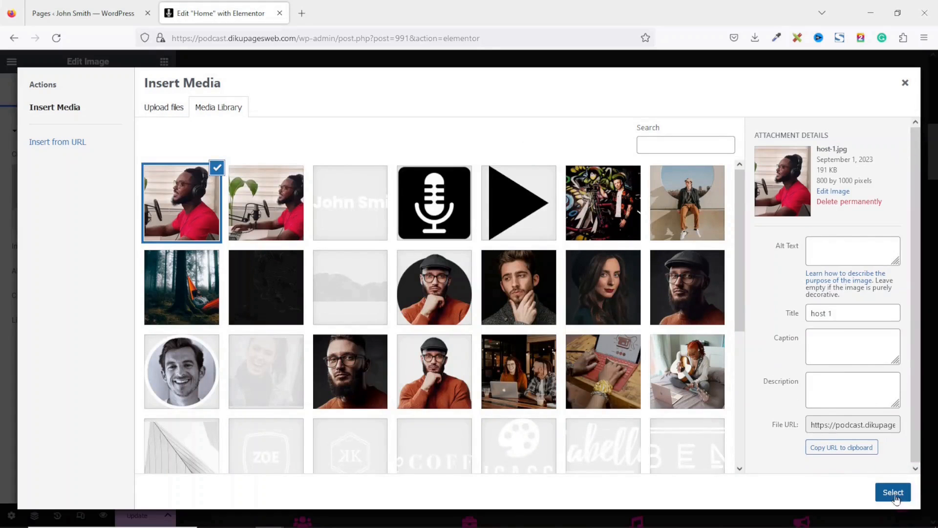
click(896, 496)
mouse_move(937, 140)
mouse_down()
mouse_move(936, 183)
mouse_move(935, 154)
mouse_up()
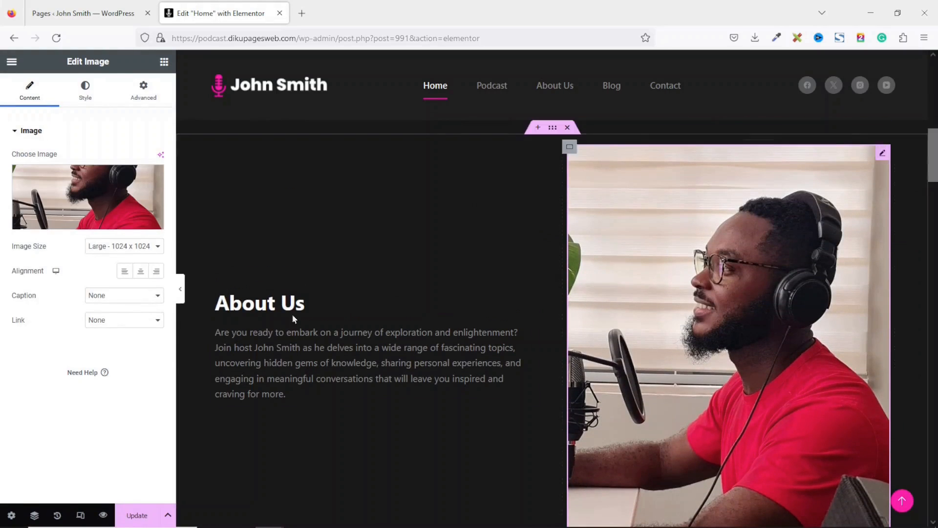
- Set the host photo's width to 75% in the image's Style settings
click(95, 95)
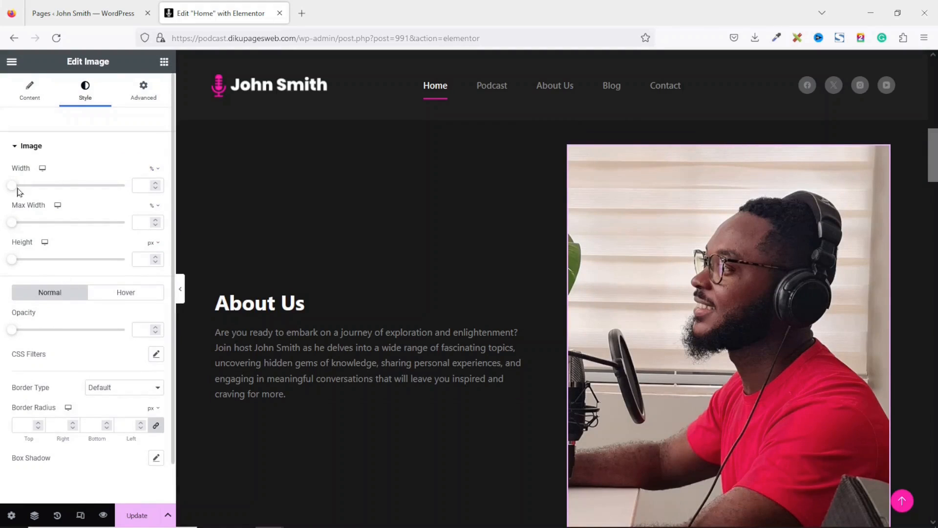
drag(11, 189, 98, 190)
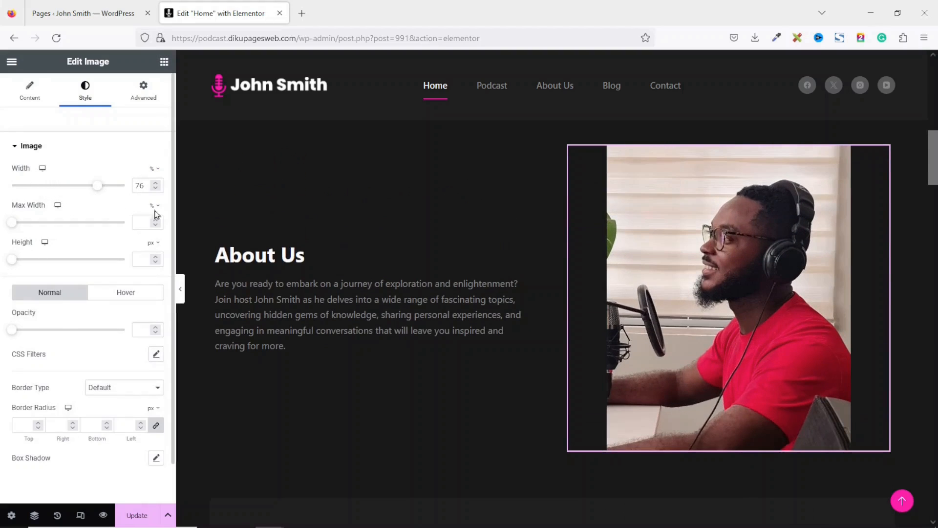
click(155, 188)
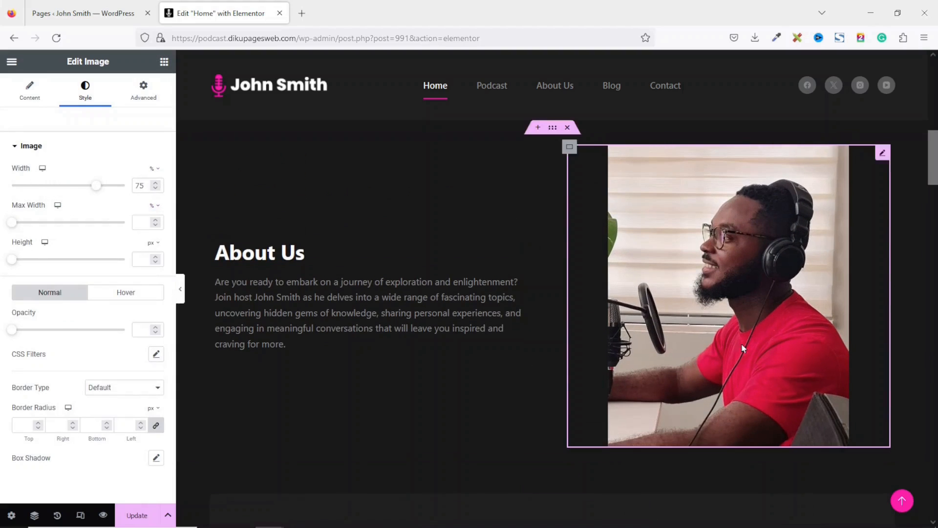
scroll(470, 452, up, 2)
scroll(470, 451, down, 1)
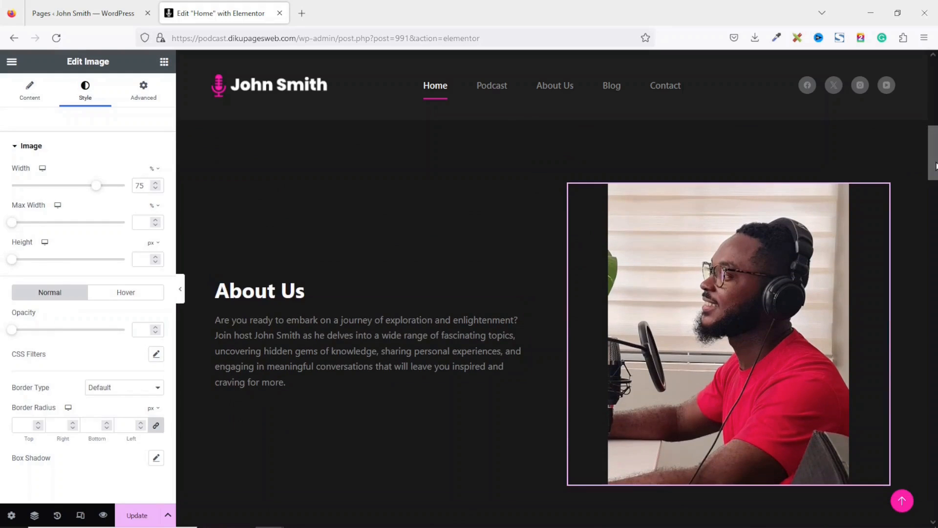
drag(935, 166, 936, 159)
scroll(851, 151, up, 10)
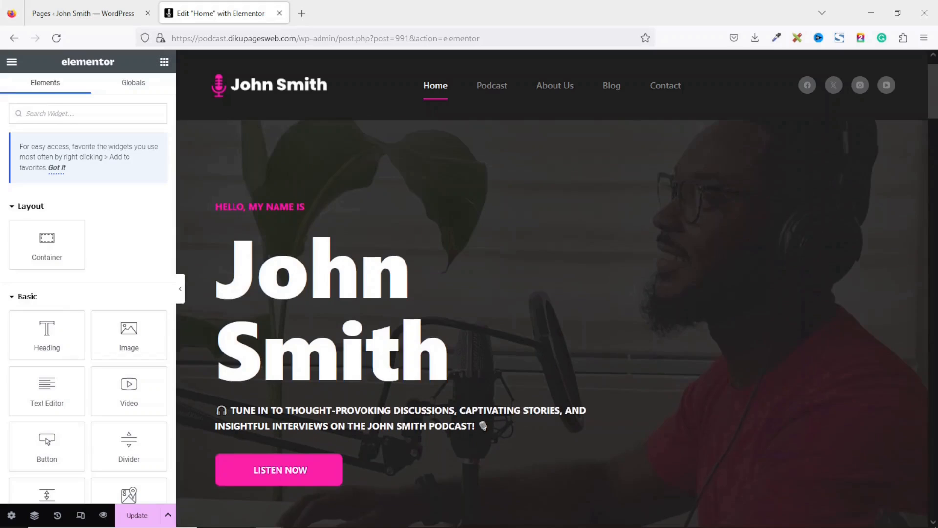
scroll(851, 151, down, 2)
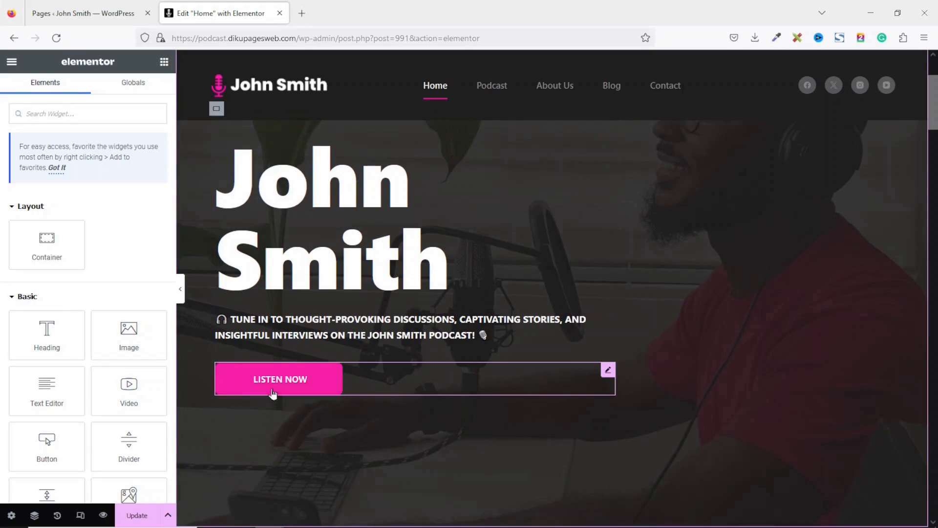
- Copy the LISTEN NOW button and paste it below the About Us paragraph
right_click(266, 384)
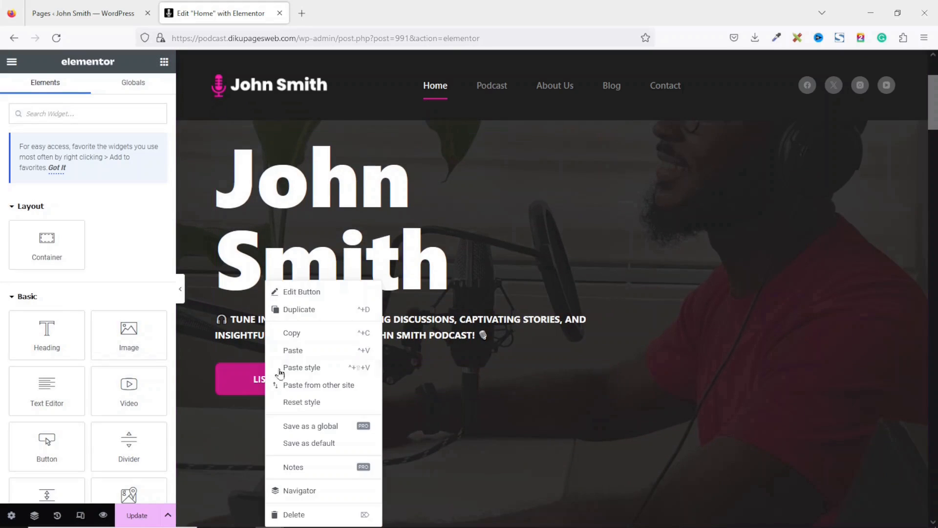
click(301, 335)
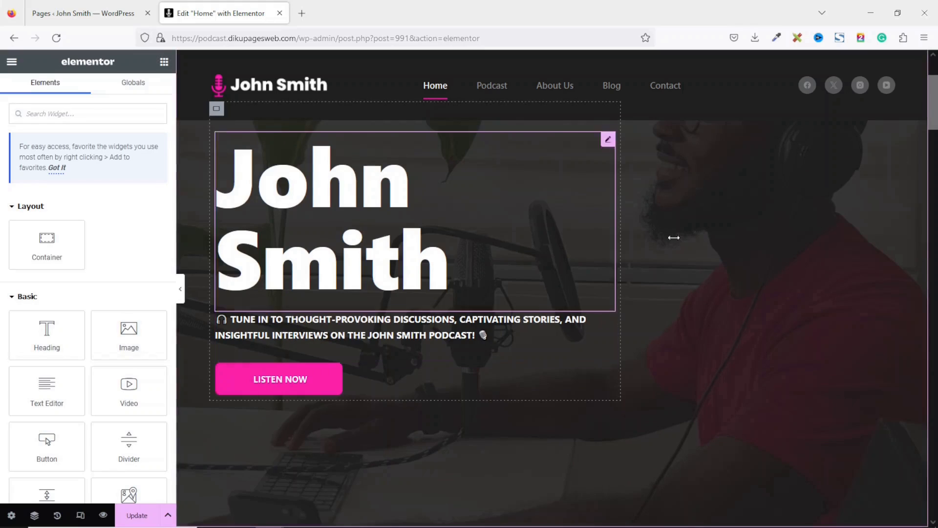
scroll(673, 237, down, 3)
scroll(672, 236, down, 5)
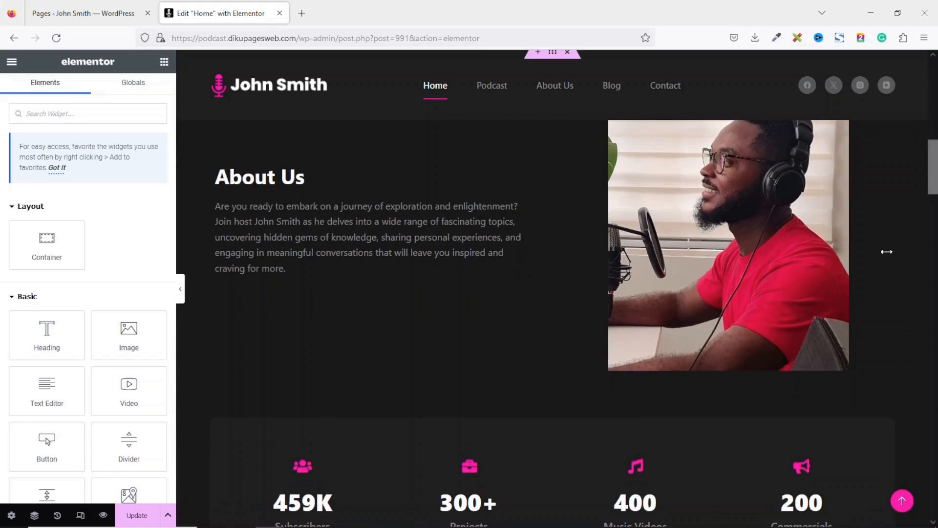
right_click(254, 266)
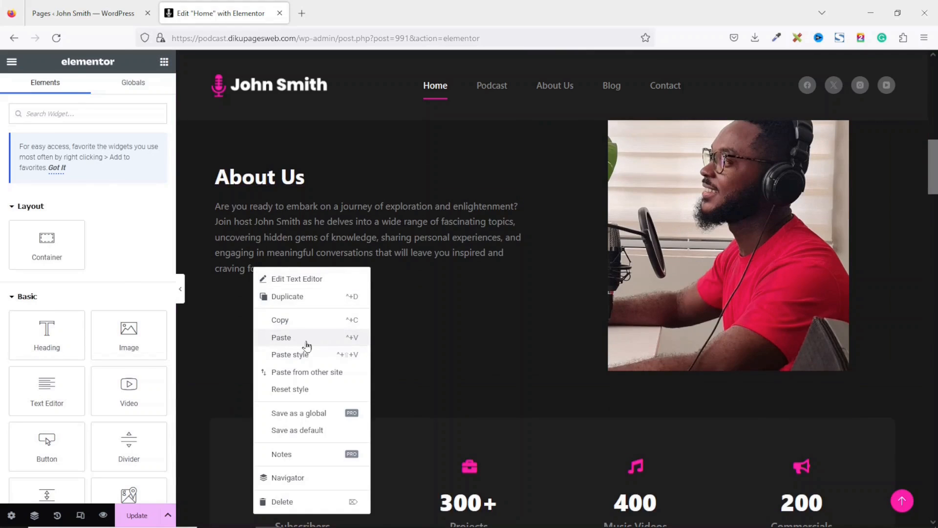
click(307, 342)
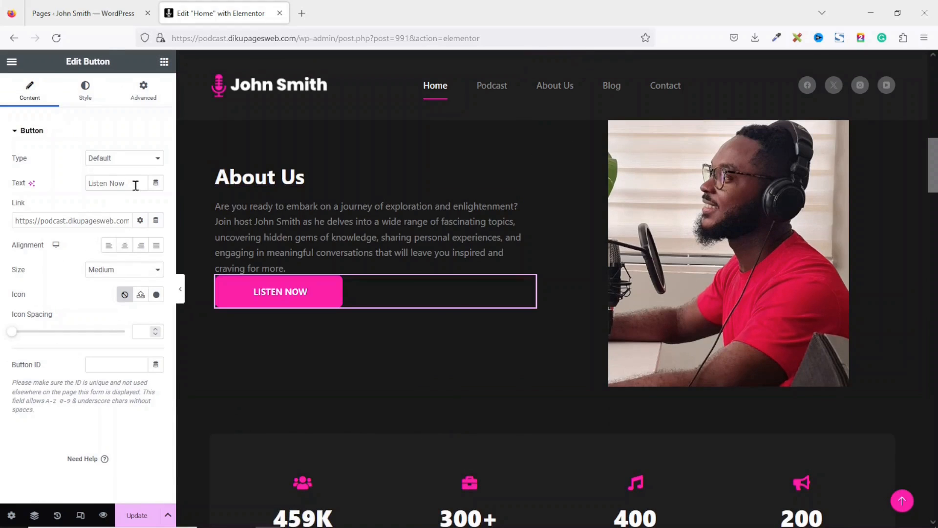
- Change the pasted button's text to 'More Info' and link it to the About Us page
drag(135, 185, 3, 166)
text(Mo)
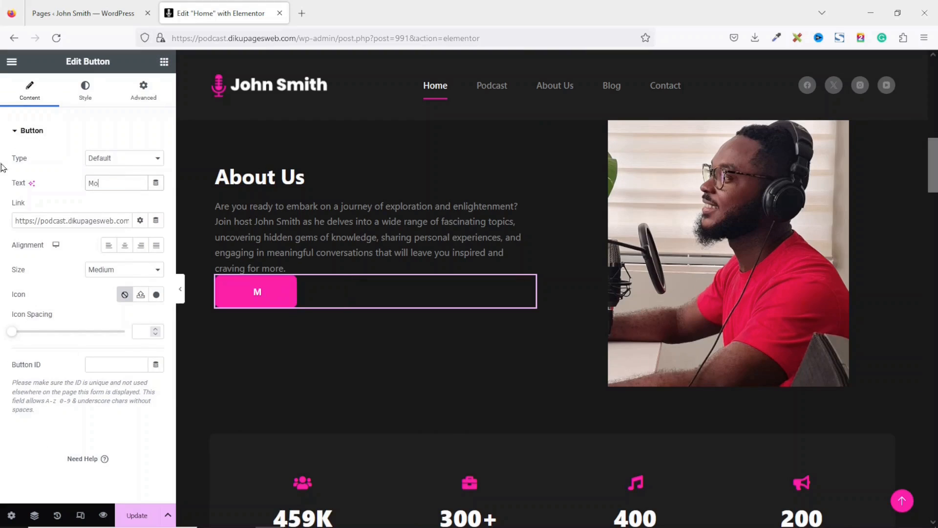
text(re Info)
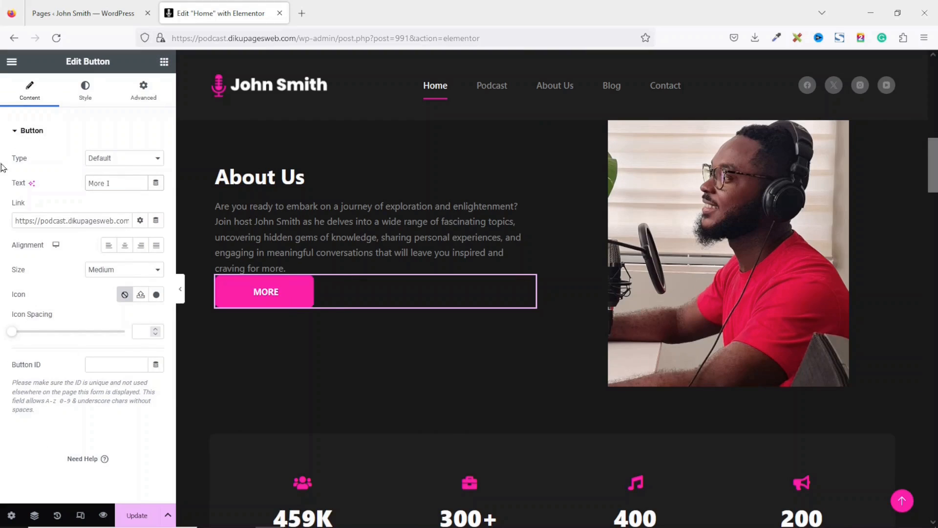
triple_click(74, 224)
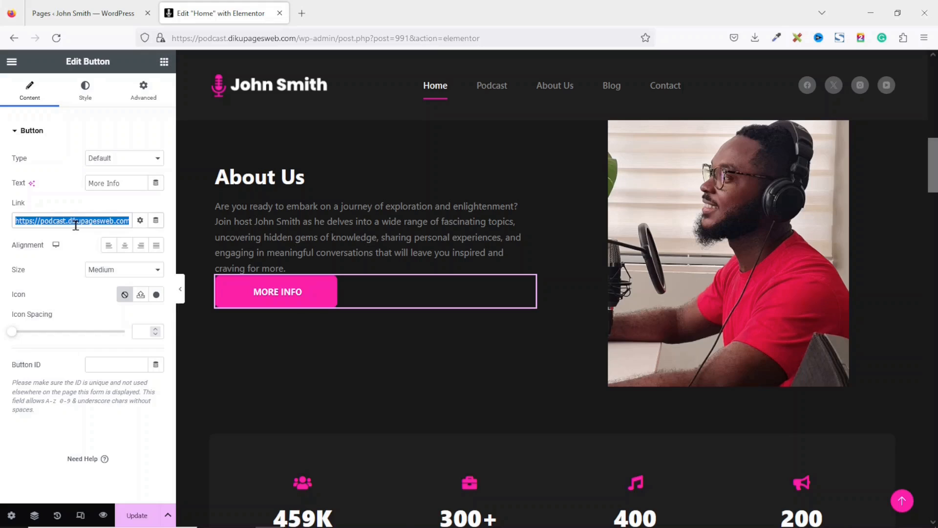
key(BackSpace)
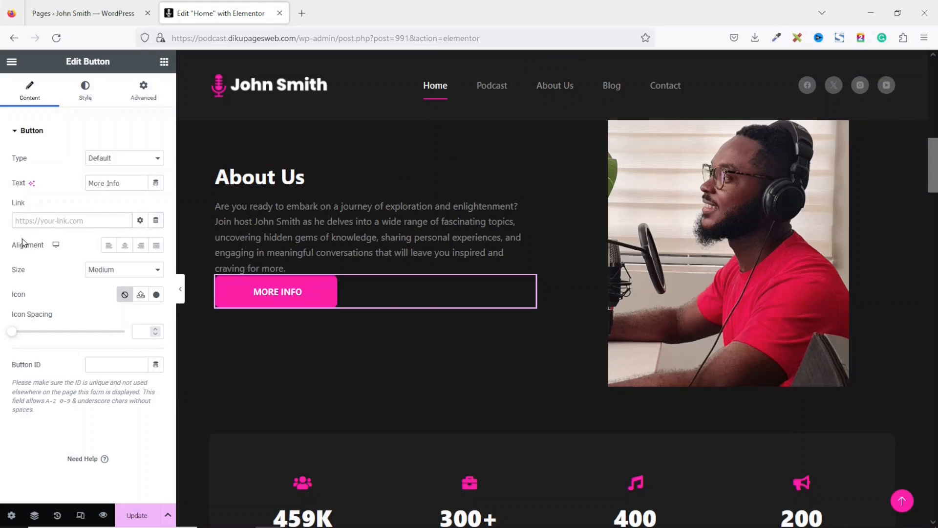
text(about)
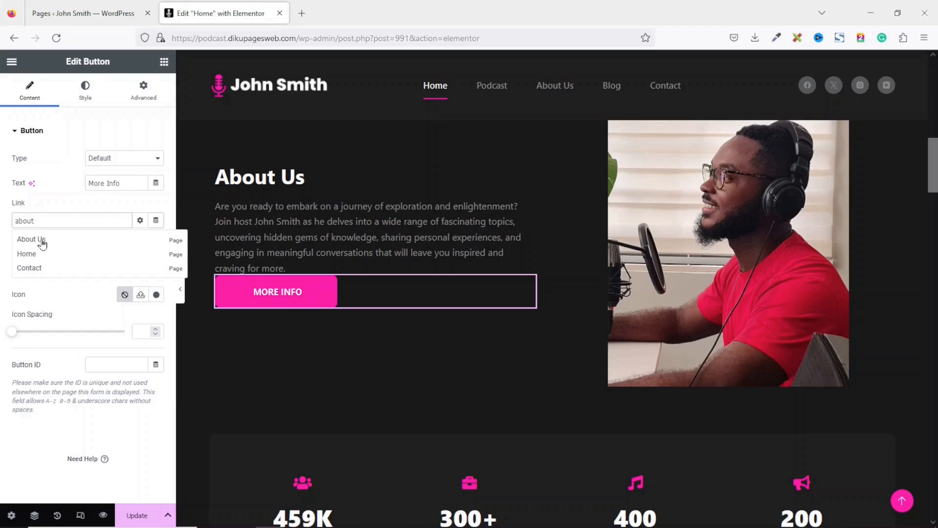
click(42, 243)
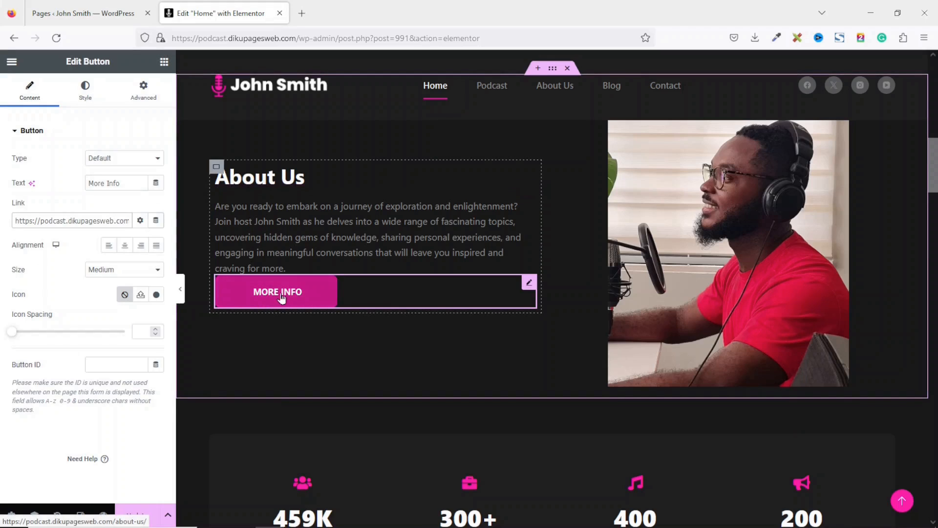
- Give the About Us paragraph 20 px of bottom padding
click(300, 225)
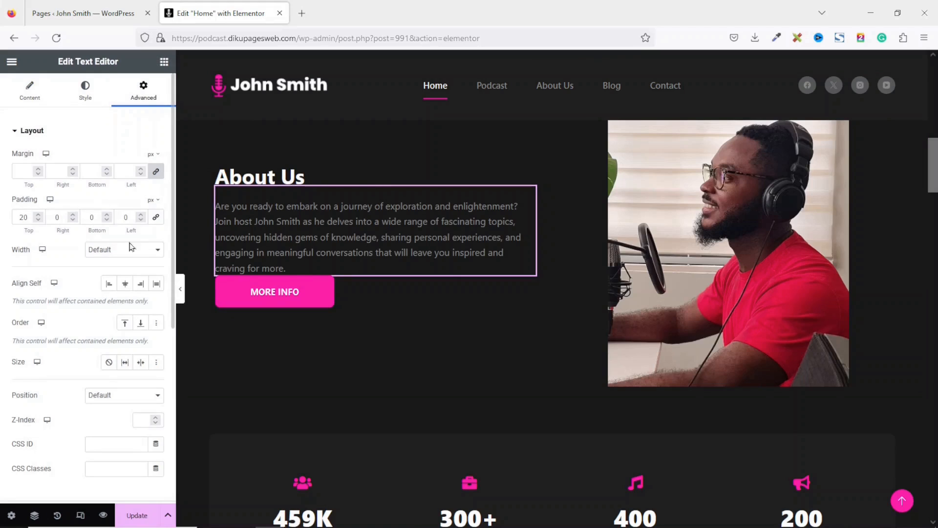
double_click(97, 220)
text(20)
scroll(526, 317, down, 5)
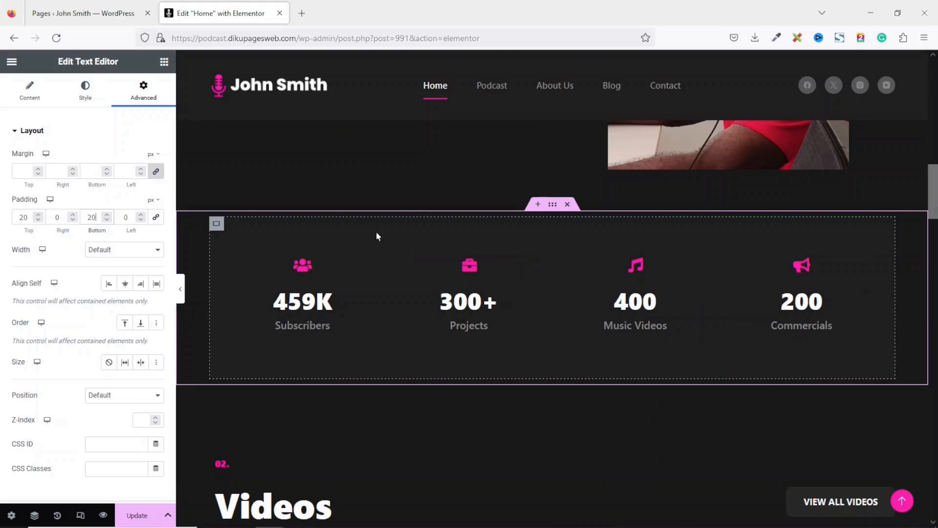
- Change the Subscribers counter's ending number from 459 to 154, keeping the K suffix
click(338, 306)
drag(62, 345, 1, 338)
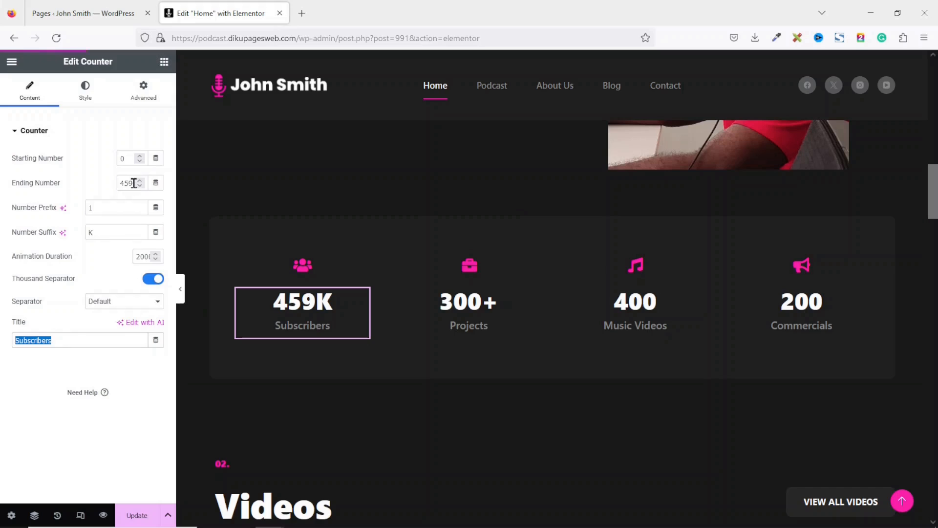
drag(133, 184, 119, 188)
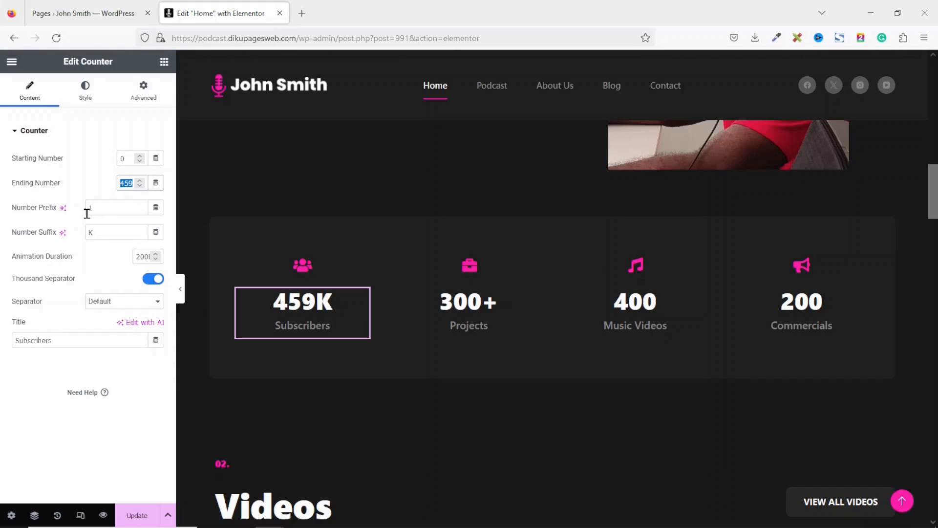
text(154)
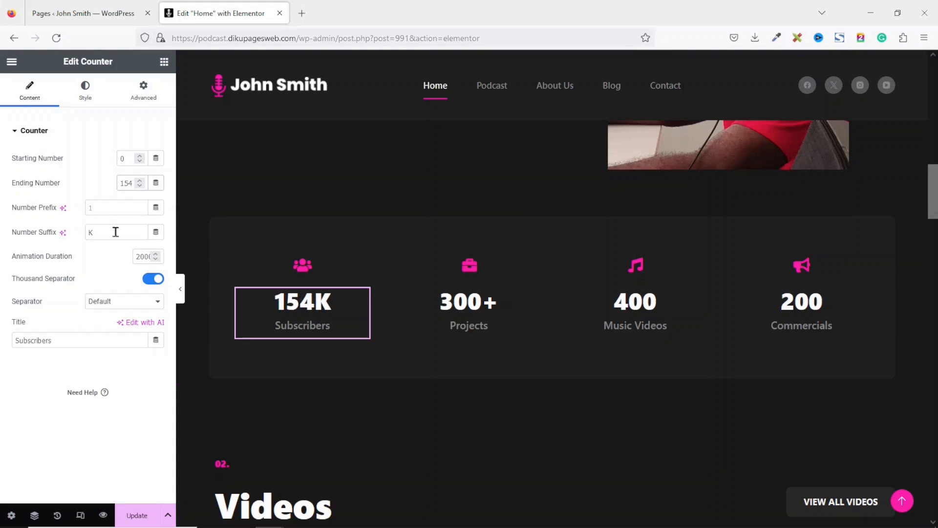
drag(116, 232, 27, 228)
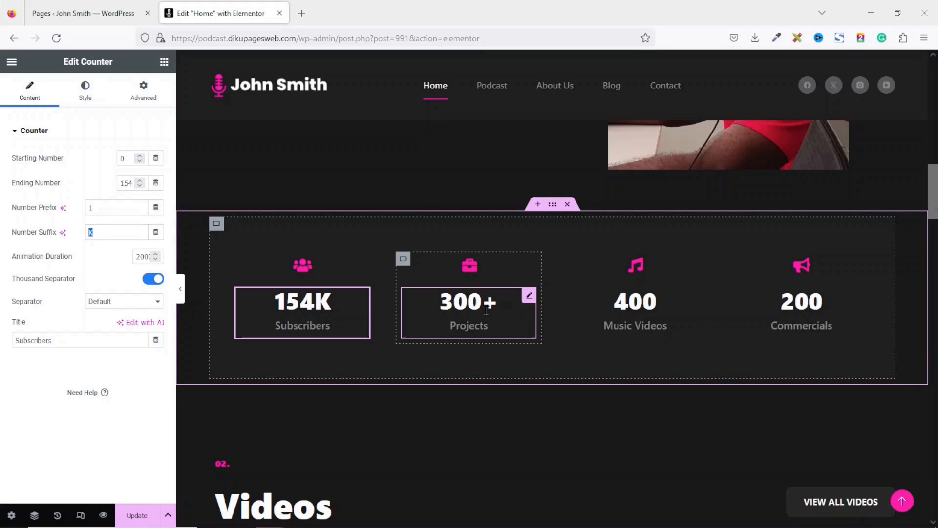
- Make the Projects counter end at 15 with no plus sign and retitle it 'Guests'
click(531, 297)
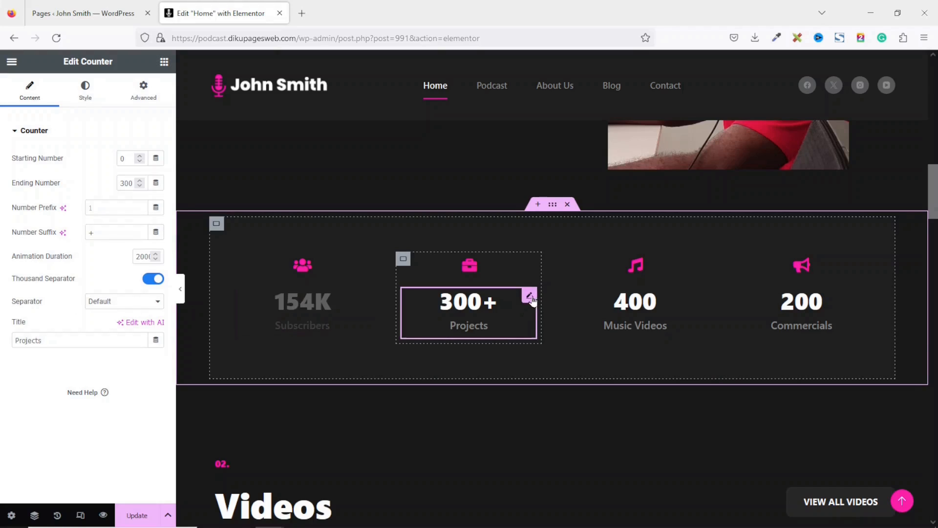
drag(132, 184, 102, 179)
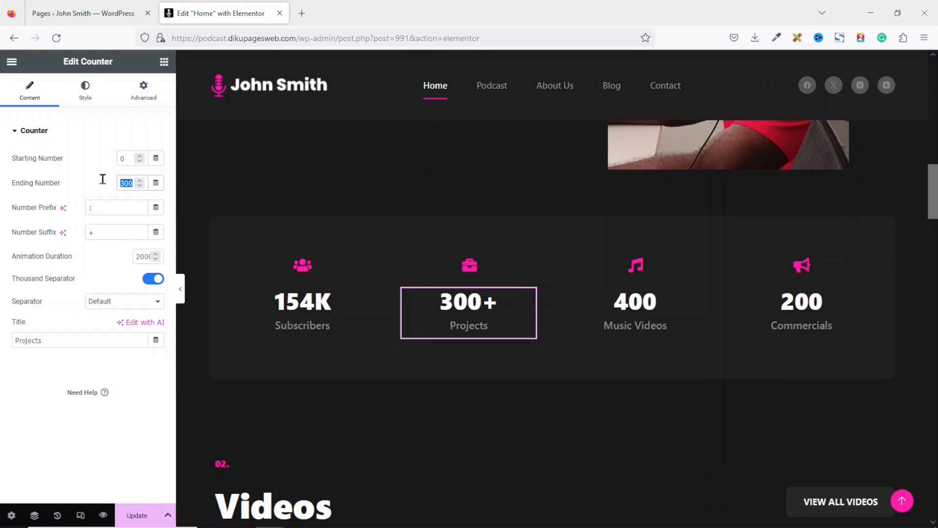
text(15)
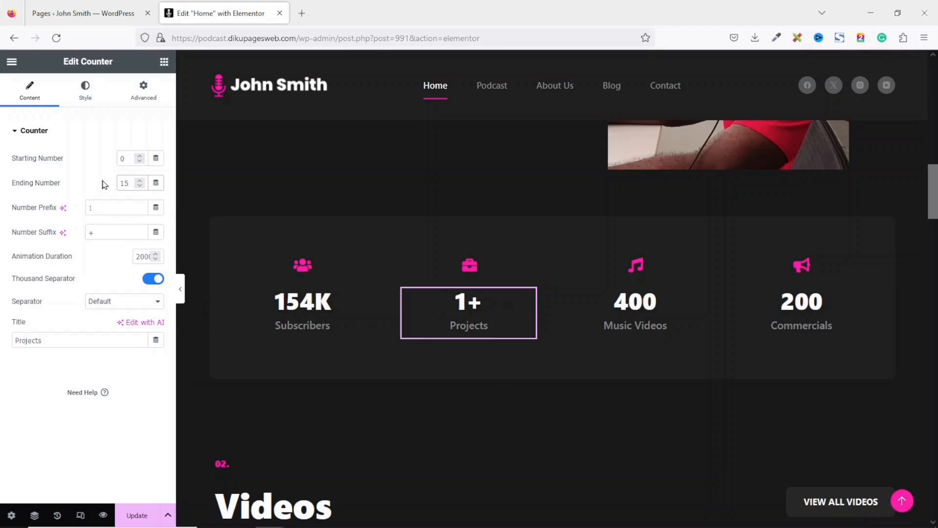
drag(111, 232, 47, 228)
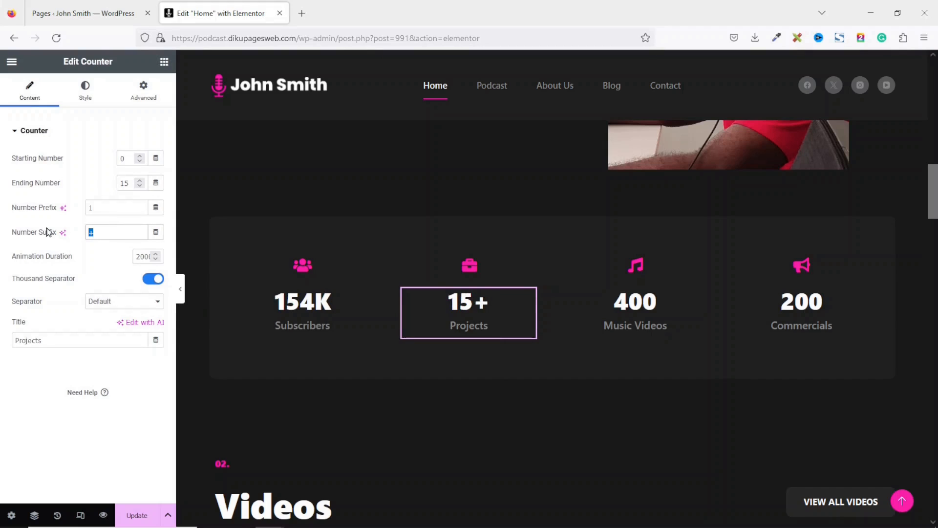
key(BackSpace)
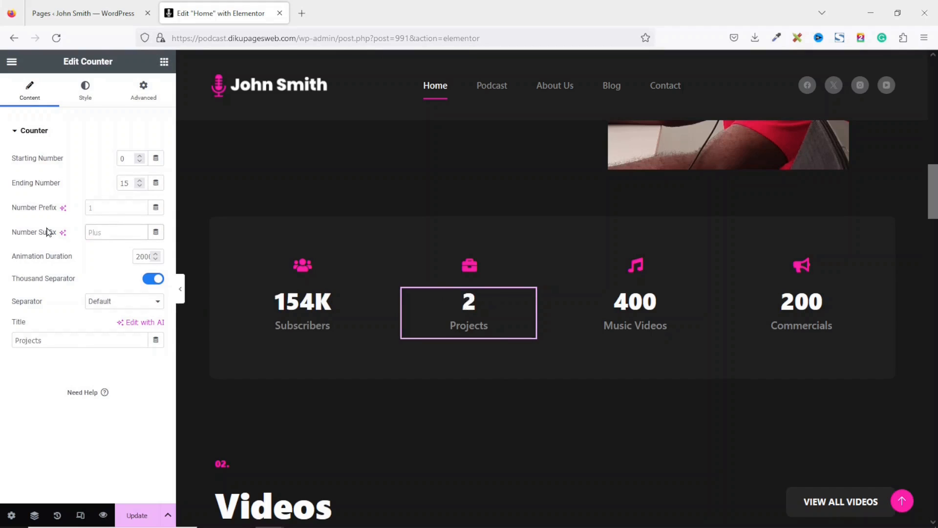
click(71, 341)
drag(71, 341, 2, 329)
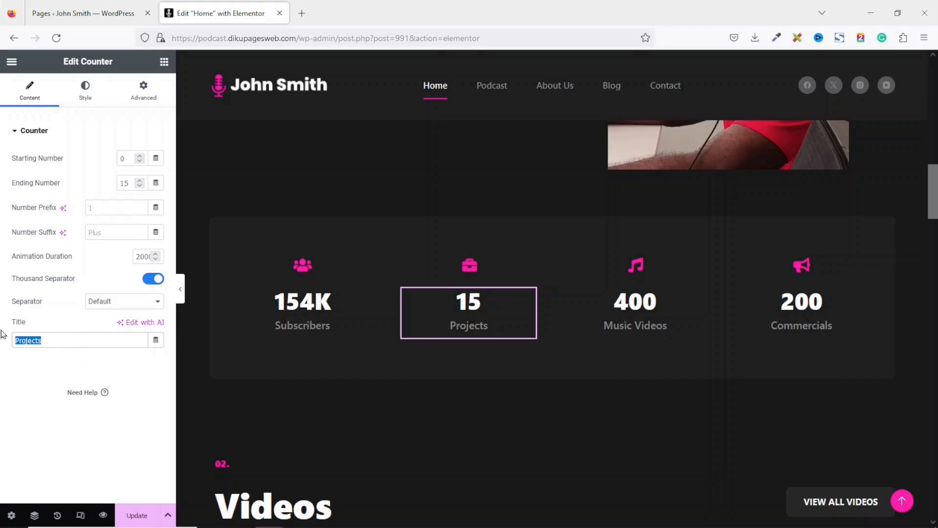
text(Gu)
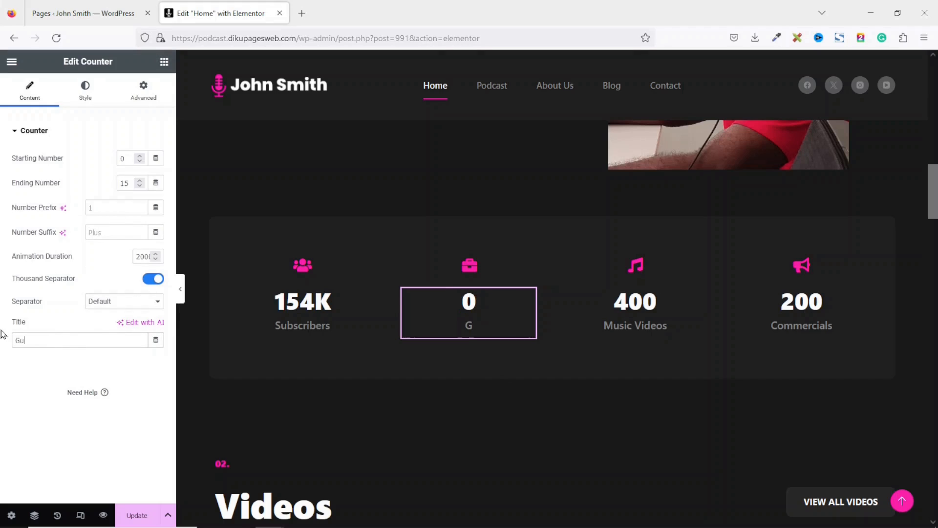
text(ests)
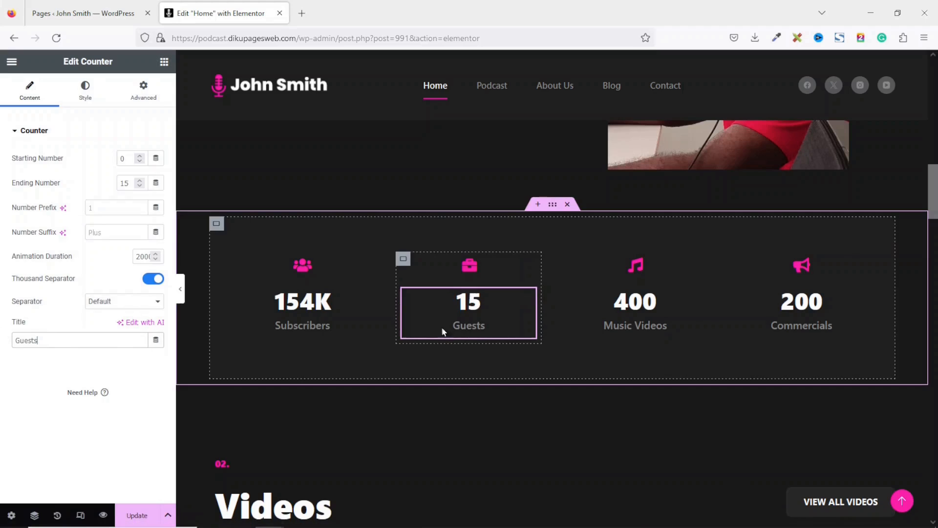
- Swap the briefcase icon for a microphone icon found by searching 'mic' in the Icon Library
click(483, 268)
mouse_move(83, 196)
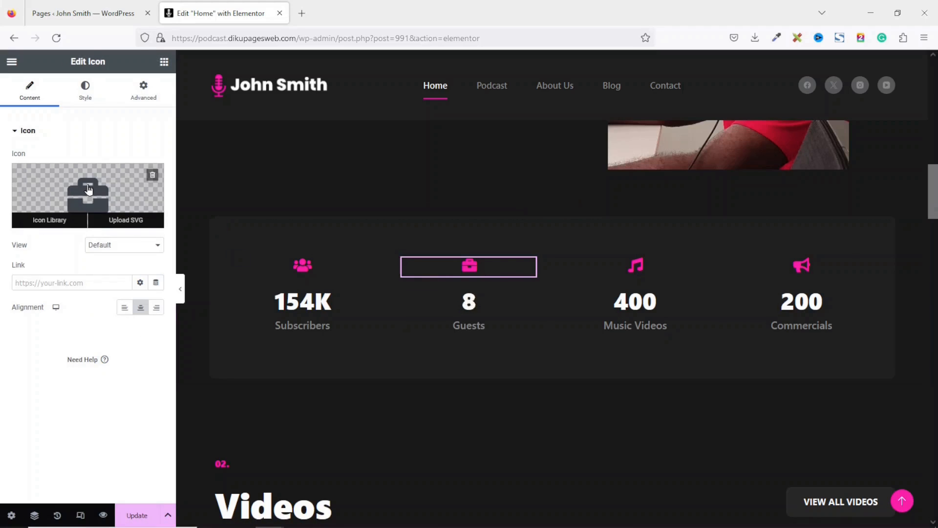
click(89, 189)
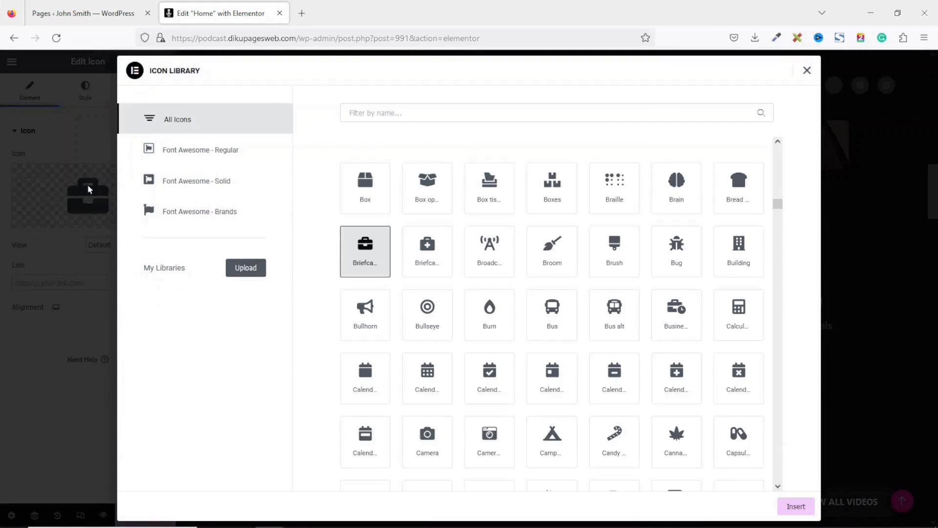
click(461, 114)
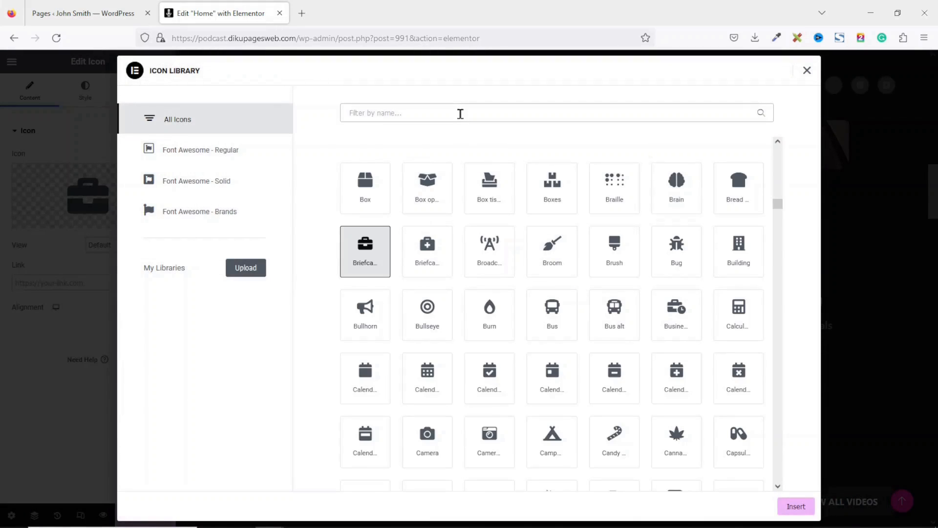
text(man)
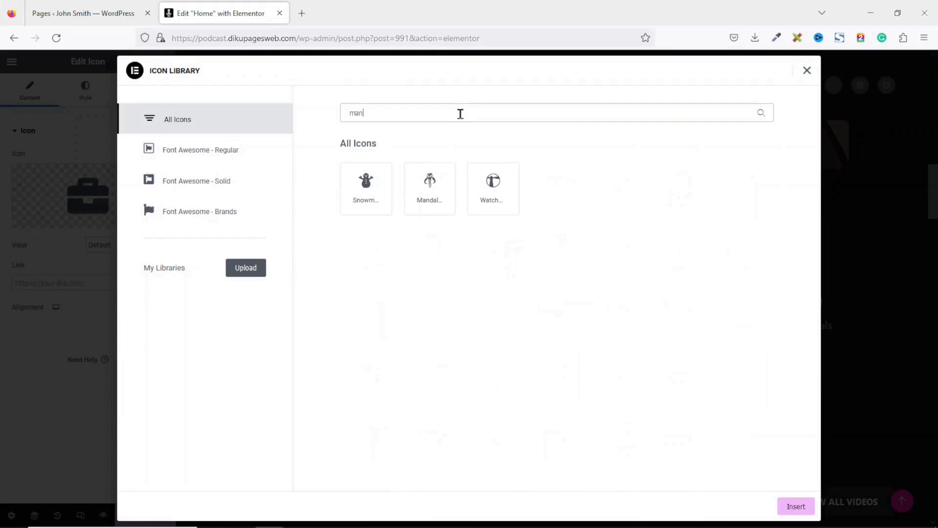
key(BackSpace)
key(BackSpace)
key(BackSpace)
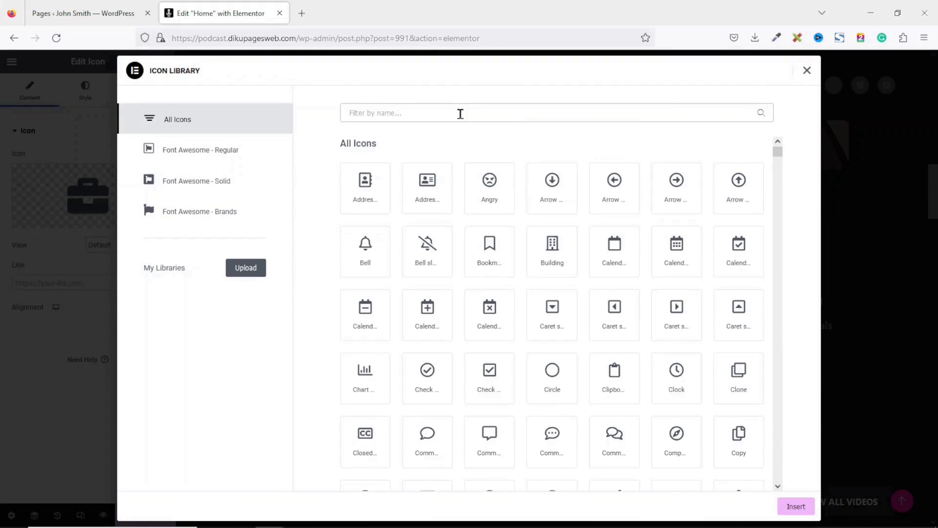
text(mic)
click(502, 192)
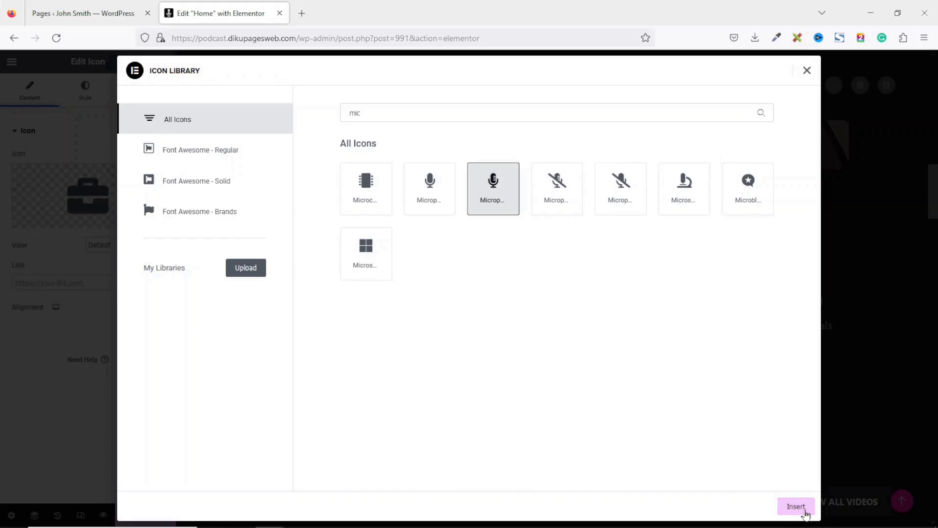
click(799, 507)
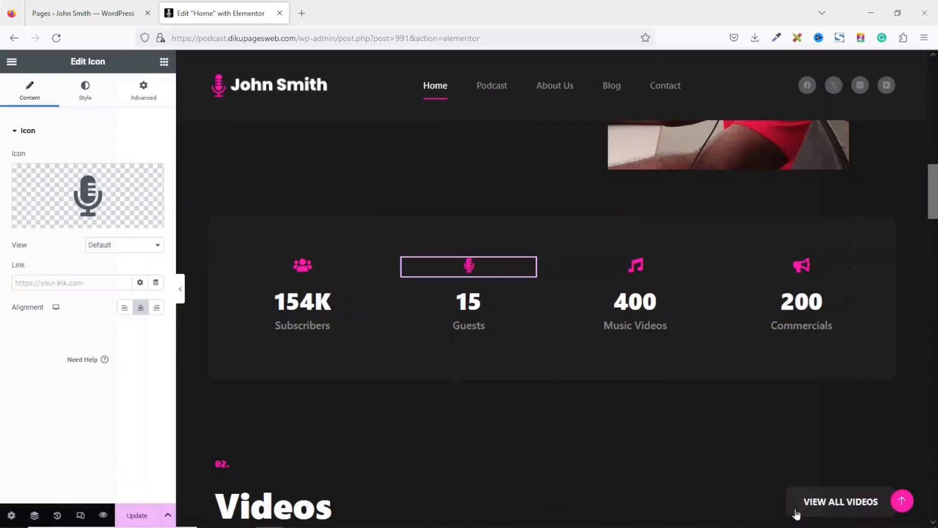
- Change the Music Videos counter to end at 354 and retitle it 'Series'
click(641, 313)
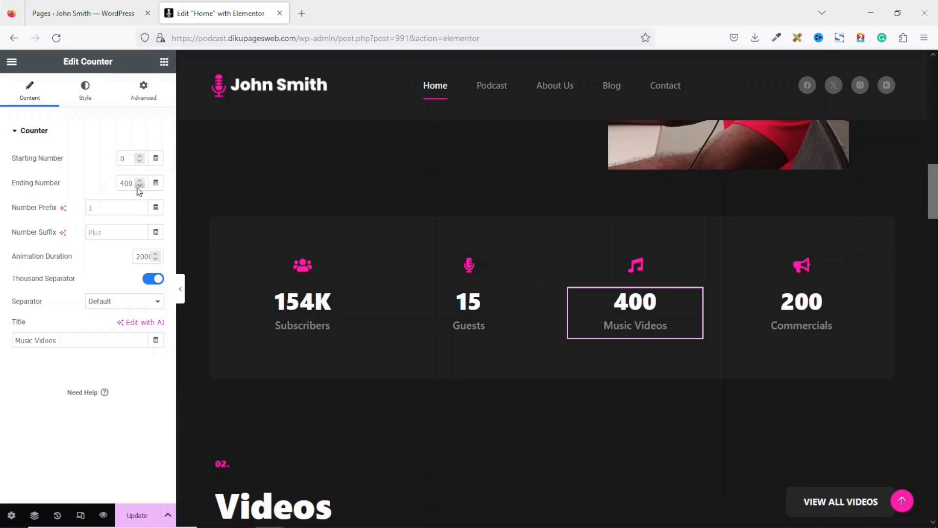
double_click(129, 184)
text(354)
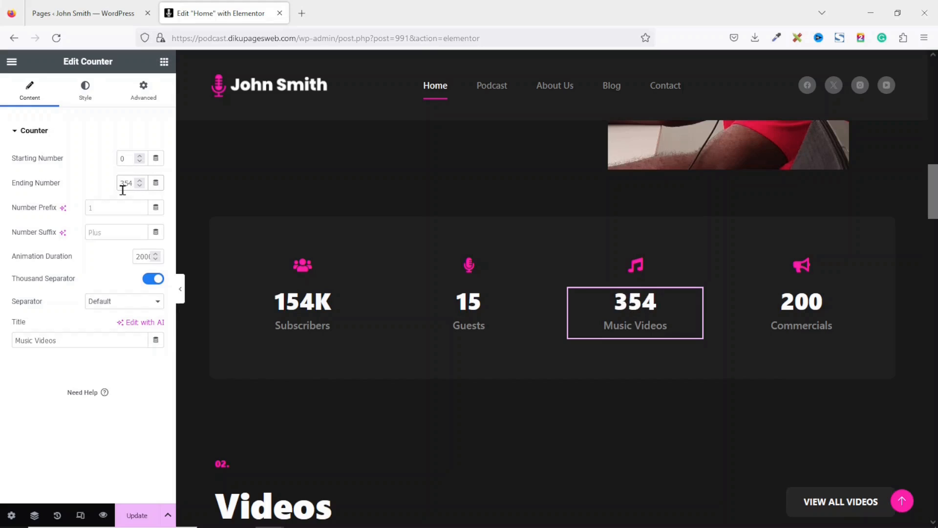
drag(59, 339, 2, 340)
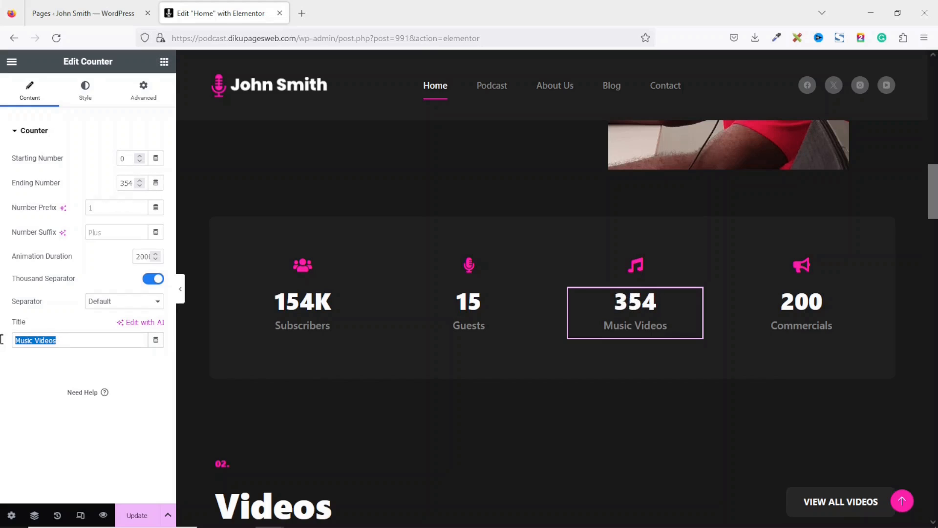
text(Posdcasts)
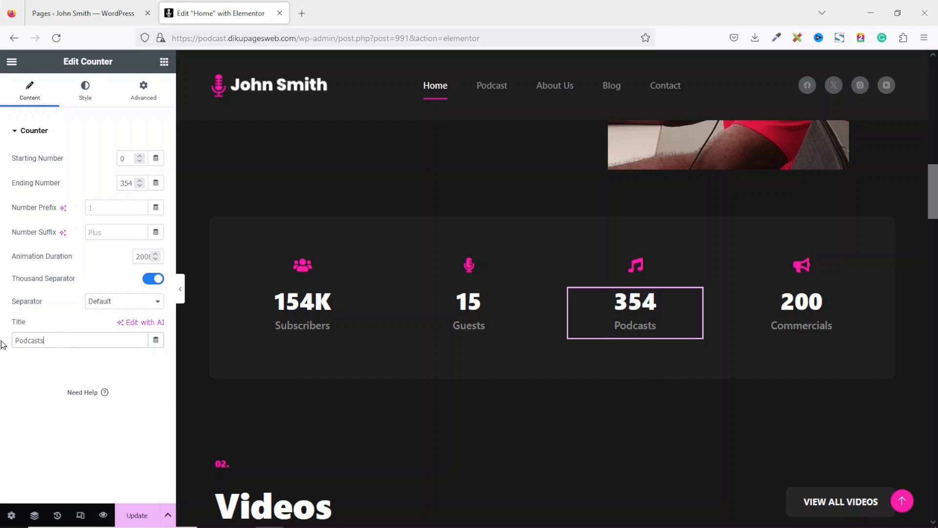
key(BackSpace)
key(BackSpace)
key(BackSpace)
key(BackSpace)
key(BackSpace)
key(BackSpace)
key(BackSpace)
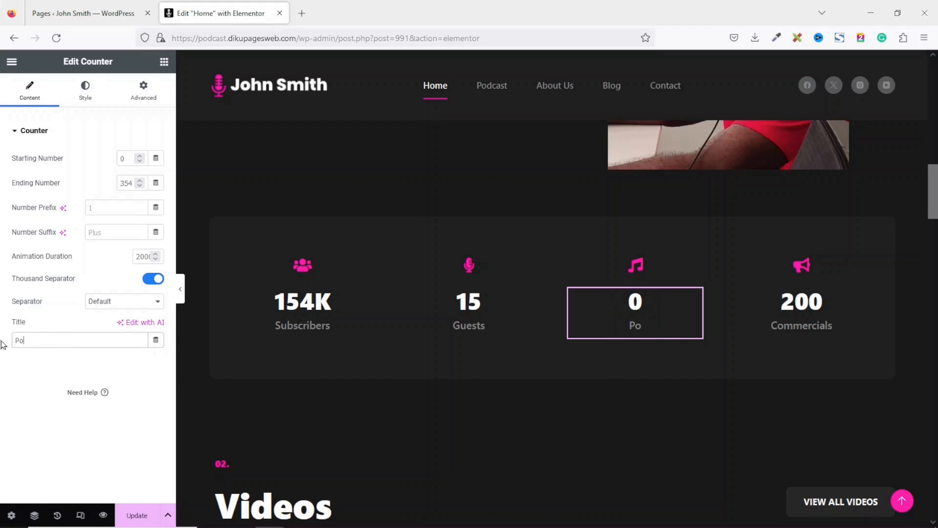
text(Series)
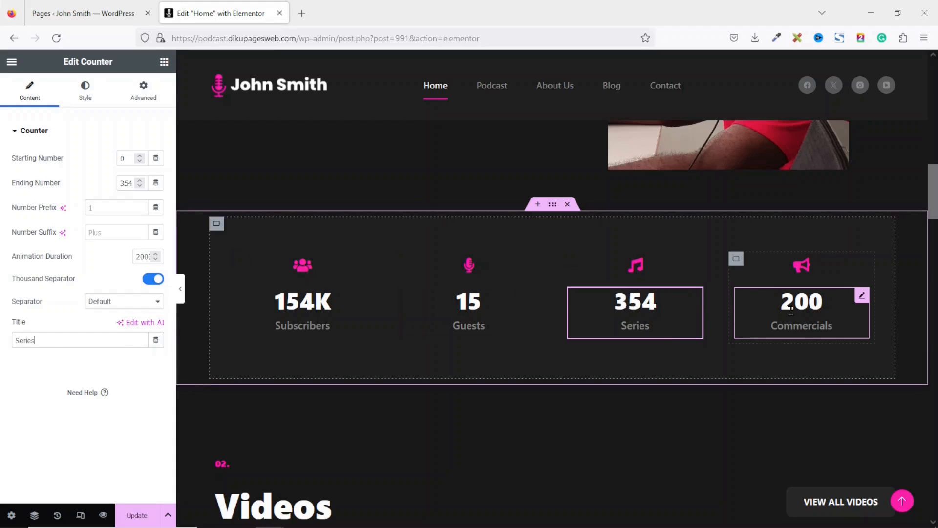
- Retitle the Commercials counter 'Customers' and update the page
click(803, 305)
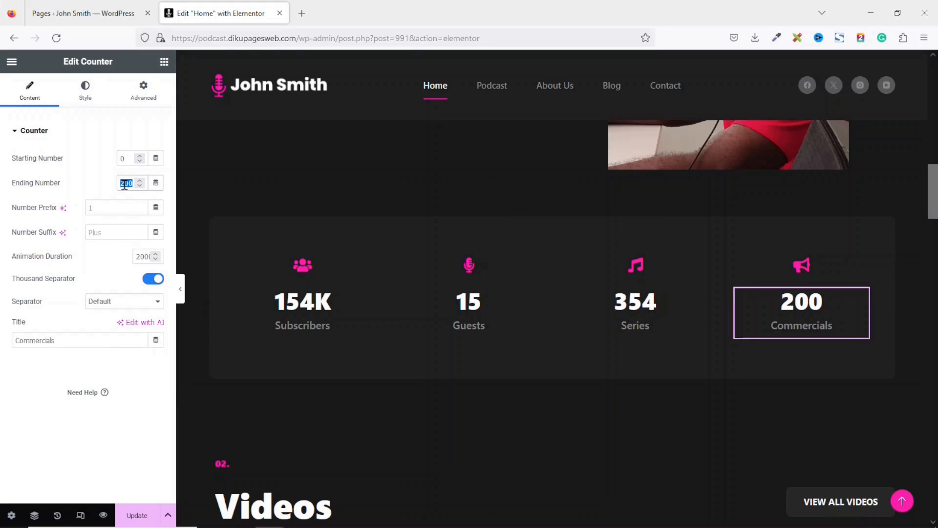
click(58, 337)
drag(42, 335, 2, 339)
text(Cust)
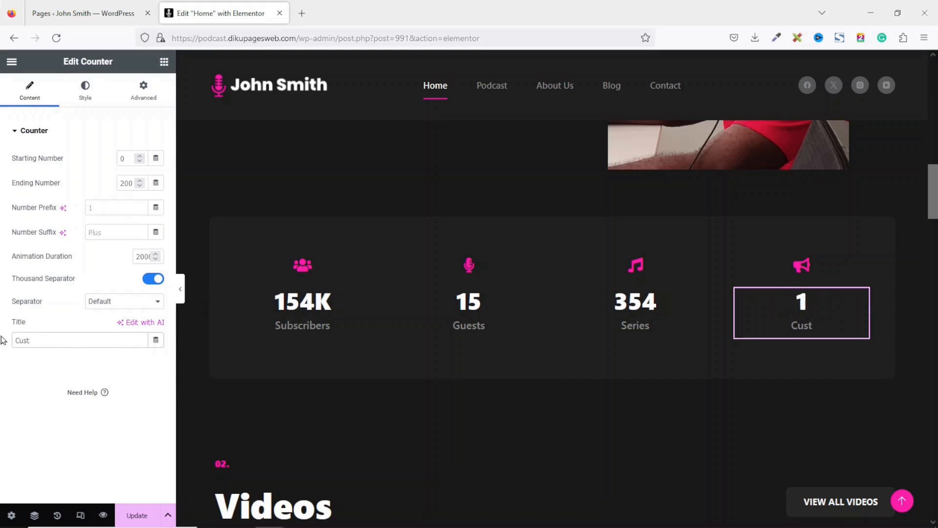
text(omers)
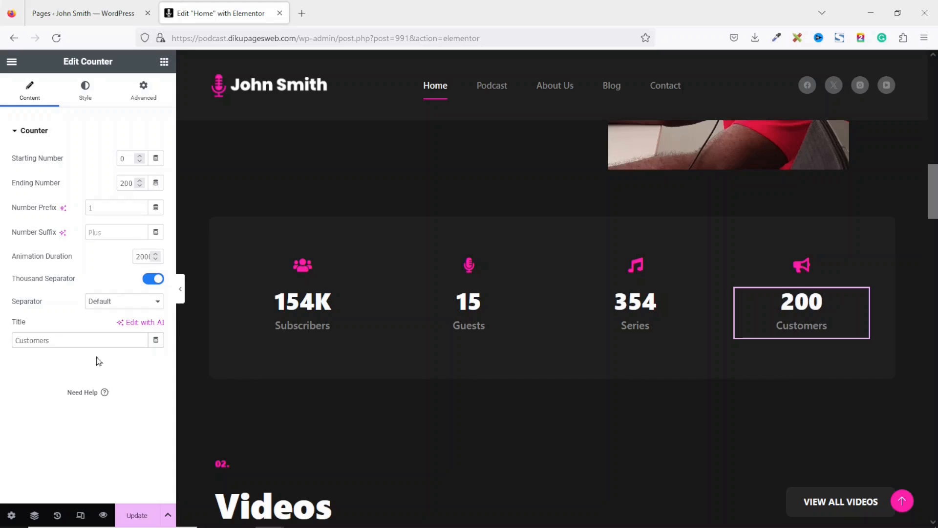
click(136, 516)
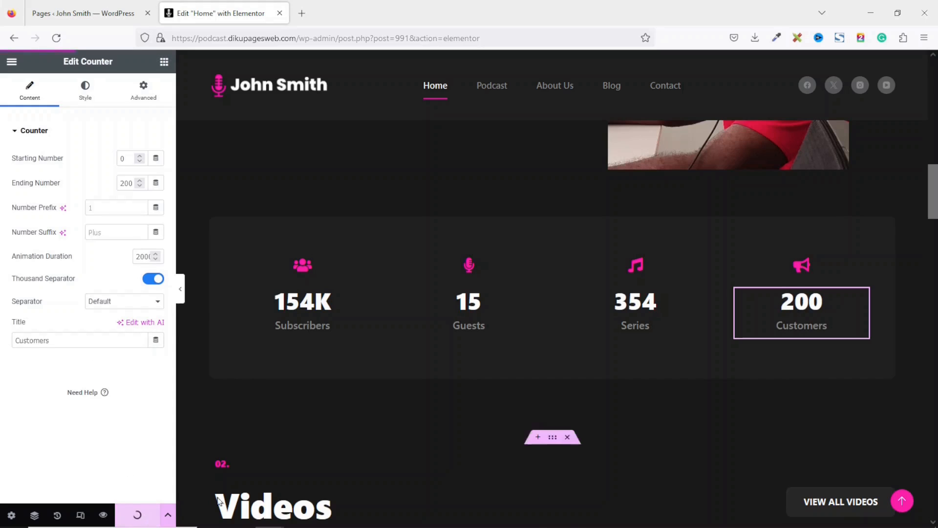
- Rename the Videos section heading to 'Podcasts'
scroll(559, 407, down, 5)
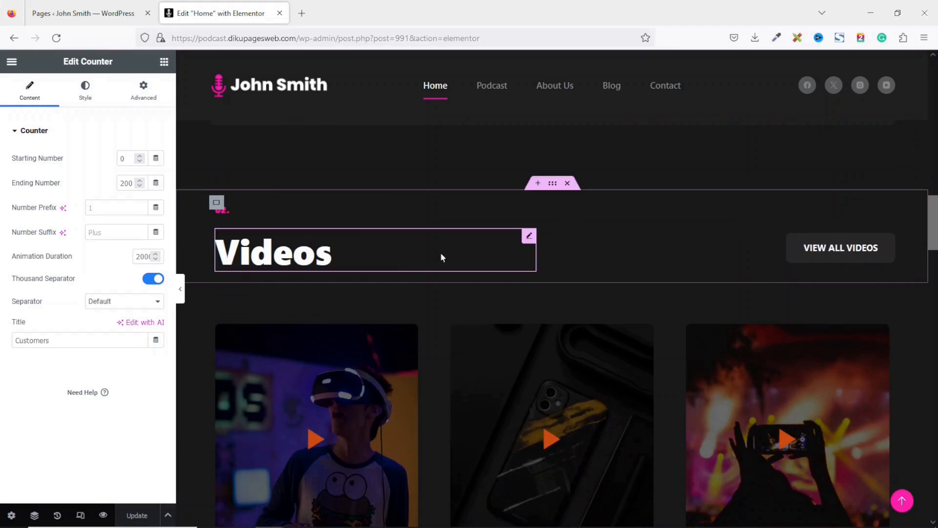
click(332, 252)
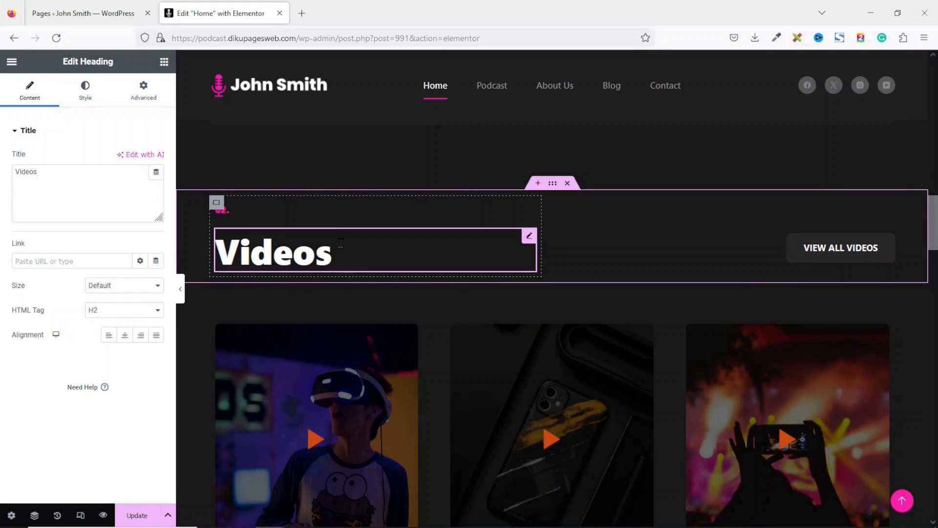
drag(90, 180, 1, 158)
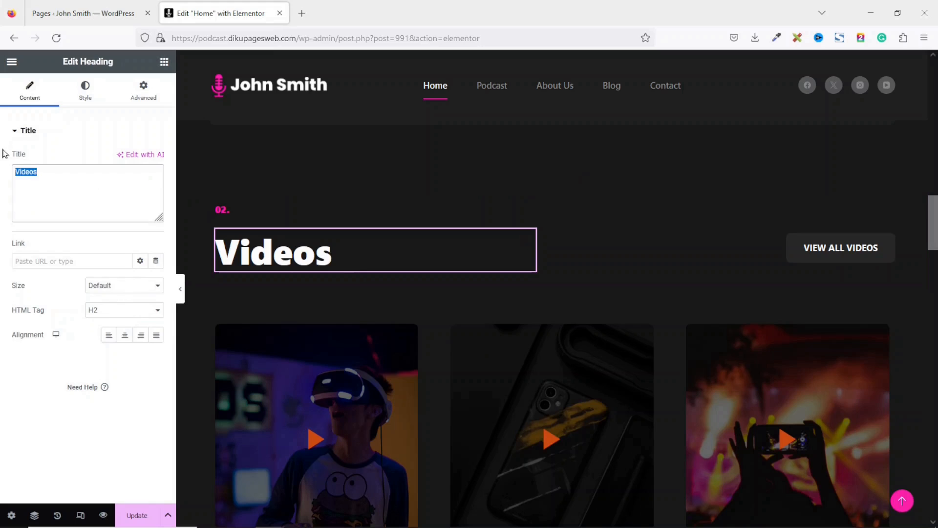
text(Podc)
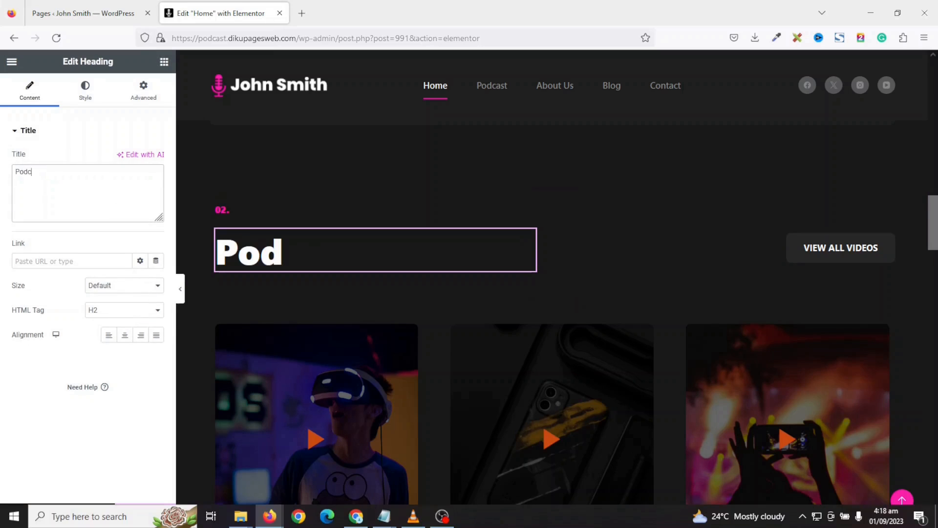
text(asts)
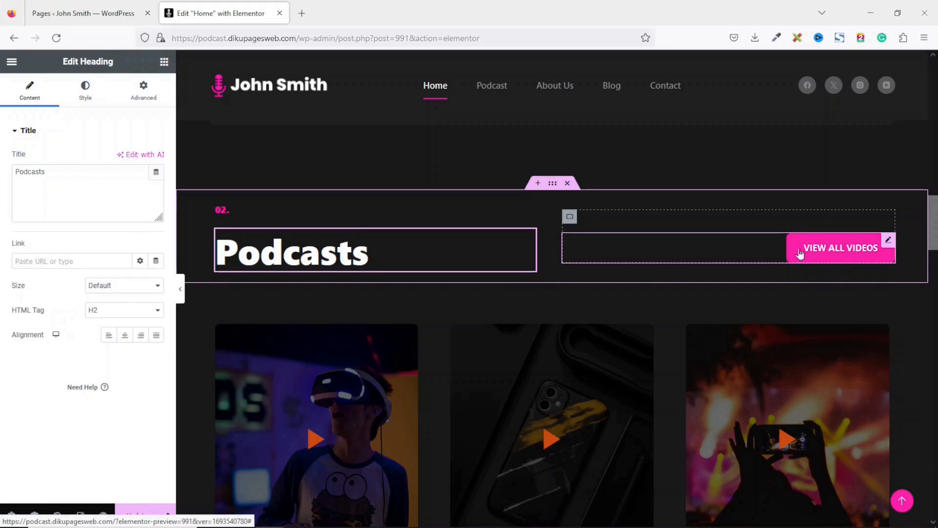
- Change the button text to 'View All Podcasts' and link it to the Podcast page
click(828, 252)
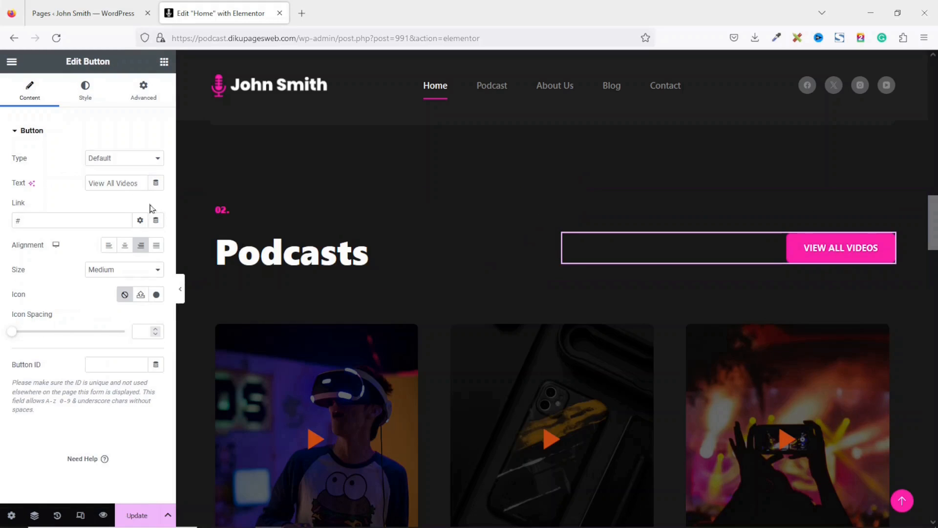
double_click(139, 185)
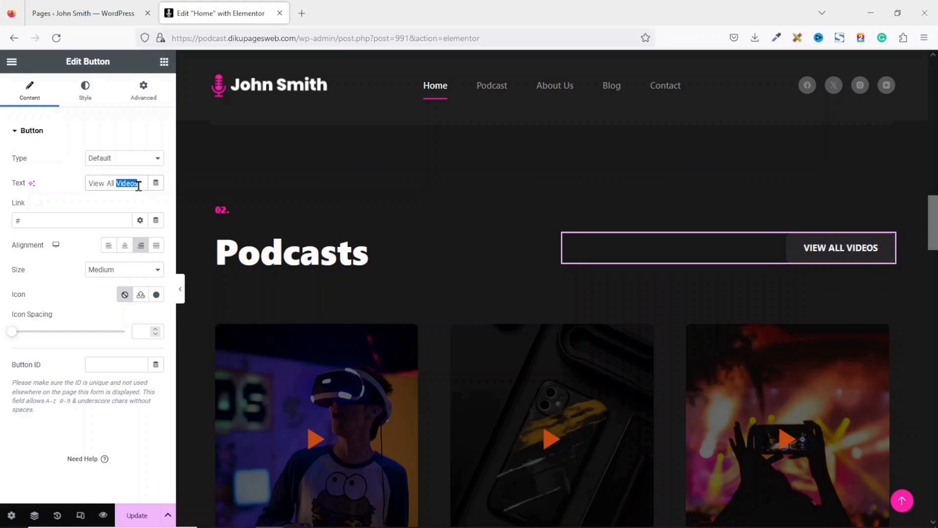
text(Podc)
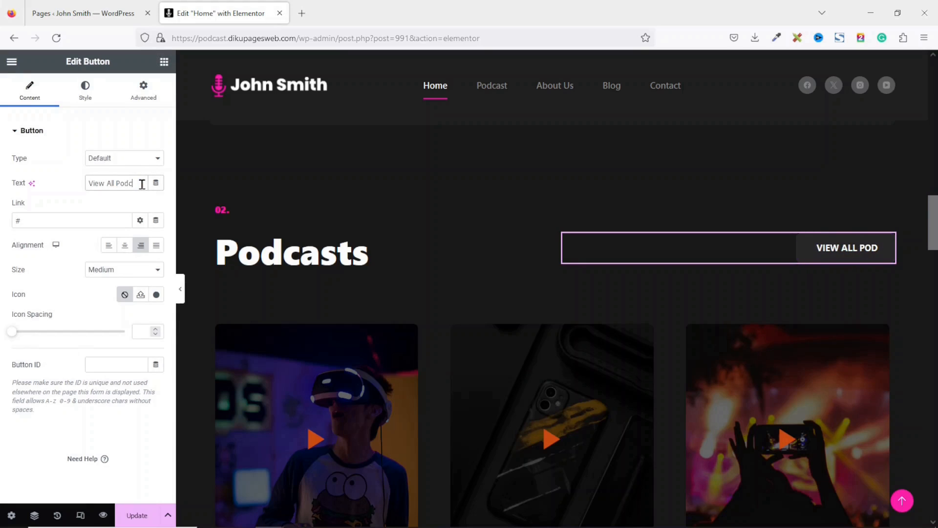
text(asts)
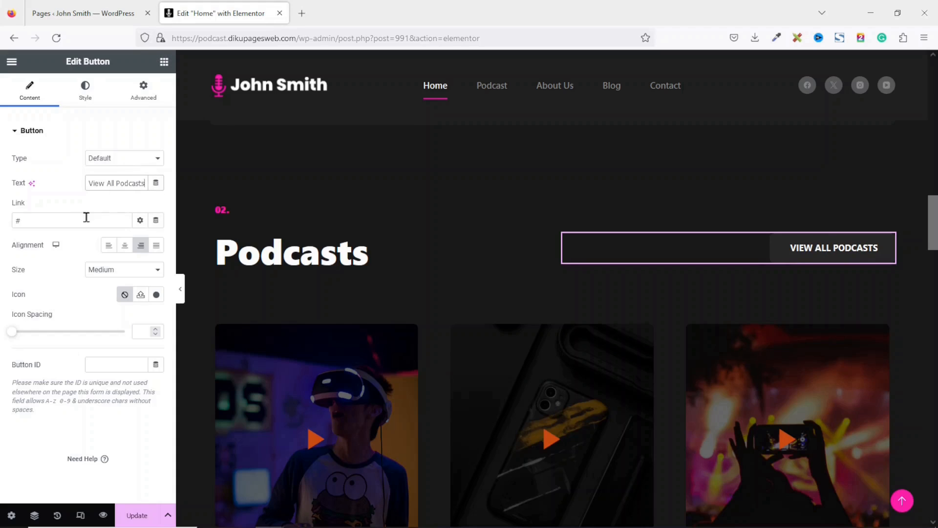
key(BackSpace)
text(podcast)
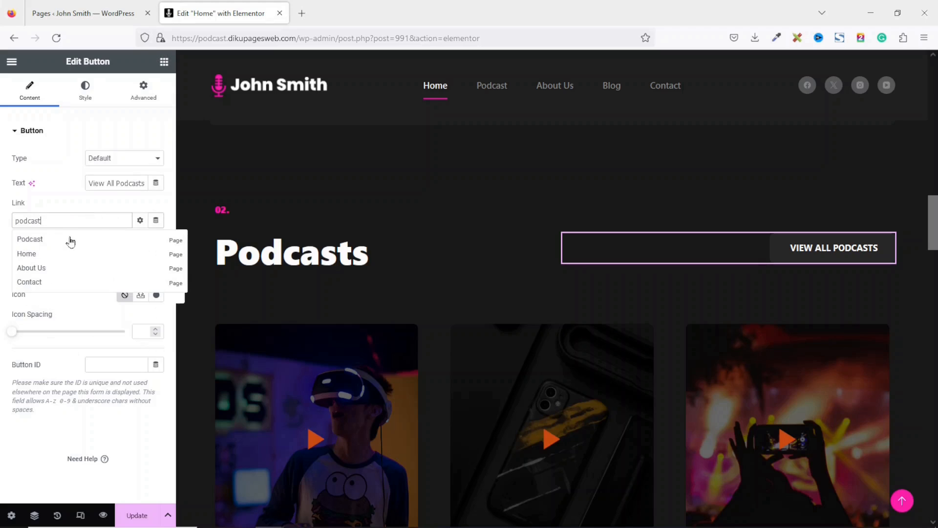
click(70, 240)
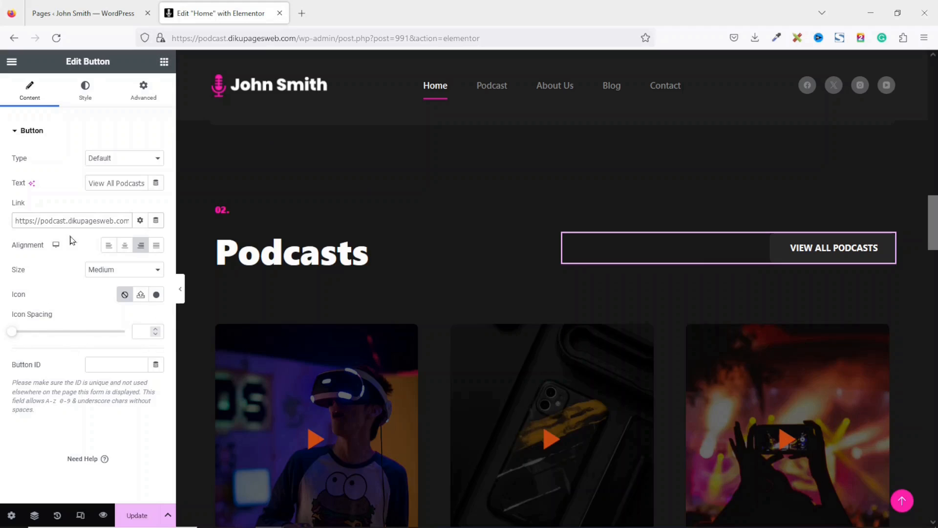
scroll(450, 393, down, 1)
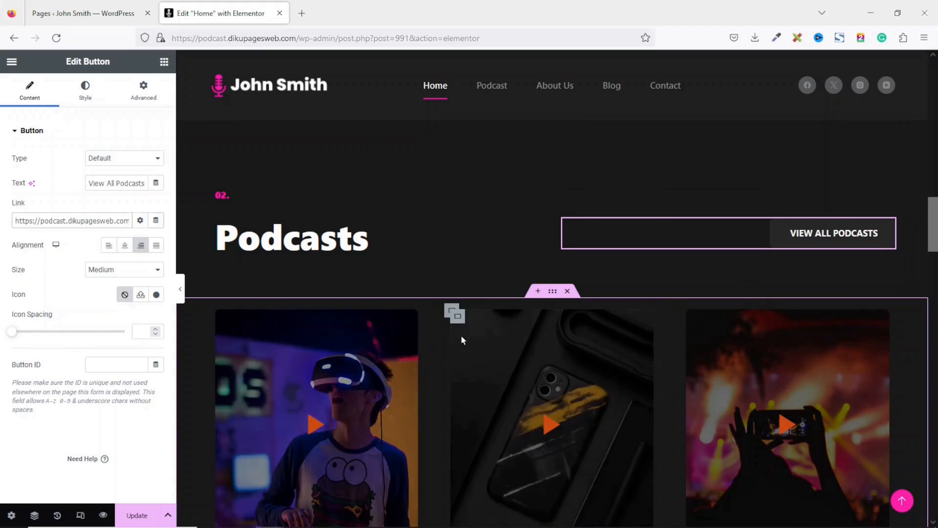
- Delete the first row of video cards, then the third and second cards
click(448, 336)
scroll(448, 336, down, 2)
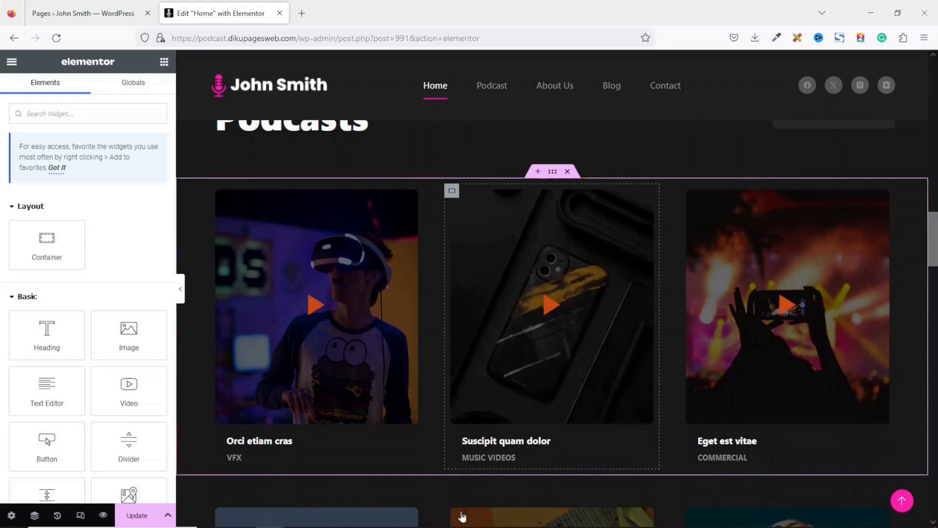
click(568, 173)
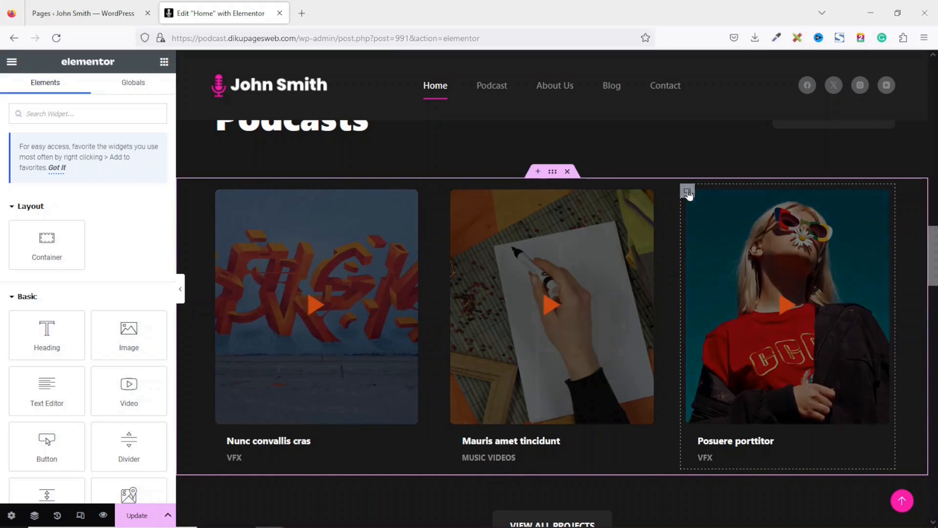
right_click(687, 192)
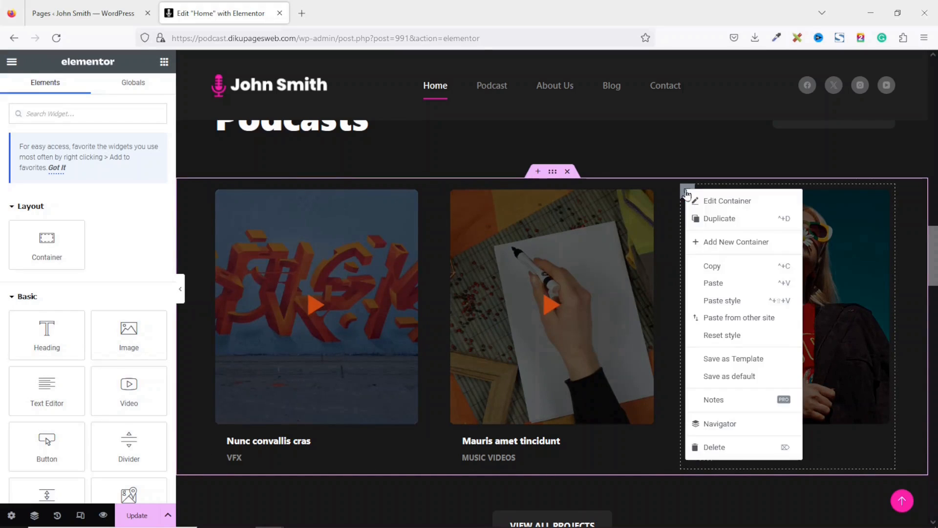
click(722, 448)
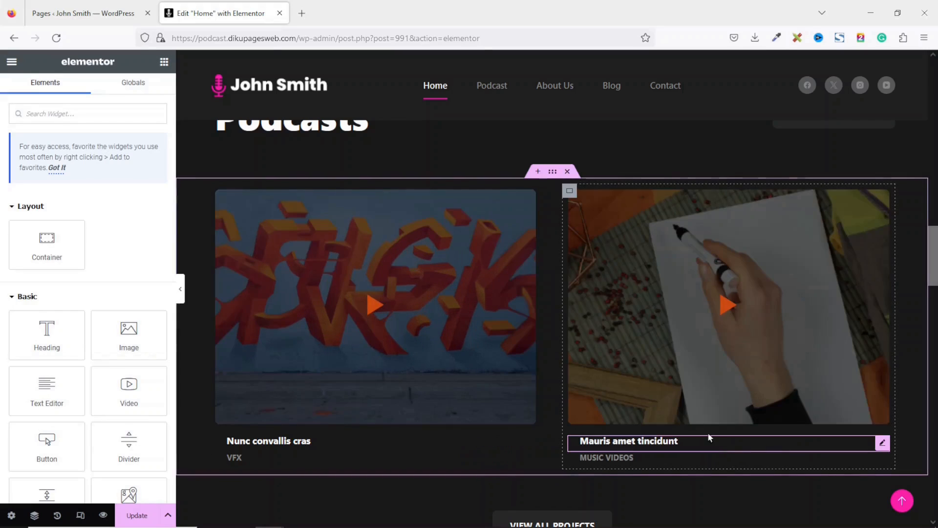
right_click(567, 191)
click(603, 444)
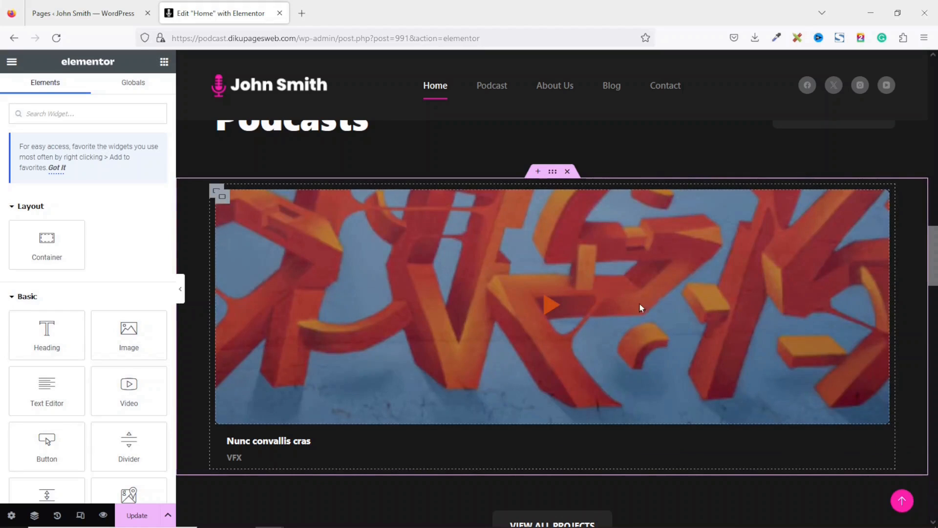
- Delete the last card's video image, 'Nunc convallis cras' heading and VFX text
right_click(748, 255)
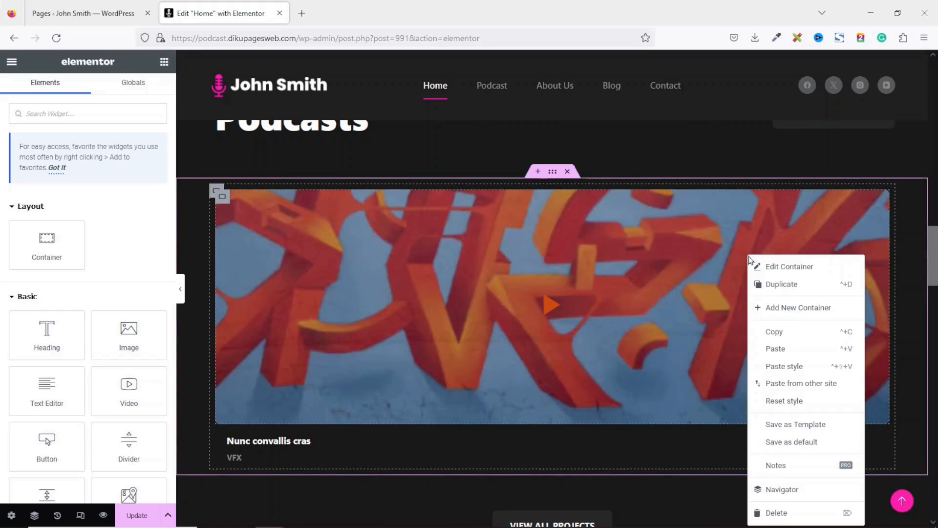
click(777, 512)
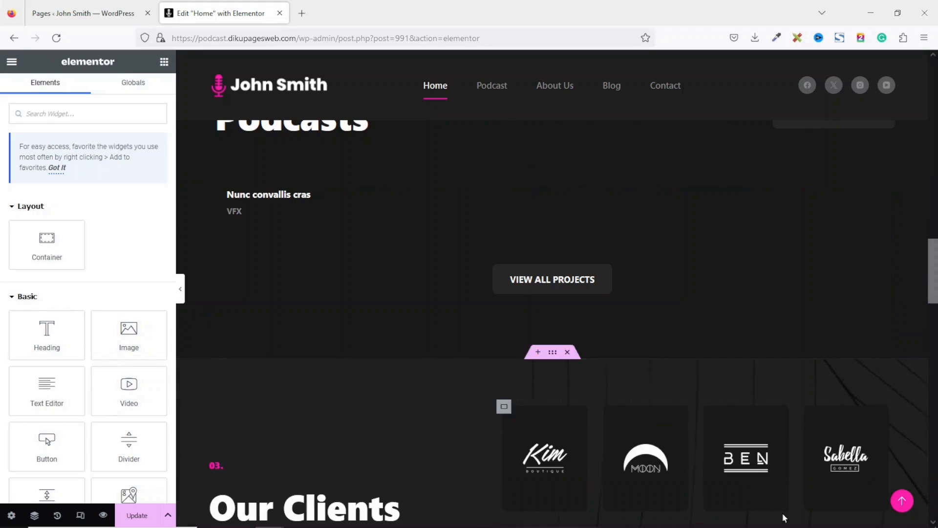
right_click(316, 197)
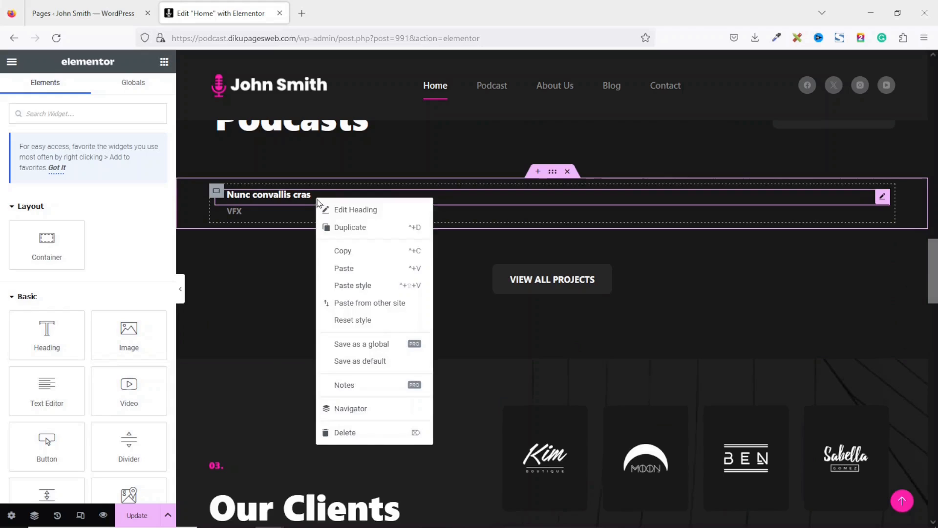
click(385, 432)
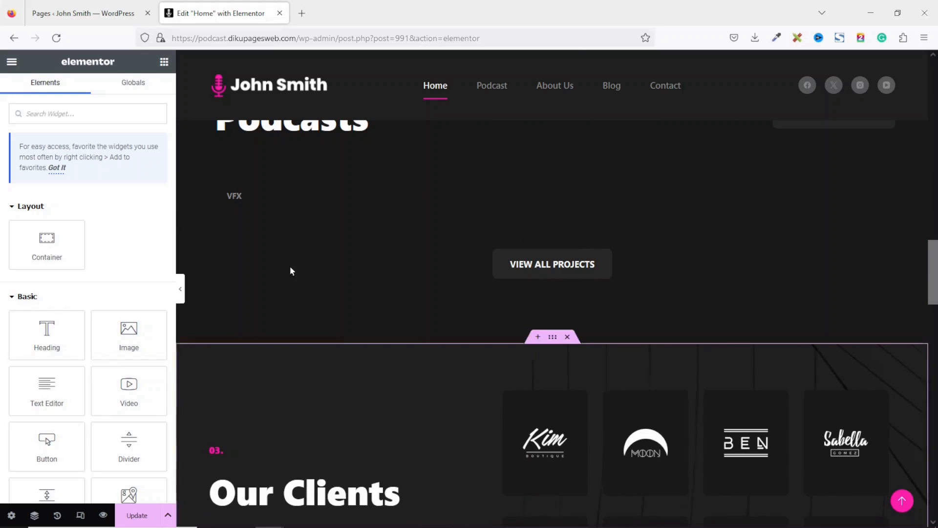
right_click(267, 194)
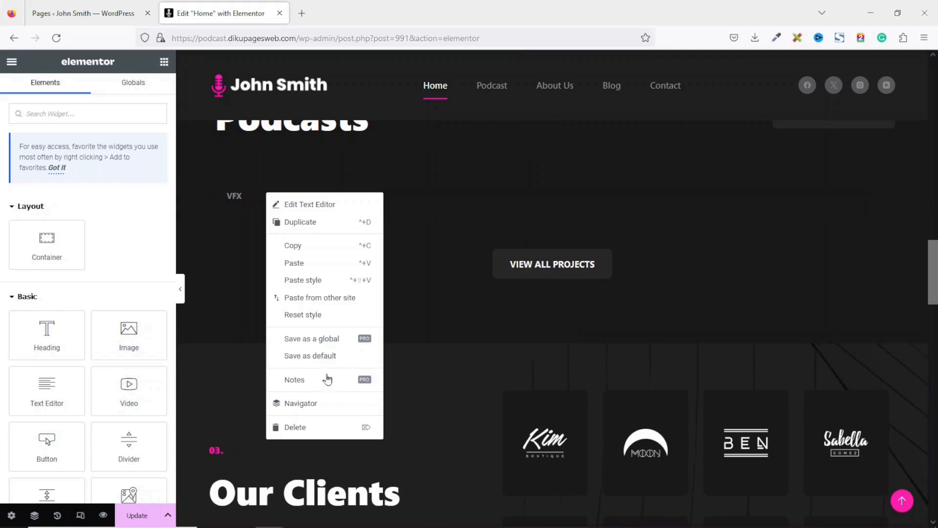
click(304, 427)
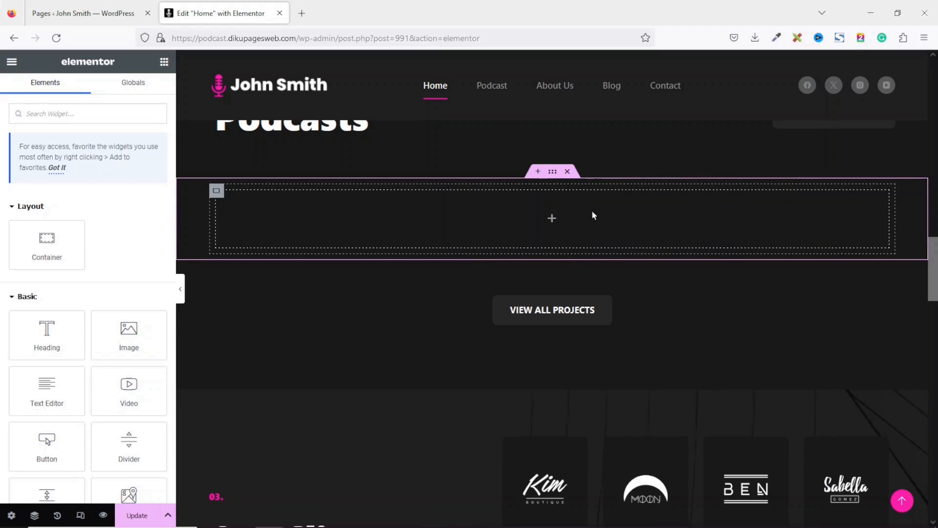
- Change the button text to 'View all Podcasts' and replace the '#' link with the Podcast page
click(558, 314)
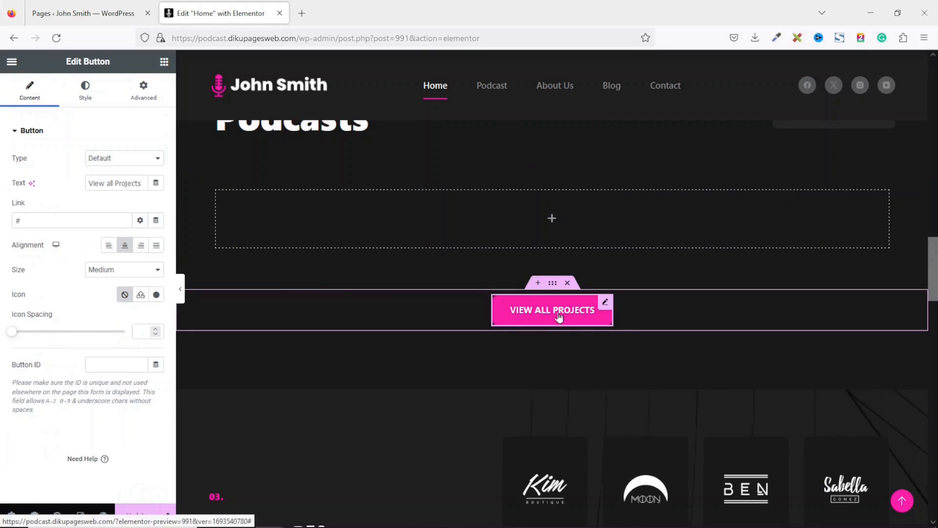
double_click(133, 182)
text(Po)
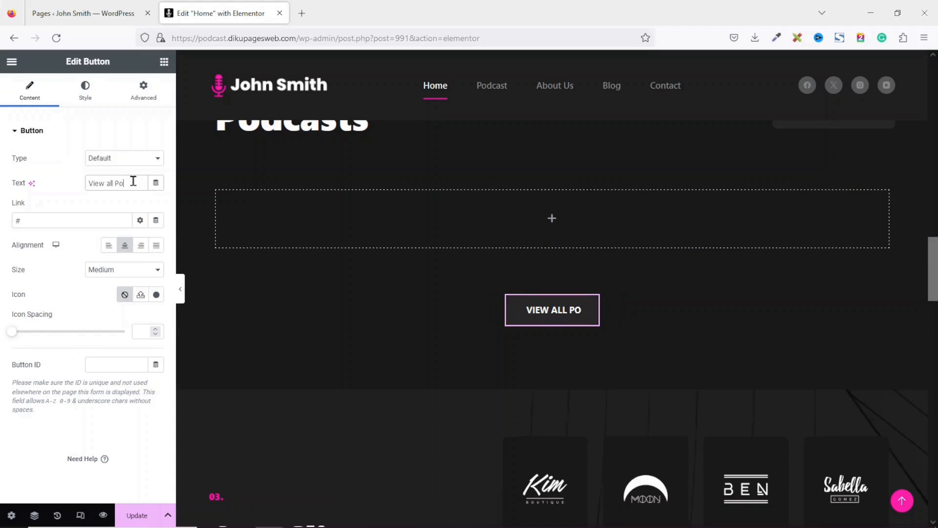
text(dcasts)
double_click(42, 221)
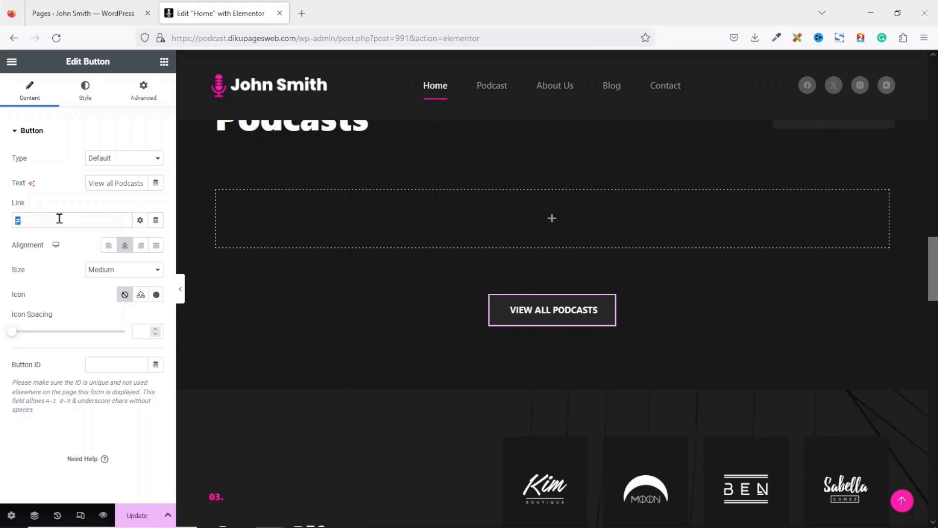
text(podcast)
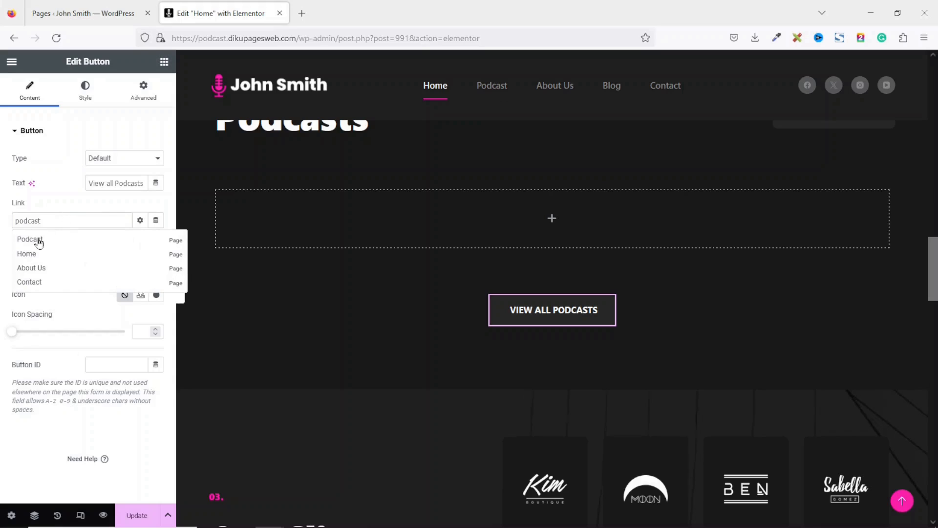
click(39, 240)
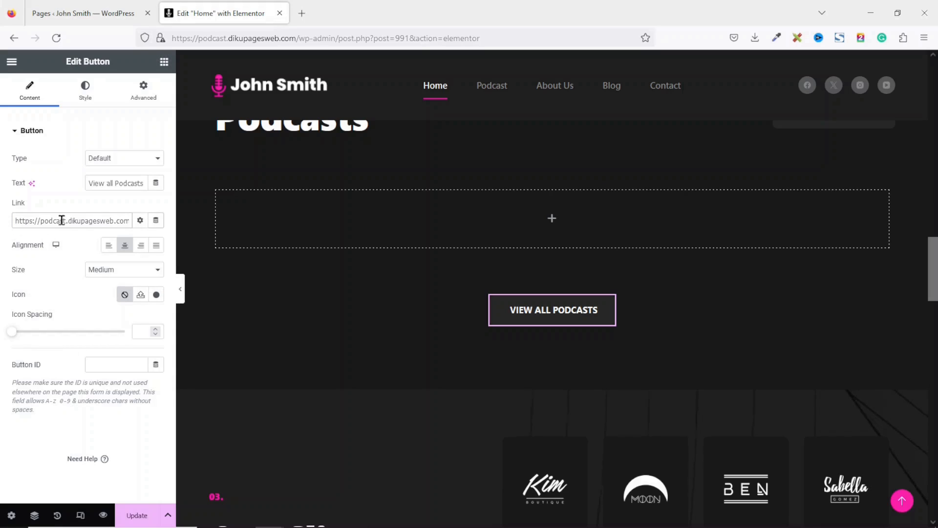
scroll(691, 288, down, 5)
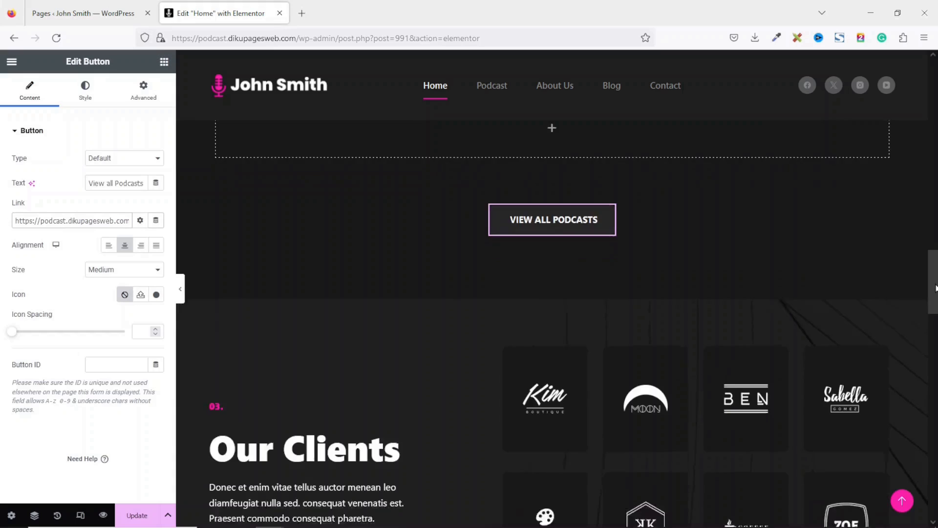
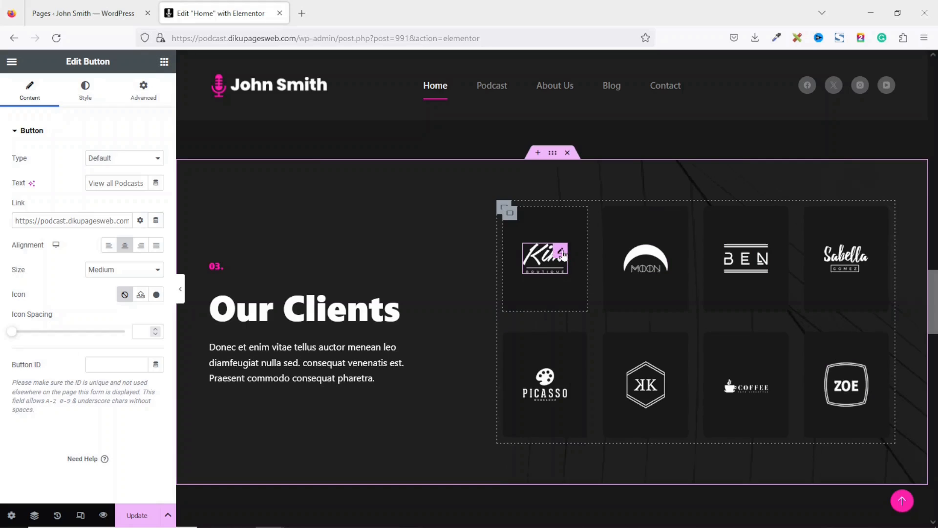
- Replace the Kim client logo with the favicon.png microphone image from the Media Library
click(562, 253)
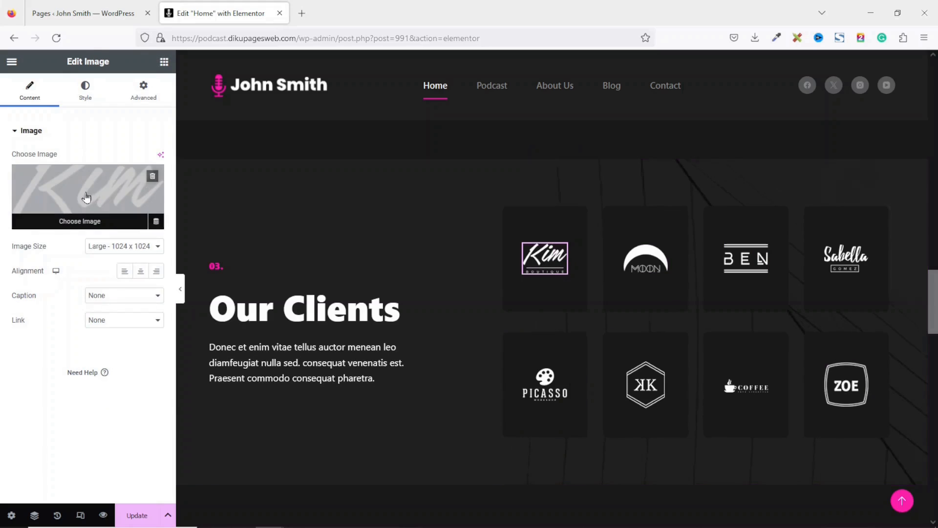
click(88, 197)
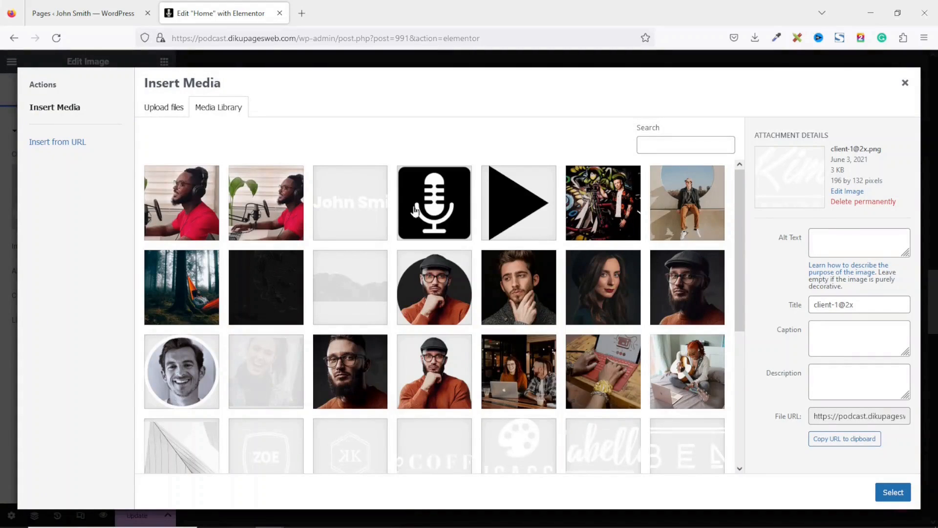
click(438, 195)
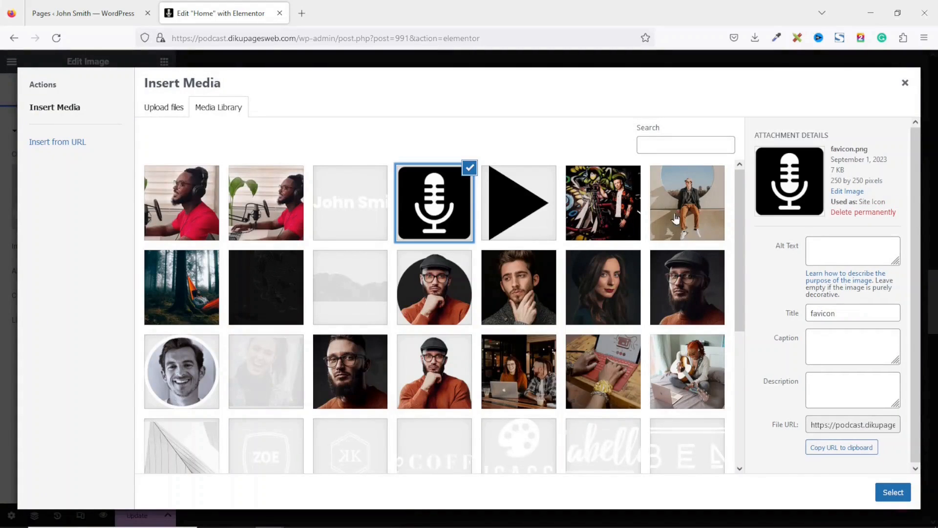
click(894, 494)
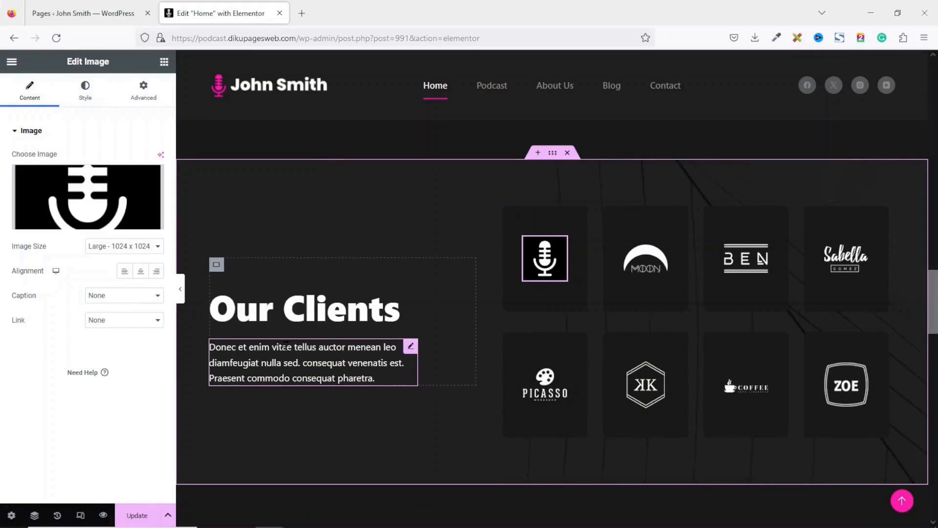
click(275, 318)
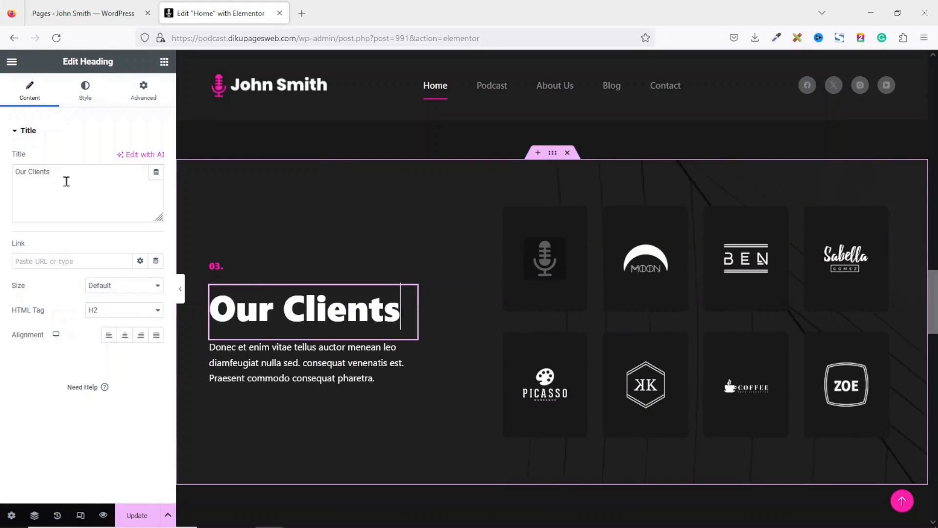
drag(87, 181, 2, 157)
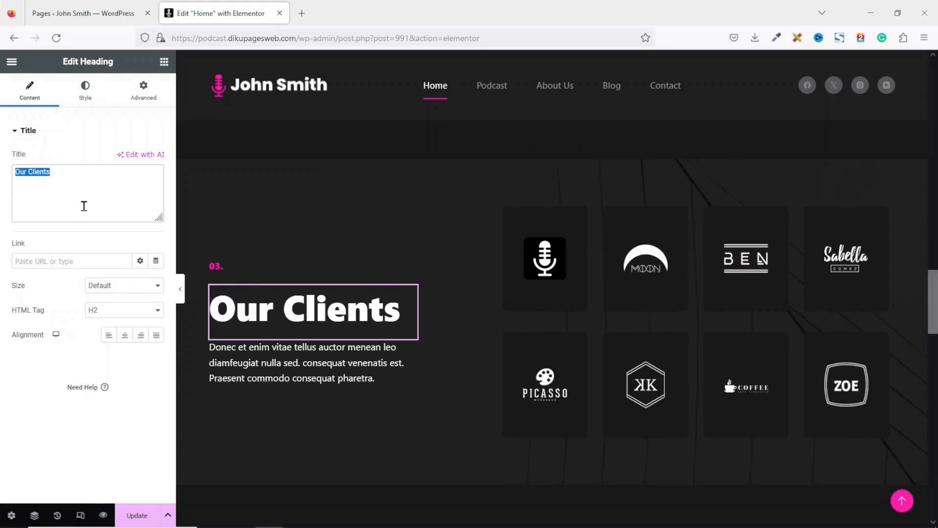
click(281, 358)
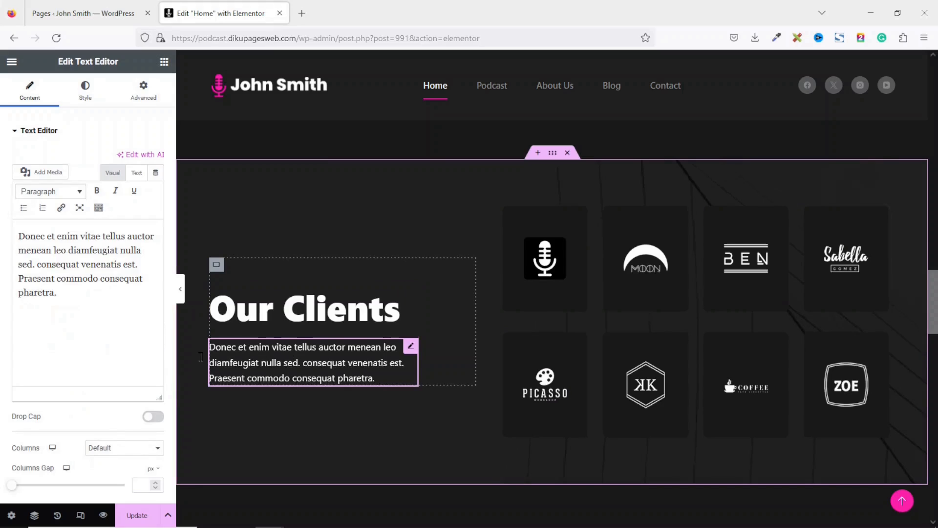
drag(94, 318, 1, 223)
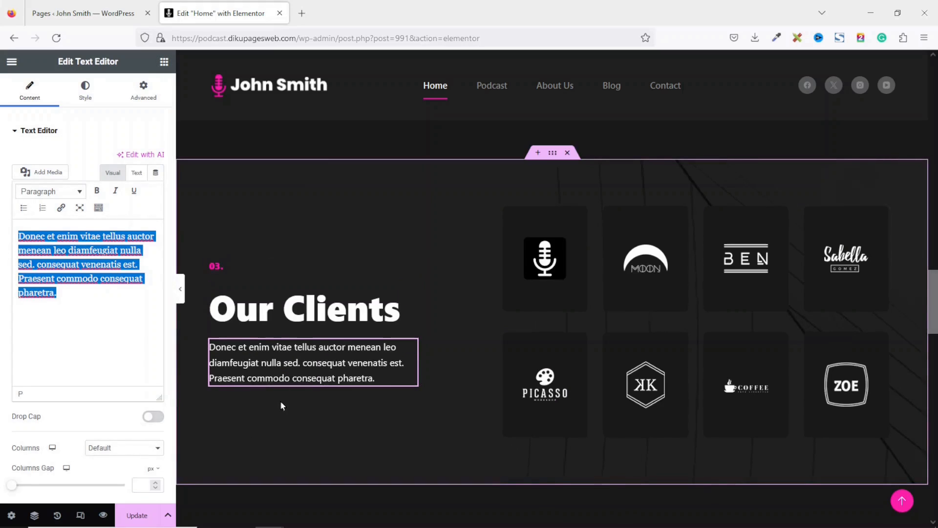
scroll(931, 300, down, 7)
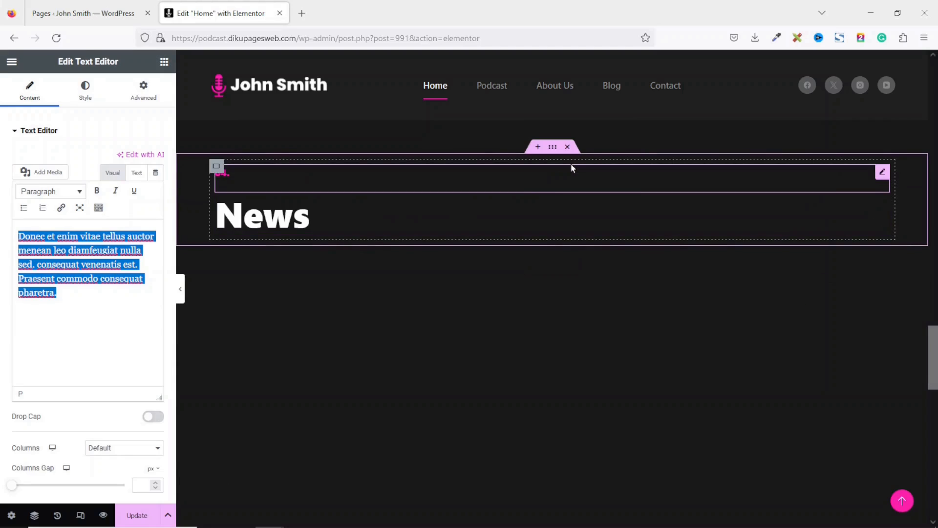
- Delete the News and empty sections, change 'project' to 'business' in the heading, then select the paragraph text
click(568, 147)
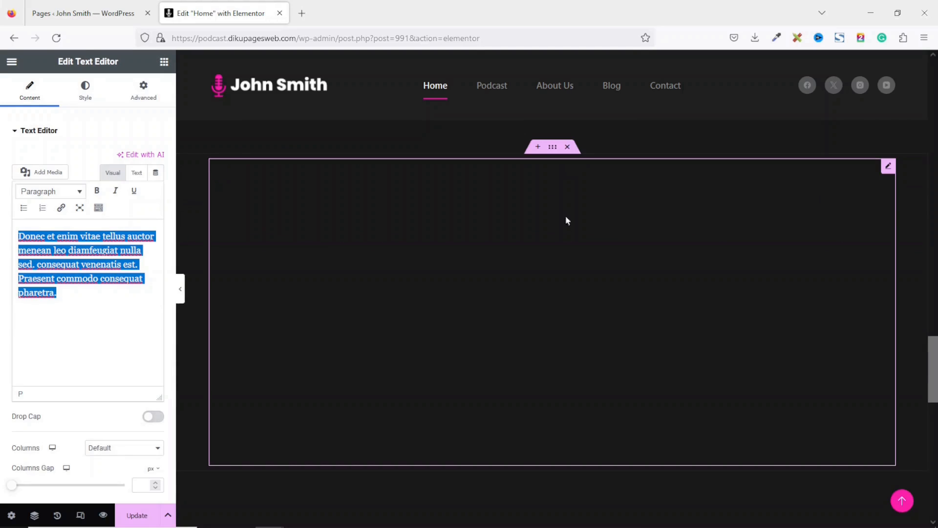
click(569, 148)
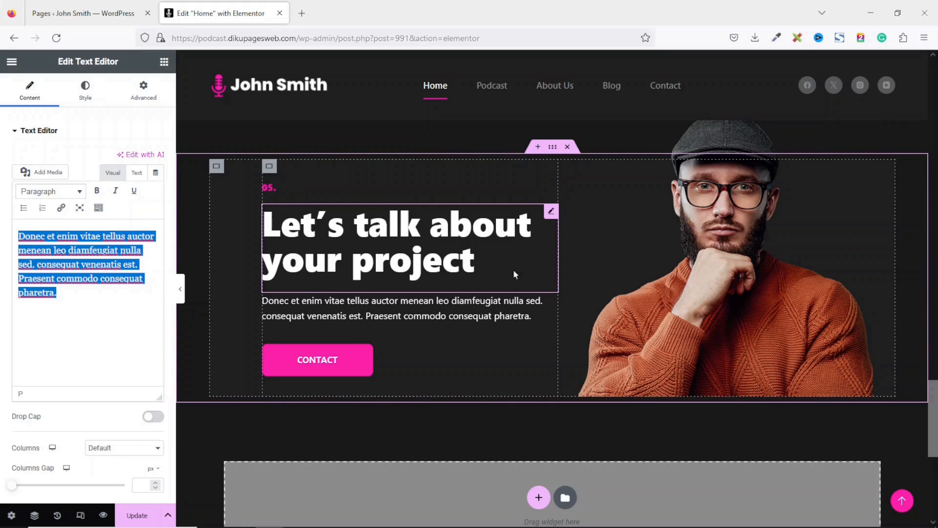
click(408, 243)
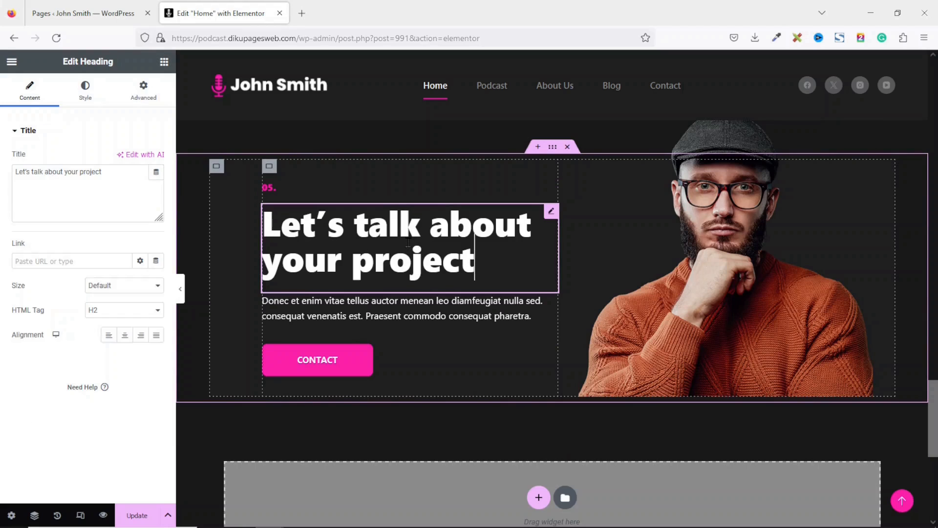
double_click(108, 175)
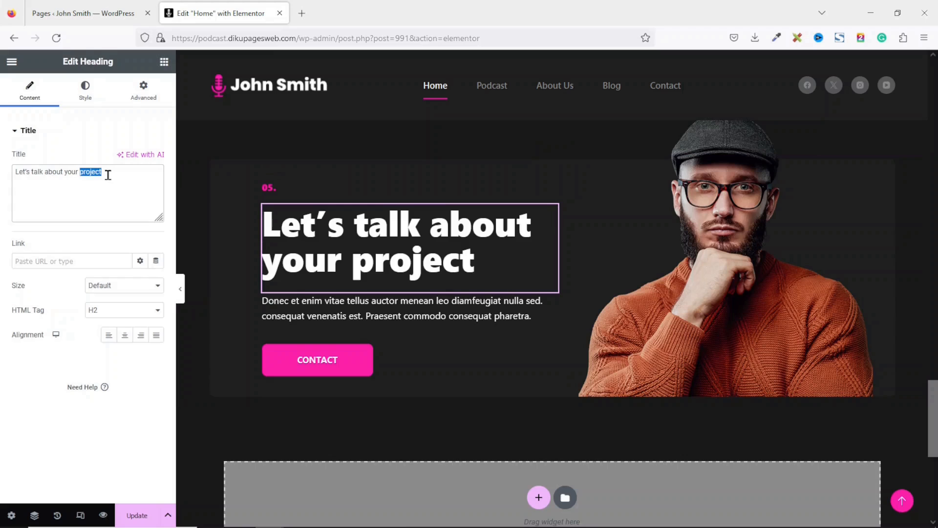
text(business)
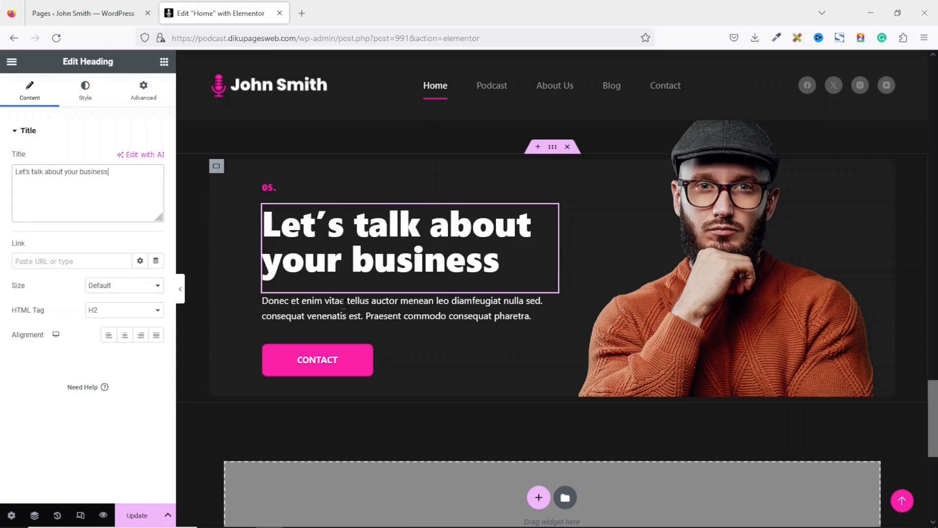
click(356, 313)
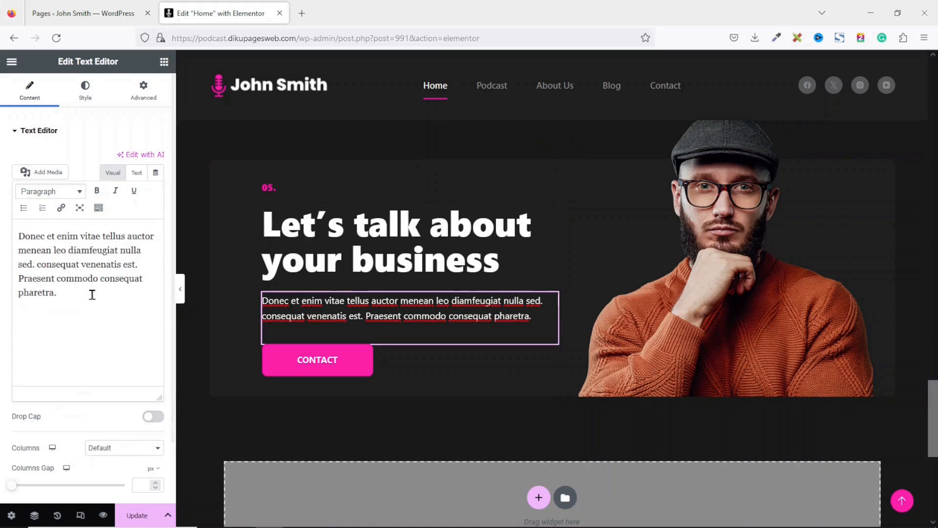
drag(98, 294, 1, 197)
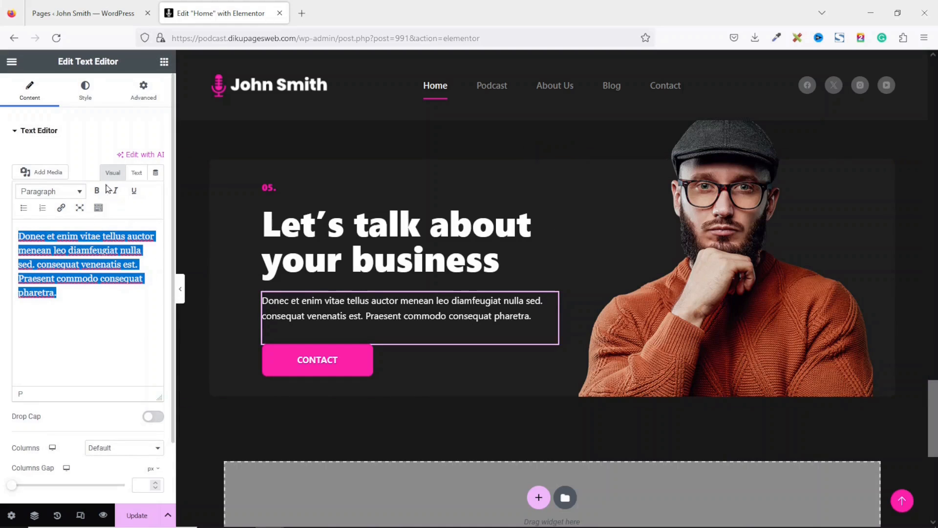
- Replace the CONTACT button's '#' link with the Contact page suggestion
click(307, 361)
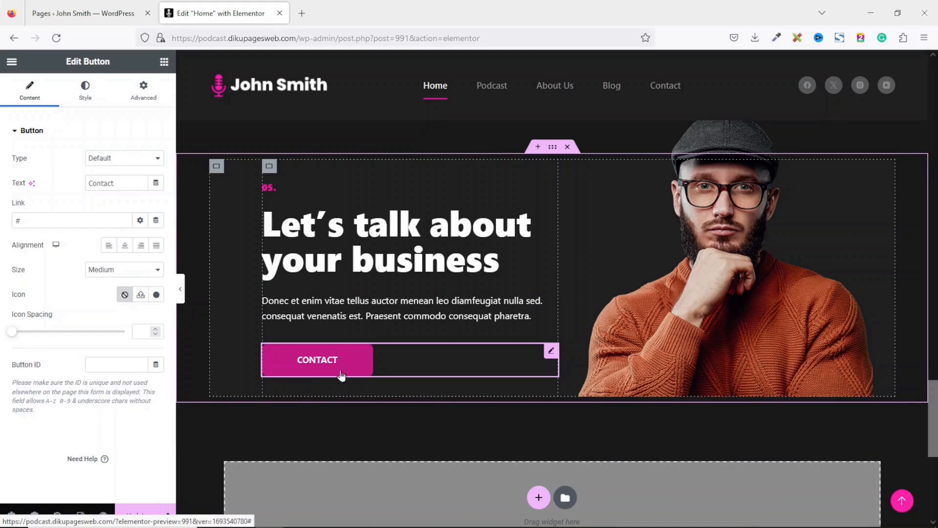
drag(62, 218, 2, 215)
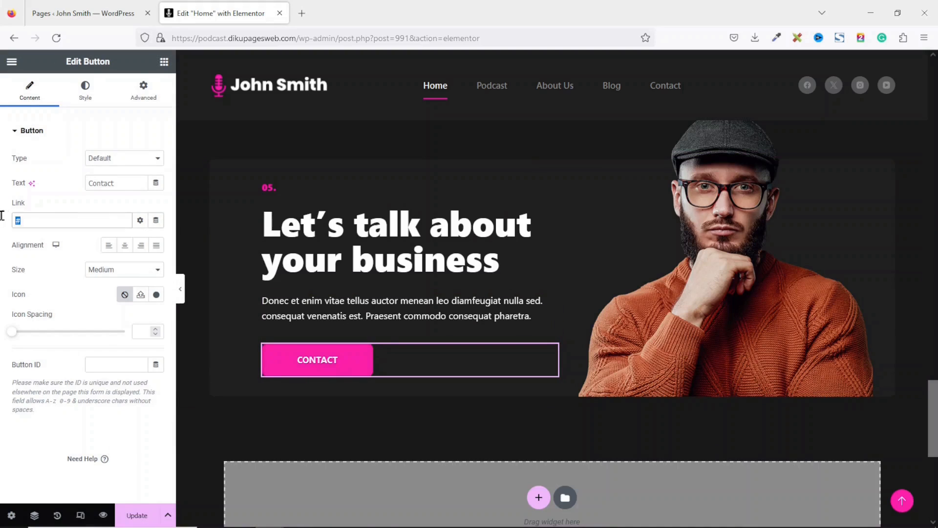
text(contact)
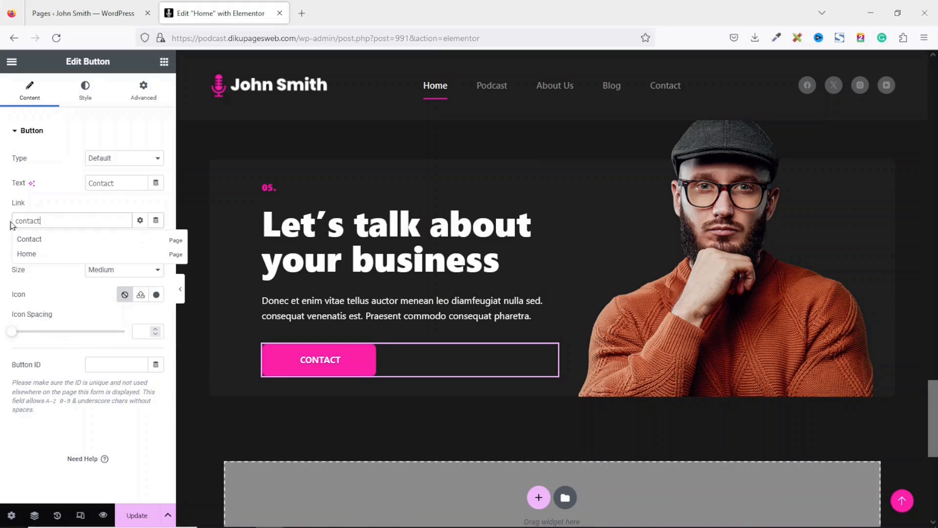
click(42, 244)
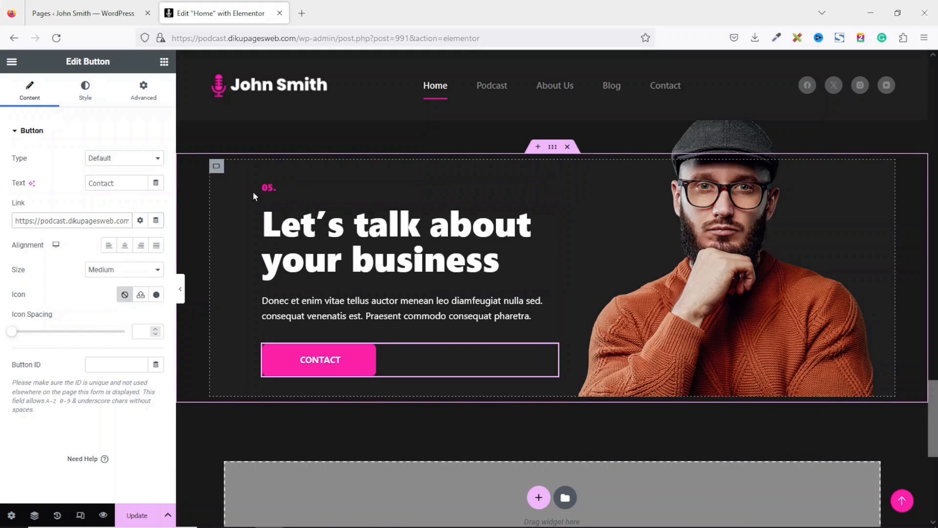
drag(932, 417, 934, 262)
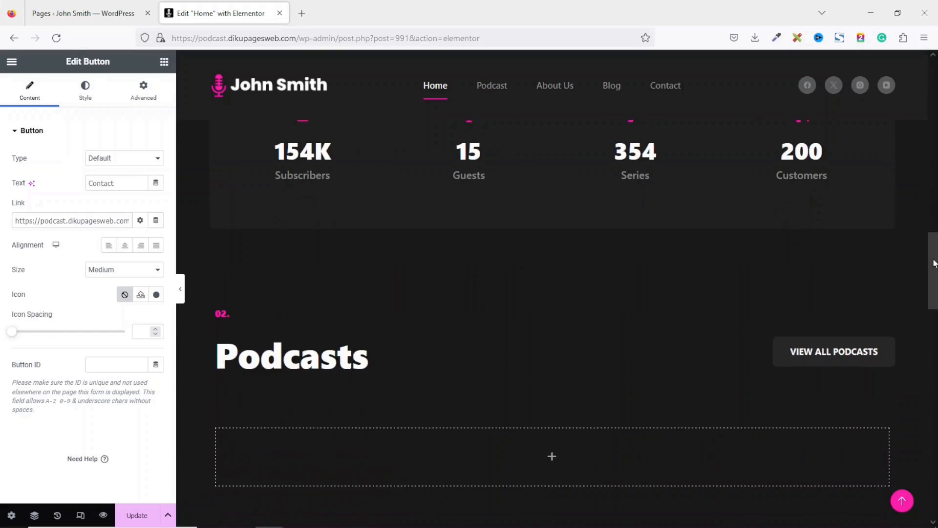
- Copy the 02. label above the About Us heading and change it to 01
right_click(244, 317)
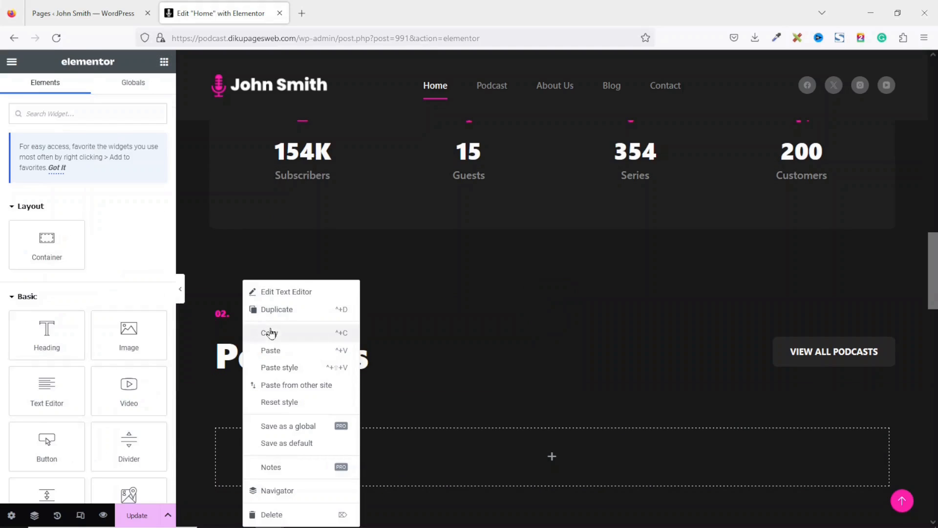
click(271, 332)
drag(930, 273, 936, 116)
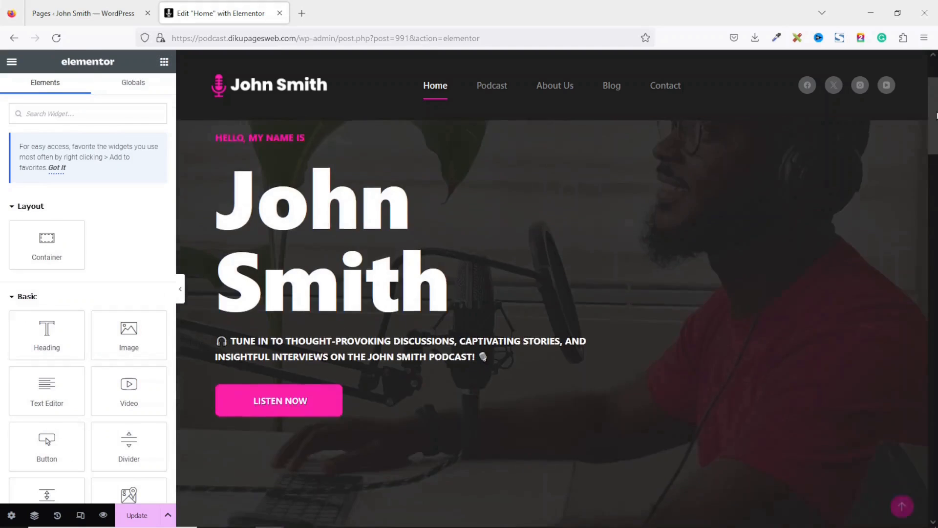
scroll(335, 415, down, 5)
right_click(333, 410)
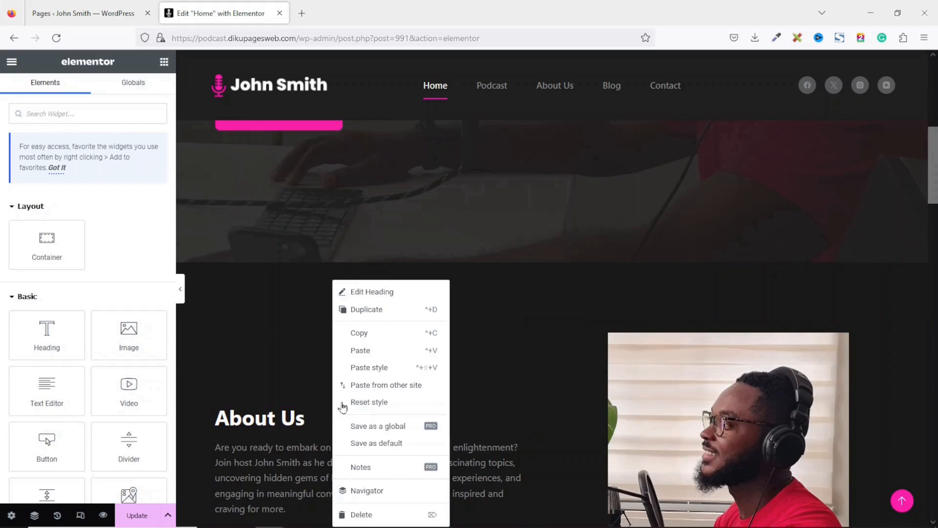
click(379, 350)
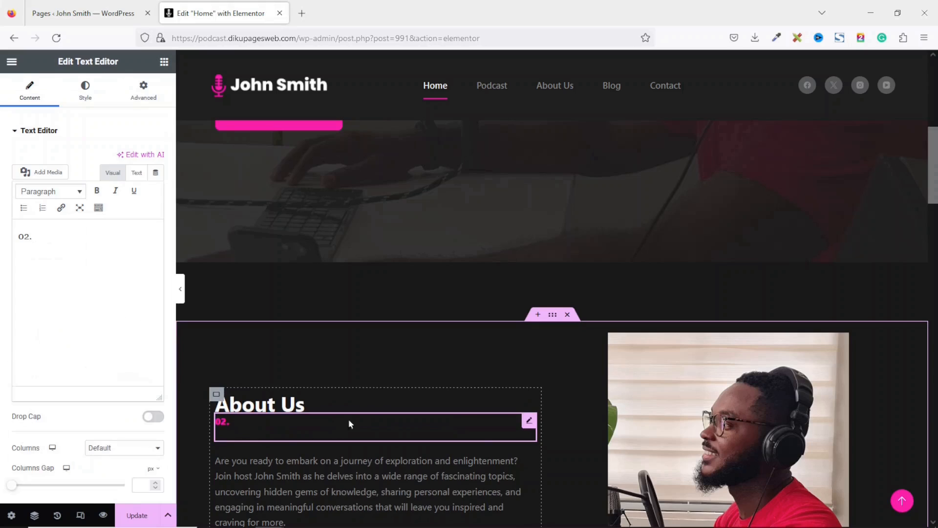
drag(529, 421, 517, 394)
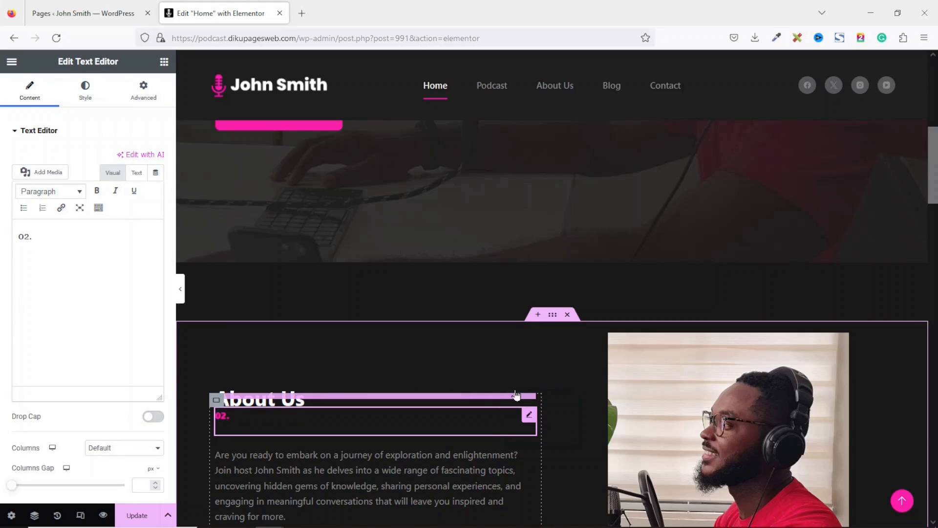
click(28, 238)
key(BackSpace)
text(1)
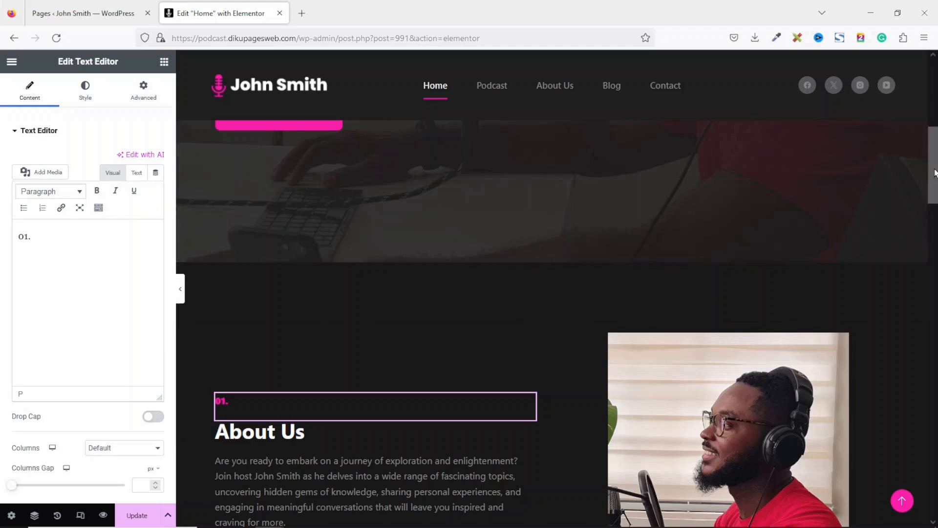
- Select the 05. number above 'Let's talk about your business' and start editing its text
drag(935, 172, 932, 275)
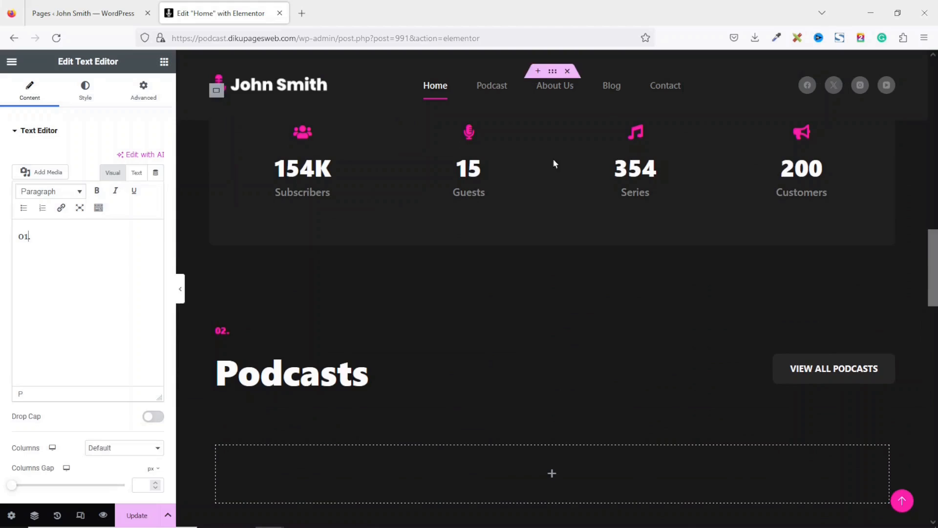
drag(935, 288, 937, 361)
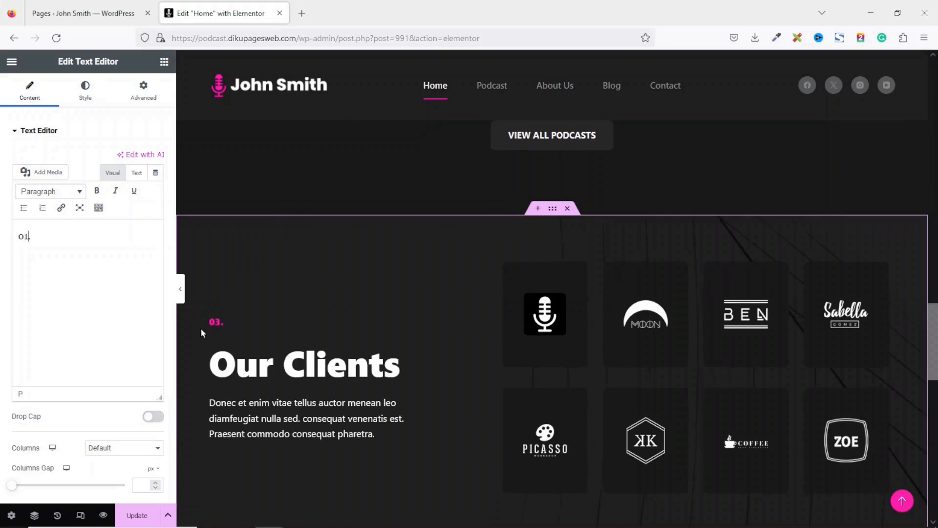
scroll(712, 385, down, 9)
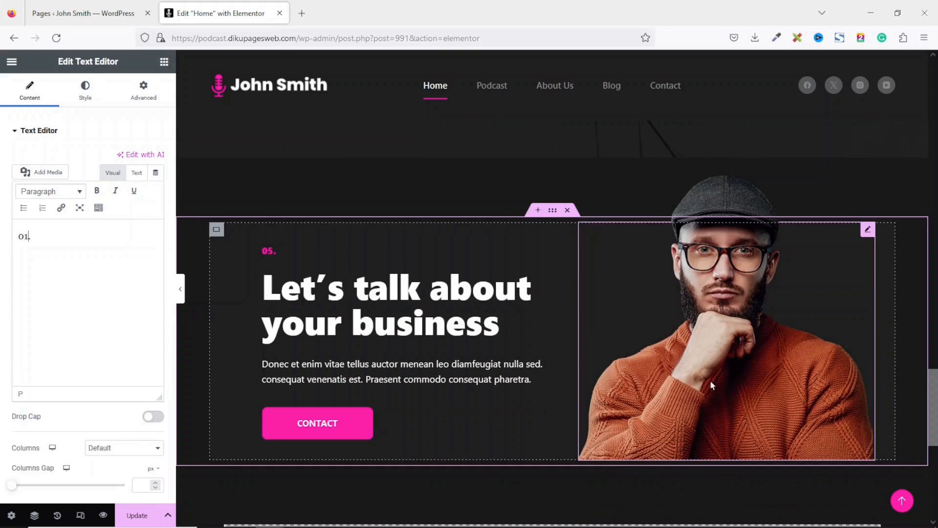
click(270, 250)
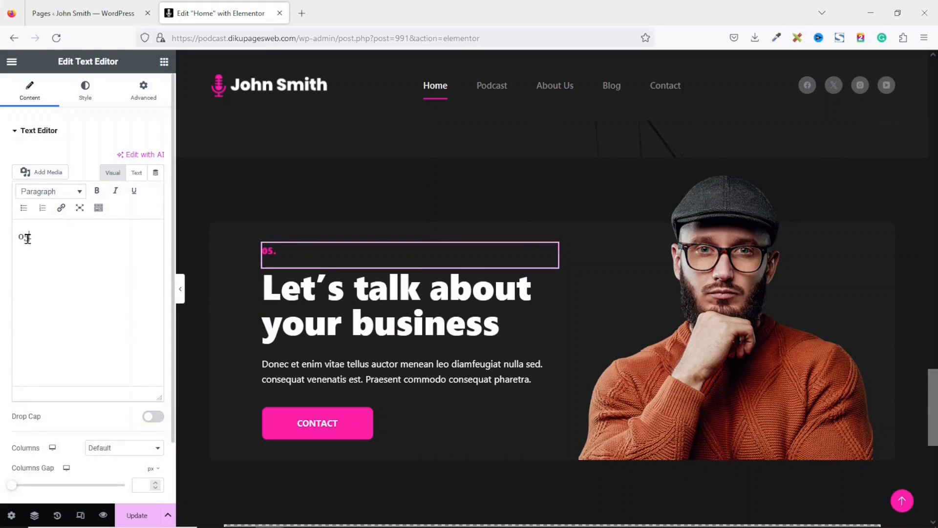
click(27, 238)
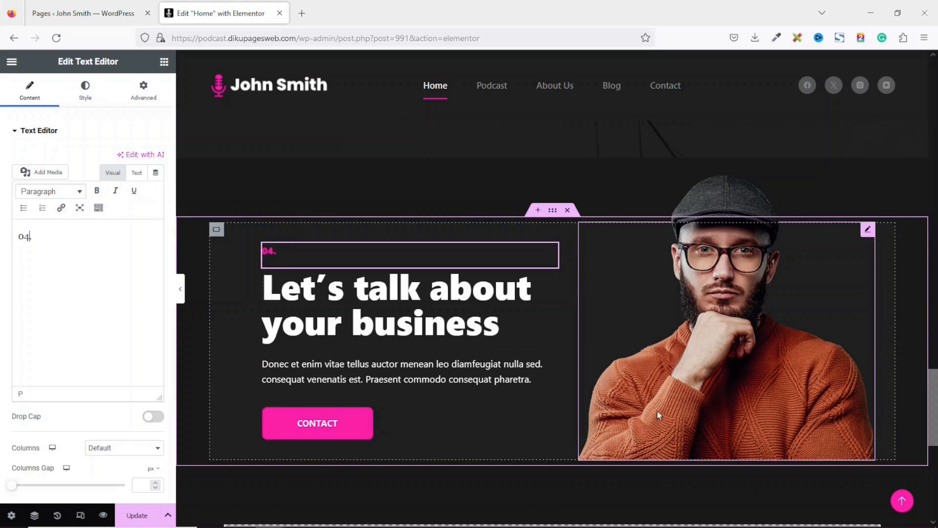
- Upload the advertising image and use it in place of the man's photo in the contact section
click(771, 318)
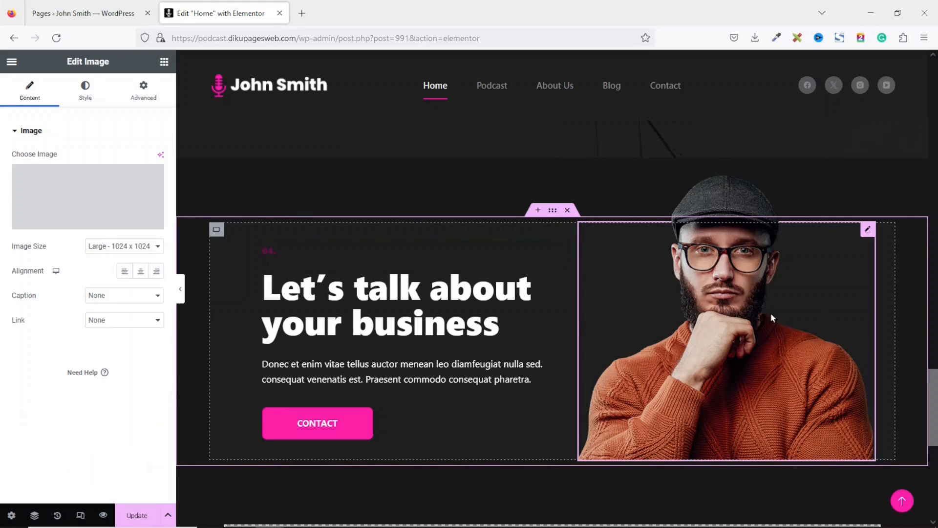
click(88, 206)
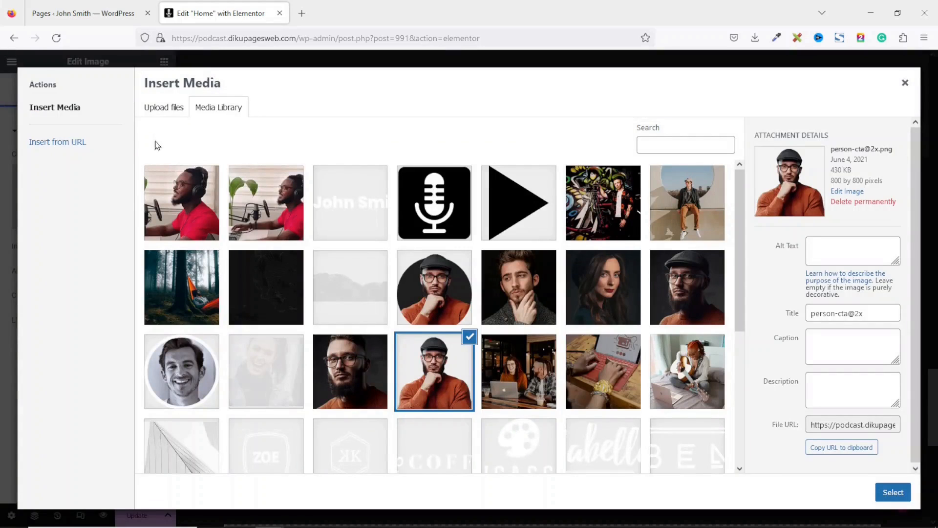
click(160, 111)
click(538, 293)
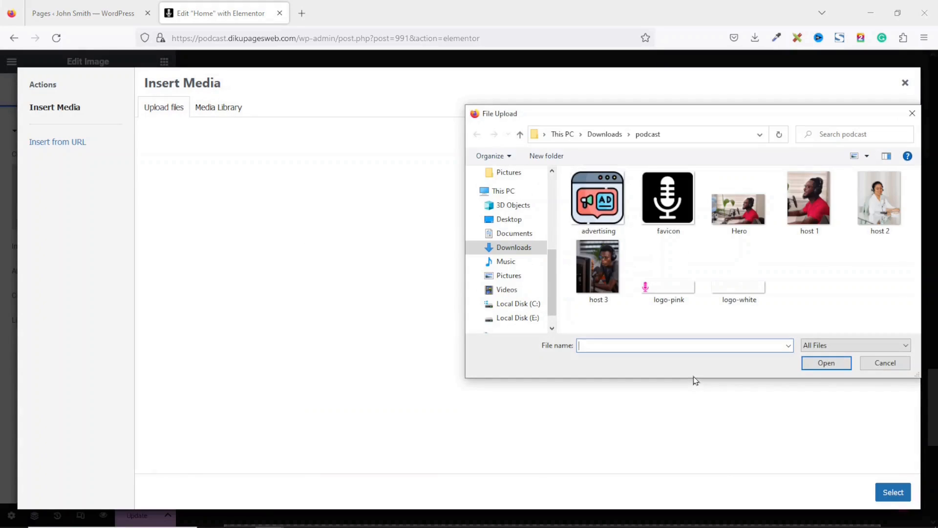
click(600, 201)
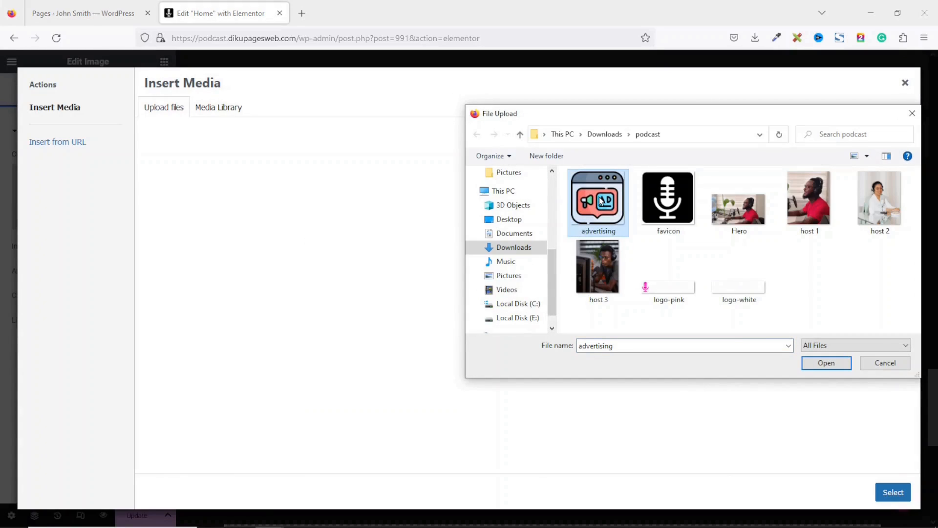
click(819, 368)
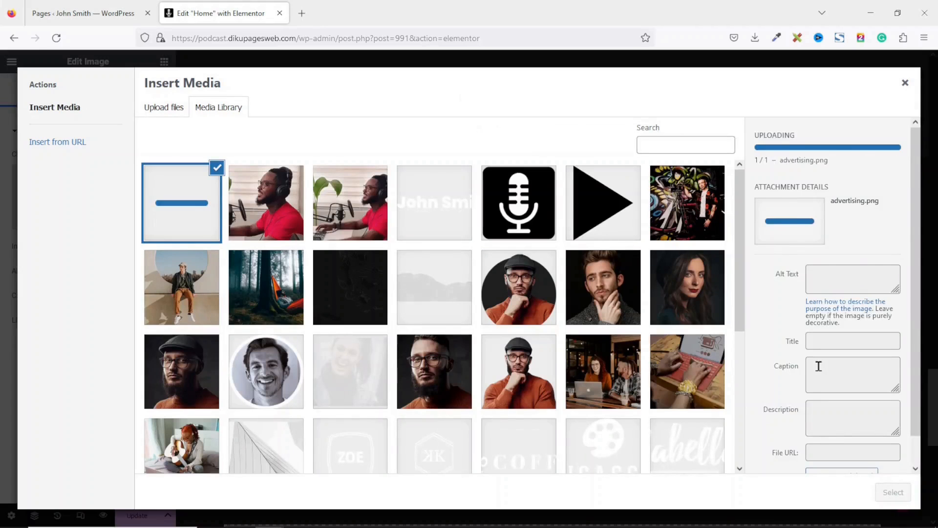
click(898, 493)
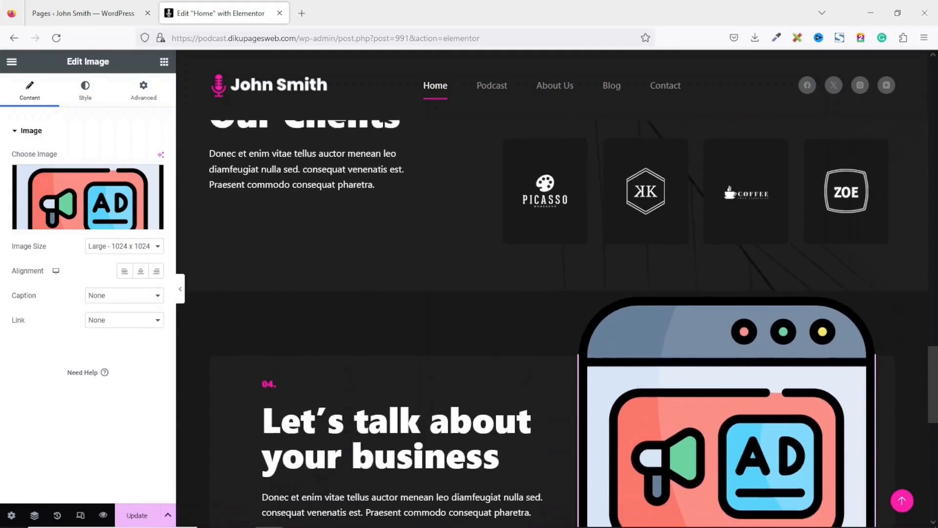
scroll(728, 186, down, 10)
drag(936, 457, 936, 276)
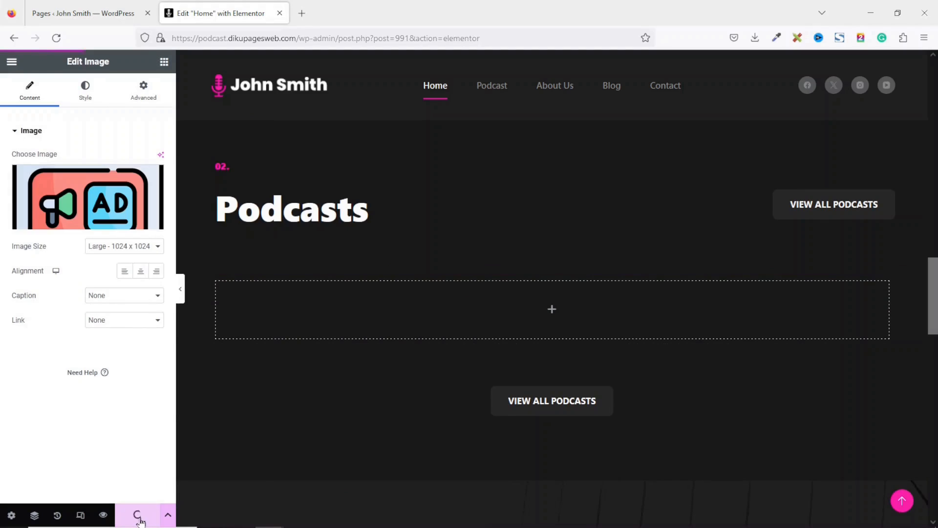
- View the live home page from the editor menu and scroll through it
click(10, 62)
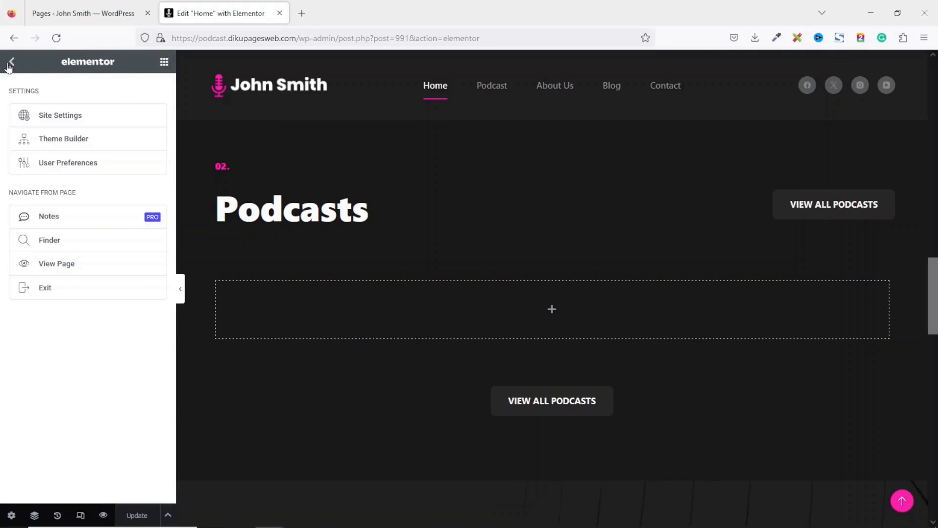
click(74, 266)
scroll(469, 293, down, 15)
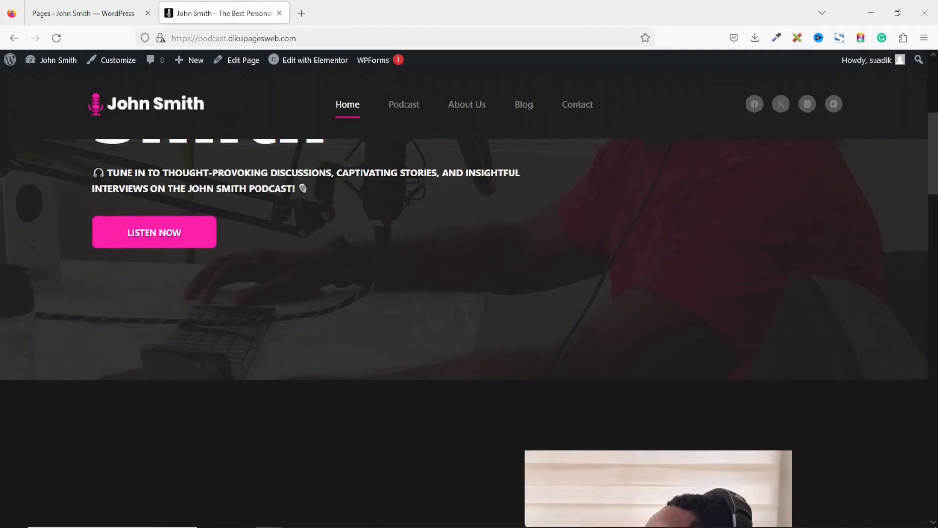
scroll(936, 444, down, 15)
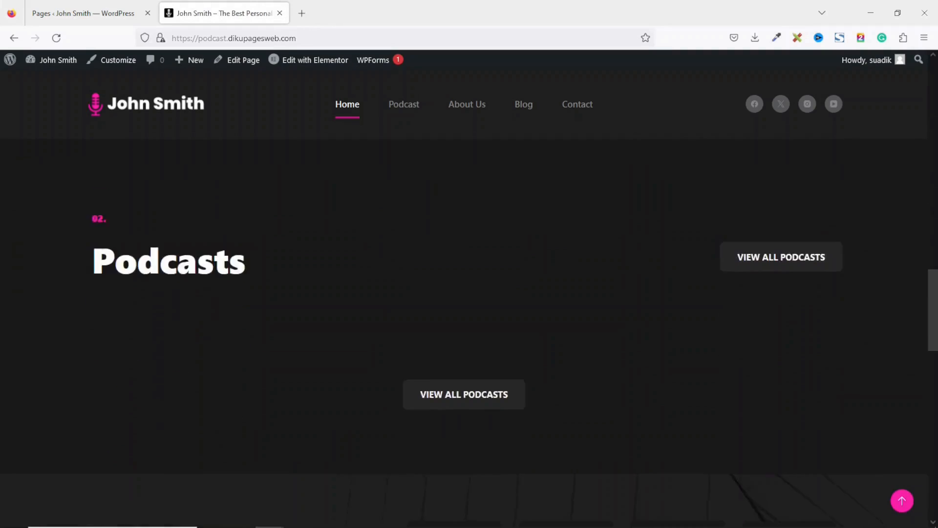
scroll(936, 445, up, 20)
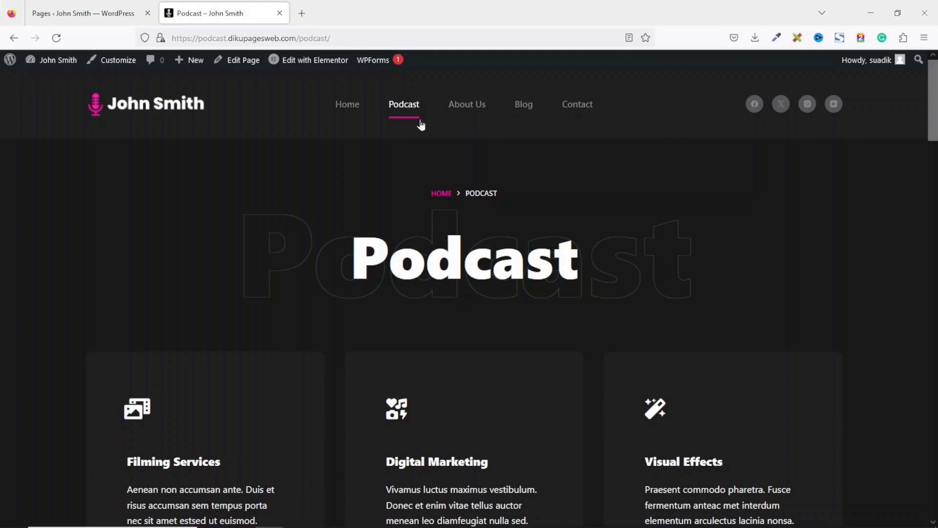
- Edit Podcast in Elementor; delete services cards, Pricing header and cards, 30% discount, News and following sections
click(312, 61)
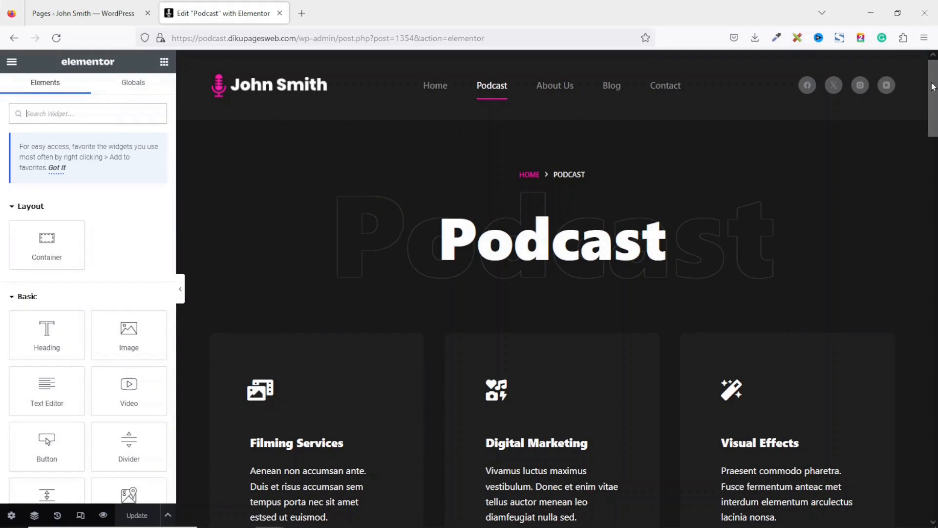
mouse_move(932, 88)
mouse_down()
mouse_move(936, 482)
mouse_move(931, 83)
mouse_move(930, 100)
mouse_up()
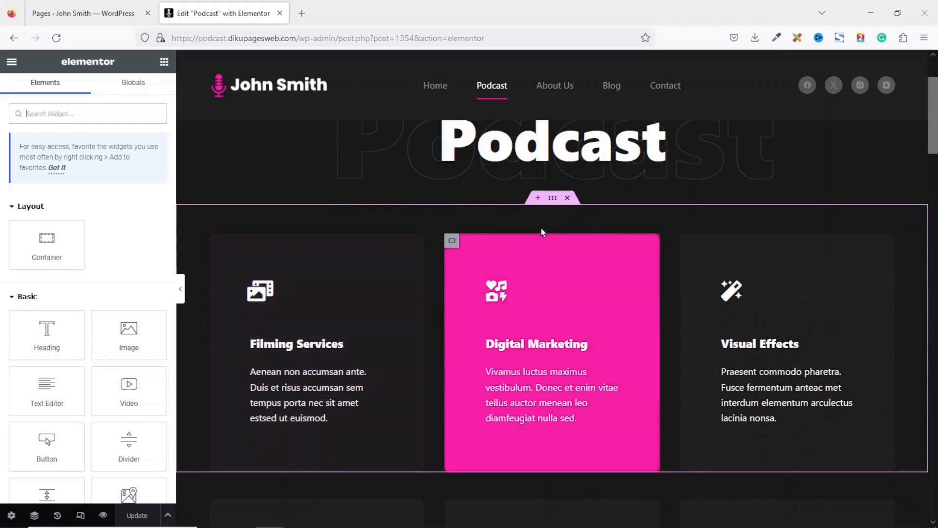
click(568, 200)
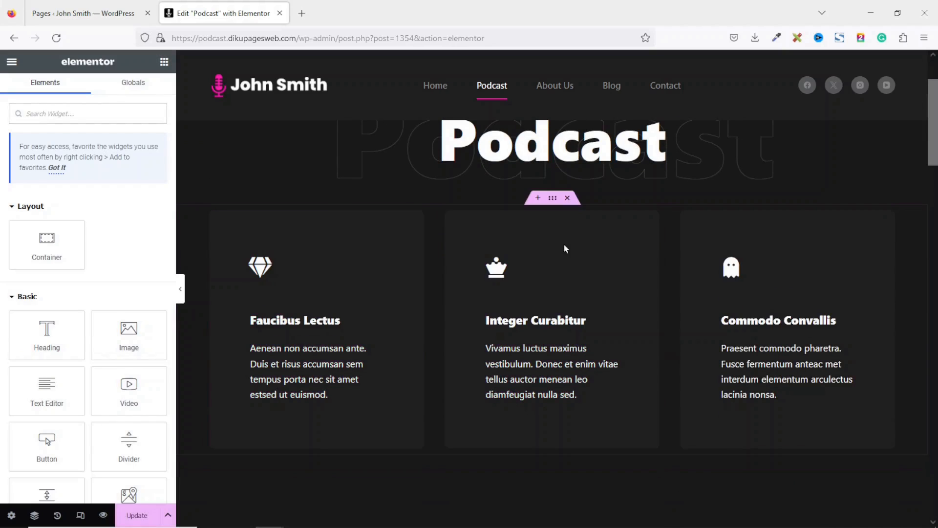
click(568, 198)
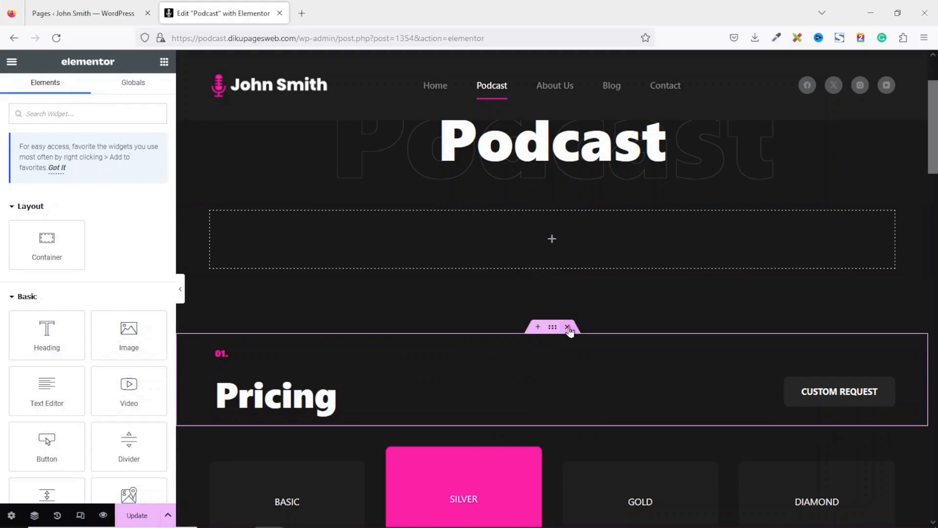
click(567, 328)
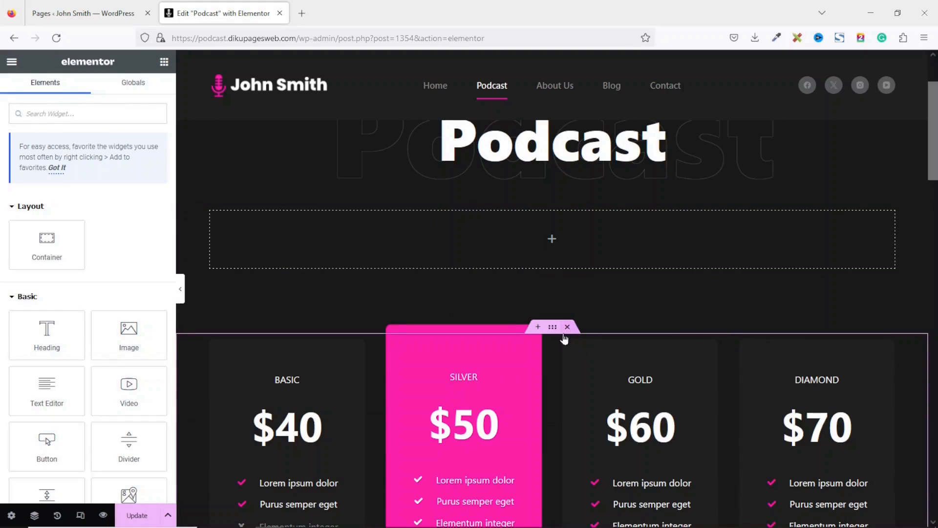
click(567, 328)
click(568, 328)
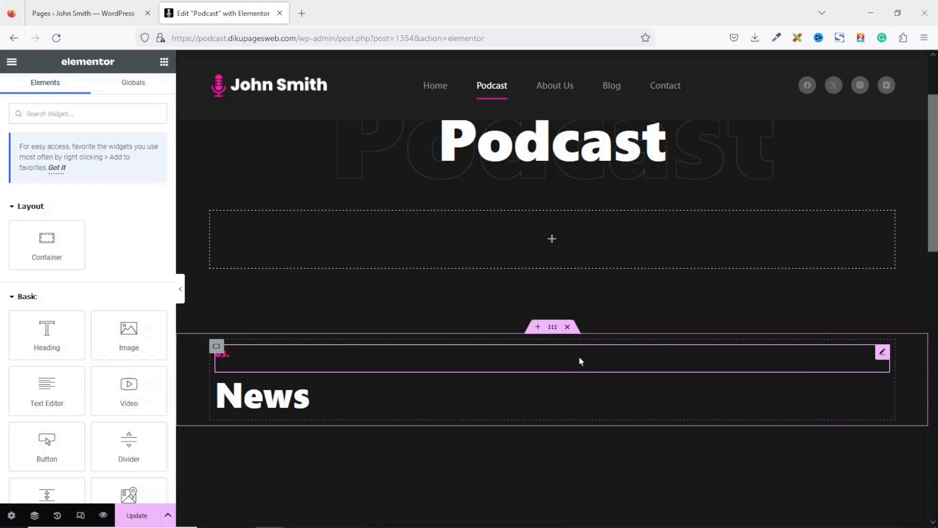
click(568, 327)
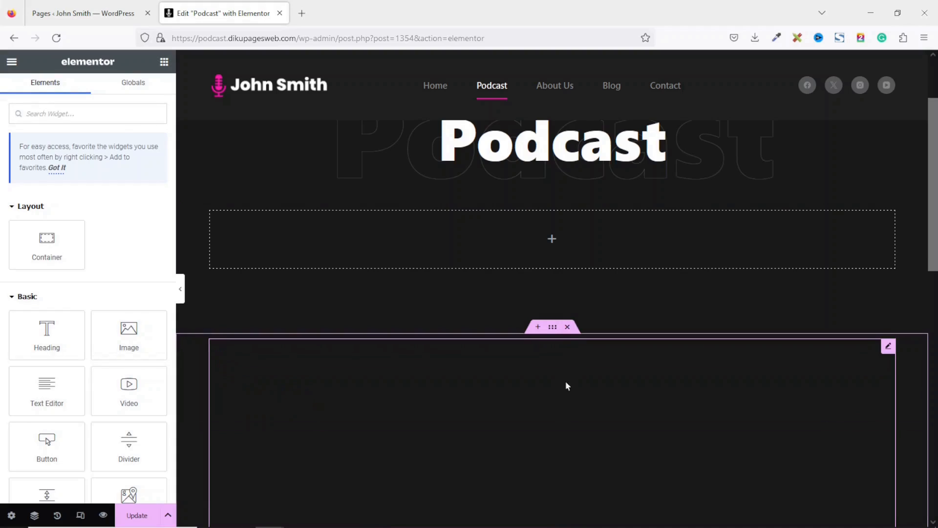
click(567, 327)
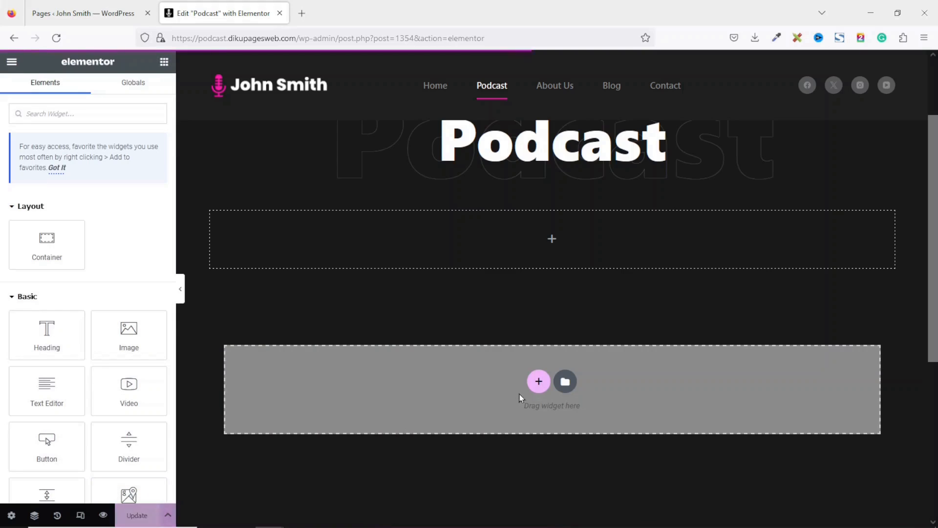
- View the live Podcast page, then go to the About Us page
click(11, 62)
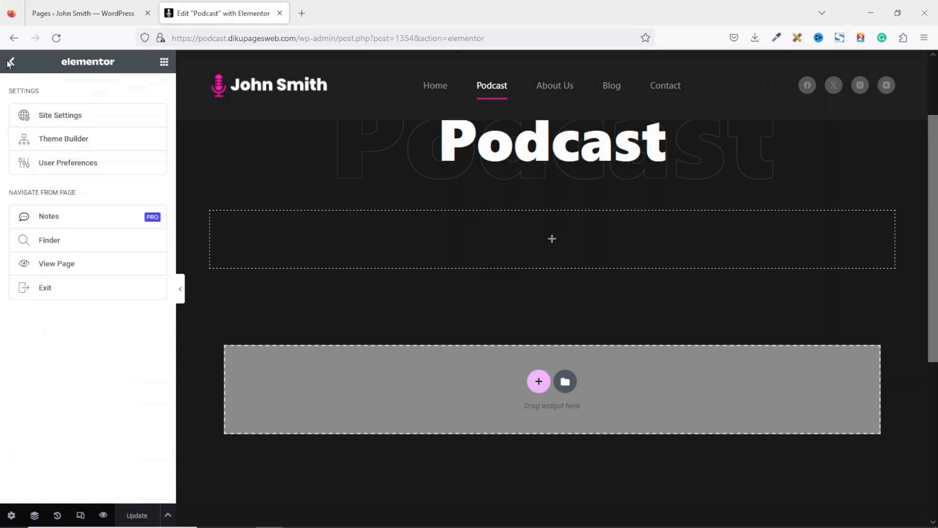
click(53, 264)
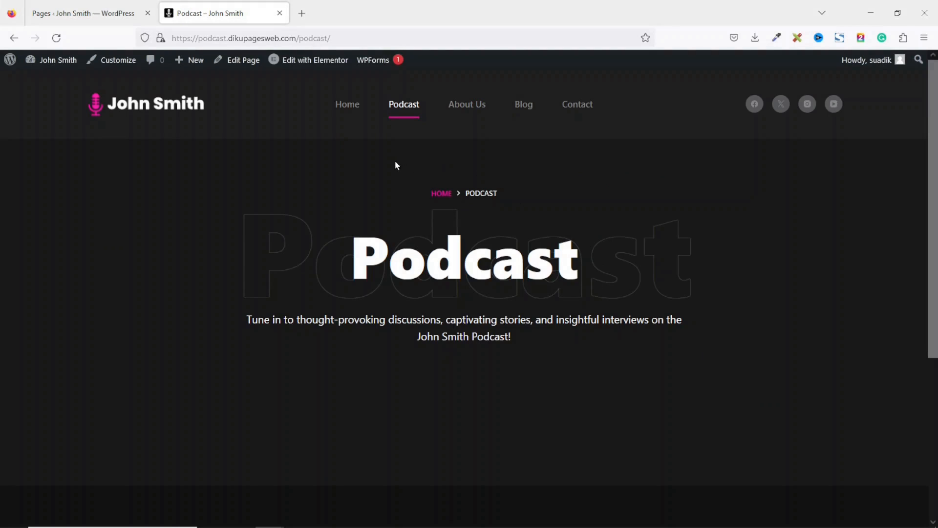
click(462, 105)
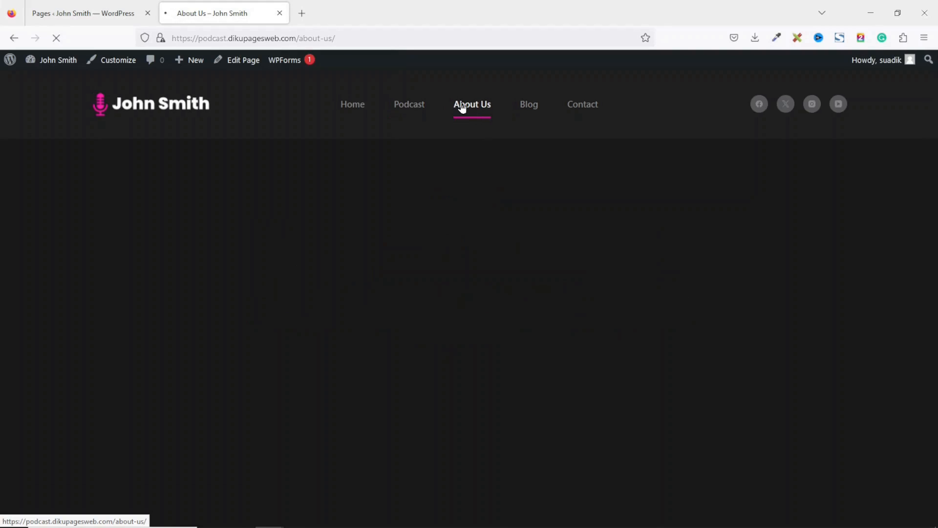
- Open About Us in Elementor, select its intro paragraph, then return to the WordPress pages list
click(303, 60)
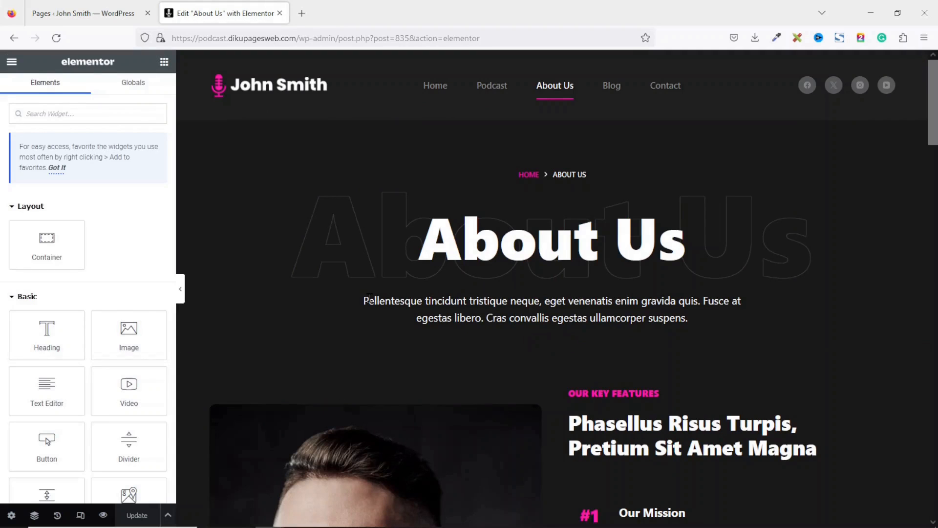
drag(369, 299, 686, 317)
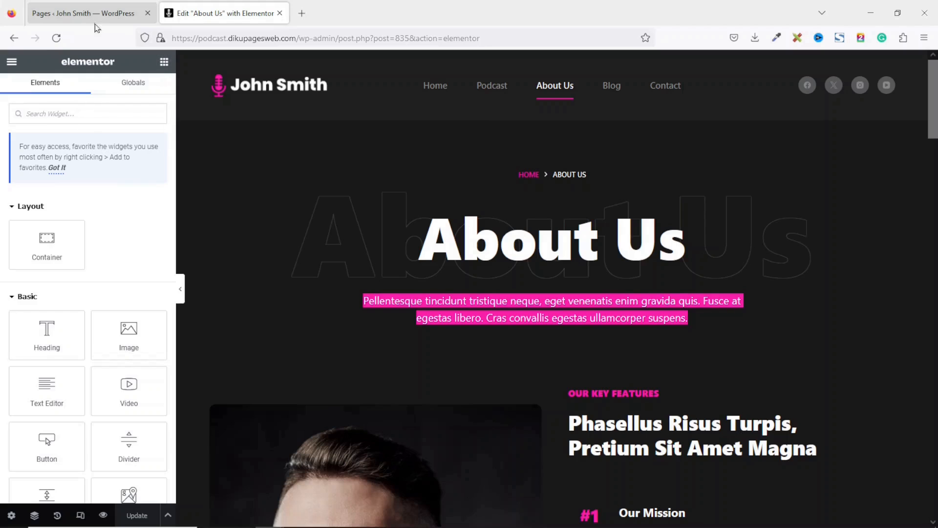
click(76, 15)
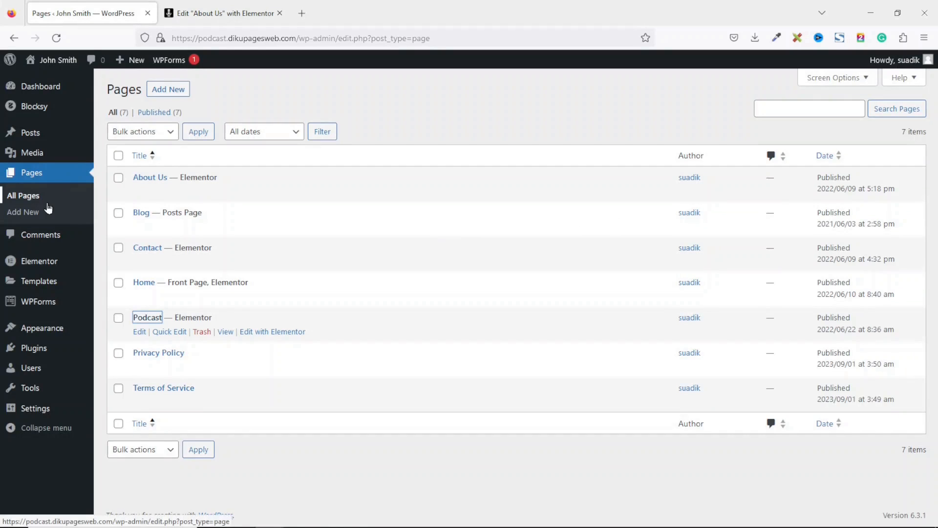
- Open the About Us page's WordPress edit screen in a new tab
right_click(151, 181)
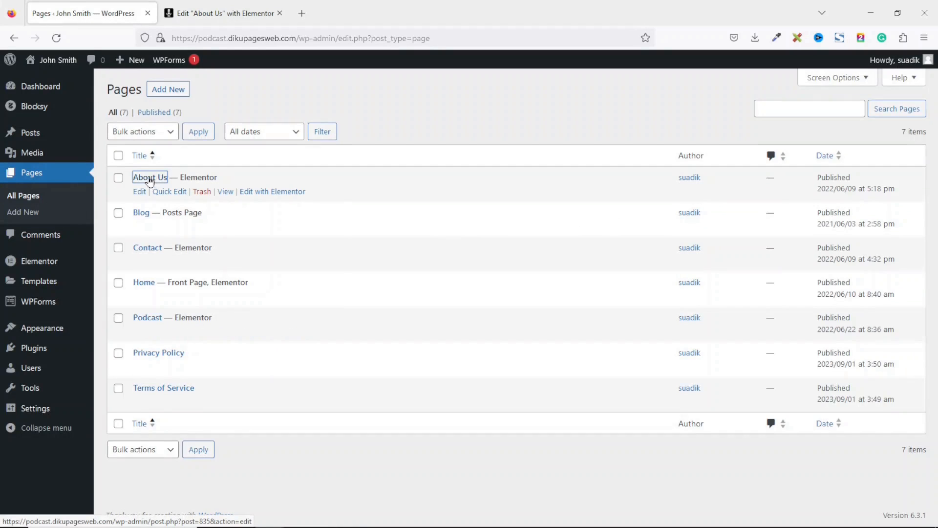
click(193, 191)
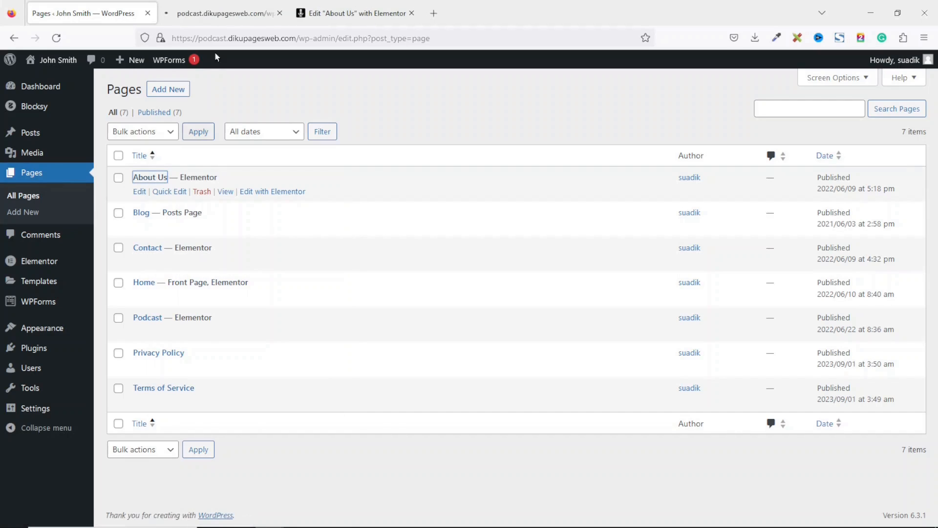
click(196, 12)
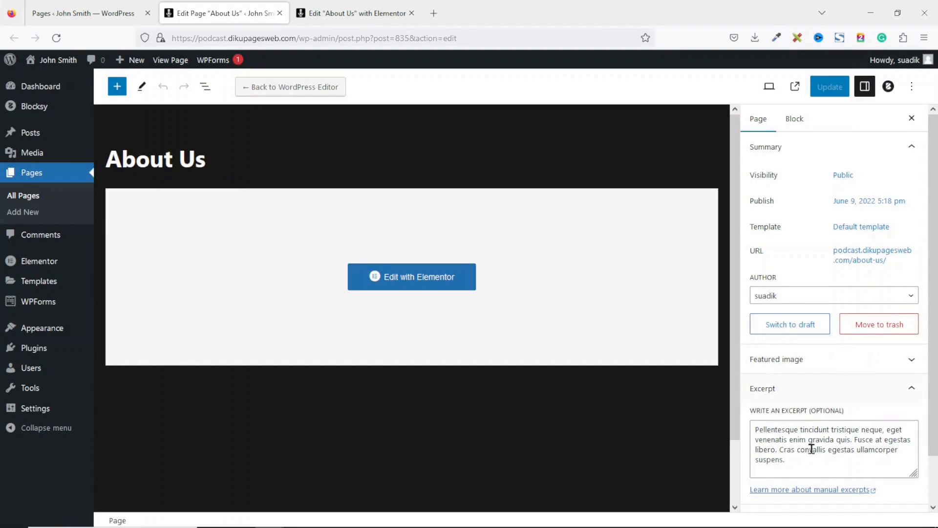
- Delete the excerpt text, update the page, and return to the About Us Elementor tab
drag(827, 462, 728, 411)
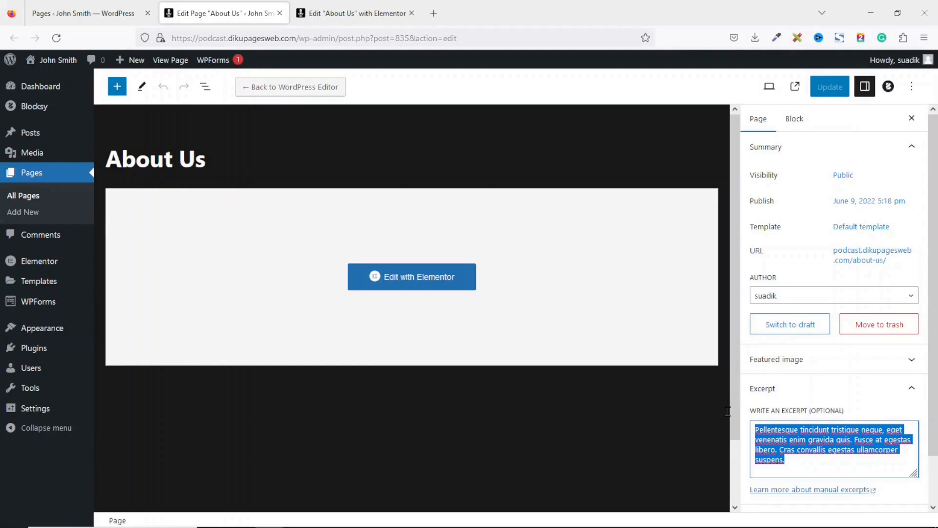
key(BackSpace)
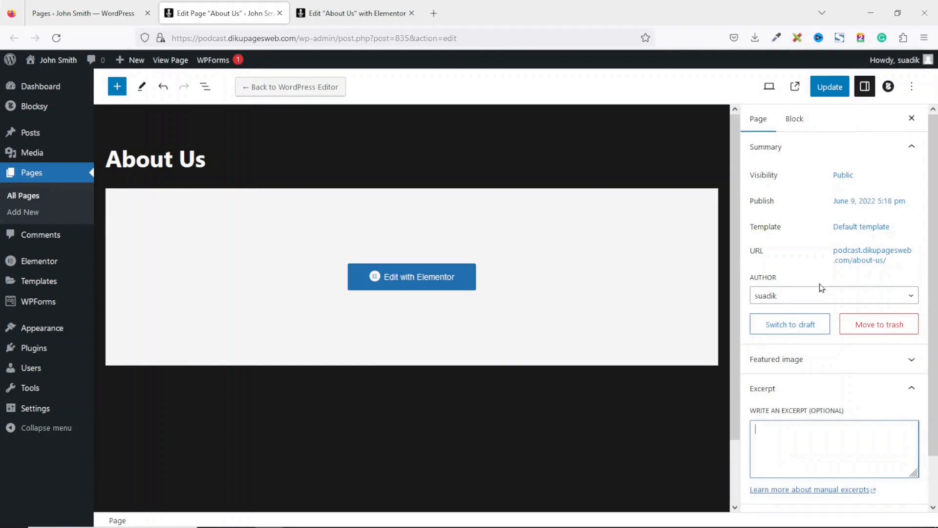
click(829, 87)
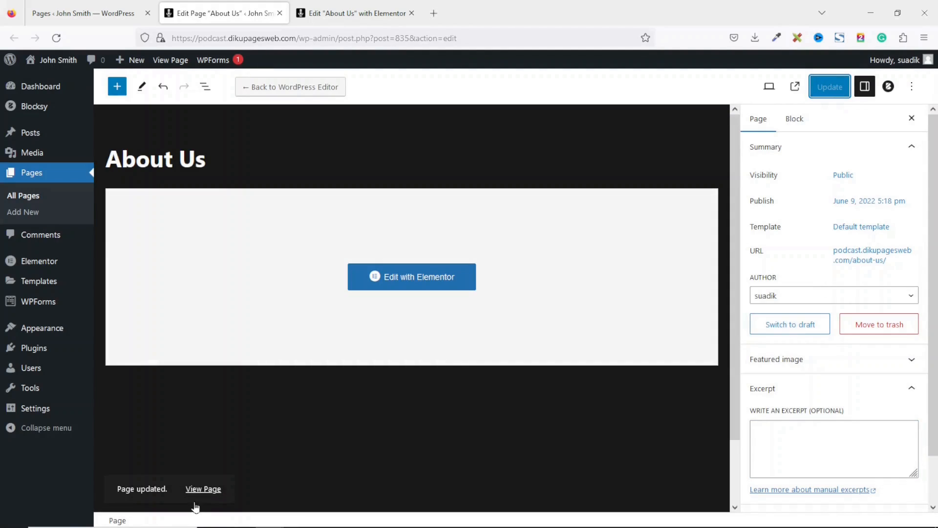
click(279, 13)
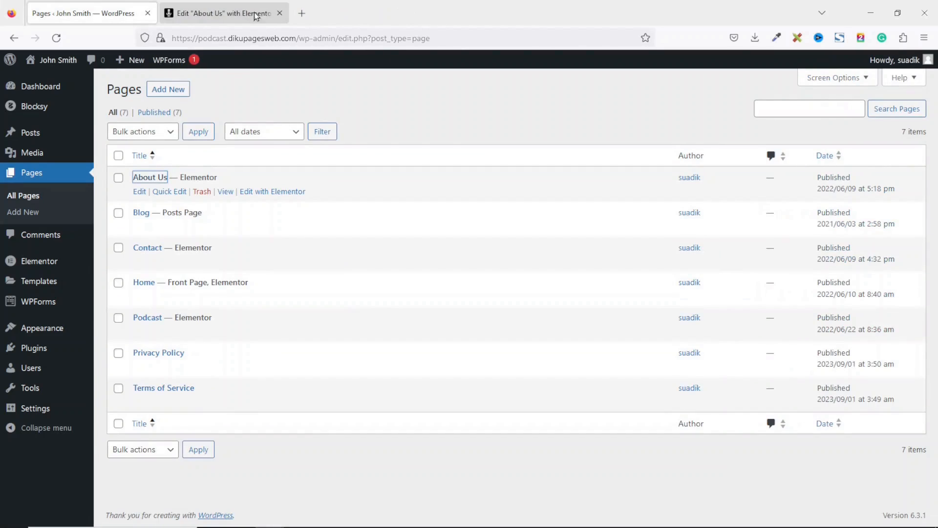
click(218, 14)
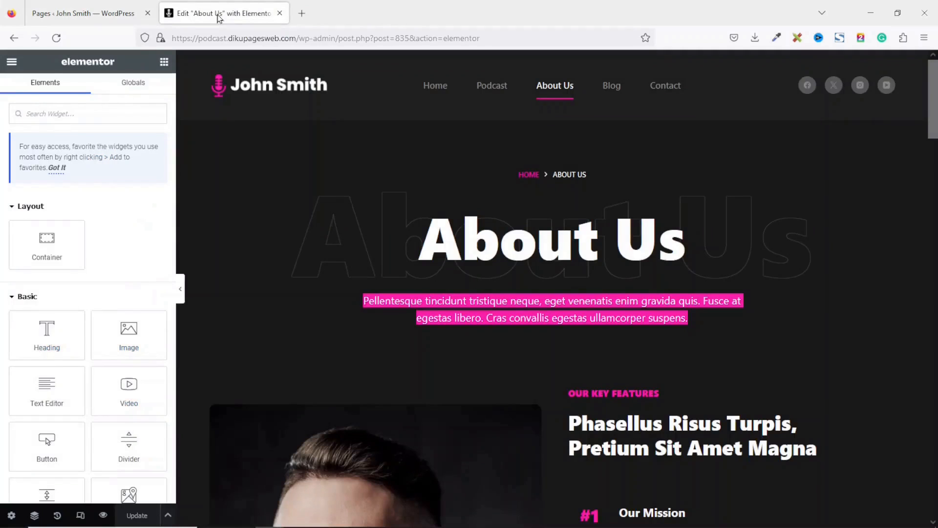
- Reload the editor and replace the bearded man's photo with host-1.jpg, the headphone-wearing host
click(57, 37)
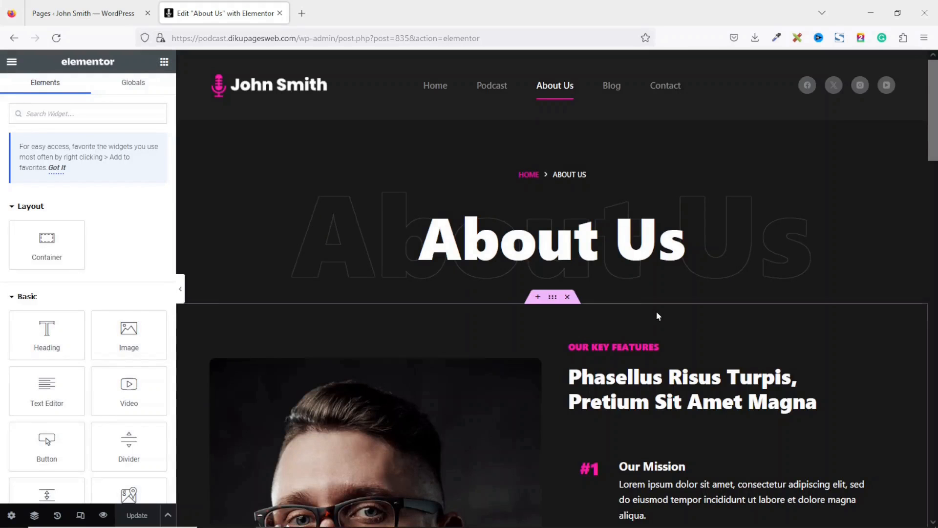
drag(935, 94, 930, 140)
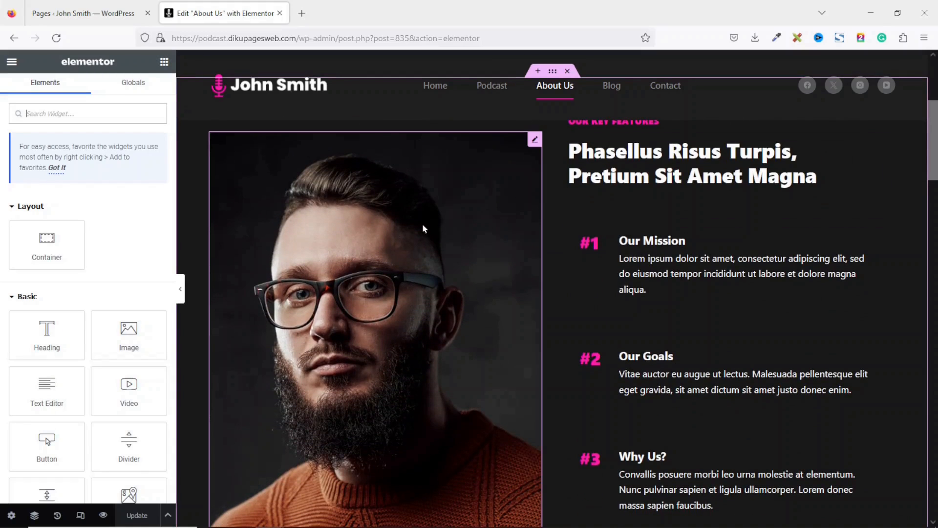
click(444, 200)
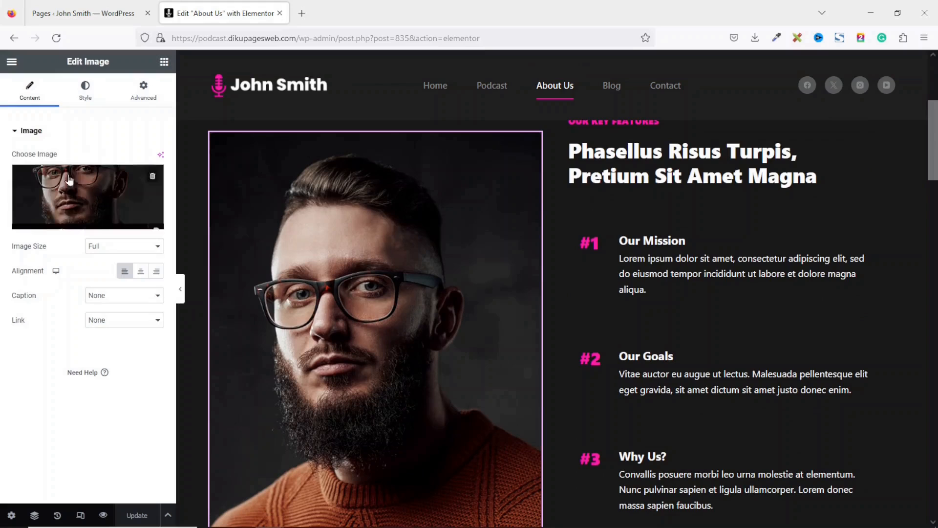
click(83, 222)
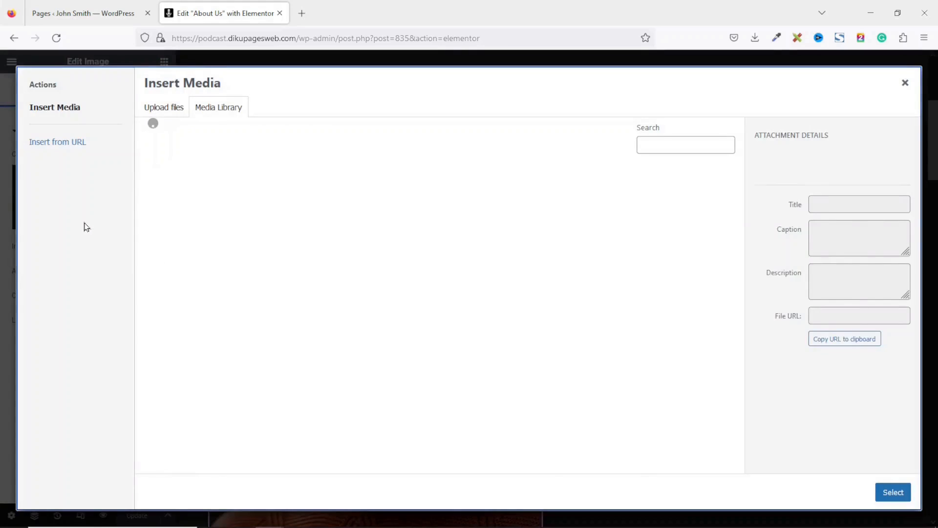
click(272, 203)
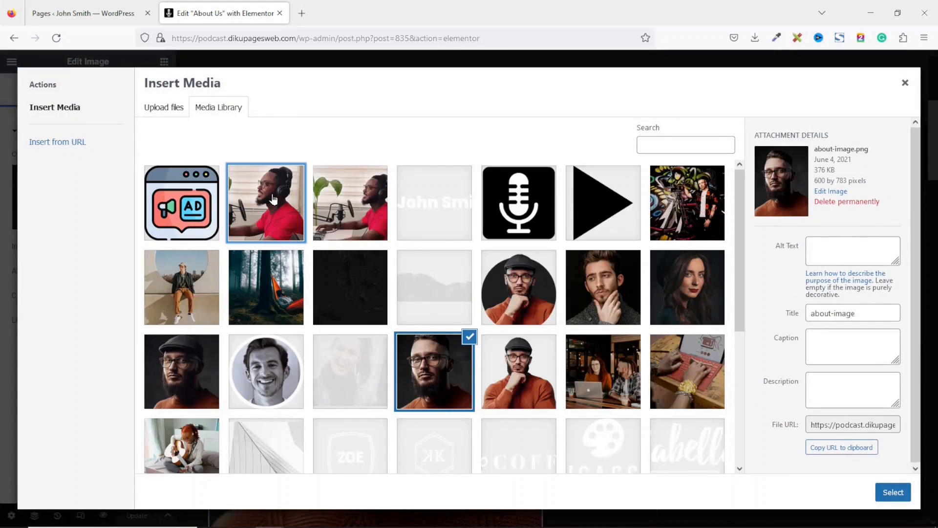
click(892, 492)
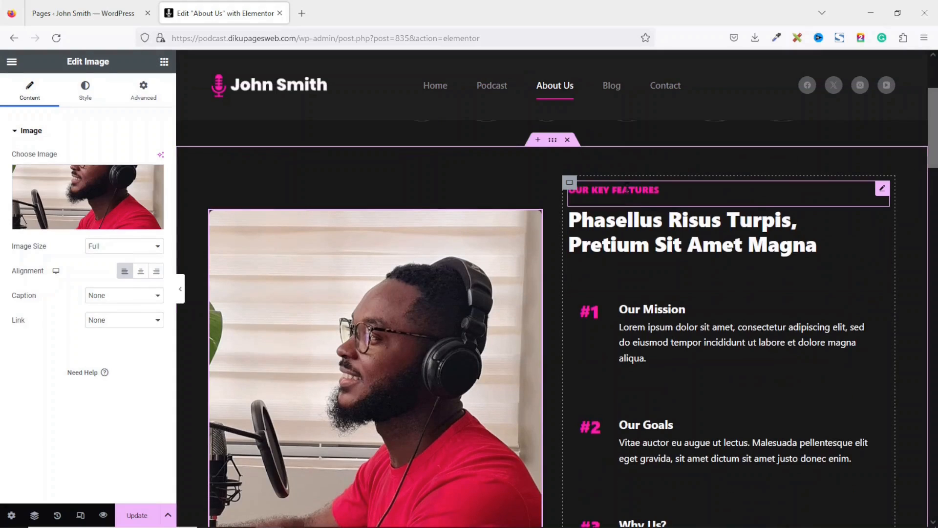
- Delete the Our Key Features label and retitle the heading to About Us
right_click(627, 183)
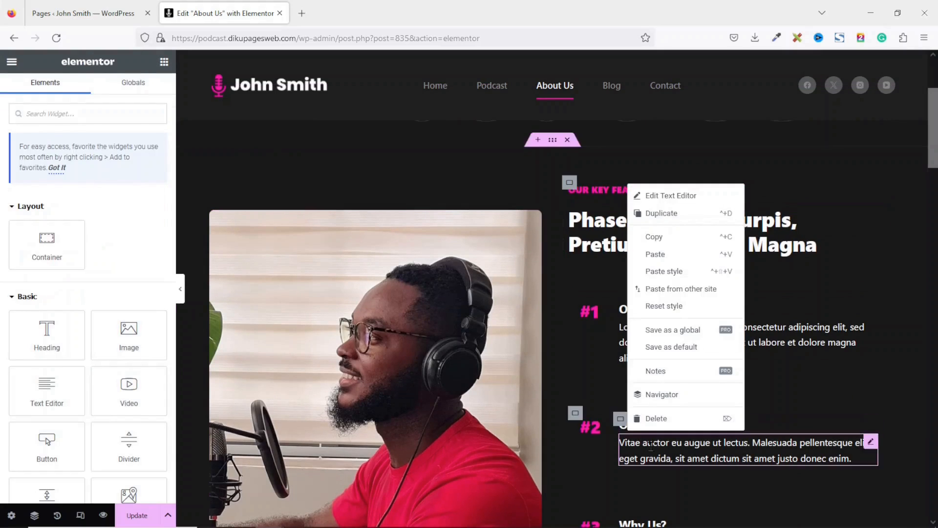
click(636, 415)
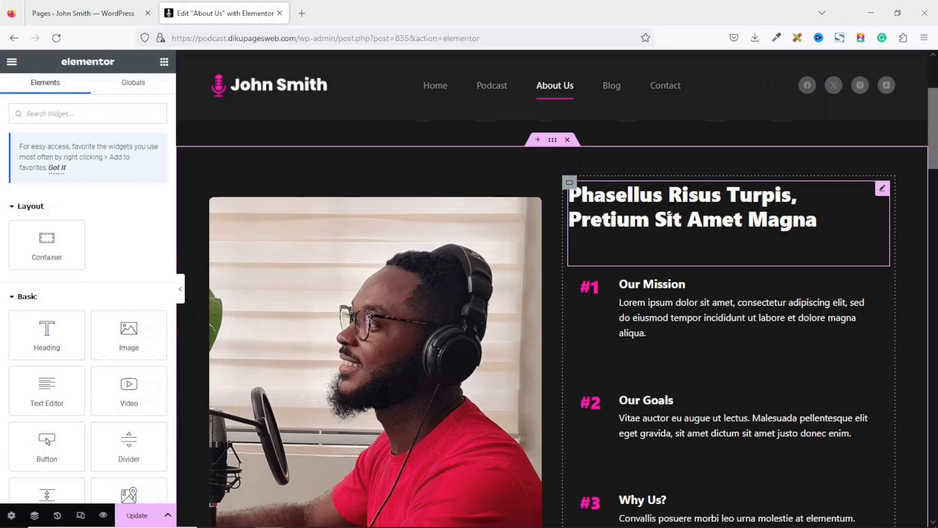
click(671, 211)
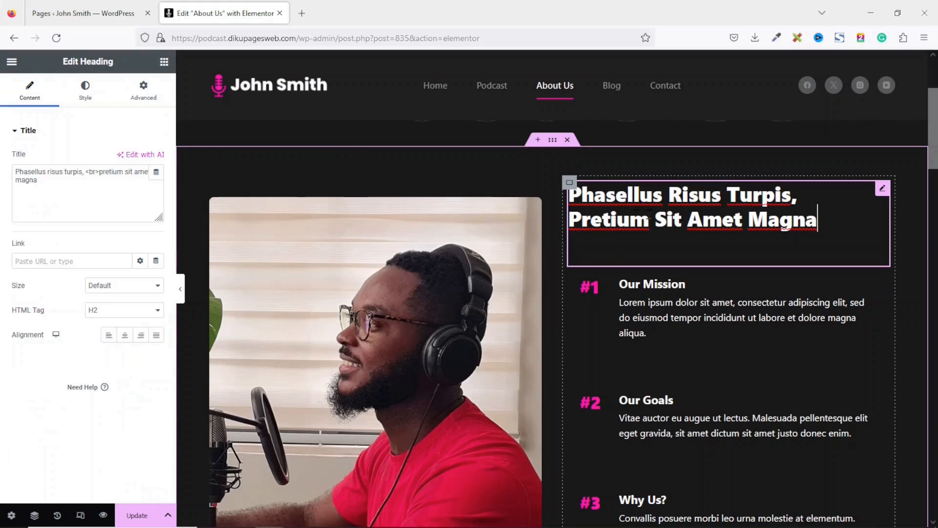
drag(73, 189, 1, 160)
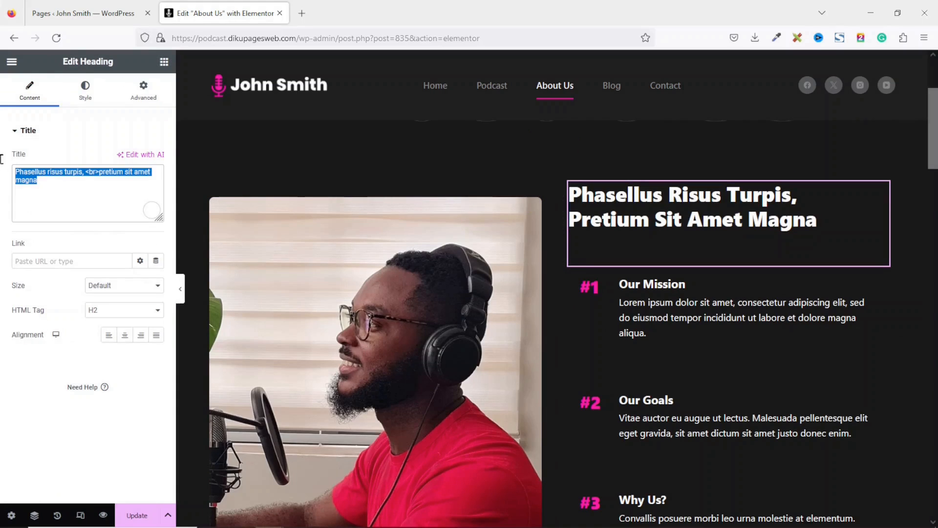
text(Ab)
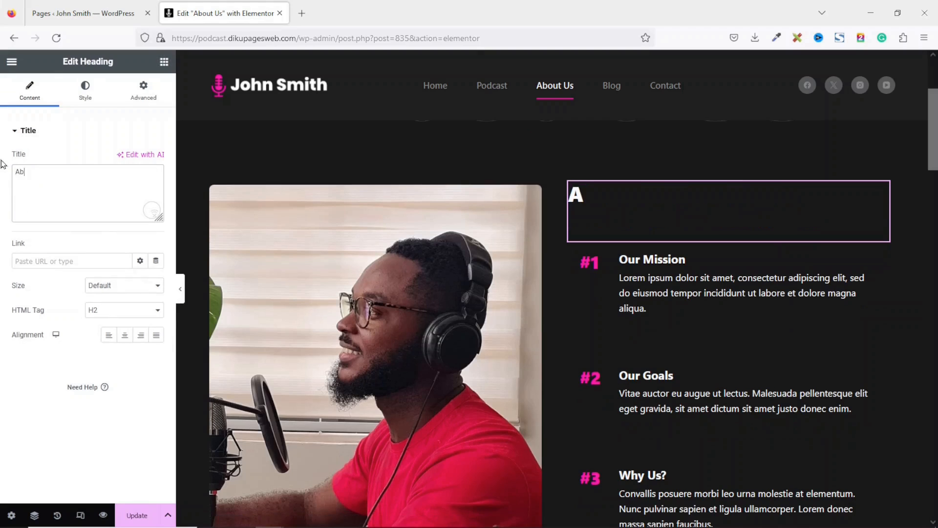
text(out Us)
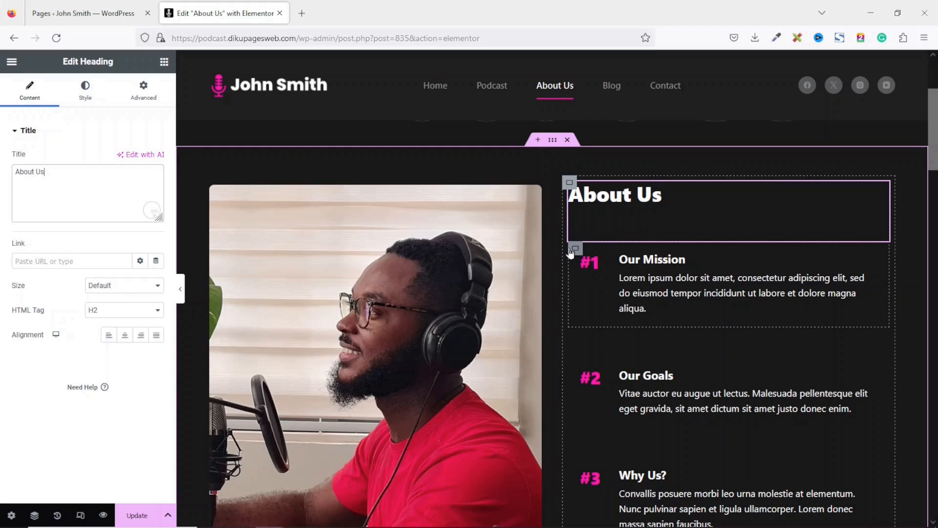
- Delete the #1 Our Mission, #2 Our Goals and #3 Why Us blocks
right_click(575, 250)
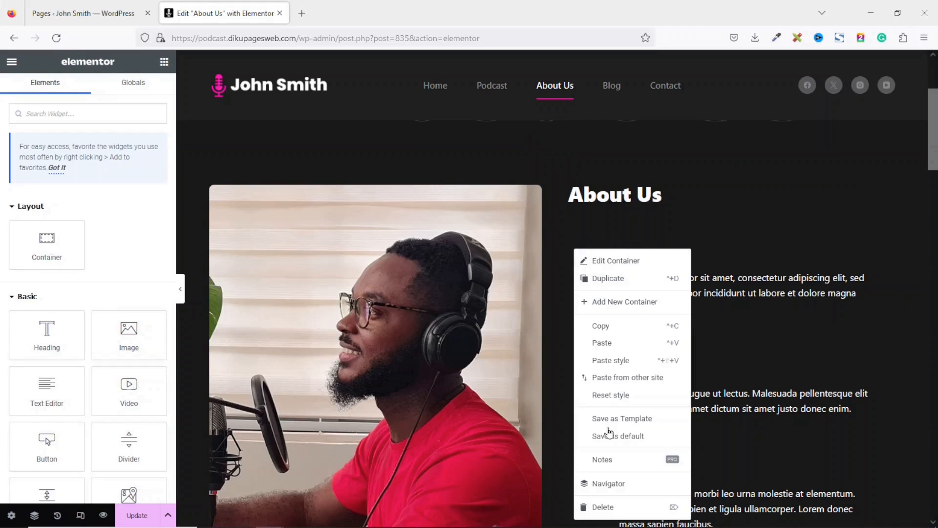
click(600, 508)
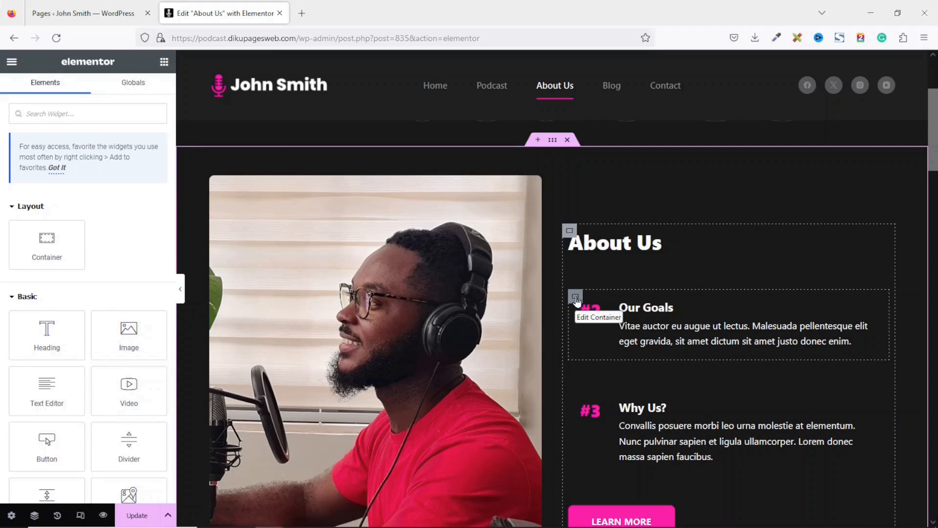
right_click(577, 299)
click(606, 513)
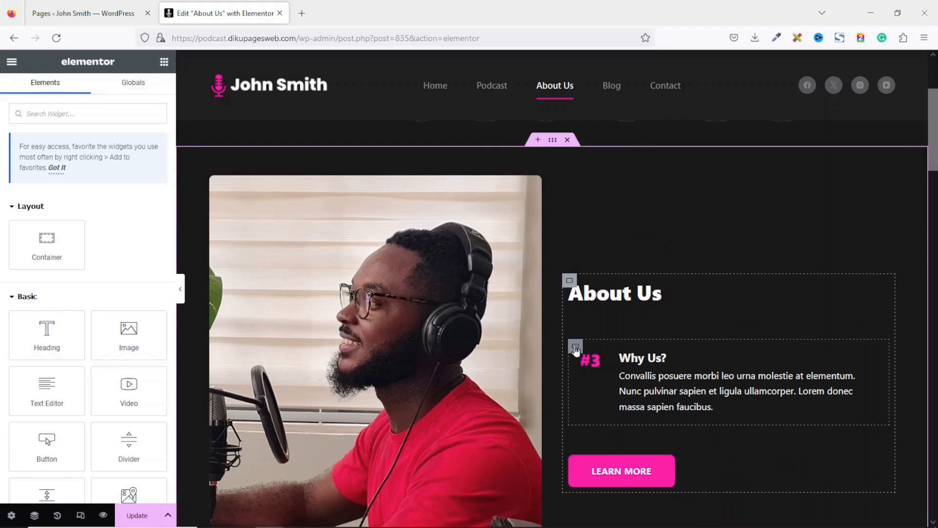
right_click(573, 348)
click(605, 513)
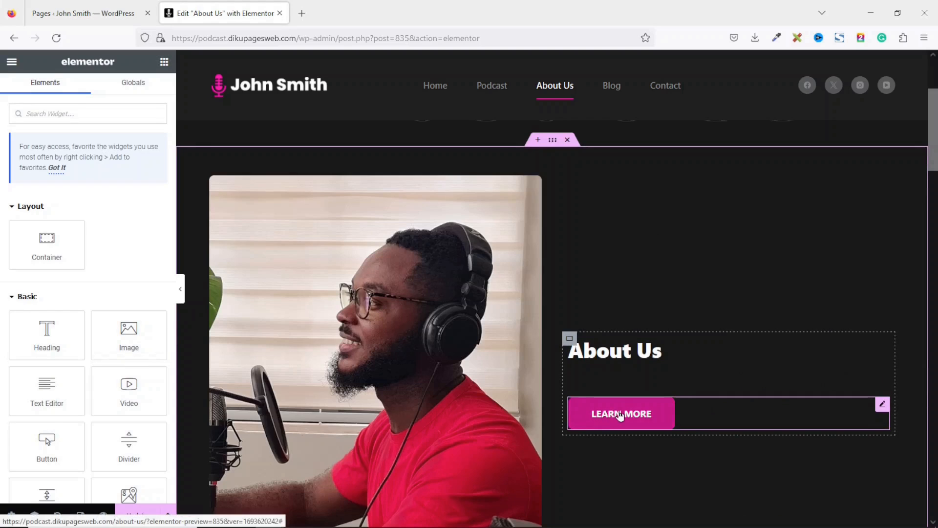
- Replace the Learn More button with a Text Editor widget below the About Us heading
right_click(621, 415)
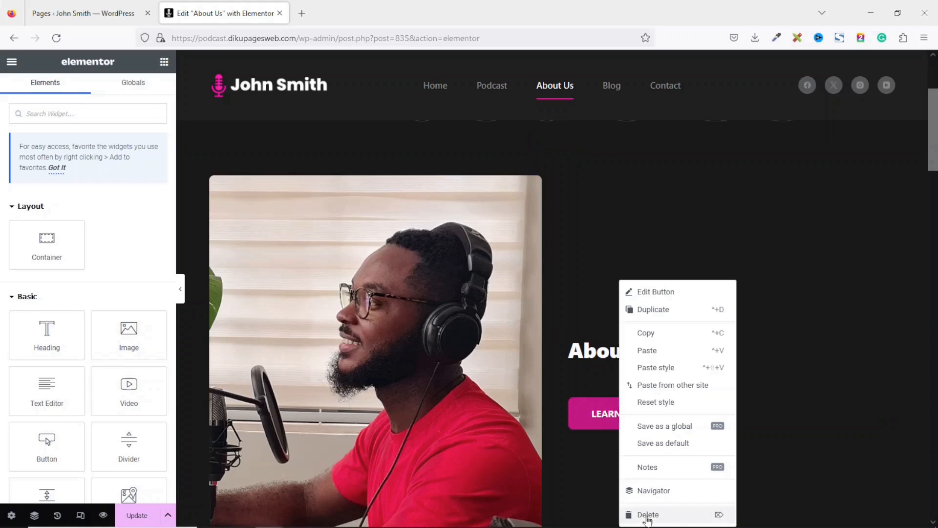
click(648, 516)
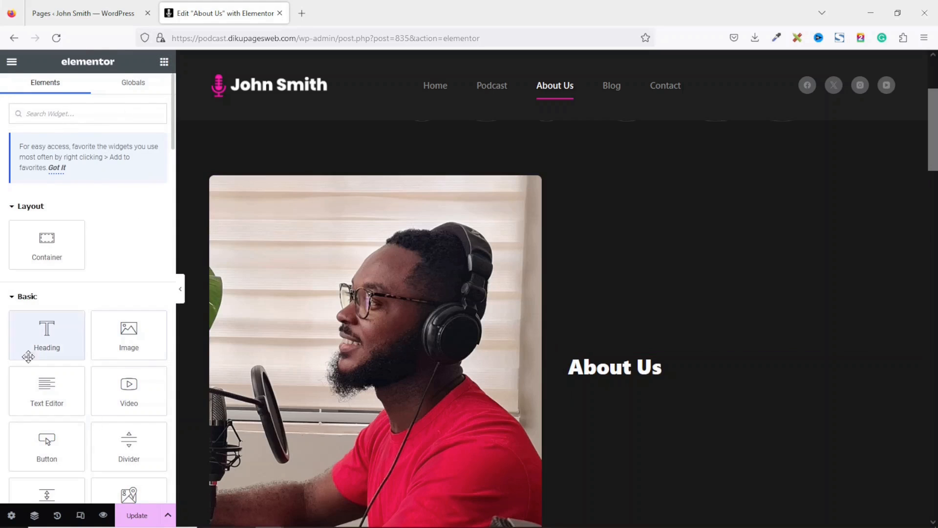
drag(40, 385, 629, 390)
- Swap the Lorem ipsum text for the pasted podcast introduction and What Sets Us Apart list
drag(139, 278, 1, 220)
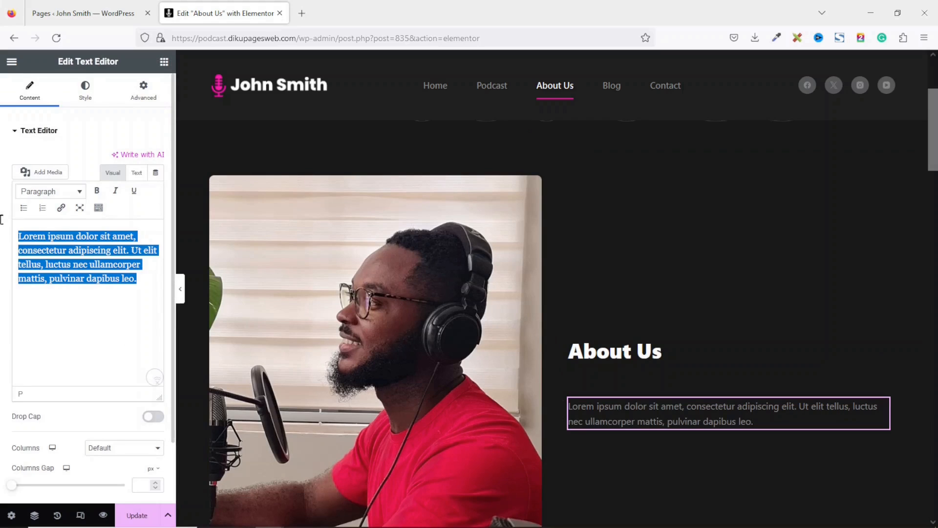
key(BackSpace)
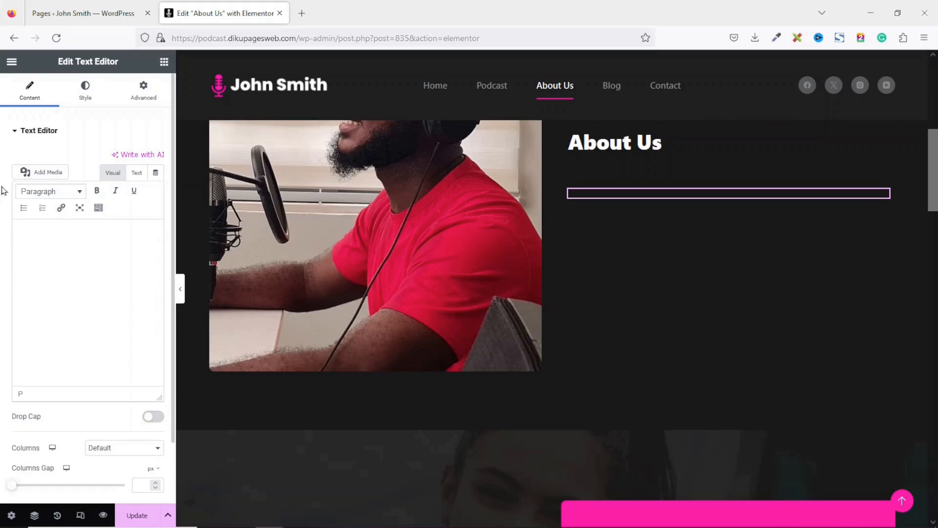
key(ctrl+v)
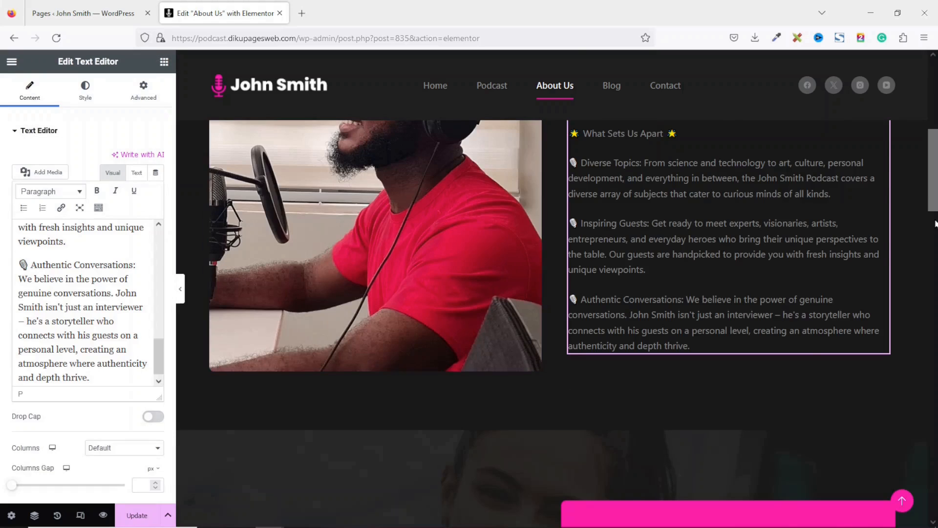
drag(934, 183, 934, 159)
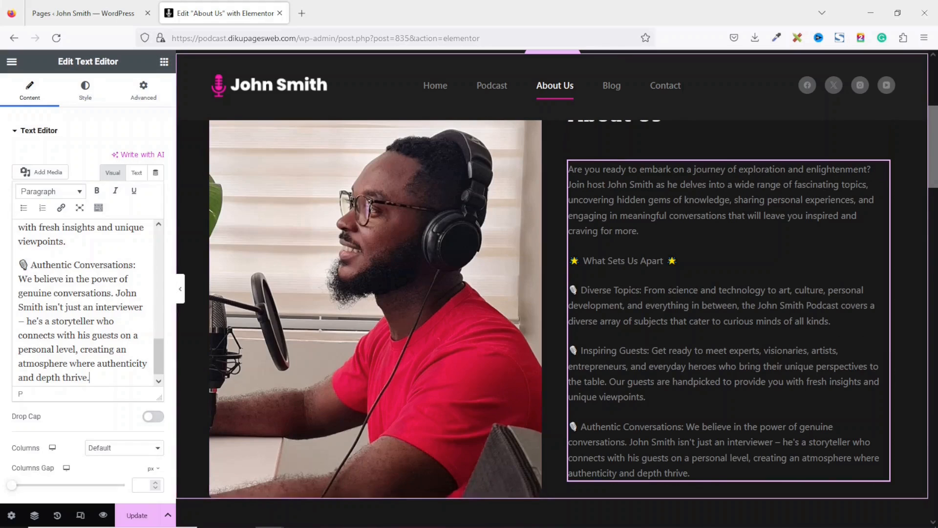
scroll(434, 292, down, 8)
scroll(614, 218, down, 2)
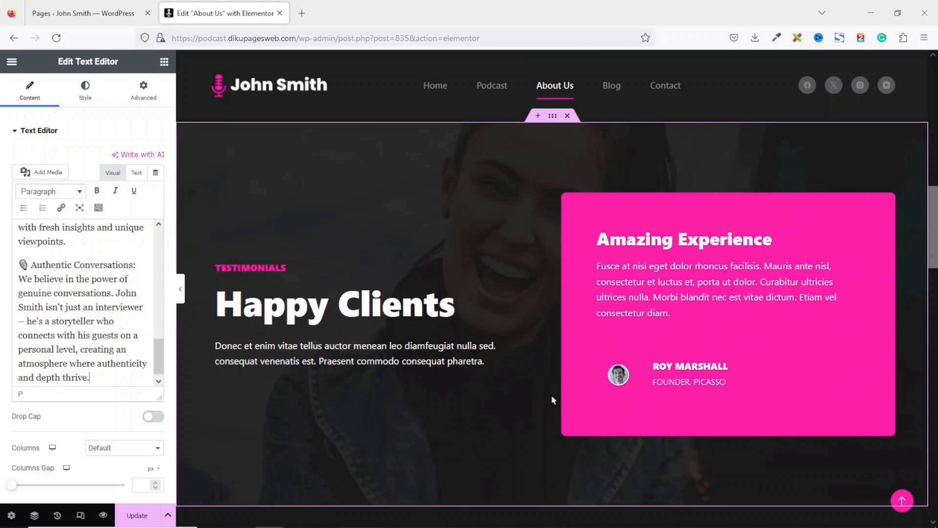
- Check the Testimonials label, then change the Happy Clients heading to Satisfied Clients
click(279, 265)
click(79, 236)
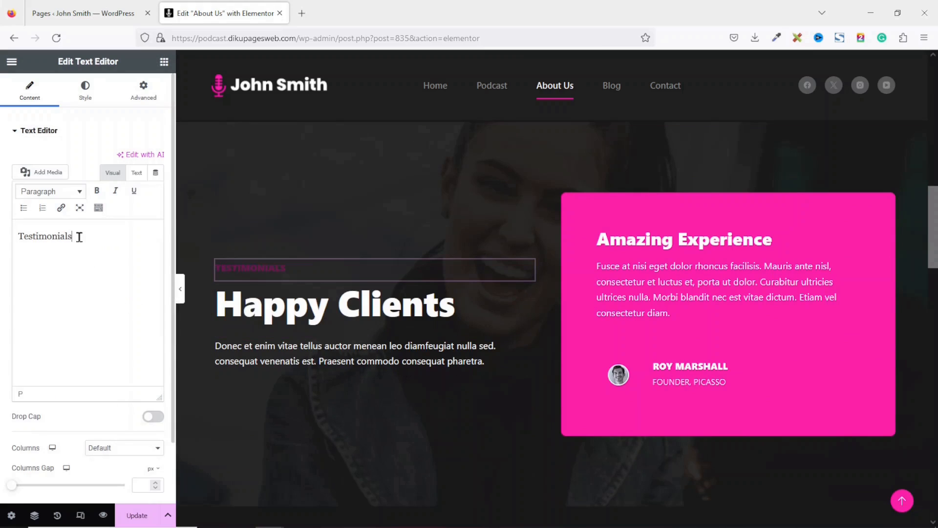
drag(79, 237, 1, 233)
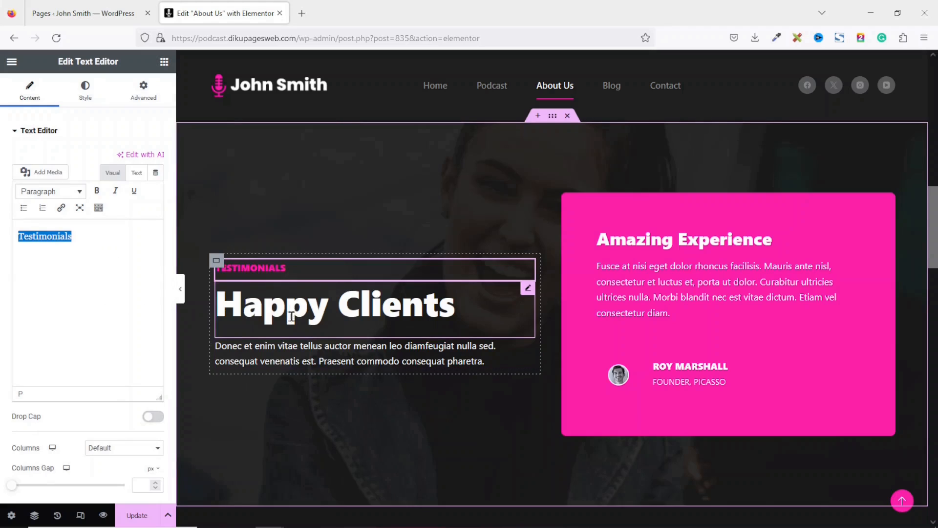
click(318, 309)
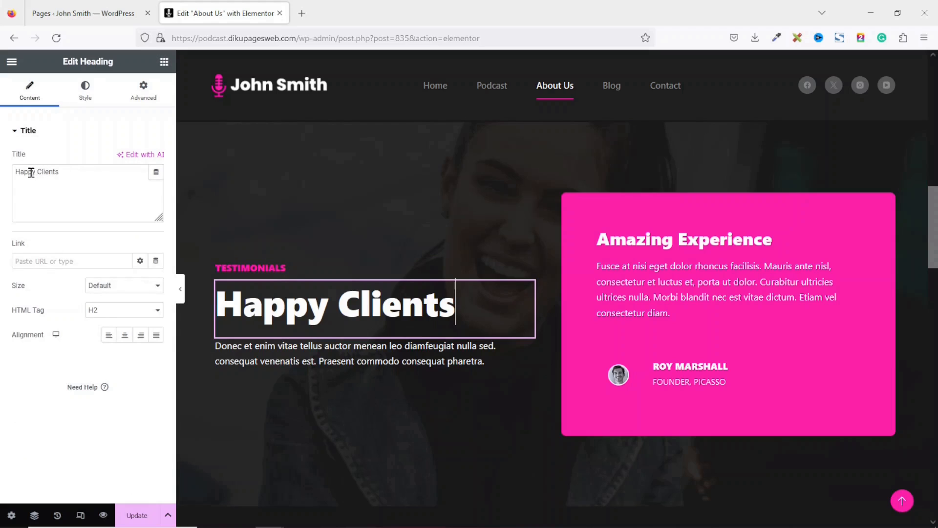
drag(35, 174, 3, 170)
text(Satisfie)
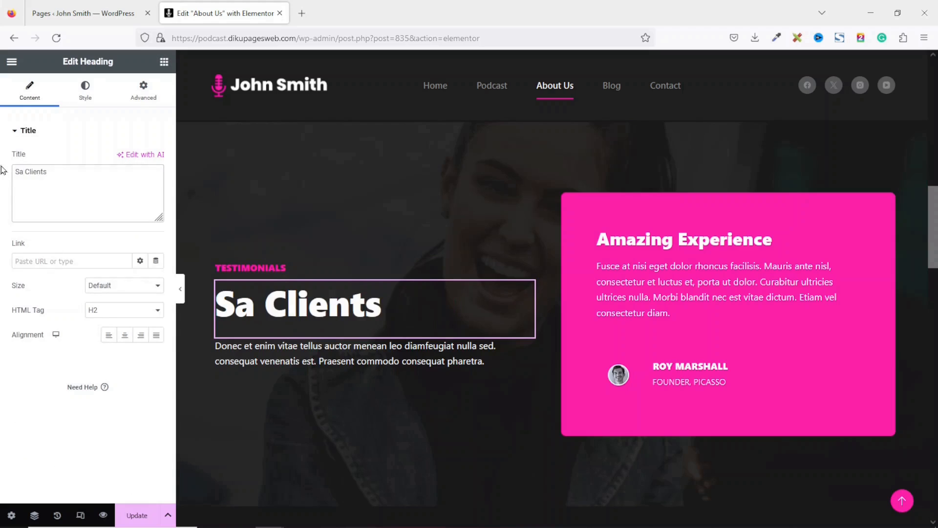
text(d)
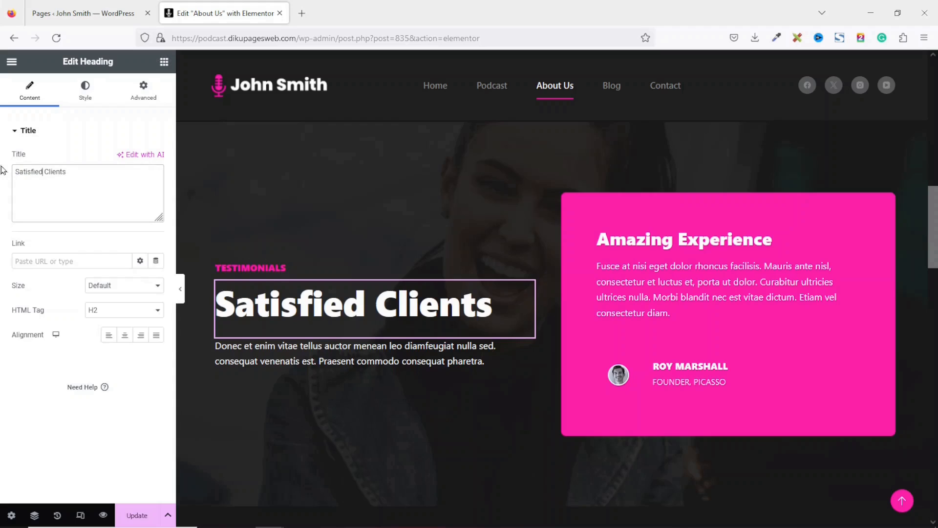
- Select the text of the section paragraph, the Amazing Experience title and the card's quote
click(367, 350)
drag(57, 292, 2, 205)
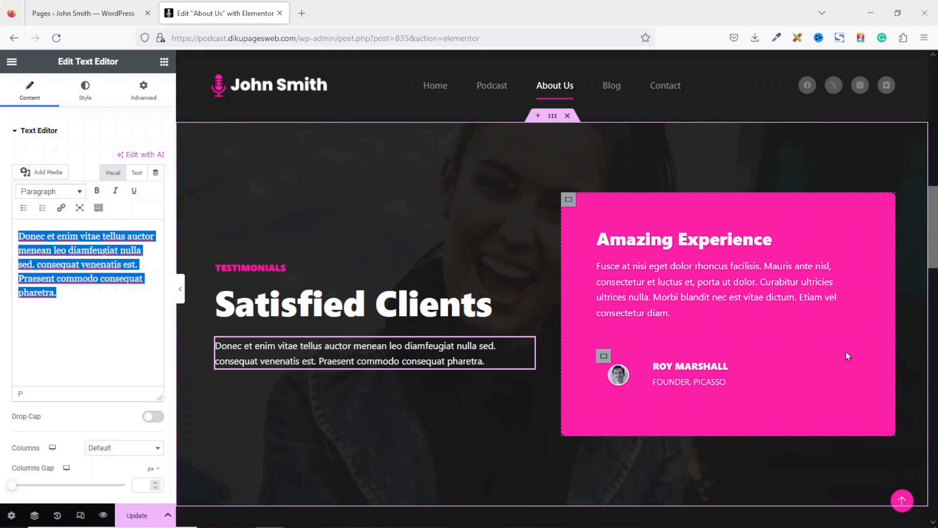
click(671, 238)
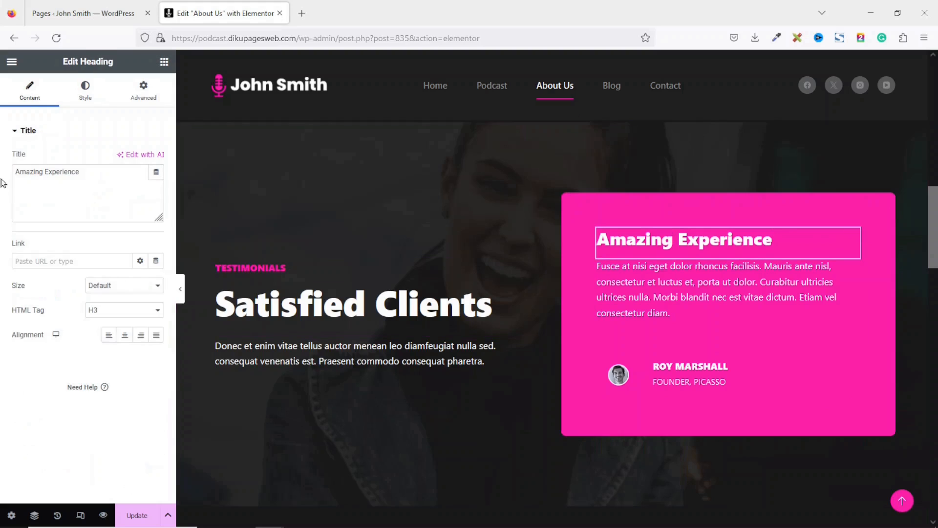
drag(81, 171, 2, 165)
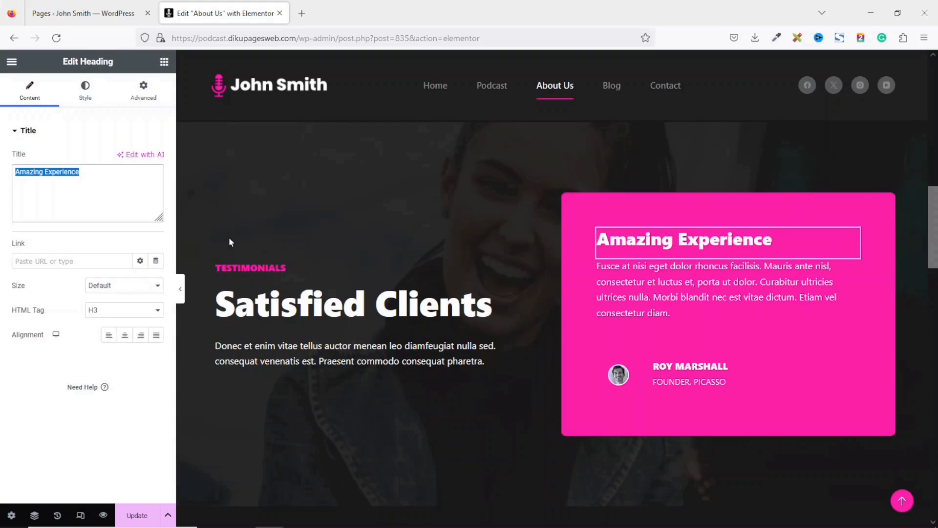
click(688, 284)
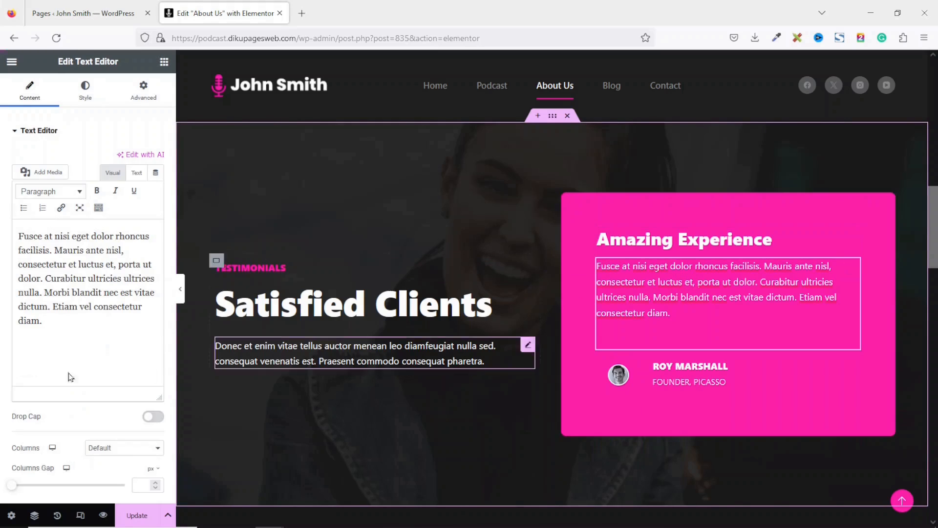
drag(45, 321, 1, 217)
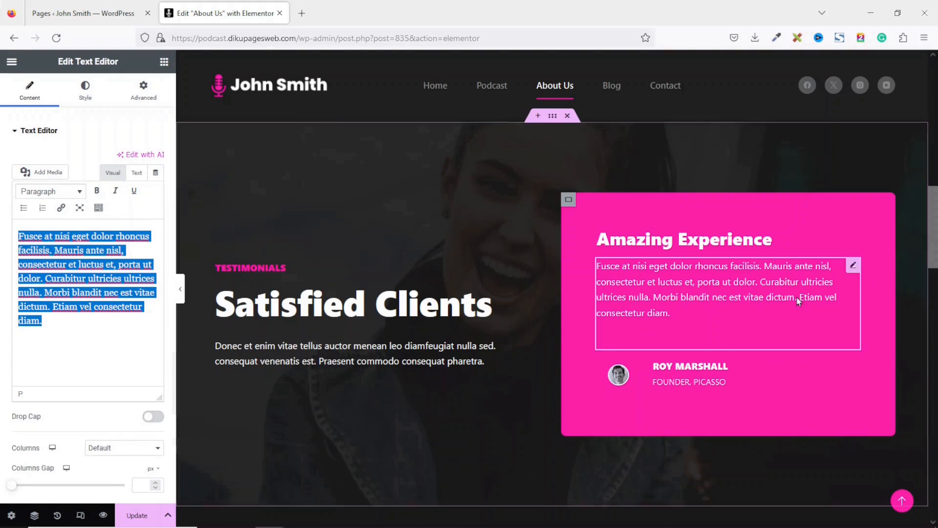
- Set contact-img.png as the ROY MARSHALL avatar, then check the name and FOUNDER, PICASSO widgets
click(622, 377)
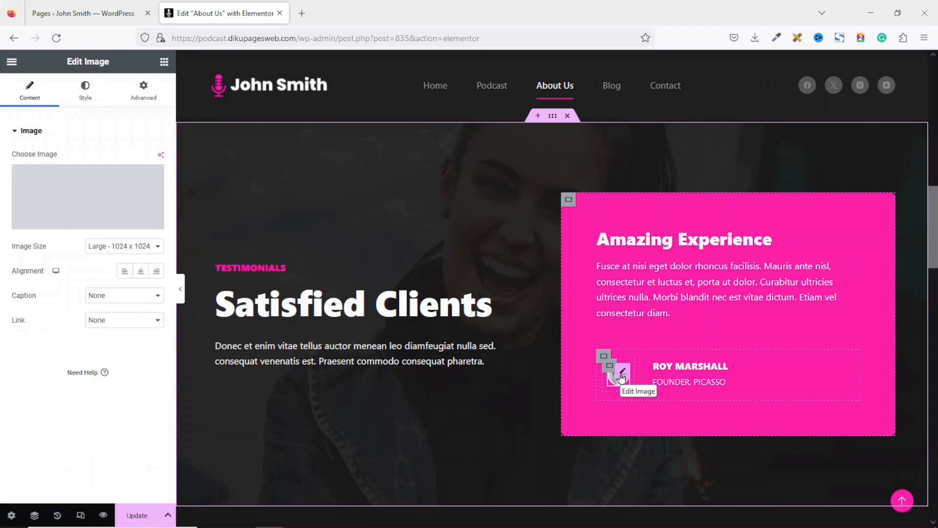
click(84, 220)
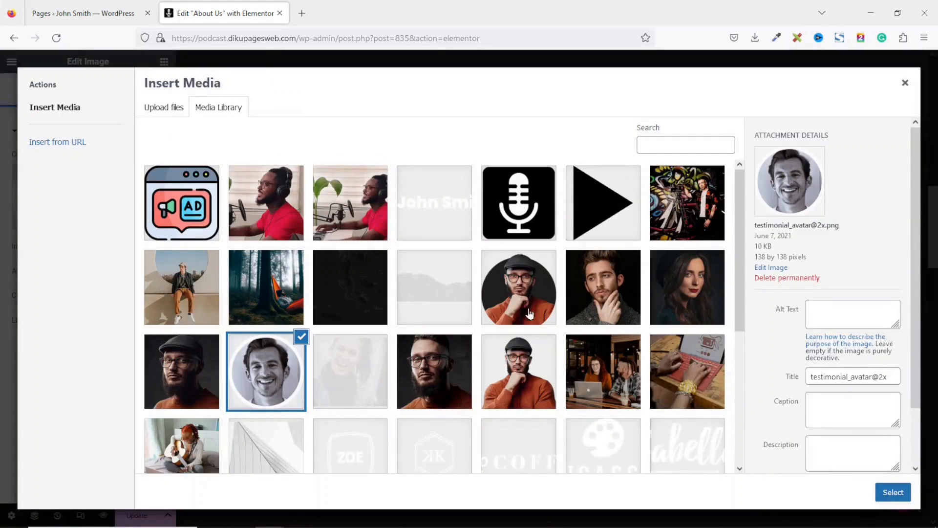
click(529, 314)
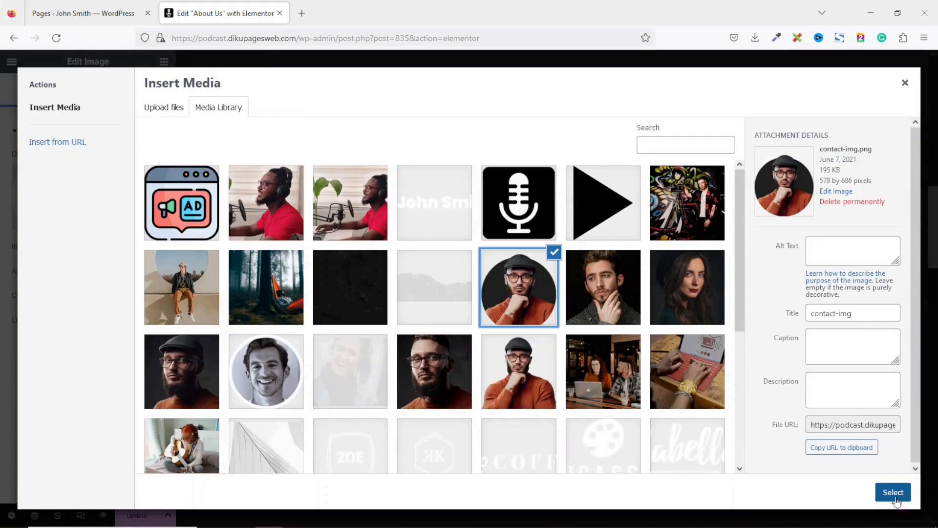
click(893, 492)
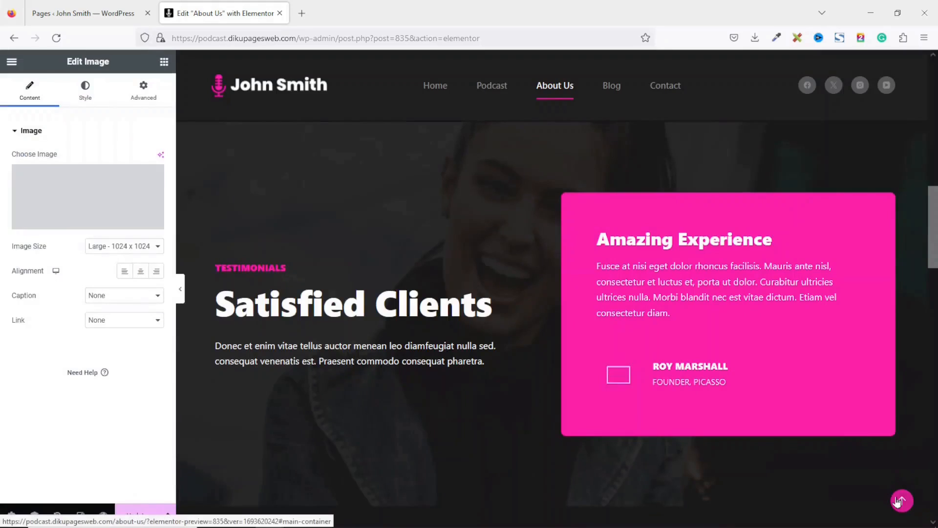
click(685, 364)
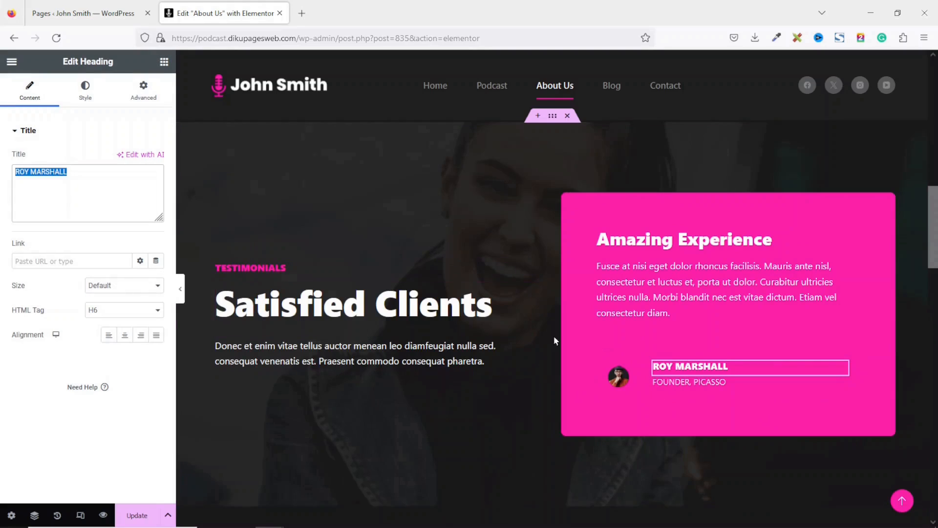
click(710, 381)
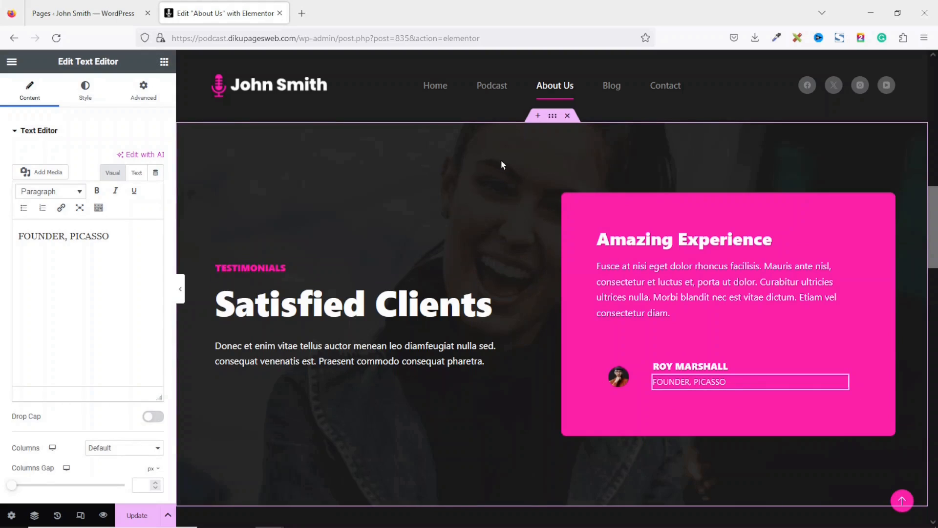
click(554, 120)
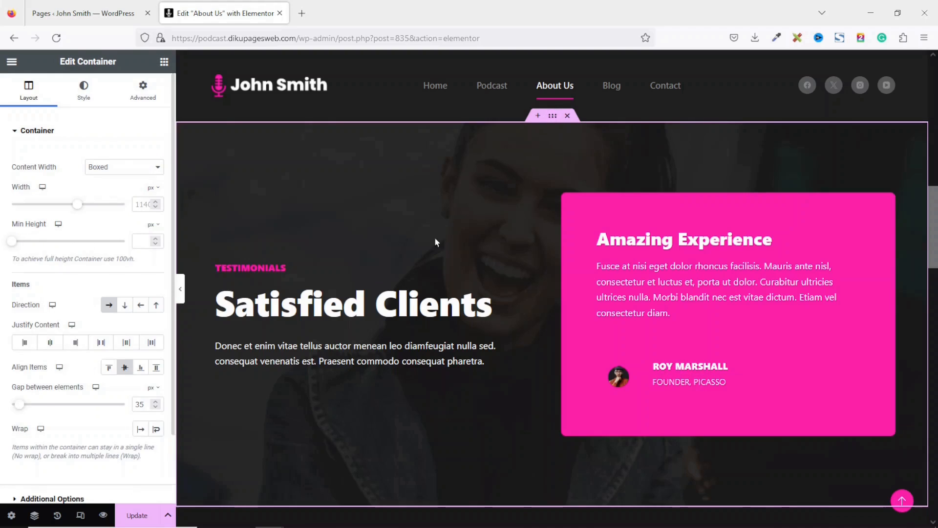
click(85, 99)
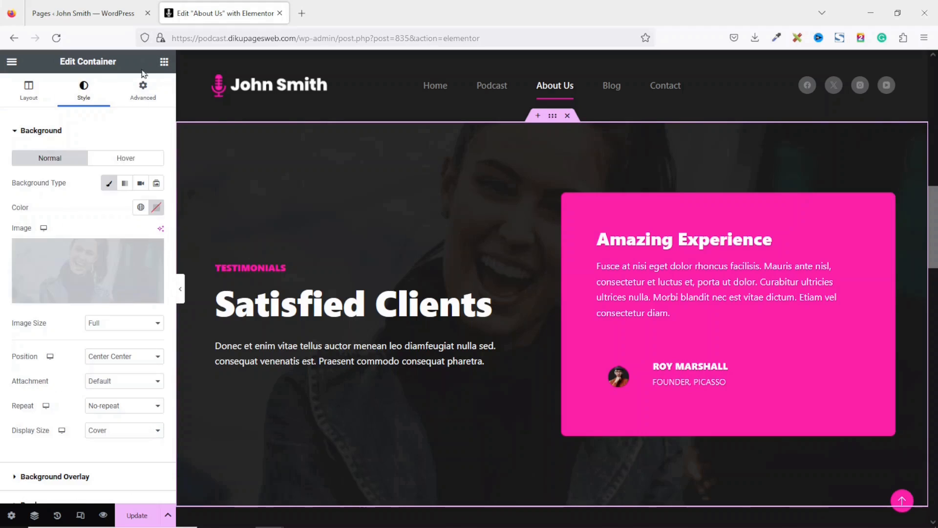
click(82, 288)
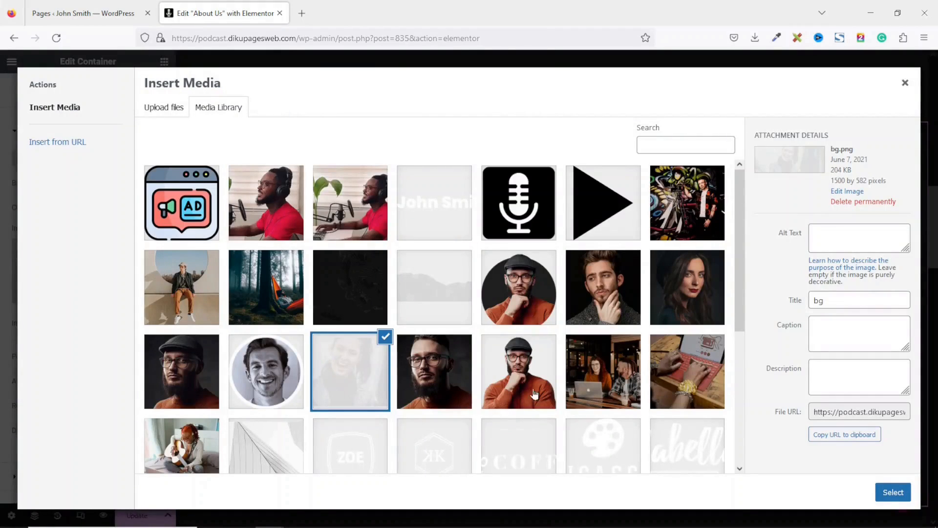
click(629, 362)
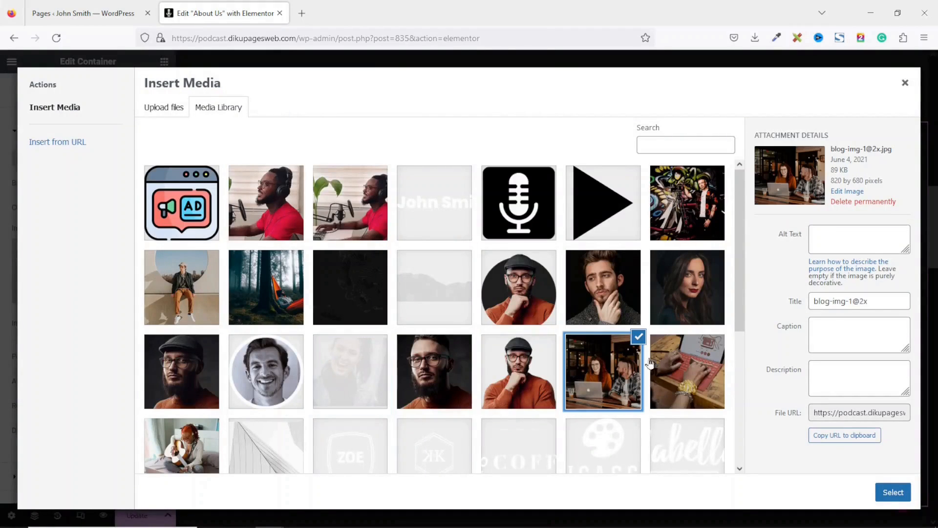
click(898, 498)
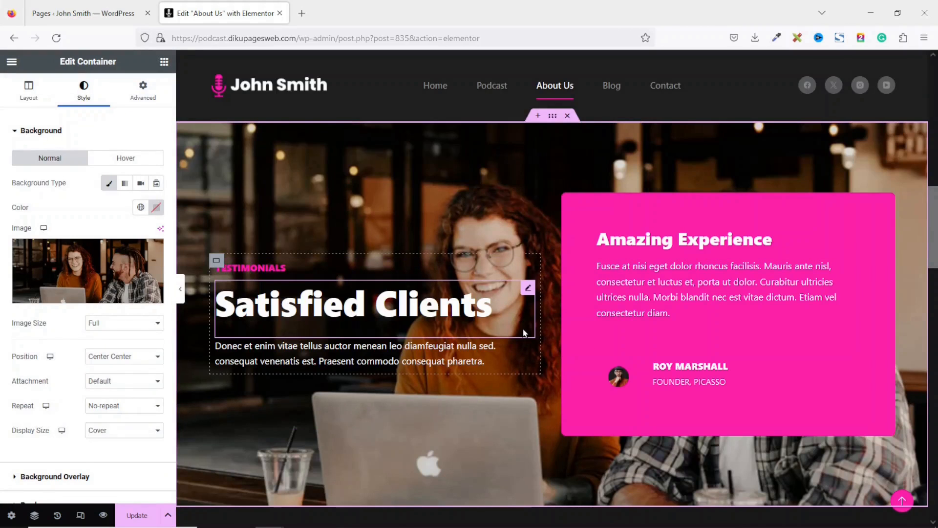
- Add a Classic background overlay in Theme Color Palette 5 at 0.8 opacity
click(55, 477)
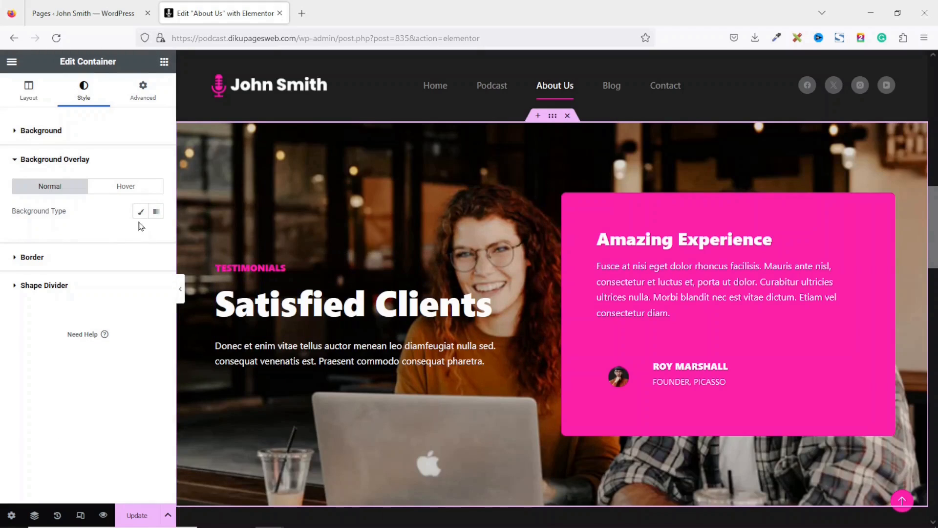
click(140, 217)
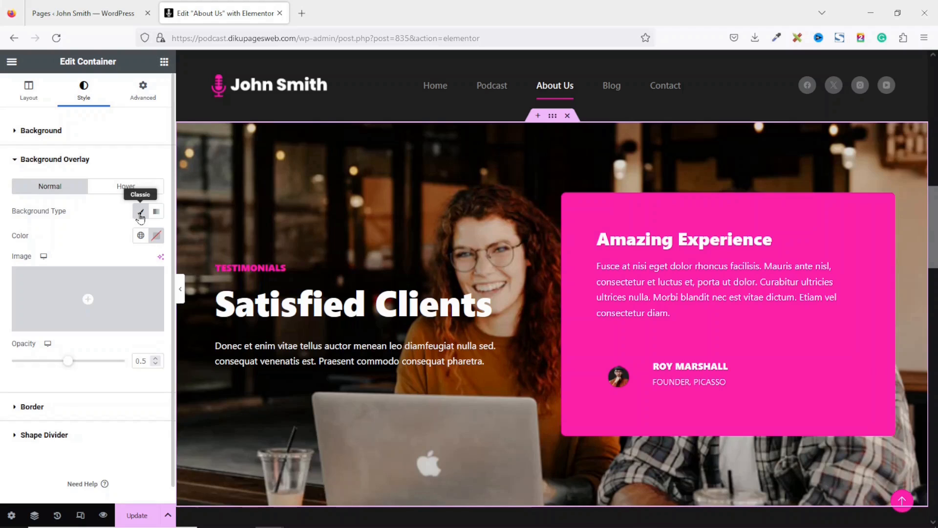
click(141, 235)
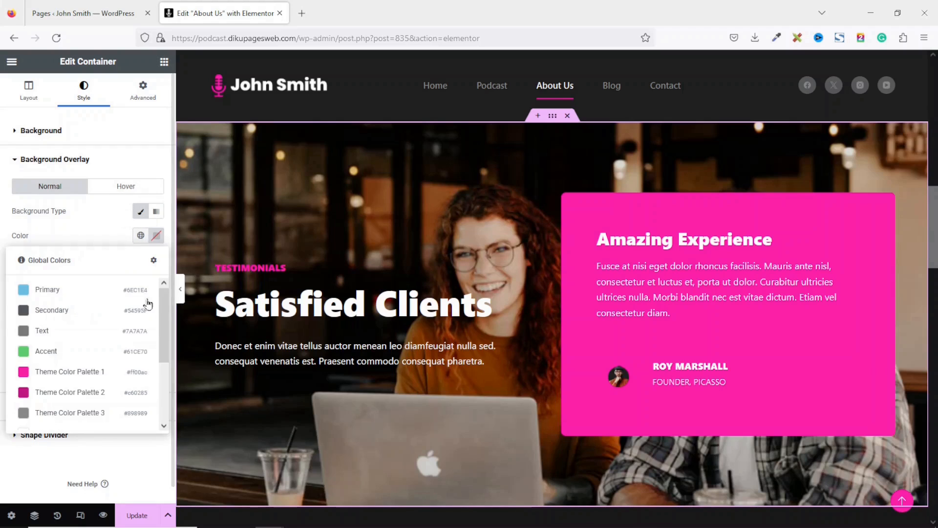
scroll(153, 391, down, 3)
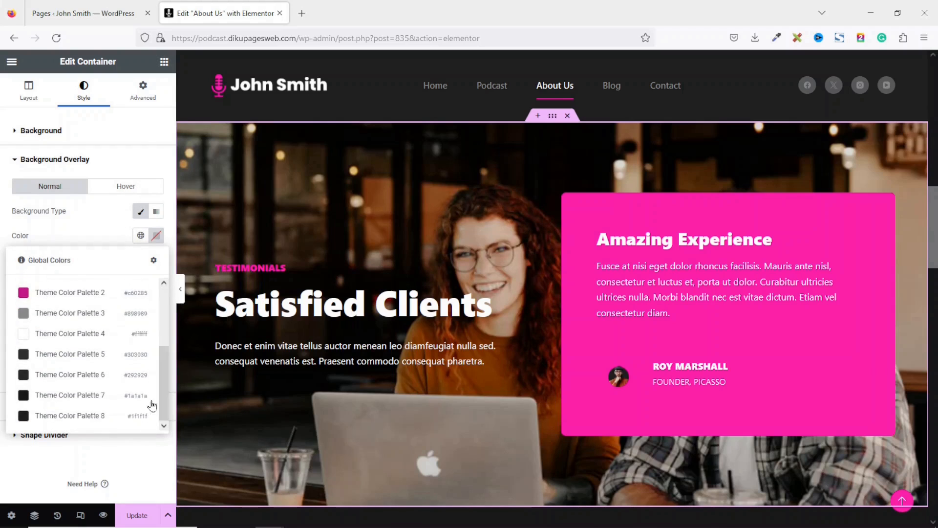
click(80, 354)
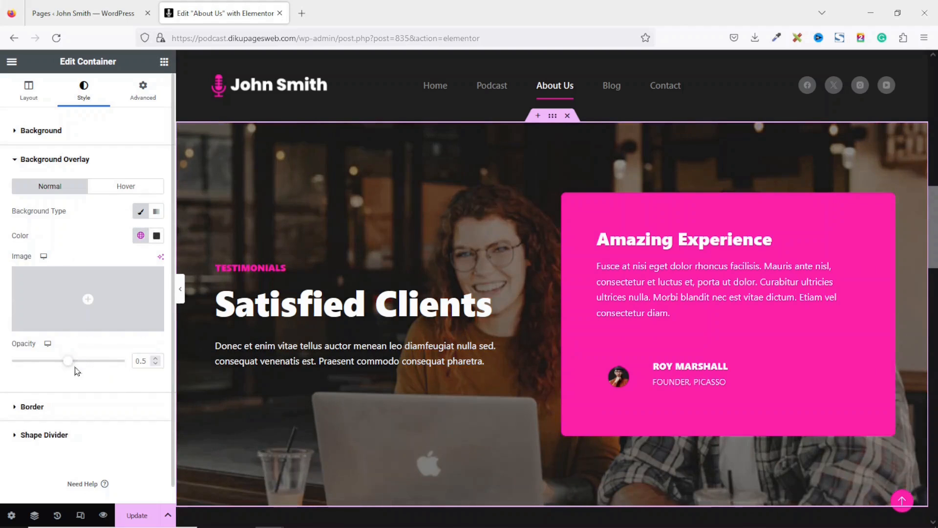
drag(76, 366, 104, 370)
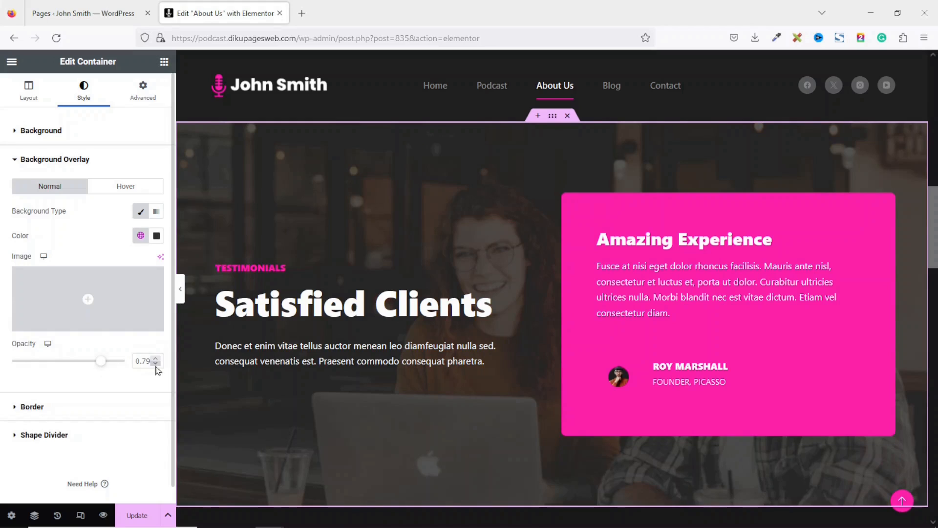
click(156, 358)
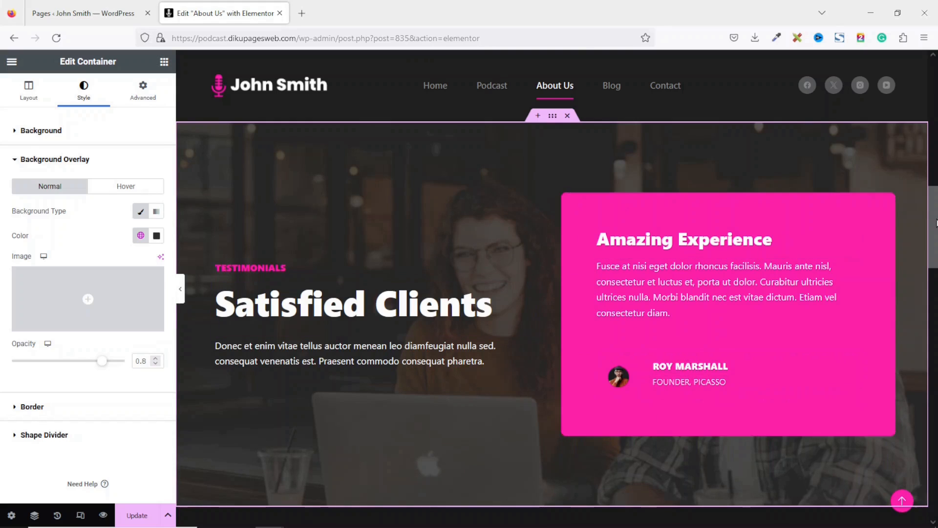
scroll(934, 292, down, 7)
mouse_move(936, 292)
mouse_down()
mouse_move(934, 319)
mouse_move(937, 287)
mouse_up()
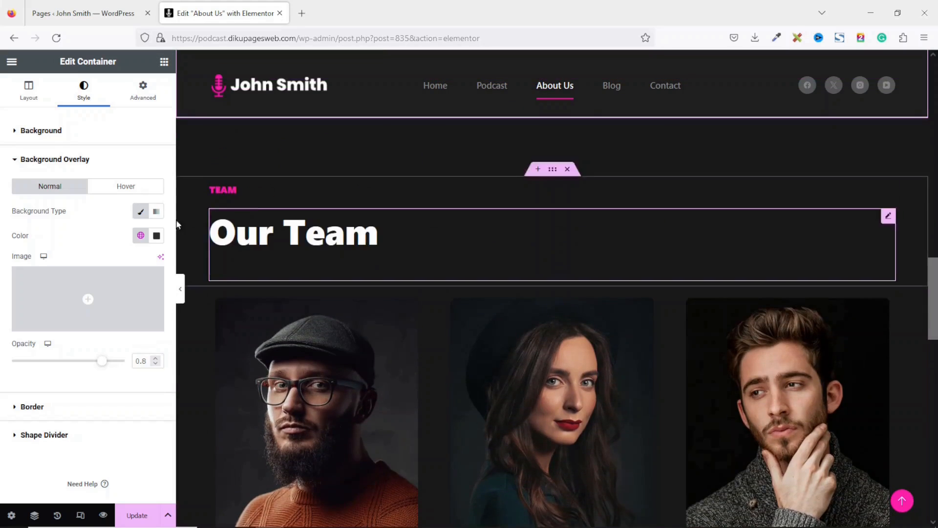
- Replace the word Team with Speakers in the team section heading's title
click(331, 238)
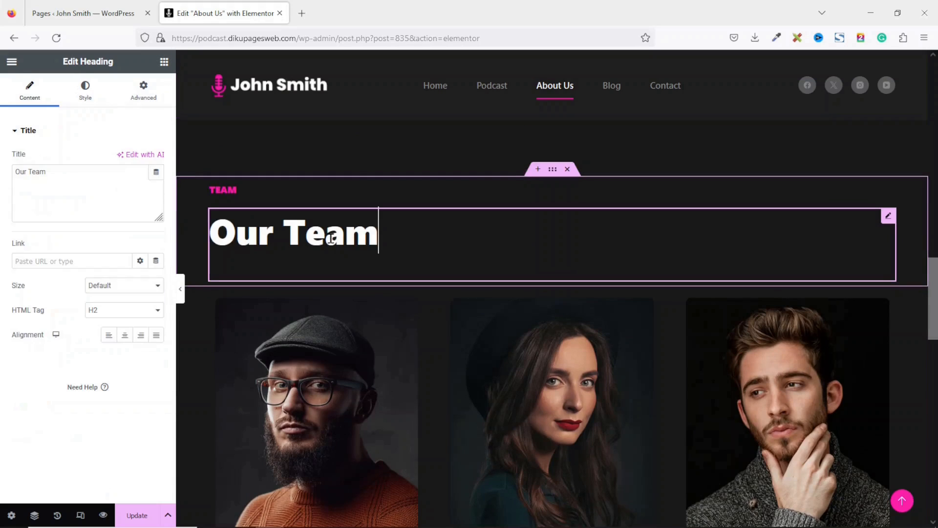
click(65, 173)
double_click(66, 173)
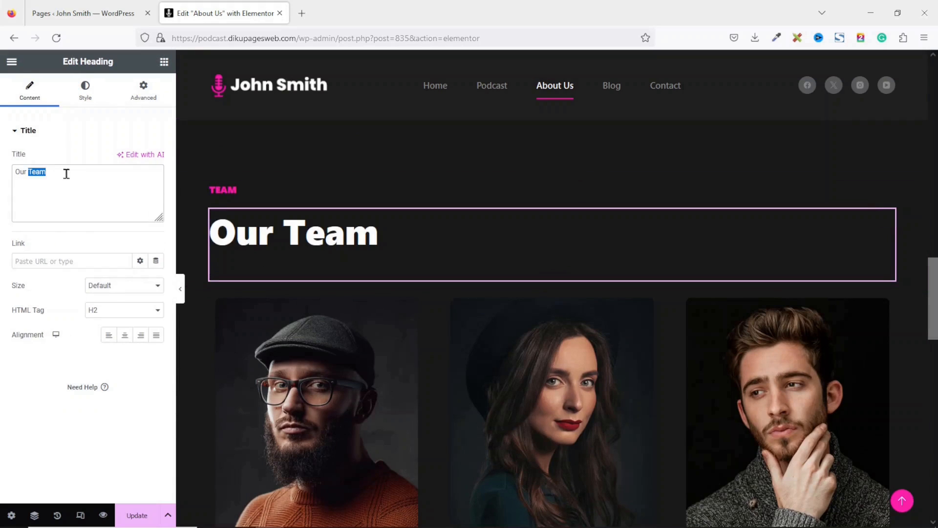
text(Se)
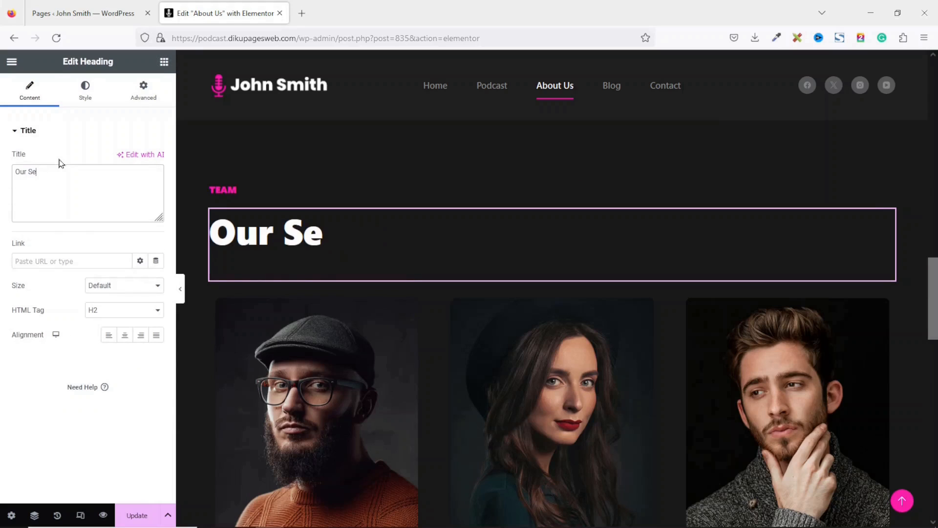
key(BackSpace)
text(peakers)
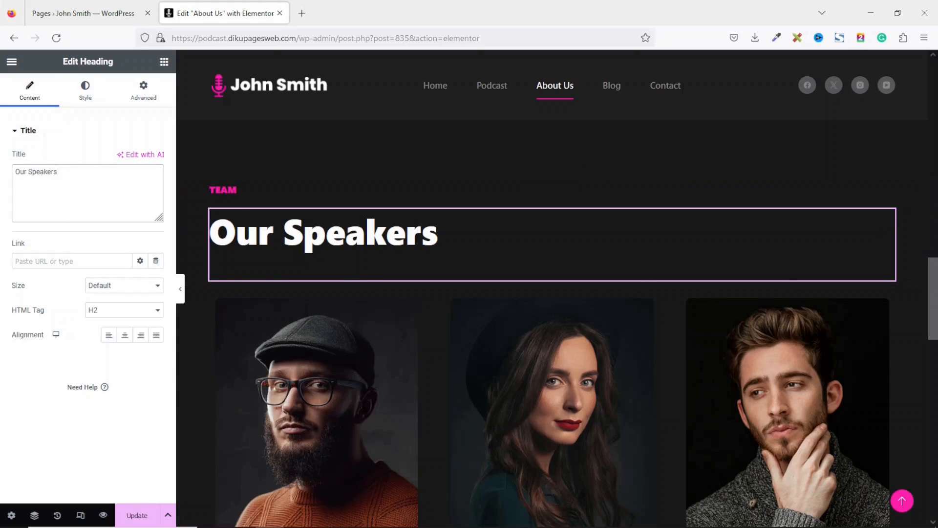
scroll(293, 274, down, 3)
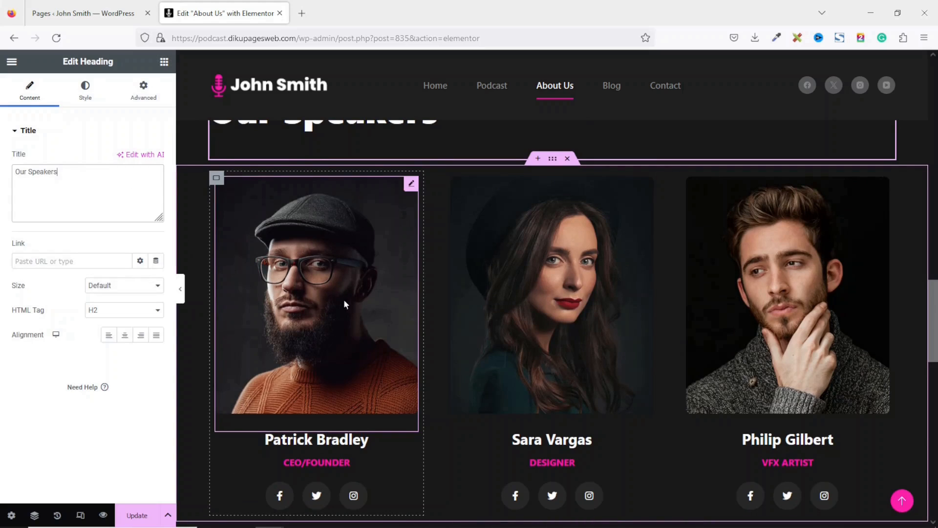
click(411, 185)
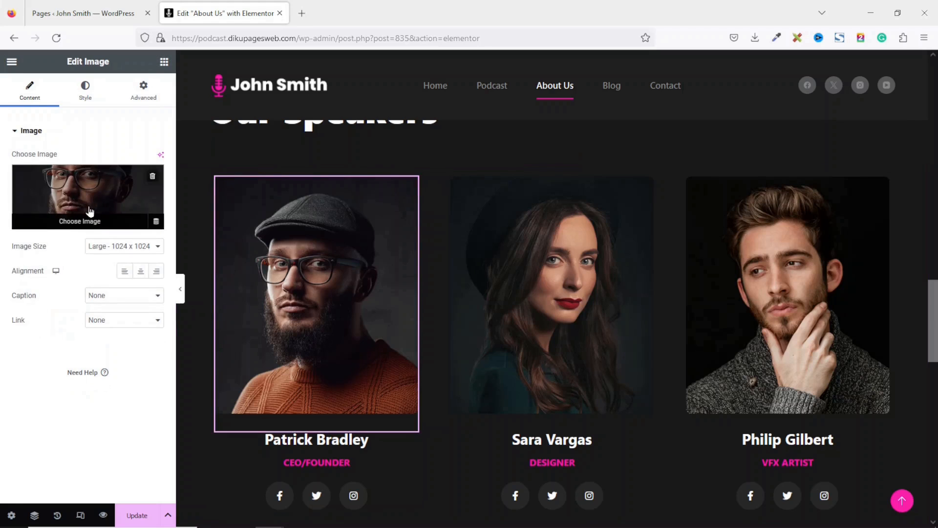
click(89, 210)
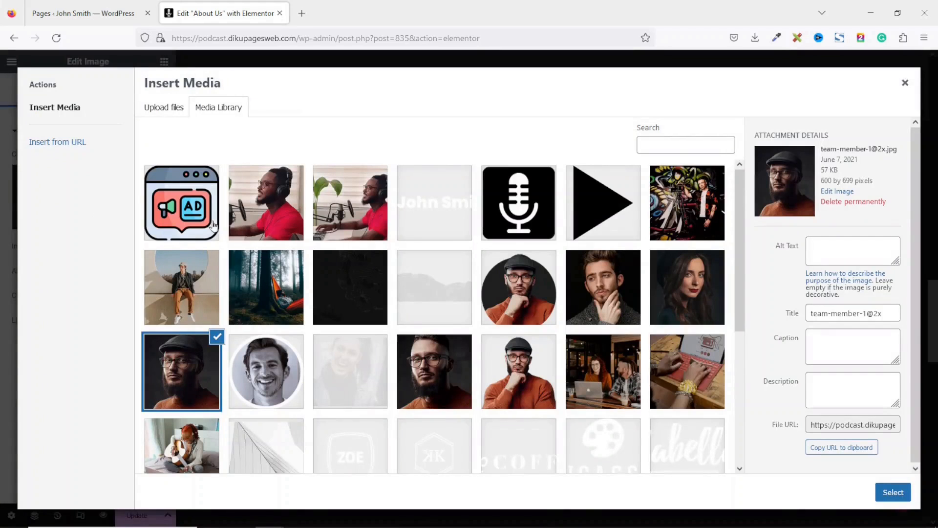
click(272, 200)
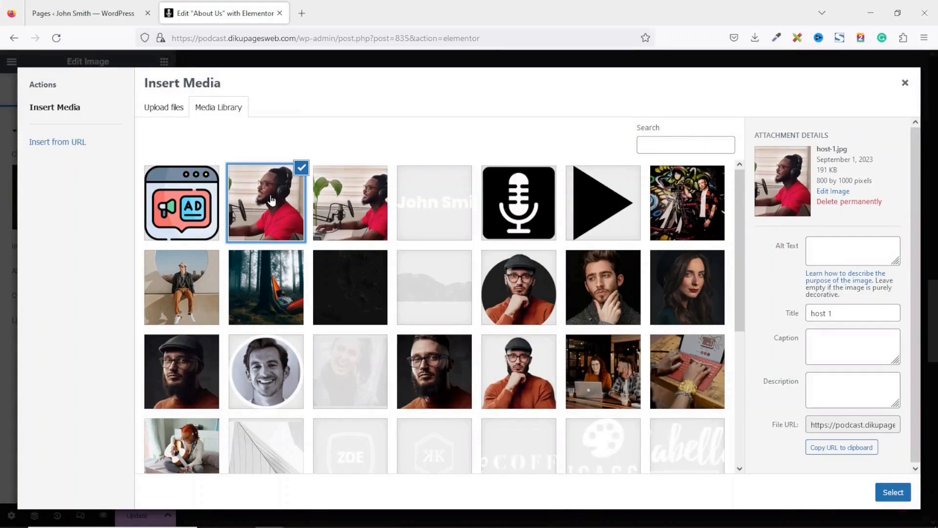
click(892, 492)
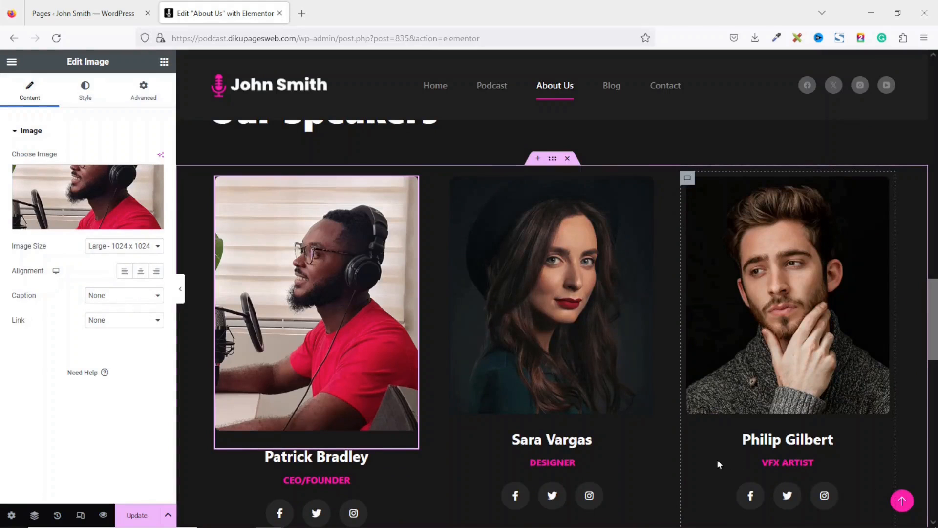
- Change the first card's name to the new host's name and its role to Host
click(347, 459)
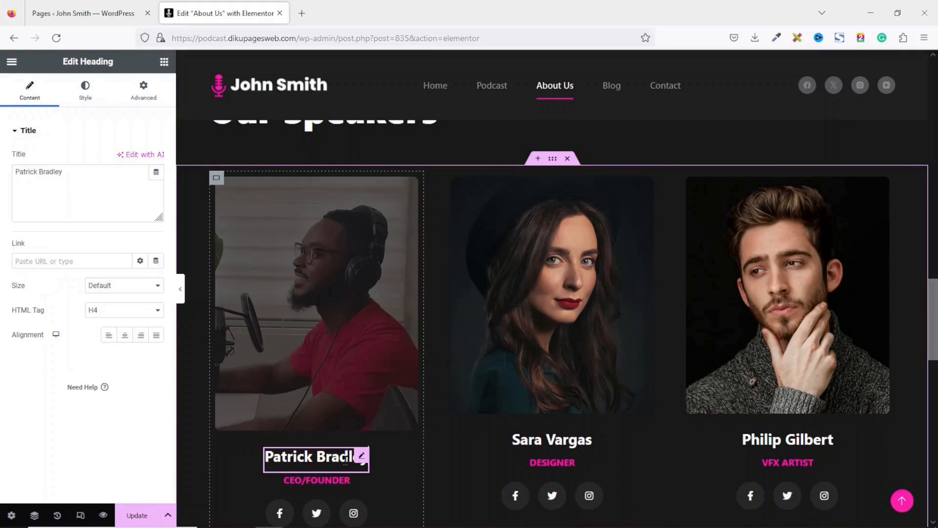
drag(91, 178, 2, 167)
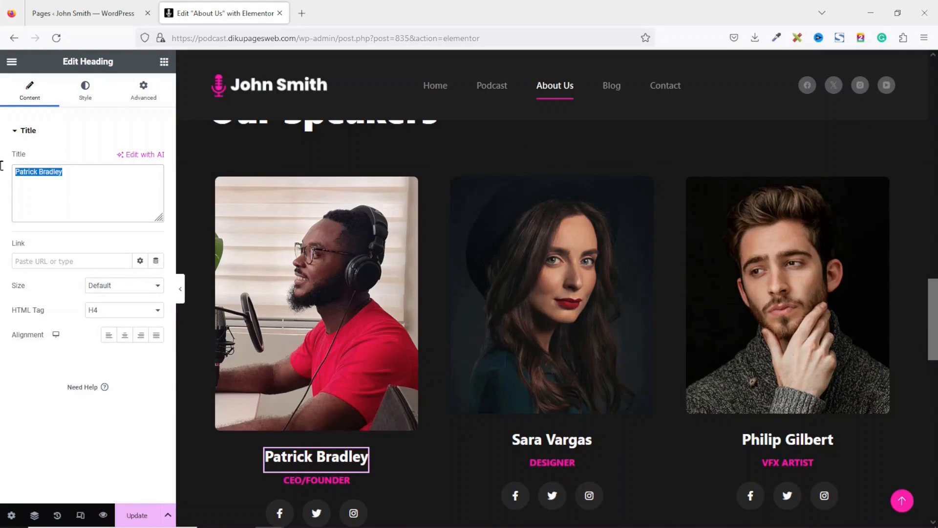
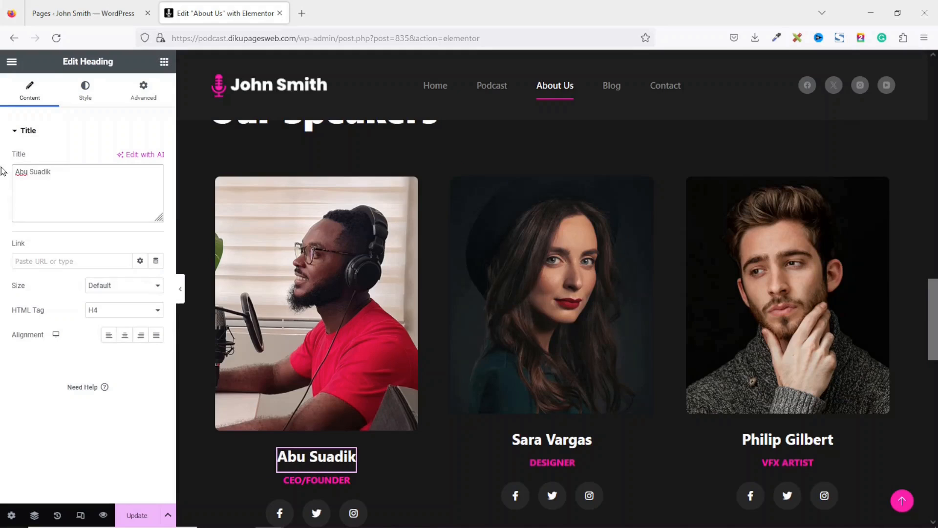
click(308, 479)
key(ctrl+a)
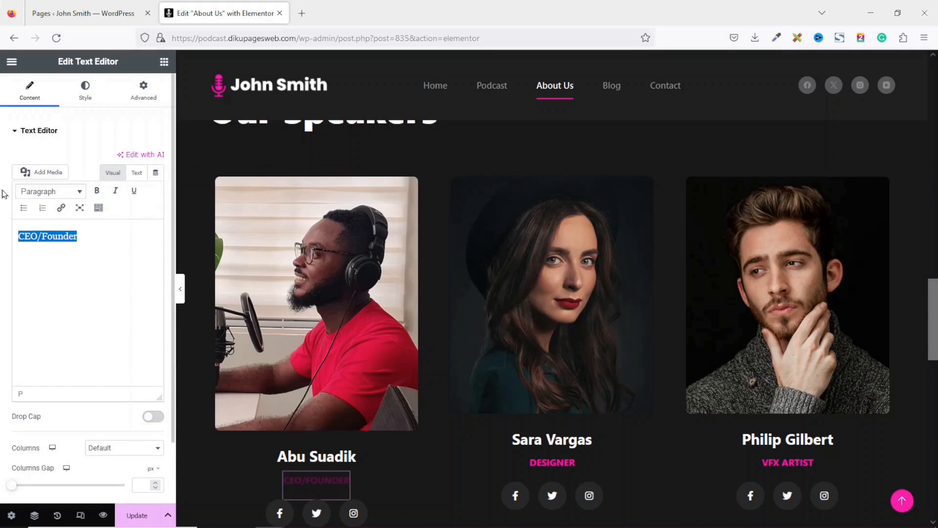
text(Host)
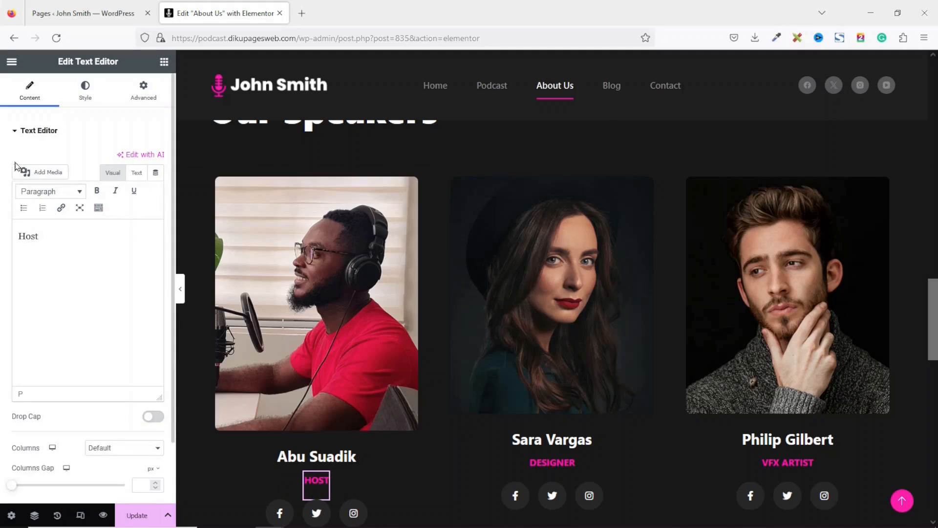
scroll(381, 255, down, 2)
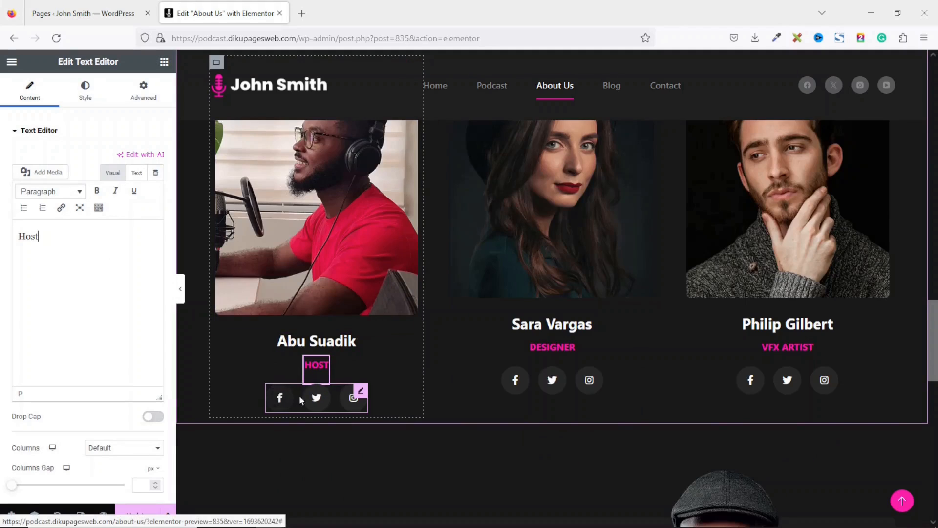
- Select the placeholder Facebook link in the first card's social icons
click(359, 397)
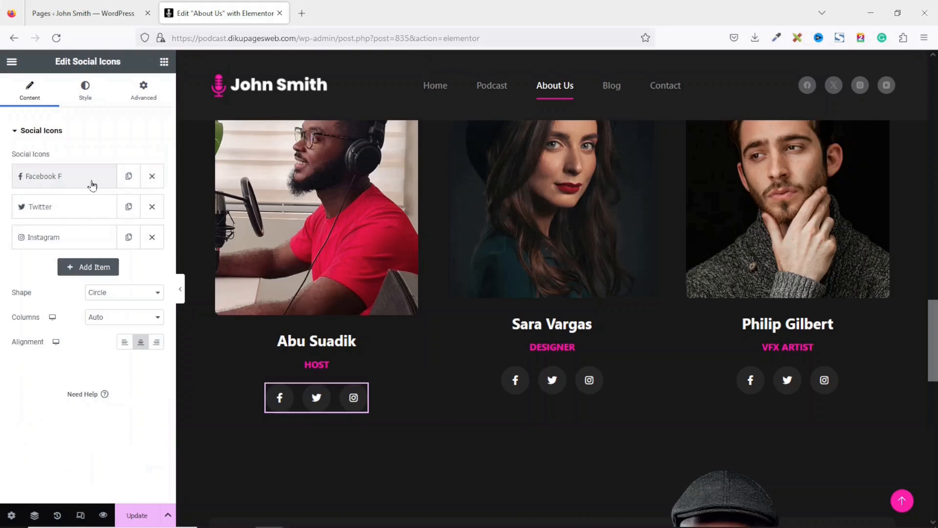
click(58, 181)
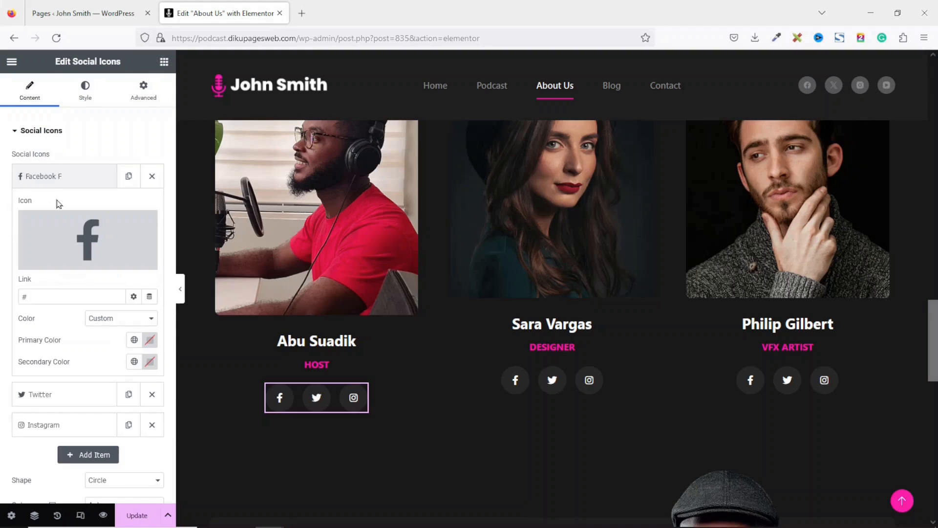
drag(51, 299, 8, 282)
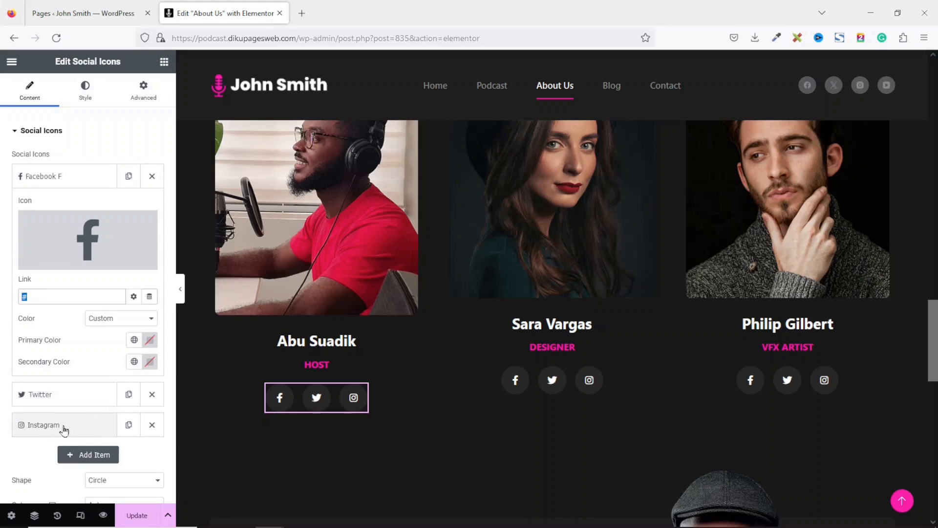
- Bring up the social icons widget's options and scroll back up to the speakers heading
right_click(317, 398)
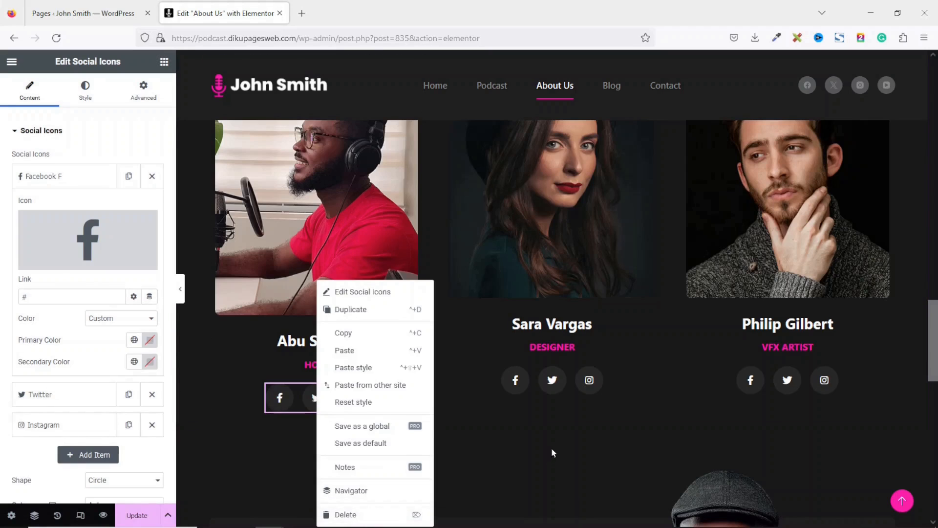
scroll(551, 447, up, 2)
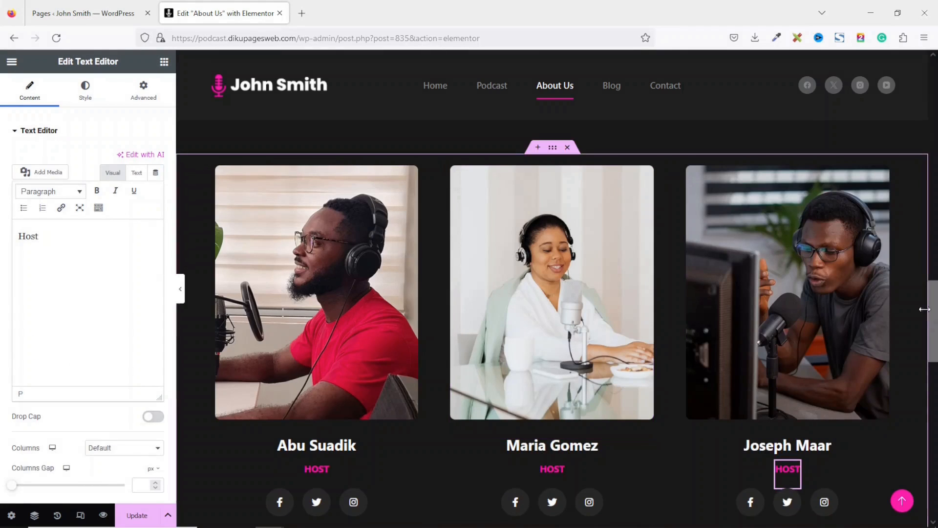
scroll(788, 357, up, 3)
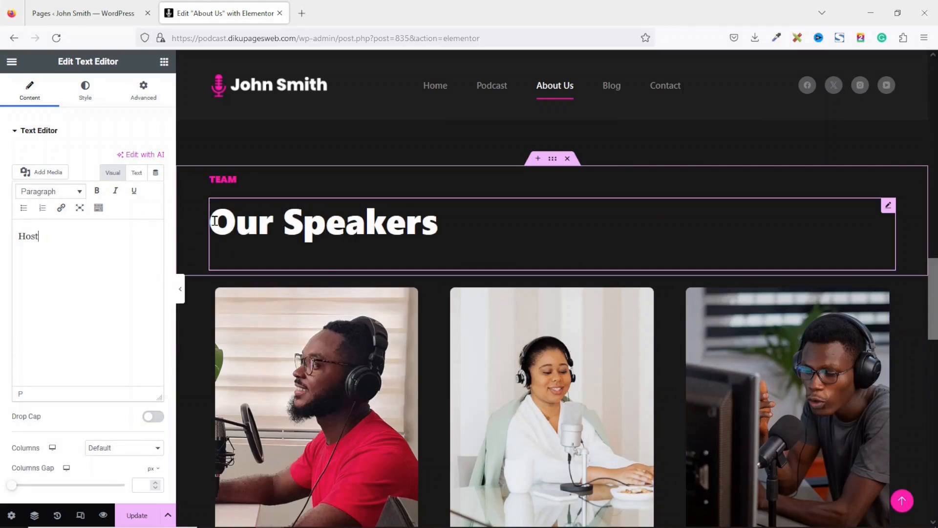
- Retitle the team section heading so 'Speakers' becomes 'Hosts', reading 'Our Hosts'
click(326, 221)
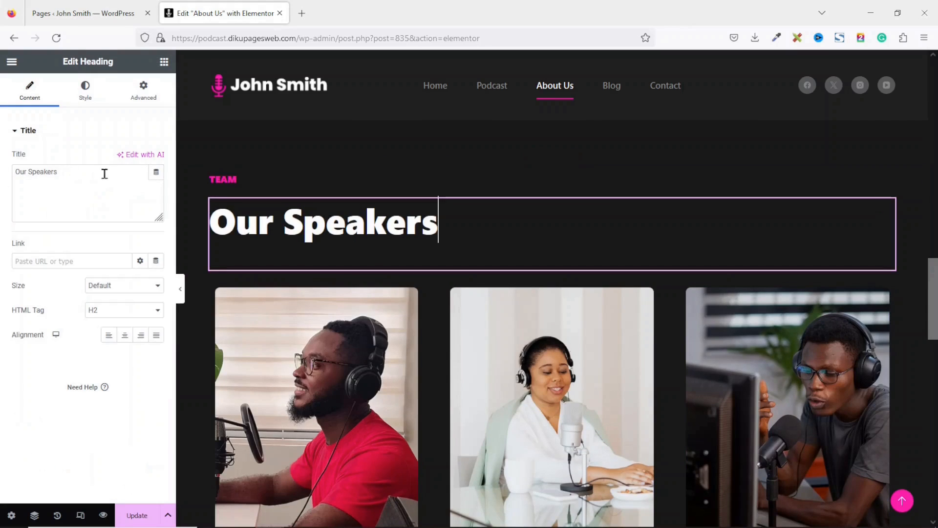
double_click(105, 168)
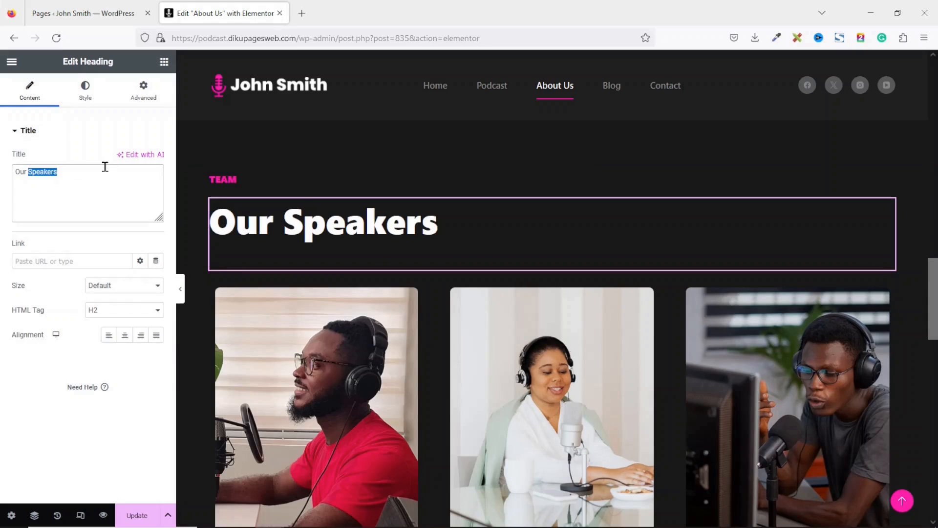
text(Hosts)
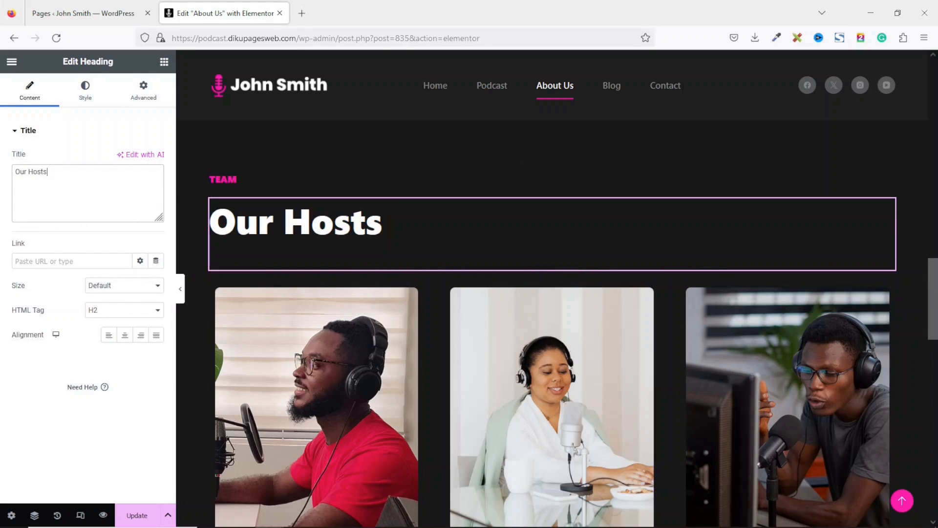
drag(934, 288, 935, 402)
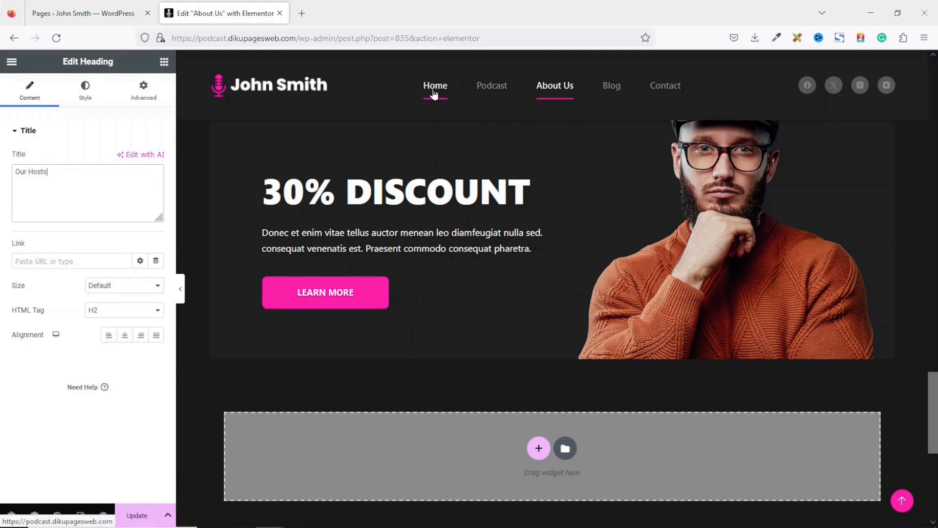
- Load the Home page in Elementor in a new tab, scrolled to its 'Let's talk about your business' section
right_click(433, 89)
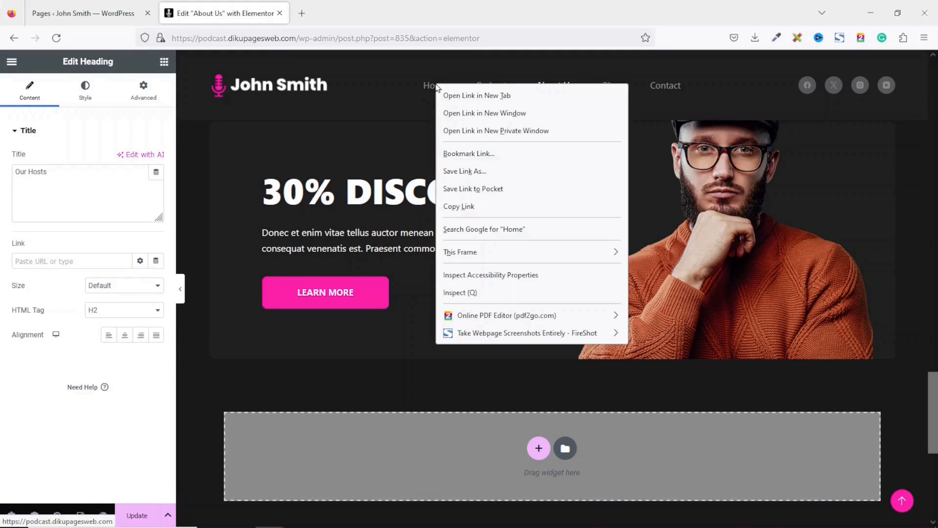
click(485, 96)
click(362, 15)
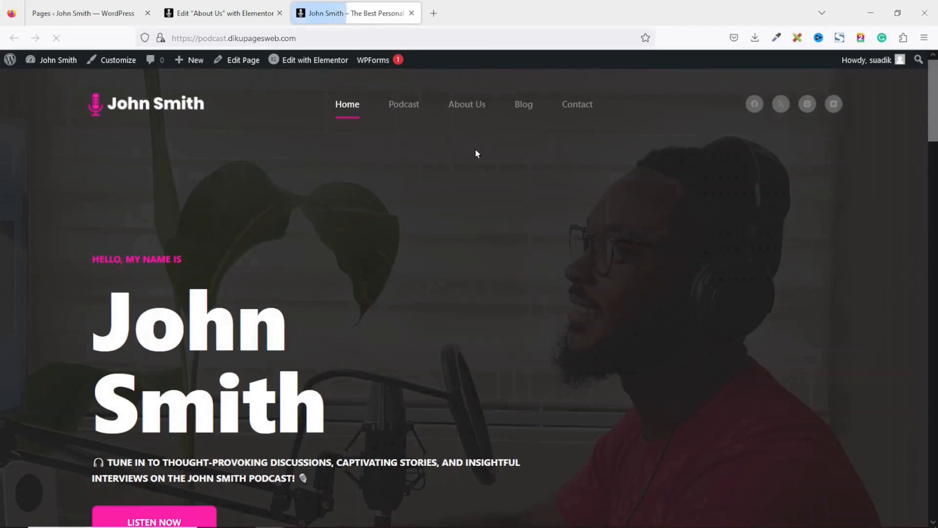
click(313, 59)
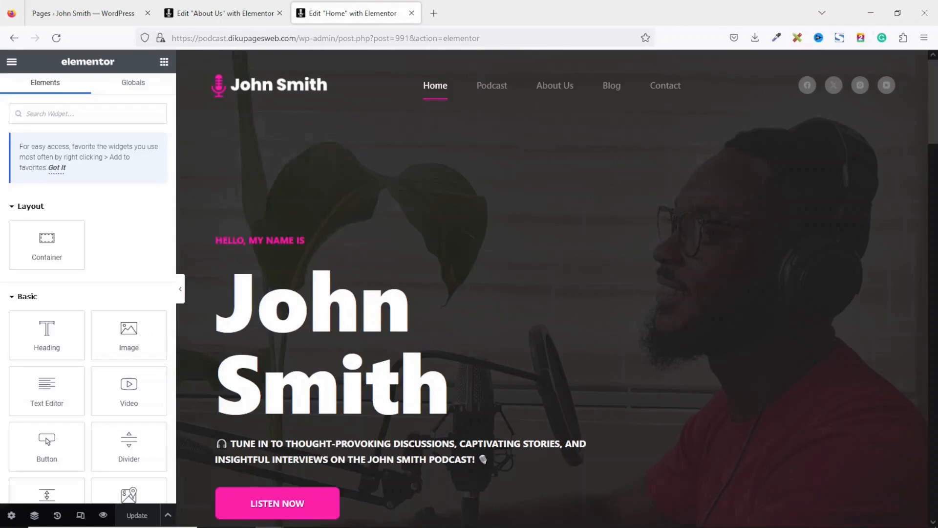
drag(934, 118, 935, 363)
scroll(850, 322, down, 5)
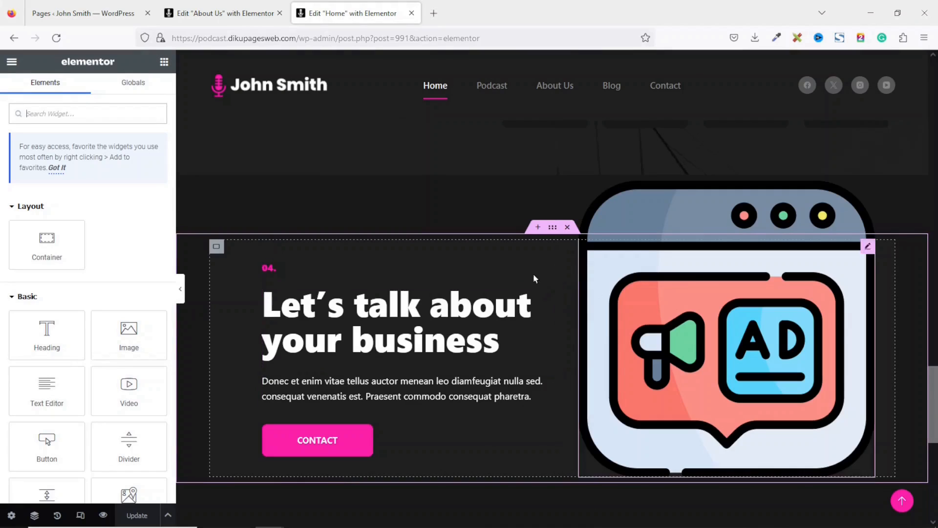
click(244, 15)
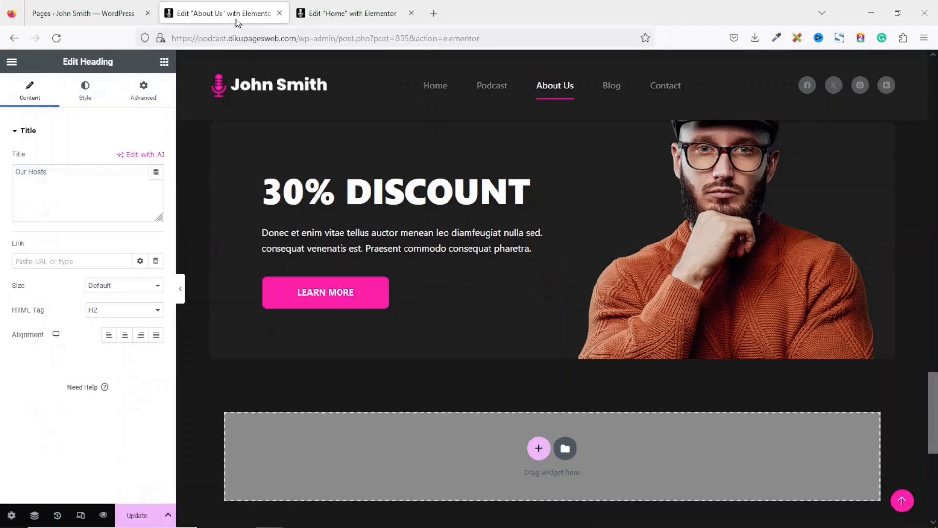
key(ctrl+Tab)
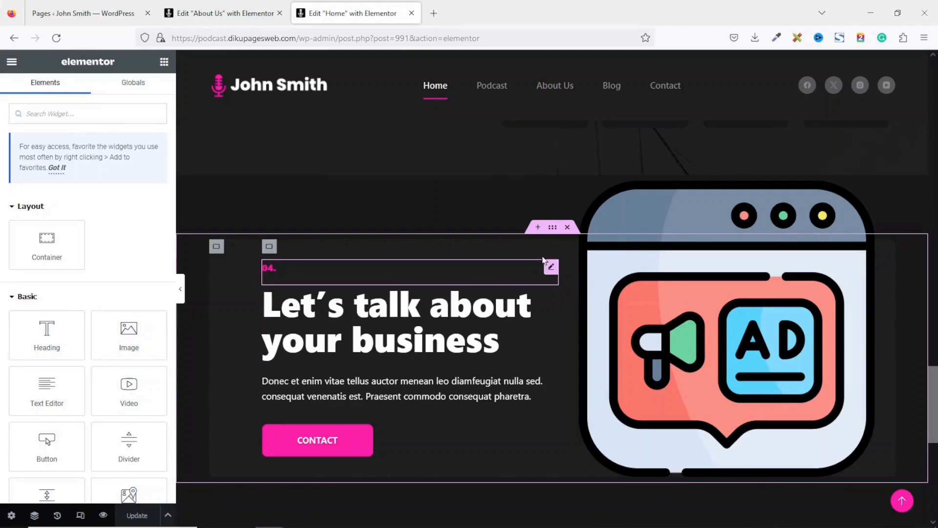
- Copy Home's 'Let's talk about your business' section and paste it below 30% DISCOUNT on About Us
right_click(553, 228)
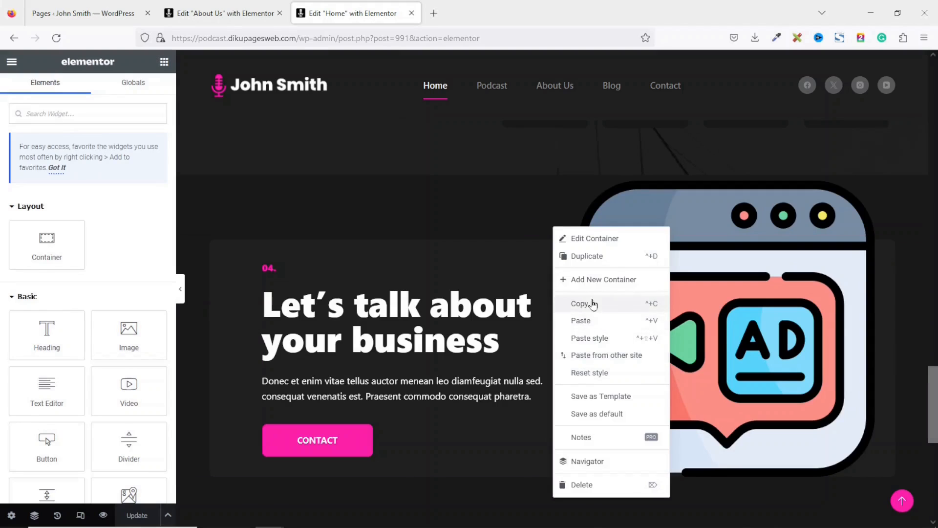
click(593, 304)
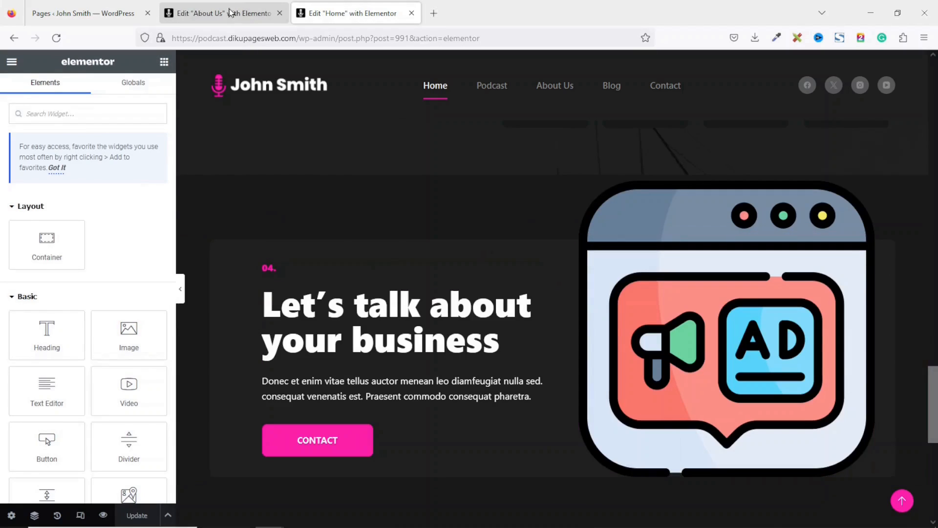
click(231, 11)
click(674, 446)
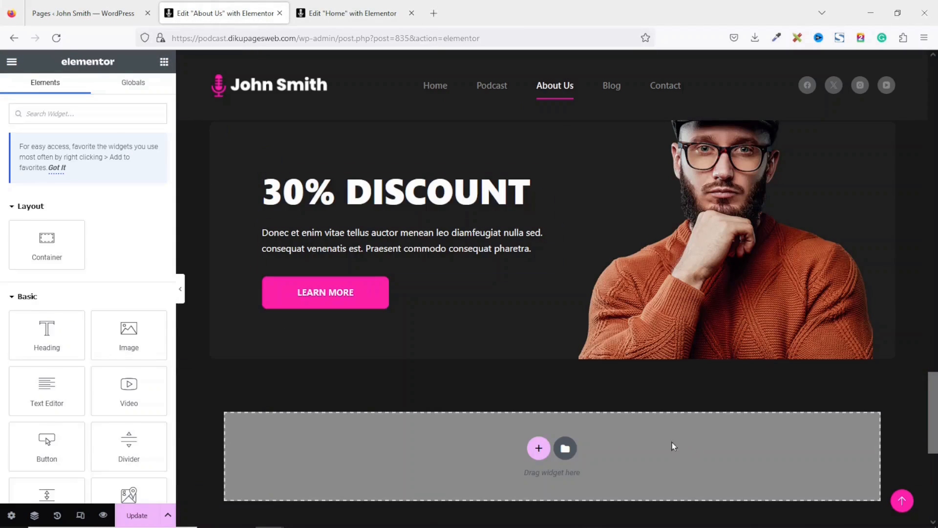
right_click(711, 440)
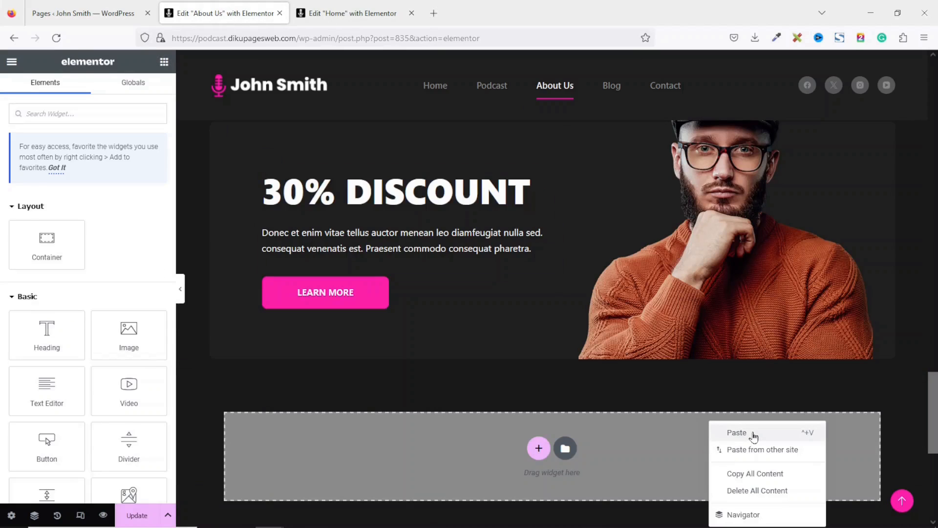
click(753, 433)
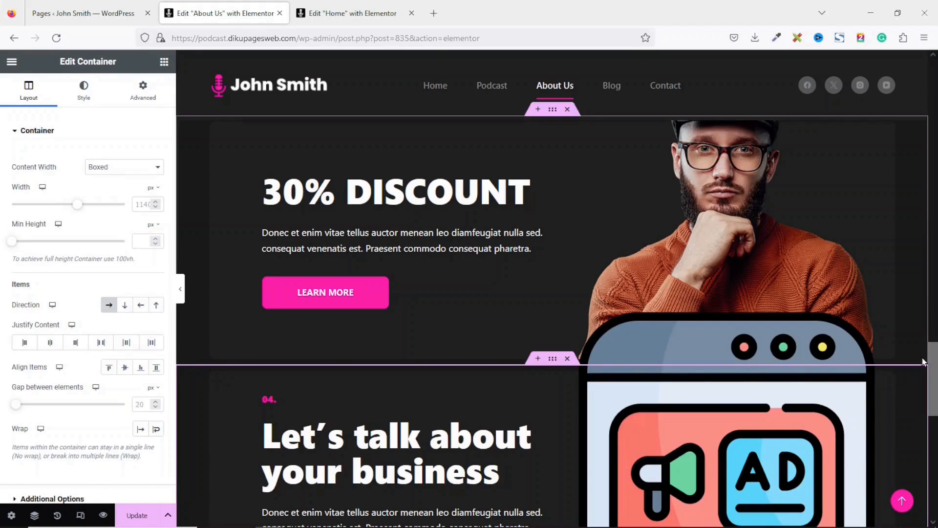
- Delete the 30% DISCOUNT and 'Let's talk about your business' sections from About Us
scroll(484, 289, down, 3)
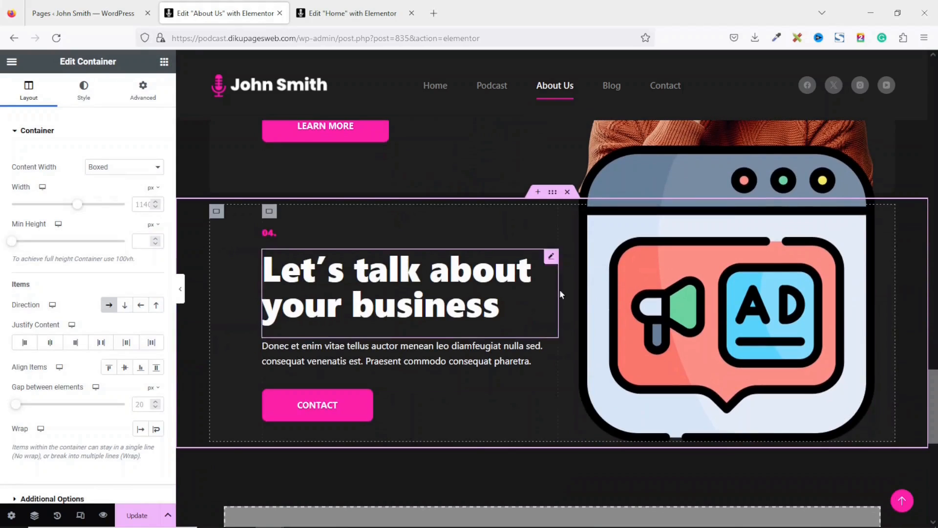
scroll(576, 276, up, 6)
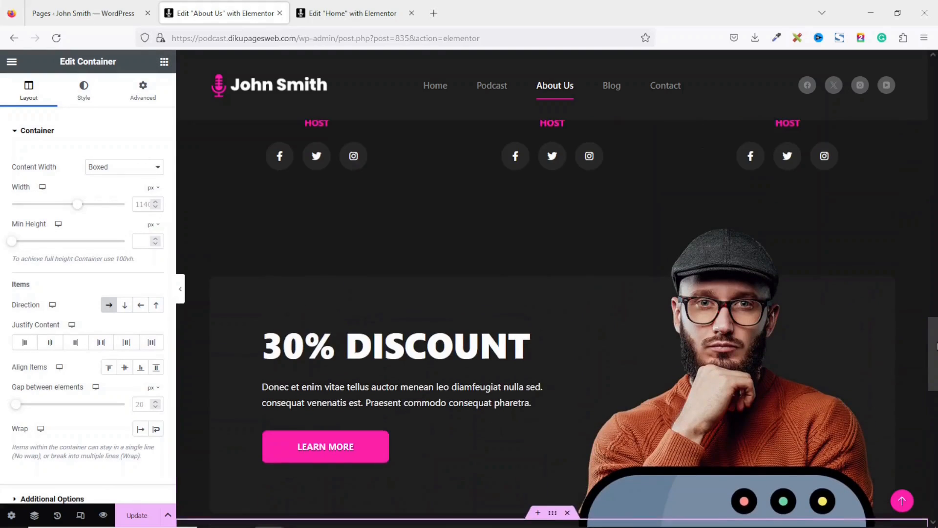
click(575, 273)
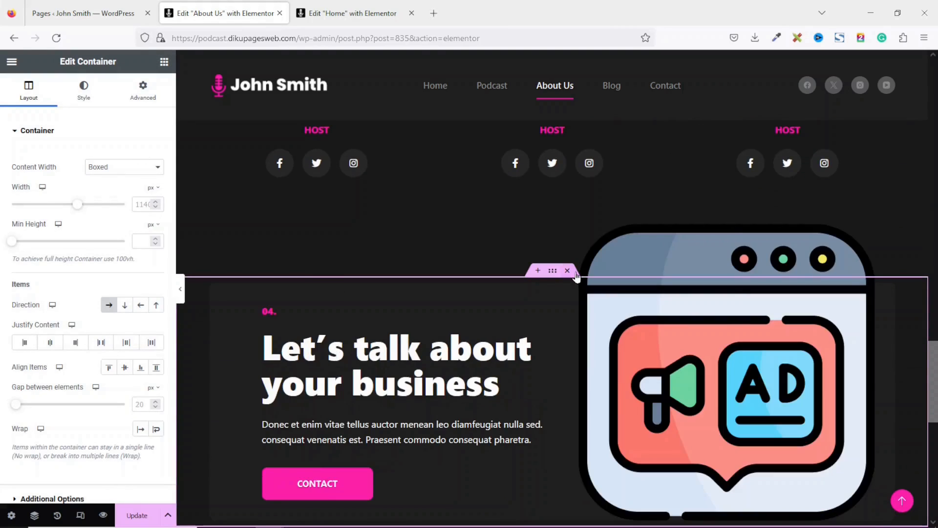
scroll(738, 328, down, 2)
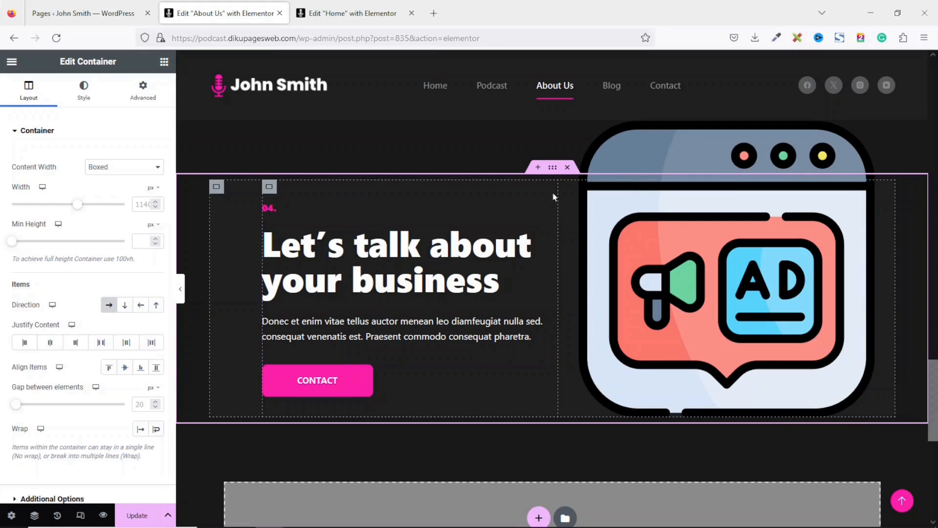
click(567, 168)
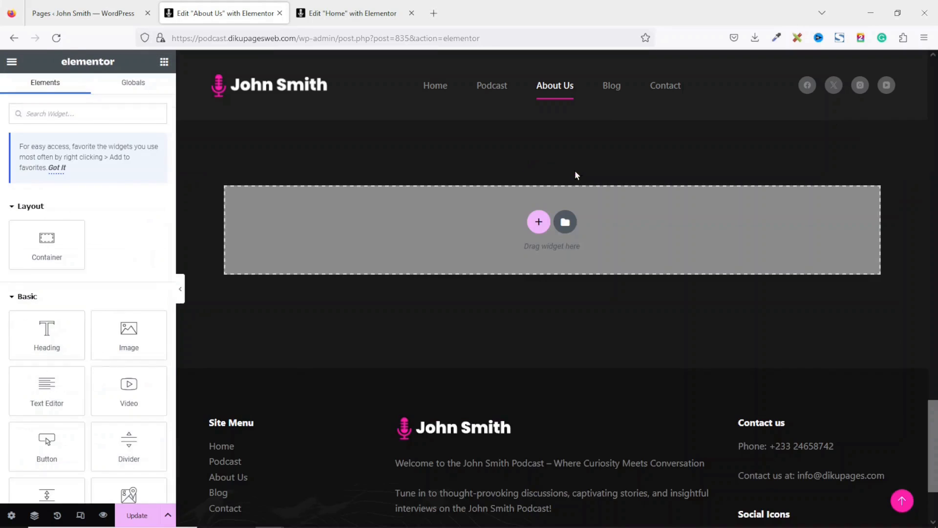
click(349, 14)
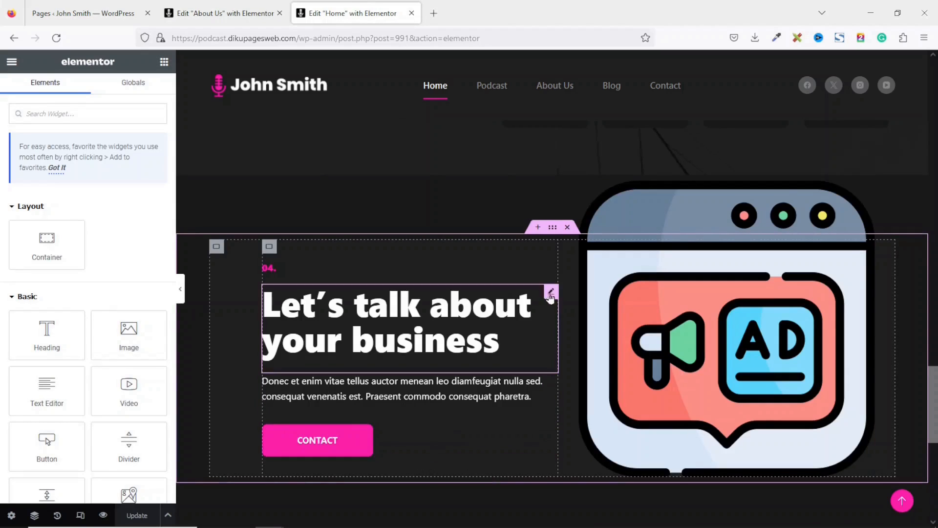
- Save Home's 'Let's talk about your business' section as a template named CTA
right_click(552, 230)
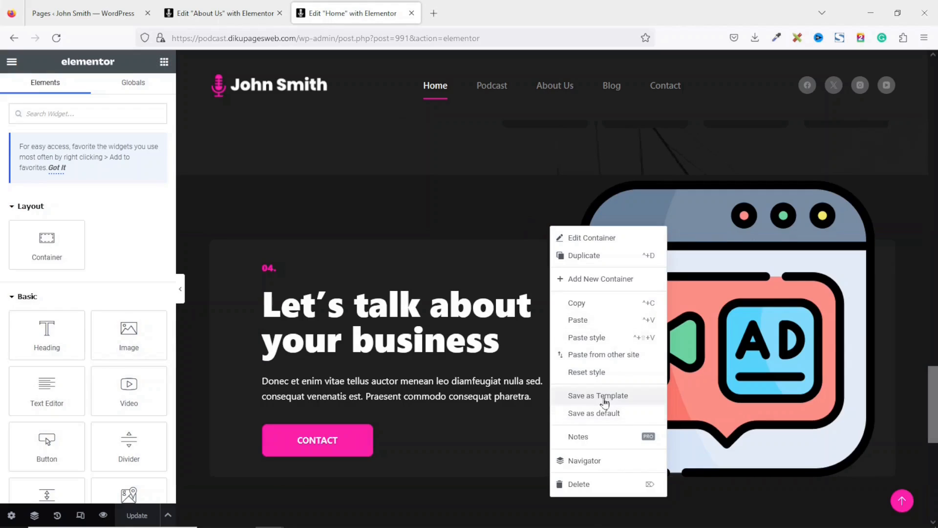
click(604, 397)
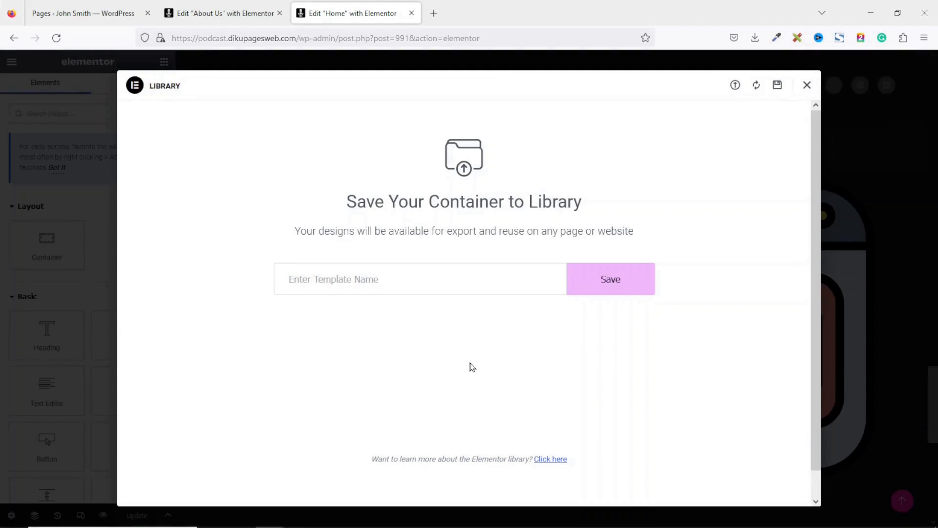
click(412, 279)
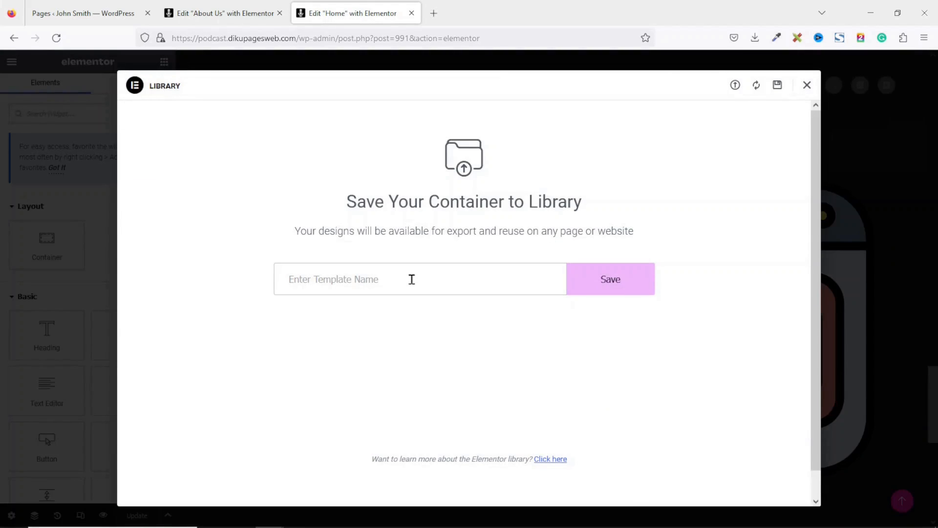
text(CTA)
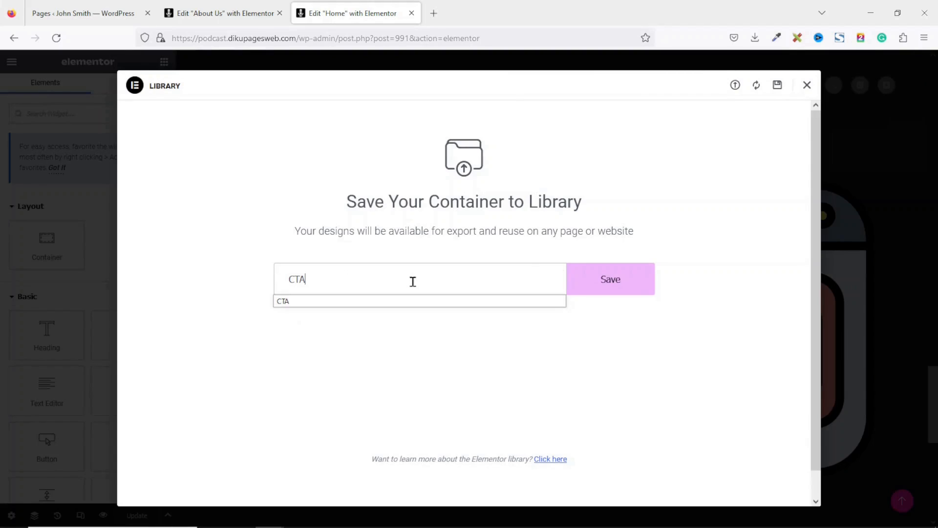
click(603, 278)
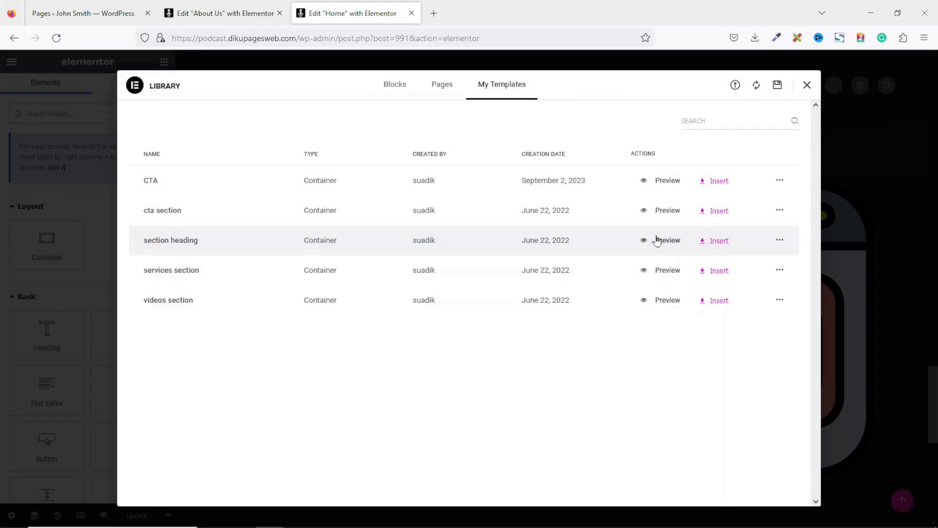
- Close the Home editor and open the template library in About Us's empty drop zone
click(412, 14)
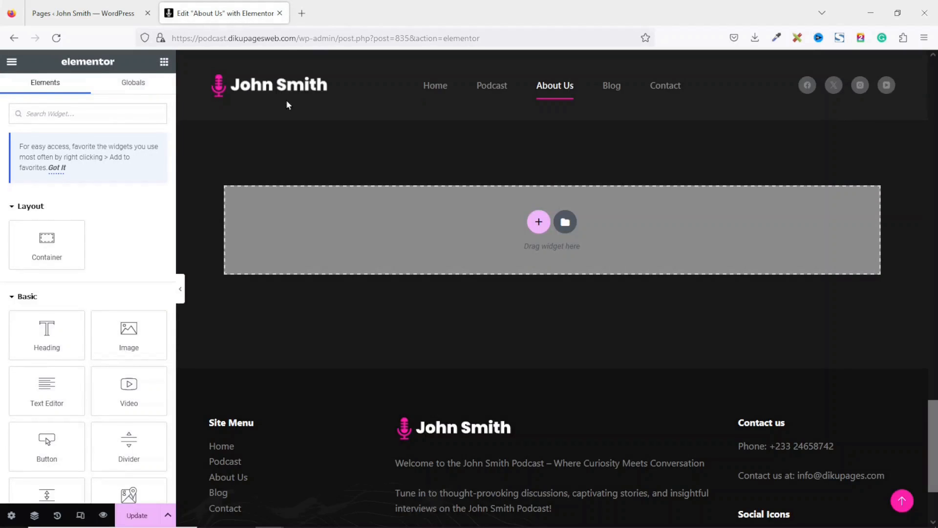
scroll(673, 229, up, 3)
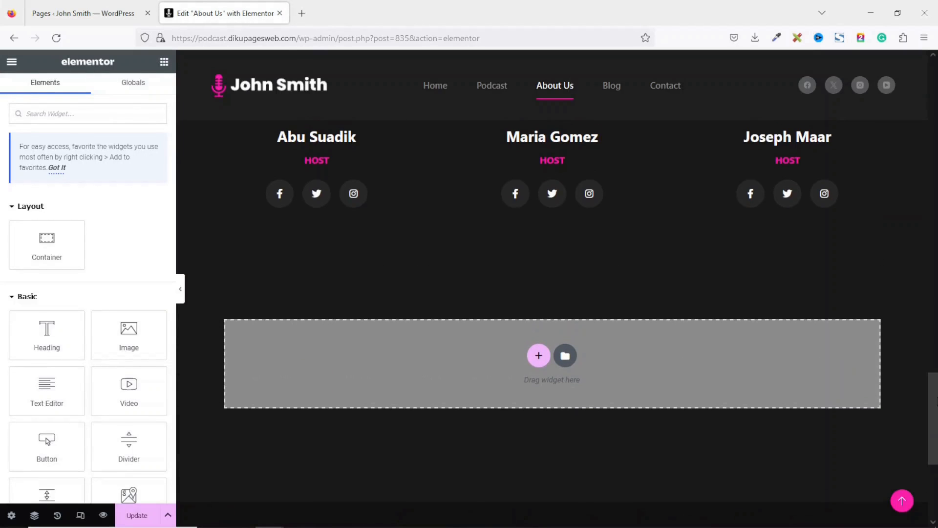
click(566, 356)
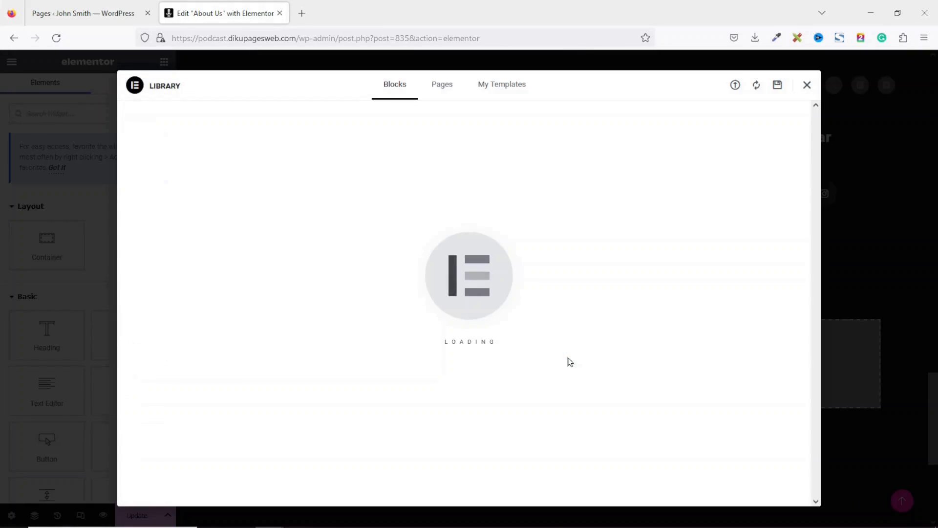
- Insert the CTA template from My Templates without applying its page settings
click(497, 88)
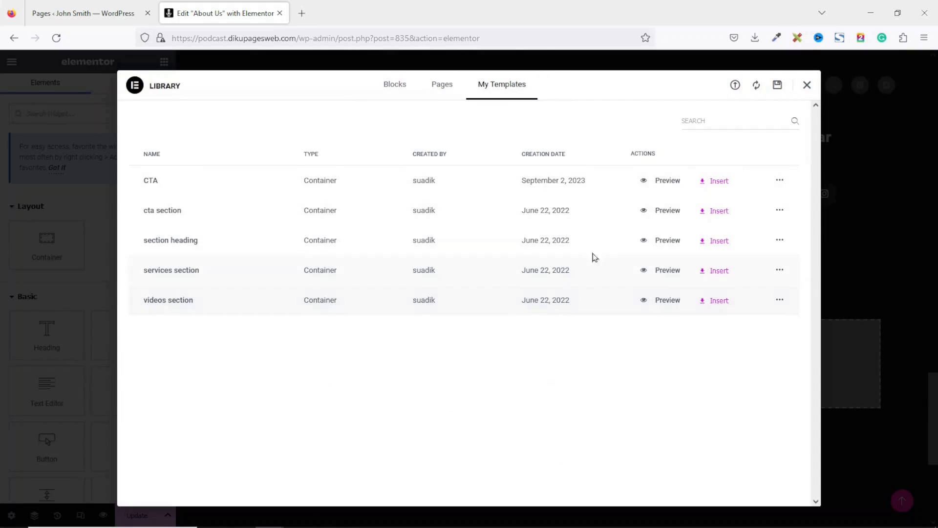
click(717, 189)
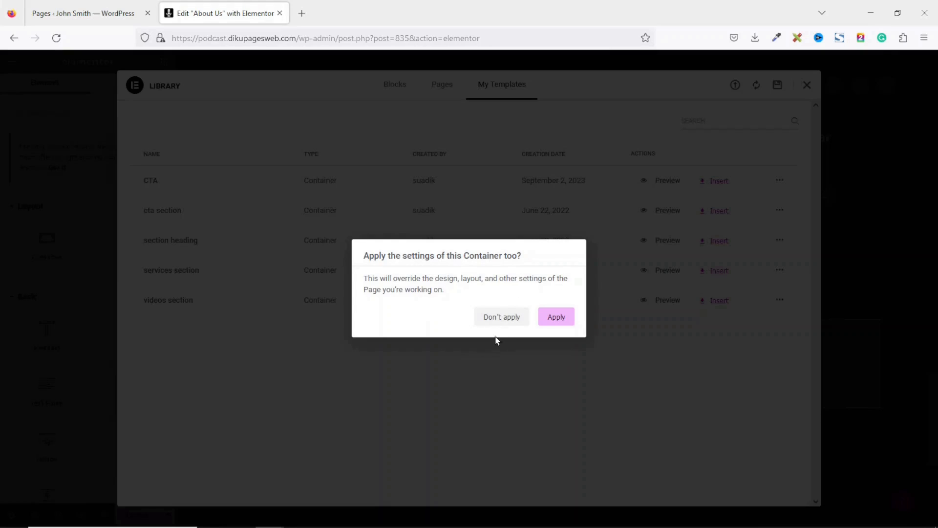
click(503, 322)
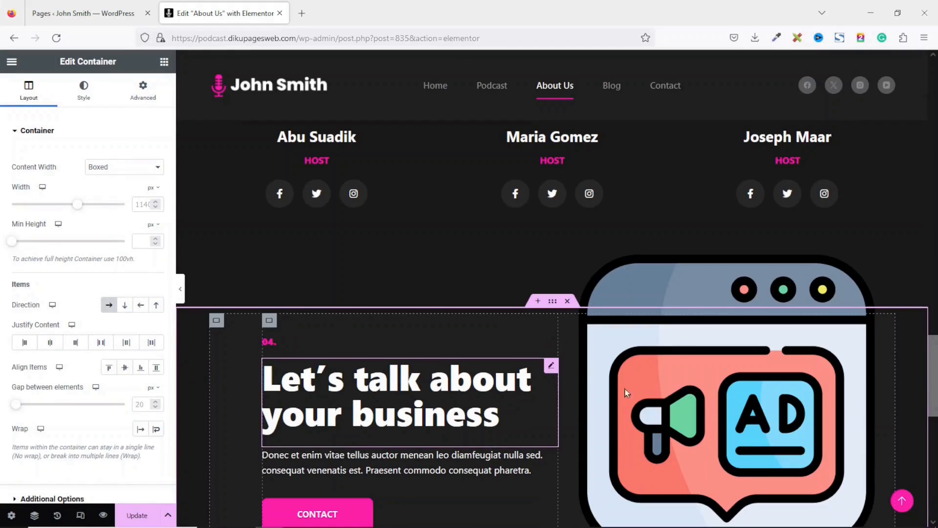
scroll(543, 290, down, 3)
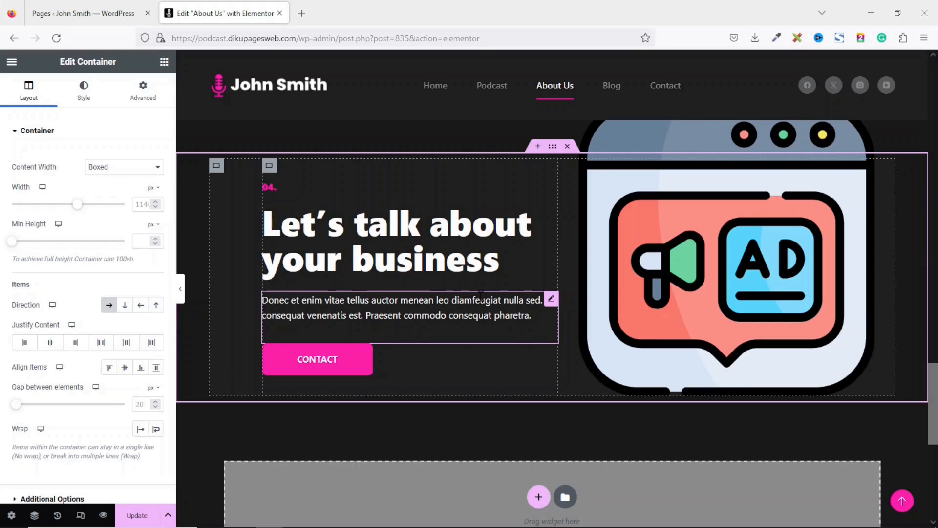
- Delete the inserted section's 04. label and update the About Us page
right_click(287, 189)
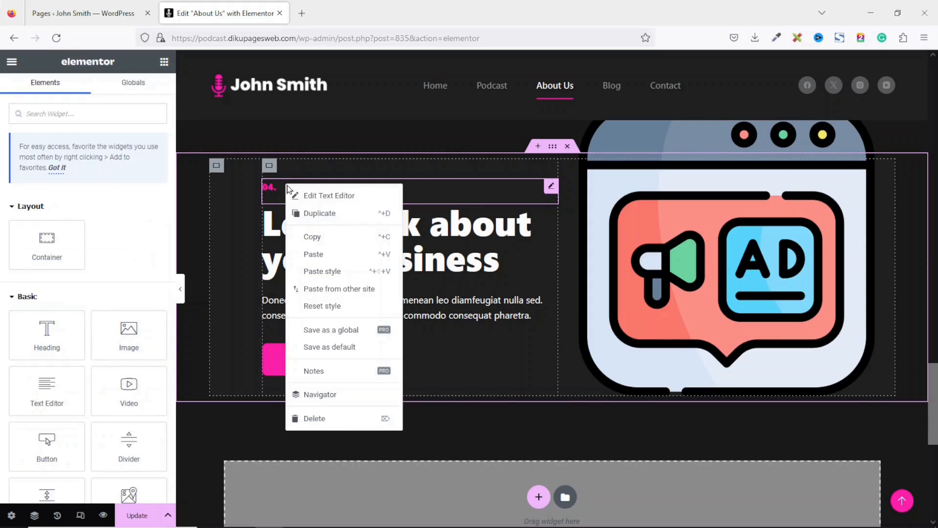
click(315, 419)
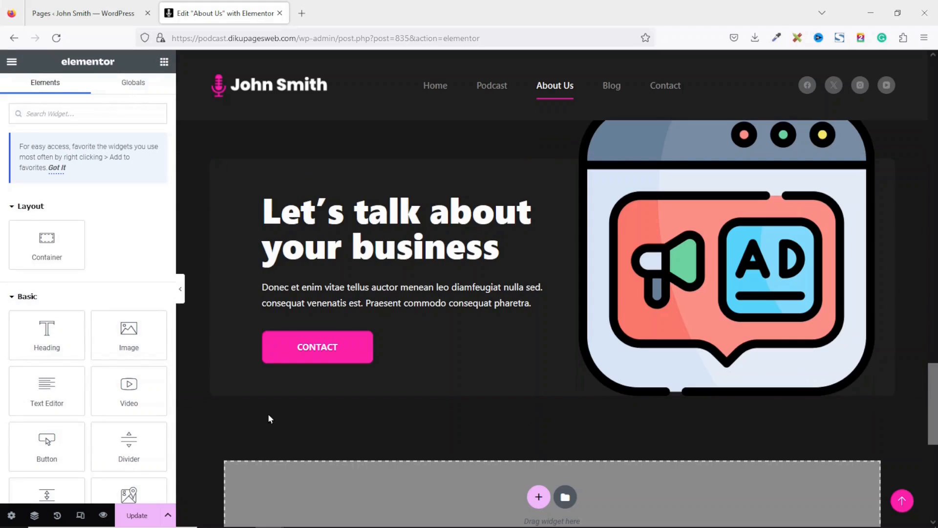
click(142, 522)
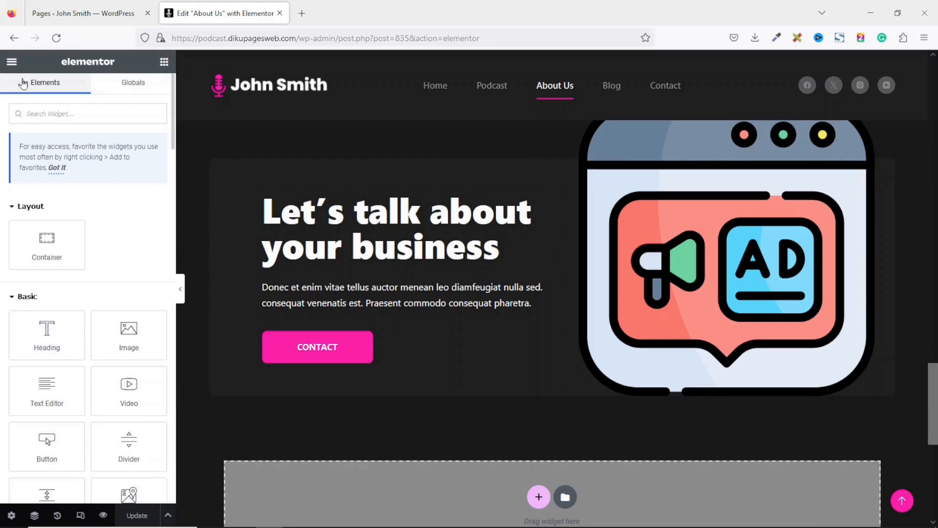
click(12, 63)
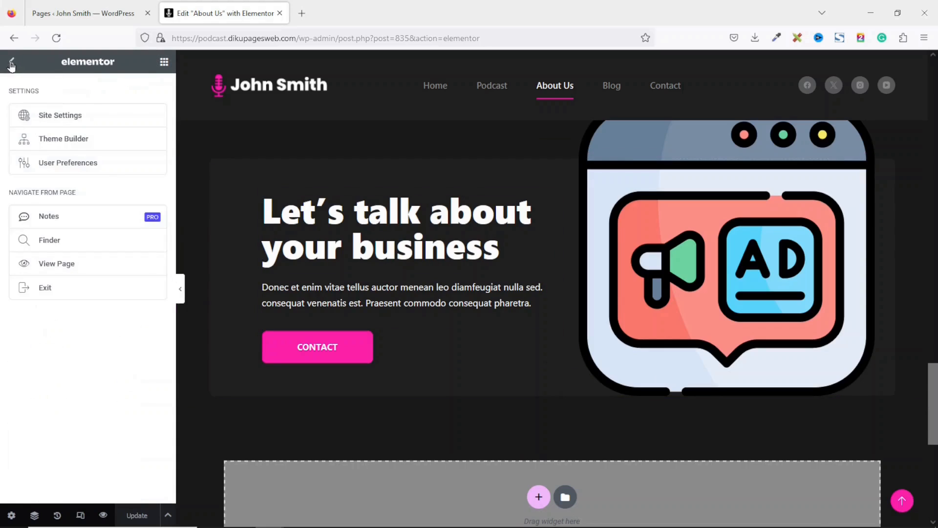
- View the published About Us page and scroll through it
click(63, 267)
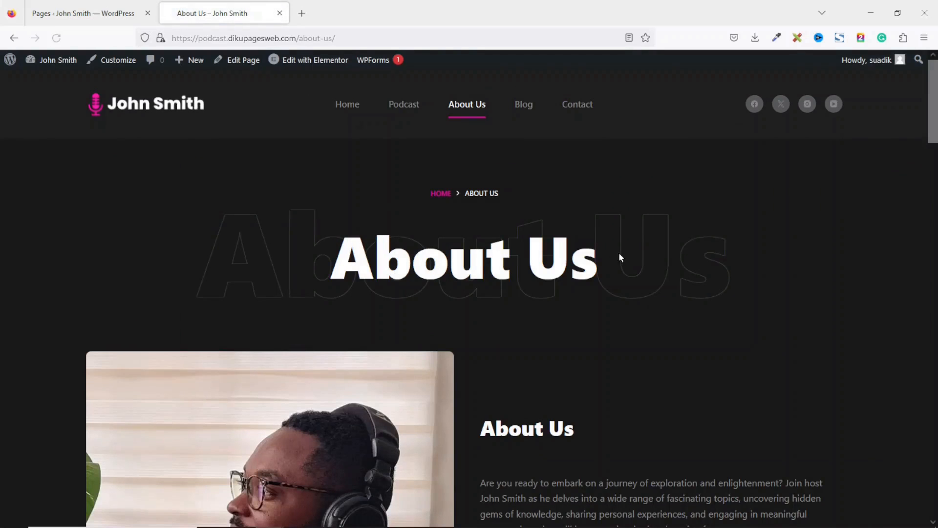
scroll(934, 104, down, 1)
scroll(934, 104, down, 20)
scroll(470, 333, down, 20)
scroll(470, 332, up, 17)
scroll(469, 332, up, 15)
- Browse the live Blog page, then return to the WordPress Pages list
click(522, 108)
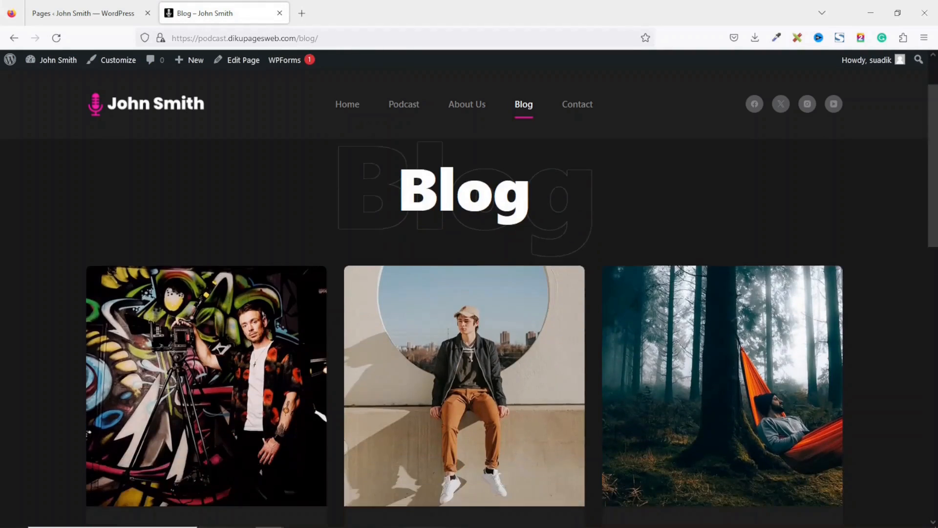
scroll(935, 374, down, 12)
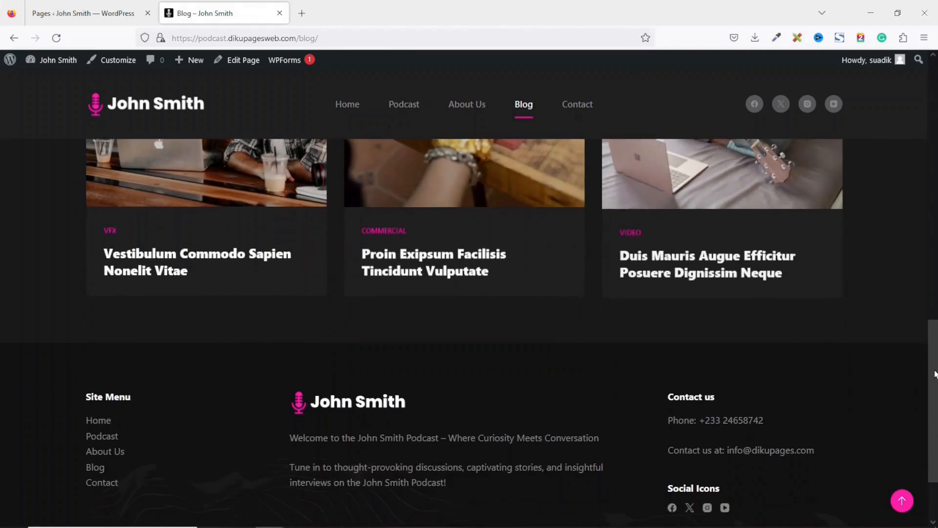
scroll(935, 374, up, 12)
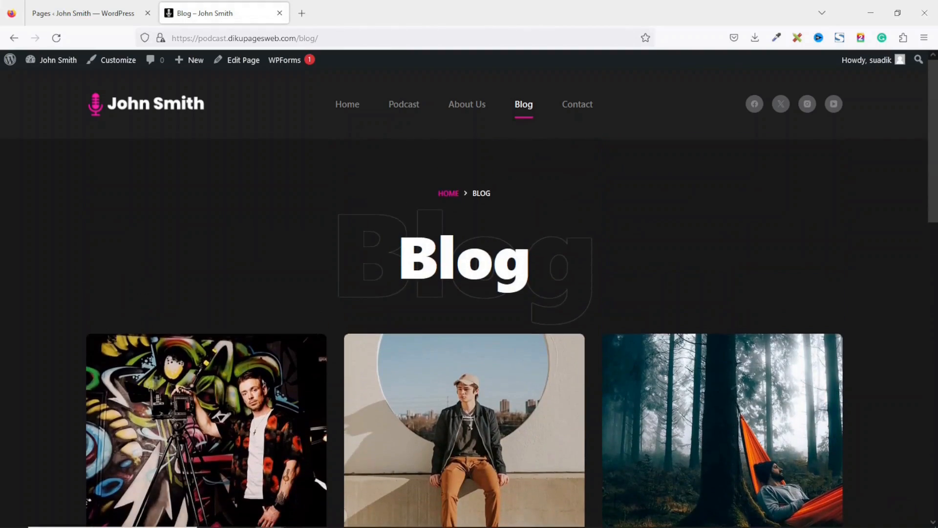
scroll(924, 223, down, 7)
scroll(918, 127, up, 6)
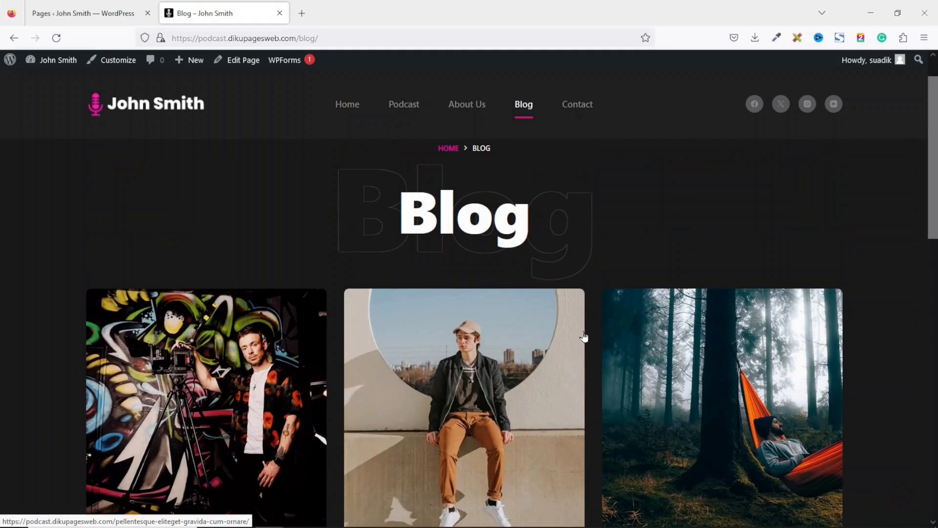
click(62, 14)
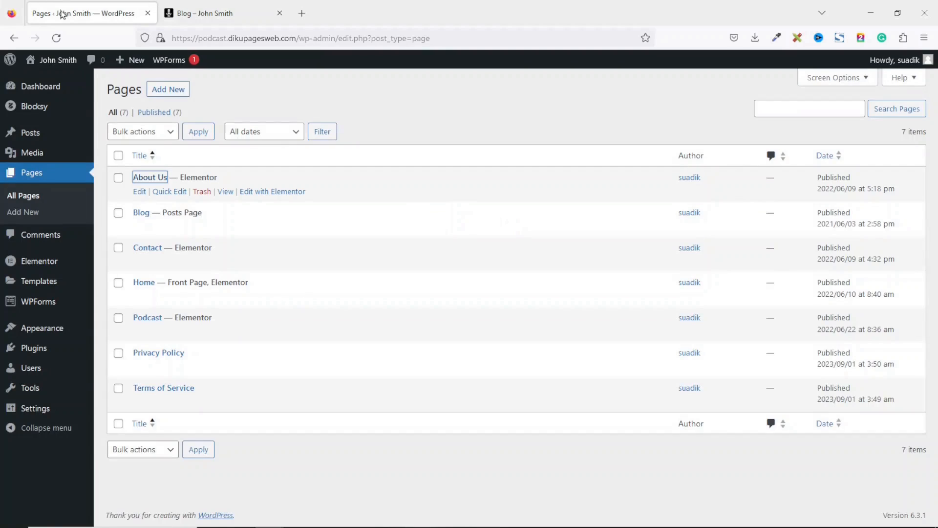
- Move all six sample posts to the Trash via bulk action, then empty the Trash
click(31, 134)
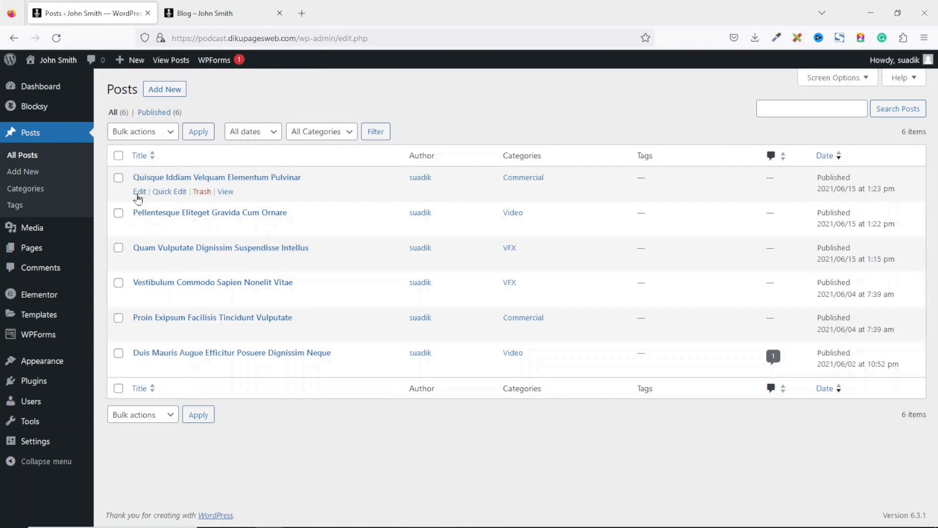
click(119, 156)
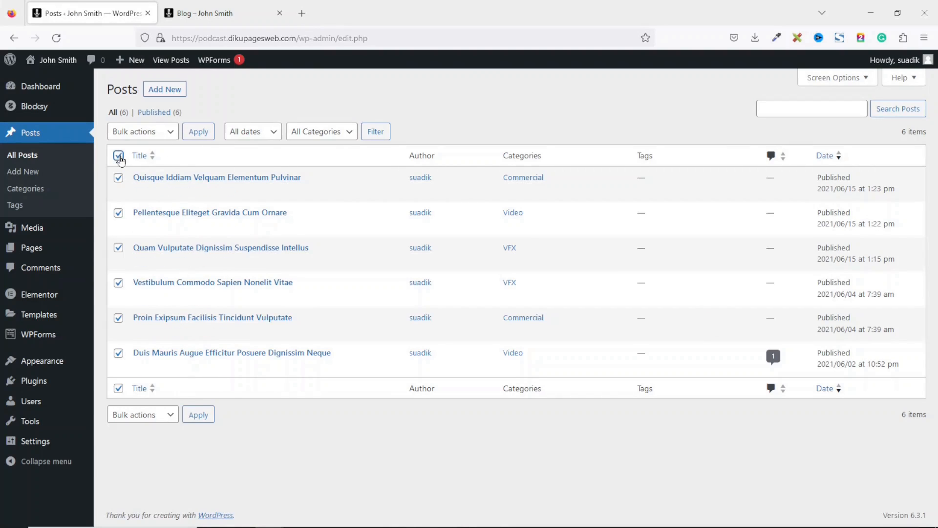
click(150, 138)
click(147, 182)
click(203, 140)
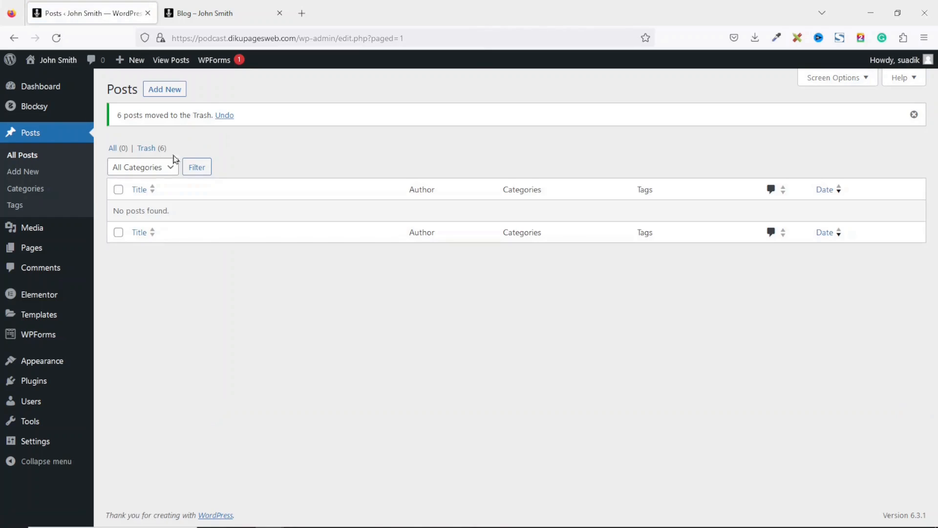
click(147, 150)
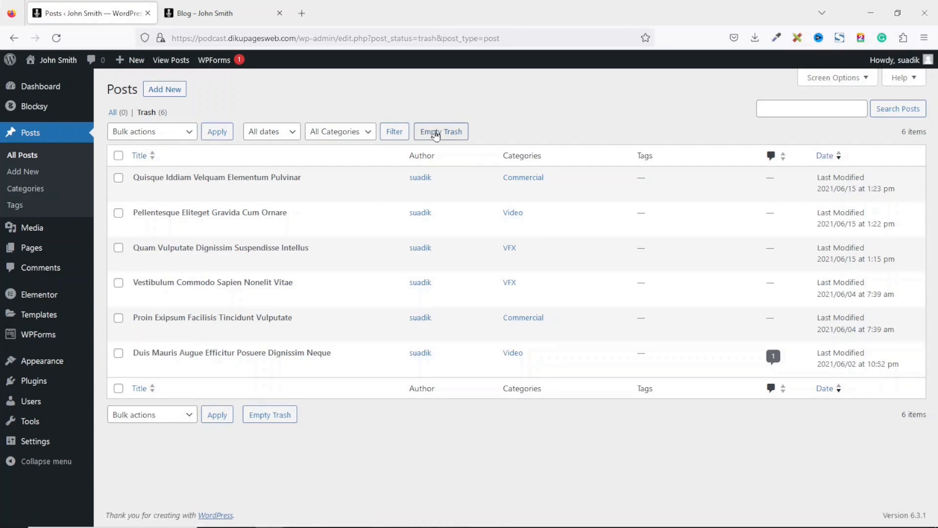
click(436, 133)
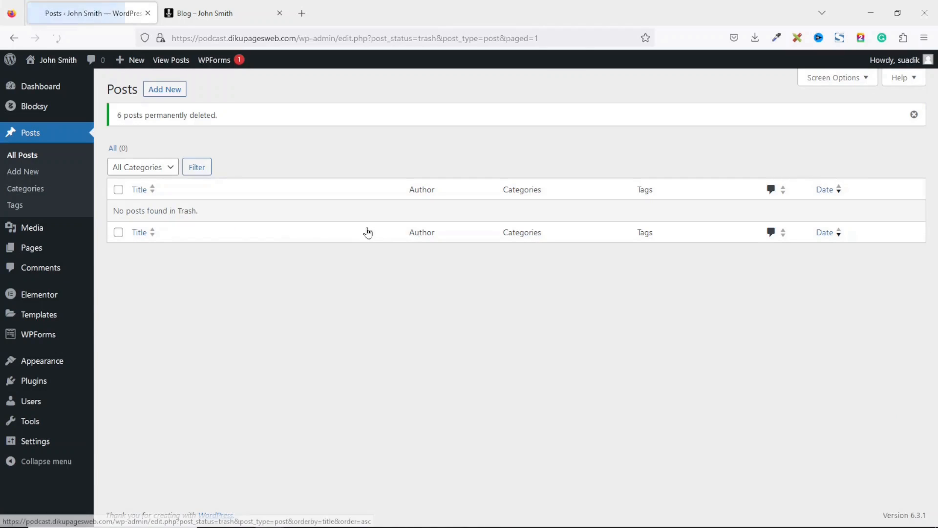
- Reload the live Blog page to confirm it has no posts, then go to Contact
click(207, 13)
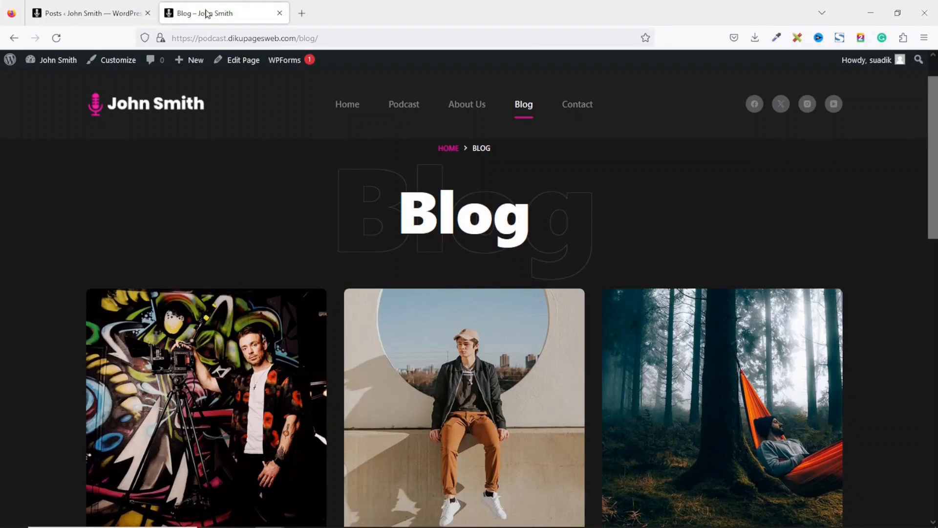
click(57, 37)
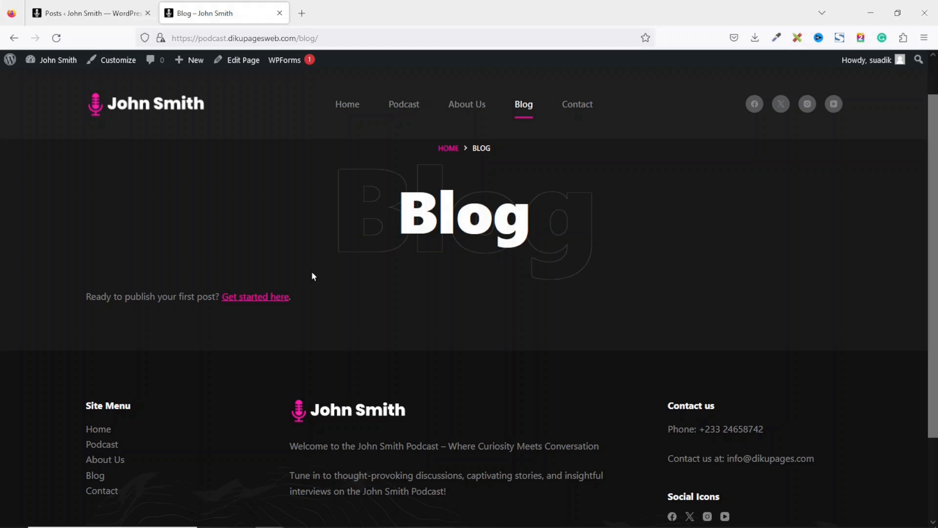
scroll(660, 220, up, 1)
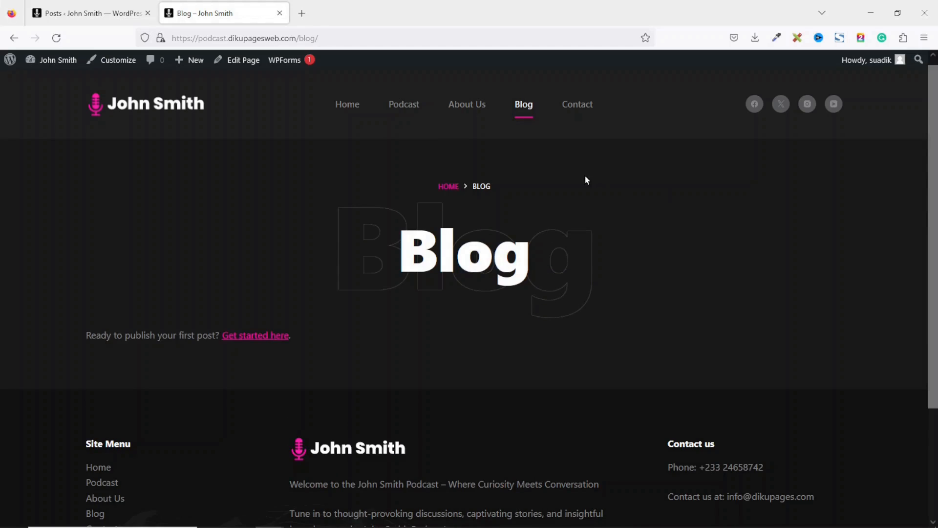
click(587, 107)
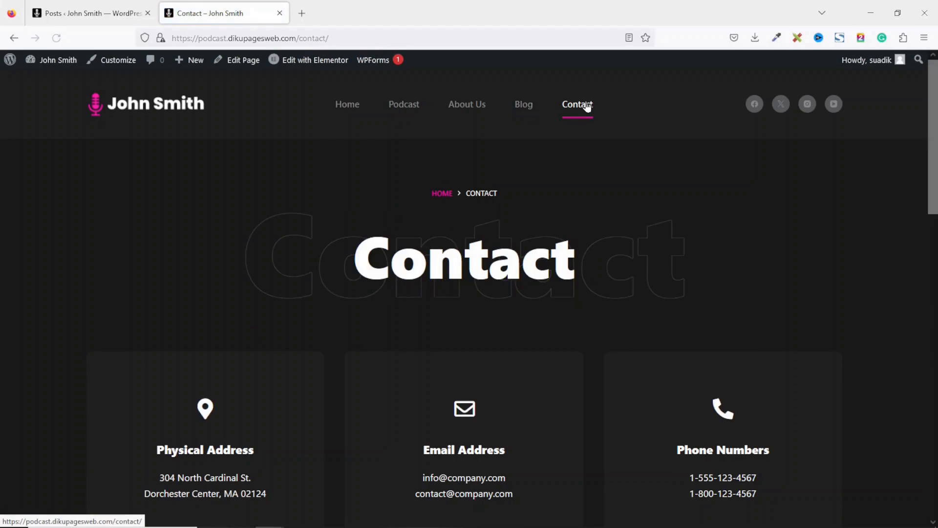
- Edit the Contact page in Elementor, replacing the Physical Address card's sample address with the site's address
click(313, 60)
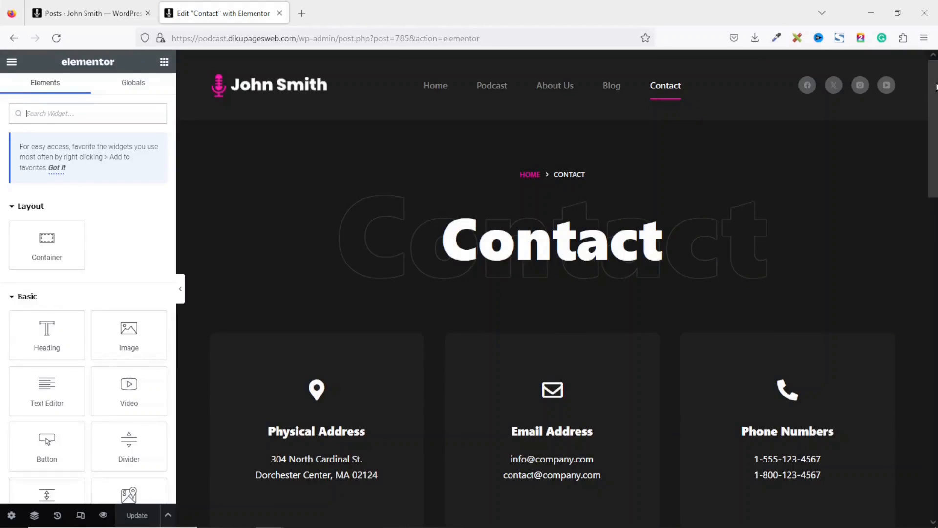
scroll(934, 87, down, 3)
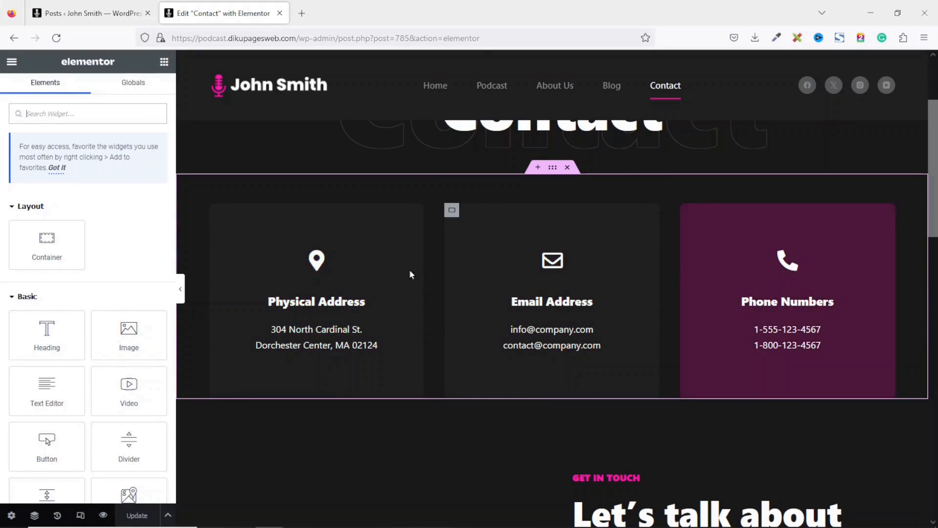
click(321, 305)
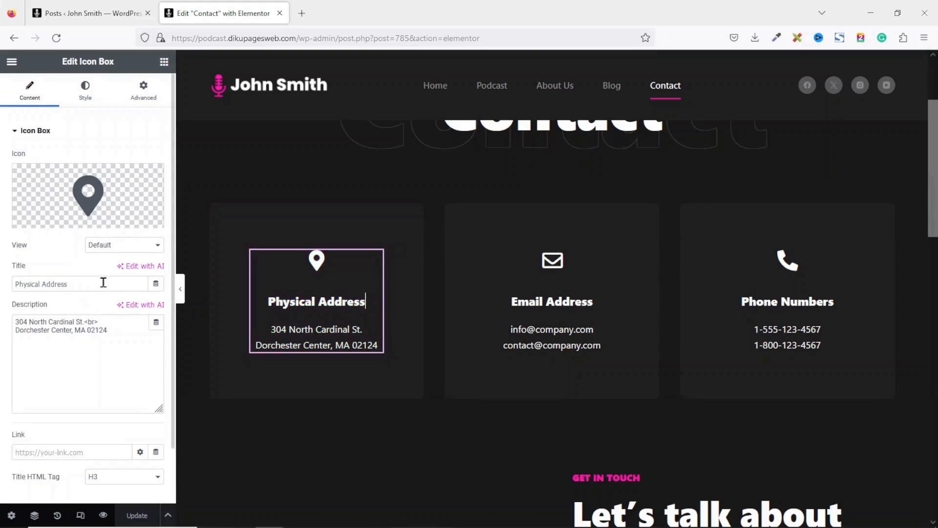
drag(92, 283, 1, 287)
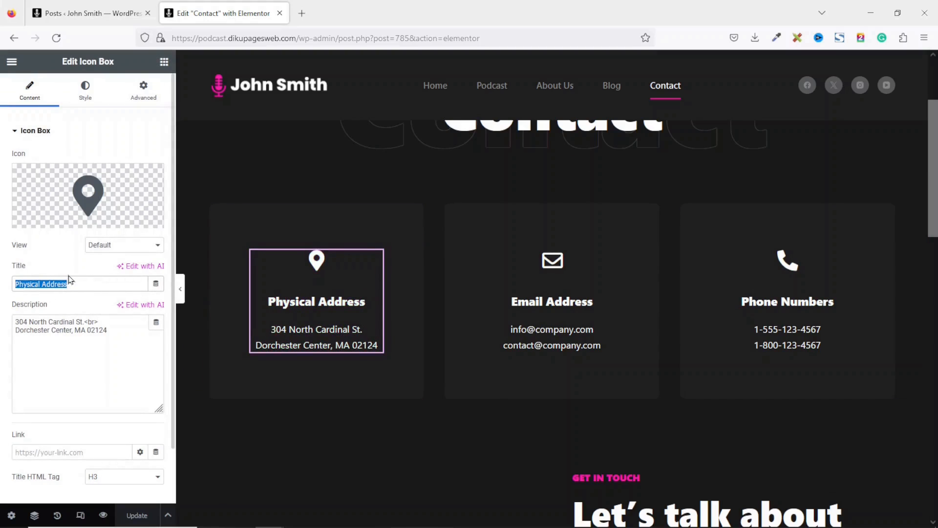
drag(137, 342, 1, 307)
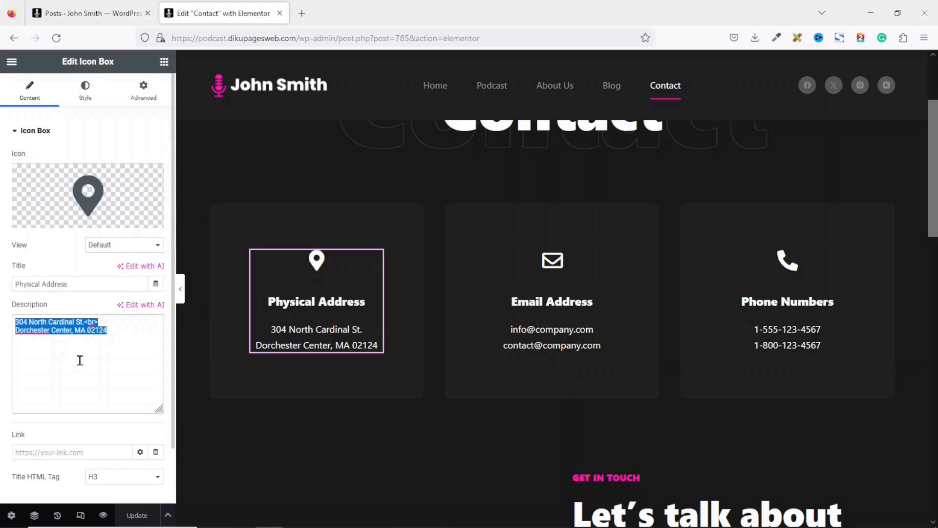
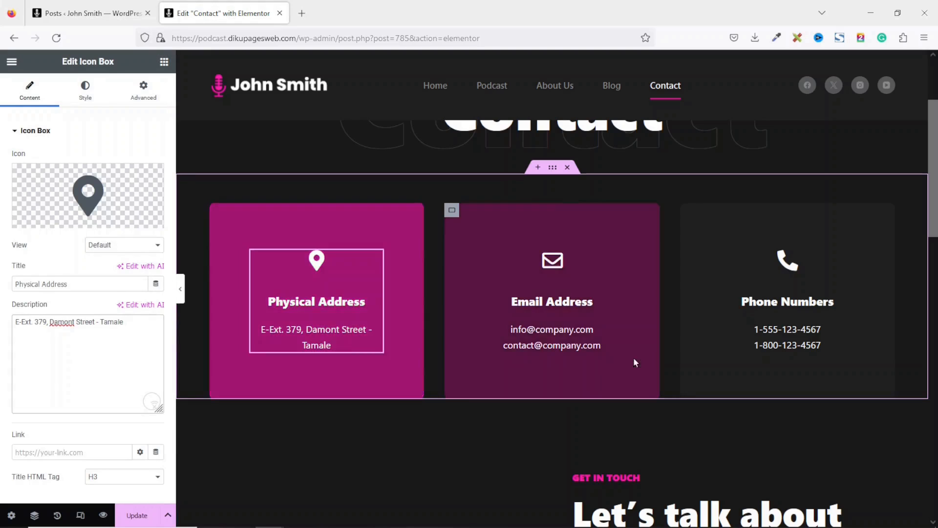
- Replace the Email Address card's two sample e-mails with the site's single e-mail address
click(565, 336)
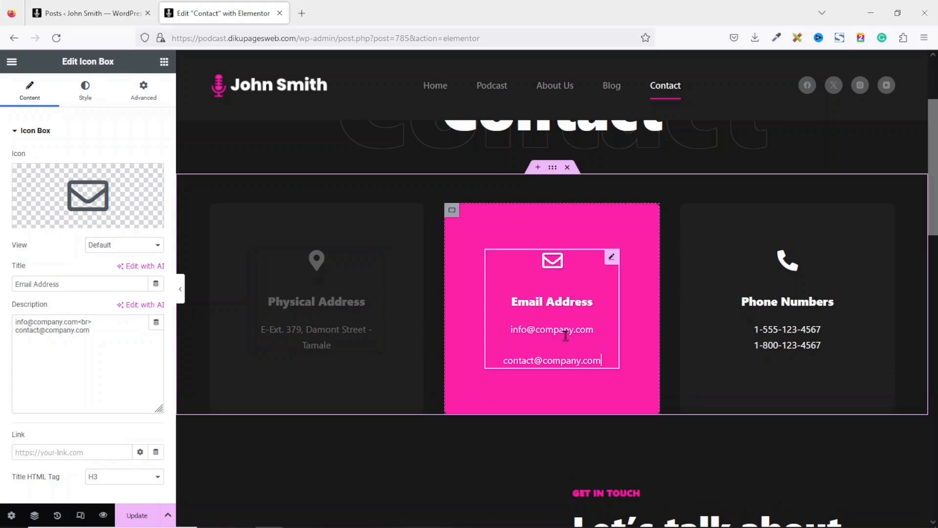
drag(108, 329, 1, 301)
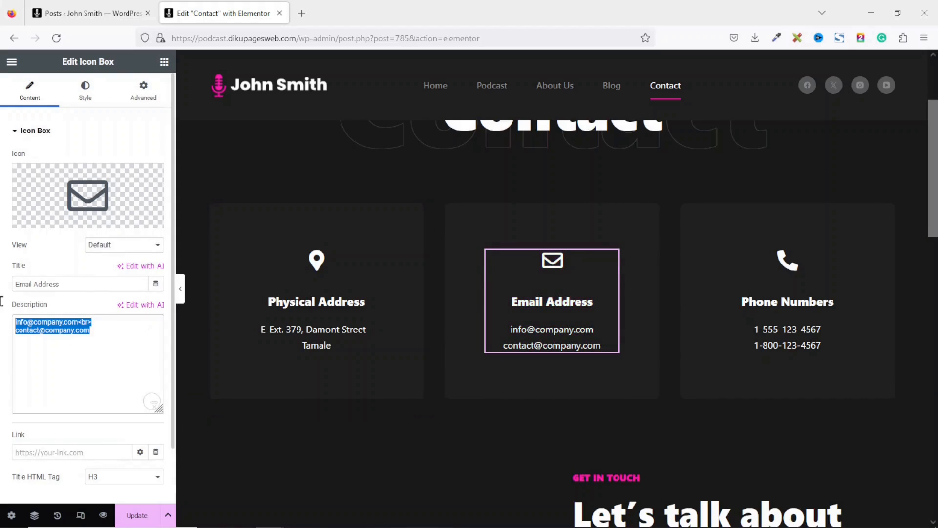
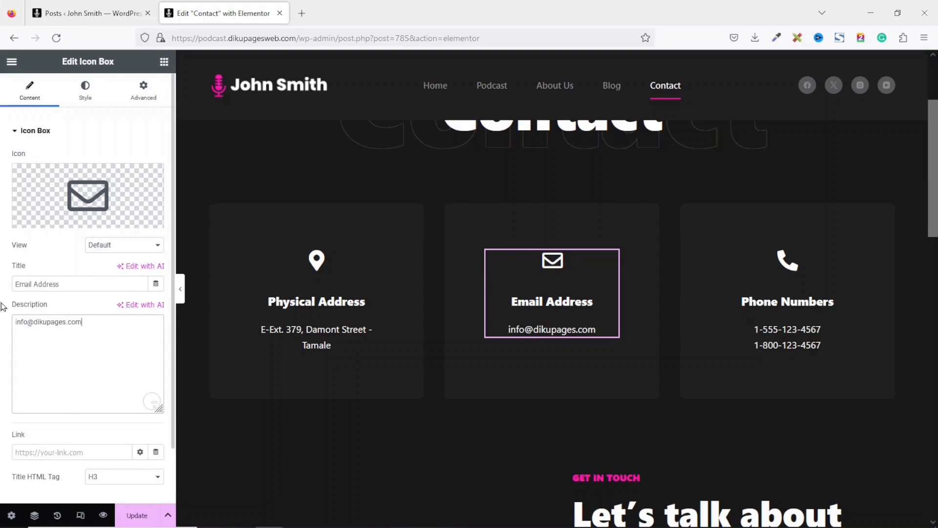
click(797, 328)
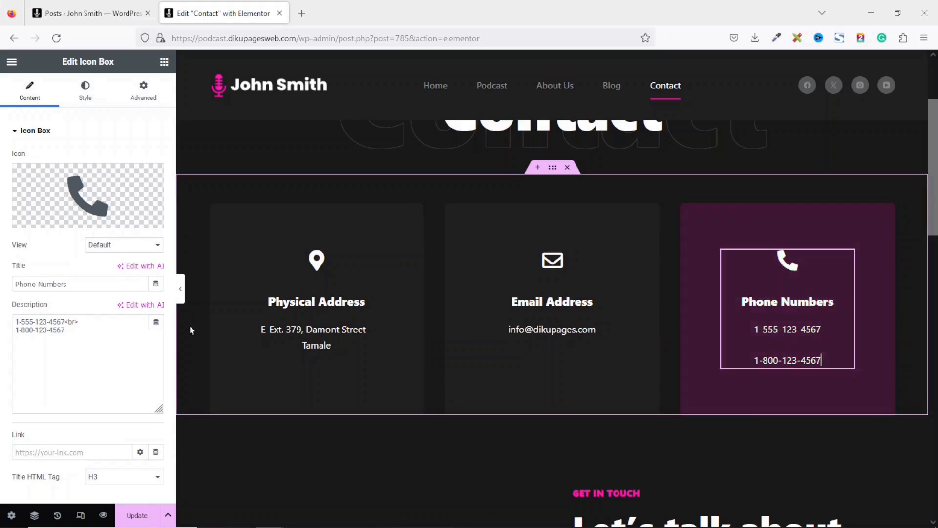
- Enter two new phone numbers in the Phone Numbers card, separated by a <br> line break
drag(92, 331, 1, 306)
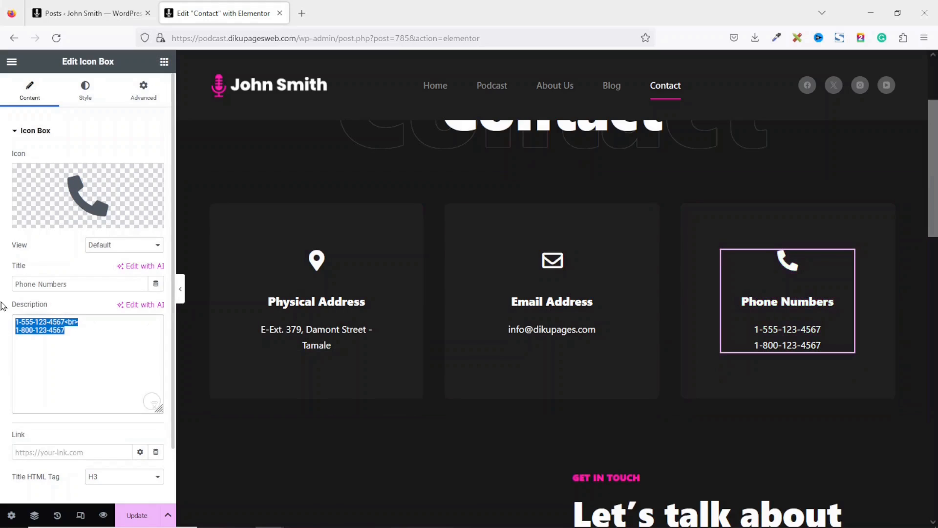
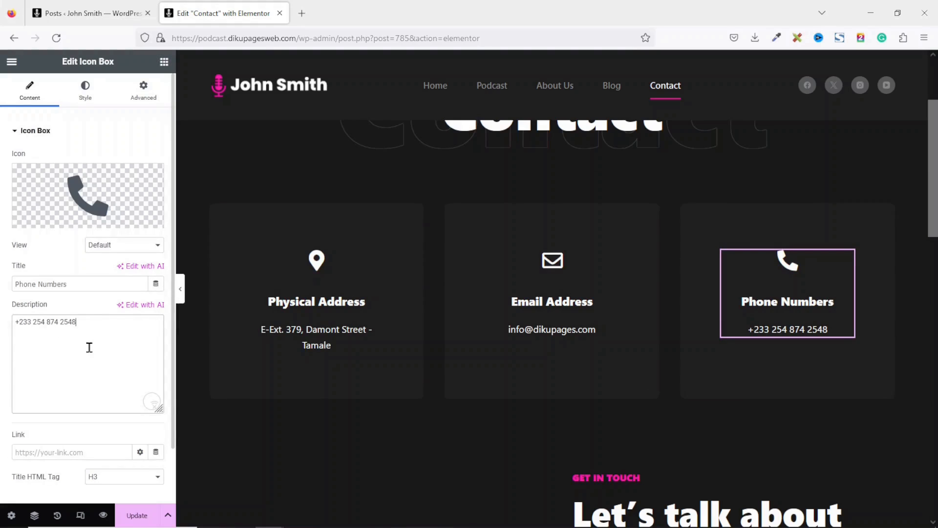
text(<br)
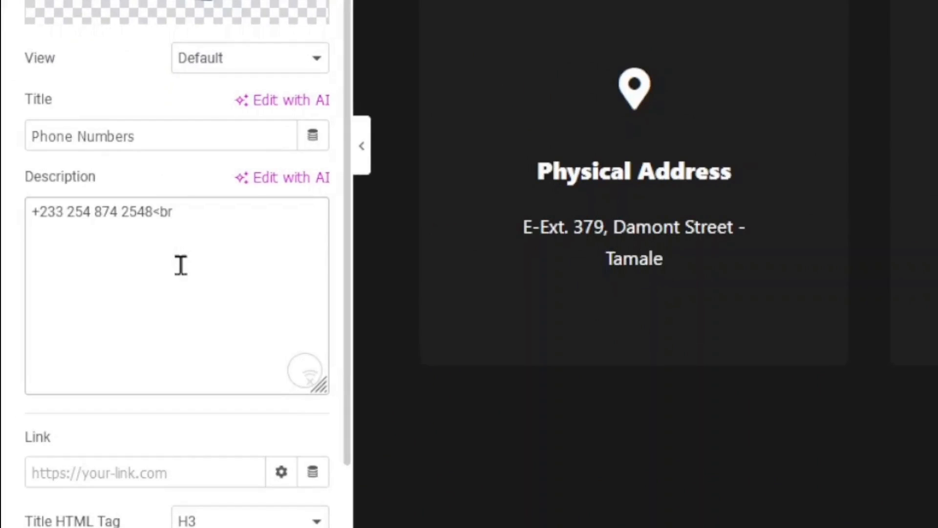
text(>)
drag(189, 214, 151, 214)
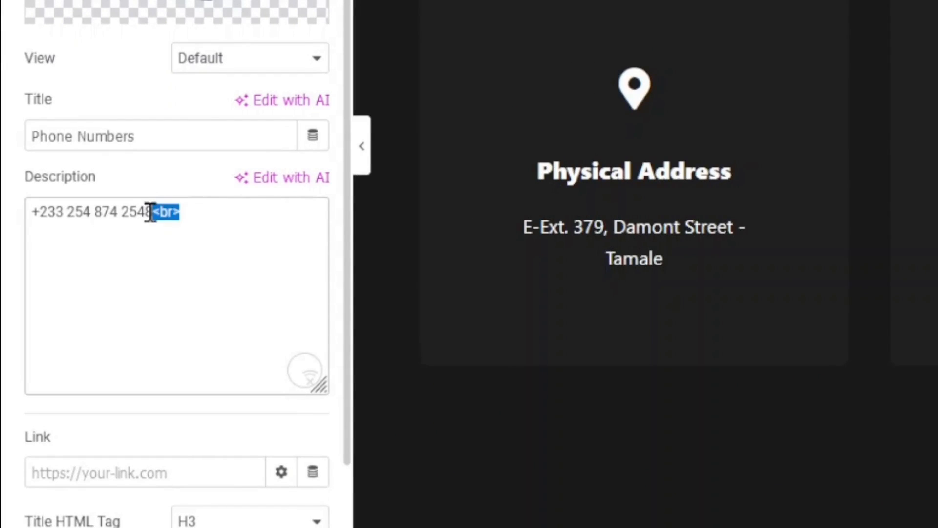
click(243, 212)
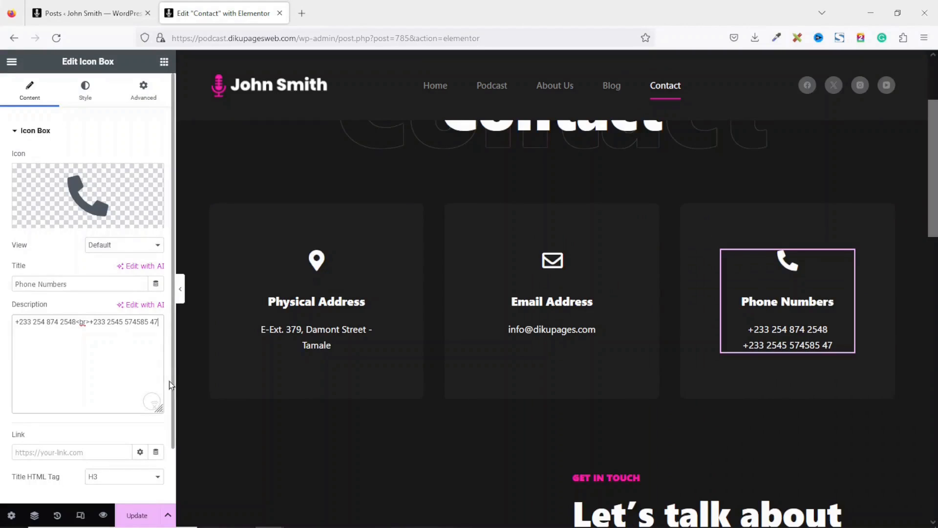
scroll(557, 313, down, 5)
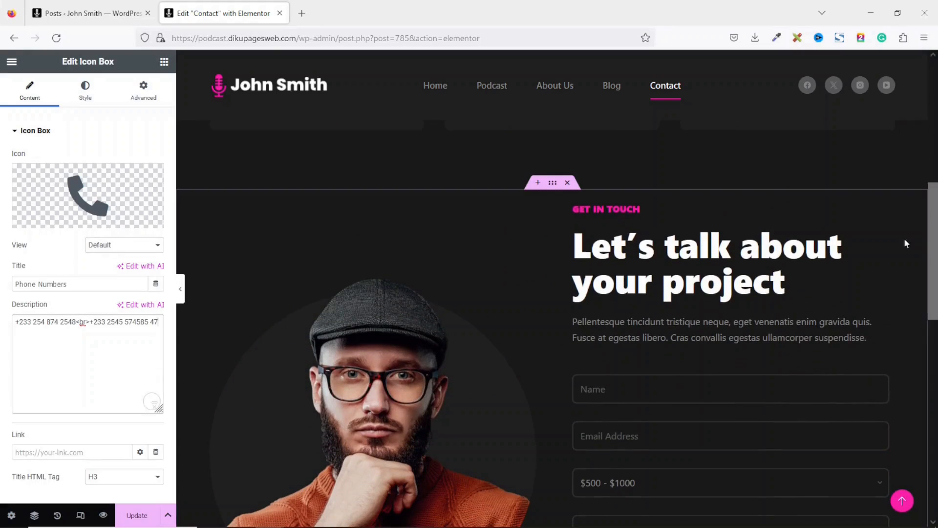
click(642, 204)
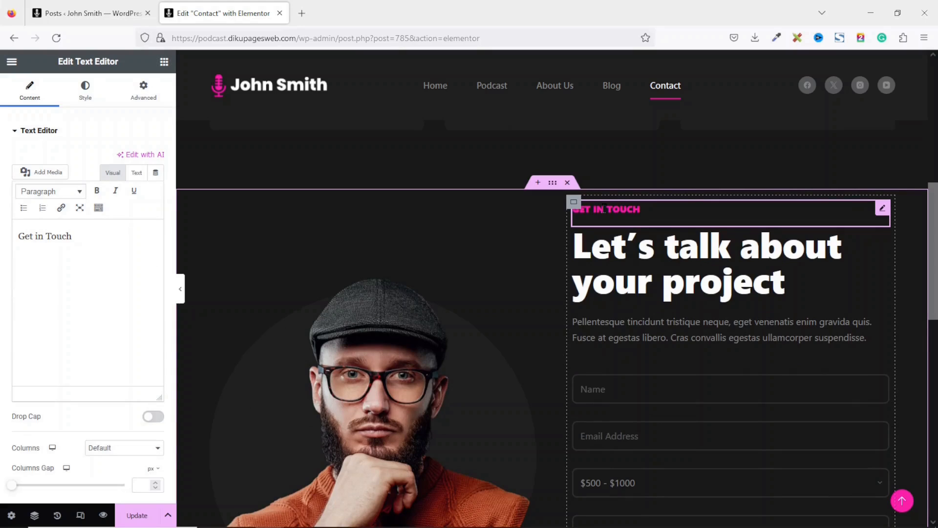
drag(83, 237, 1, 243)
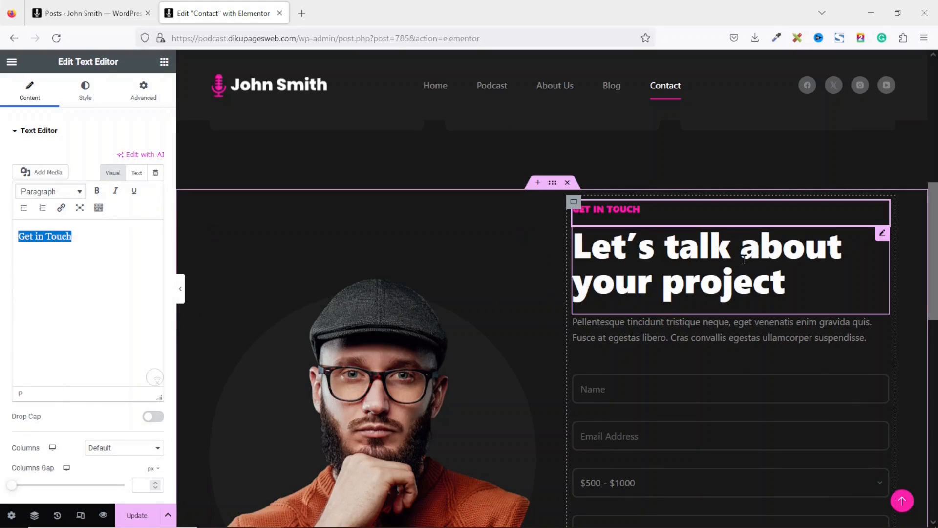
click(743, 259)
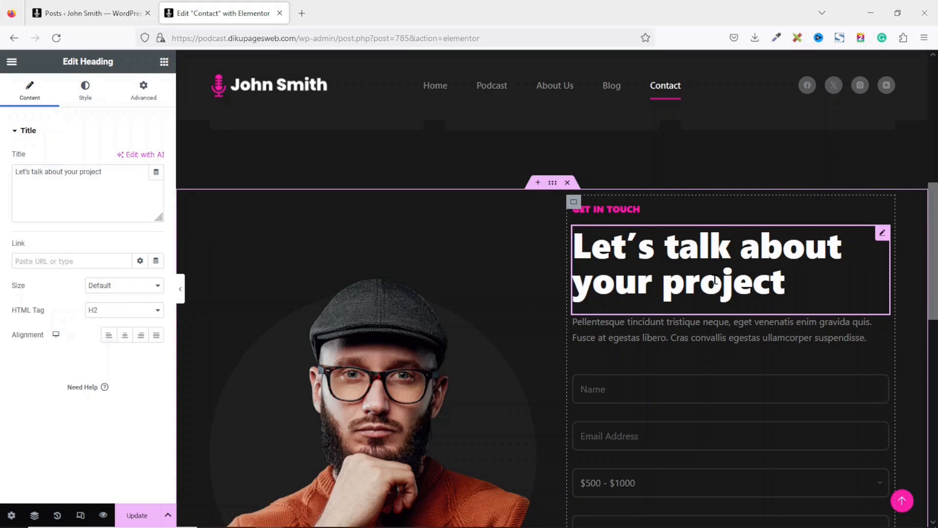
double_click(126, 169)
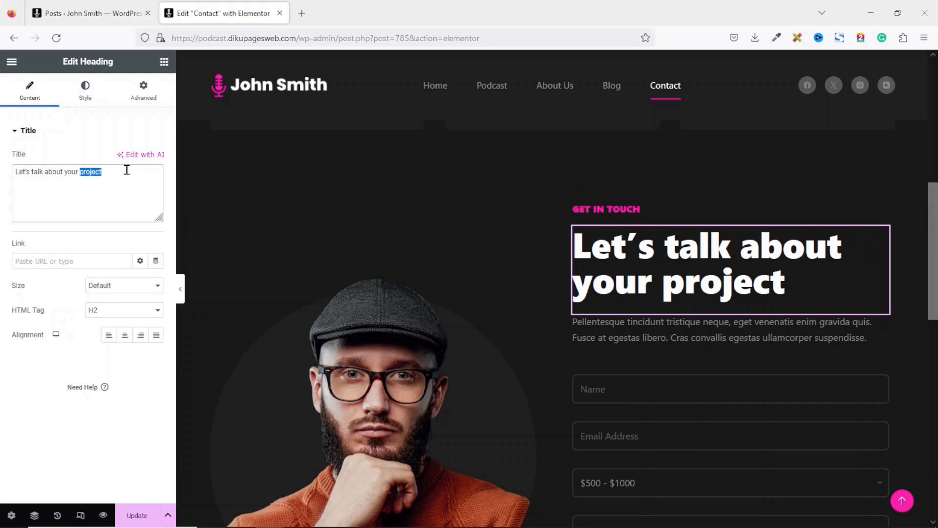
key(BackSpace)
text(b)
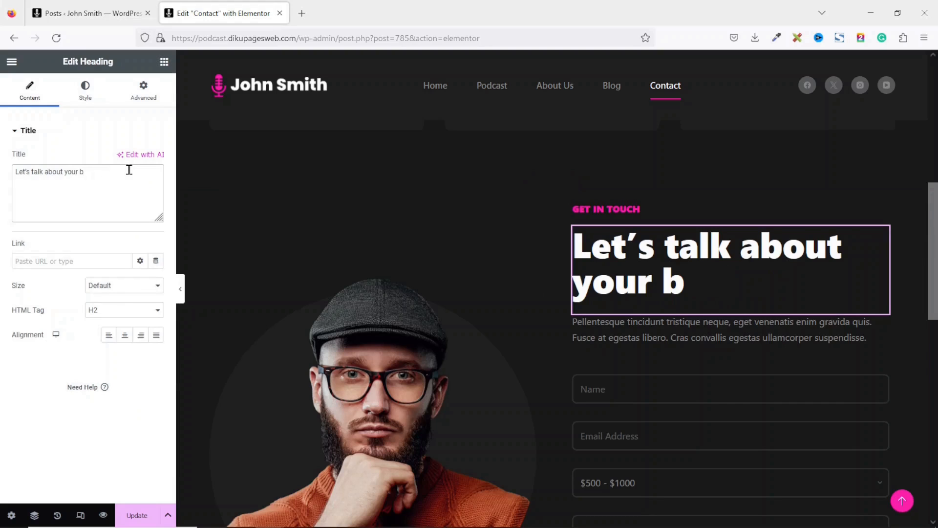
text(usiness)
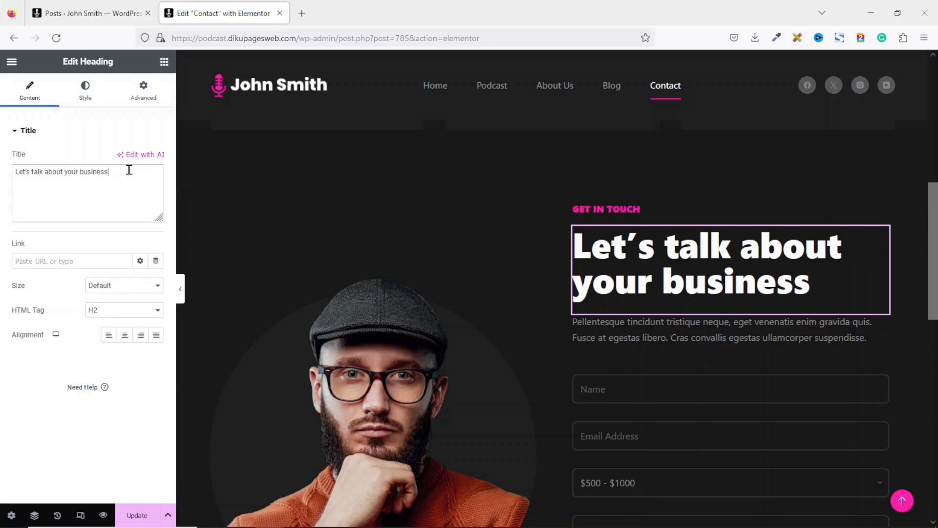
right_click(642, 337)
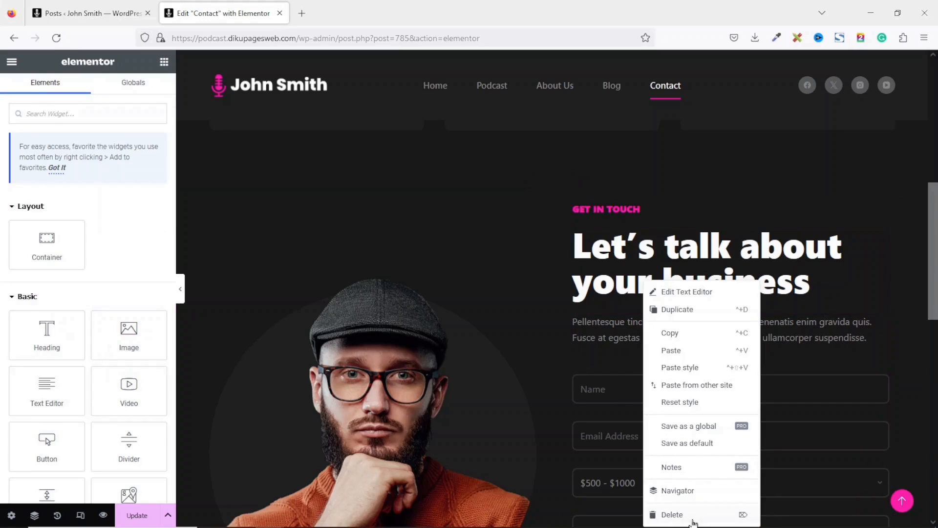
click(679, 514)
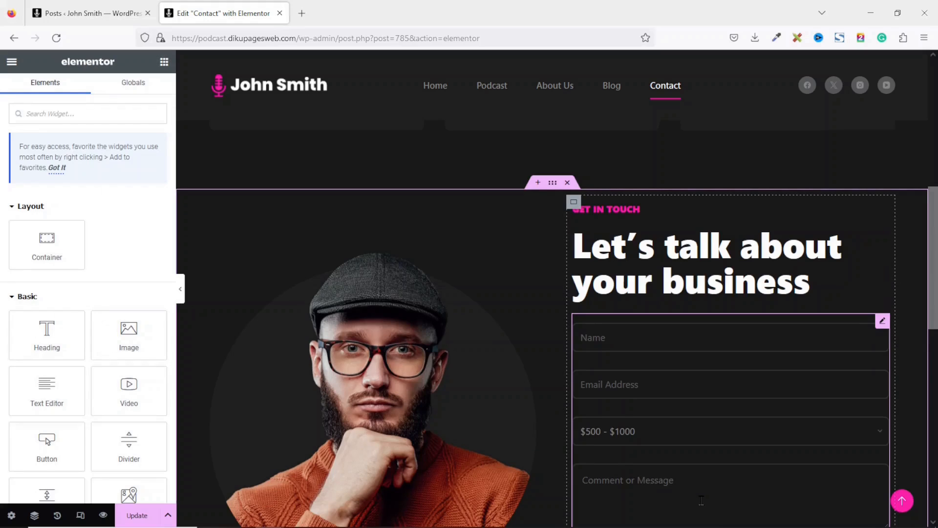
scroll(755, 460, down, 2)
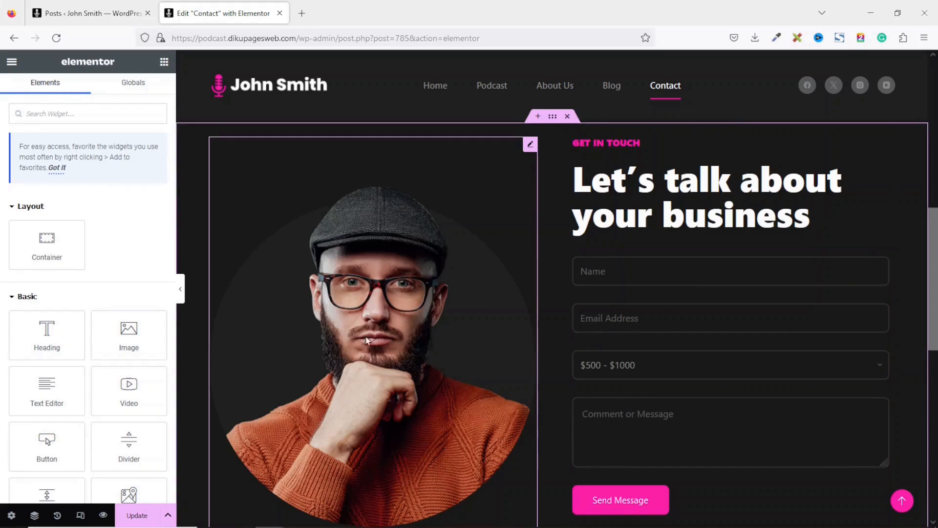
- Swap the Contact page's Image widget photo for host-1.jpg from the Media Library
click(403, 319)
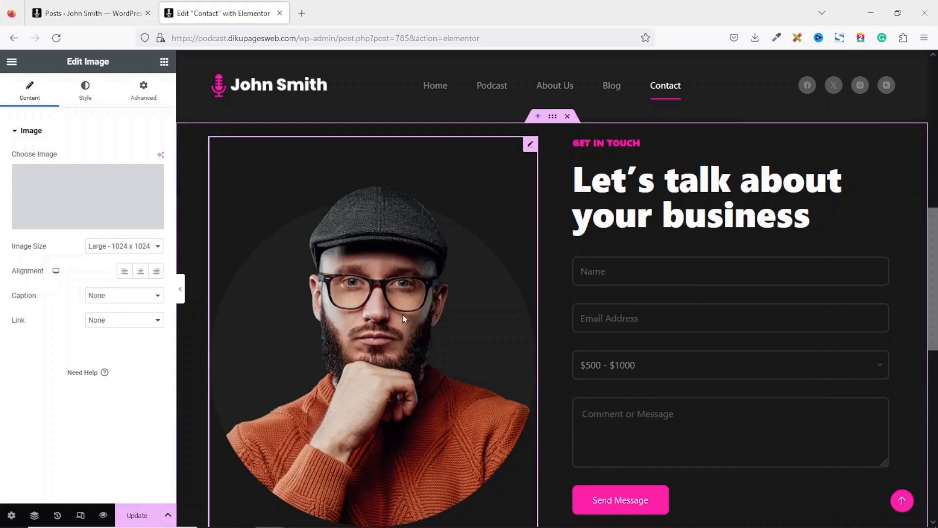
click(92, 213)
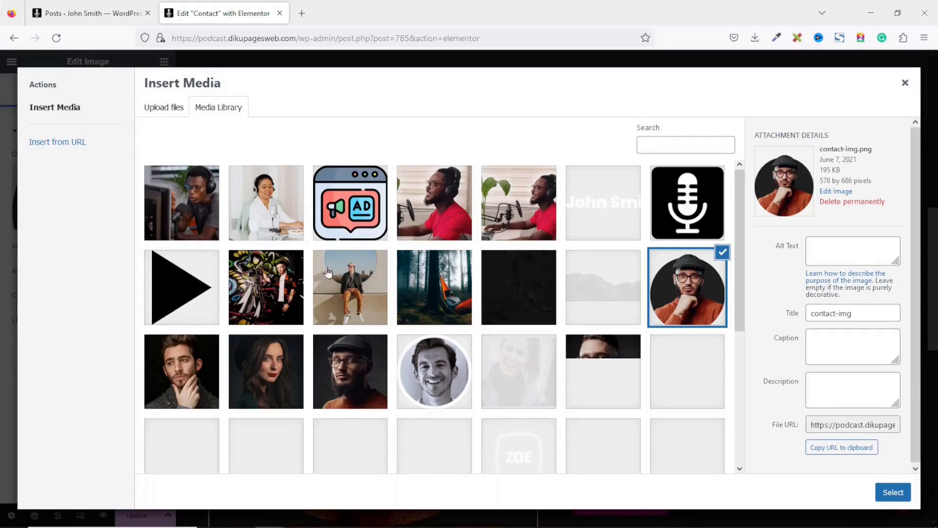
click(435, 203)
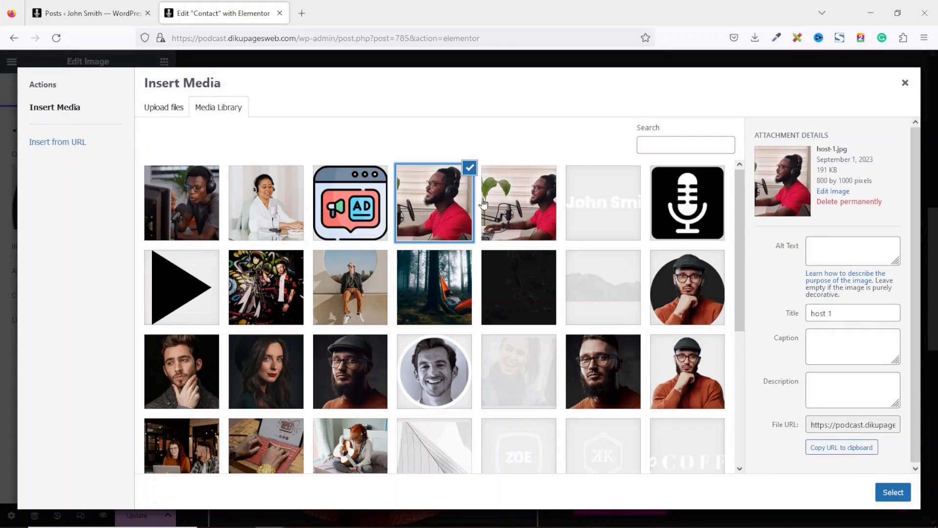
click(893, 492)
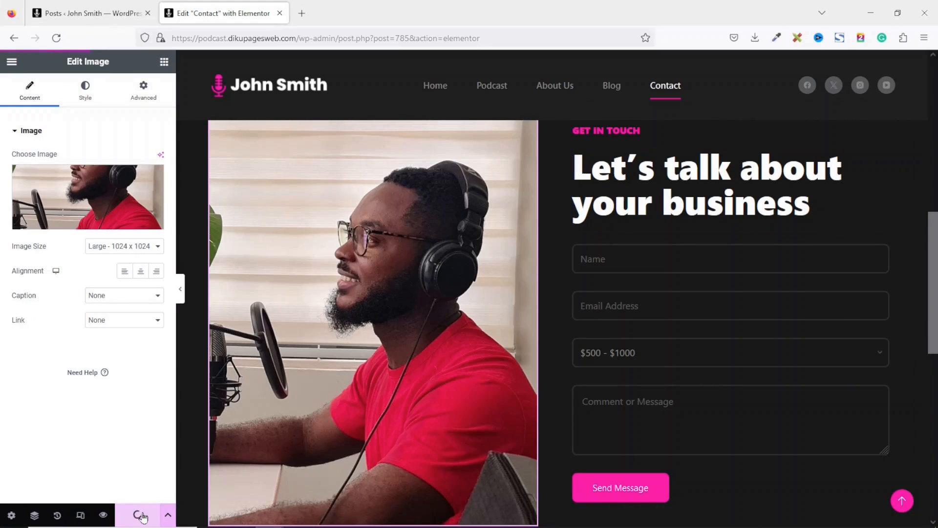
- In the WordPress admin, open Simple Contact Form from the WPForms forms list
click(92, 13)
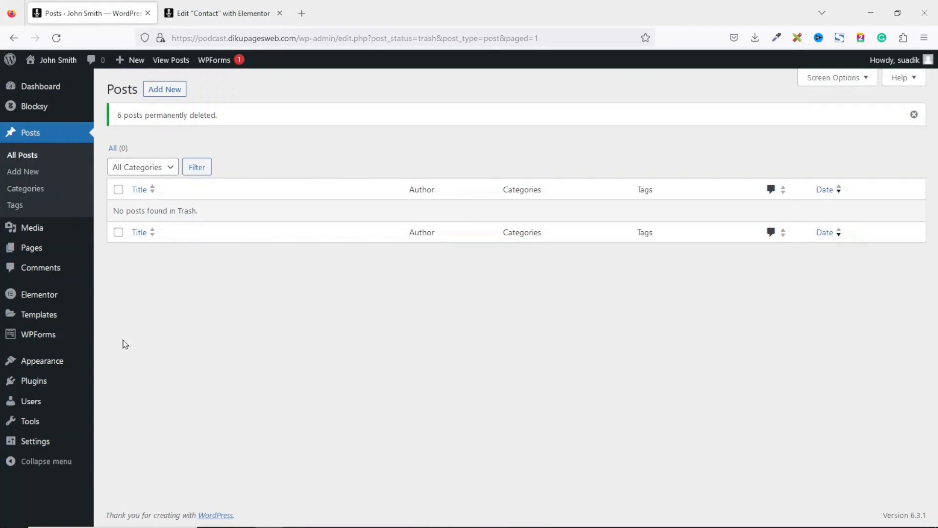
click(30, 338)
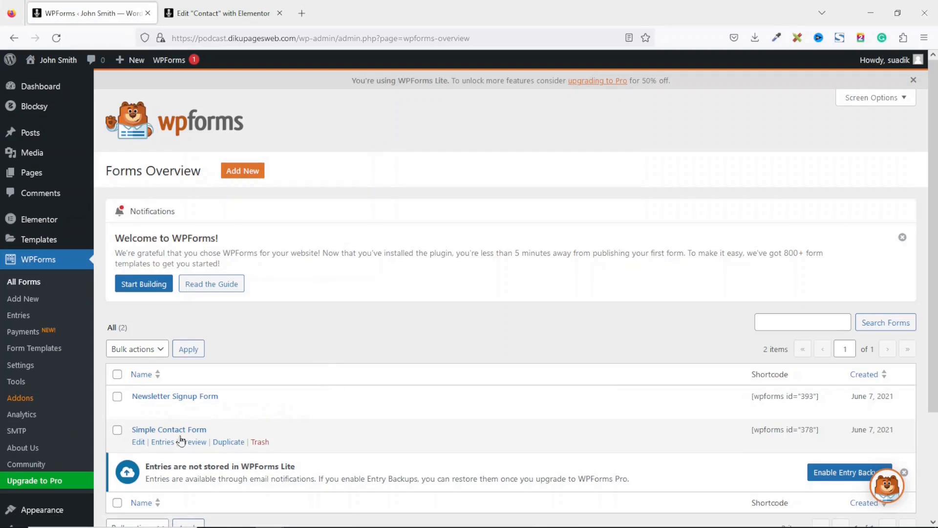
click(180, 432)
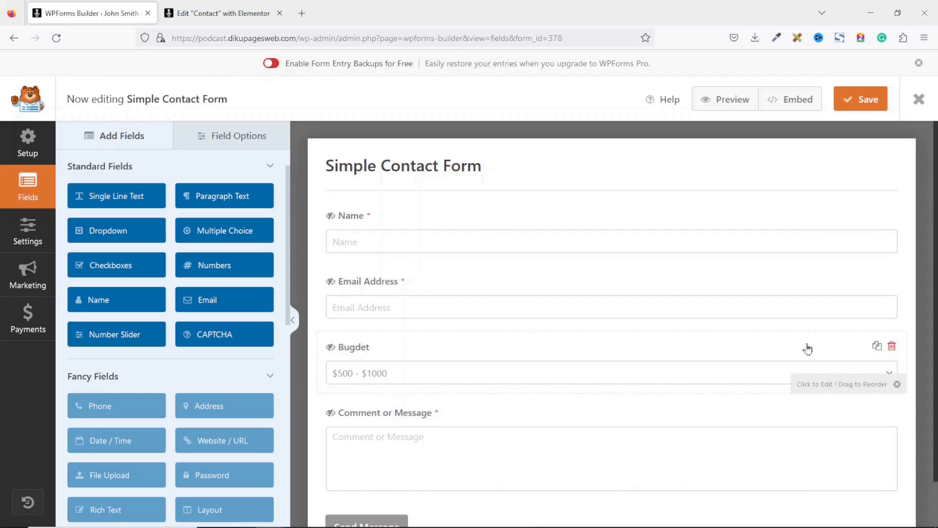
- Delete the Budget field and add a required Numbers field labelled Phone
click(892, 347)
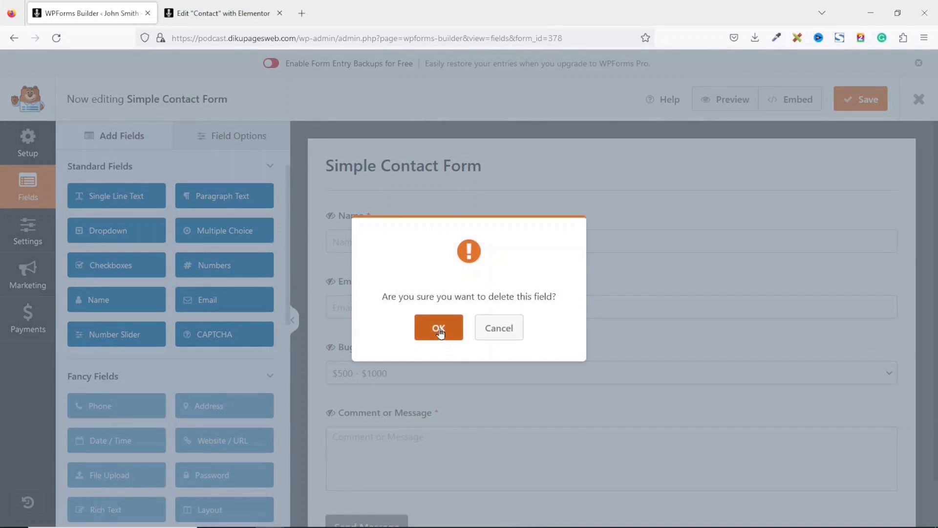
click(439, 331)
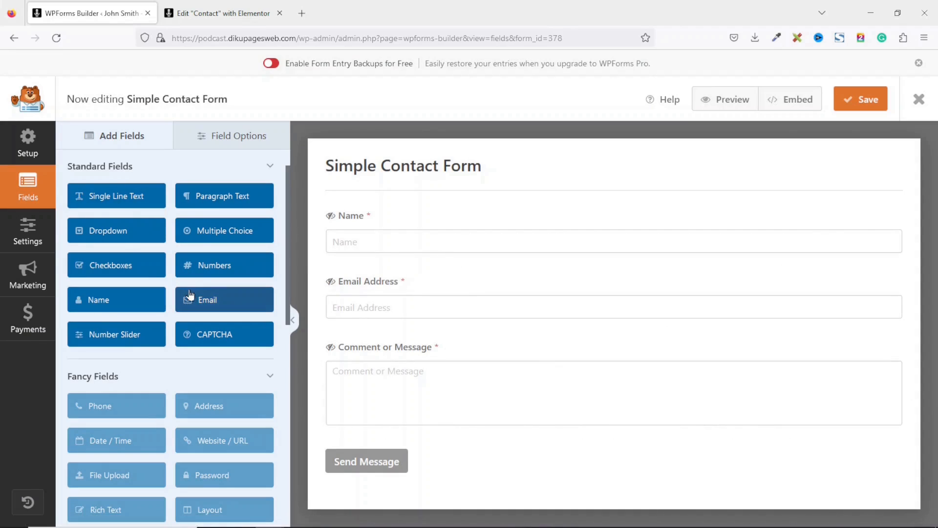
click(220, 265)
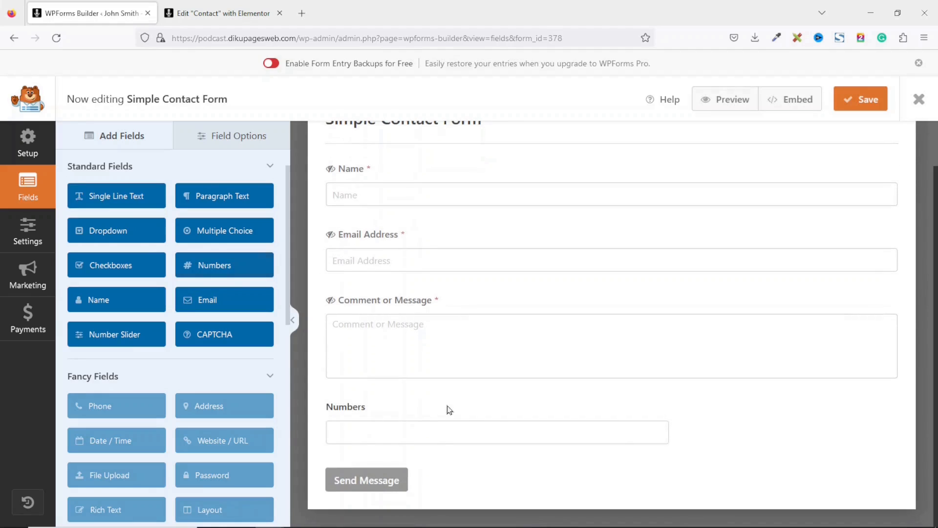
click(408, 415)
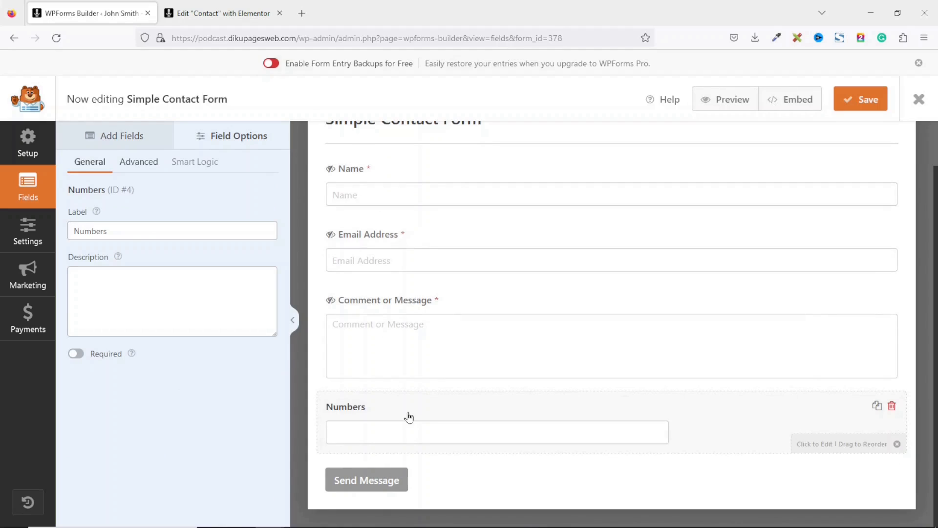
double_click(141, 231)
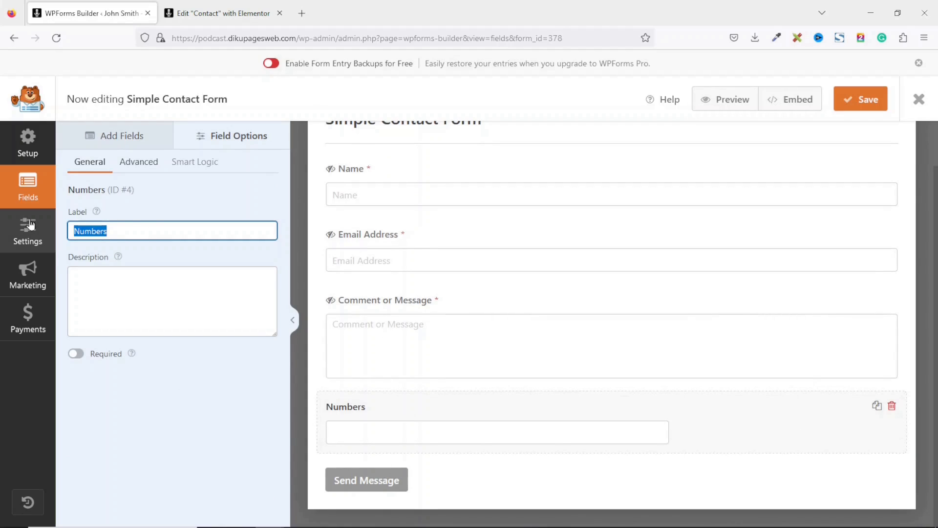
text(Phone)
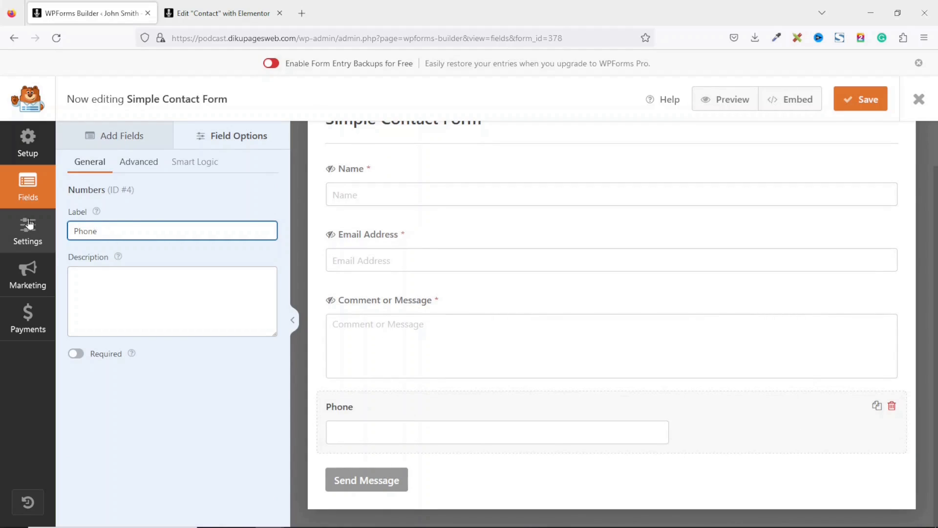
click(80, 356)
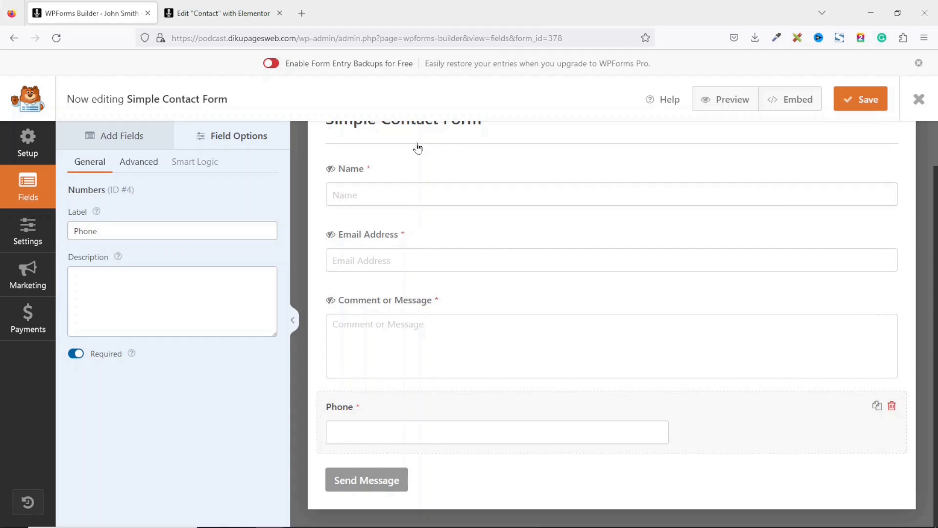
click(150, 166)
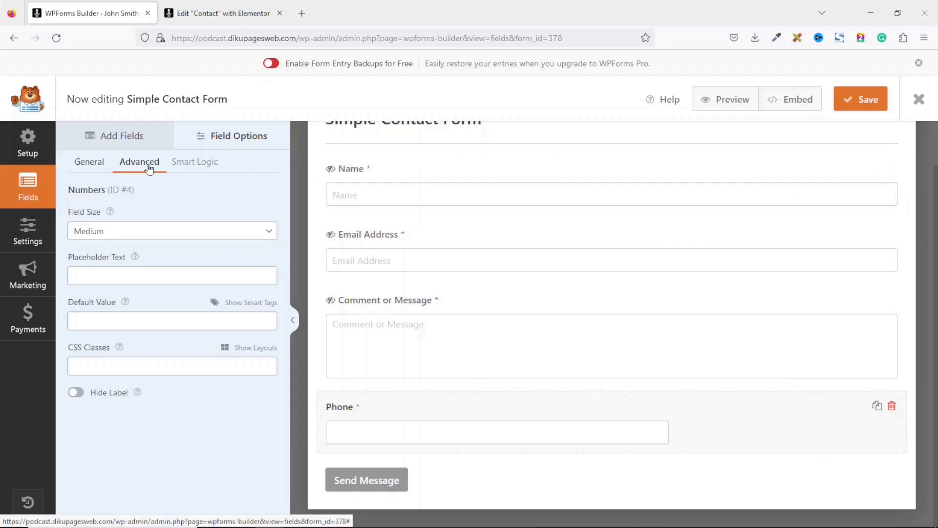
- Make the Phone field Large with placeholder 'Phone' and a hidden label
click(108, 236)
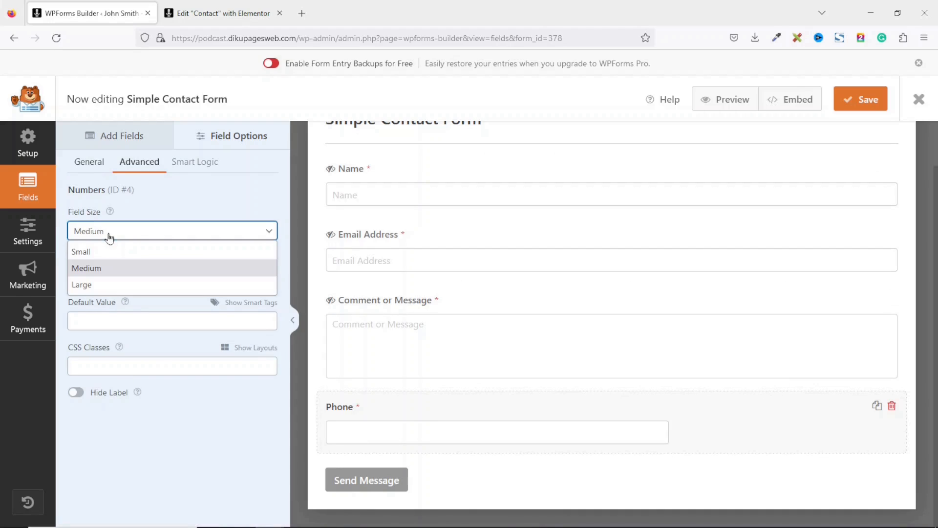
click(110, 285)
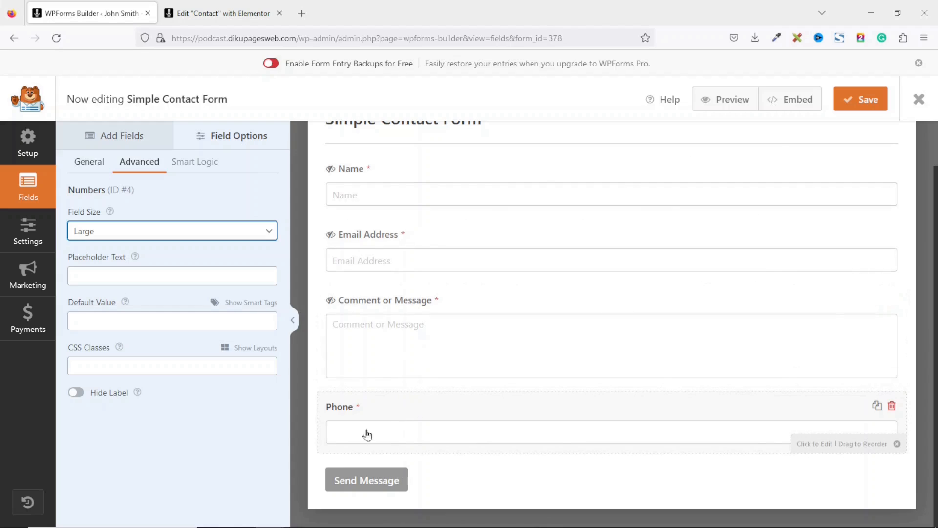
click(133, 273)
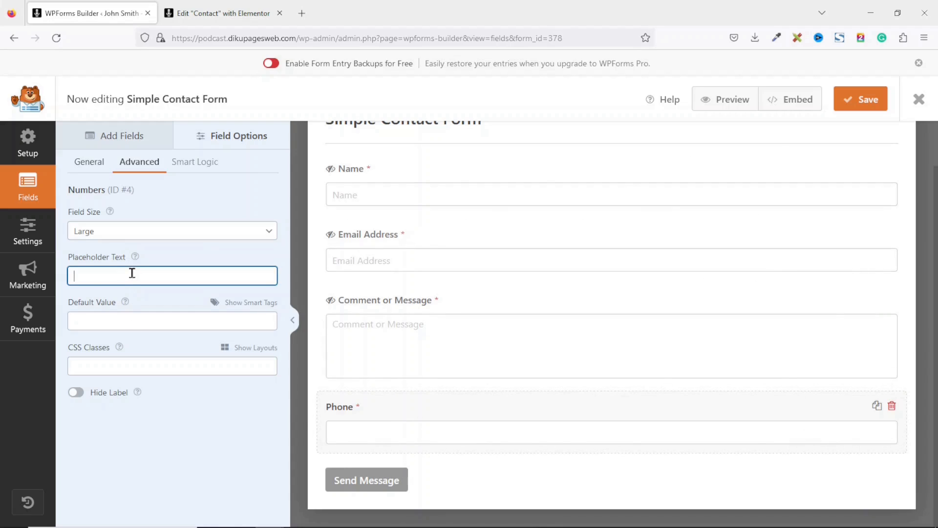
text(Phone)
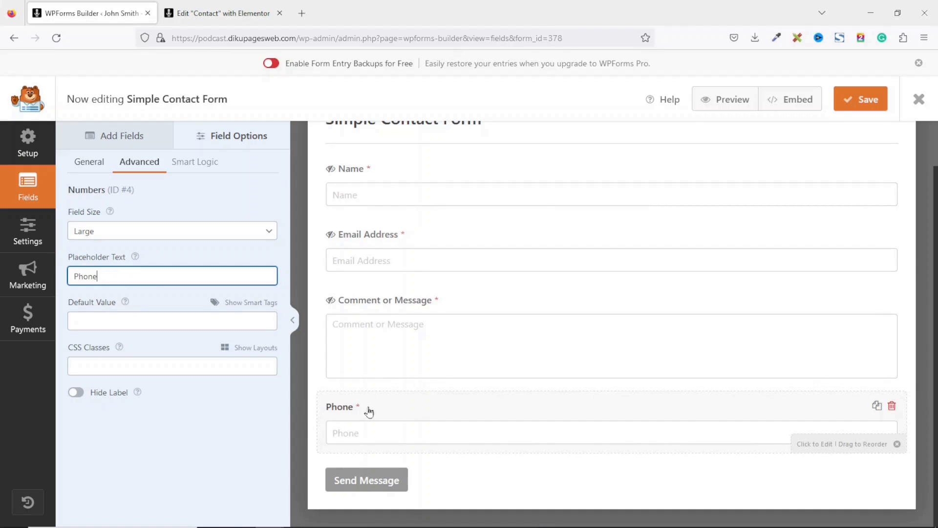
click(75, 394)
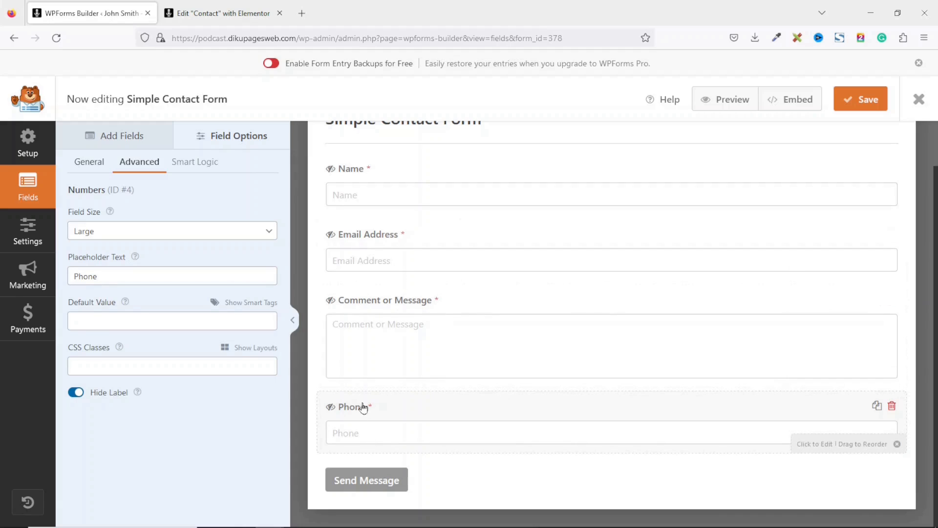
- Move Phone above Comment or Message and cut that field's placeholder down to 'Message'
drag(363, 409, 361, 328)
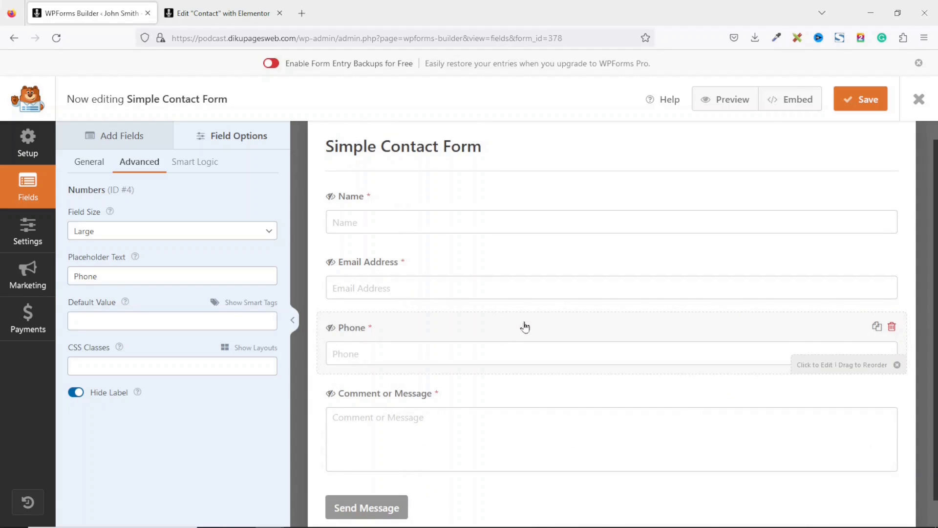
click(419, 406)
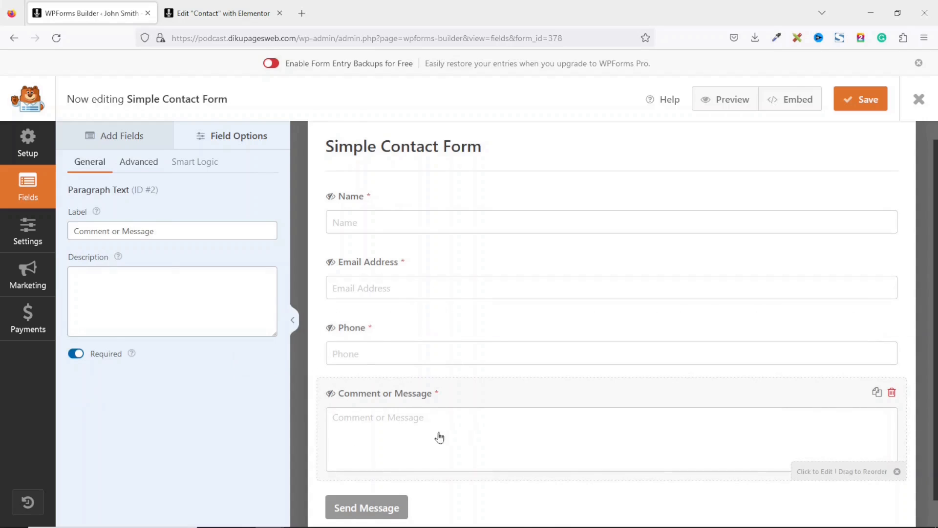
click(144, 165)
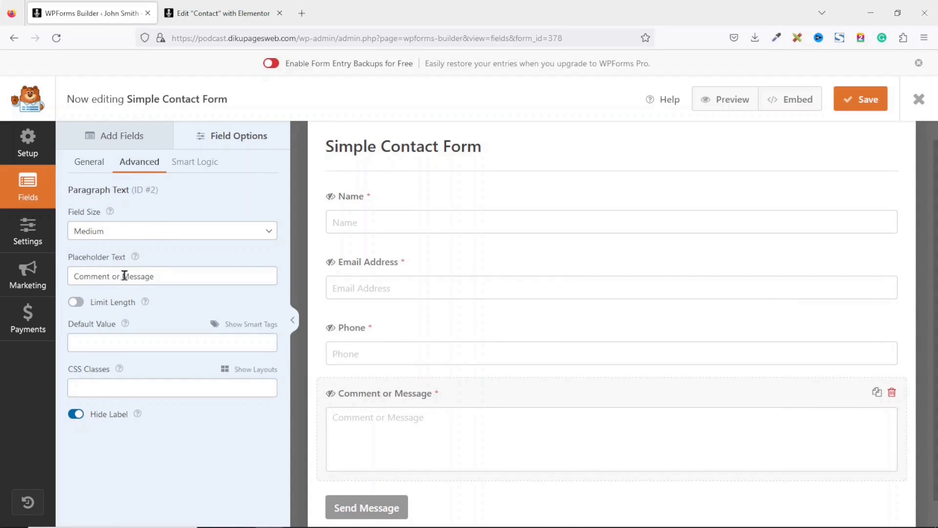
drag(121, 278, 1, 274)
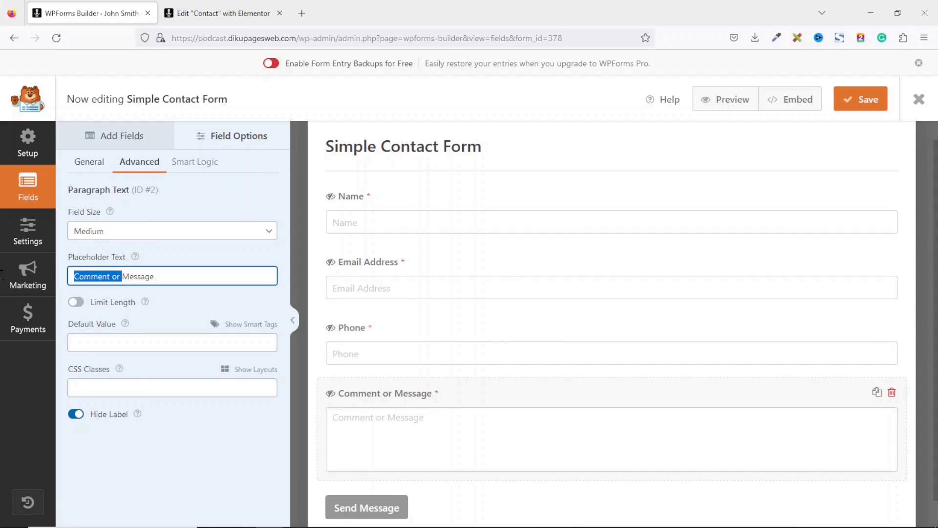
key(BackSpace)
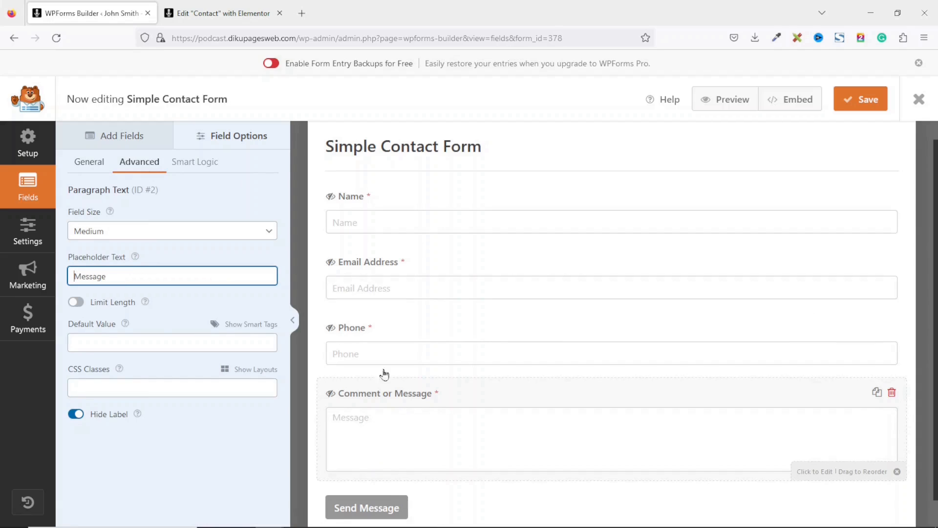
- Go to the form's Notifications settings and select the {admin_email} Send To address
click(21, 233)
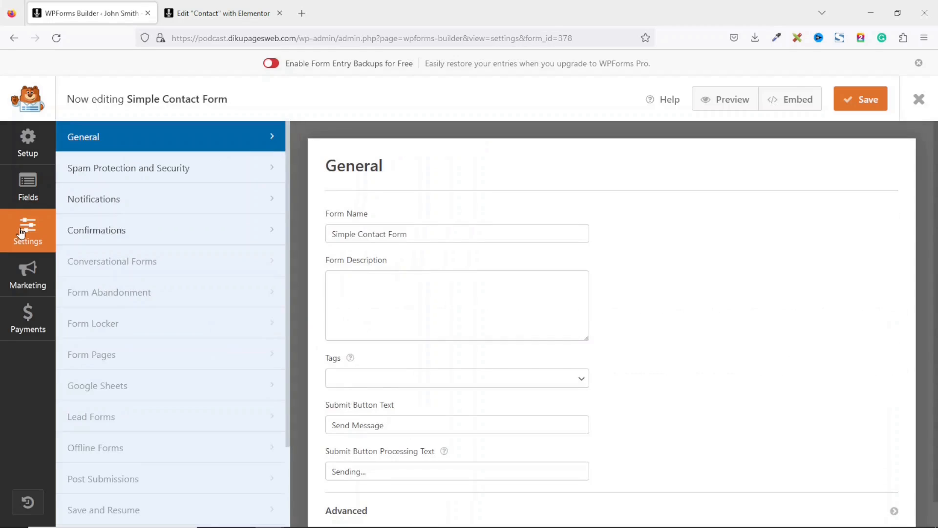
click(112, 204)
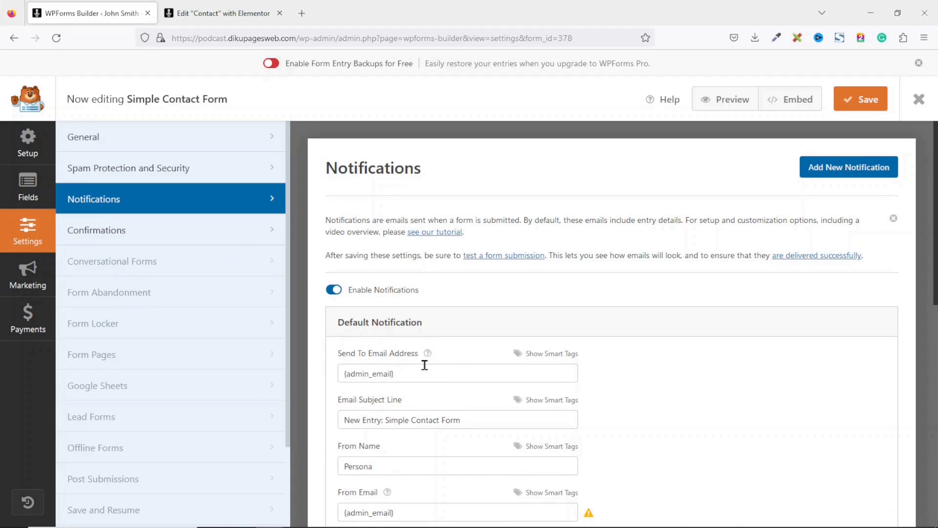
drag(424, 374, 331, 373)
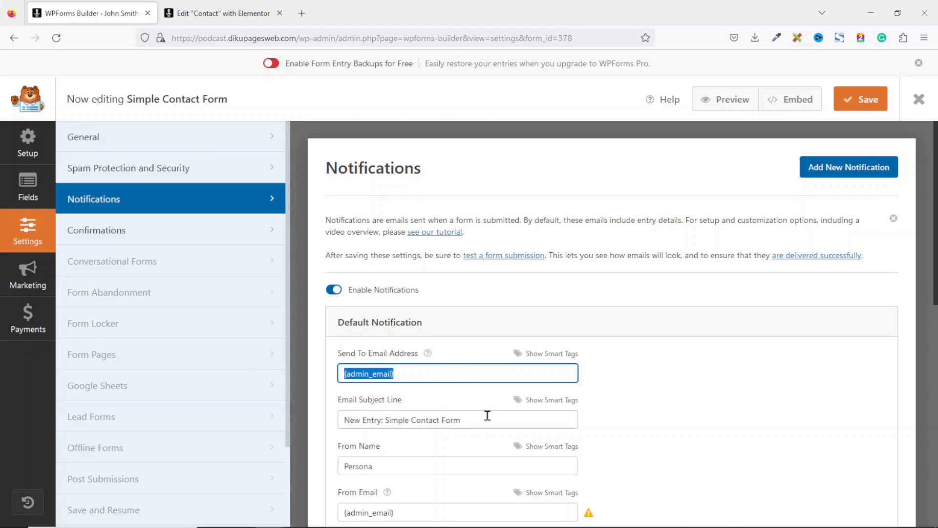
- Replace the notification's From Name with the owner's full name
drag(495, 418, 329, 419)
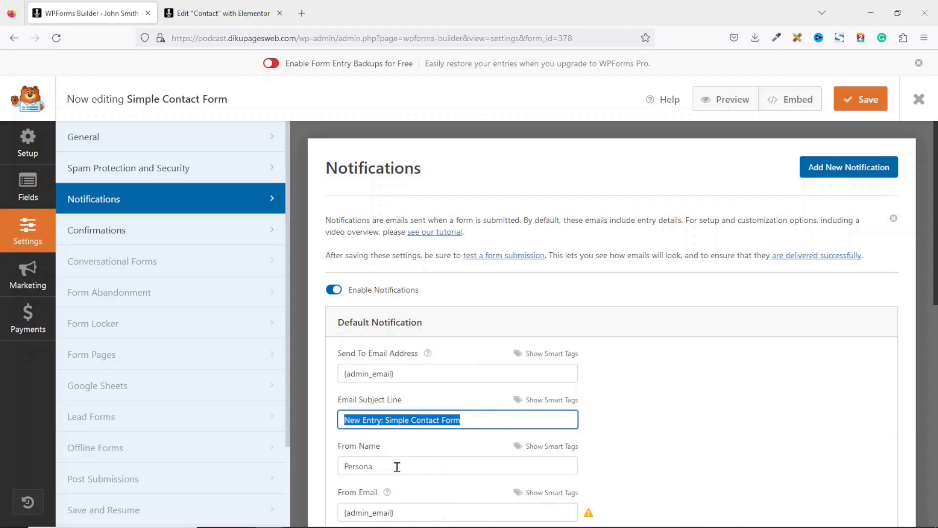
triple_click(398, 466)
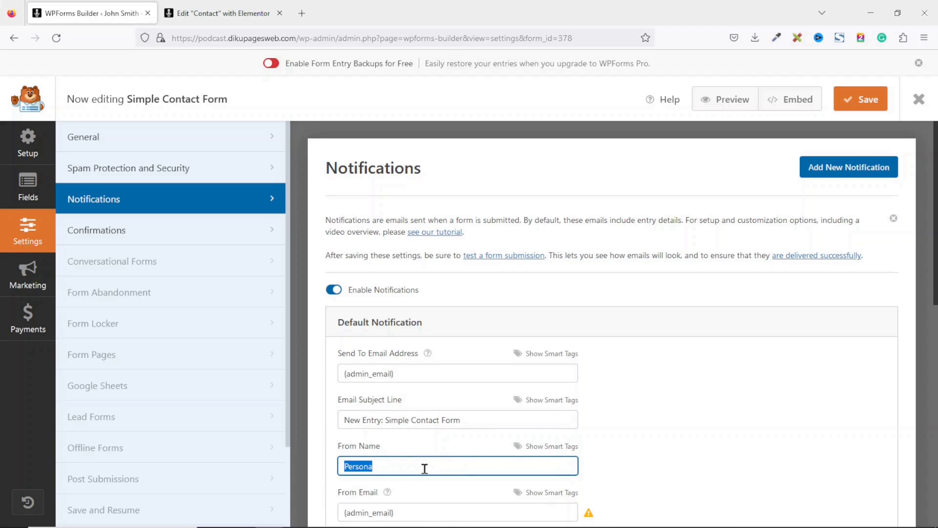
text(John Smith)
- Change From Email to the site-domain info address, clearing the mismatch warning
scroll(936, 269, down, 5)
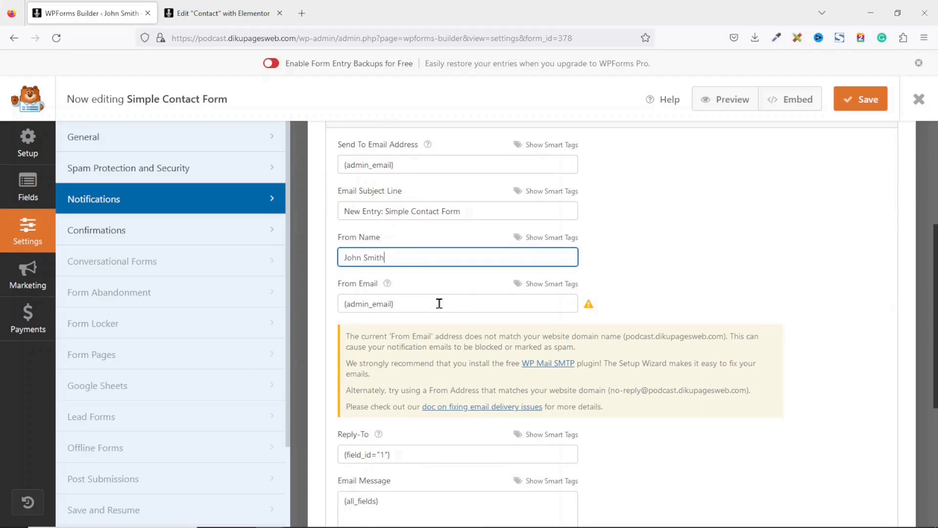
drag(423, 305, 328, 301)
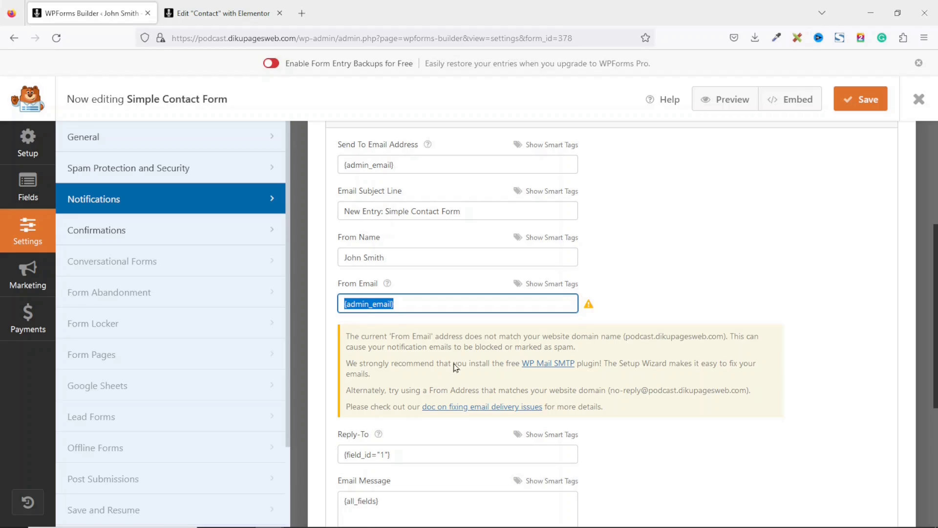
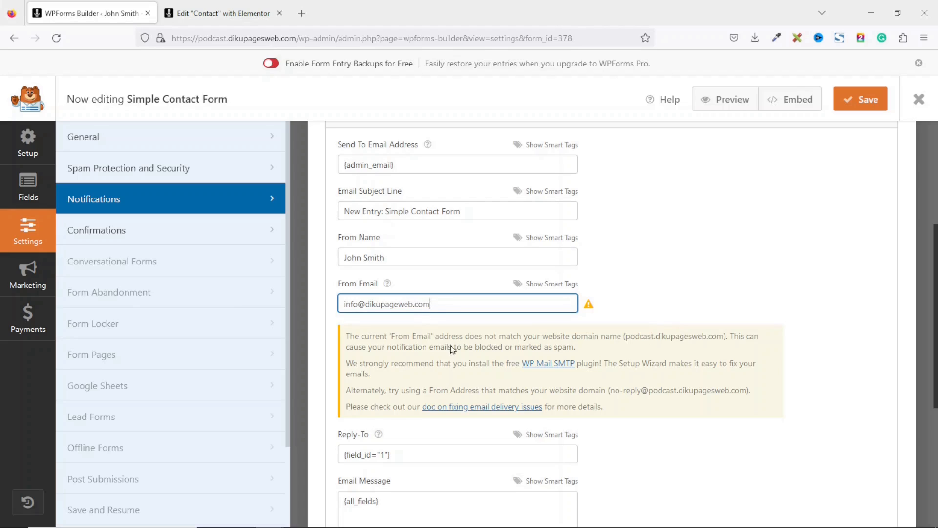
click(399, 304)
text(s)
click(472, 299)
click(803, 431)
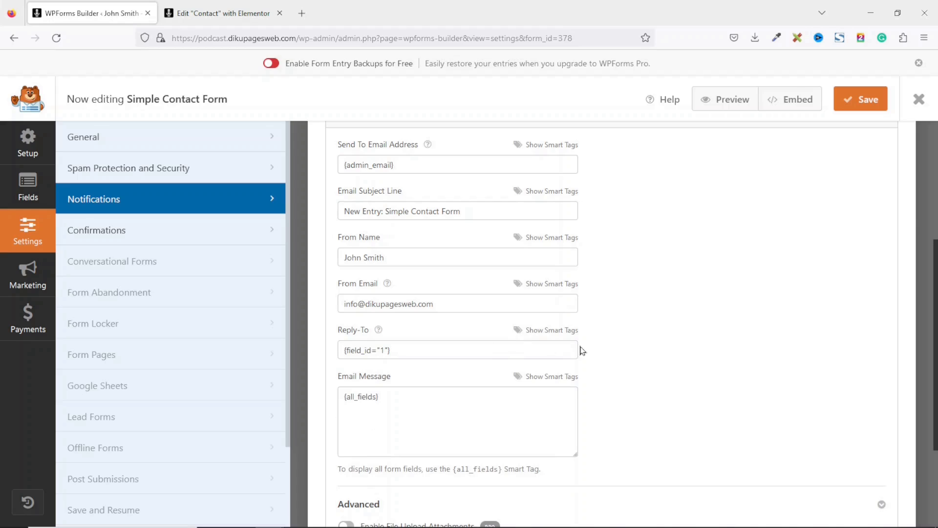
- Check the default confirmation message, save the form, and return to the Elementor editor
click(132, 239)
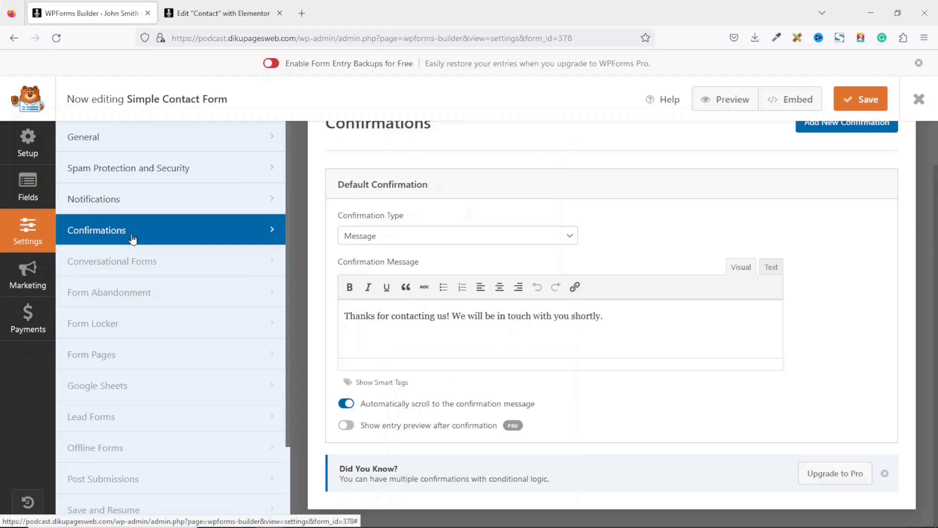
drag(618, 316, 310, 320)
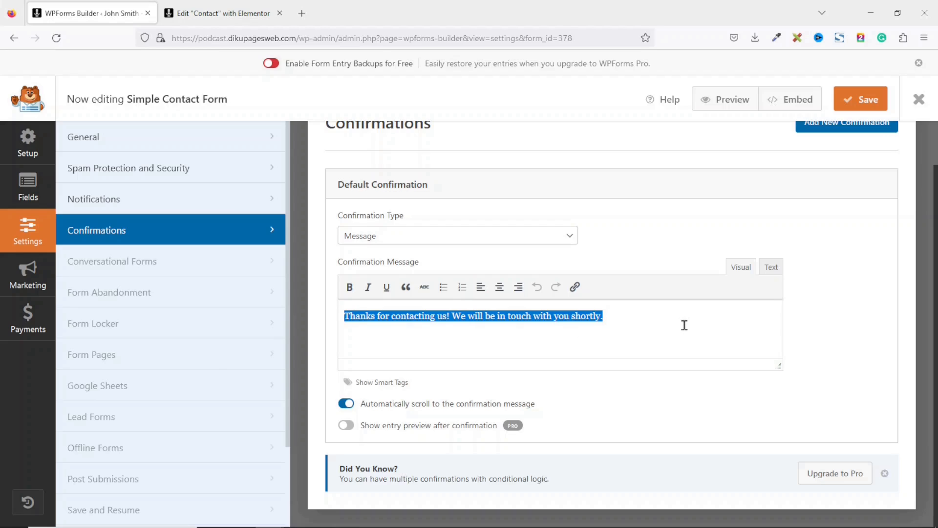
click(864, 101)
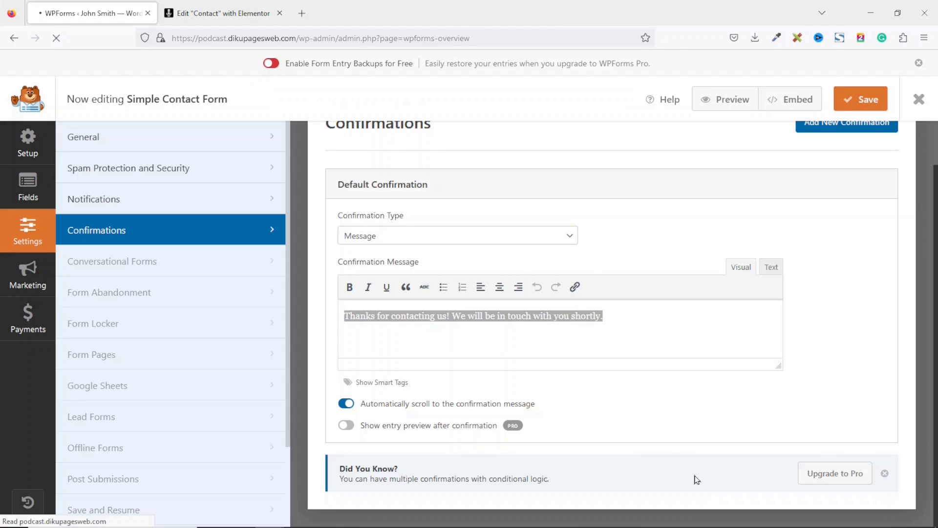
click(226, 14)
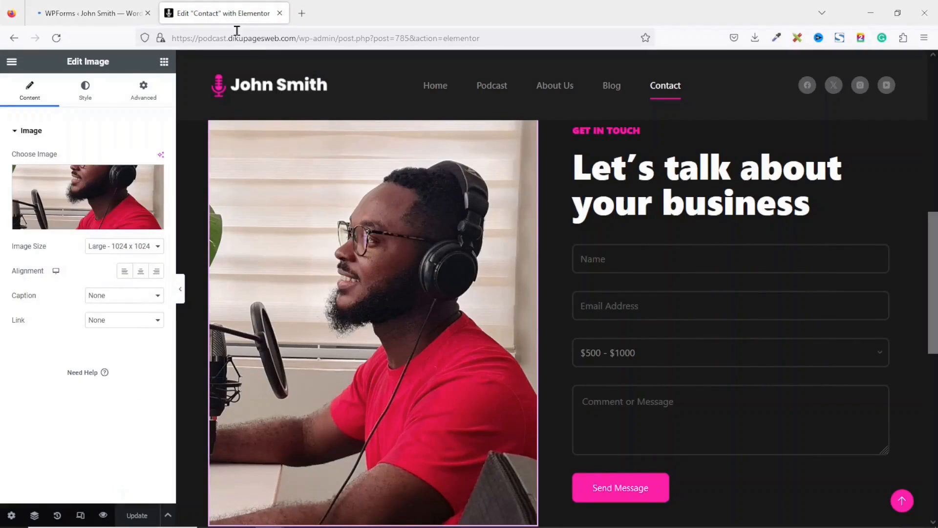
- Reload the Contact page editor, view the live Contact and Home pages, then return to WordPress admin
click(56, 38)
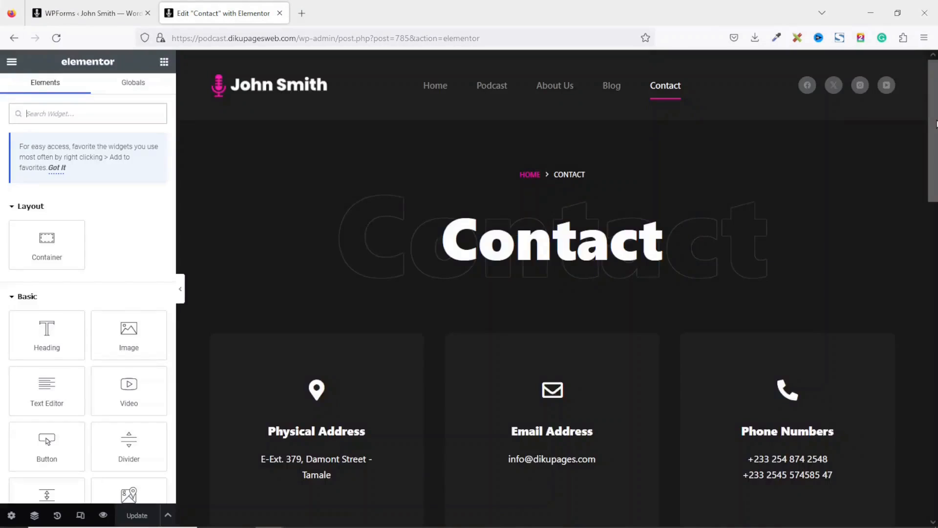
scroll(632, 413, down, 10)
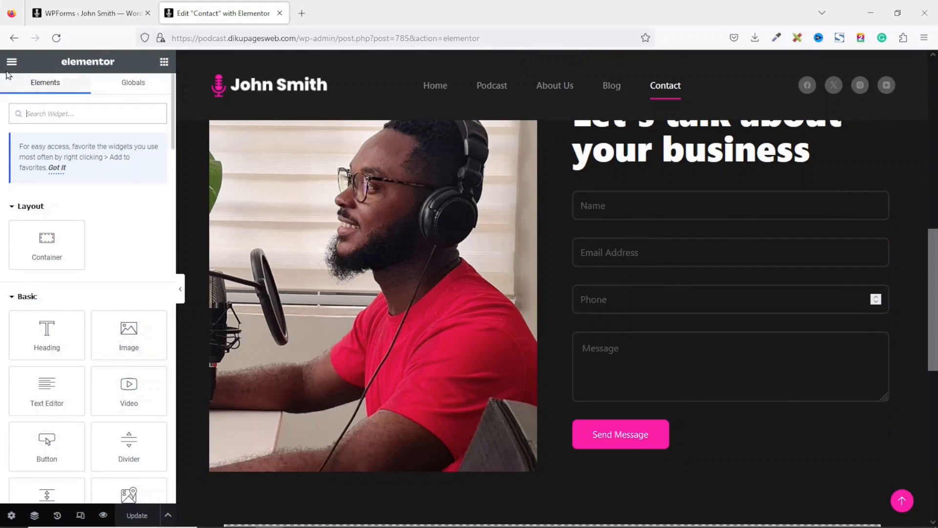
click(11, 62)
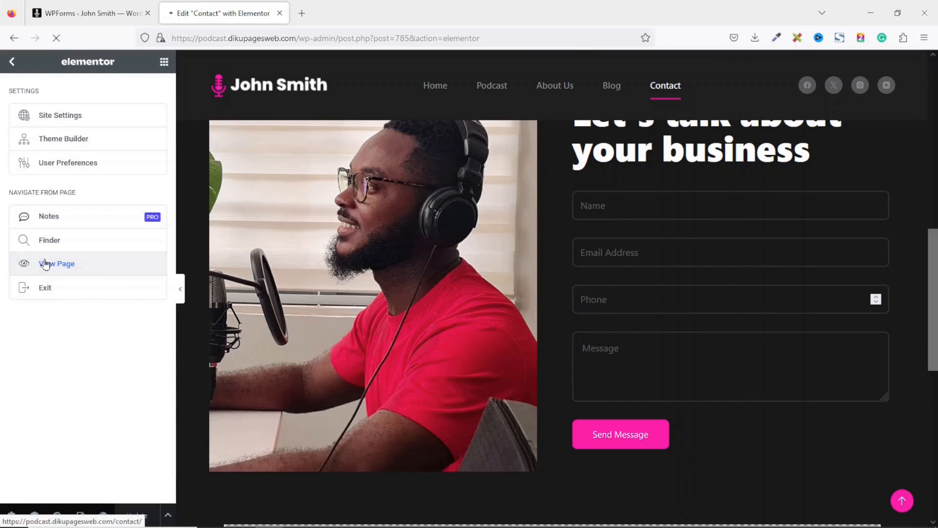
click(48, 264)
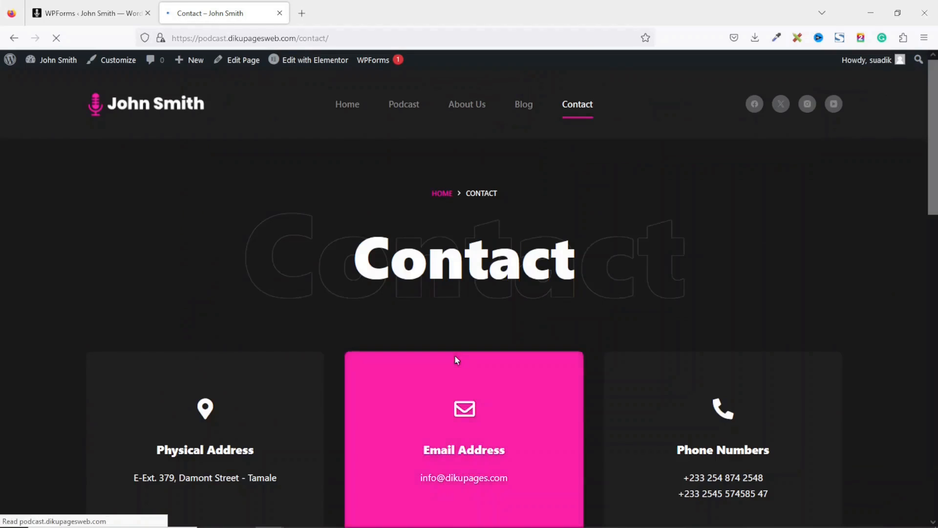
drag(934, 118, 937, 77)
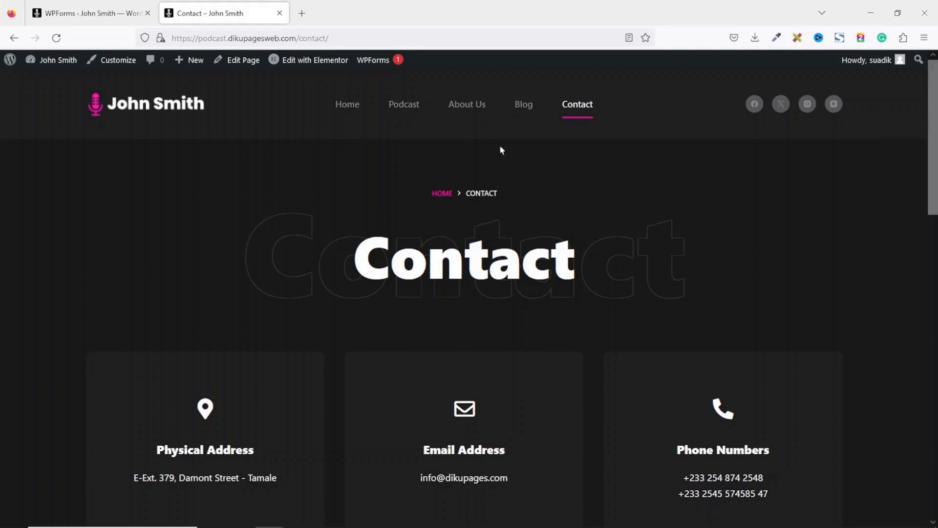
click(167, 103)
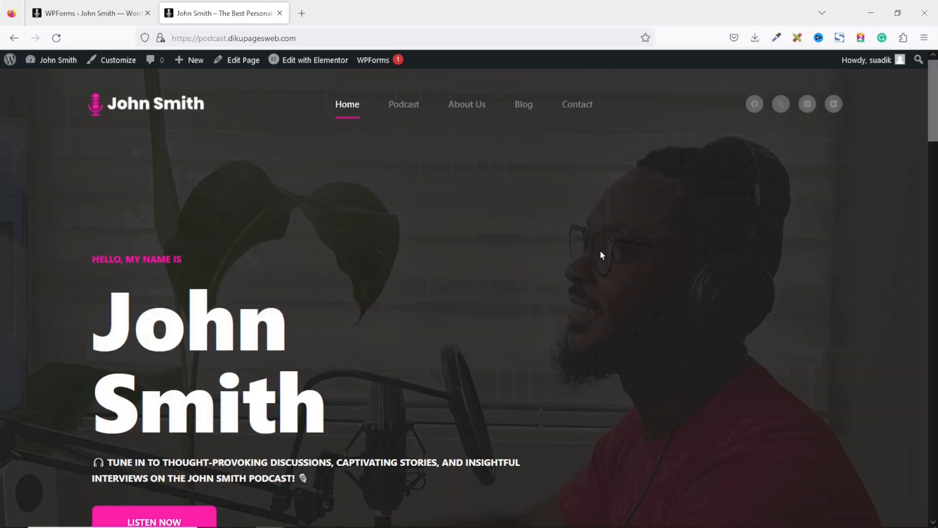
click(87, 19)
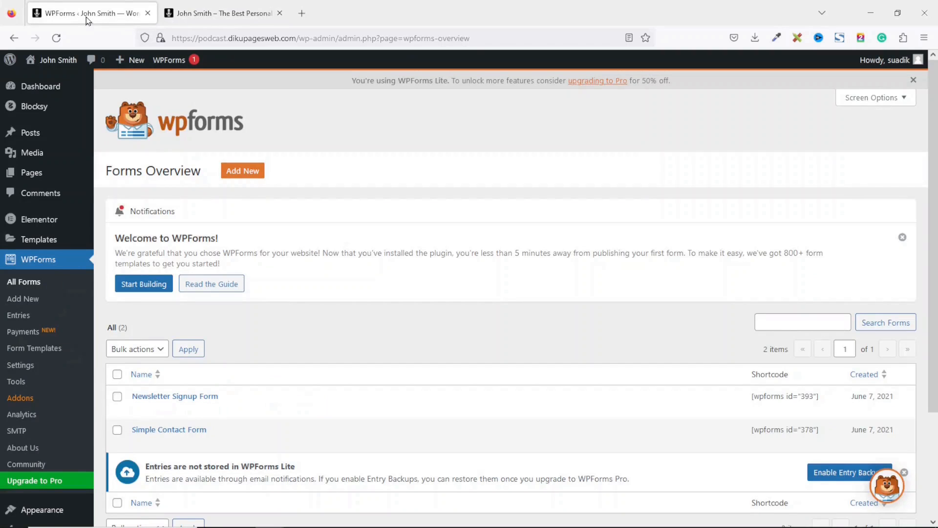
- Install the Seriously Simple Podcasting and Seriously Simple Stats plugins from Add New Plugins
drag(933, 214, 919, 393)
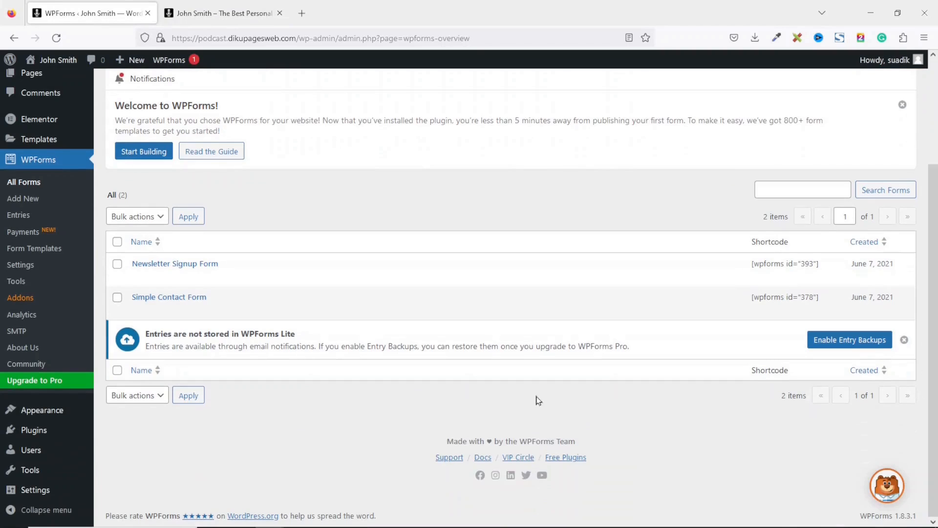
mouse_move(27, 432)
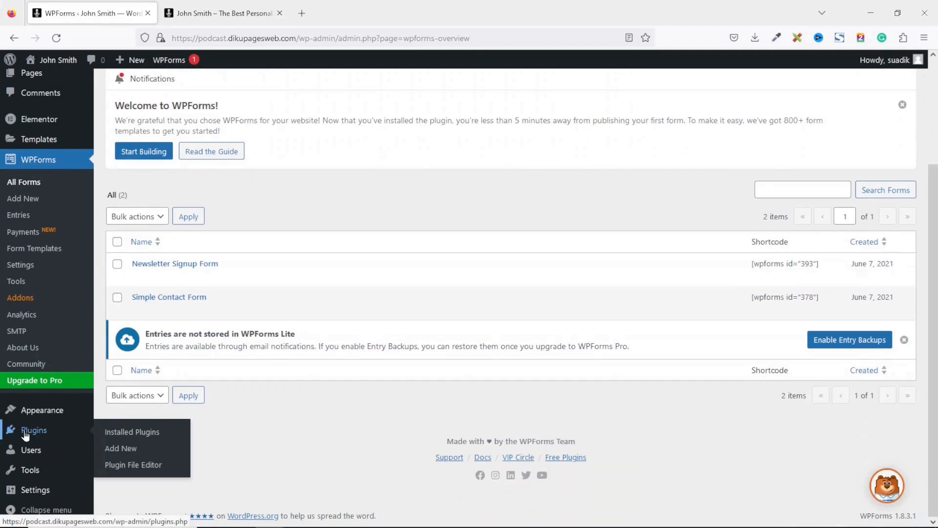
click(125, 452)
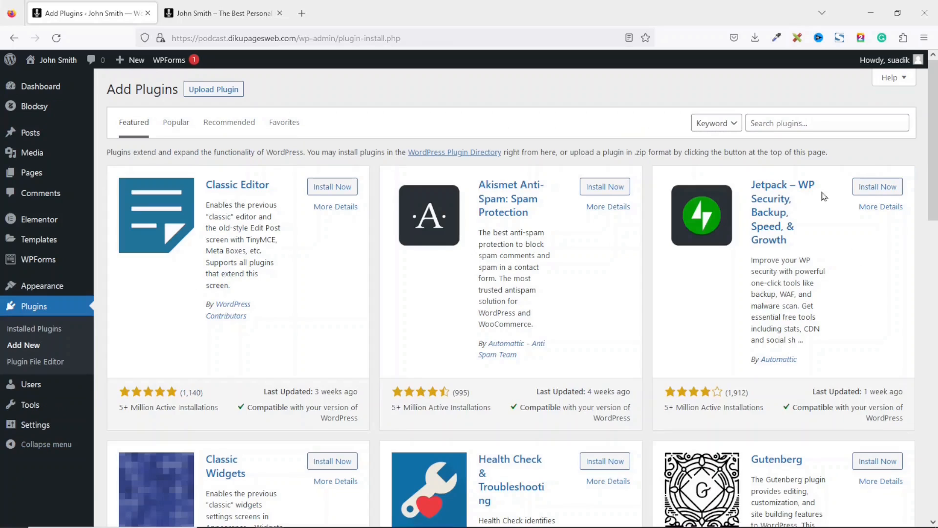
click(809, 123)
text(podcast)
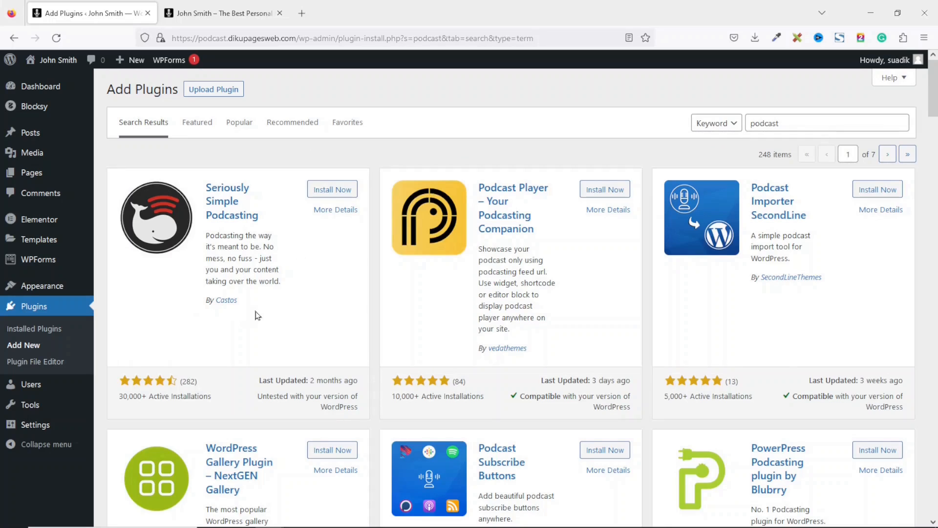
click(333, 190)
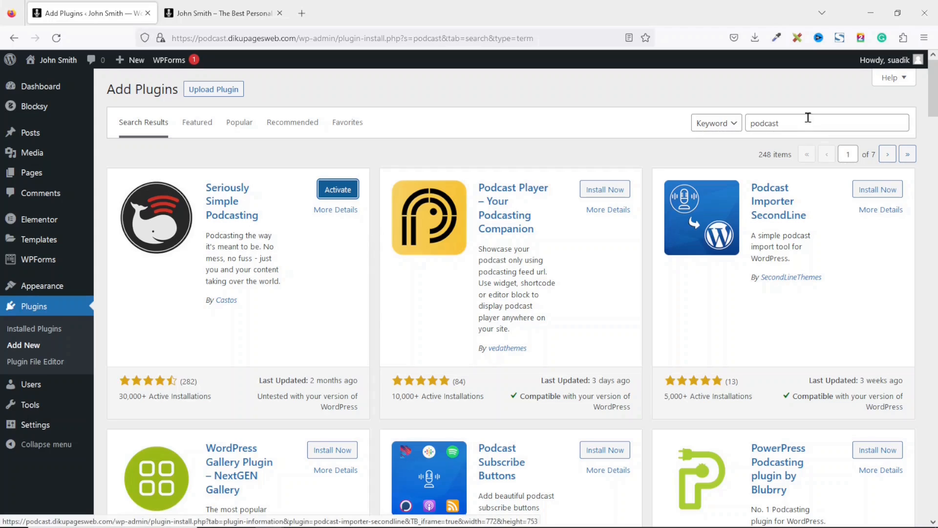
drag(808, 117, 713, 120)
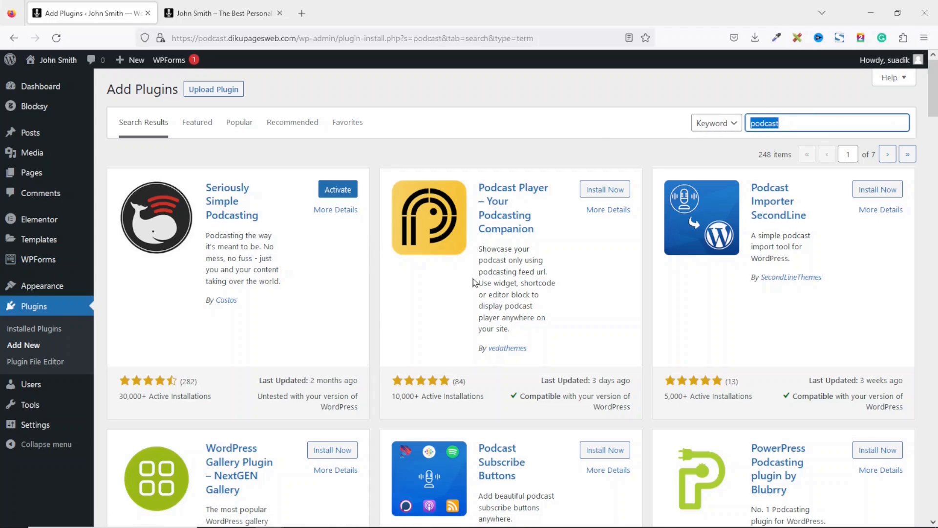
text(seriously simple)
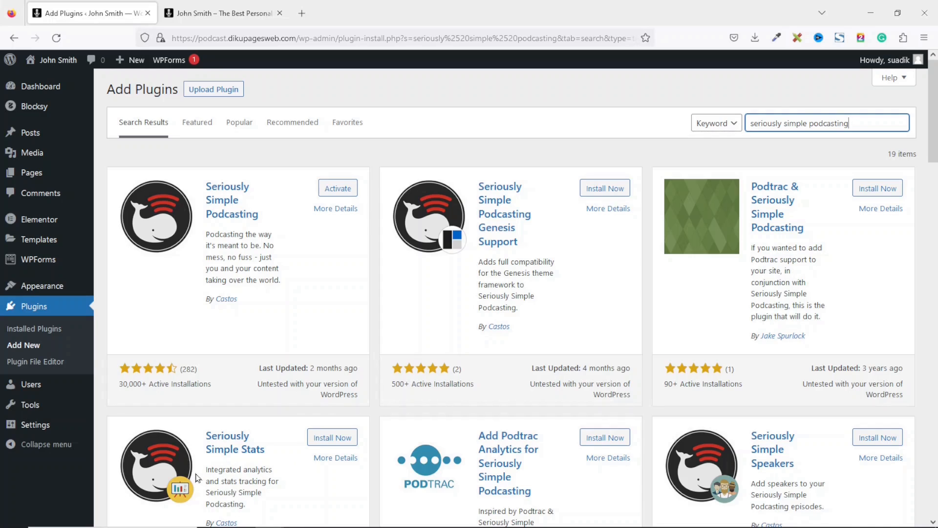
click(332, 437)
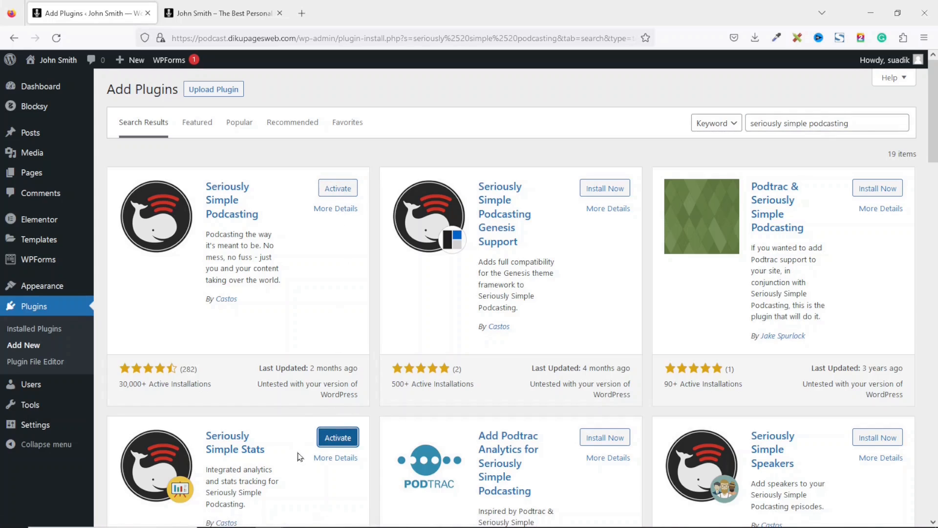
- Bulk-activate both podcasting plugins from the Installed Plugins list
click(49, 335)
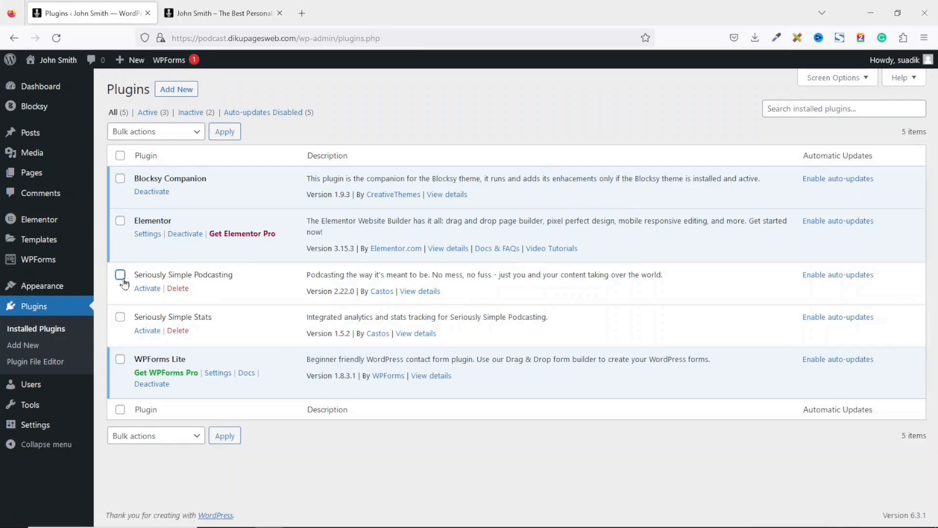
click(120, 274)
click(120, 317)
click(158, 139)
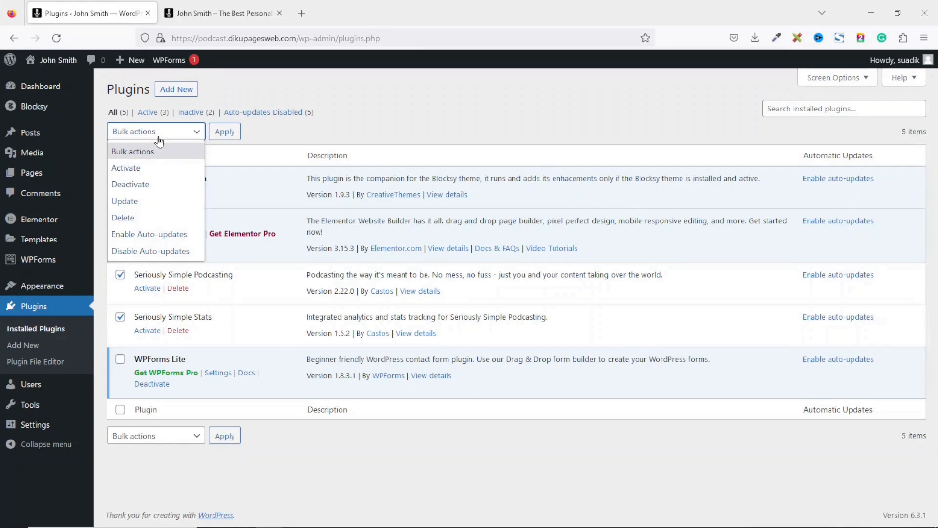
click(144, 167)
click(218, 134)
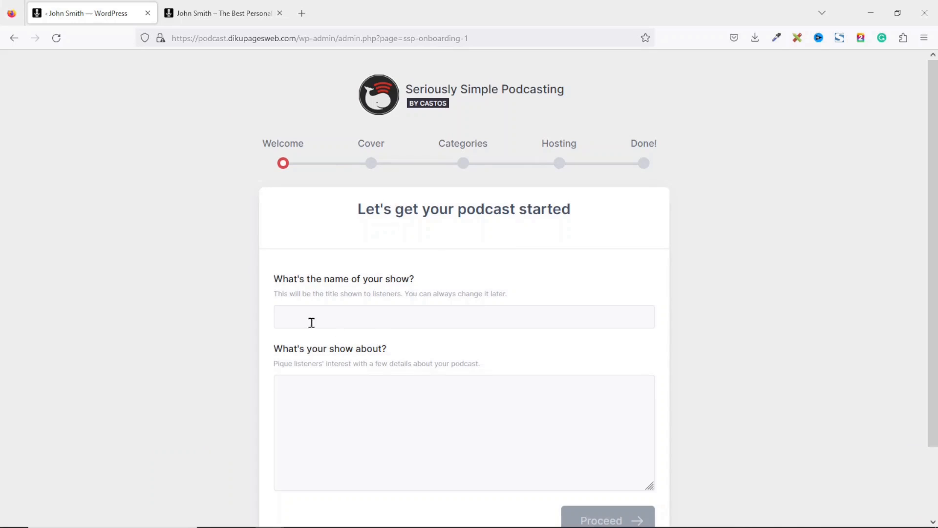
- Enter the show name, paste the show description, and proceed past the Welcome step
click(349, 318)
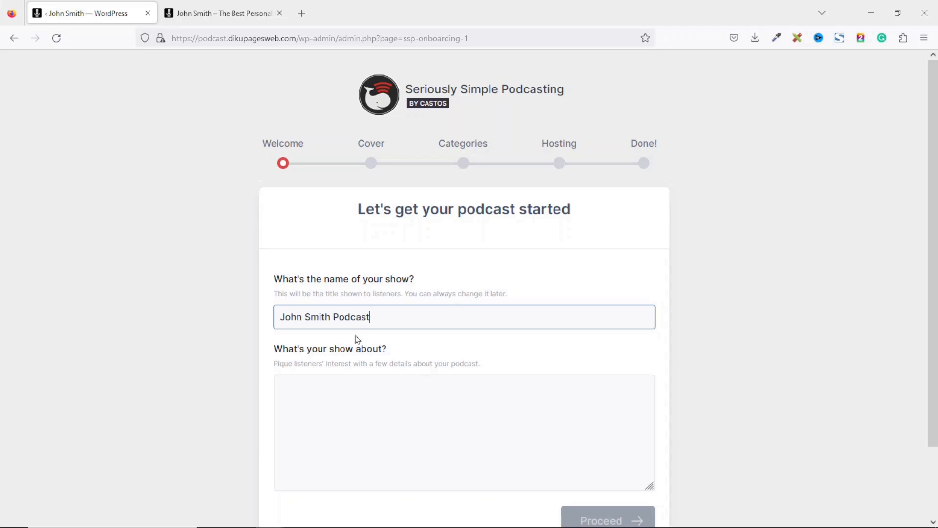
click(366, 401)
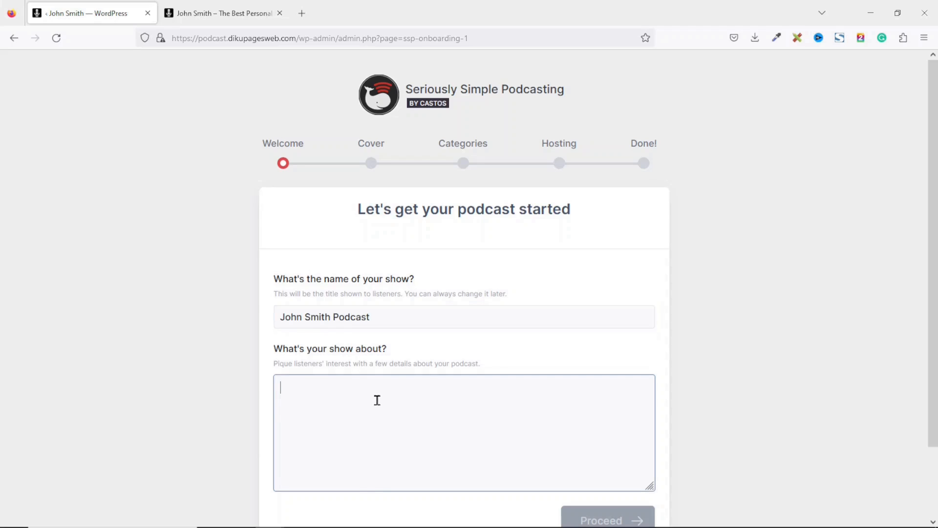
text(Become a part of the John Smith Podcast community, where curiosity knows no bounds and conversations inspire change. Tune in and open your mind to the extraordinary.)
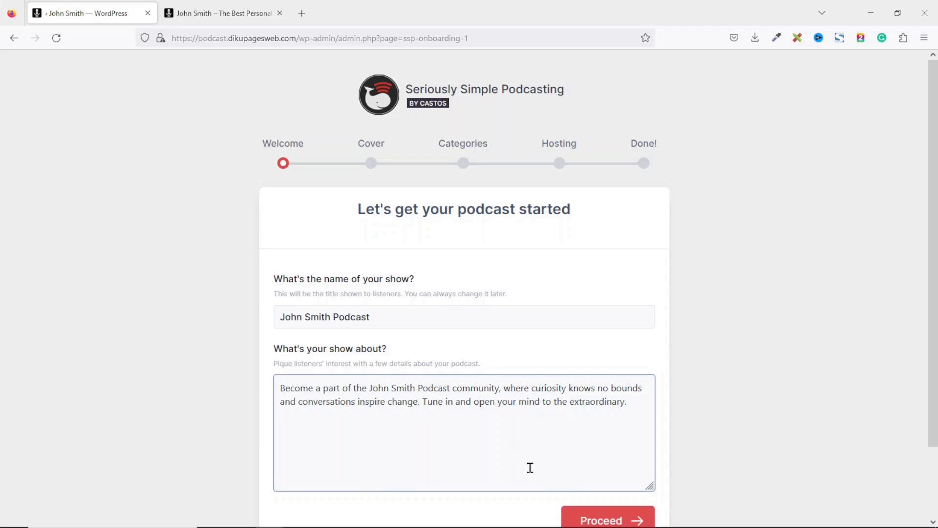
click(605, 521)
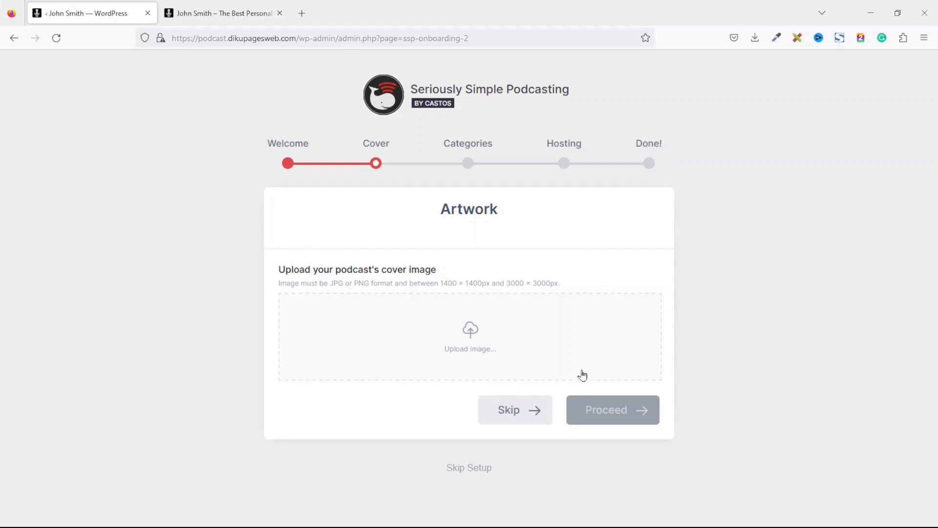
- Upload Cover.jpg as the podcast artwork and proceed to the category step
click(467, 338)
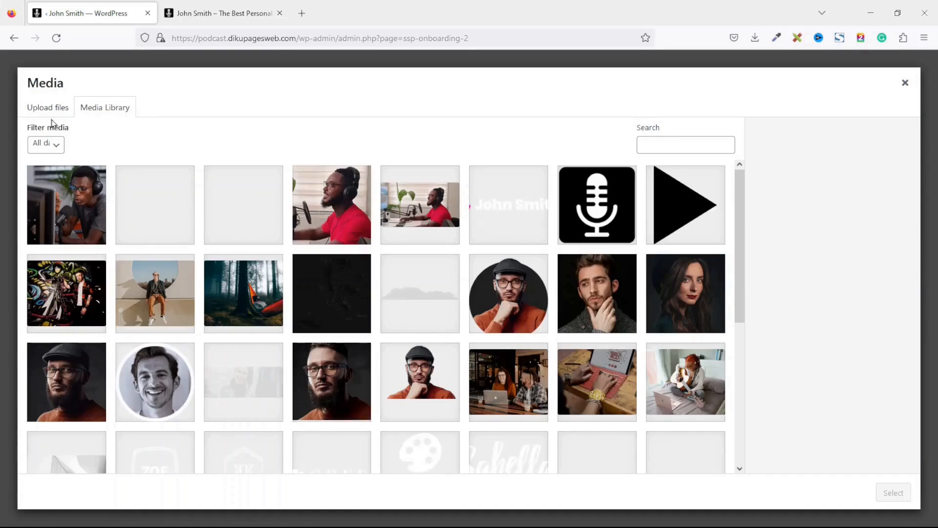
click(52, 108)
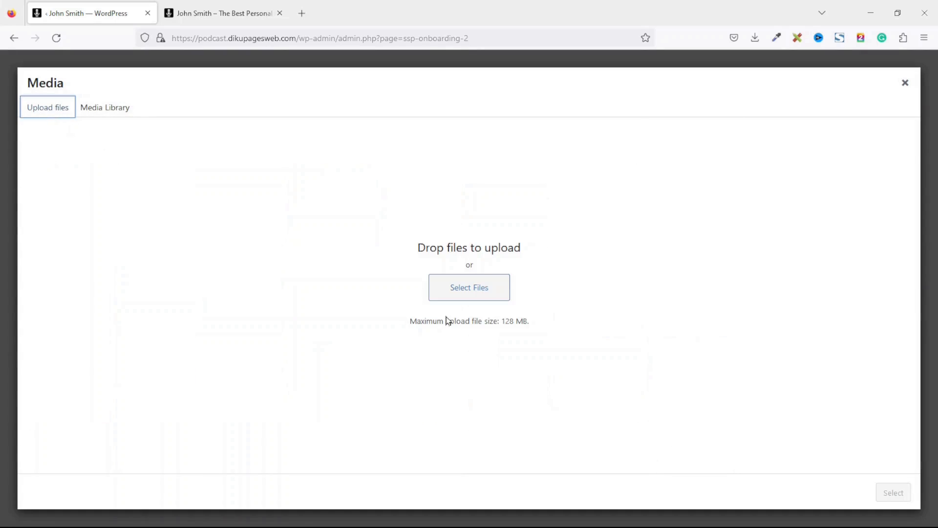
click(439, 296)
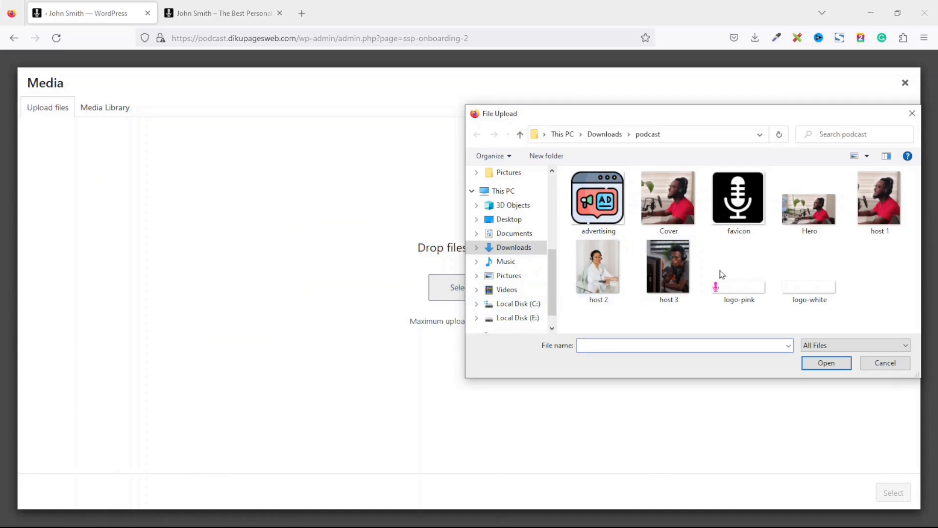
click(657, 201)
click(827, 363)
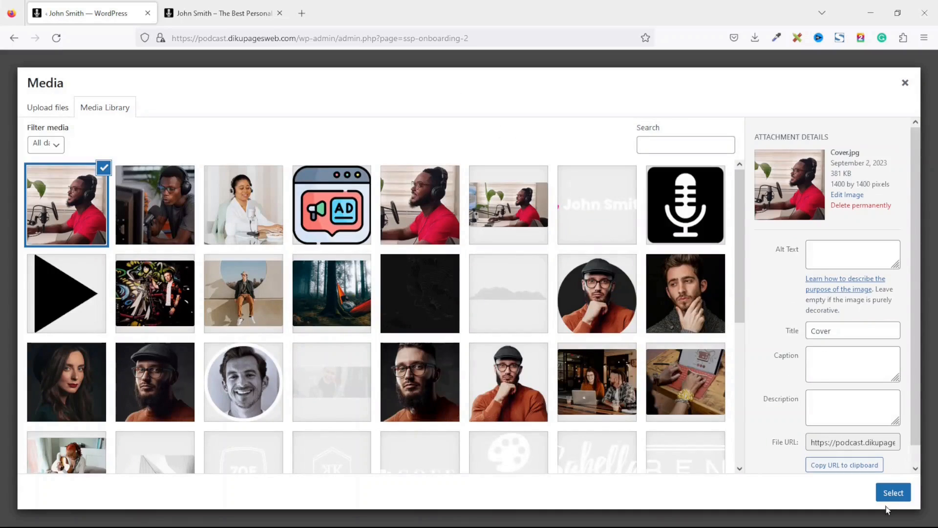
click(894, 495)
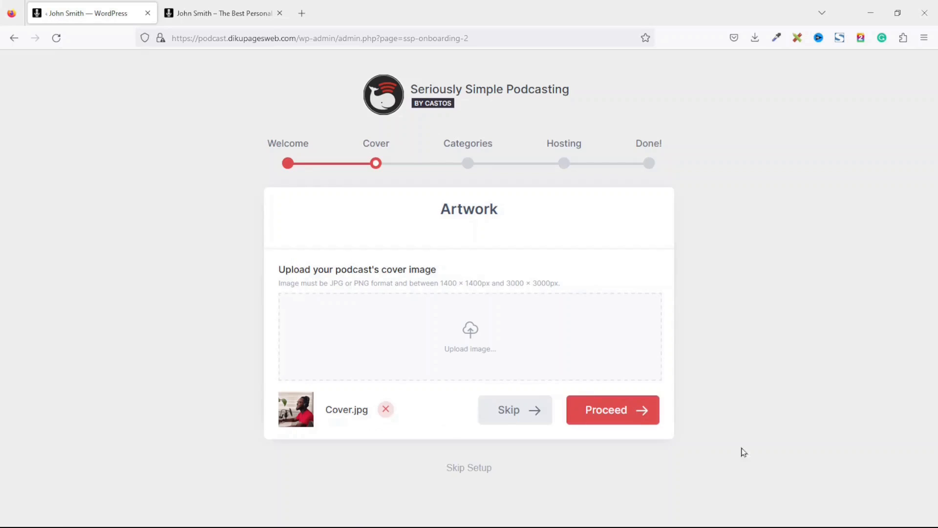
click(621, 421)
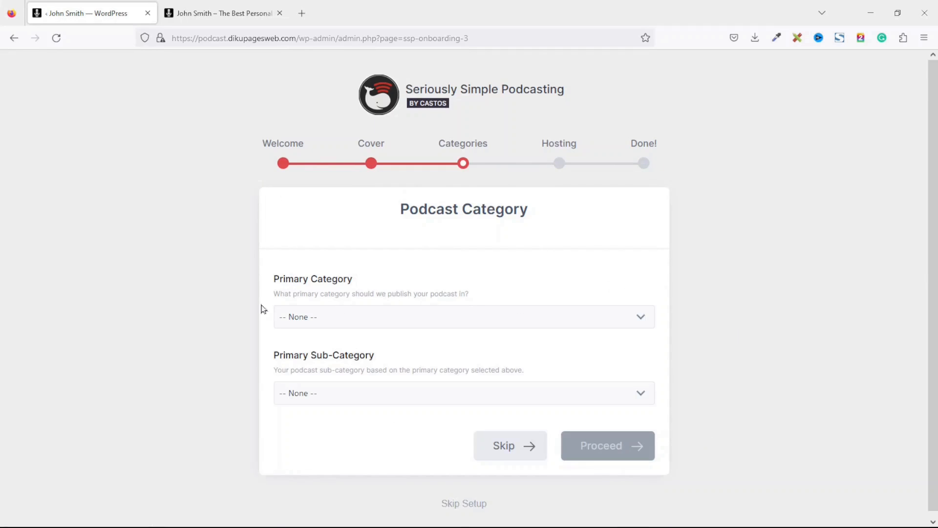
- Choose Business as primary category and Investing as sub-category, then proceed
click(376, 323)
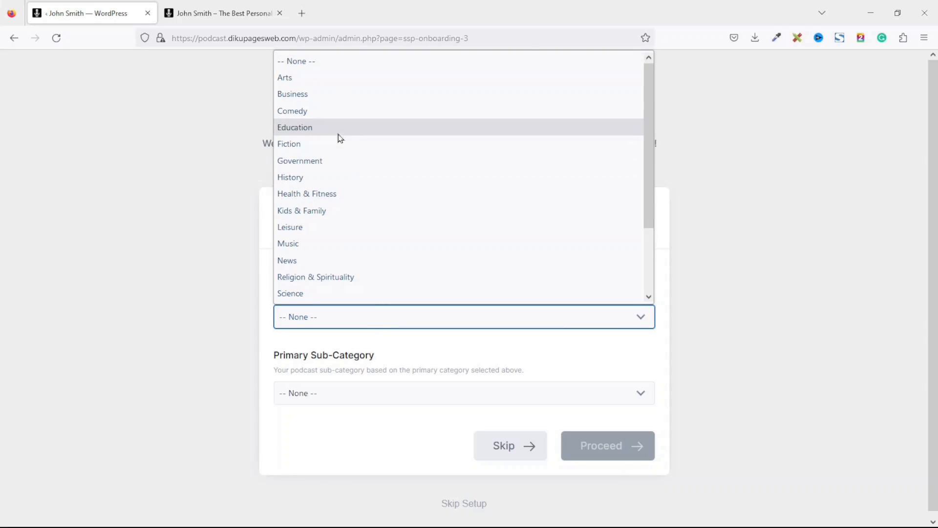
click(331, 95)
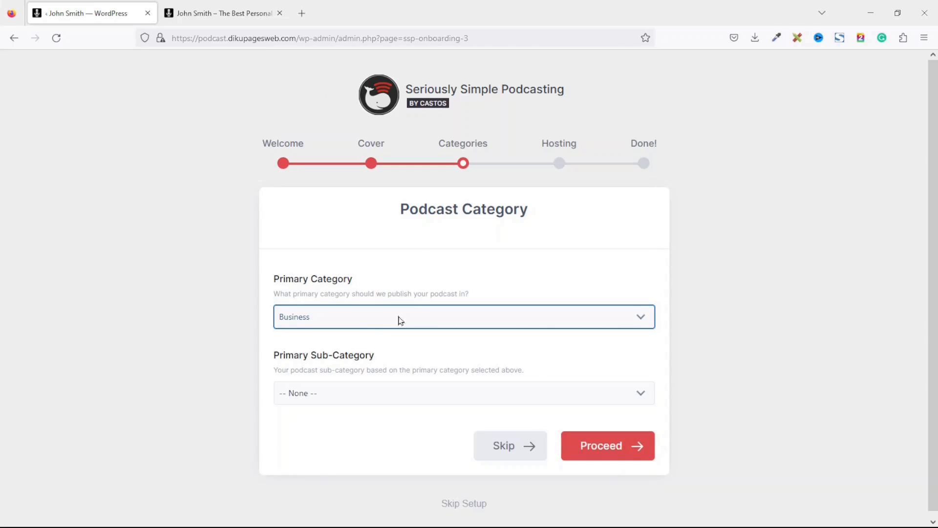
click(344, 403)
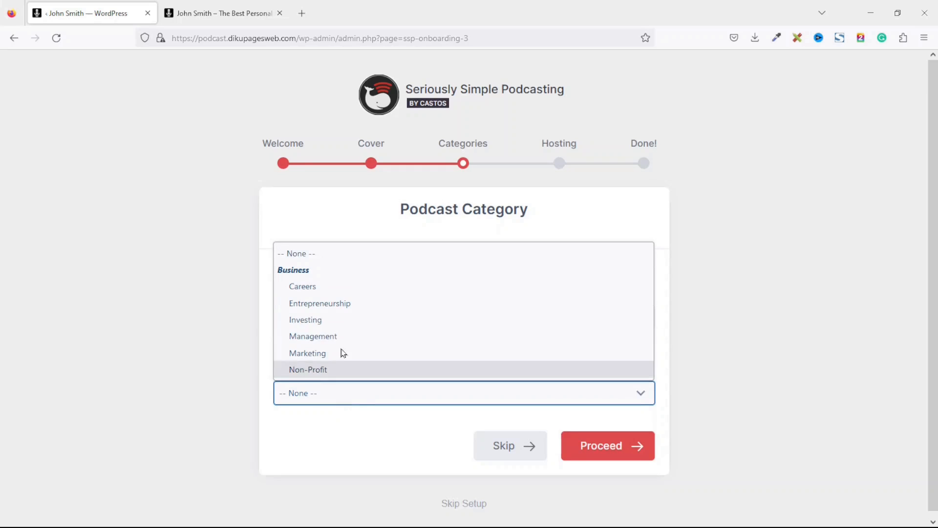
click(319, 323)
click(593, 455)
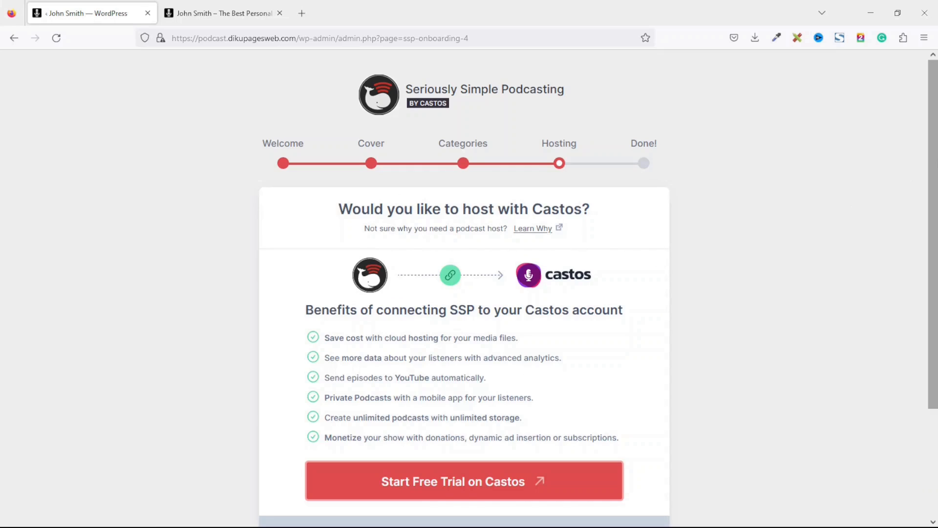
- Skip the Castos hosting step and finish the wizard to the Dashboard
drag(934, 172, 937, 281)
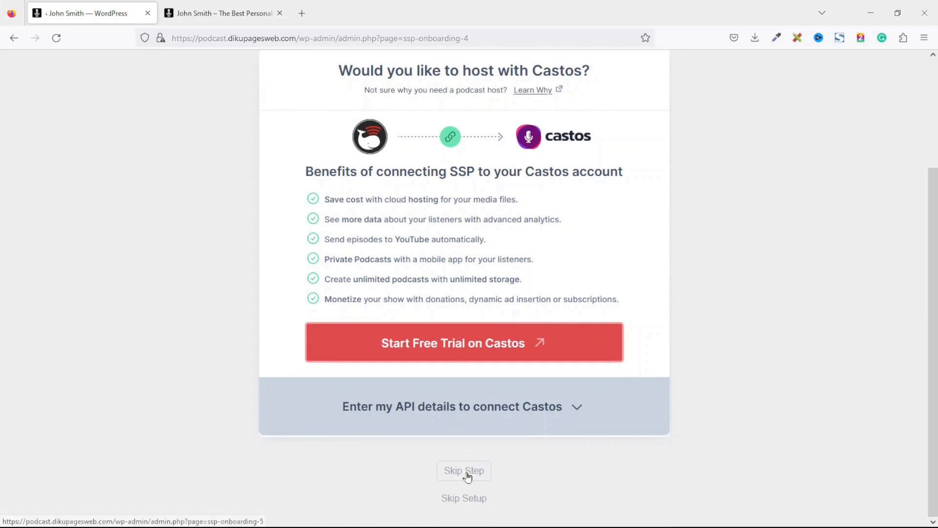
click(483, 472)
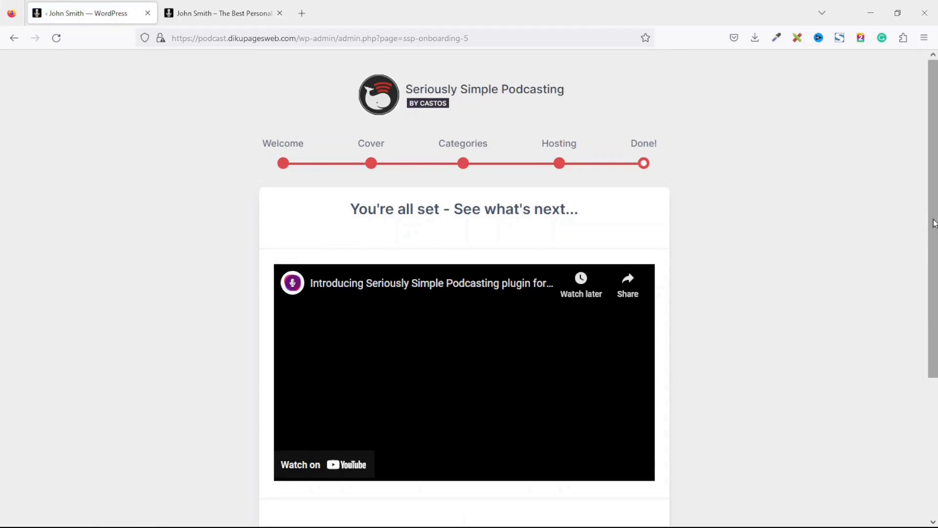
drag(933, 268, 932, 448)
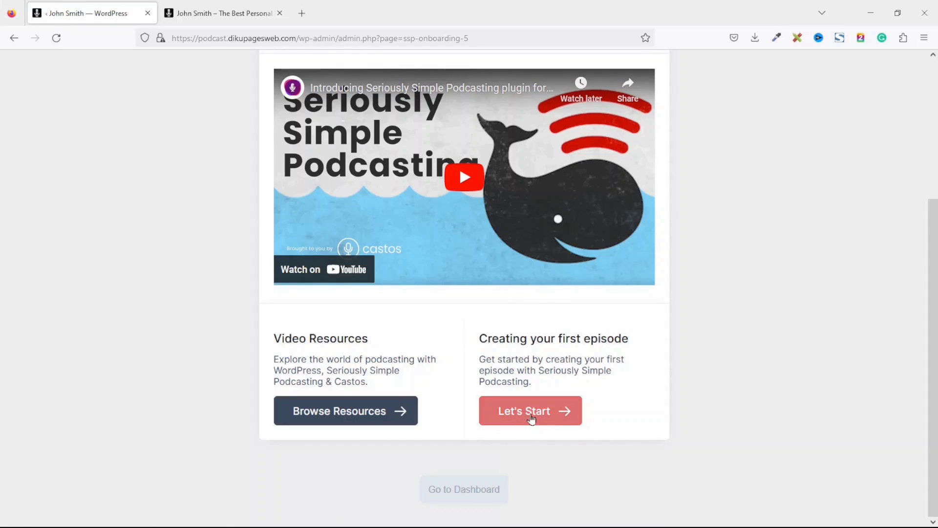
click(474, 496)
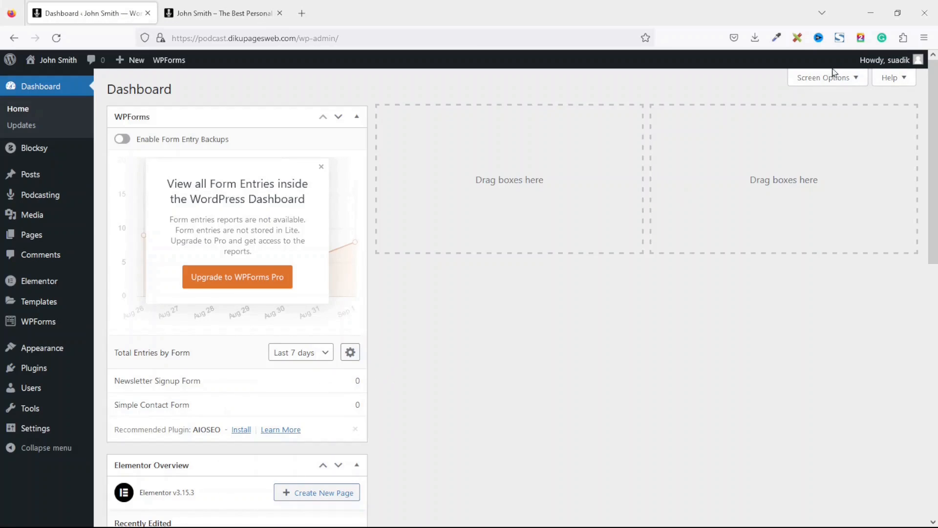
- Hide the WPForms, Elementor Overview and Castos News boxes via Screen Options
click(822, 81)
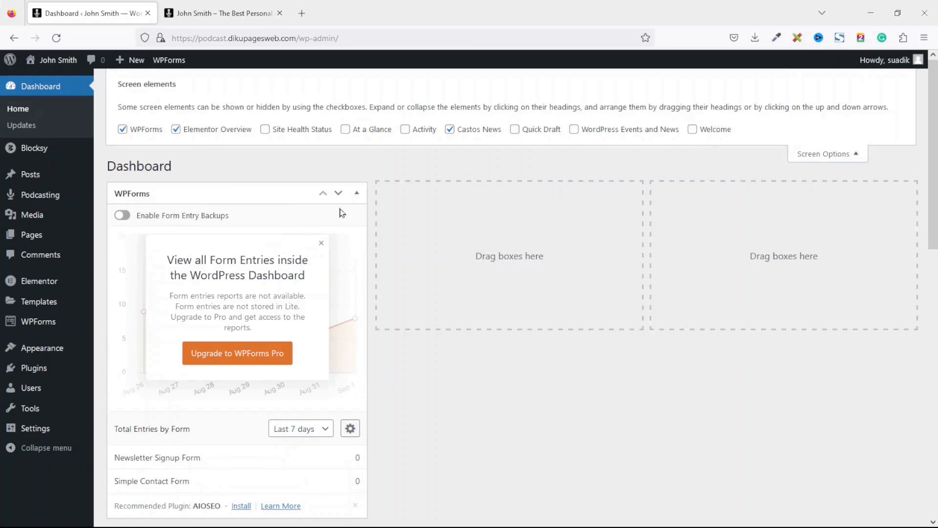
click(200, 133)
click(140, 130)
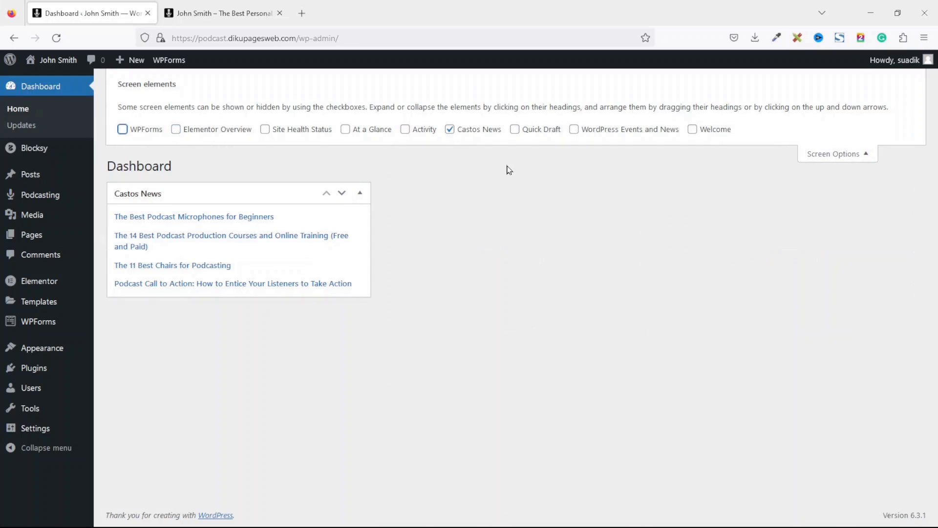
click(477, 135)
click(832, 153)
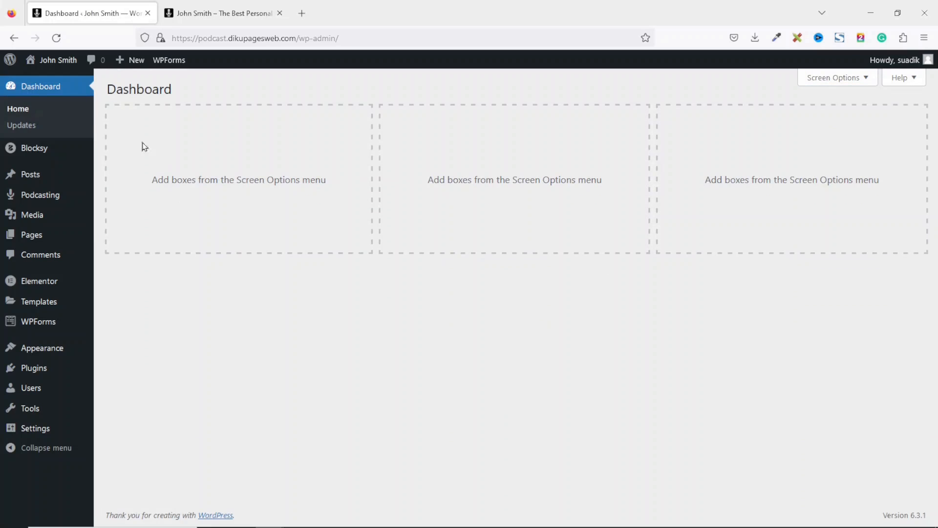
mouse_move(23, 208)
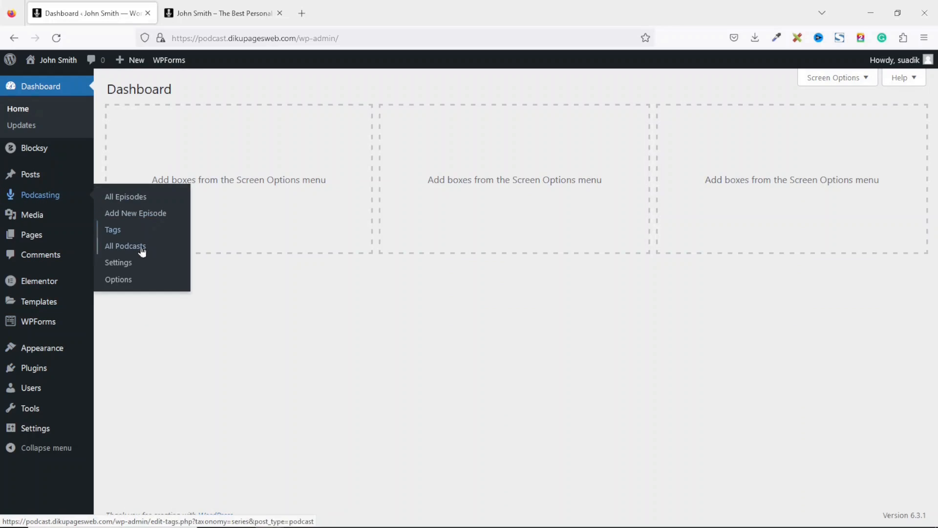
click(126, 265)
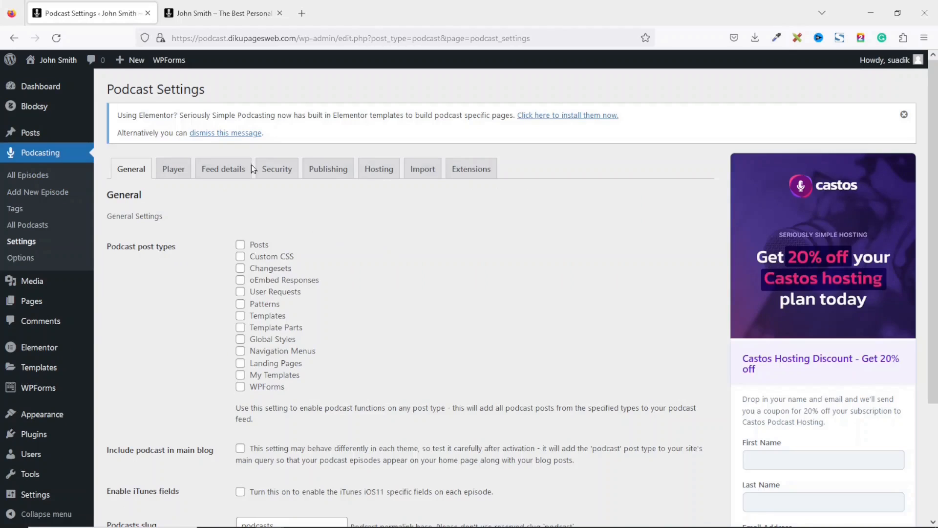
click(229, 171)
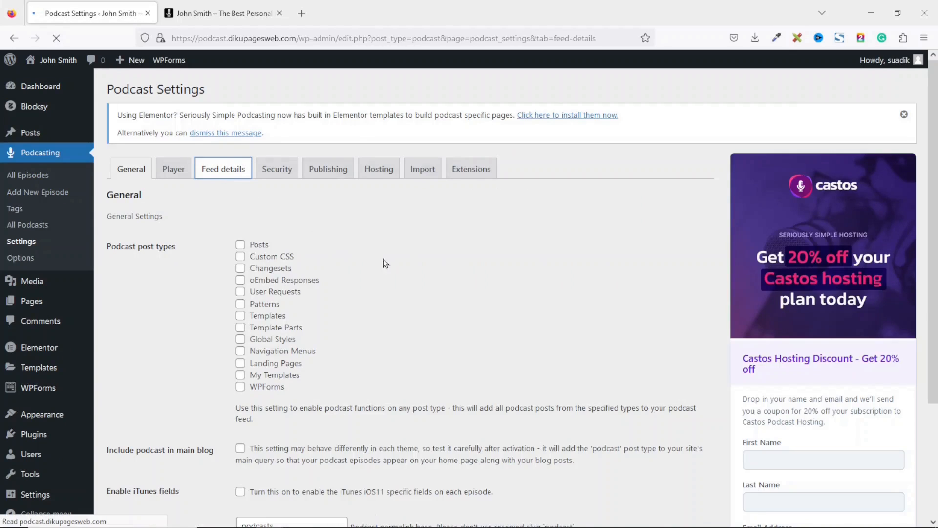
drag(349, 278, 207, 269)
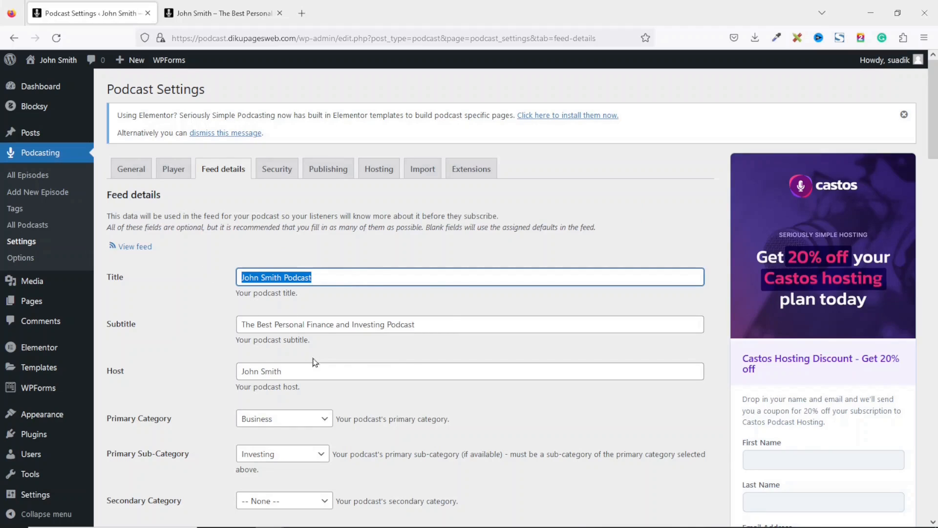
drag(312, 374, 190, 374)
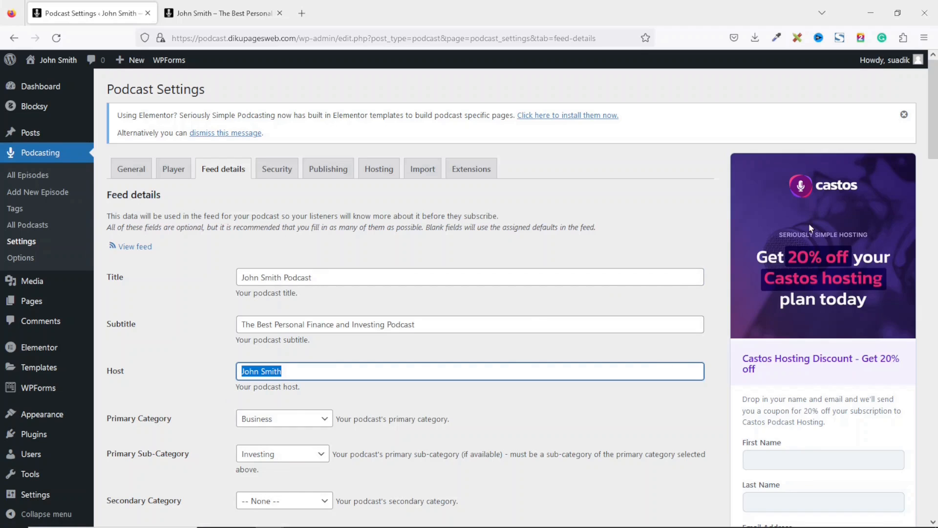
scroll(810, 228, down, 10)
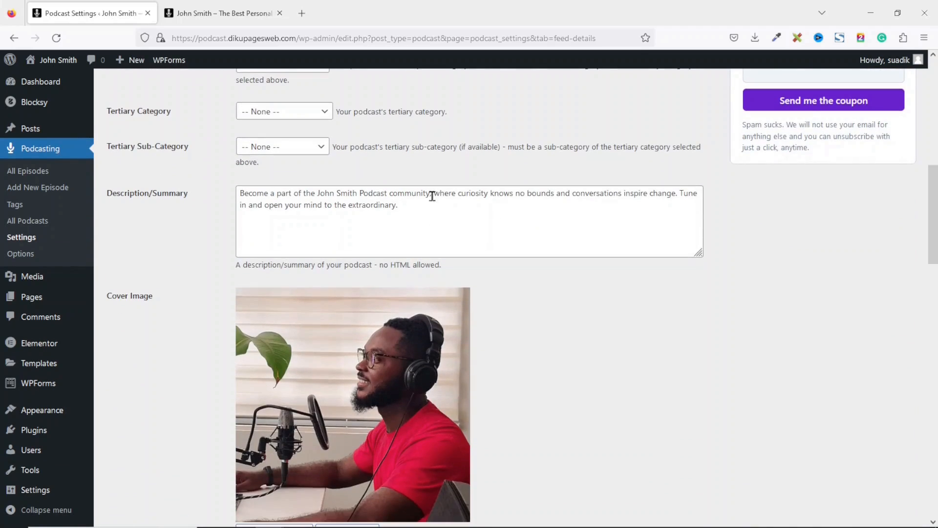
drag(432, 196, 223, 192)
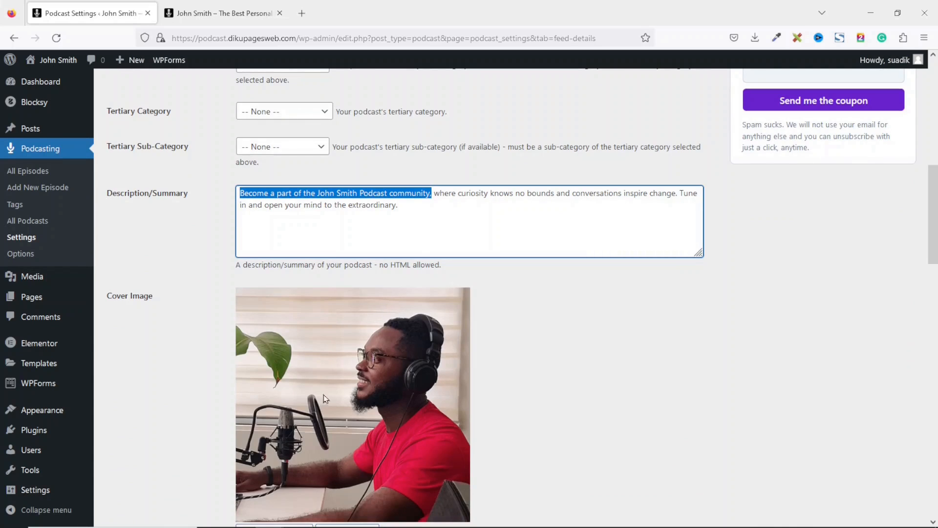
scroll(350, 248, down, 3)
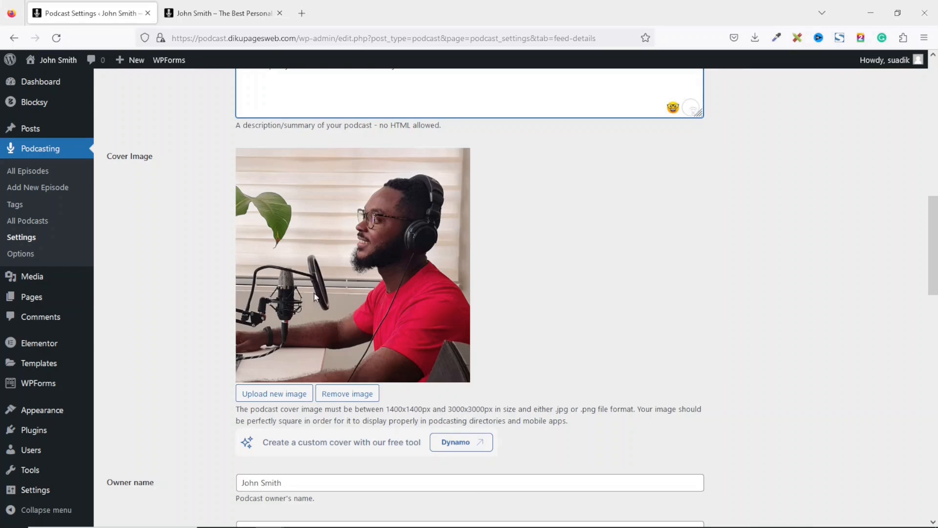
scroll(708, 265, down, 10)
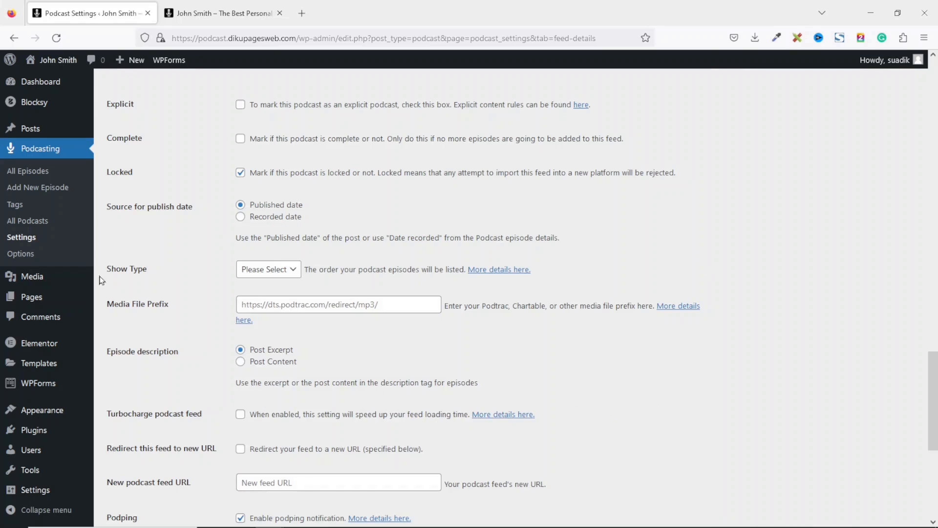
click(287, 275)
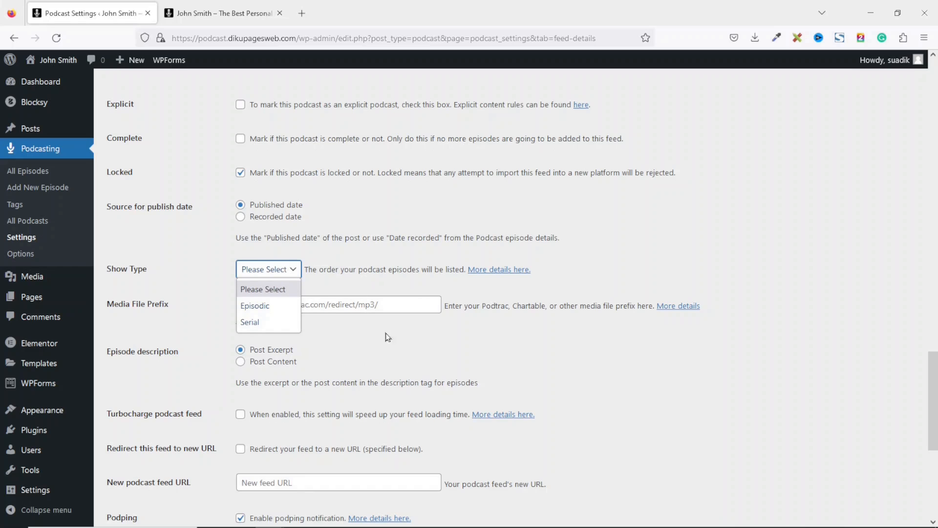
click(695, 261)
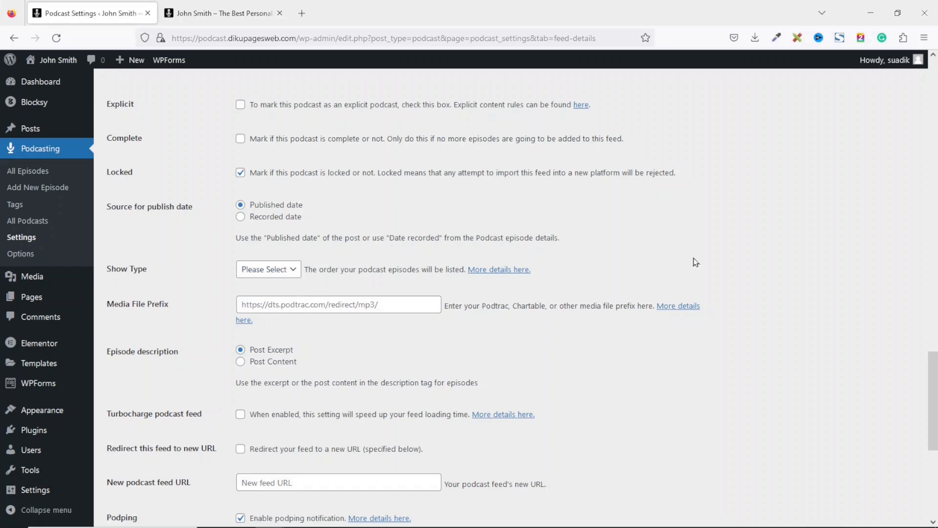
drag(931, 380, 937, 99)
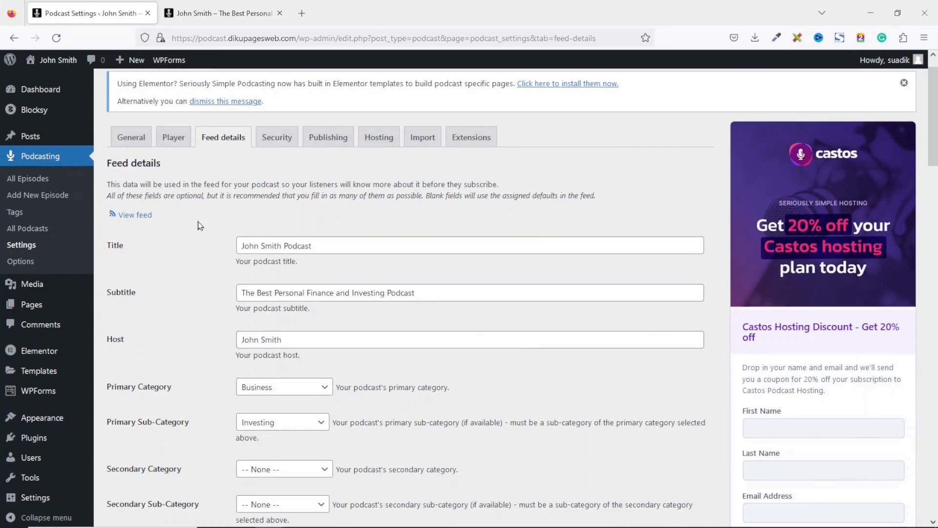
click(43, 90)
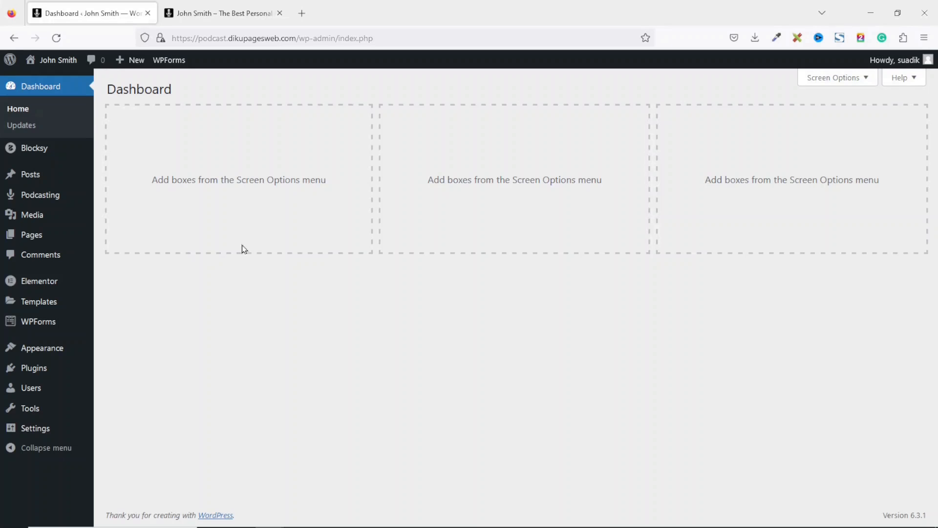
- Start a new episode titled 'Investing for Beginners: Secure Your Financial Future'
mouse_move(43, 195)
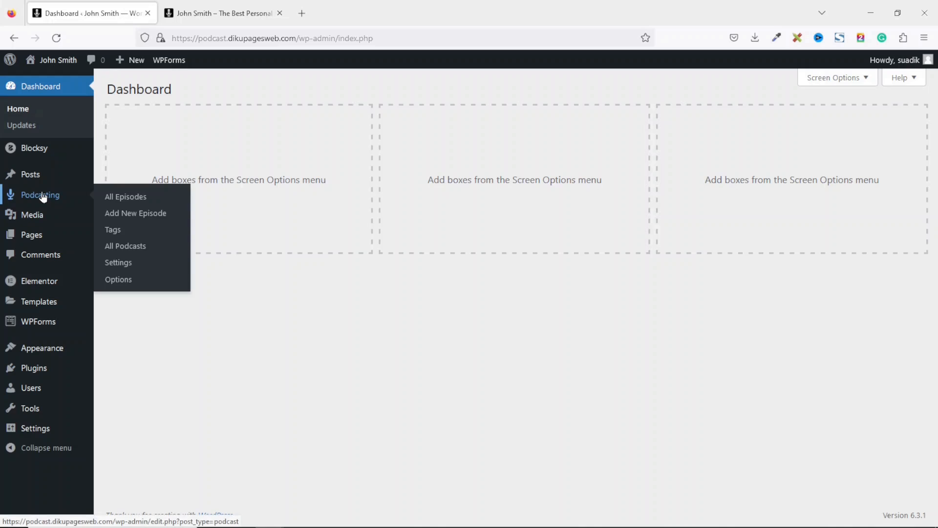
click(142, 215)
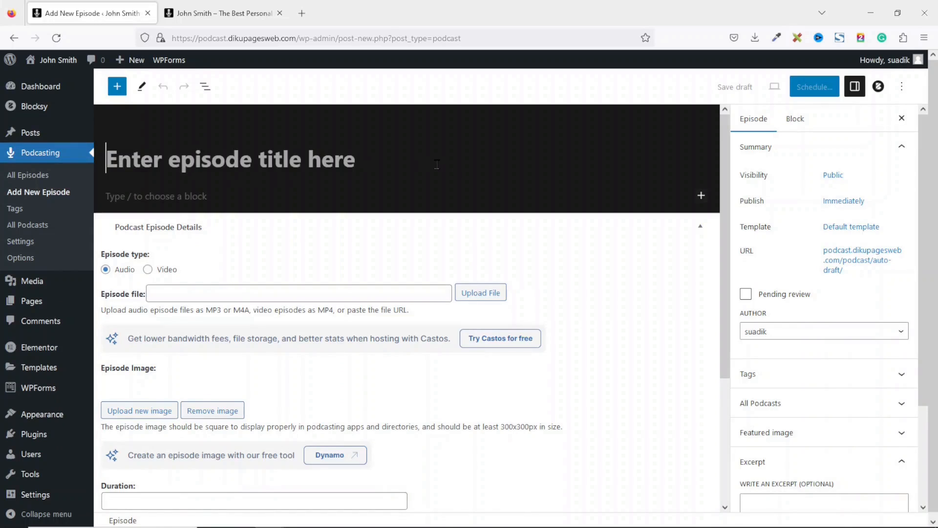
text(Investing f)
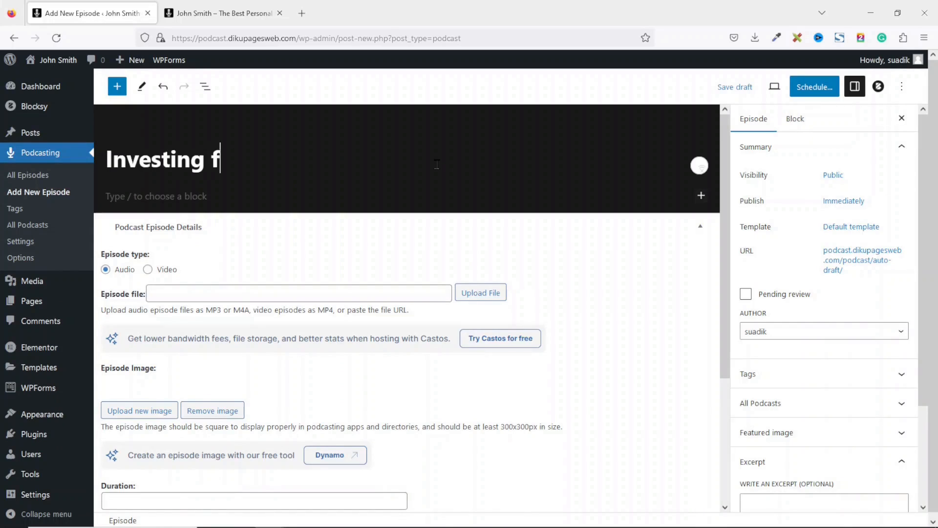
text(or Beginner)
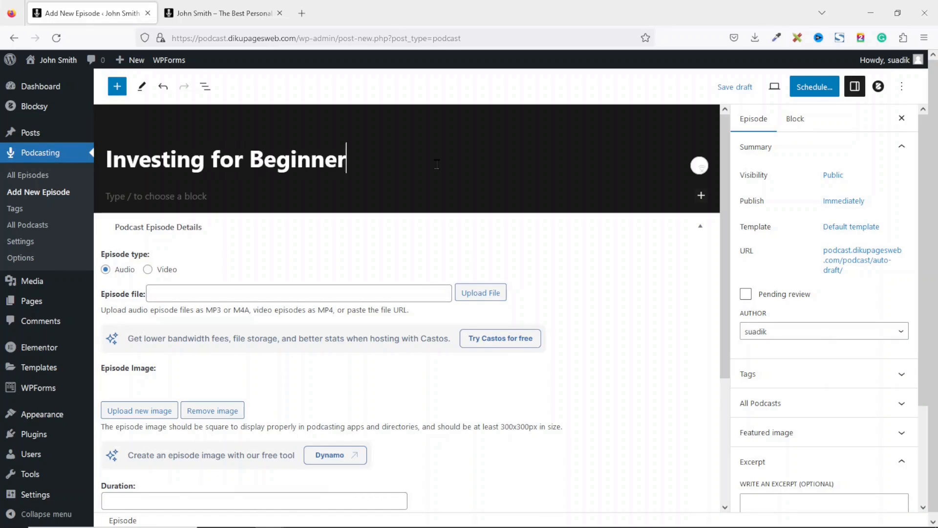
text(s: Secure )
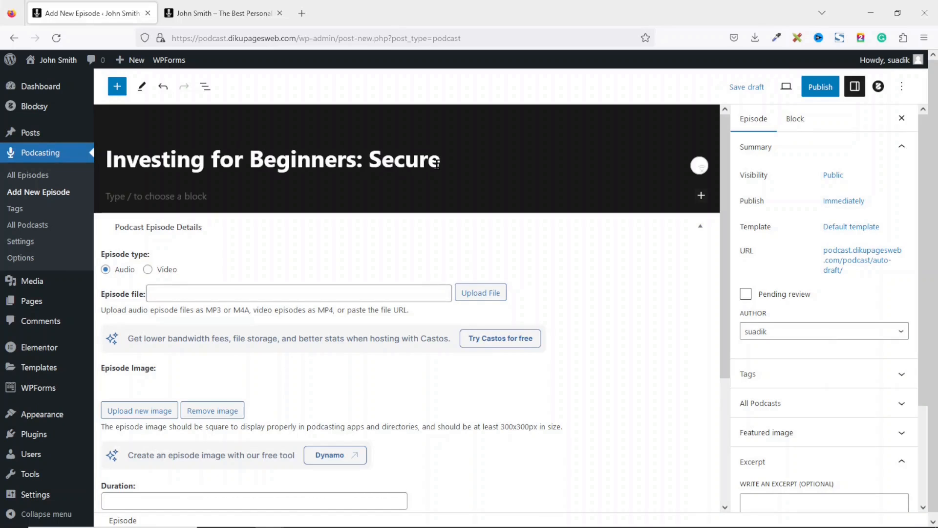
text(Your Finance)
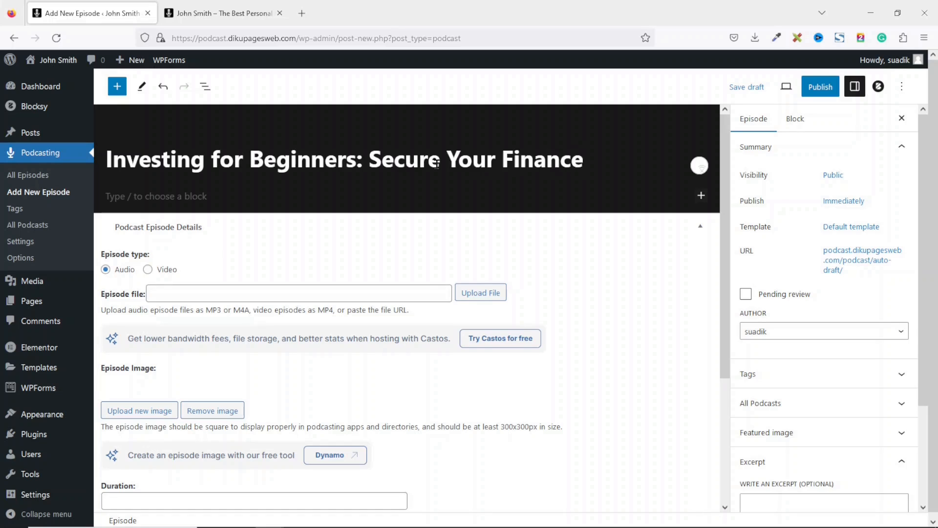
key(BackSpace)
text(ial Future)
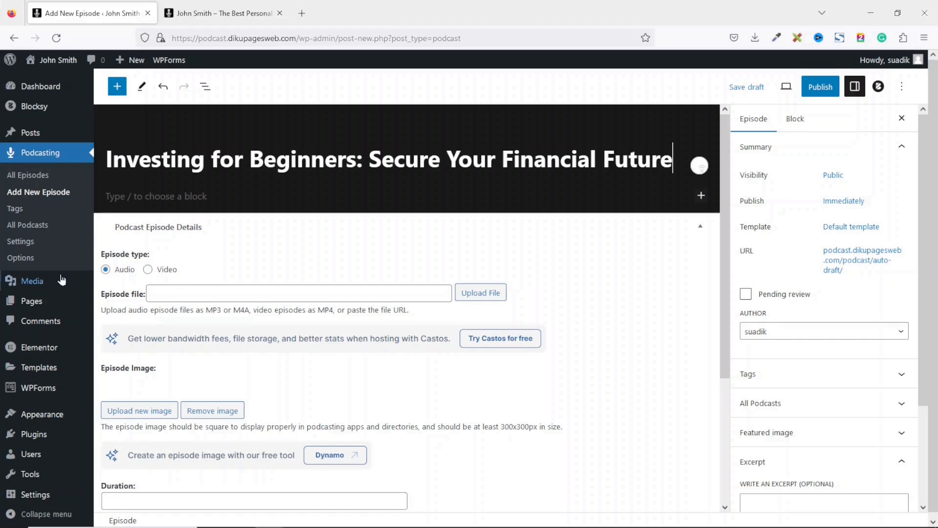
- Keep the episode type as audio and upload the investment-for-beginners mp3 as the episode file
click(109, 273)
click(479, 293)
click(54, 112)
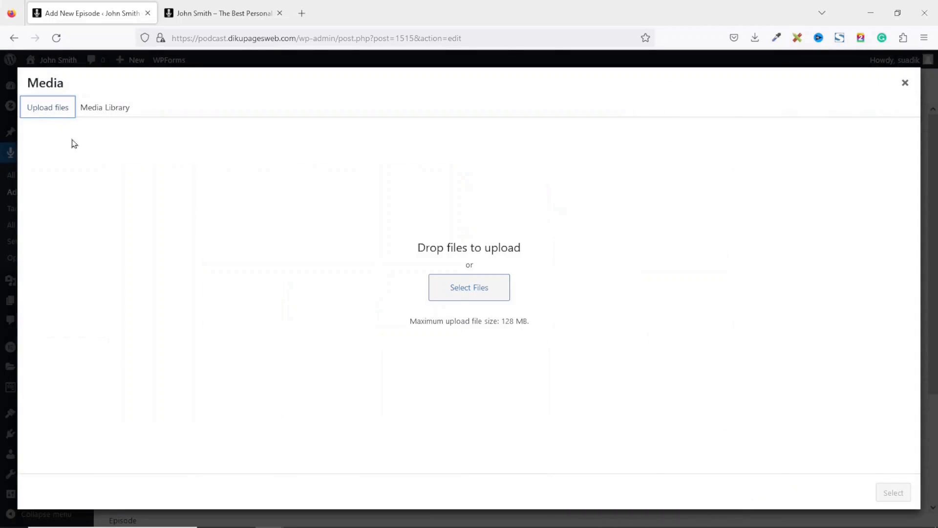
click(464, 290)
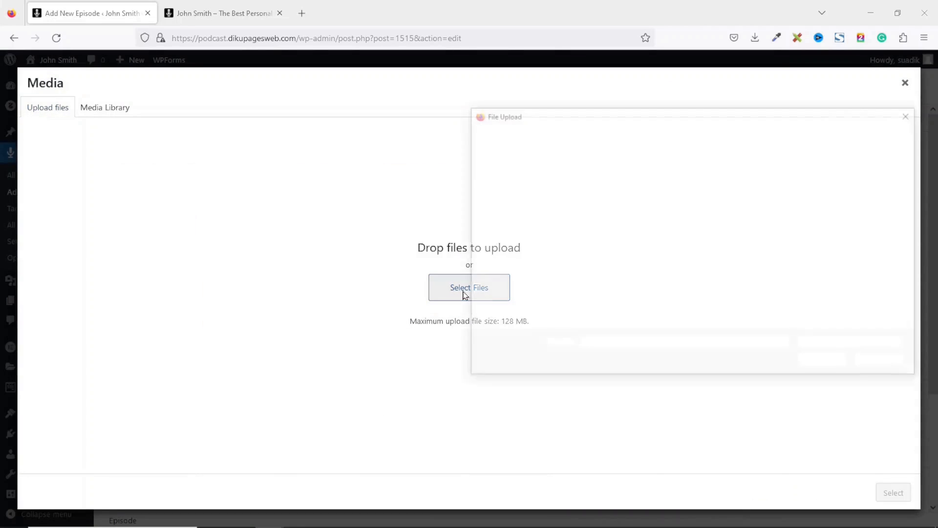
click(743, 272)
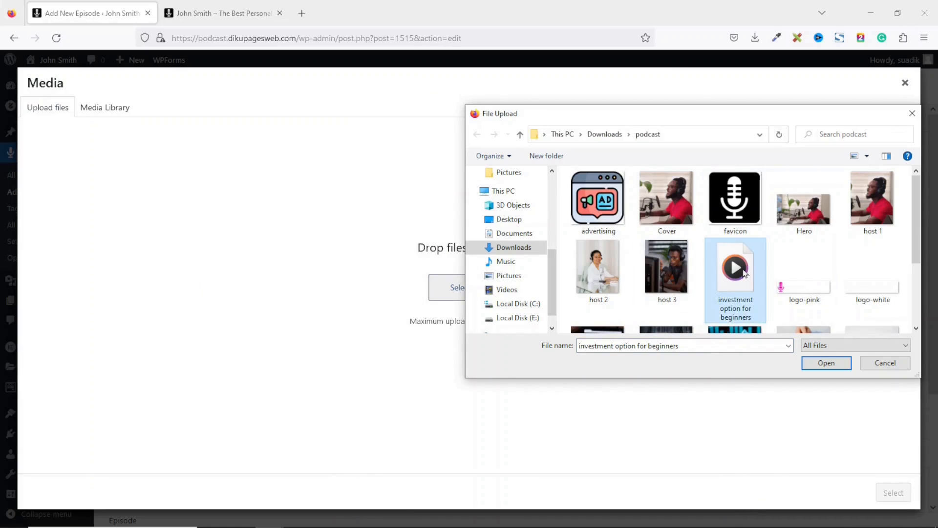
click(815, 364)
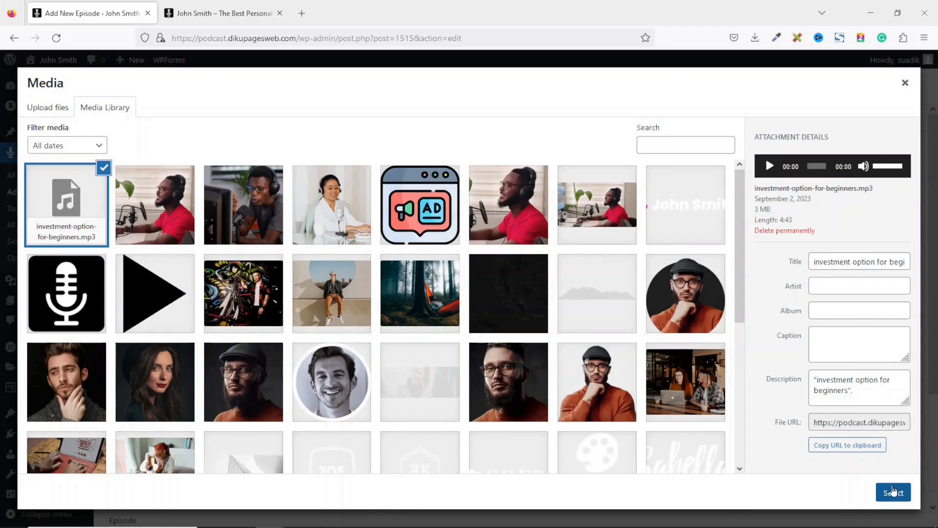
click(893, 491)
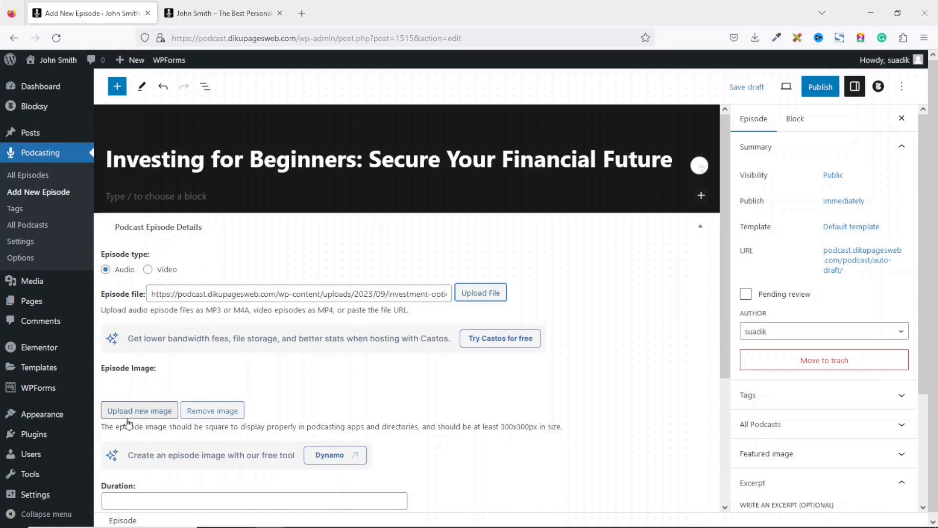
- Upload podcast-1.jpg and set it as the episode's 300x300 cover image
drag(502, 424, 549, 425)
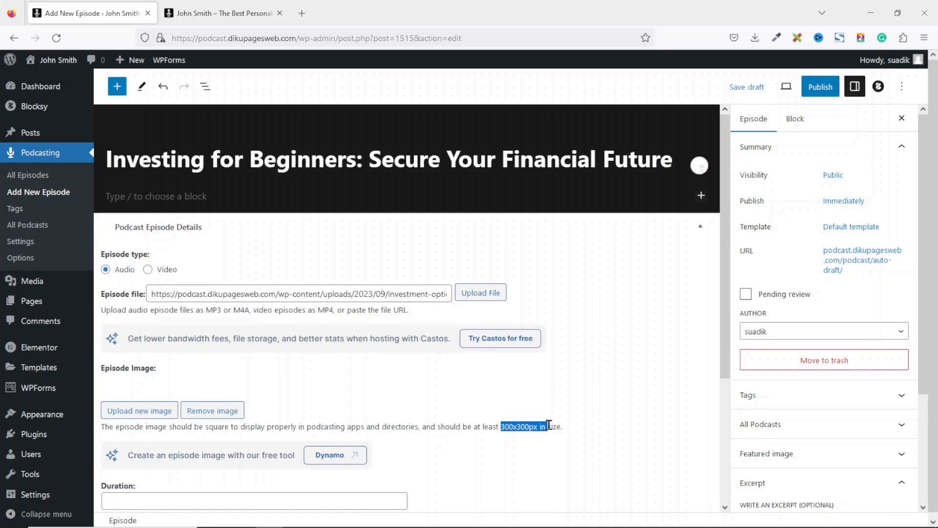
click(142, 411)
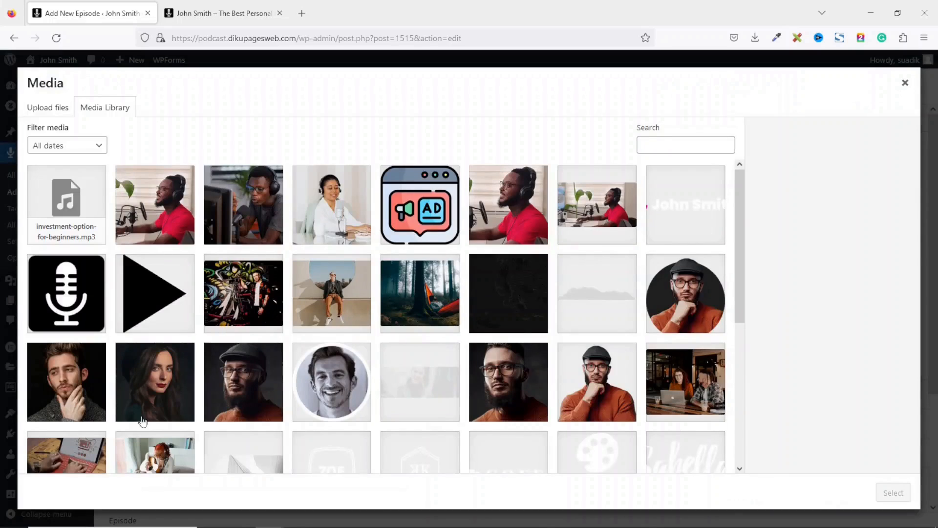
click(64, 109)
click(479, 285)
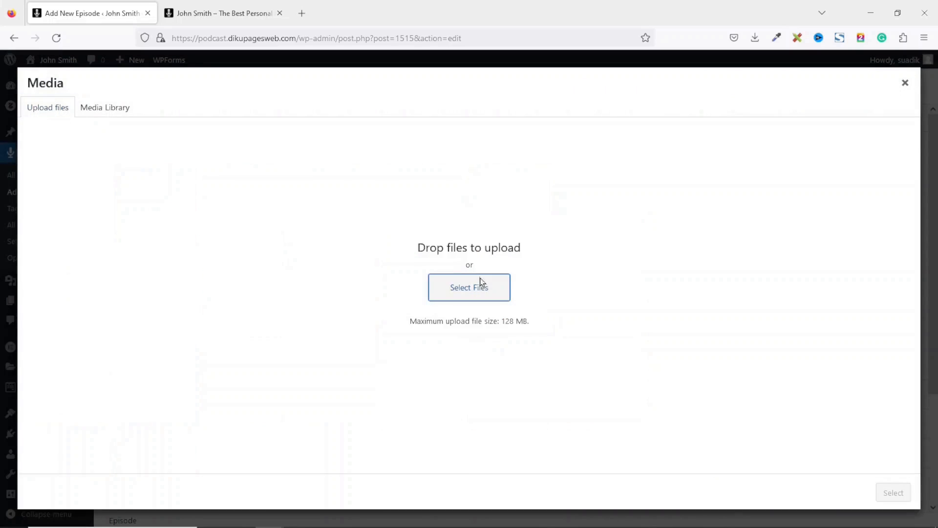
click(609, 225)
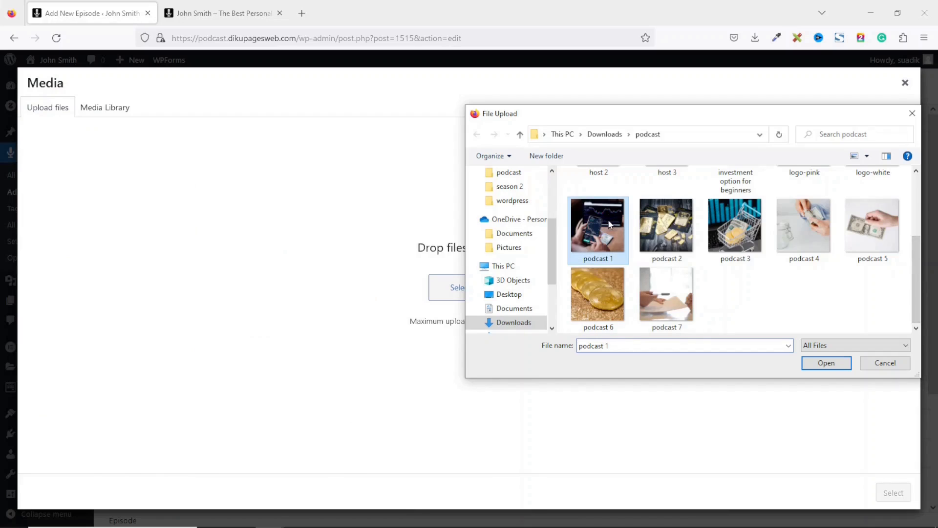
click(816, 366)
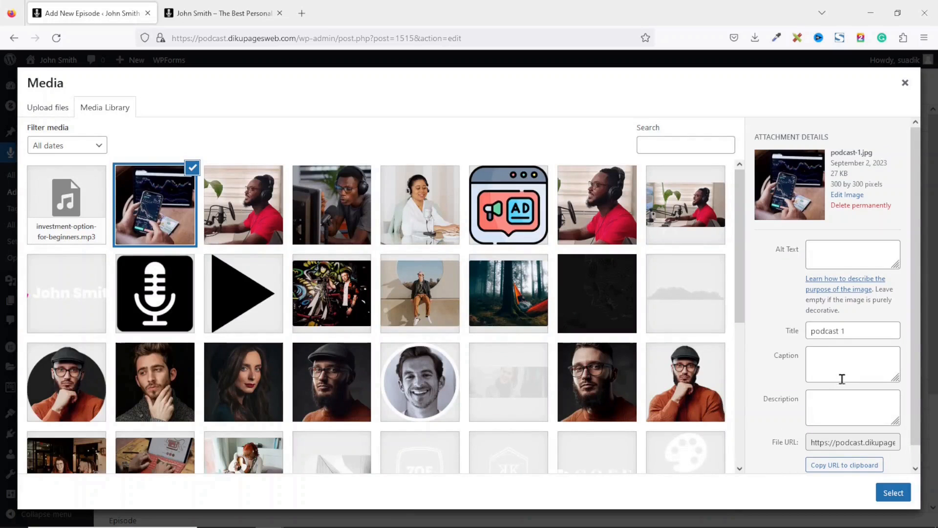
click(894, 492)
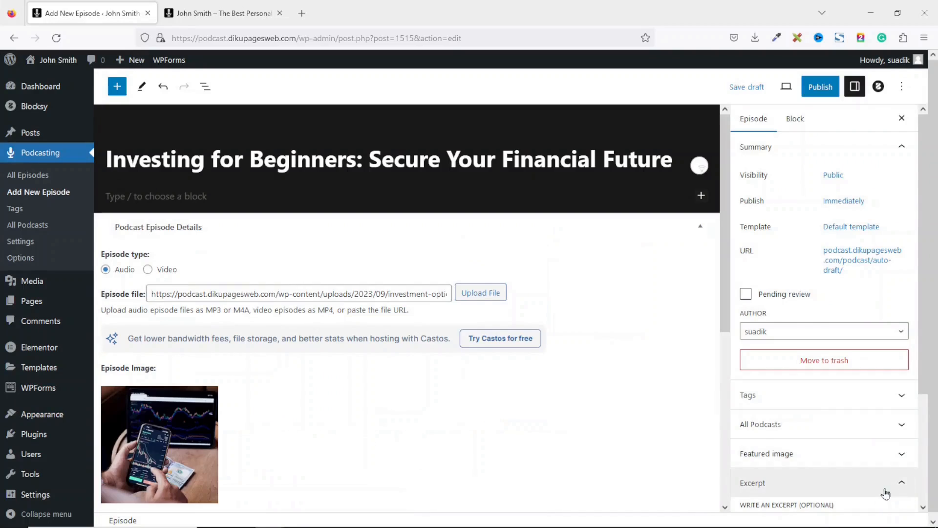
- Enter duration 42:40, file size 3.5MB and recording date 1 September 2023
drag(731, 211, 722, 375)
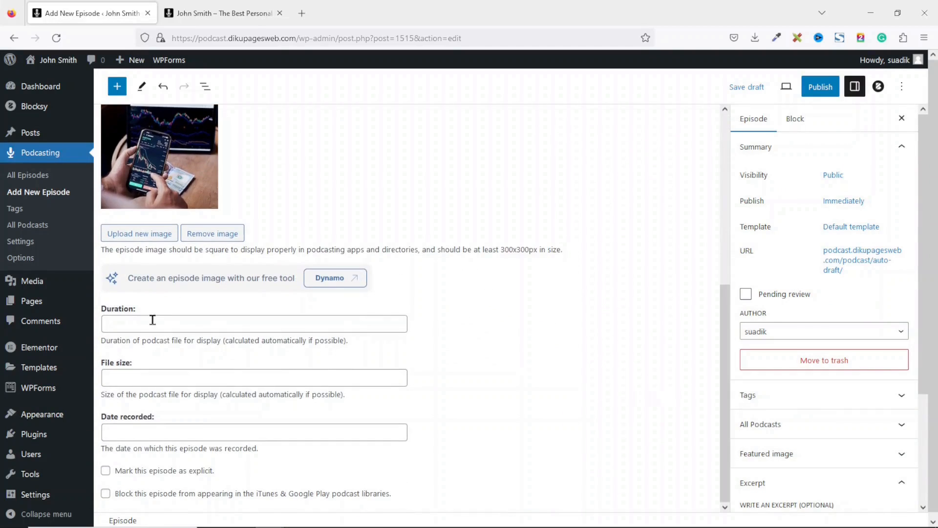
click(140, 324)
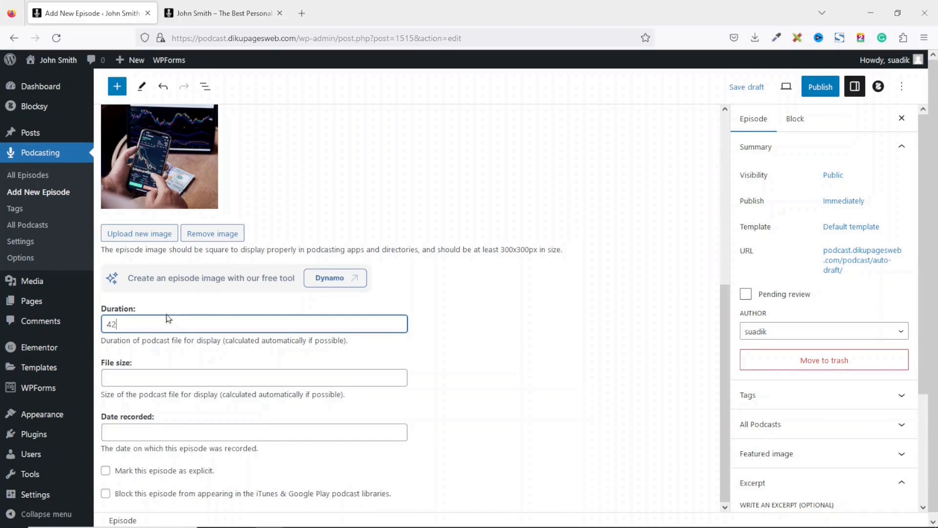
text(42:40)
click(153, 379)
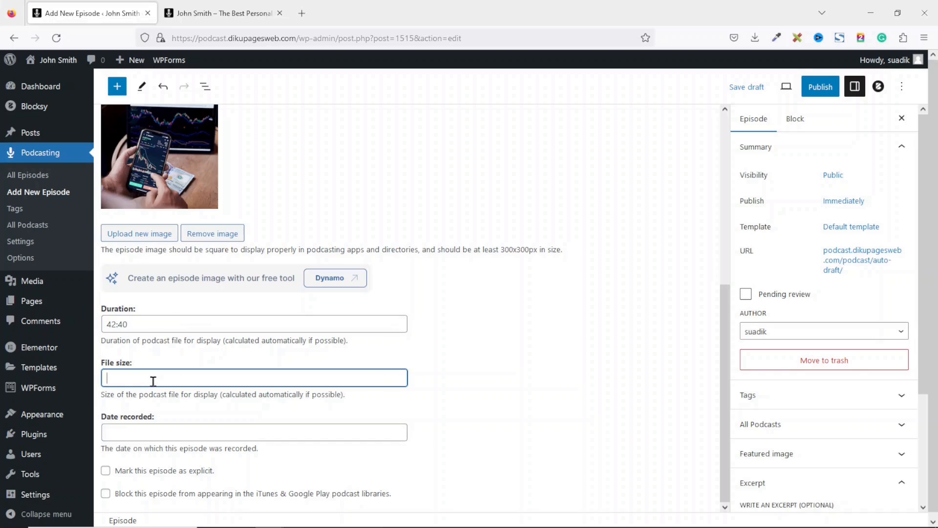
text(3.5MB)
click(149, 431)
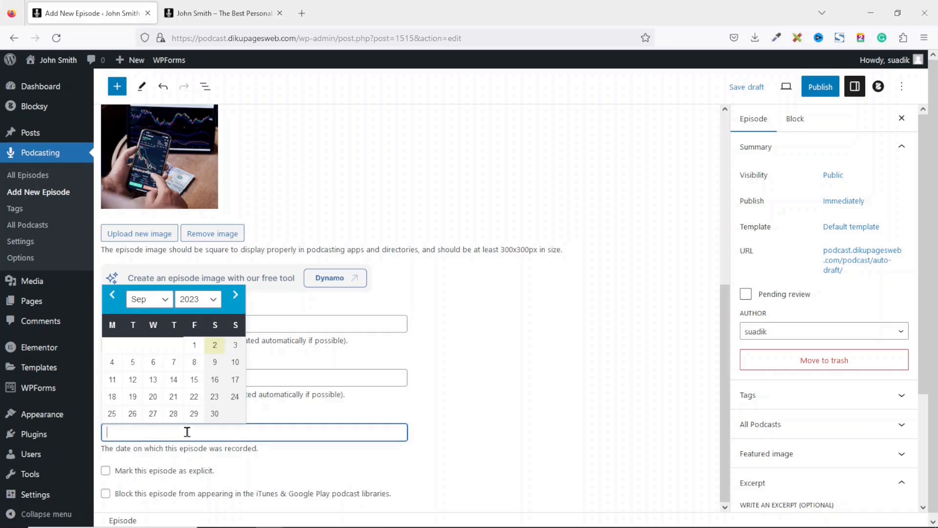
click(194, 344)
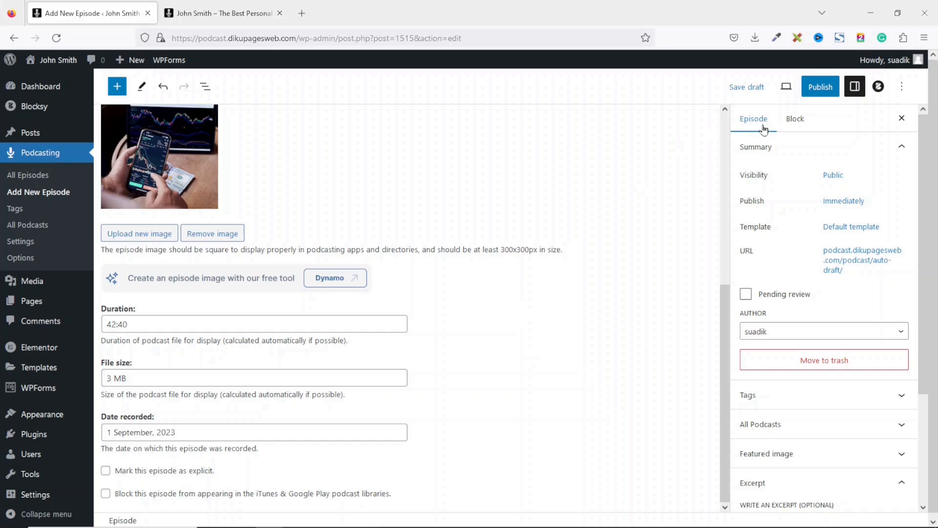
- Add the tags Investing and Money Management to the episode
click(802, 397)
click(808, 436)
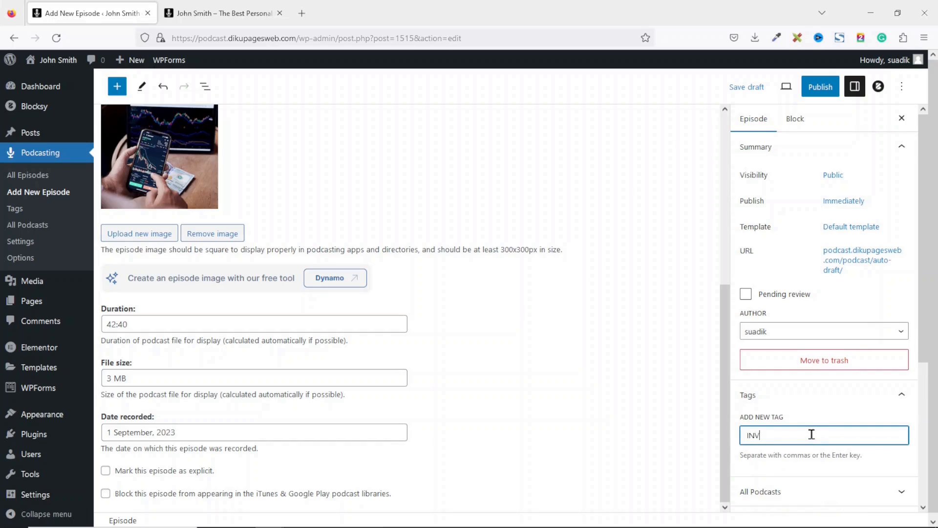
text(Investing)
key(Return)
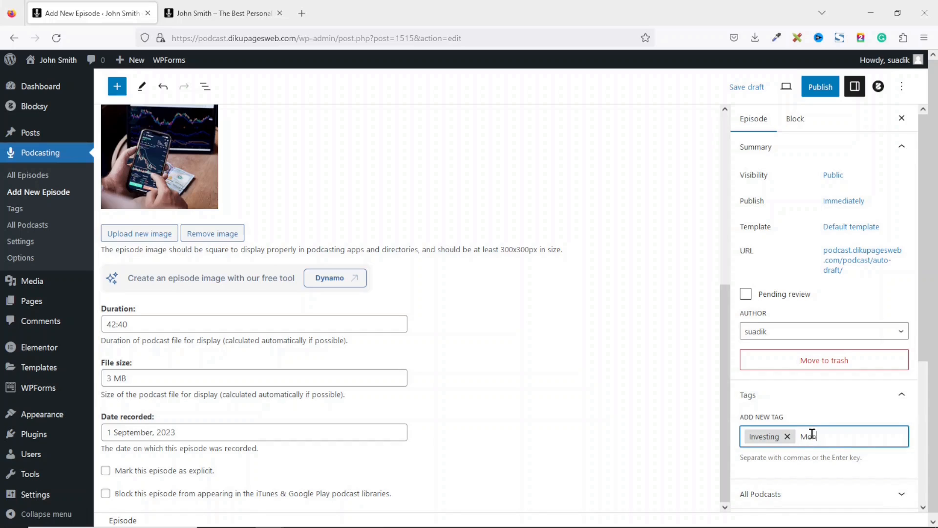
text(Money Mange)
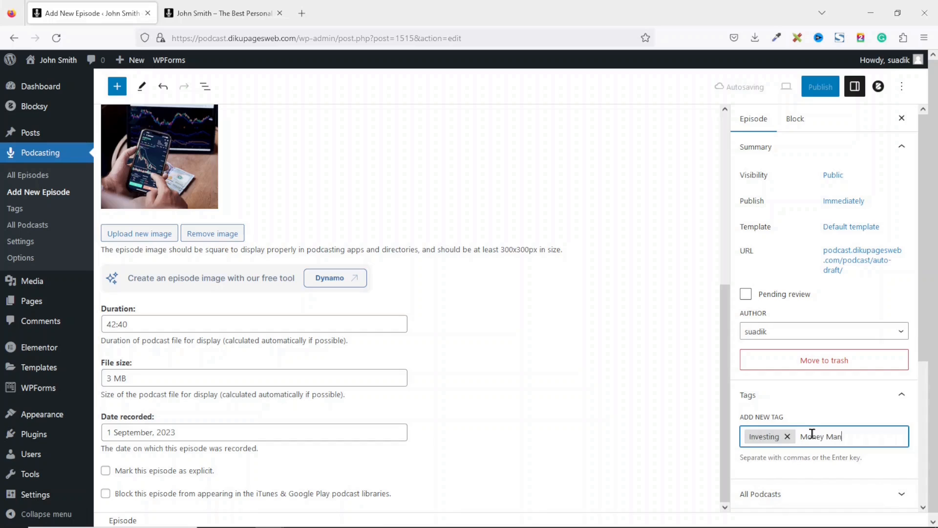
key(BackSpace)
key(BackSpace)
key(BackSpace)
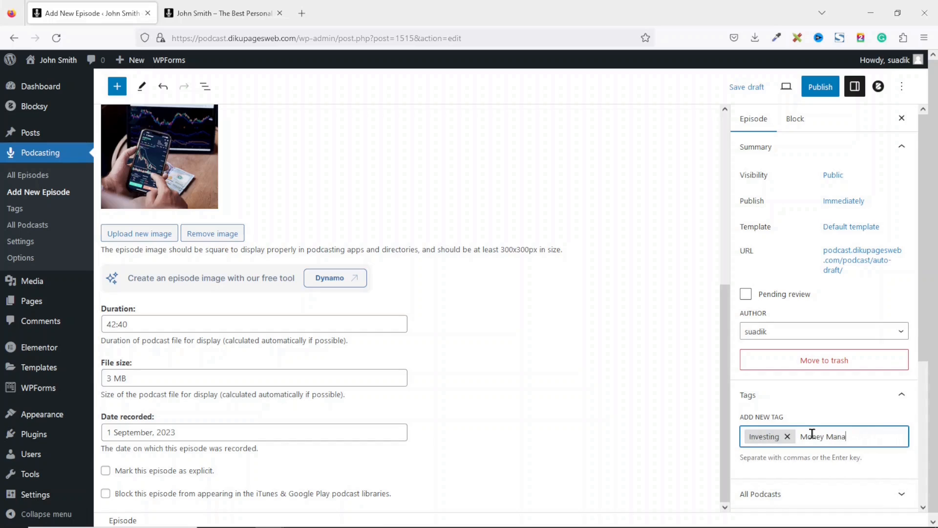
key(ctrl+a)
key(BackSpace)
- Create a new podcast named Investing and assign the episode to it
scroll(925, 313, down, 4)
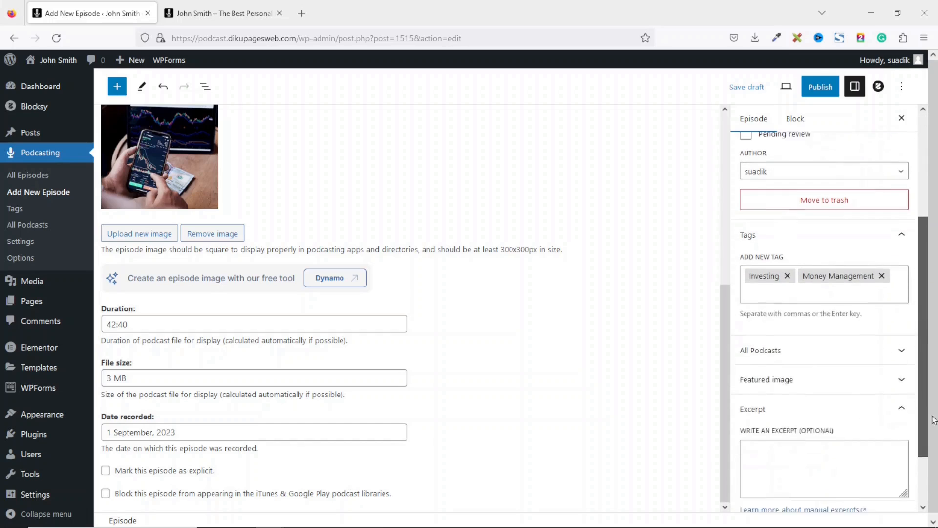
click(836, 313)
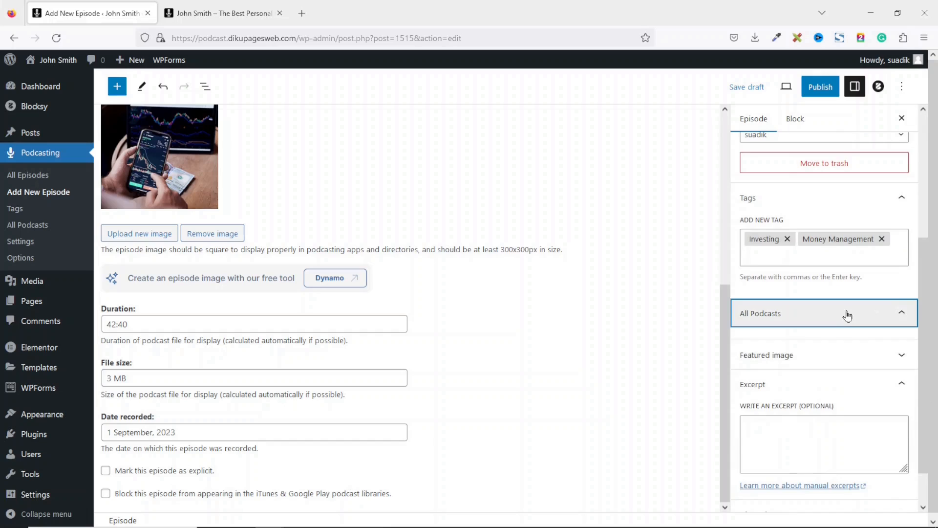
click(761, 346)
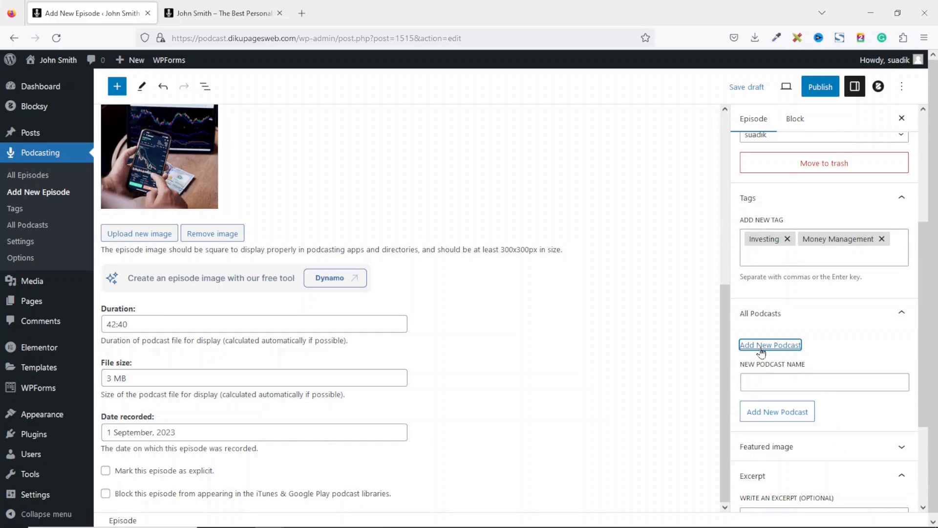
click(819, 384)
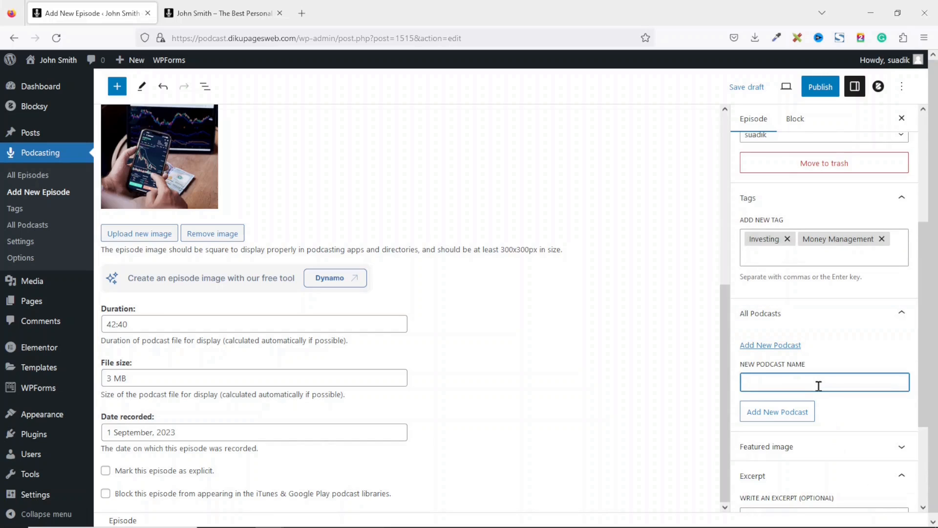
text(Invesing)
key(BackSpace)
key(BackSpace)
key(BackSpace)
text(ting)
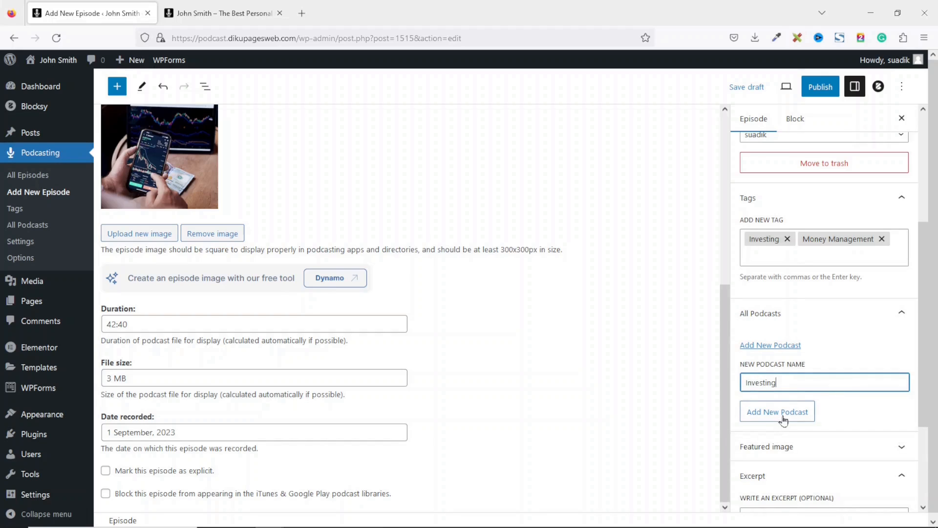
click(782, 414)
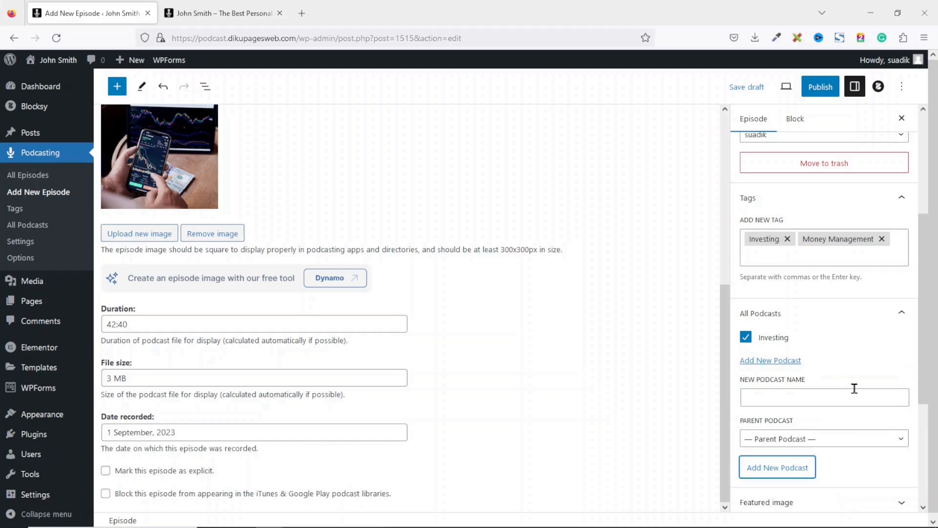
- Expand the featured image panel, click into the excerpt box, and scroll back to the title
scroll(870, 362, down, 3)
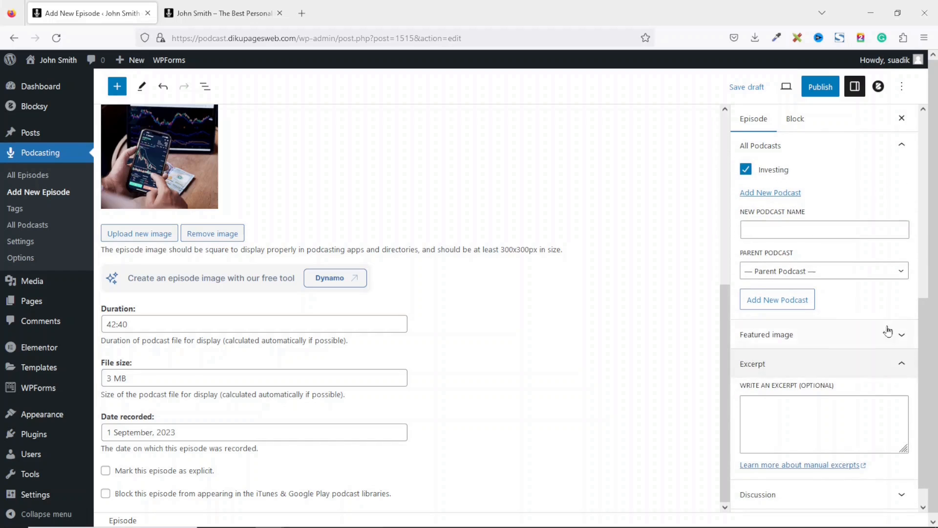
click(888, 332)
scroll(933, 407, down, 2)
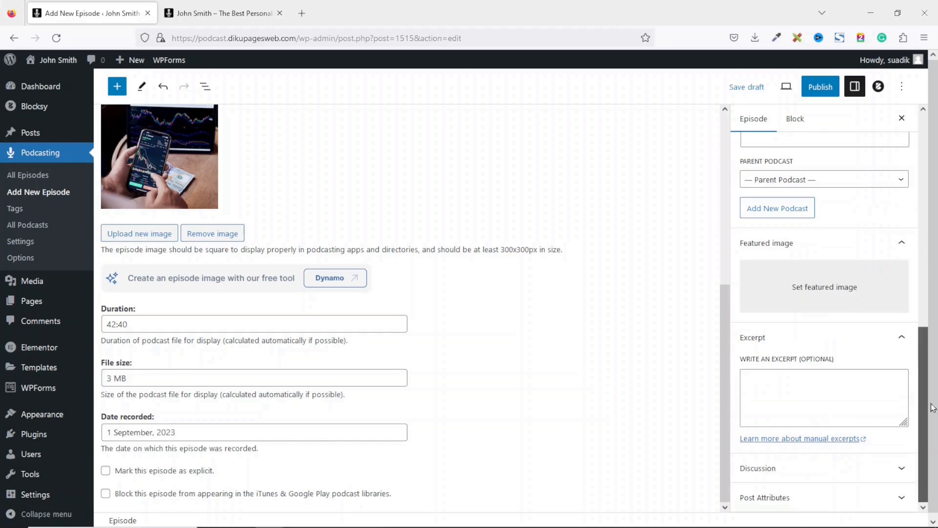
click(817, 397)
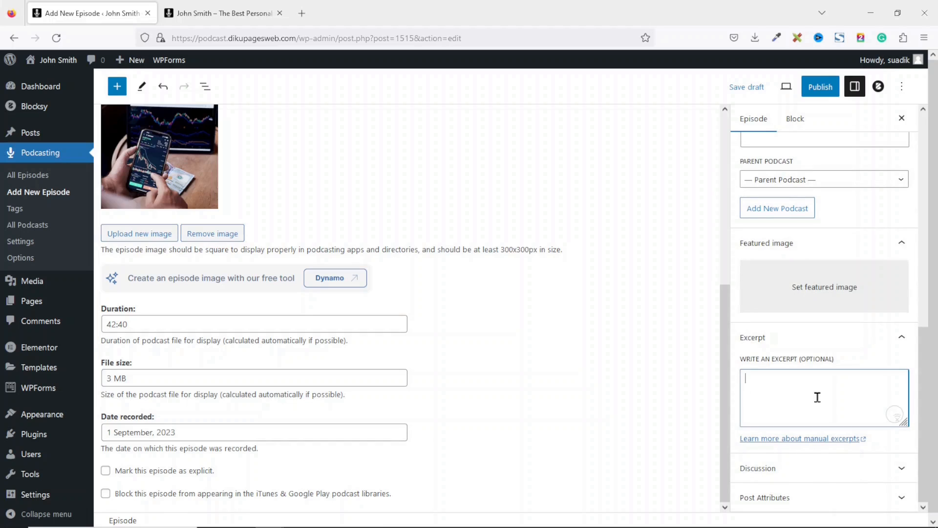
scroll(422, 189, up, 5)
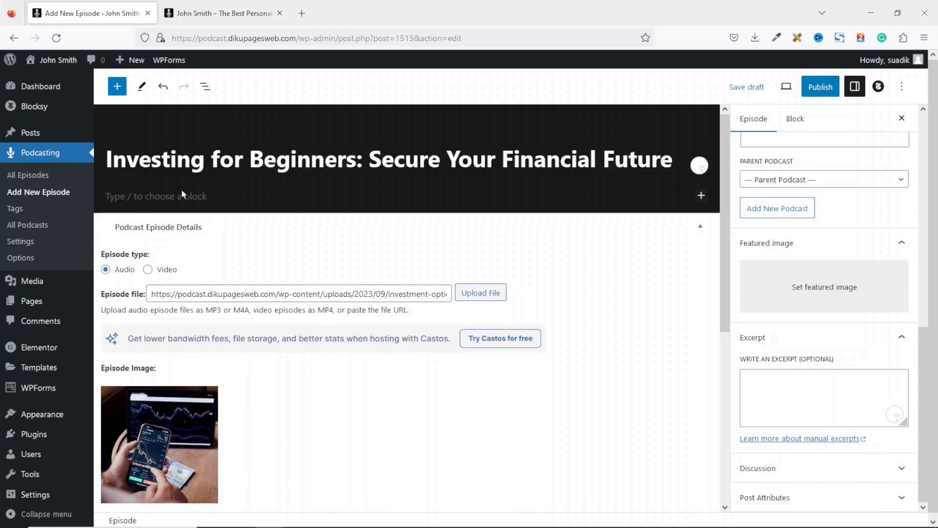
- Paste the two-paragraph description into the episode body and publish the episode
click(152, 195)
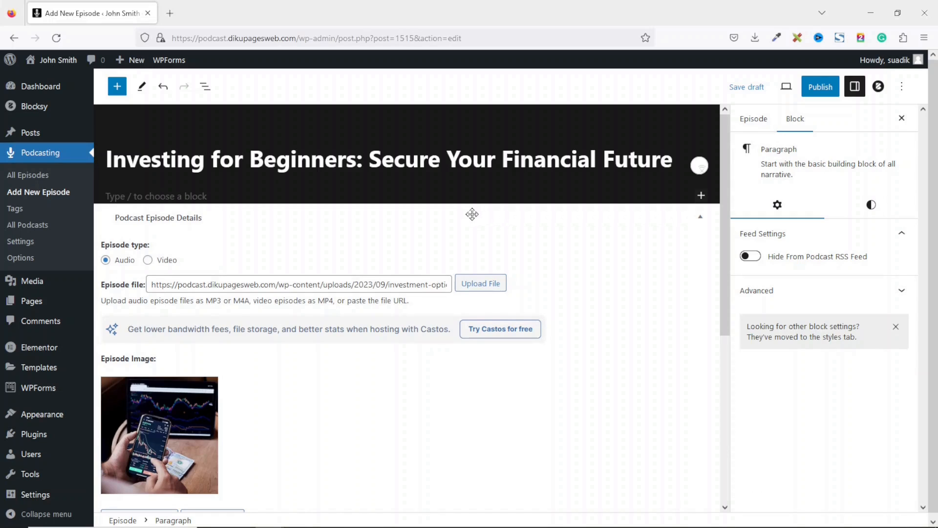
text(Investing is a powerful way to grow your wealth over time. Whether you're a seasoned financial guru or just starting to dip your toes into the world of investing, understanding the basics is essential. In this guide, we'll walk you through the fundamentals of investing, from defining what investing is to exploring various investment options, and even touching on strategies for success.)
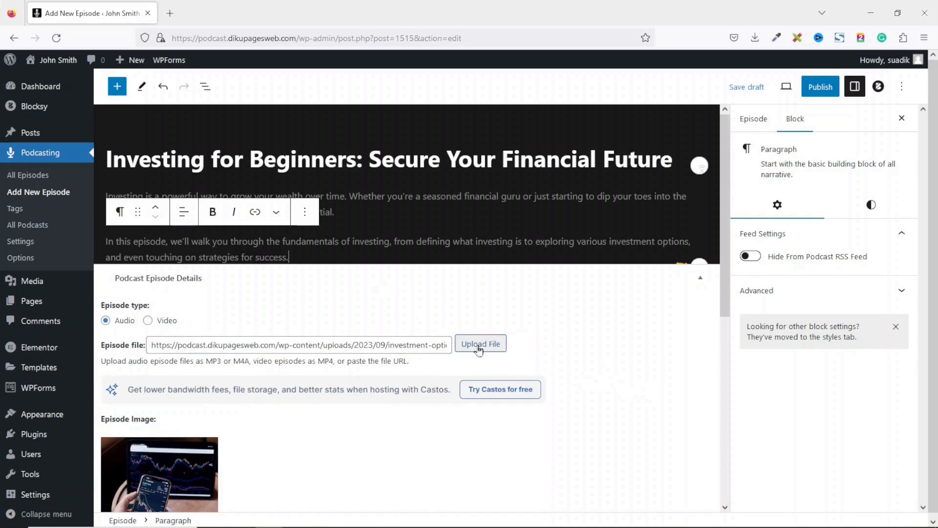
click(818, 93)
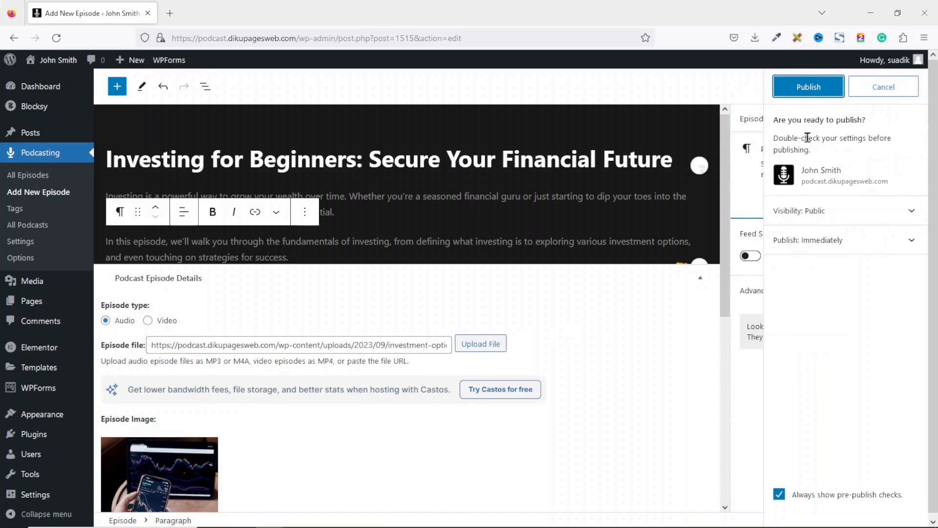
click(815, 93)
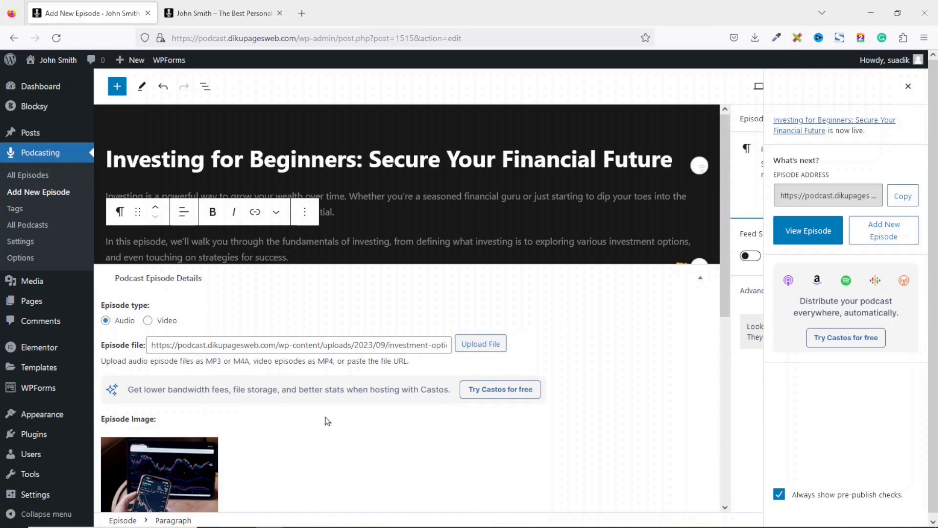
- Go to All Episodes, briefly view the podcasts list in a new tab, then close it
click(35, 184)
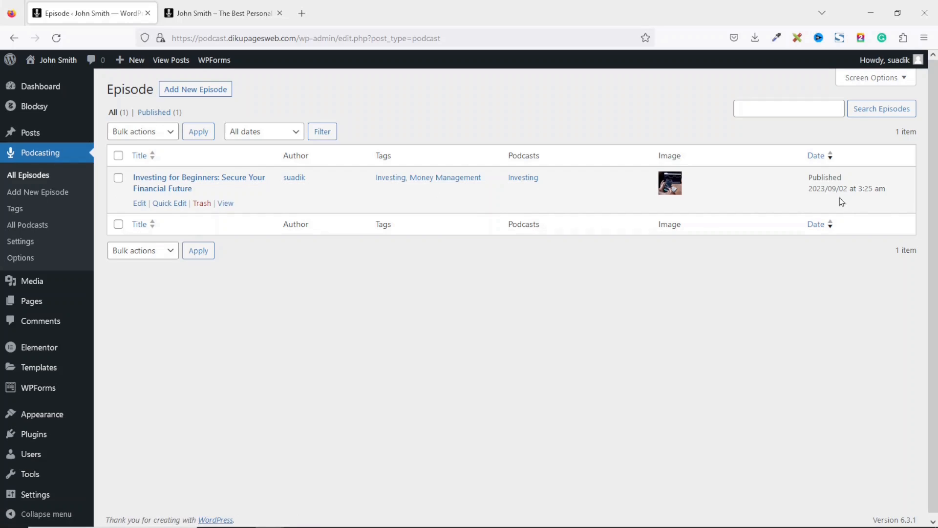
right_click(26, 230)
click(69, 238)
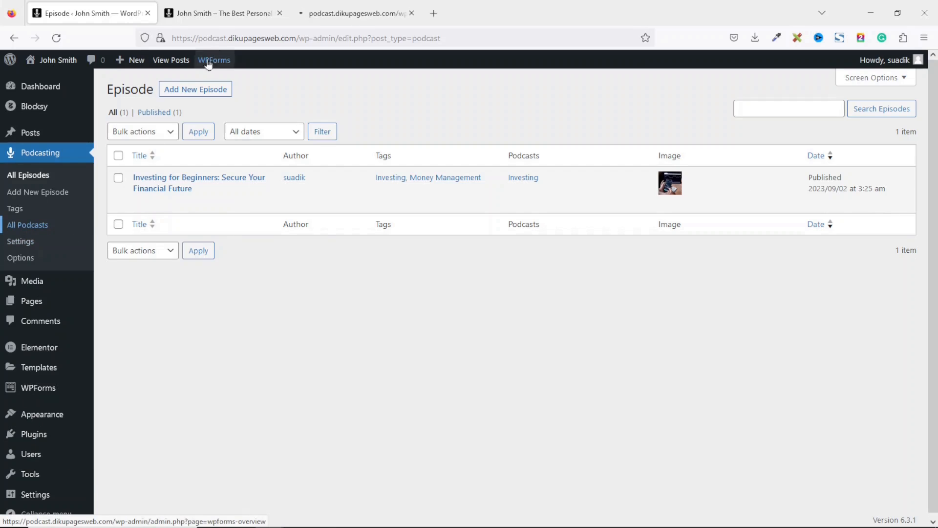
click(326, 20)
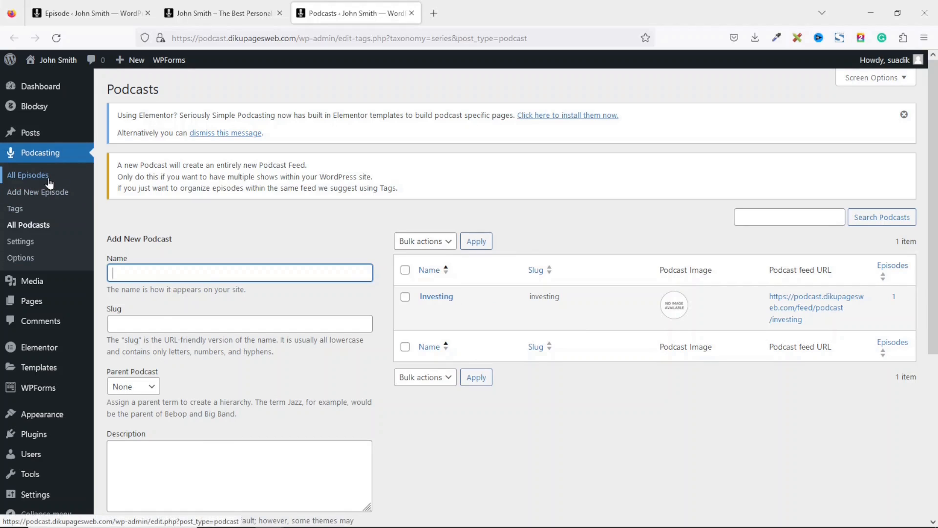
click(411, 13)
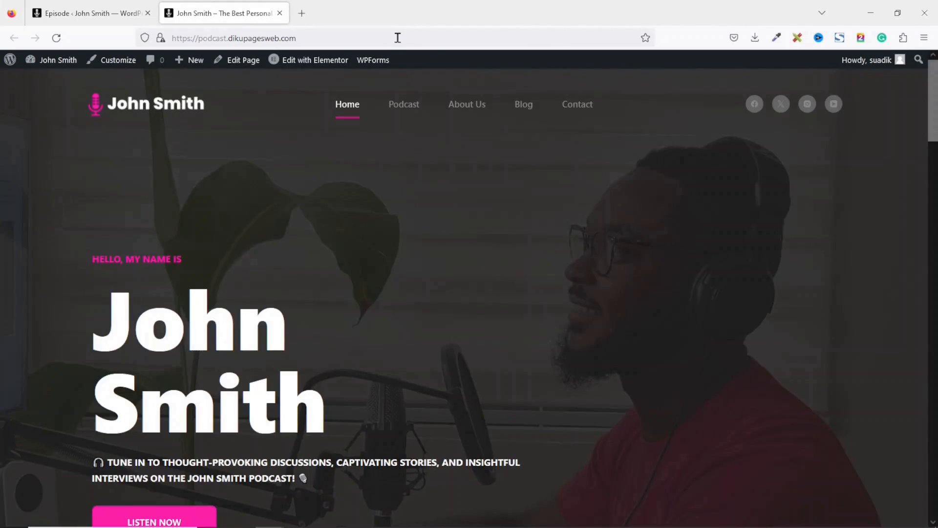
click(92, 17)
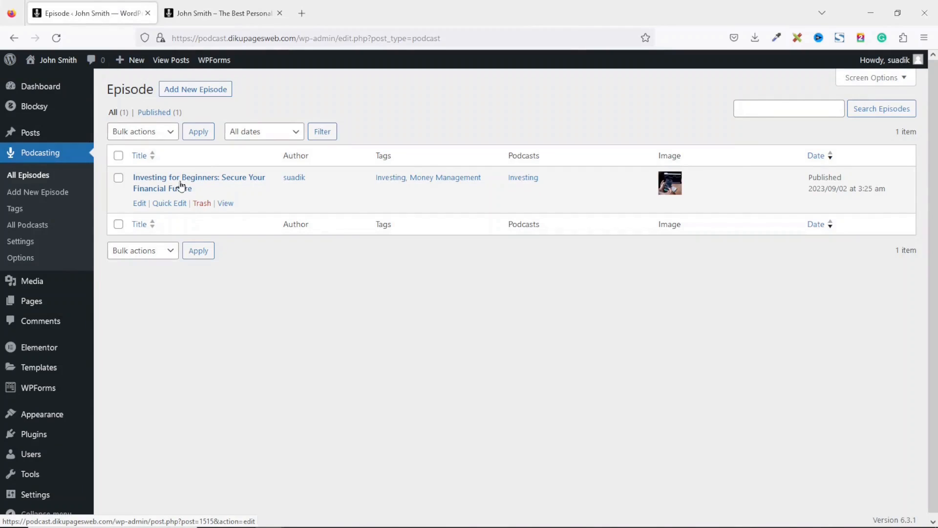
- Open the Investing for Beginners episode's public page in a new tab
right_click(227, 203)
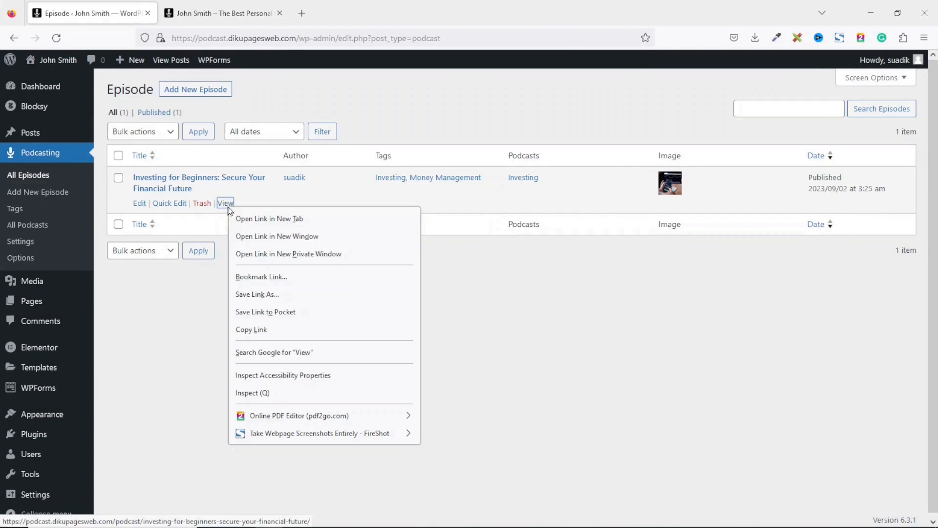
click(277, 220)
click(215, 16)
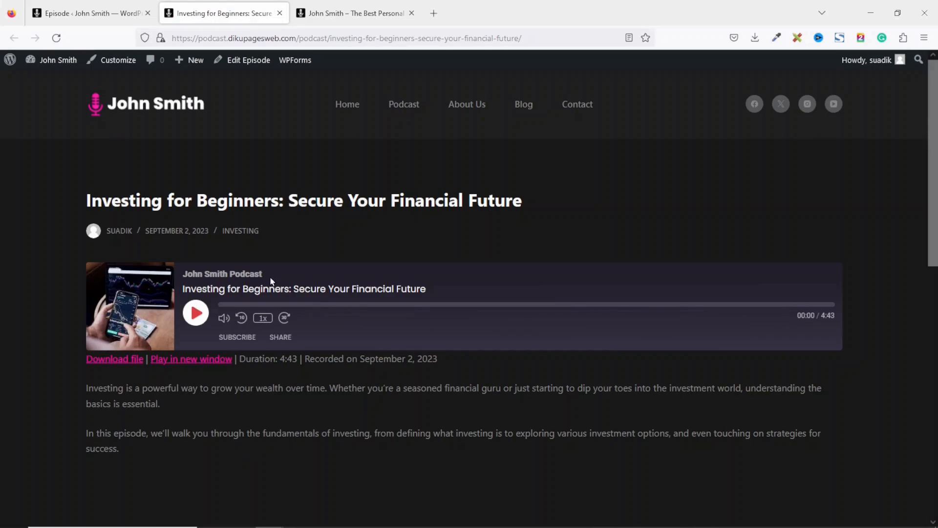
- Review the live episode's podcast name, 4:43 duration, recording date, description and comment box
drag(271, 272, 466, 307)
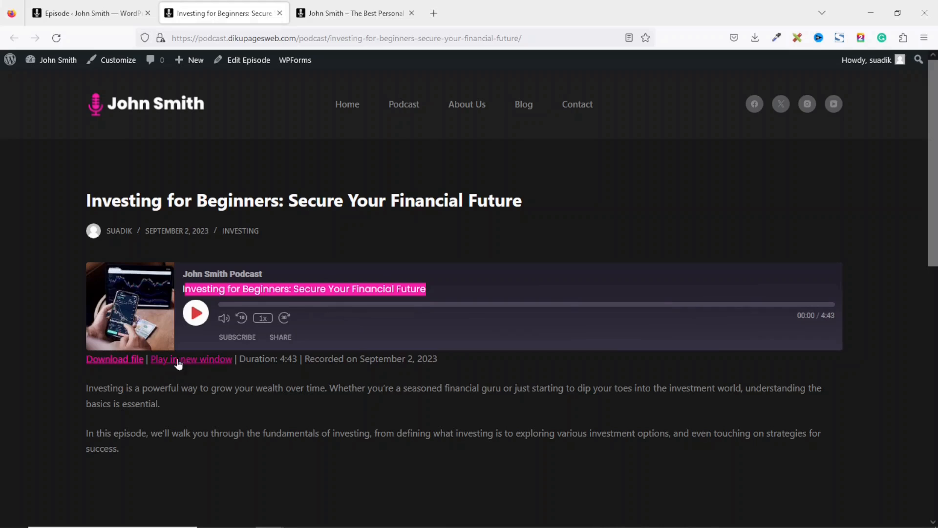
drag(240, 360, 559, 358)
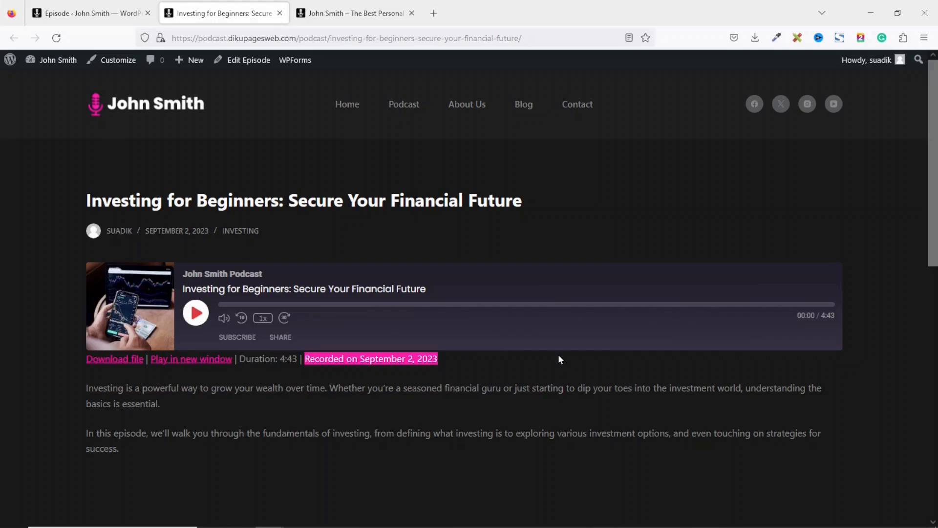
drag(87, 387, 195, 472)
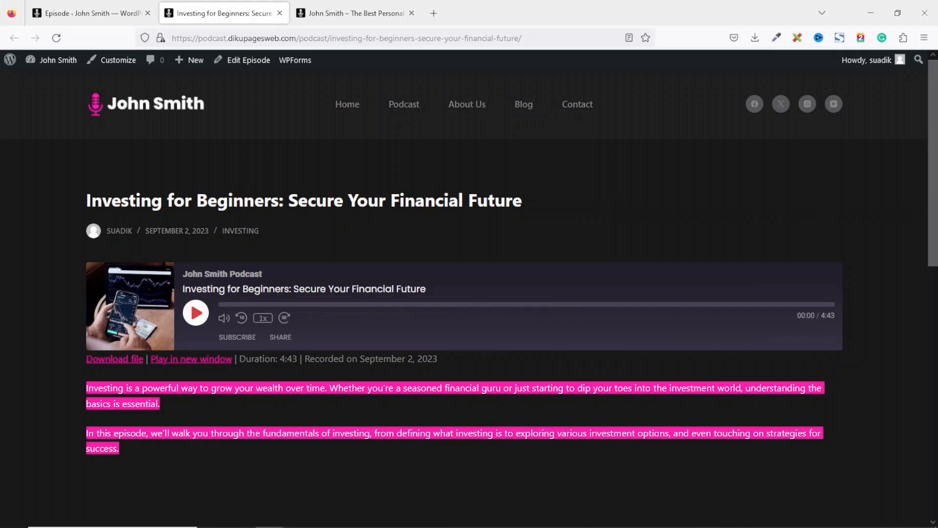
drag(934, 129, 916, 272)
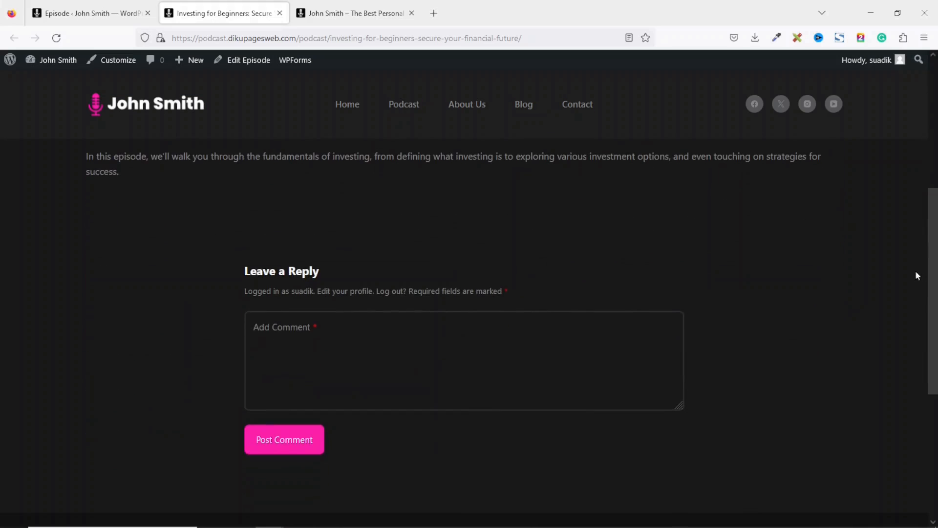
click(357, 351)
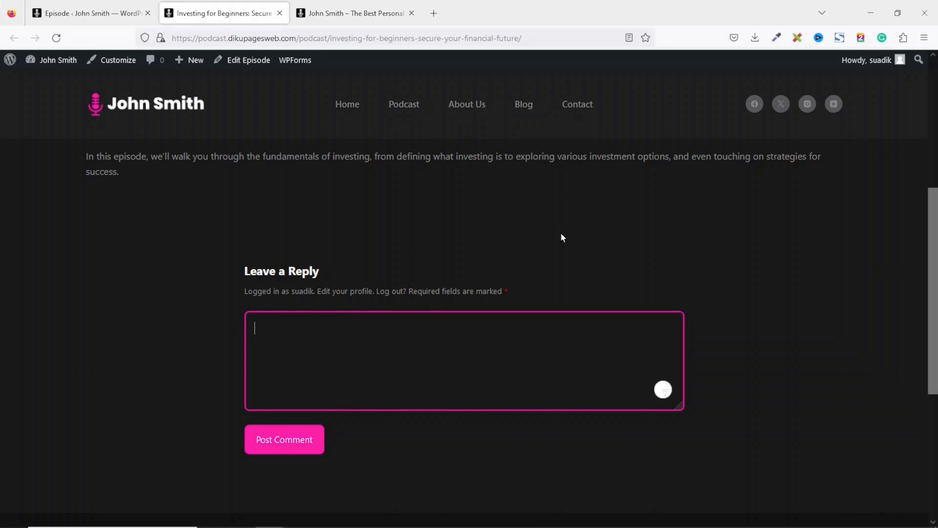
- Visit the Archives Episode page, then return to the admin episode list
click(403, 109)
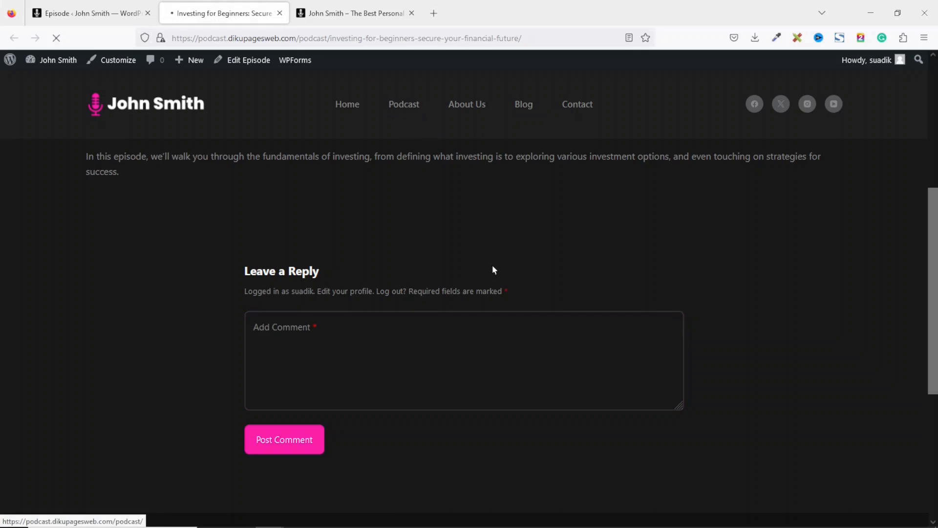
drag(81, 201, 287, 215)
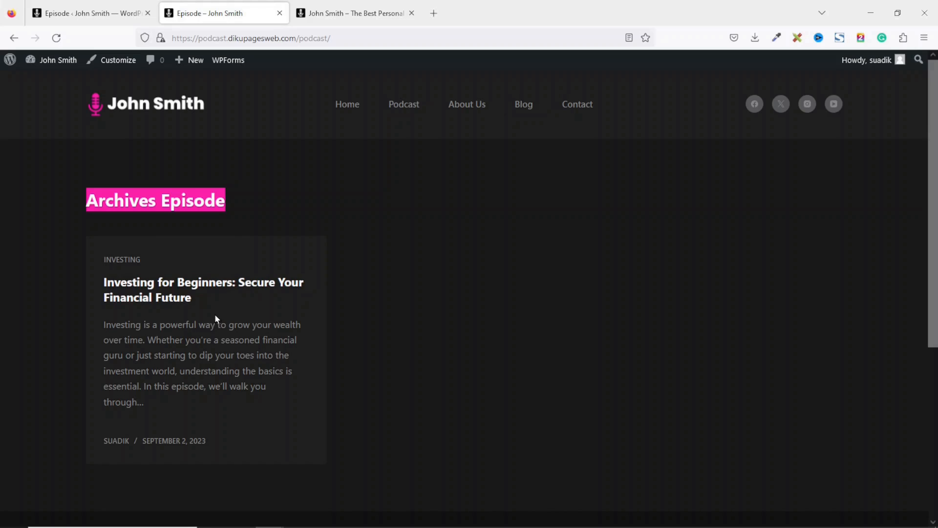
click(81, 17)
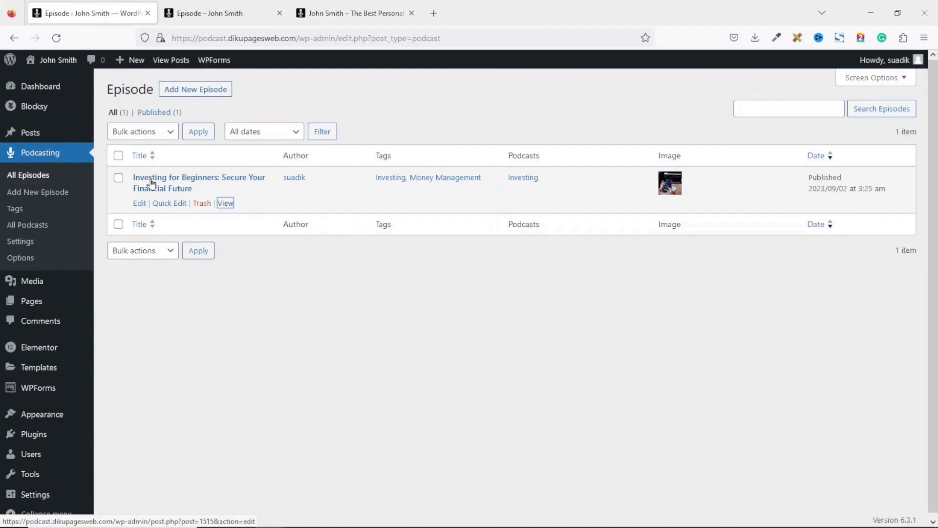
- Set the phone-and-chart photo as the episode's featured image, update it, and reload the archive
click(141, 208)
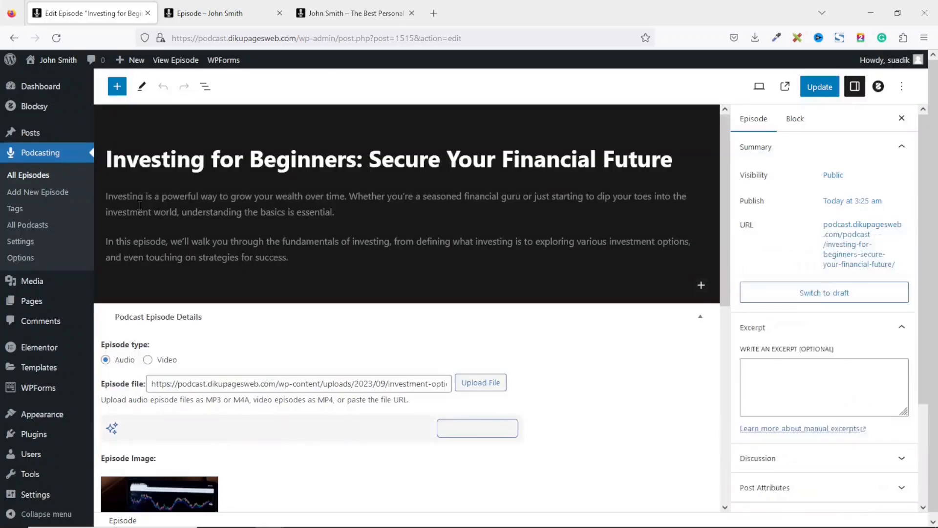
click(228, 14)
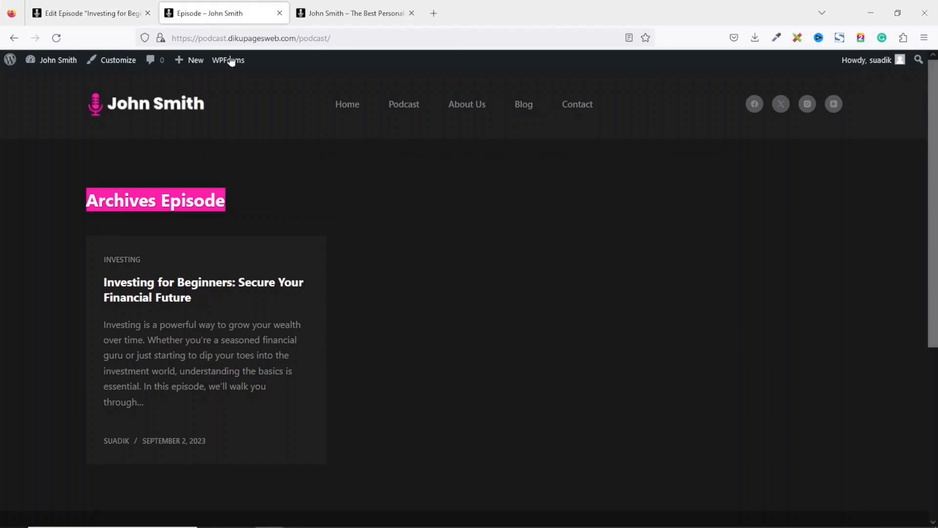
click(112, 14)
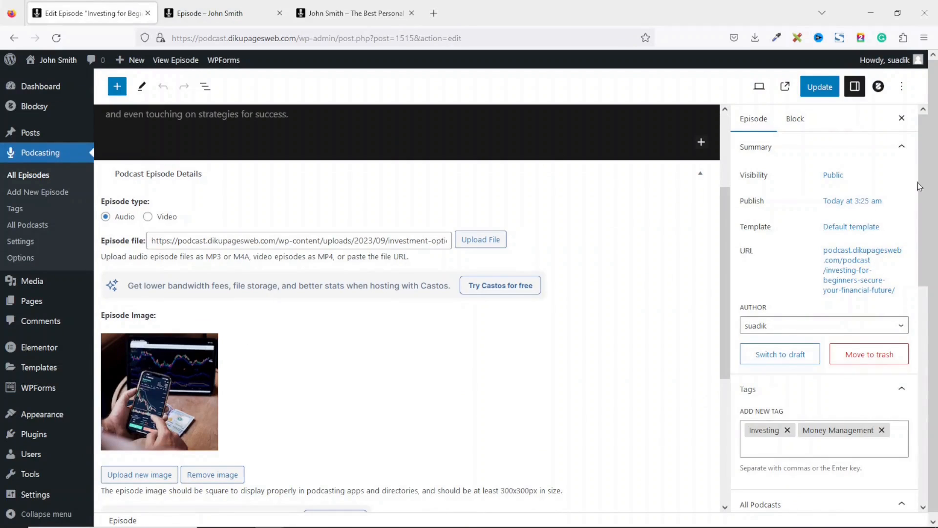
drag(920, 187, 928, 367)
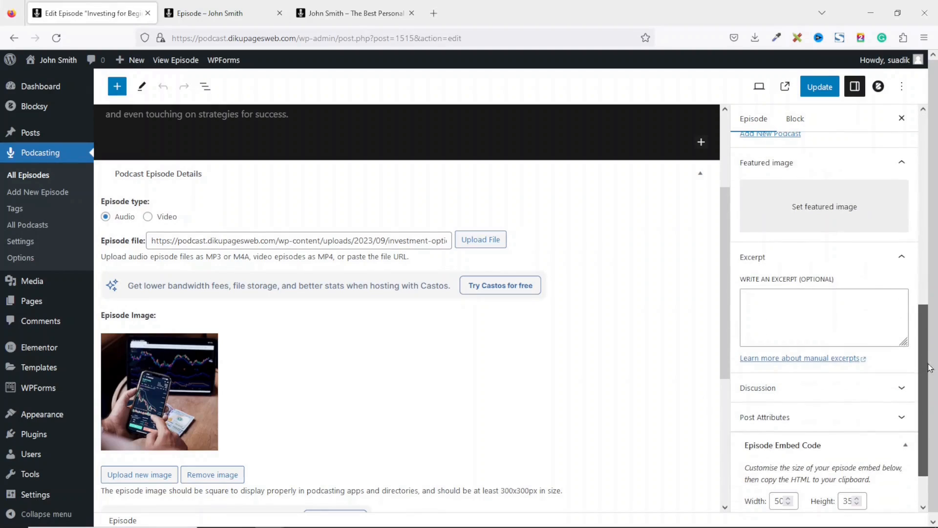
click(816, 214)
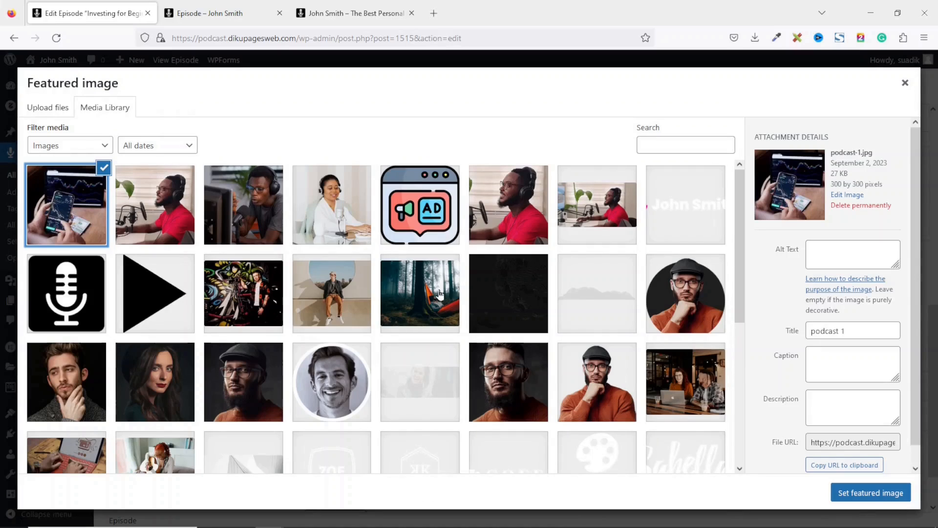
click(863, 491)
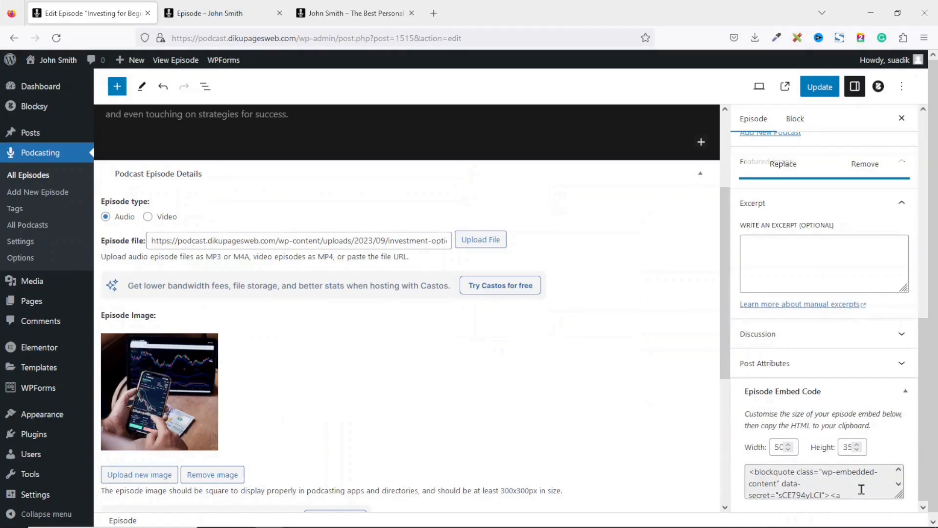
click(820, 96)
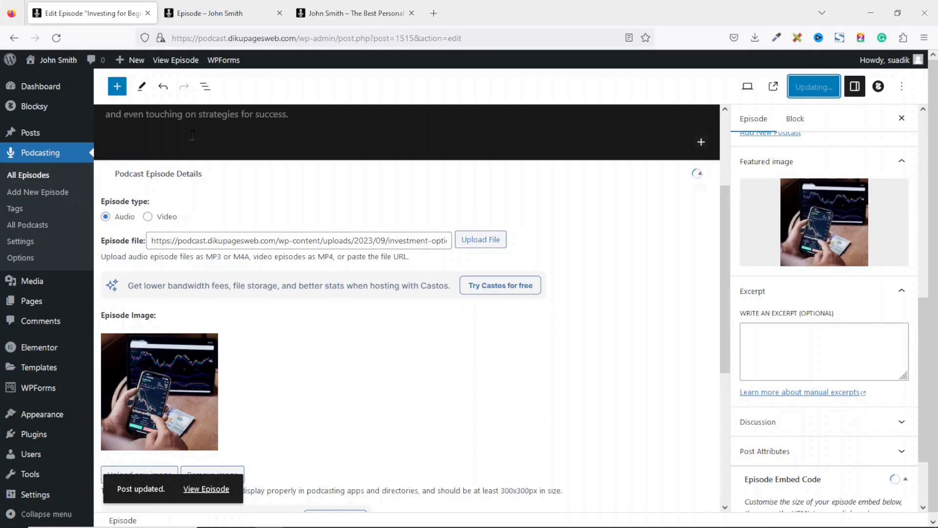
click(215, 13)
click(58, 39)
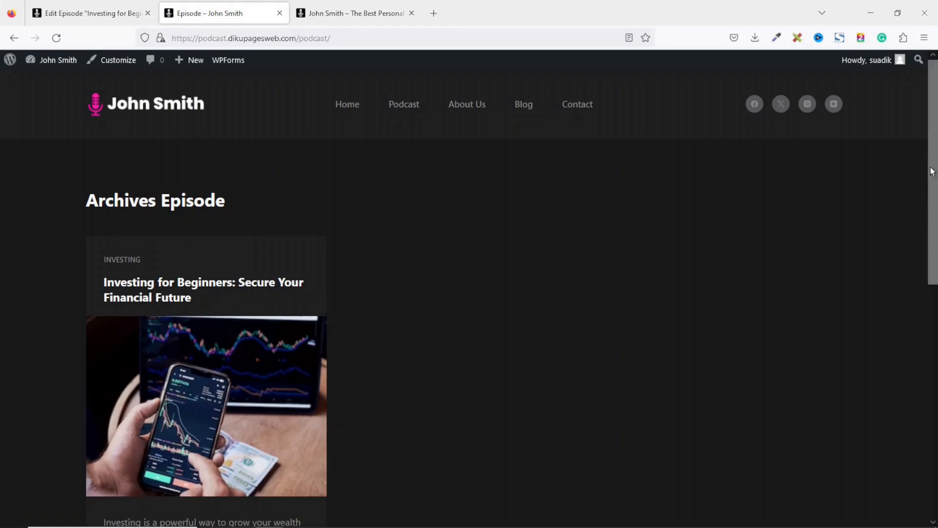
- Scroll the reloaded archive to see the Investing for Beginners card with its featured image
scroll(928, 174, down, 3)
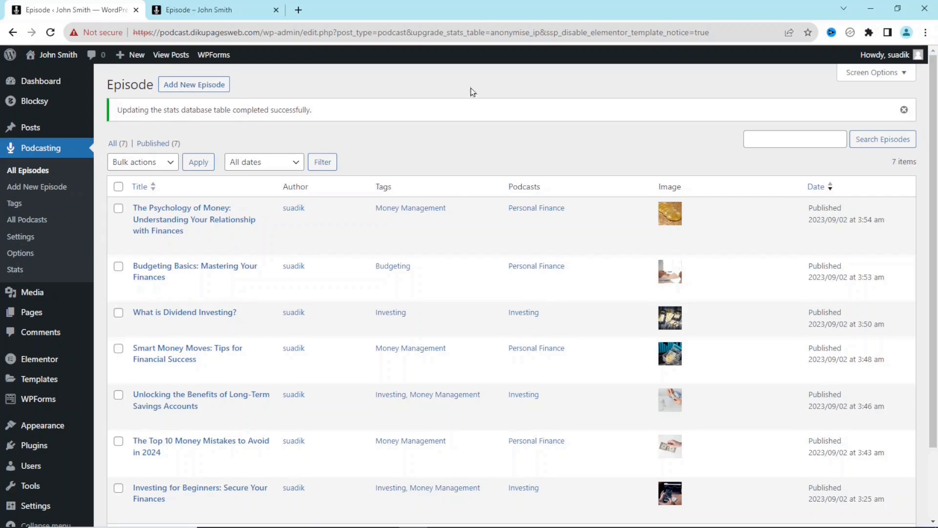
- Reload and scroll the episode archive, then go to the home page's empty Podcasts section
click(34, 222)
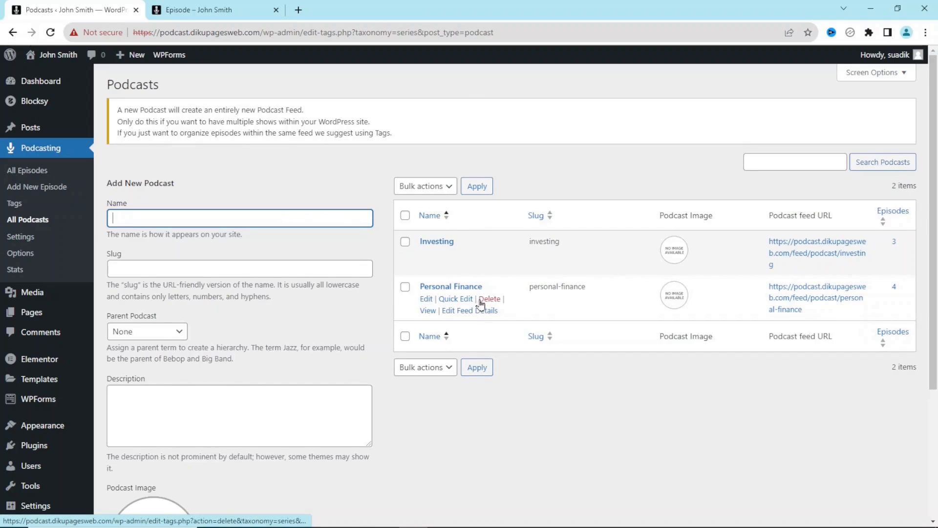
click(206, 11)
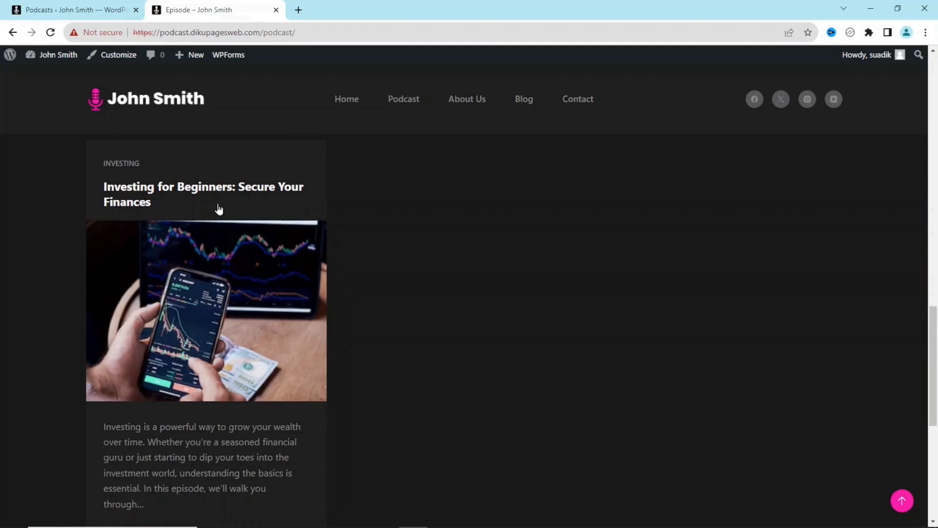
click(51, 32)
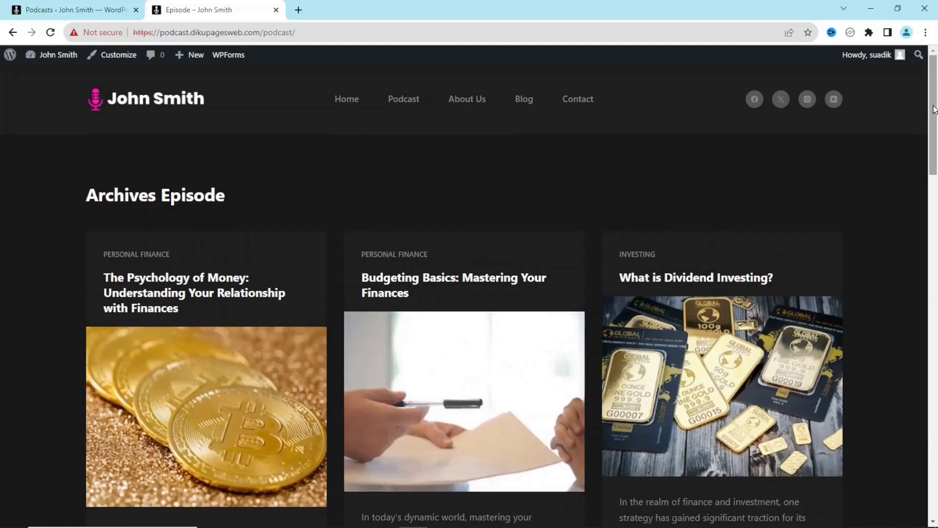
scroll(936, 171, down, 4)
scroll(936, 171, down, 15)
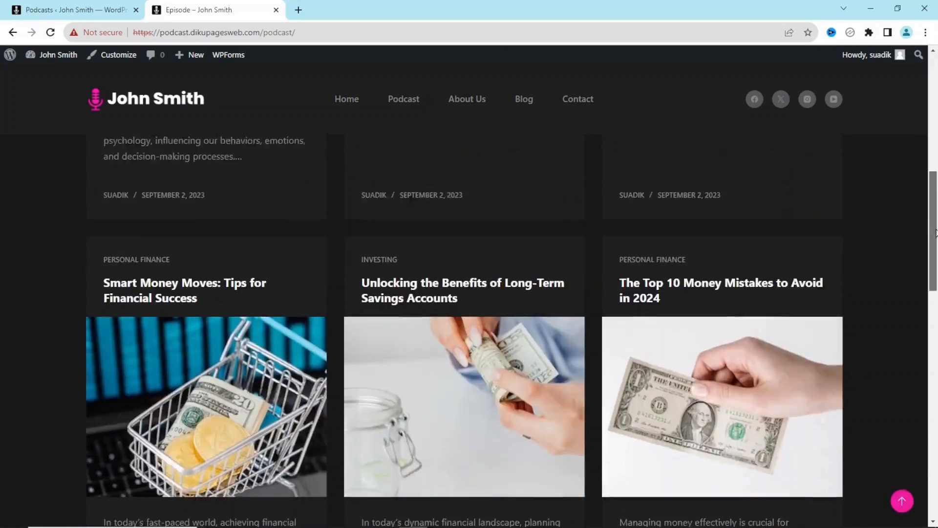
scroll(937, 171, up, 12)
scroll(426, 141, up, 7)
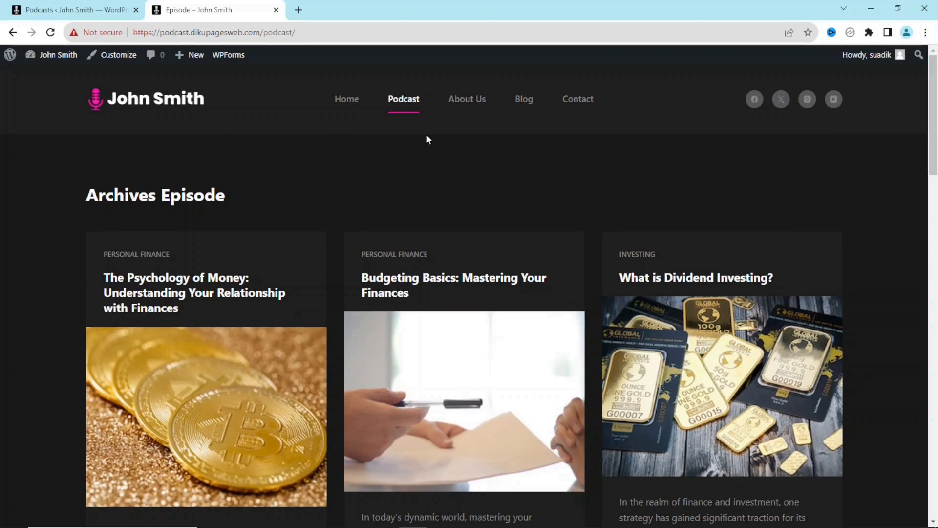
click(346, 103)
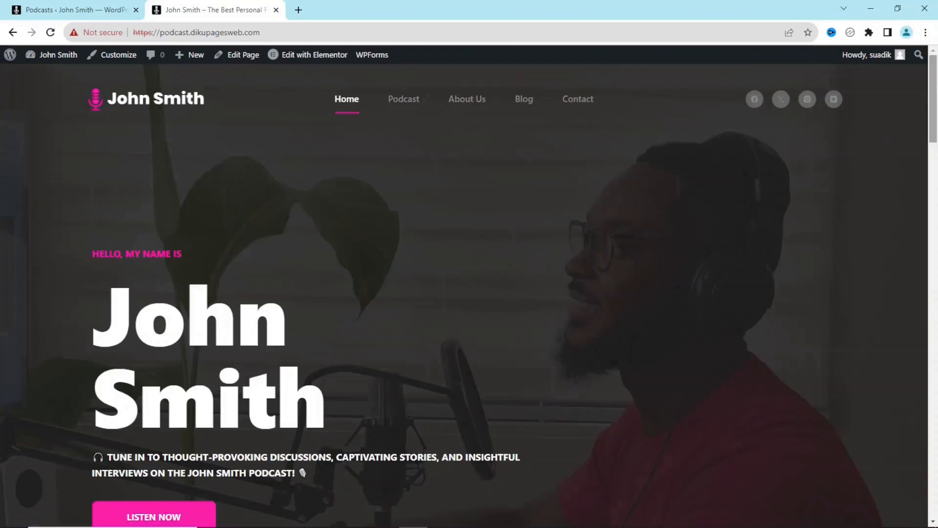
drag(934, 74, 934, 280)
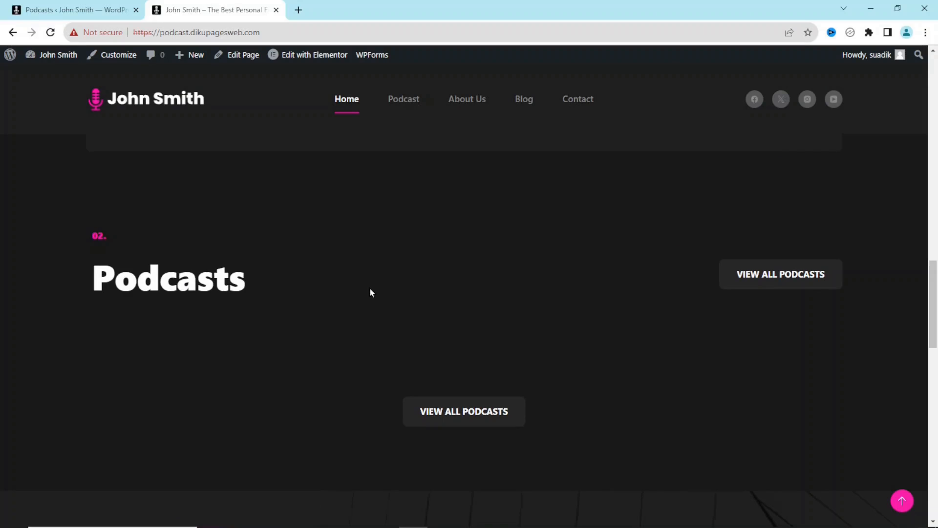
- Launch Elementor on the home page, then open Seriously Simple Podcasting's documentation from Plugins
click(314, 55)
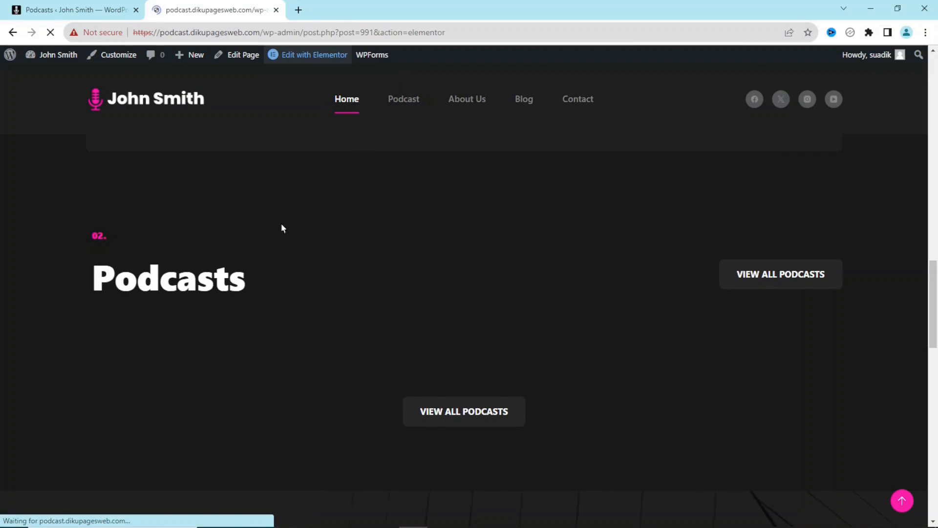
click(62, 10)
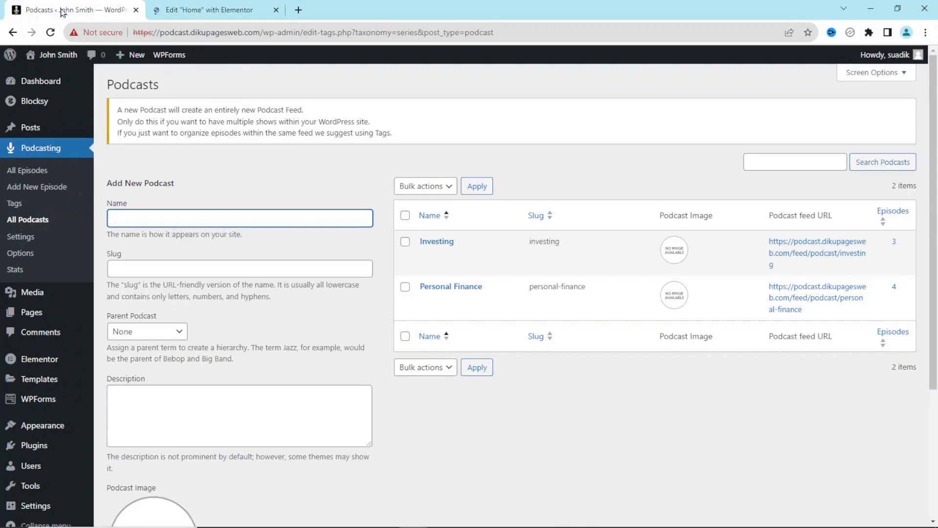
click(31, 451)
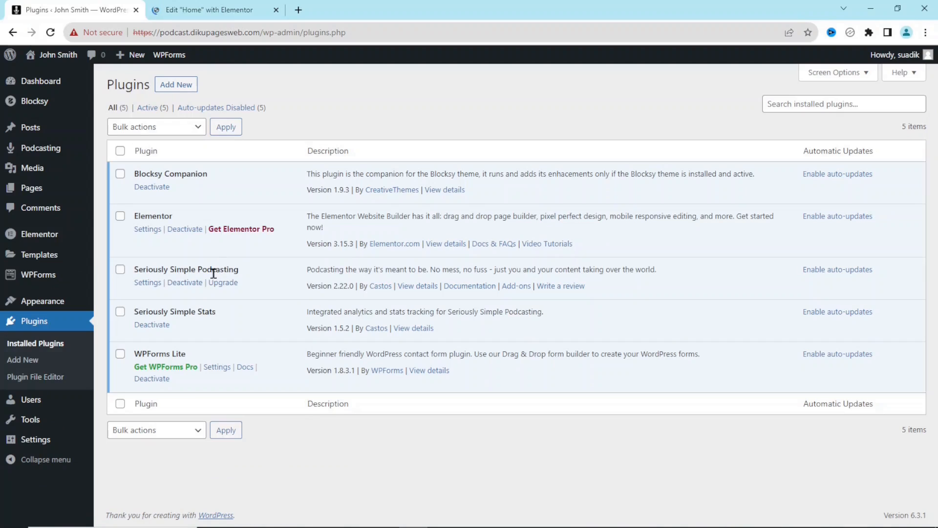
click(469, 287)
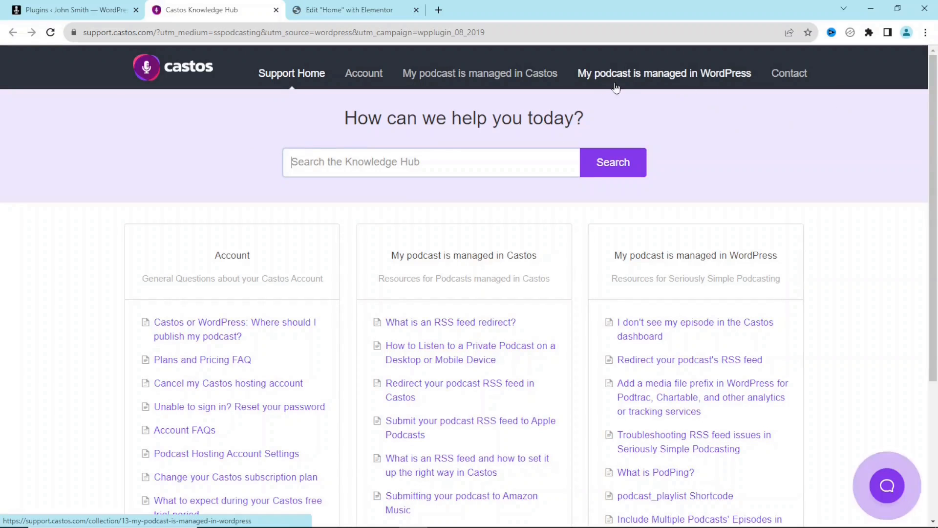
- Navigate to the podcast_playlist Shortcode article under Advanced Installation + Developers
click(663, 76)
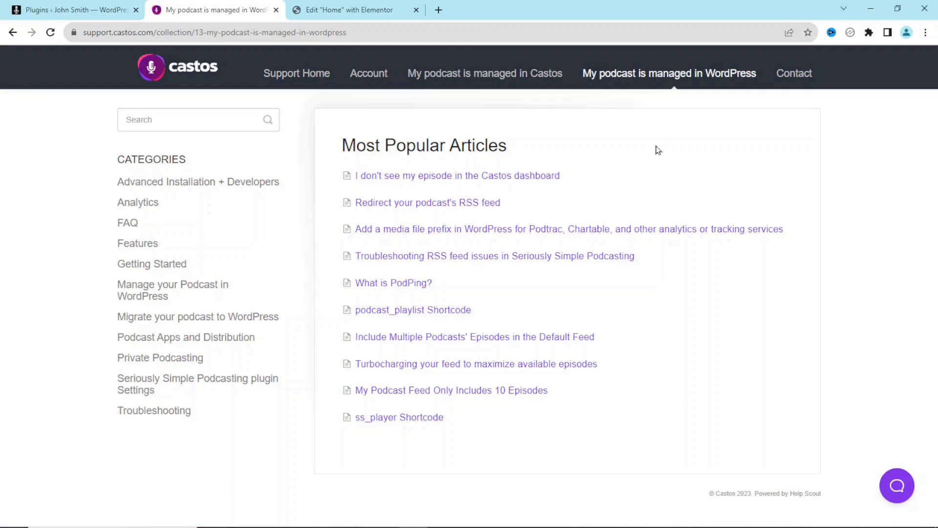
click(197, 186)
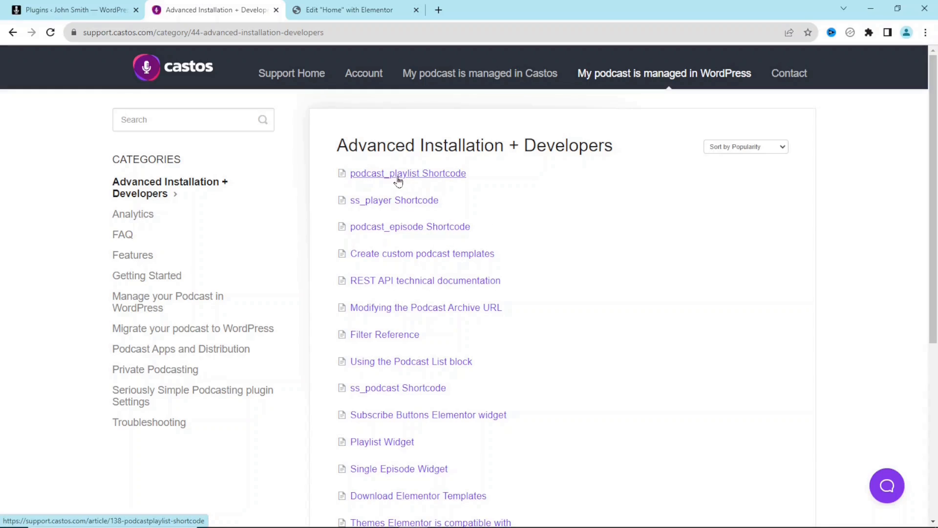
click(421, 175)
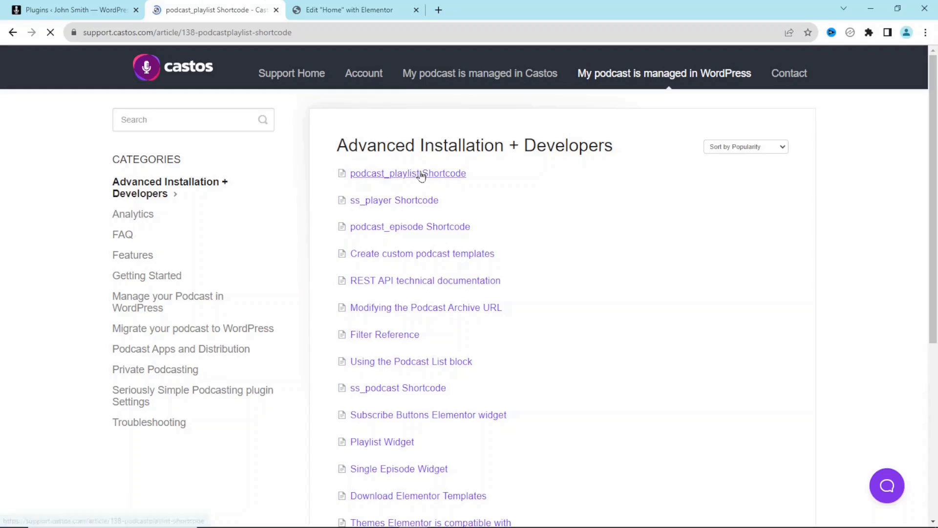
- Copy the [podcast_playlist] shortcode and return to the Elementor editor
scroll(419, 165, down, 15)
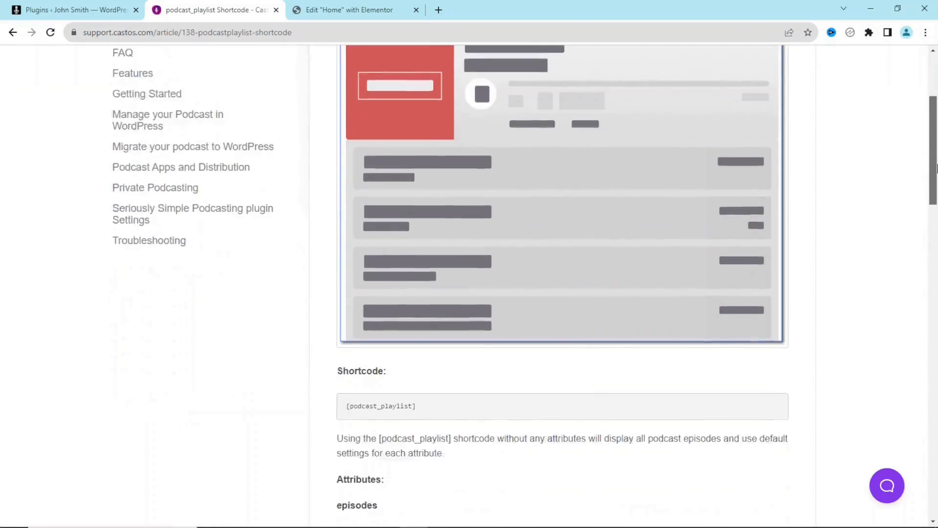
scroll(406, 251, up, 5)
drag(431, 246, 347, 256)
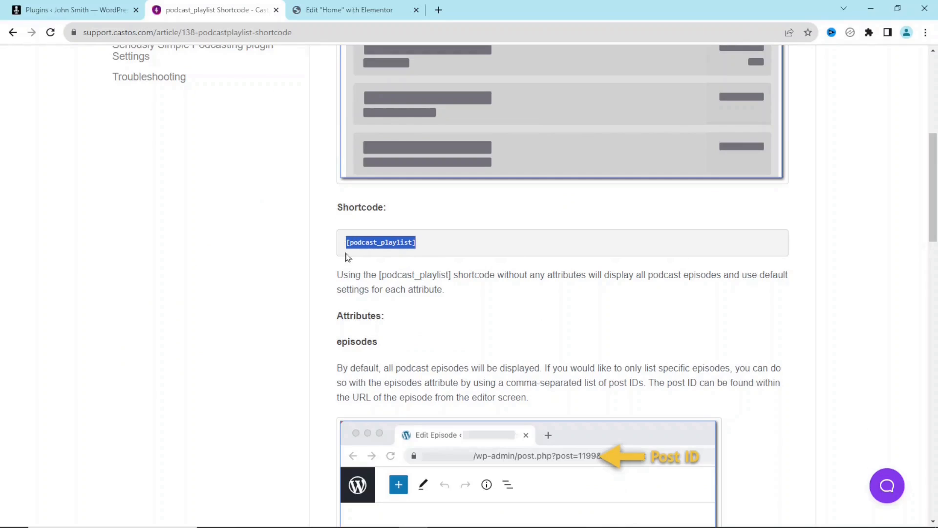
right_click(375, 240)
click(415, 249)
click(362, 14)
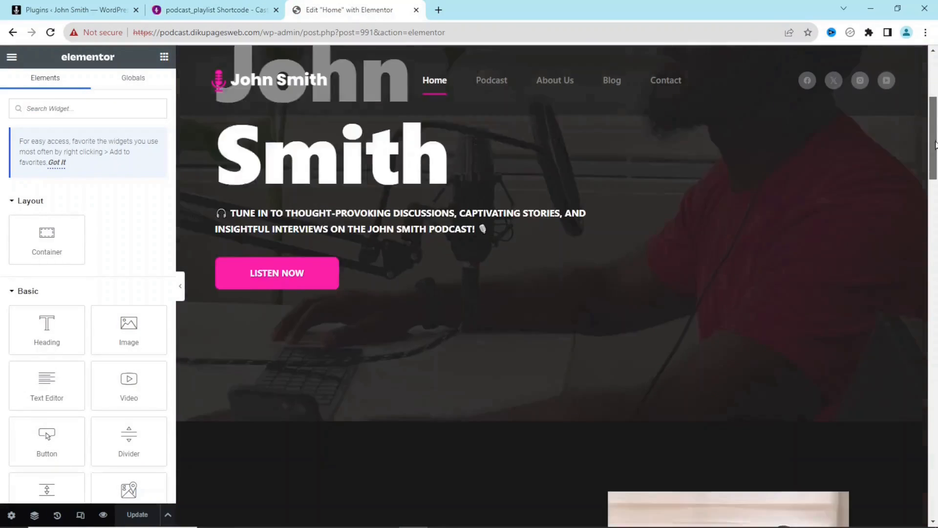
- Drop a Shortcode widget into the empty Podcasts container and paste [podcast_playlist] into it
drag(935, 141, 934, 291)
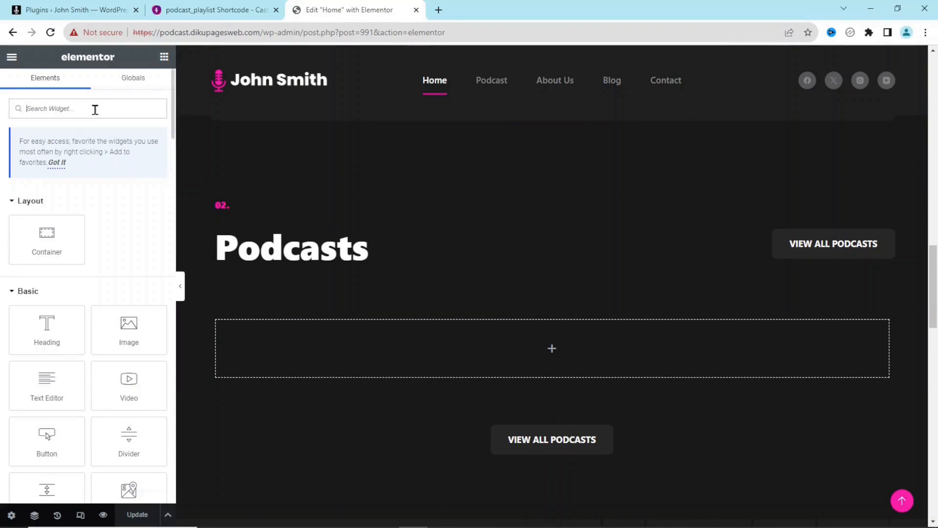
text(short)
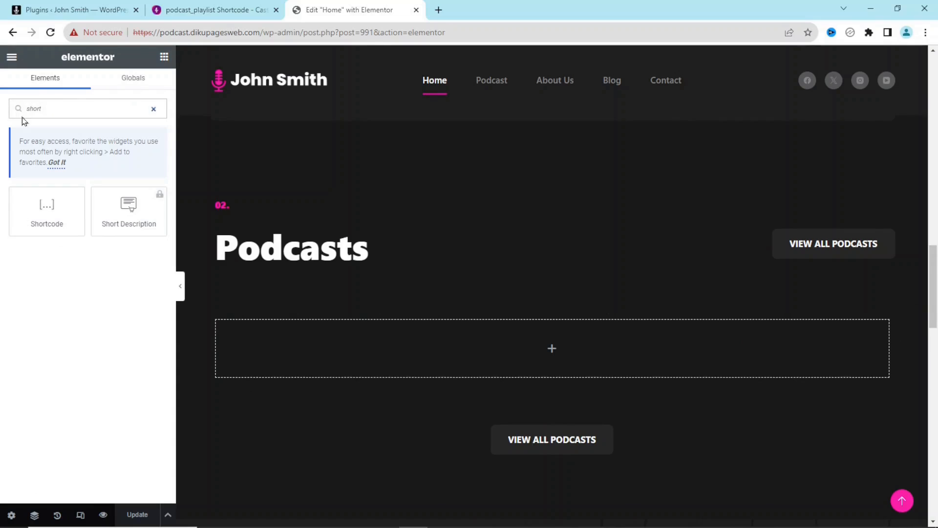
drag(39, 210, 522, 352)
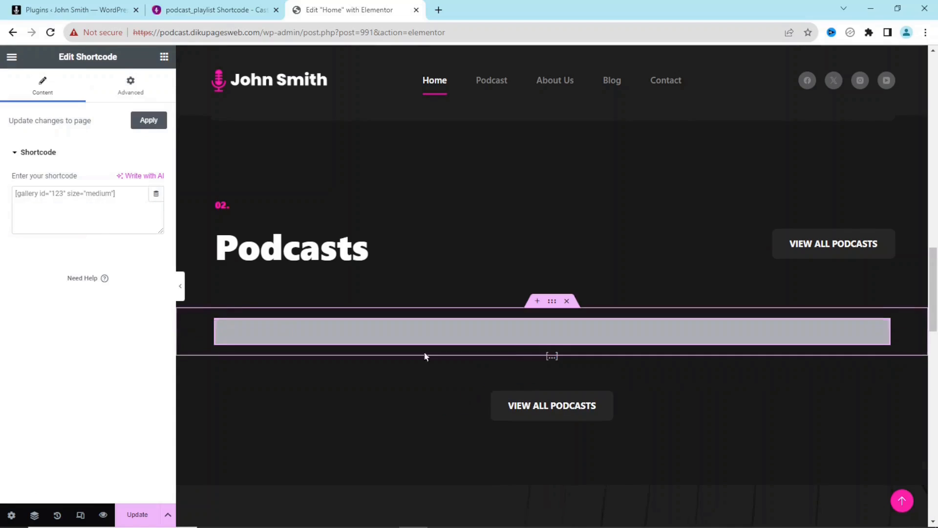
click(89, 207)
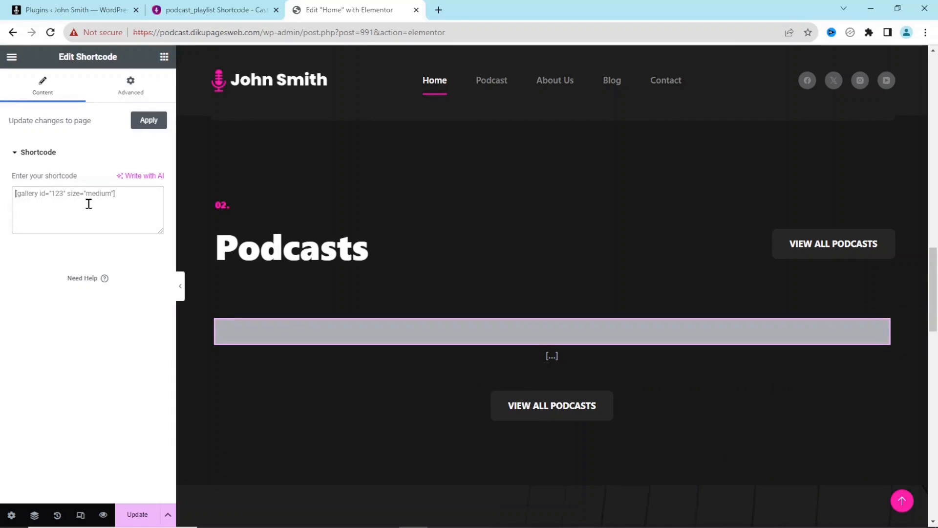
key(ctrl+v)
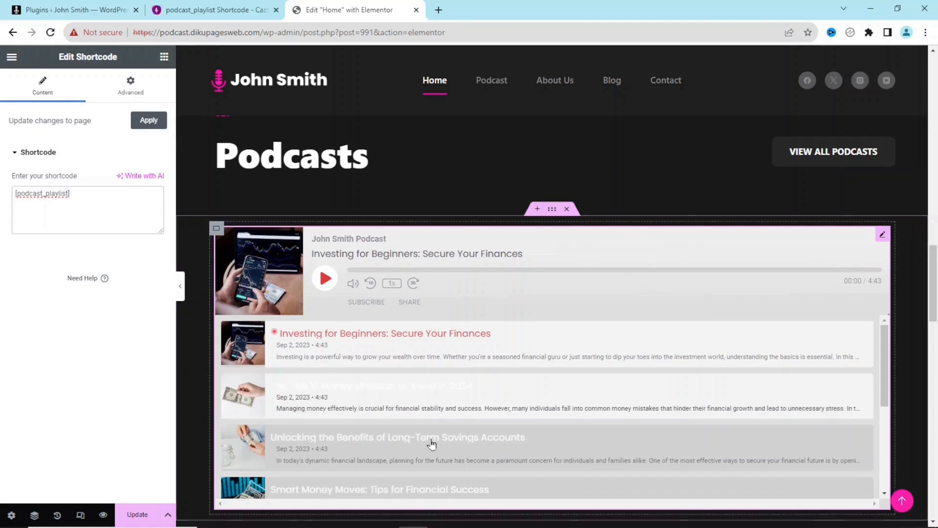
- Update the home page and open its preview
drag(885, 364, 876, 318)
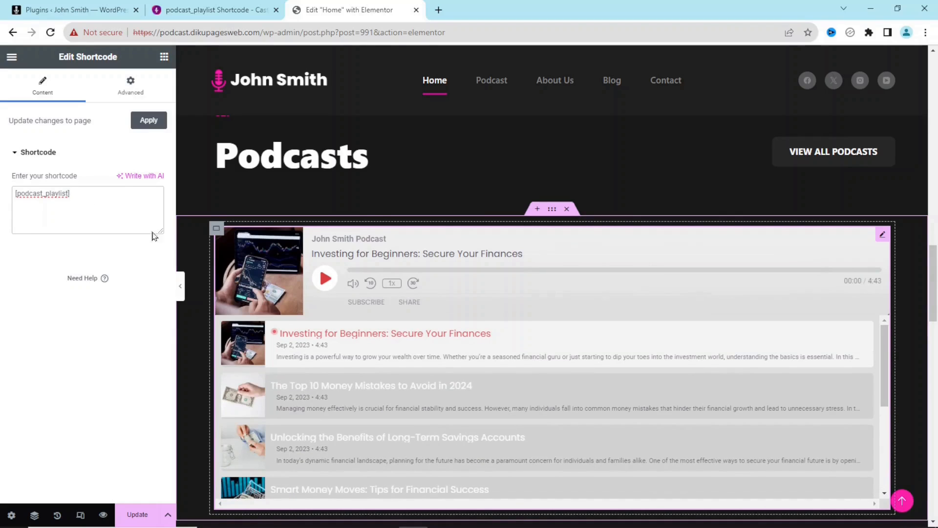
click(138, 516)
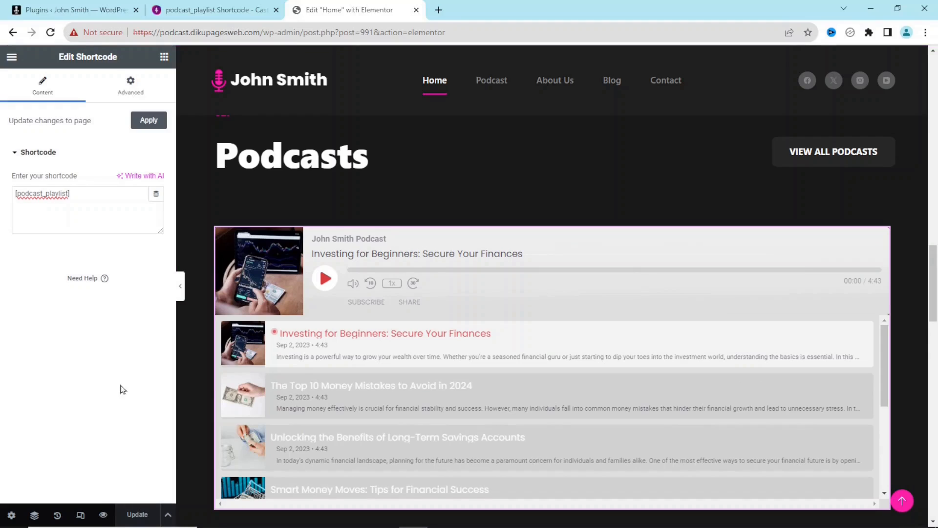
click(102, 516)
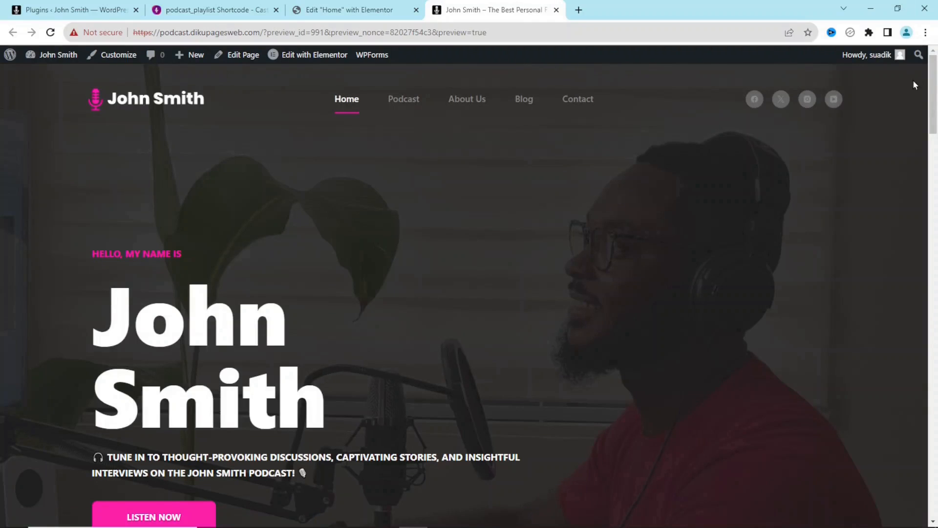
- Scroll to the playlist player on the preview and play the first episode
drag(934, 93, 934, 146)
scroll(925, 249, down, 8)
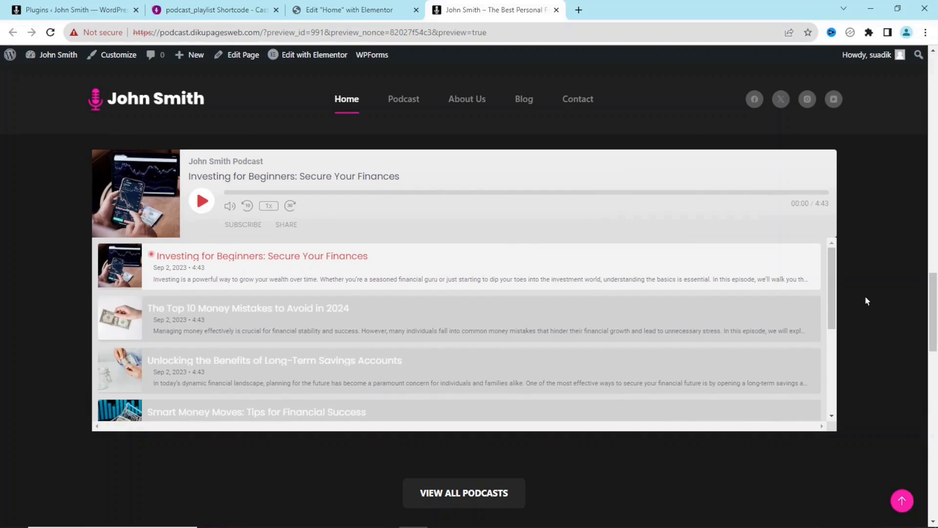
scroll(905, 299, up, 2)
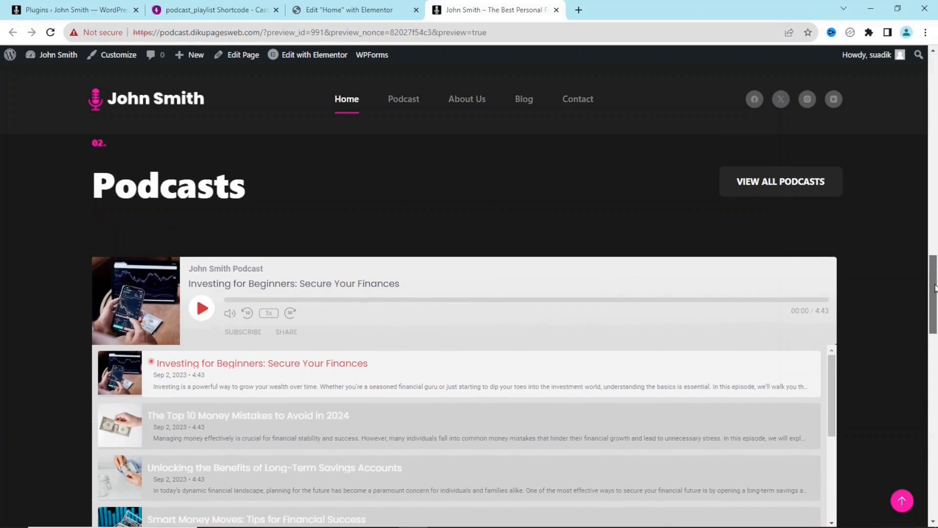
scroll(174, 260, down, 2)
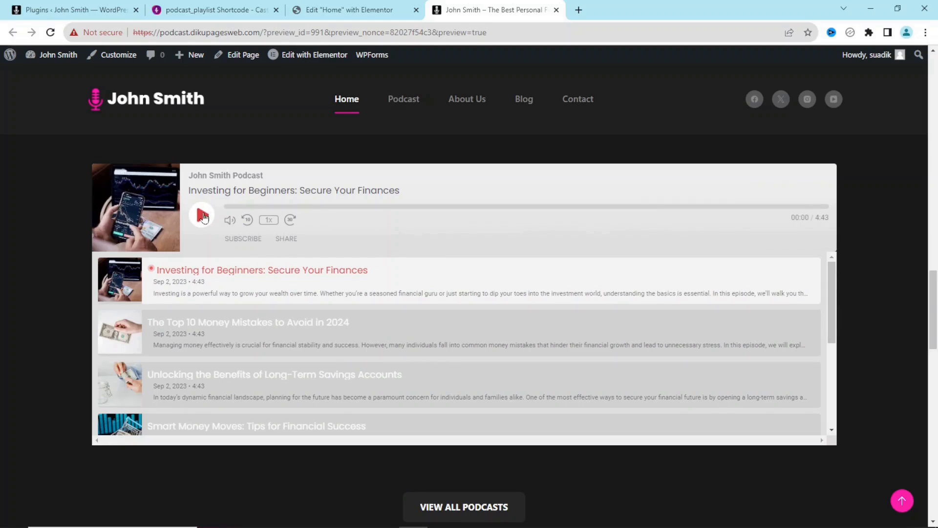
click(332, 281)
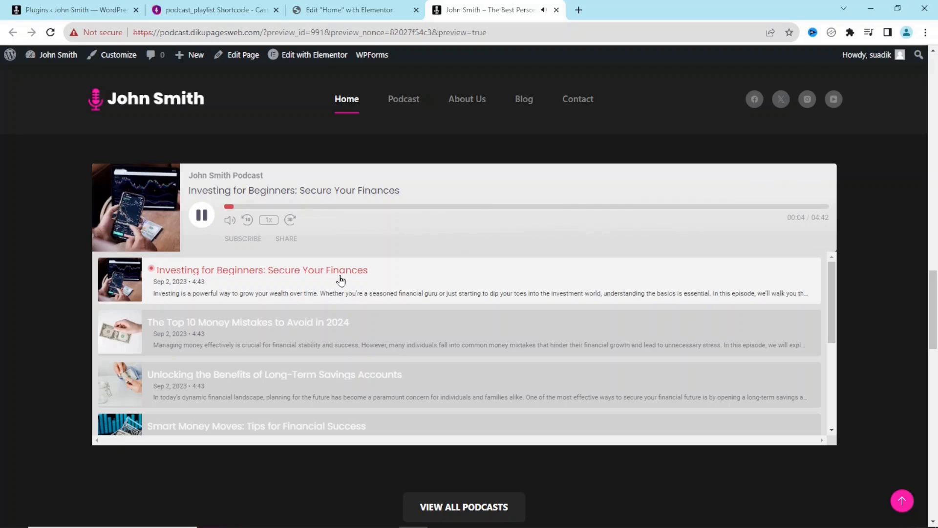
- Switch to 'The Top 10 Money Mistakes to Avoid in 2024', pause it, and return to the shortcode article
click(231, 326)
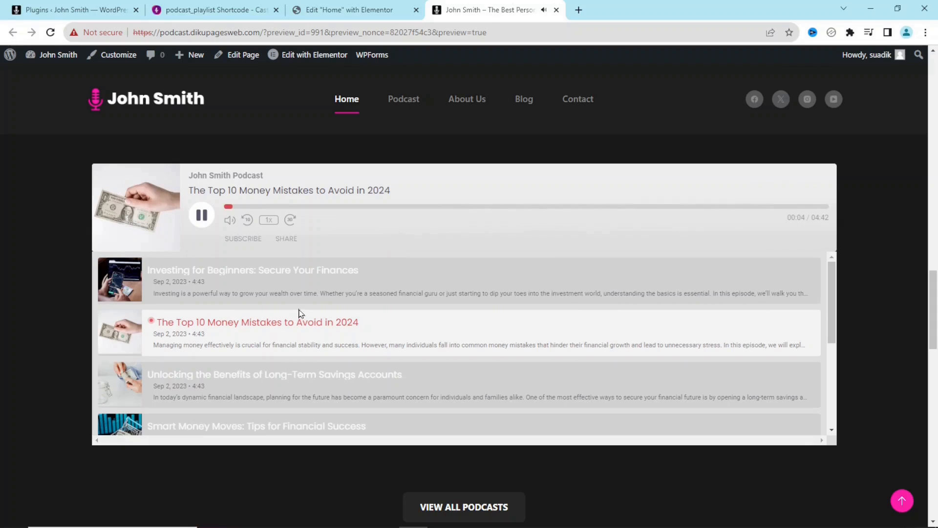
click(201, 215)
click(213, 14)
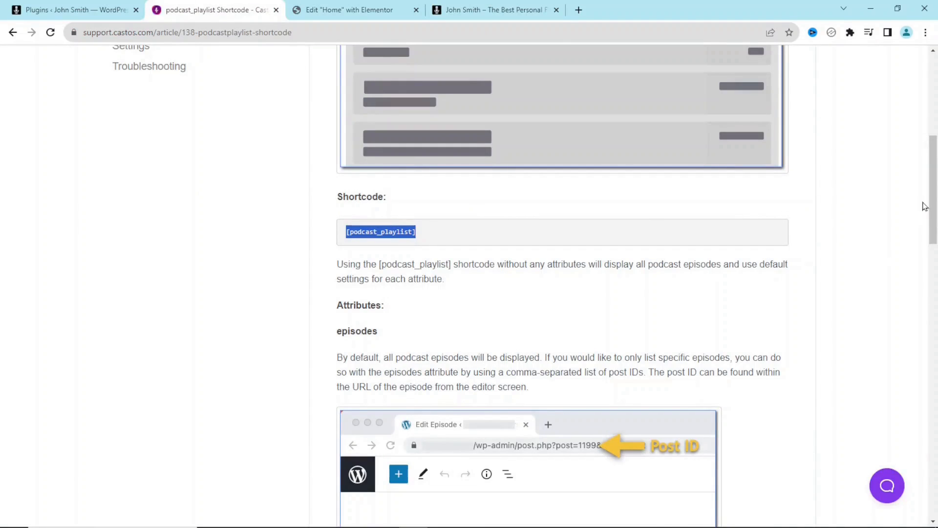
- Copy the [podcast_playlist episodes="1199,1200"] example from the Castos article and go back to Elementor
scroll(933, 194, down, 2)
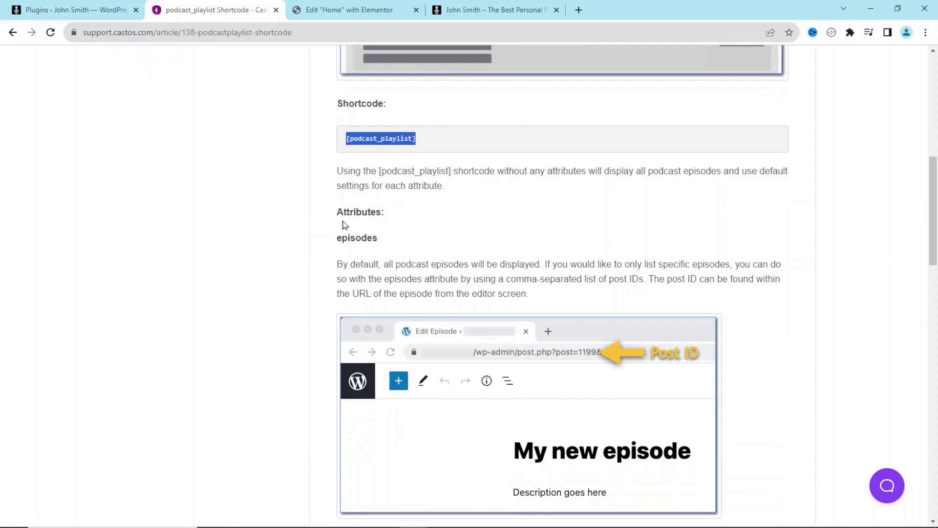
scroll(516, 268, down, 6)
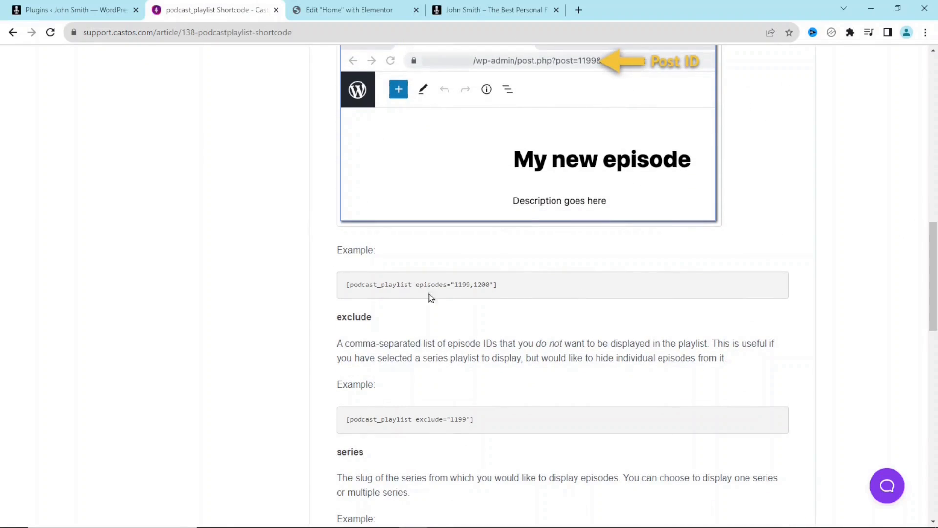
drag(503, 286, 347, 284)
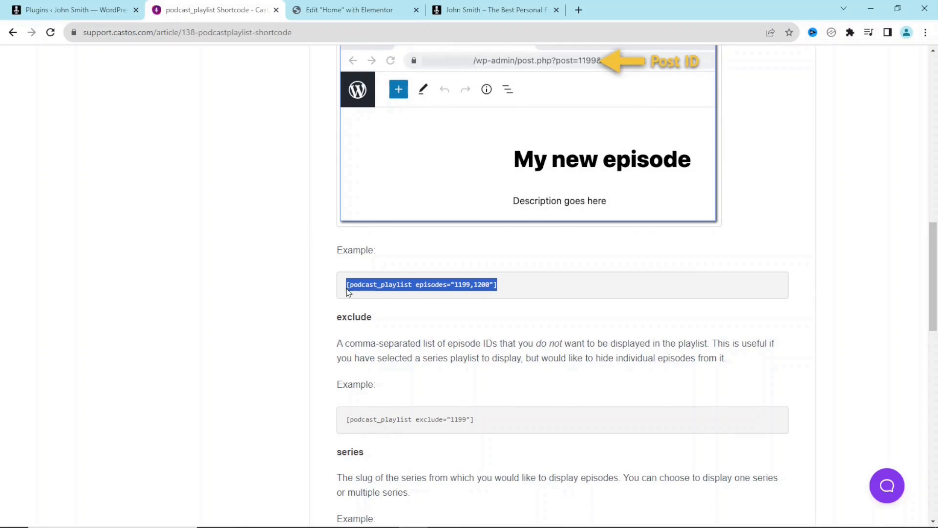
right_click(362, 287)
click(385, 292)
click(354, 9)
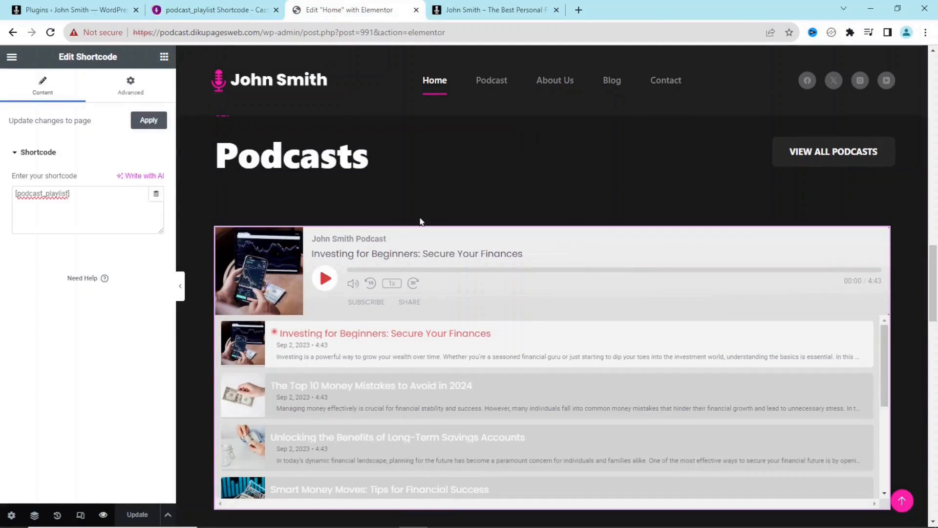
- Overwrite the widget's shortcode with [podcast_playlist episodes="1199,1200"], then go to the WordPress admin tab
drag(104, 201, 2, 207)
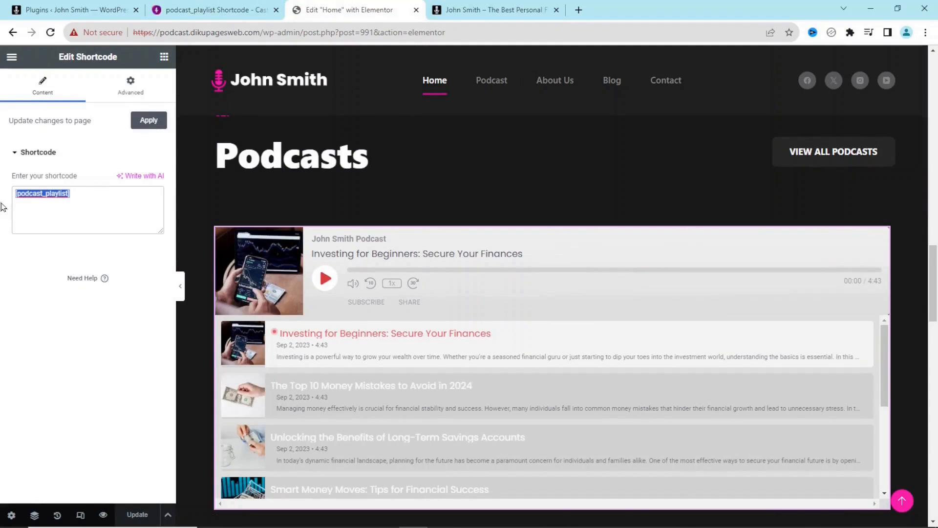
key(ctrl+v)
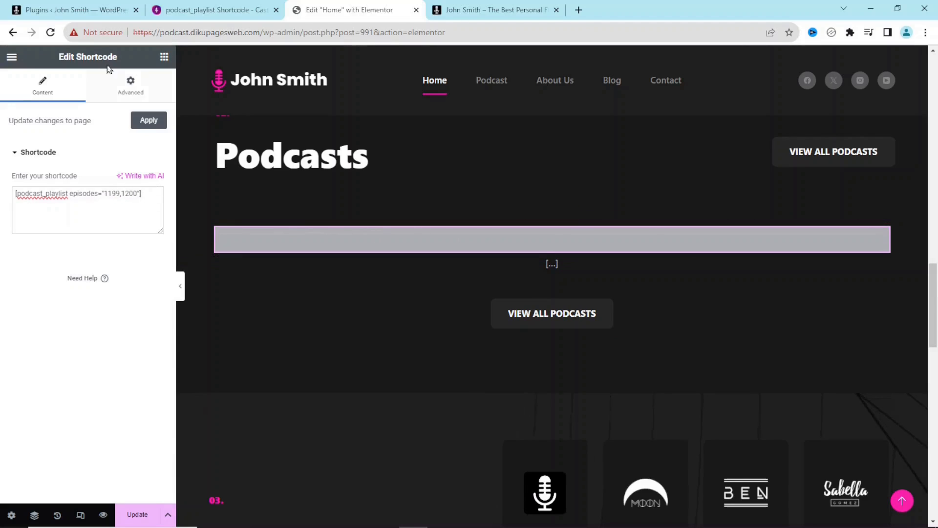
click(89, 8)
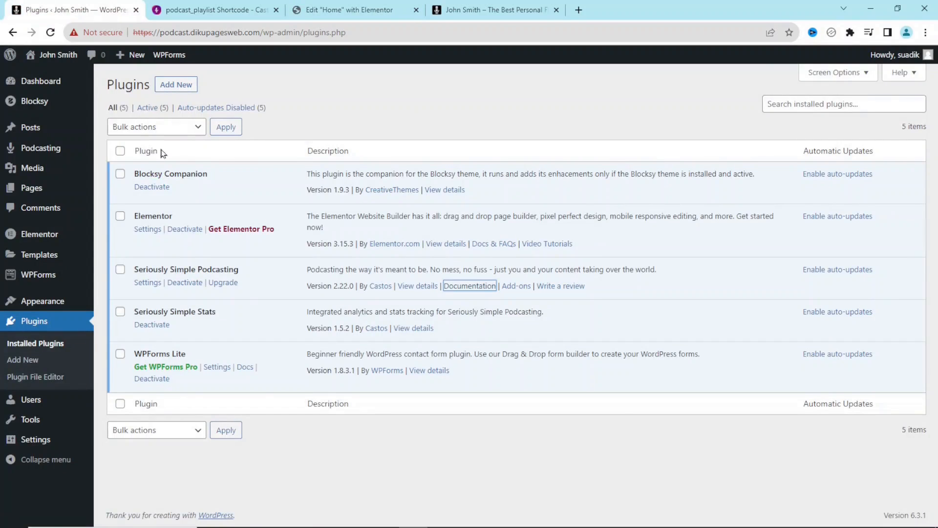
- Check the episode IDs under Podcasting > All Episodes, then select 1199,1200 in the Elementor shortcode
mouse_move(46, 147)
click(128, 151)
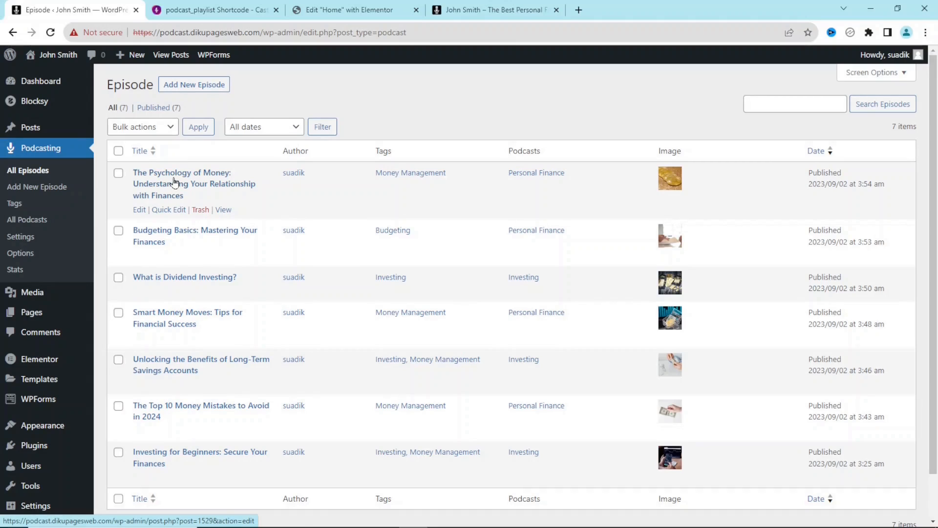
click(345, 7)
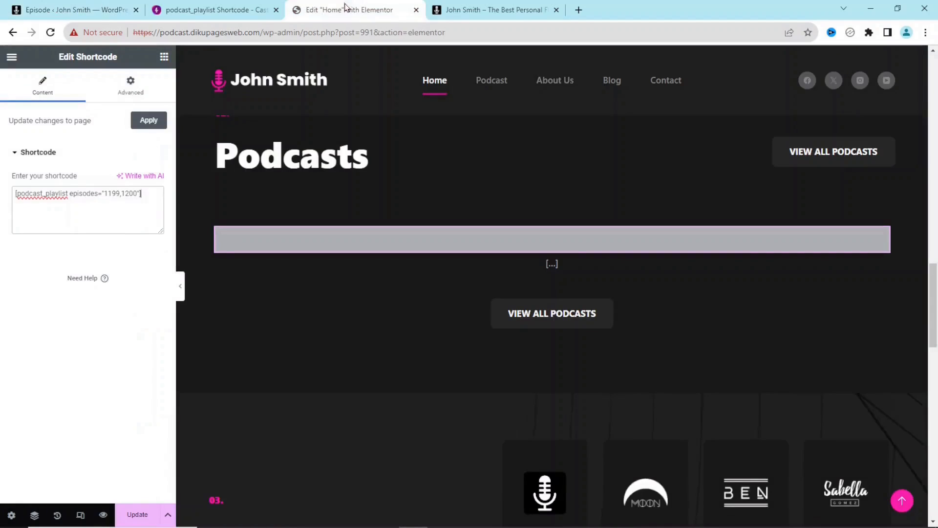
double_click(112, 194)
- Change the shortcode's episode IDs to 1529,1528, checking the episode list, and update the page
click(119, 194)
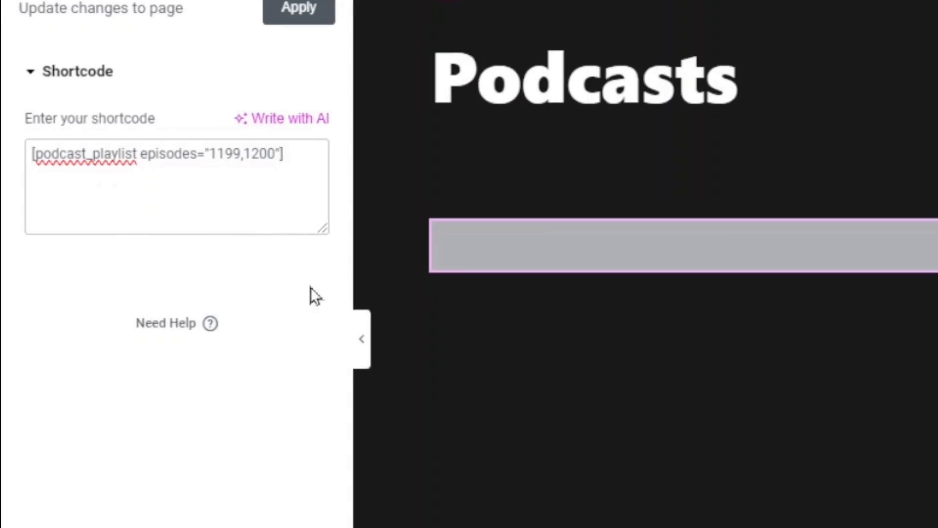
key(BackSpace)
key(BackSpace)
key(BackSpace)
text(529)
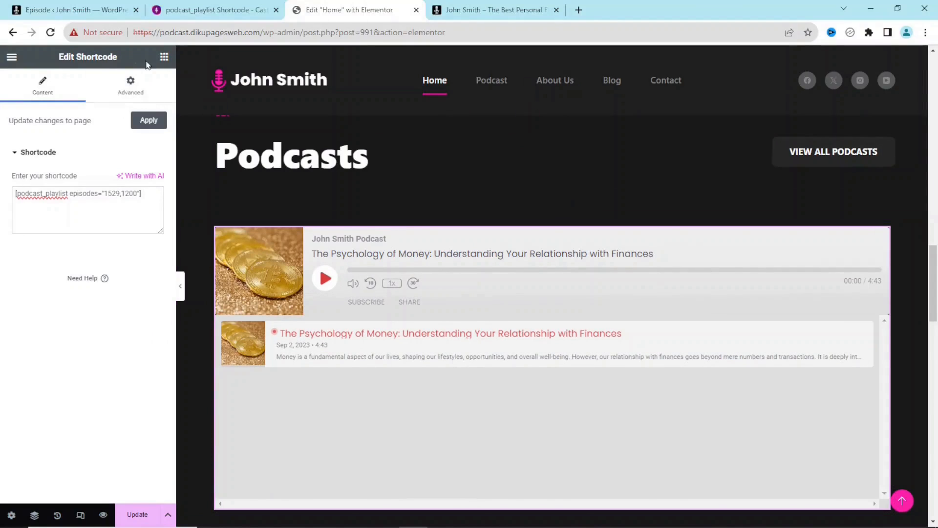
click(74, 7)
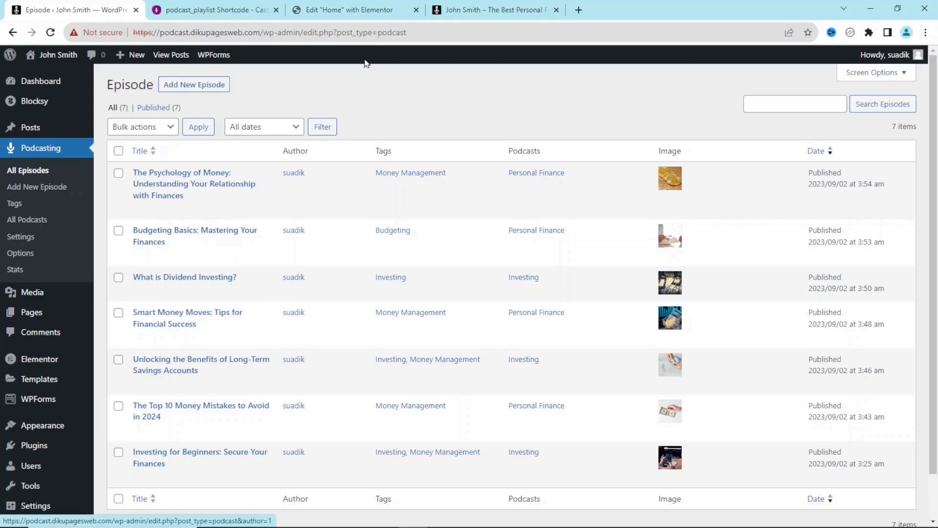
click(370, 12)
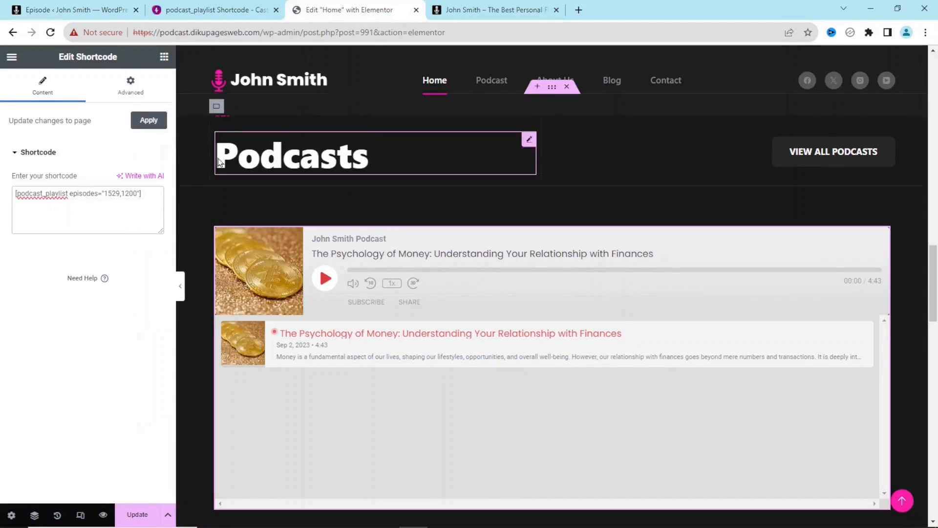
click(134, 193)
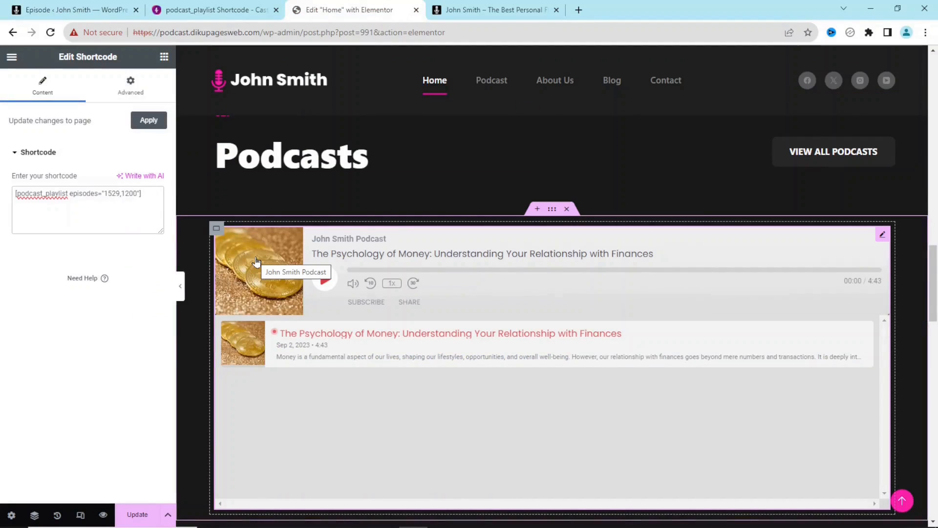
key(BackSpace)
key(BackSpace)
key(BackSpace)
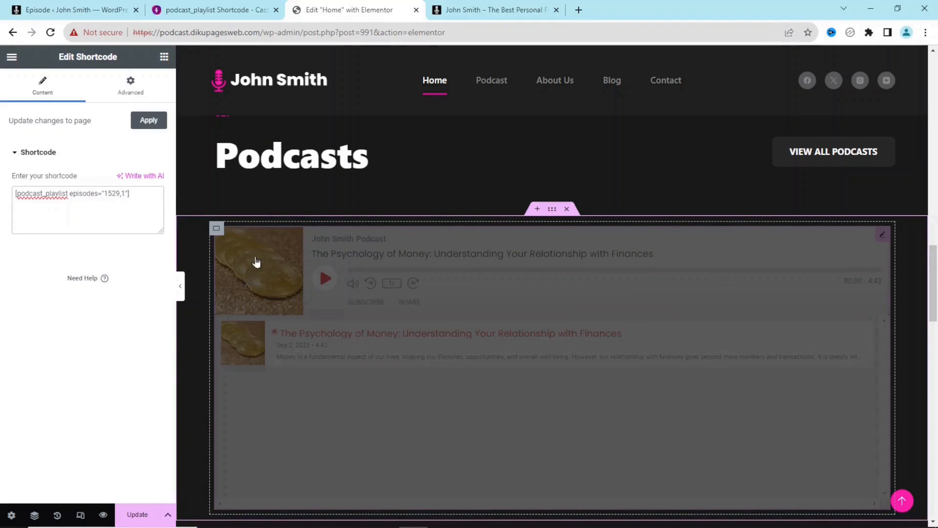
text(528)
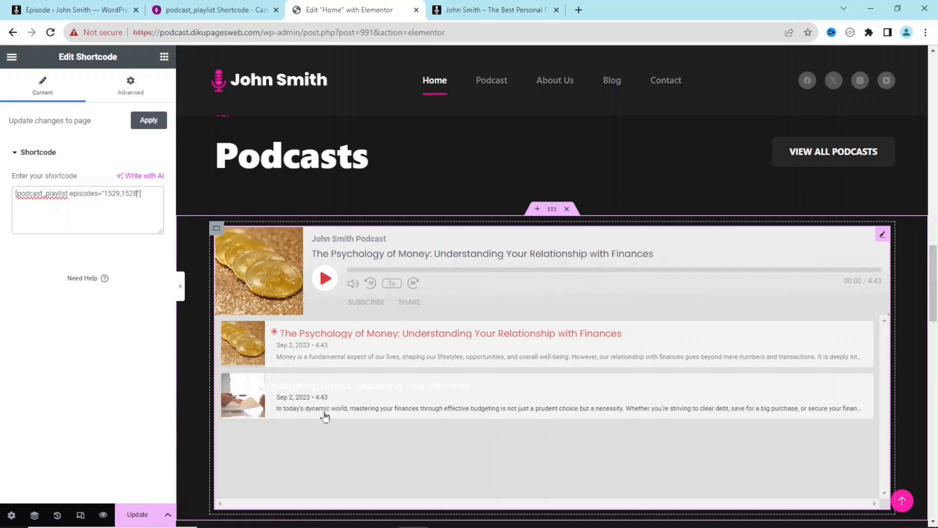
click(135, 514)
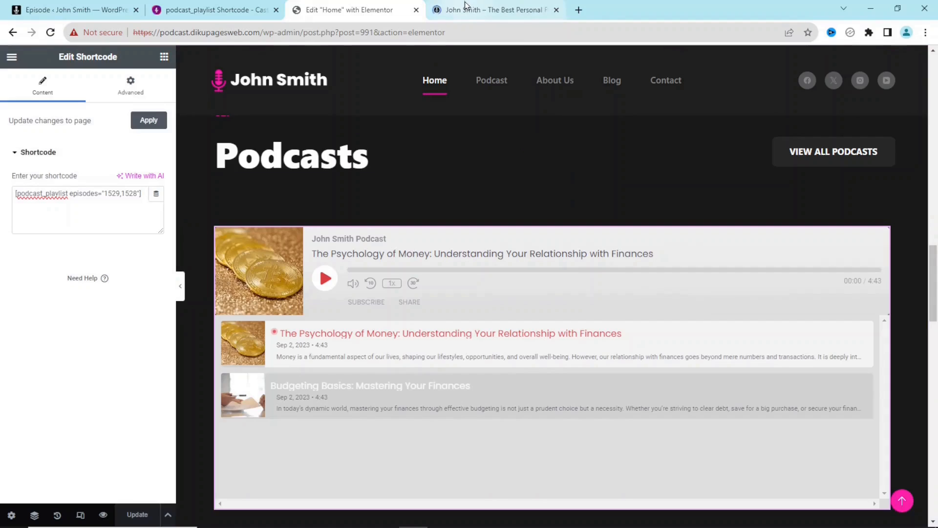
click(465, 7)
scroll(934, 126, down, 15)
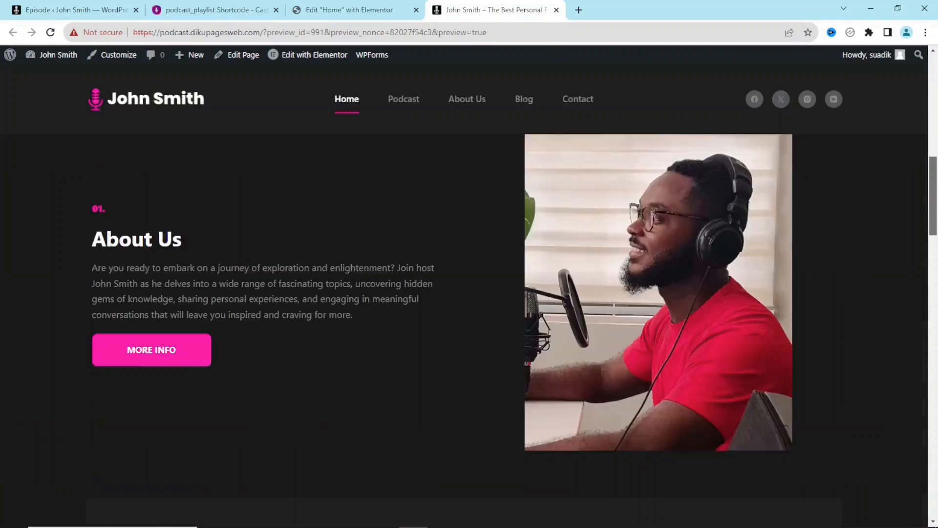
scroll(741, 252, up, 2)
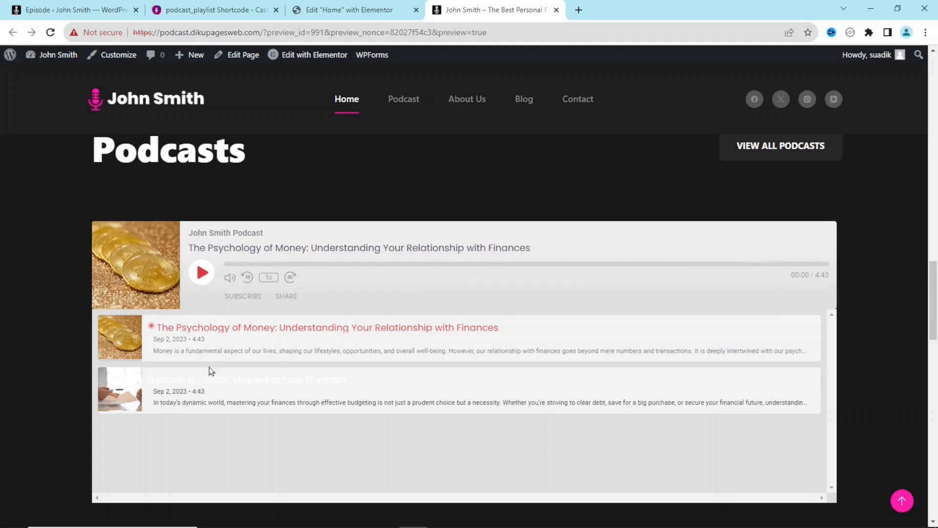
click(339, 6)
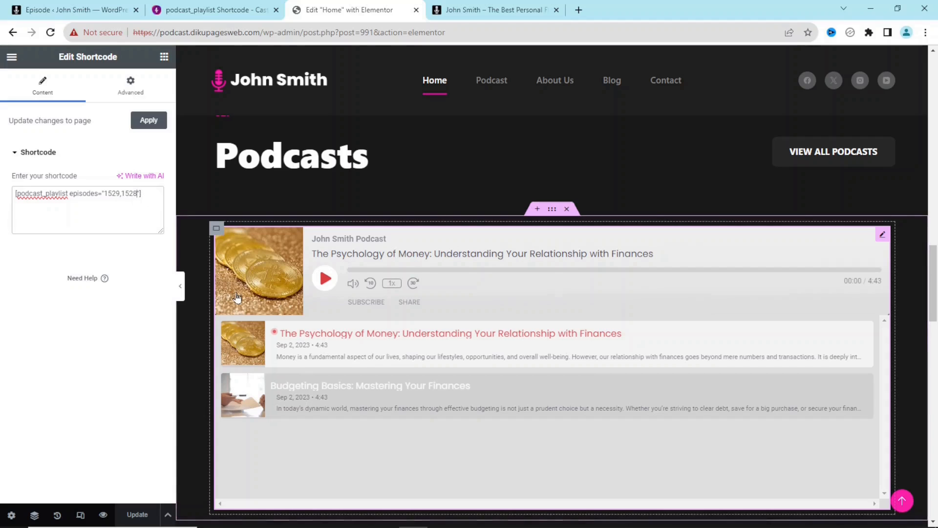
- Append episode 1525 to the shortcode's episode list, save with Ctrl+S, and view the preview
text(,)
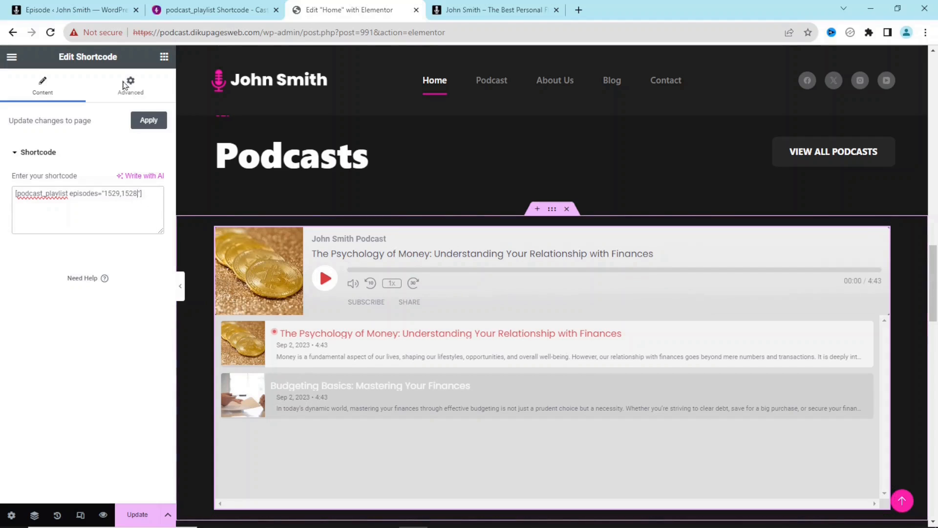
click(55, 10)
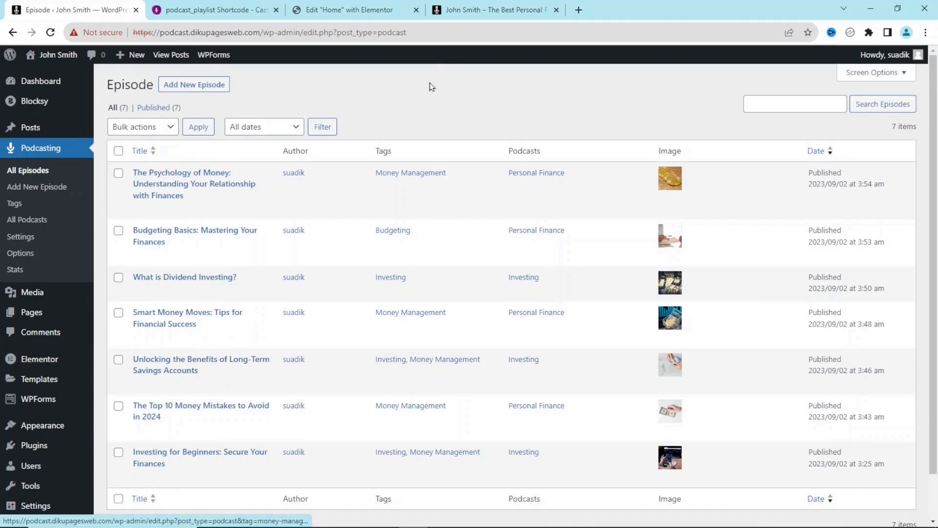
click(323, 10)
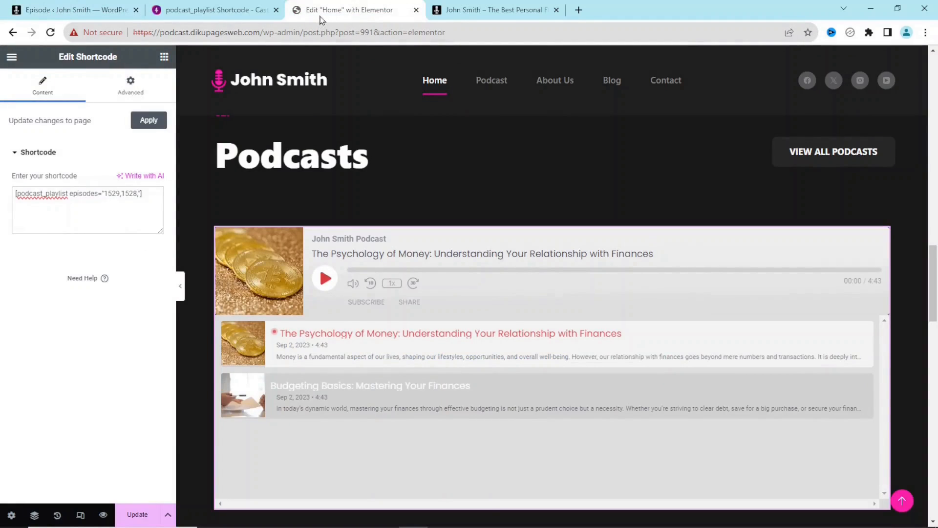
text(1525)
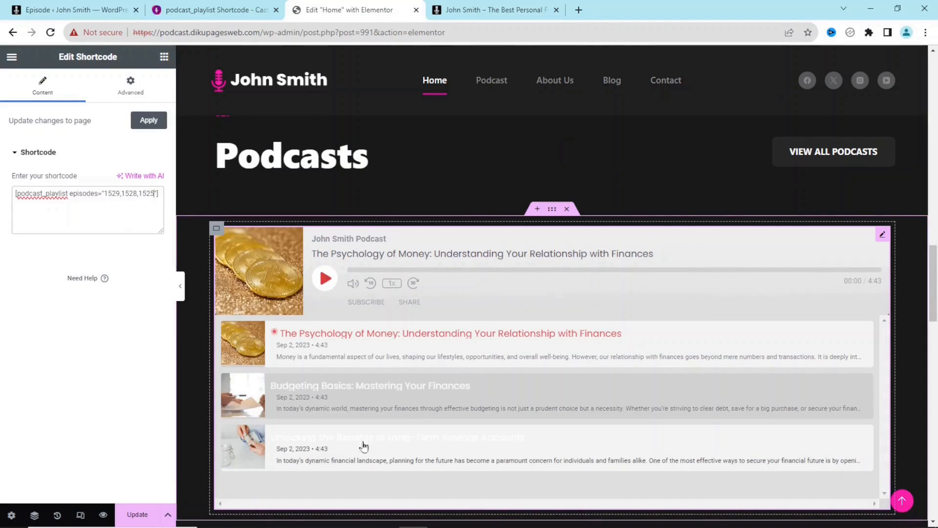
key(ctrl+s)
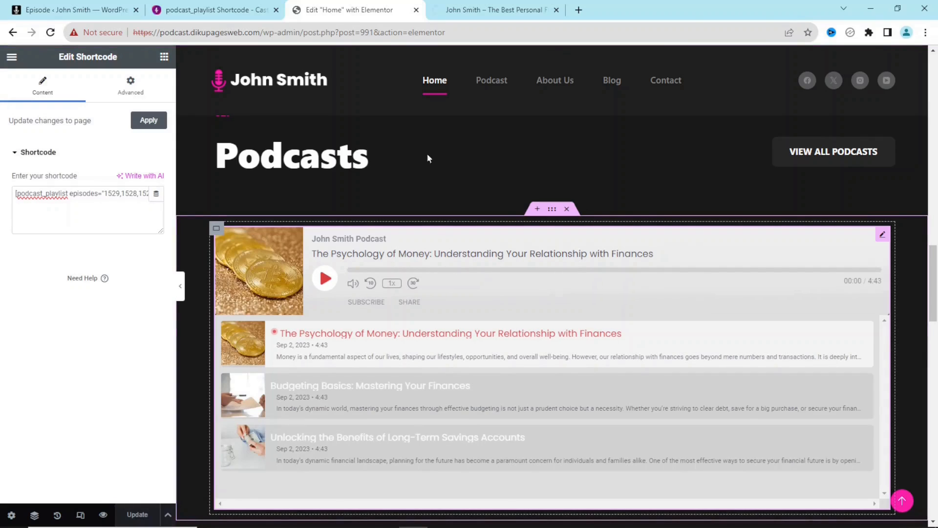
click(483, 10)
scroll(236, 379, down, 15)
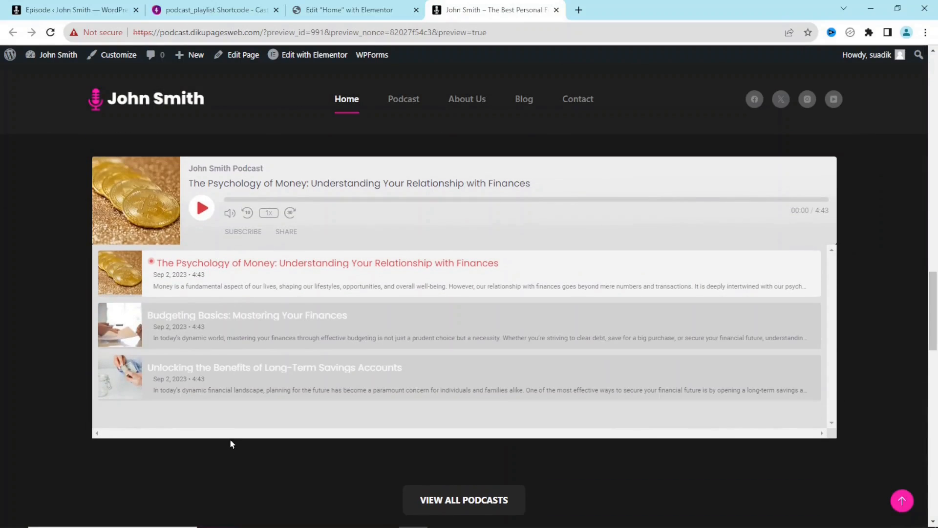
- Copy the [podcast_playlist series="my-first-series"] example from the Castos article and return to Elementor
click(215, 11)
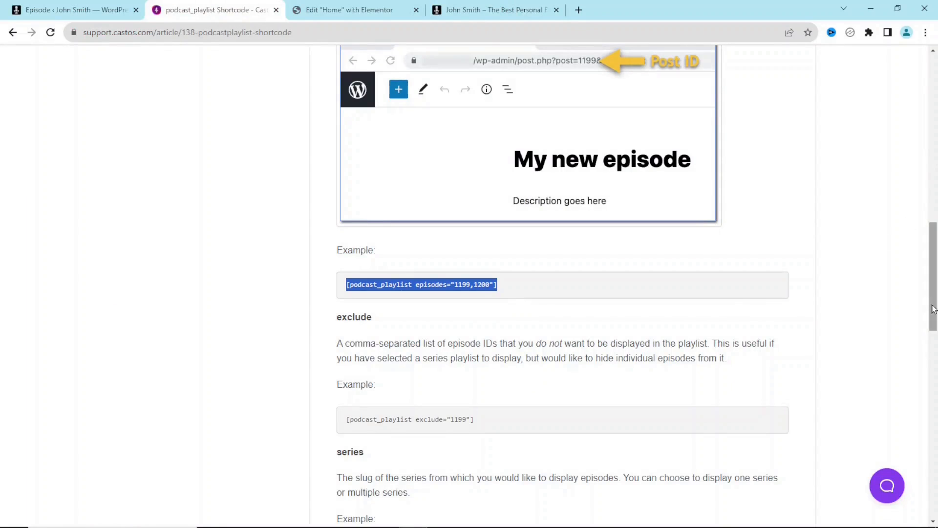
scroll(498, 351, down, 2)
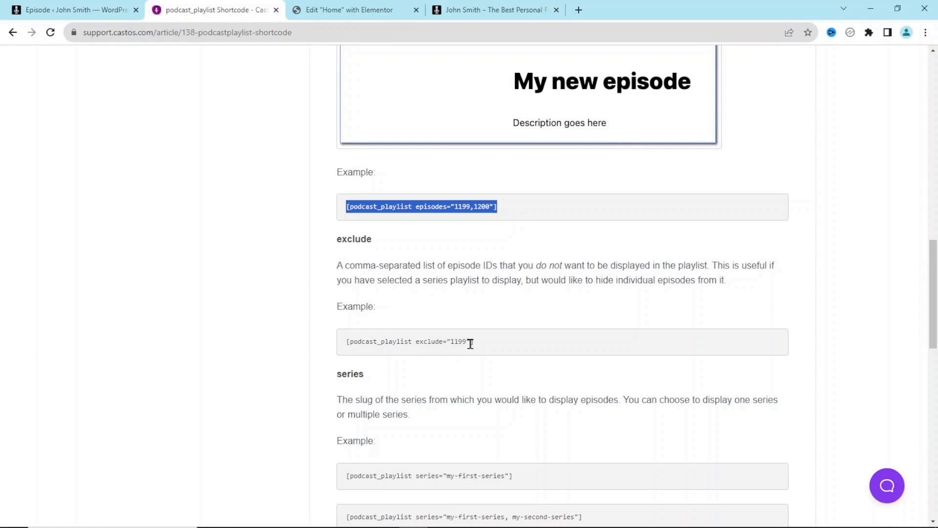
click(455, 340)
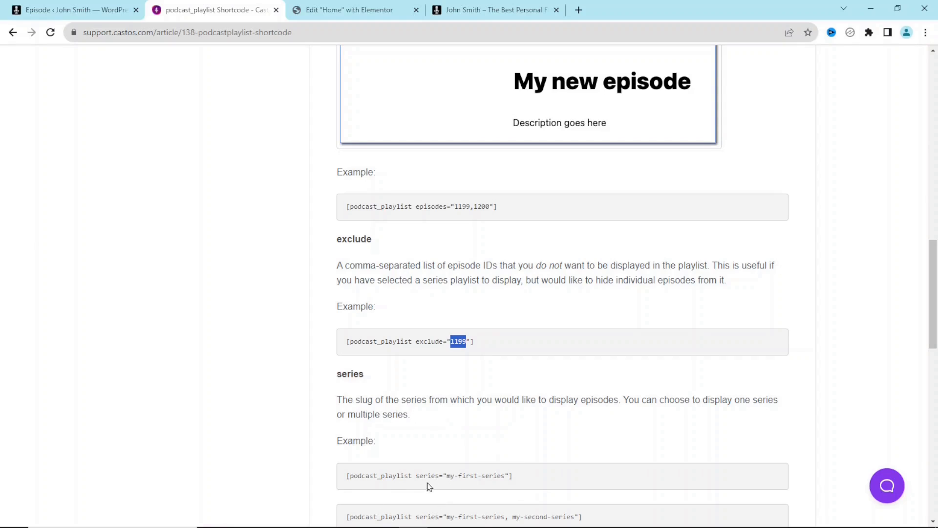
drag(519, 479, 343, 478)
right_click(368, 474)
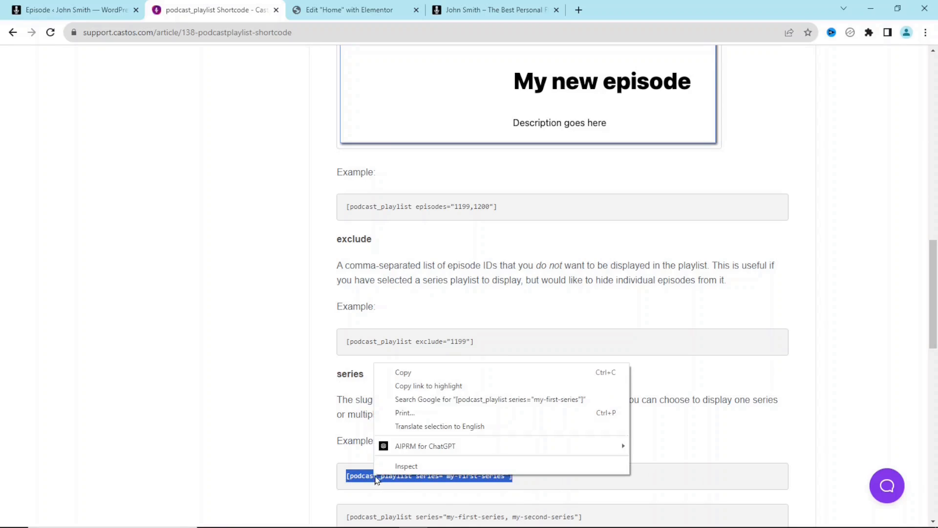
click(398, 371)
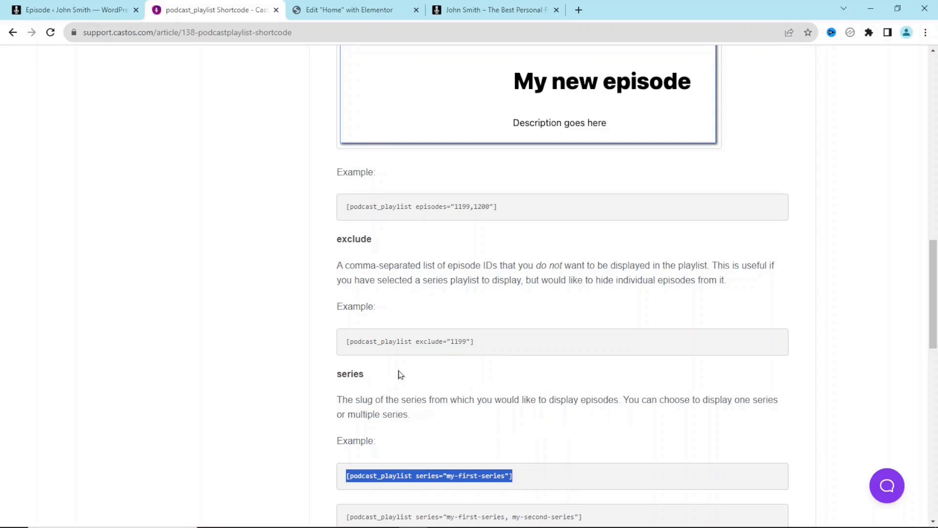
click(345, 10)
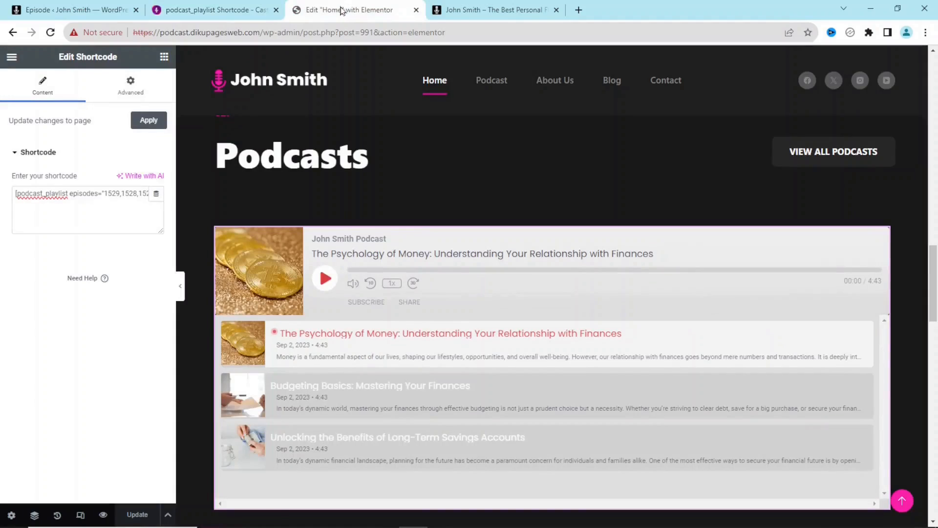
- Replace the widget's shortcode with the pasted series example and select its my-first-series slug
click(117, 208)
key(ctrl+a)
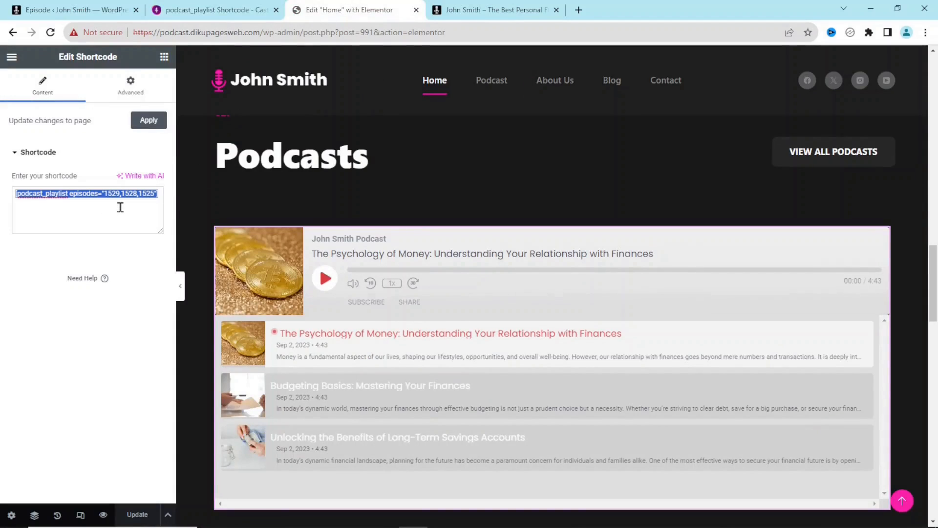
key(BackSpace)
key(ctrl+v)
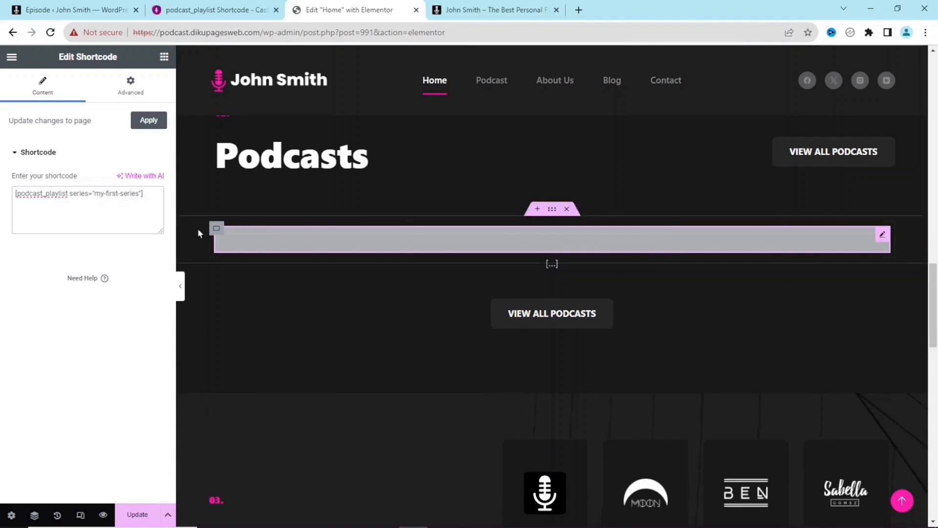
drag(140, 193, 94, 193)
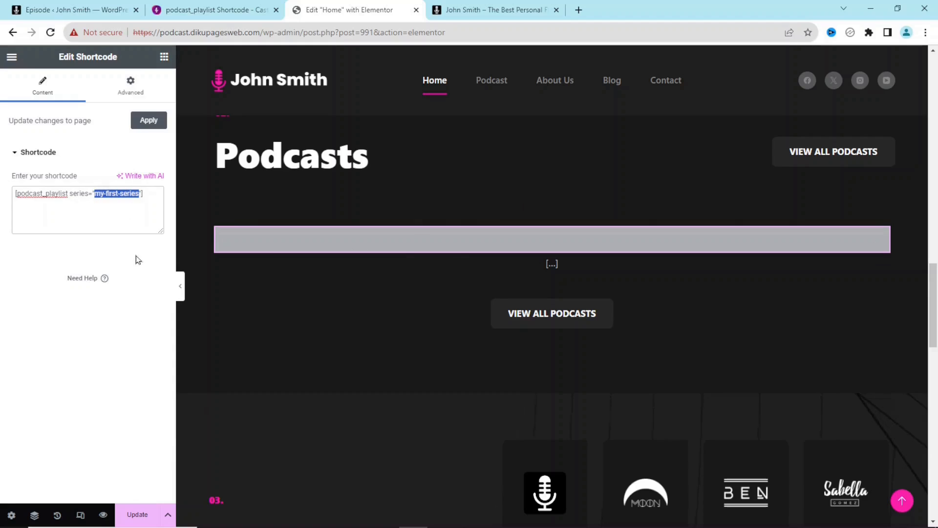
- Copy the personal-finance slug from Podcasting > All Podcasts and paste it as the series slug
click(60, 7)
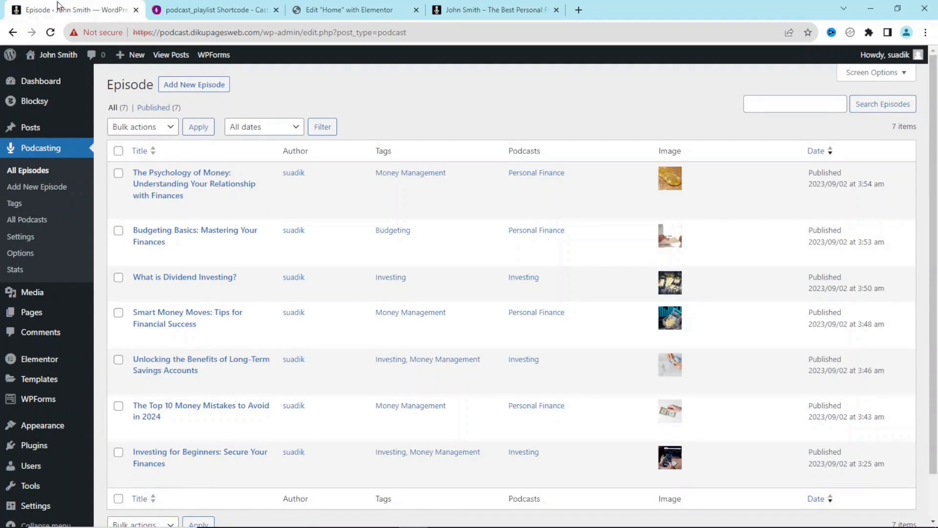
click(27, 224)
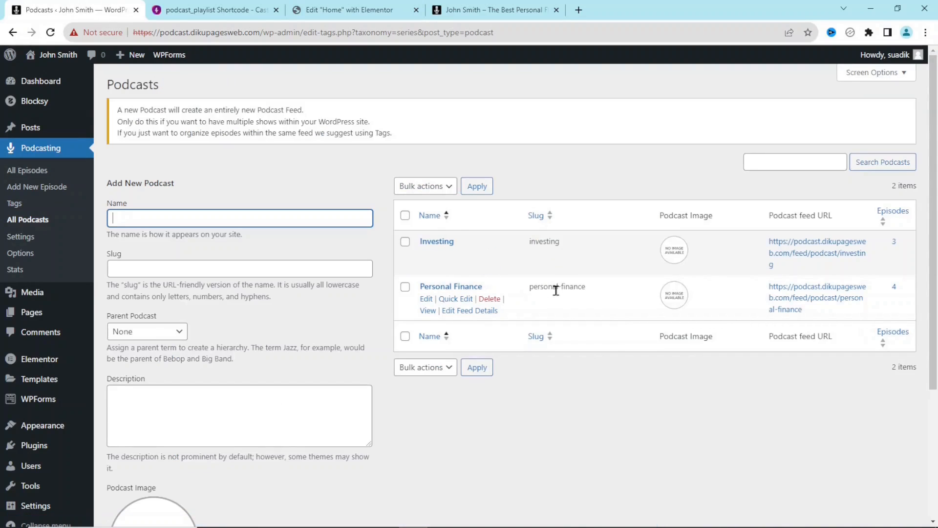
drag(589, 290, 530, 288)
right_click(541, 284)
click(570, 295)
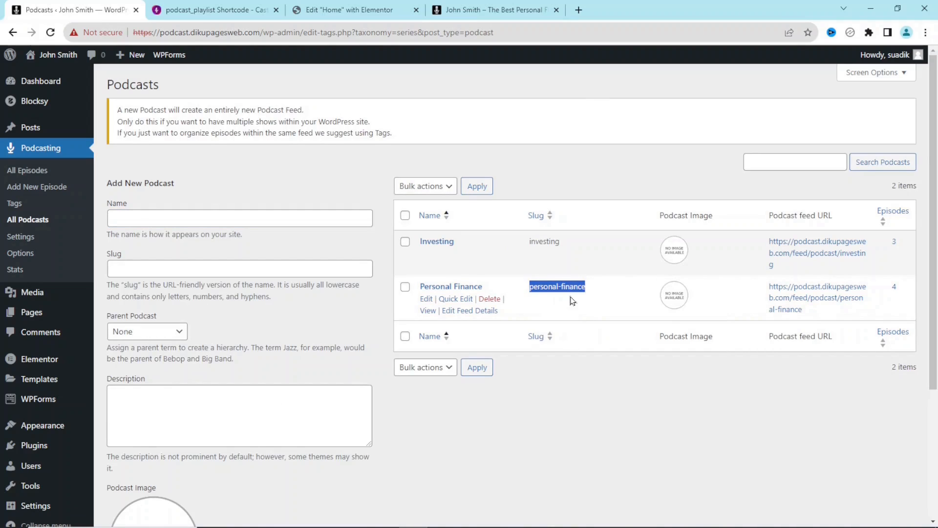
click(349, 10)
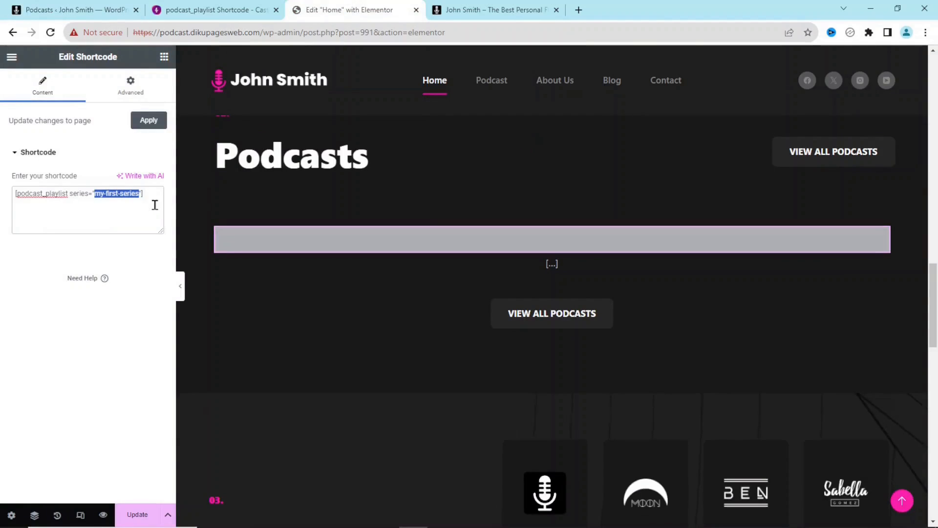
key(ctrl+v)
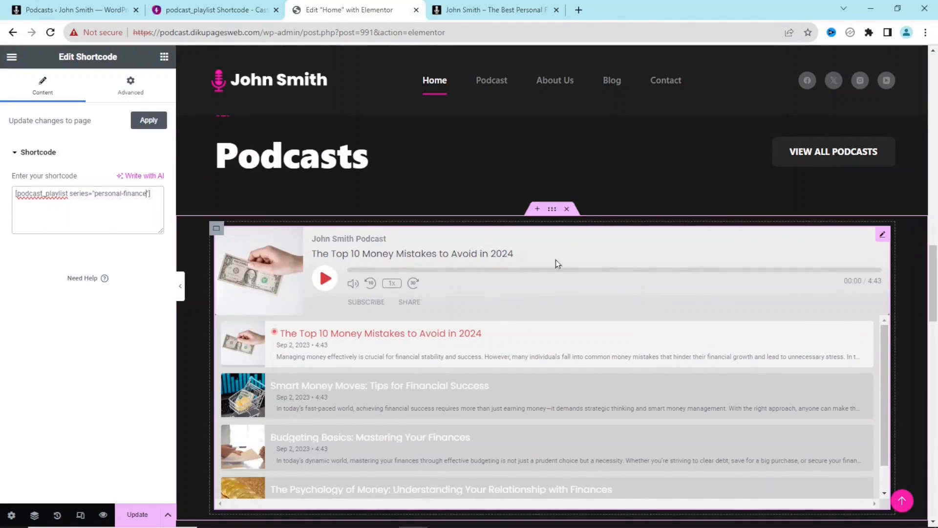
- Update the page and view the Personal Finance playlist in the site preview
scroll(937, 282, down, 2)
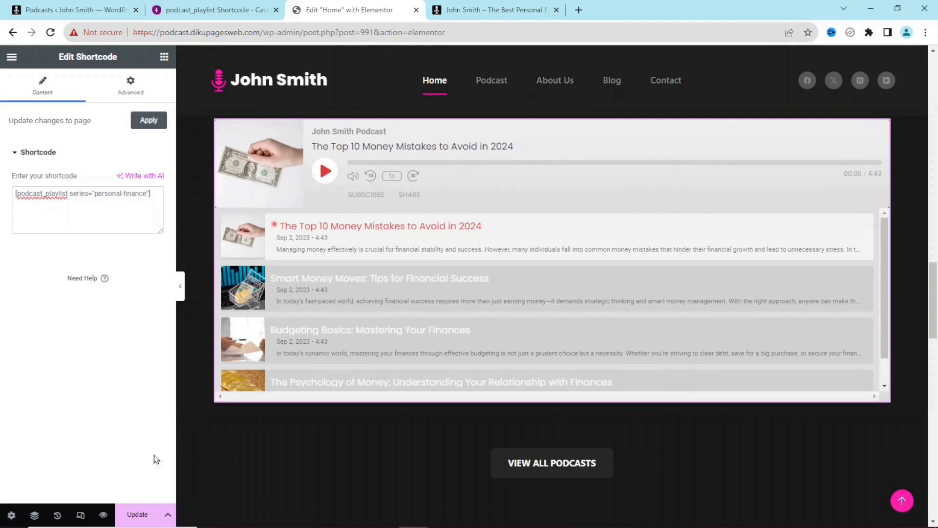
click(136, 513)
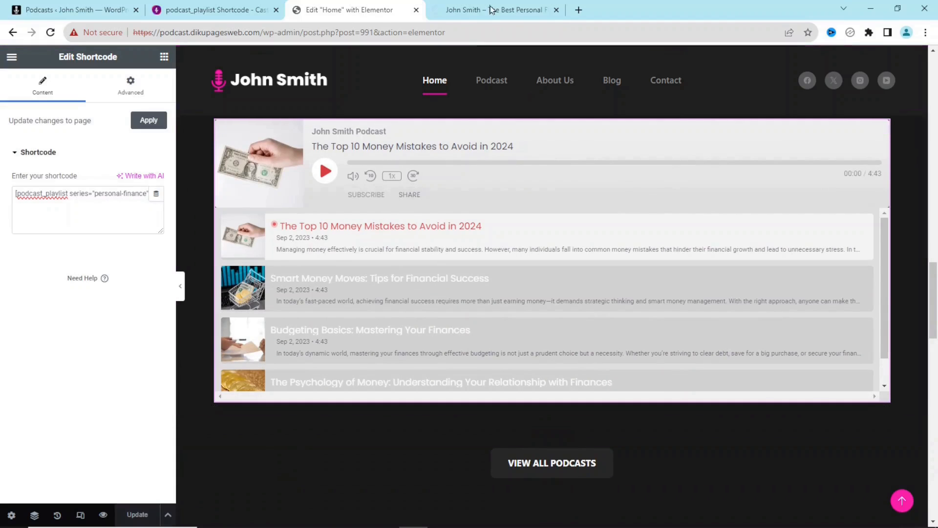
click(497, 6)
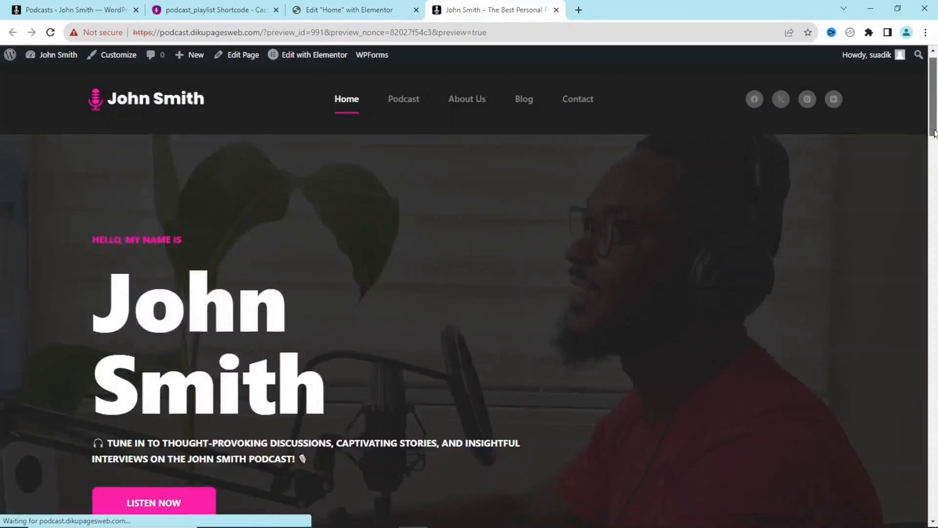
drag(935, 134, 934, 354)
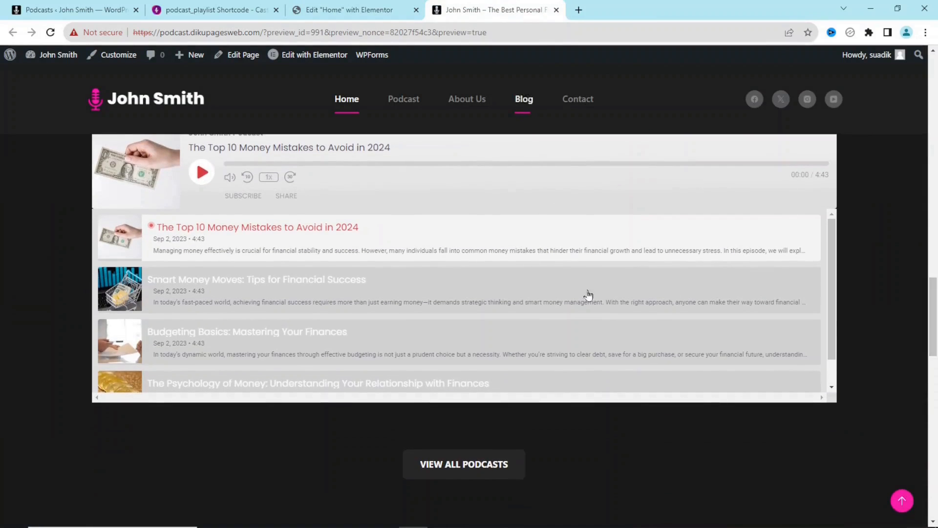
- Navigate from the podcast_playlist article back to Advanced Installation + Developers and open podcast_episode Shortcode
click(210, 9)
drag(934, 275, 875, 246)
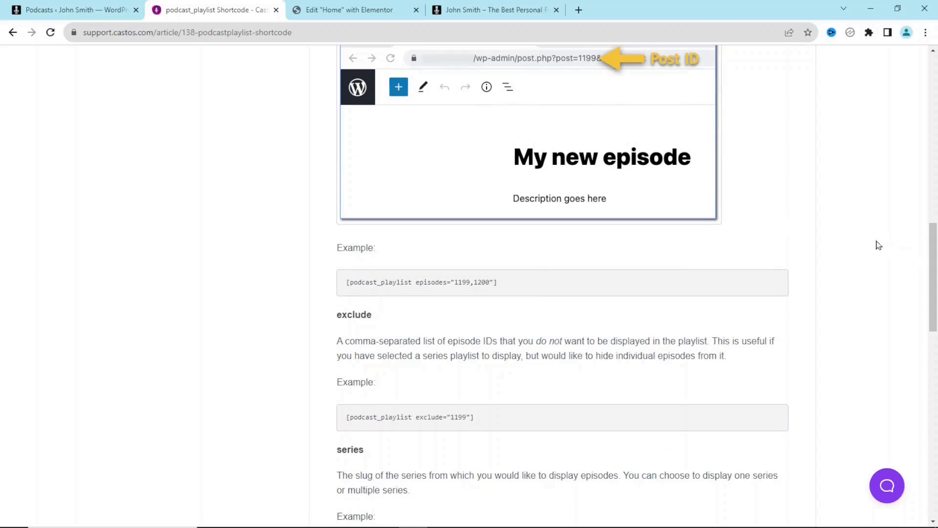
click(12, 32)
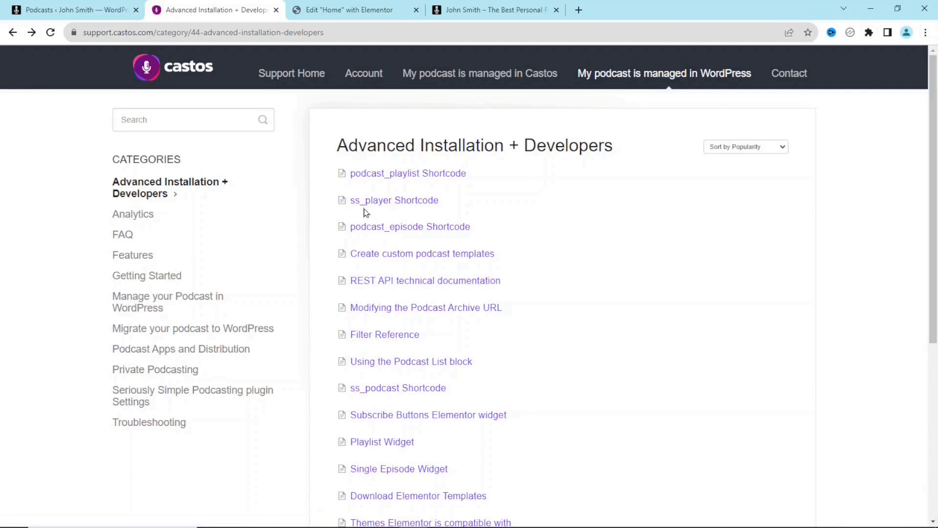
click(437, 229)
- Copy the article's first podcast_episode example shortcode and return to the Elementor editor
scroll(591, 303, down, 12)
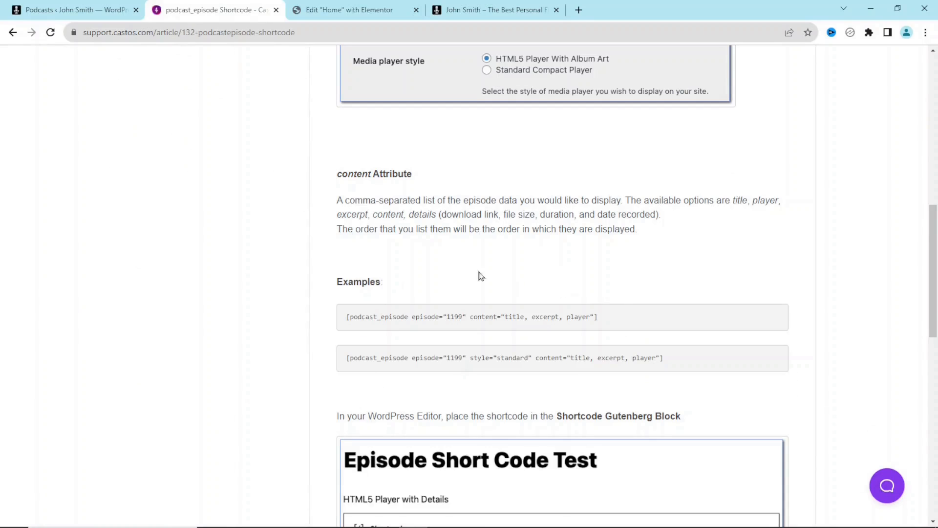
double_click(454, 316)
drag(616, 317, 348, 323)
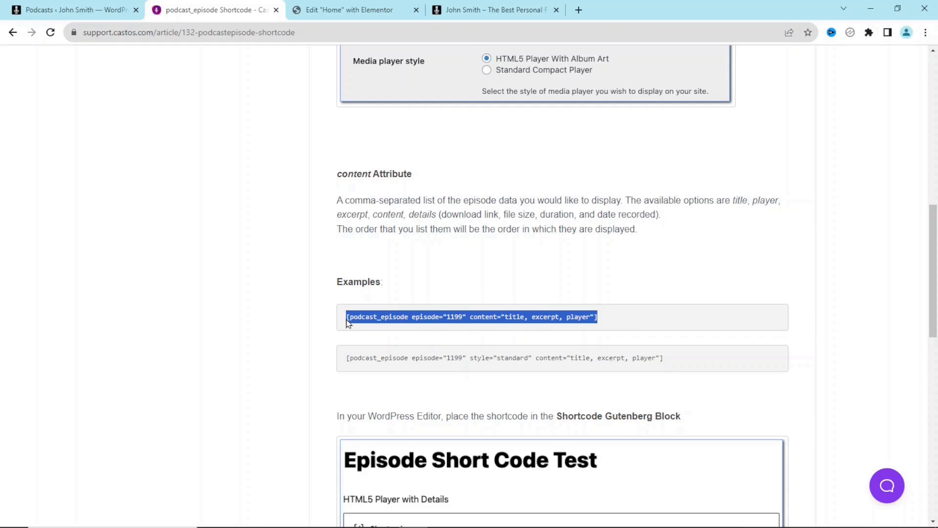
right_click(364, 318)
click(412, 330)
click(349, 10)
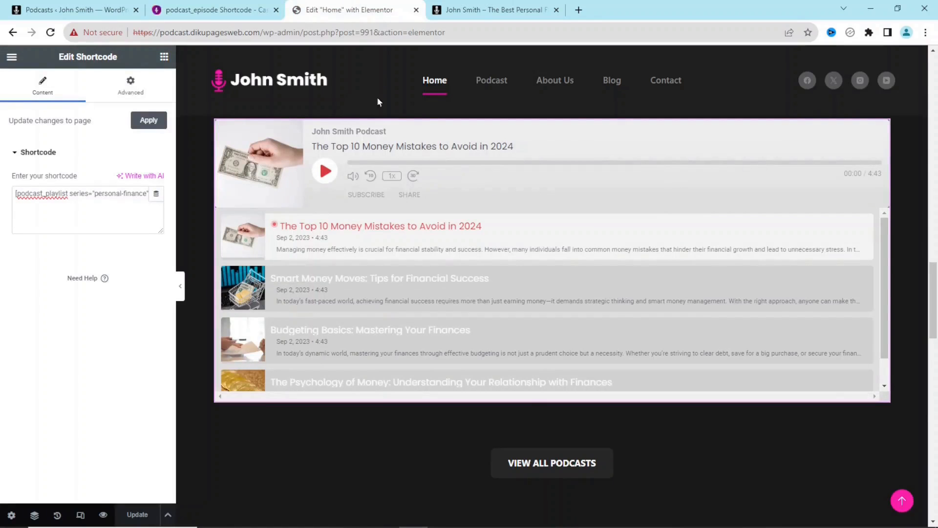
- Replace the playlist shortcode with the pasted podcast_episode example shortcode
click(114, 202)
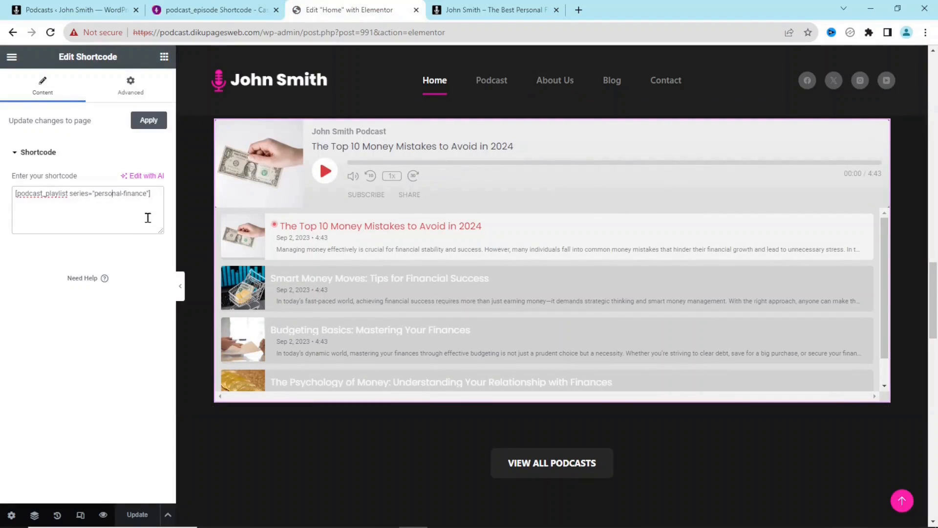
key(ctrl+a)
key(BackSpace)
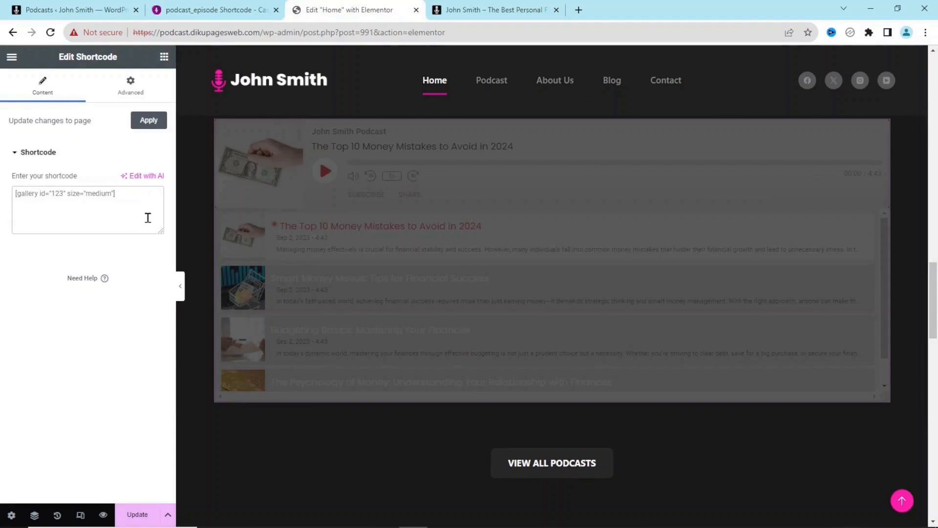
key(ctrl+v)
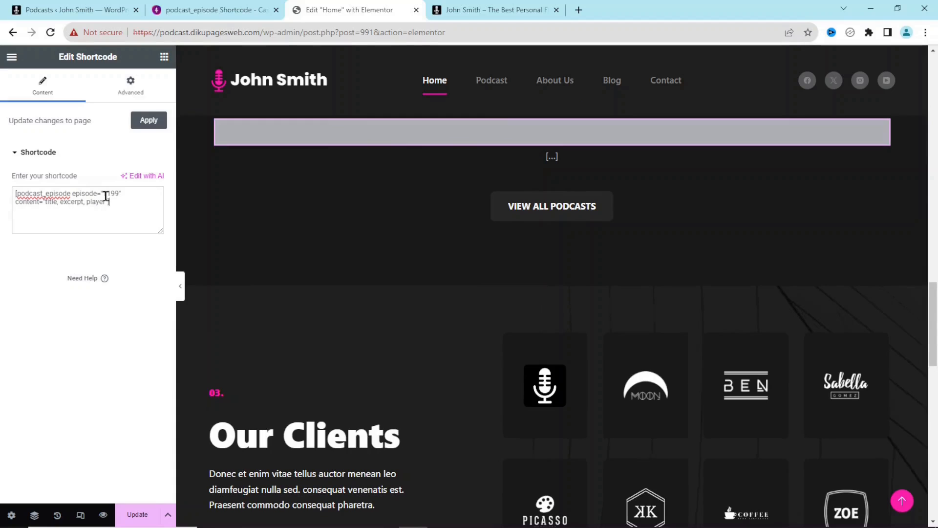
- Change the episode ID from 1199 to 1528 (Budgeting Basics), checked in the Episodes list, and save
click(62, 12)
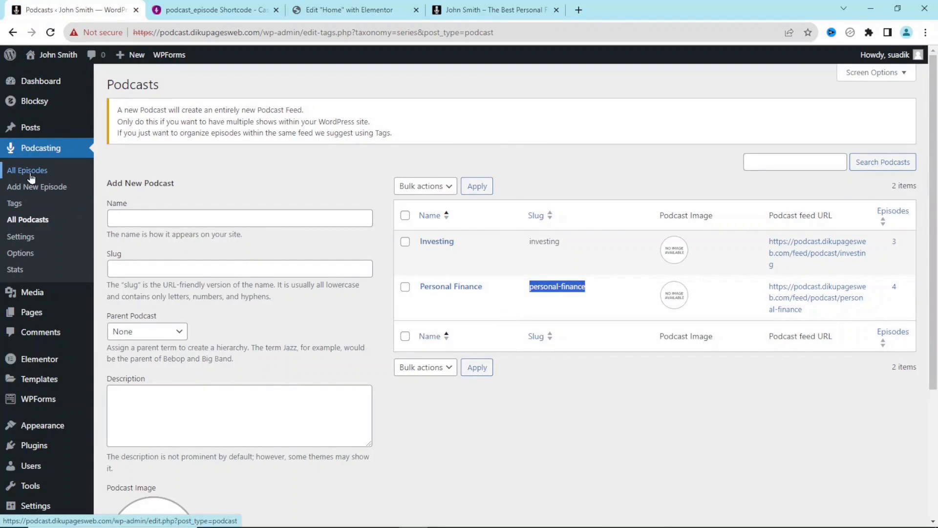
click(30, 175)
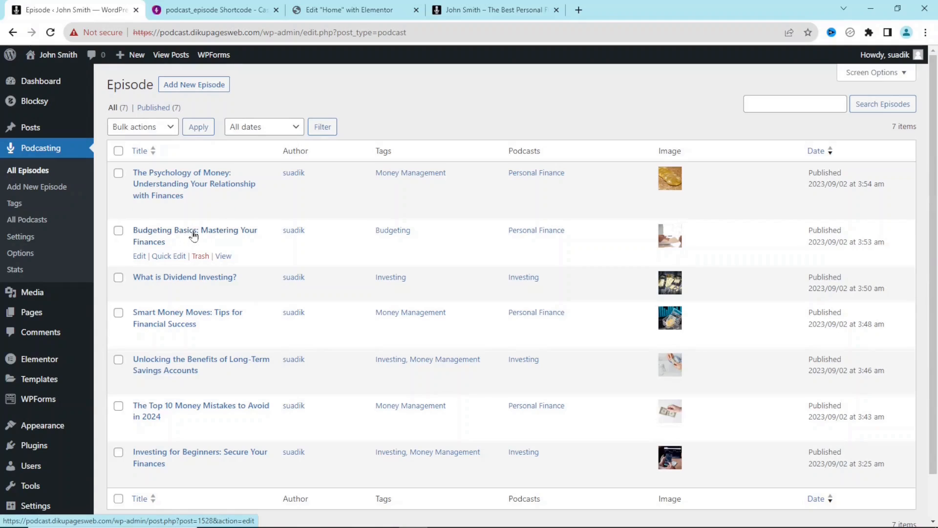
click(348, 10)
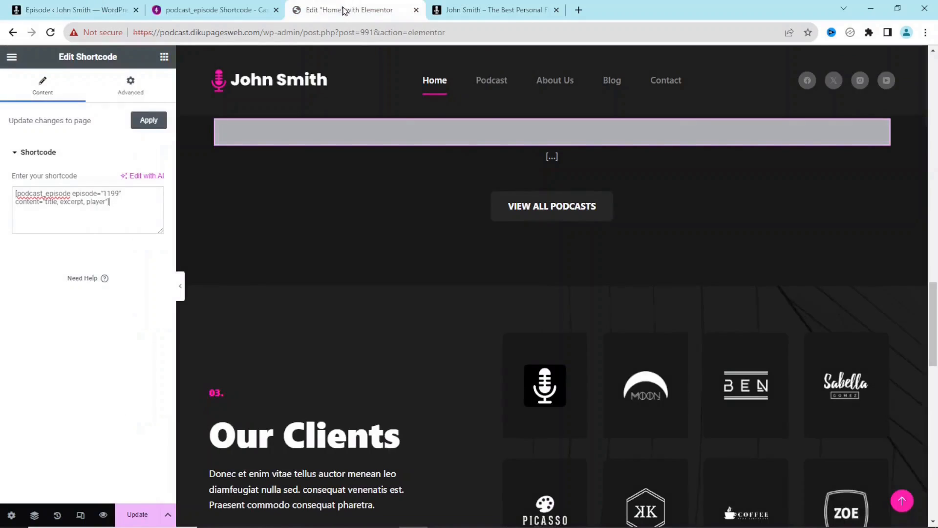
double_click(106, 191)
key(ctrl+v)
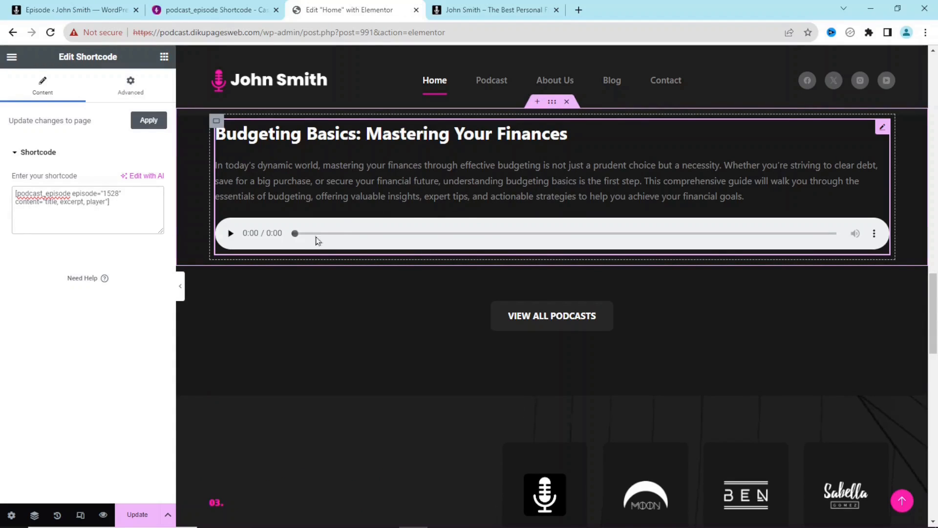
click(138, 514)
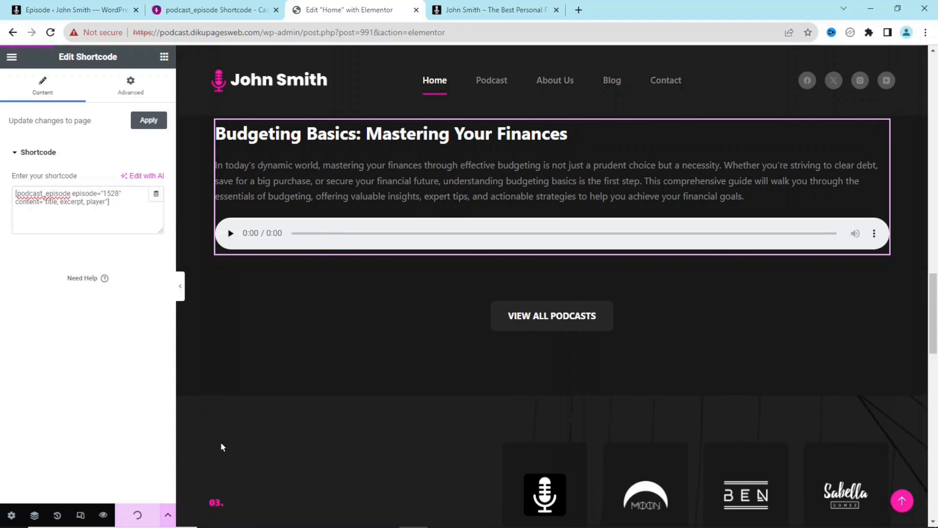
click(487, 10)
scroll(881, 135, down, 10)
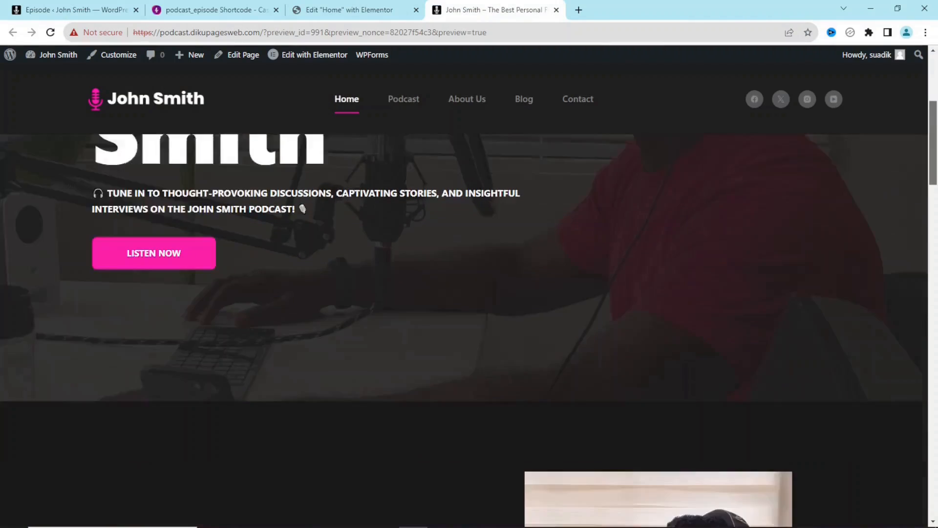
scroll(203, 383, down, 4)
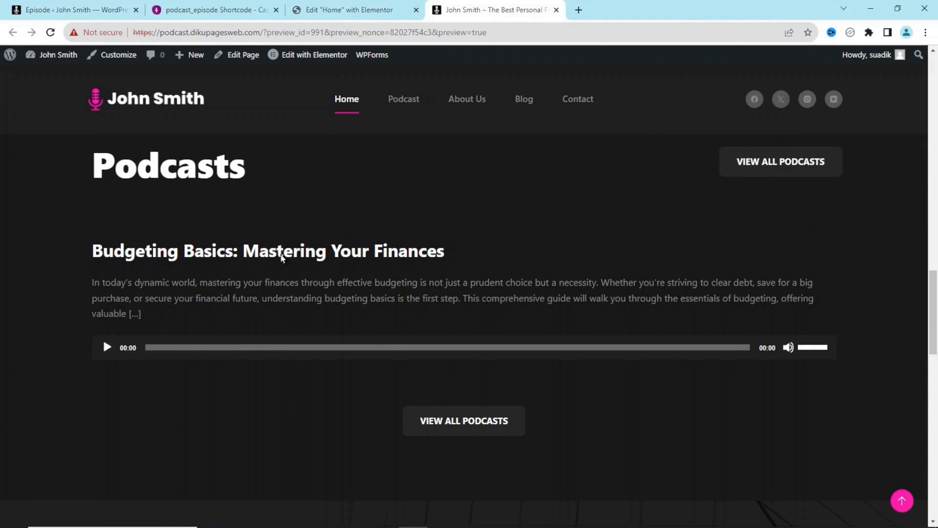
click(322, 10)
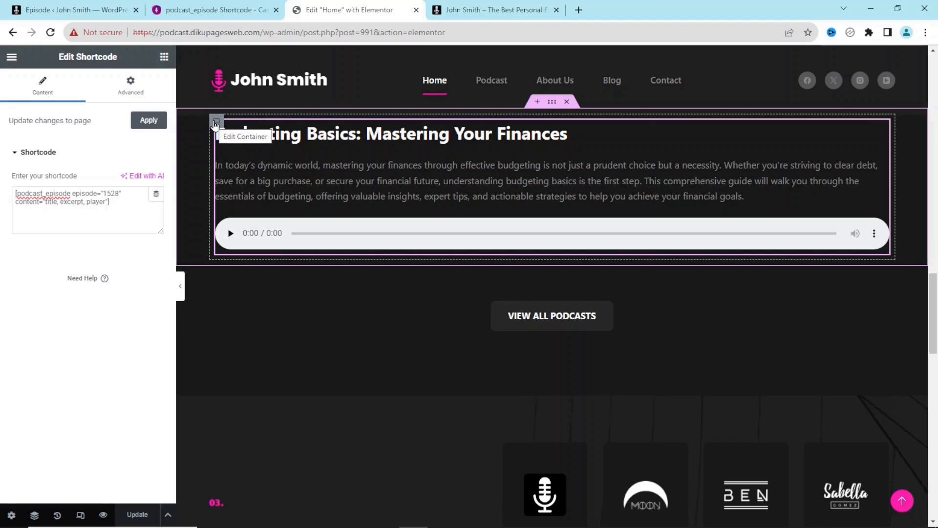
- Duplicate the Budgeting Basics episode container twice, giving three side-by-side columns
right_click(216, 122)
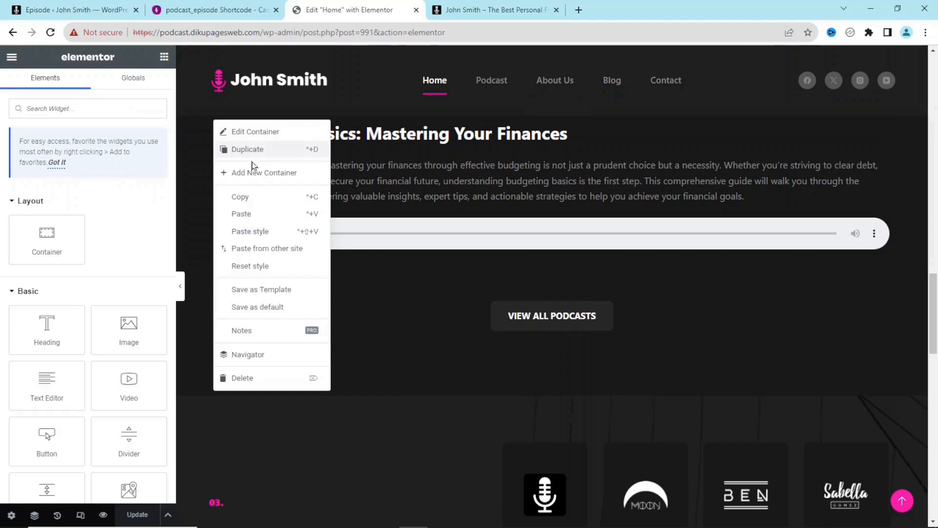
click(255, 149)
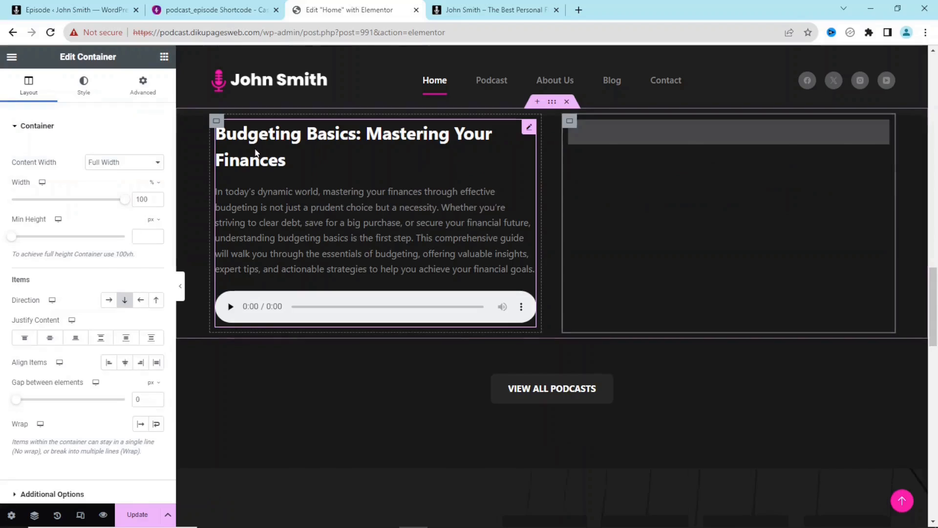
right_click(217, 121)
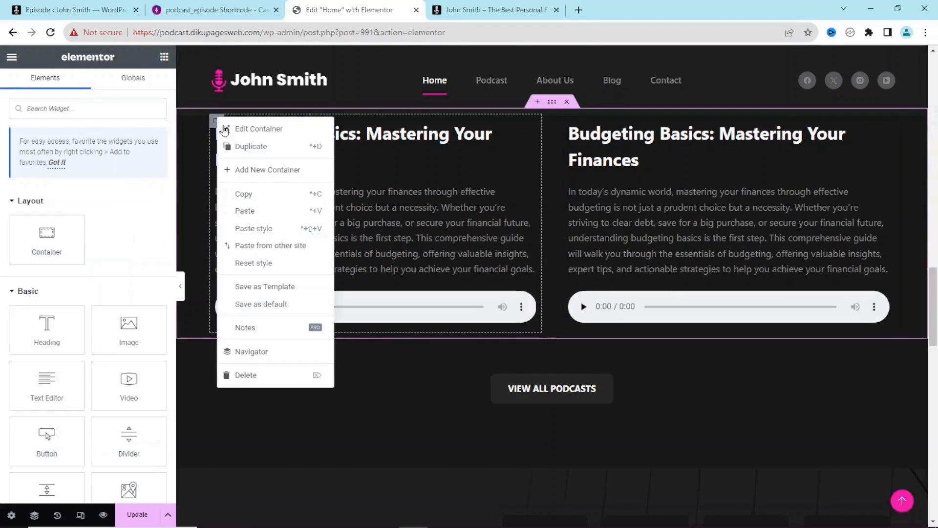
click(250, 147)
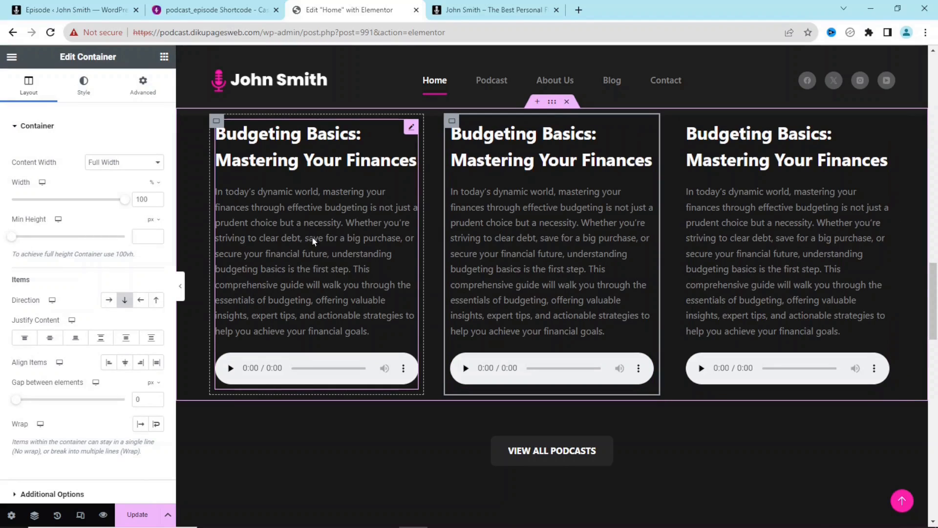
click(58, 6)
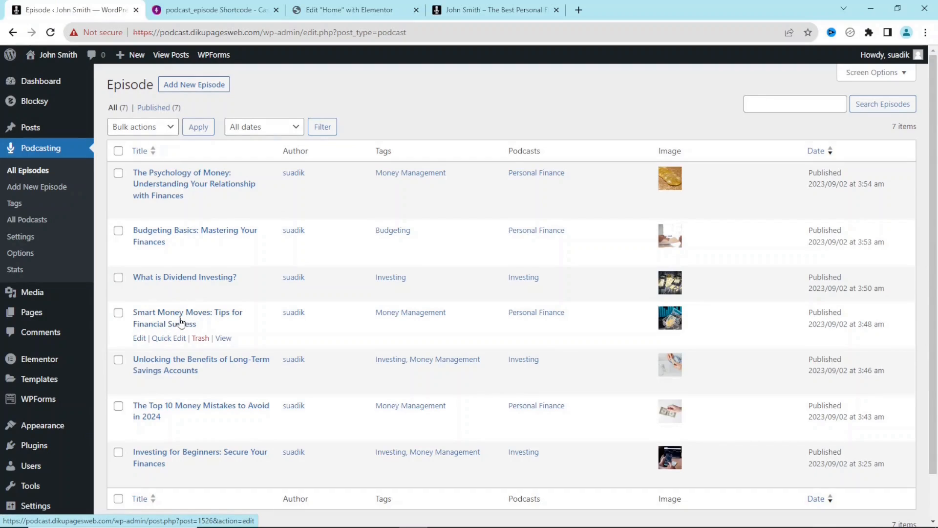
- Change the middle column's shortcode to episode 1526 (Smart Money Moves)
click(373, 8)
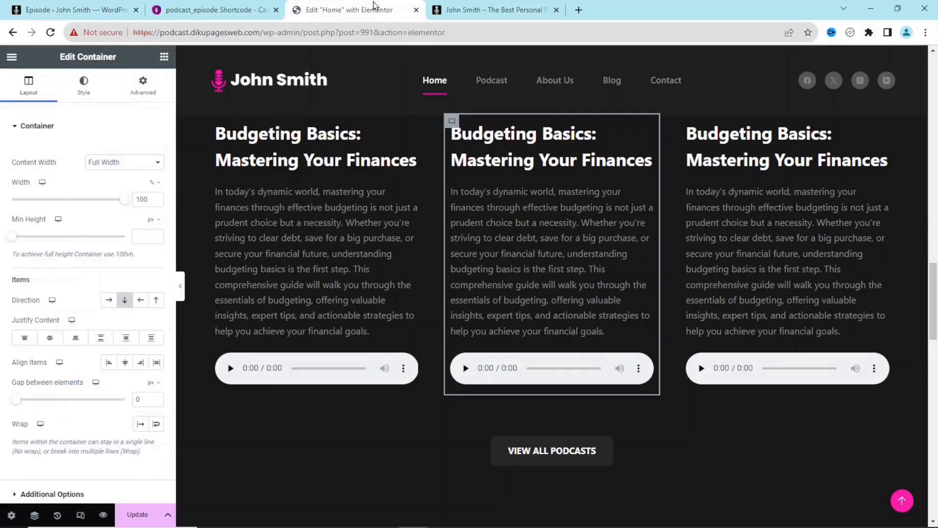
click(550, 186)
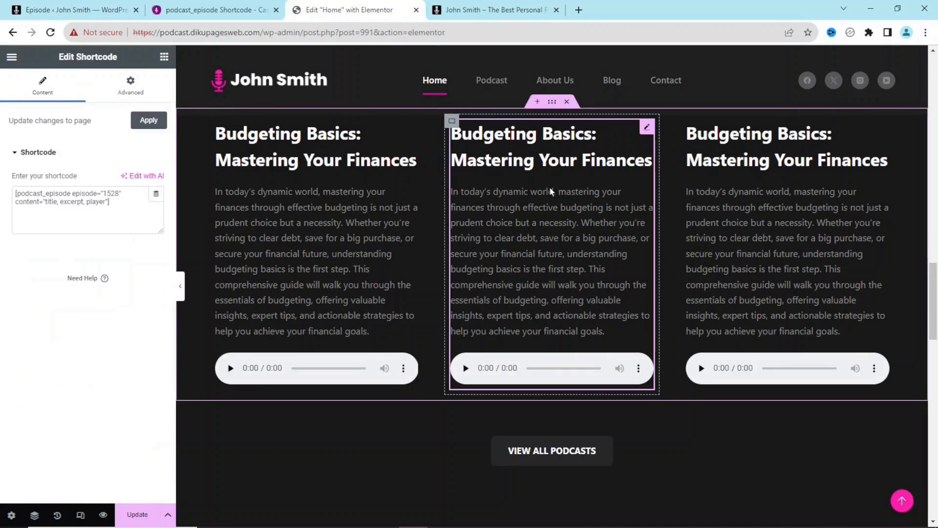
click(119, 194)
key(BackSpace)
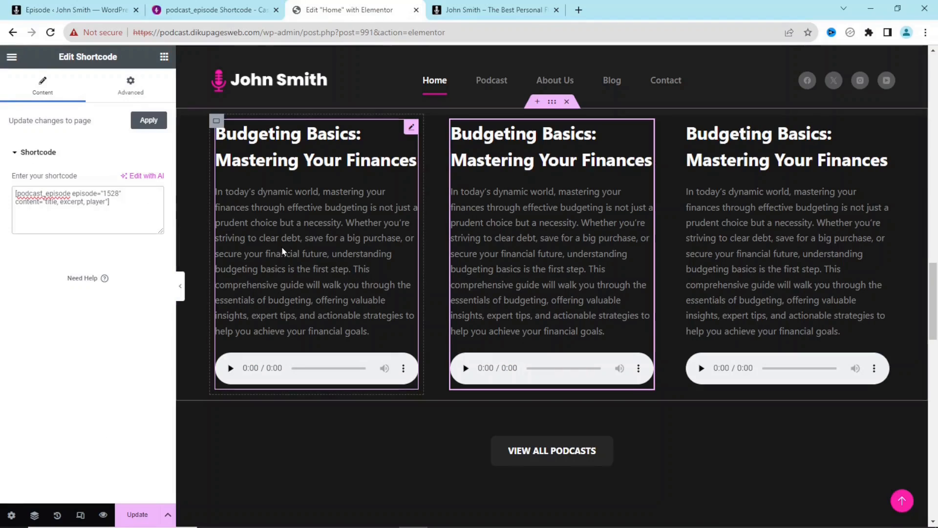
text(6)
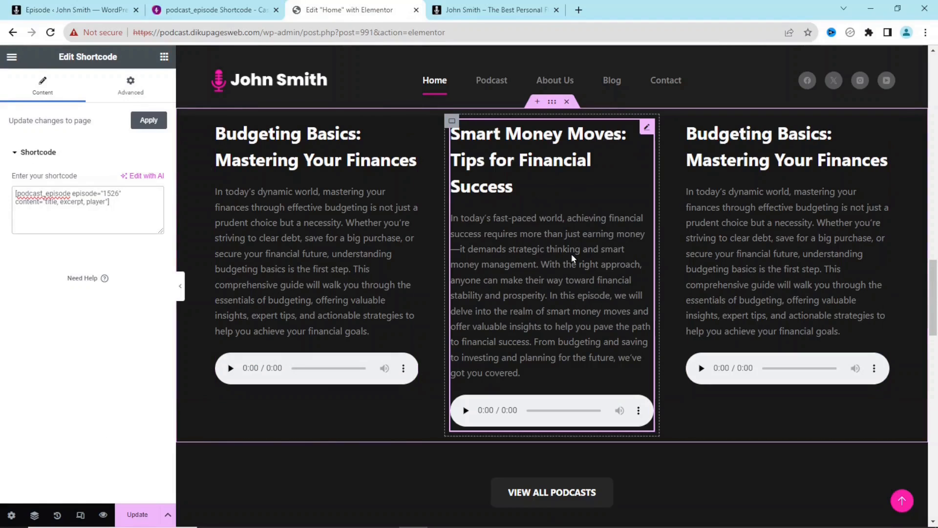
- Set the third column's shortcode to episode 1515 (Investing for Beginners) and save the page
click(65, 7)
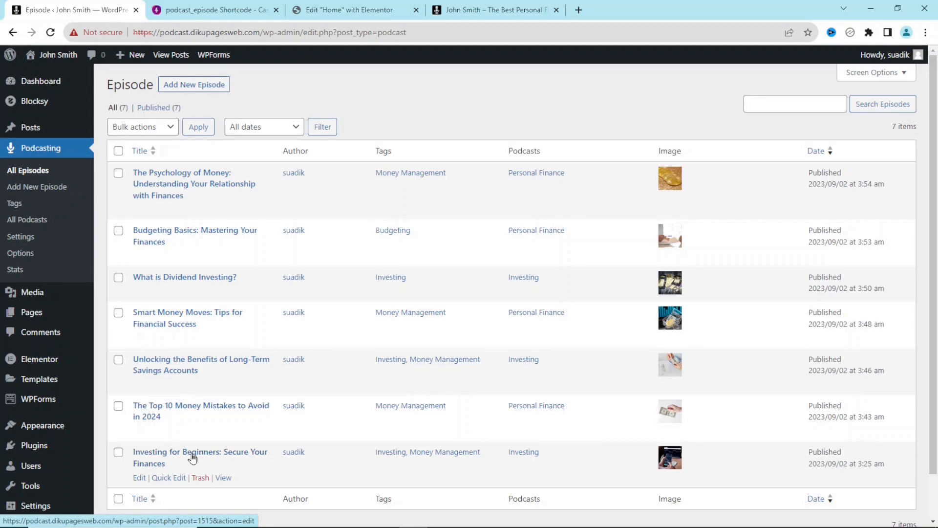
click(349, 6)
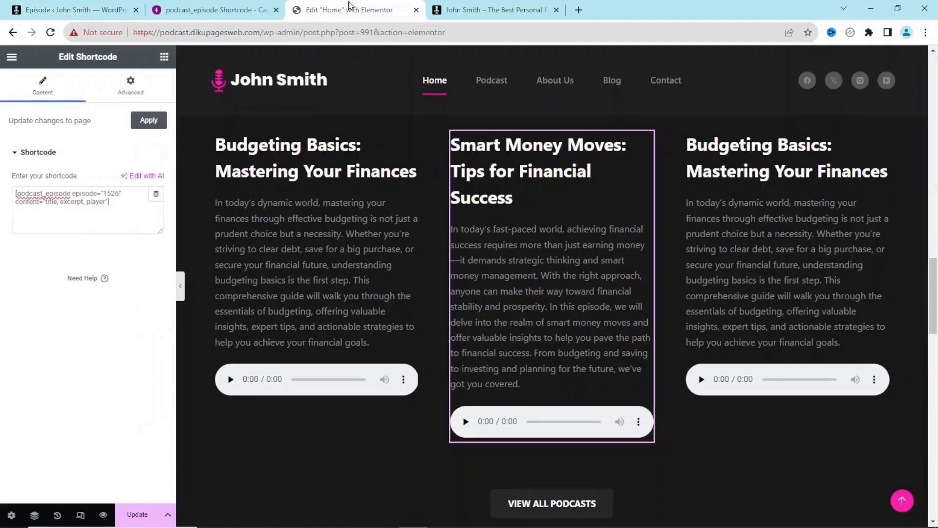
click(812, 253)
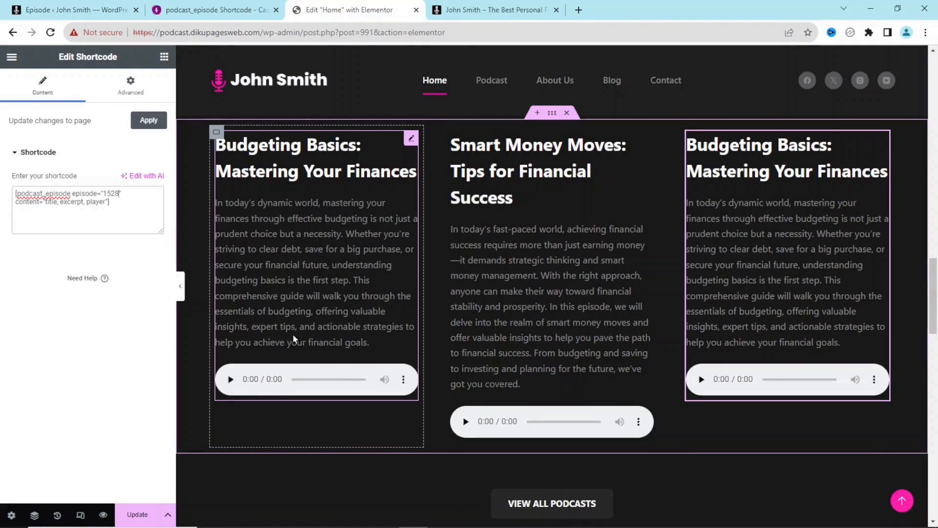
key(BackSpace)
key(BackSpace)
text(15)
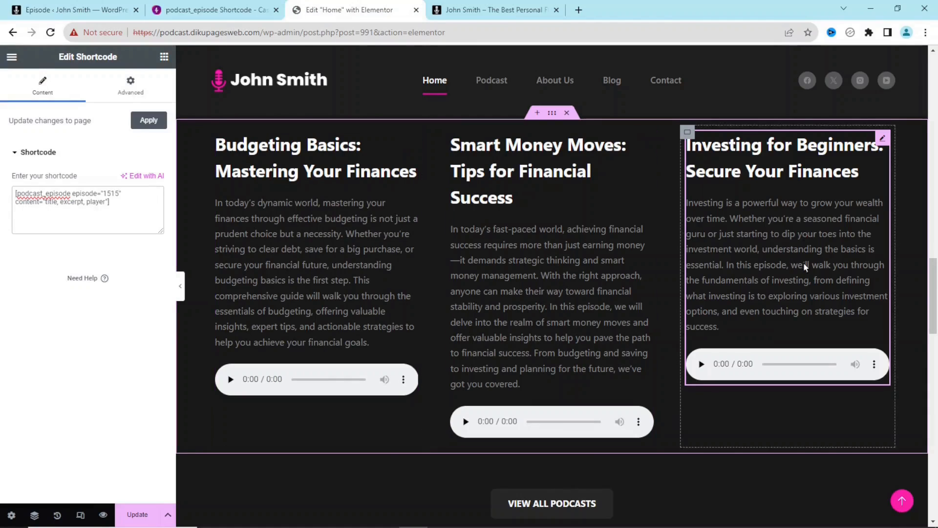
click(135, 513)
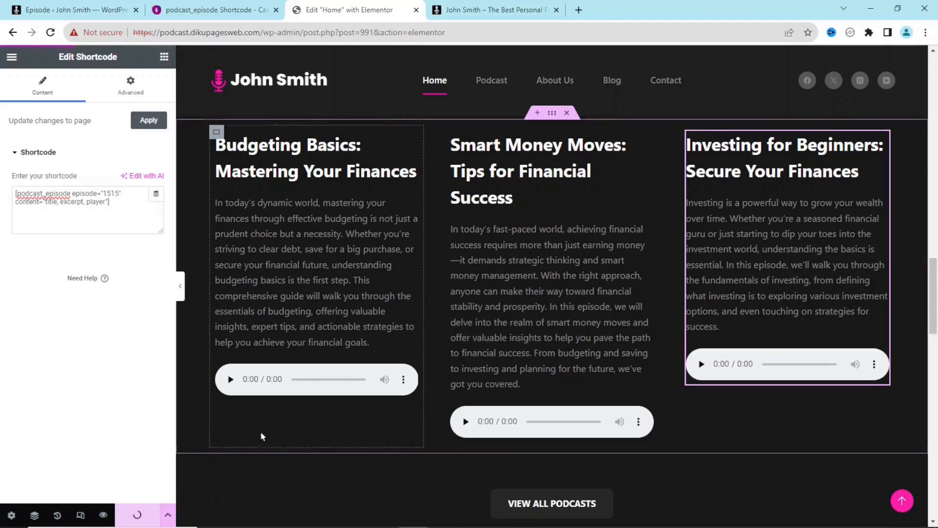
click(469, 11)
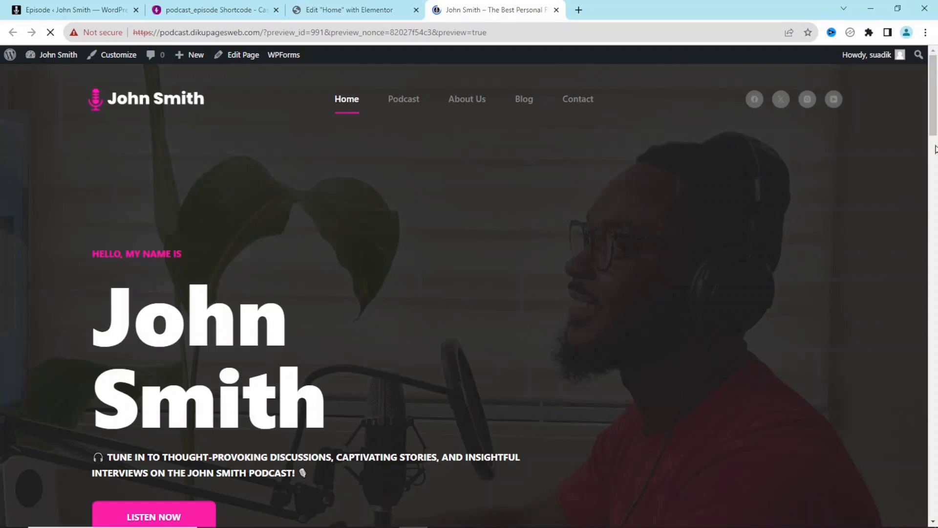
- Review the home page's three episodes, the podcast archive and the Top 10 Money Mistakes episode page
scroll(759, 86, down, 10)
scroll(470, 293, down, 10)
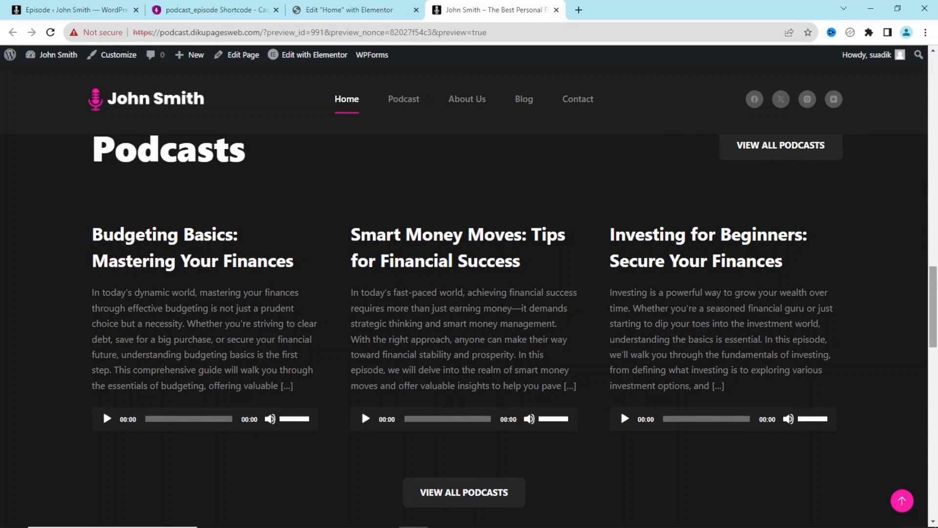
scroll(780, 180, down, 7)
scroll(780, 180, up, 7)
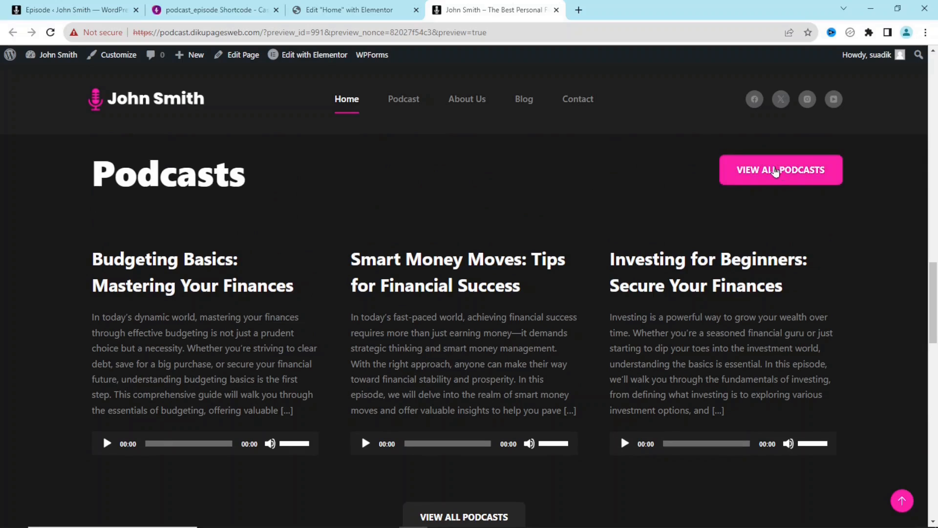
click(775, 172)
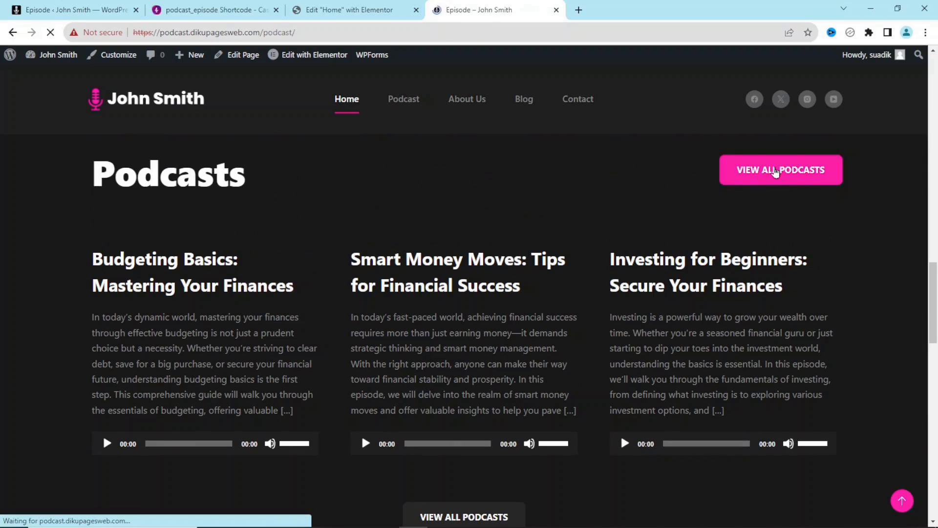
scroll(907, 288, down, 15)
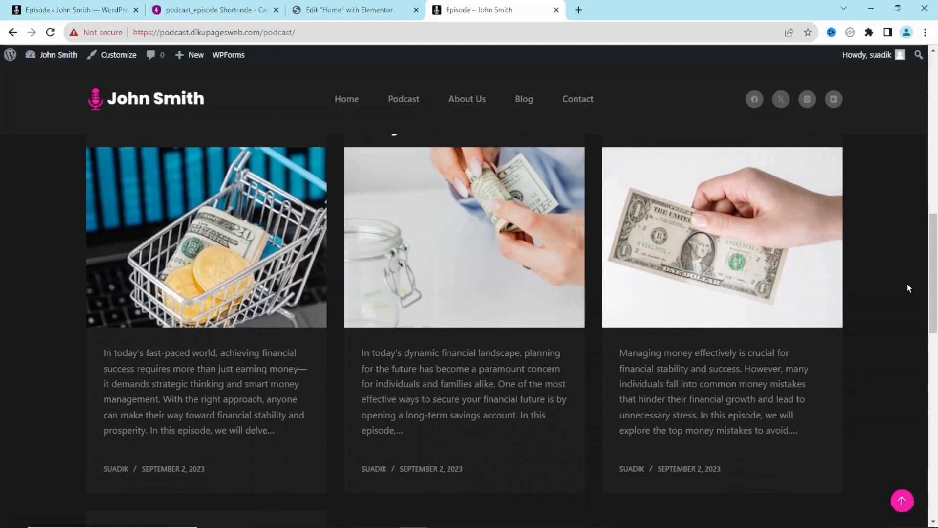
click(689, 238)
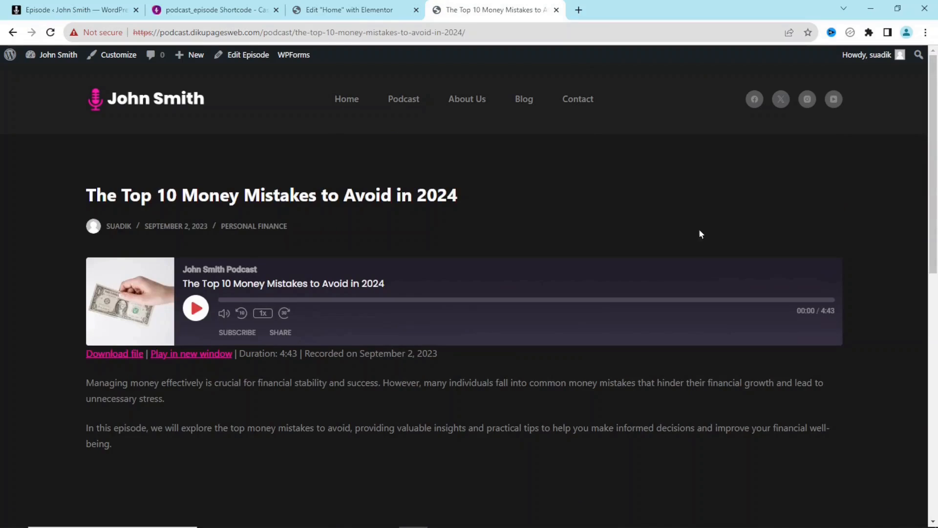
click(349, 16)
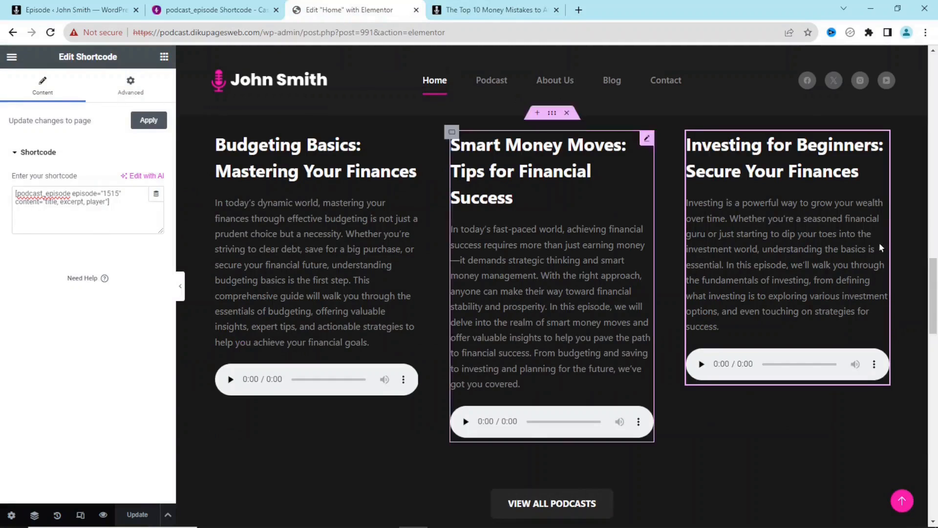
- Change the Podcasts heading title to 'Featured Episodes' and save the page
drag(931, 306, 931, 270)
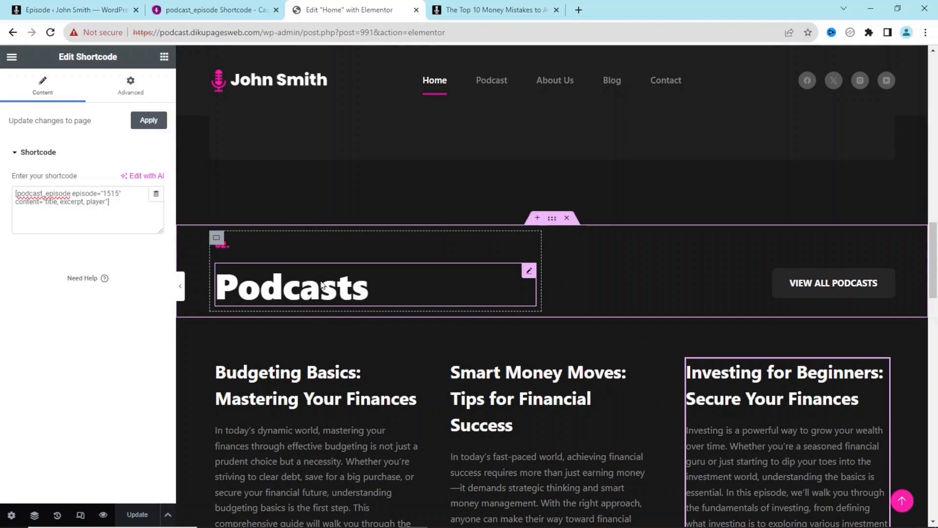
click(311, 295)
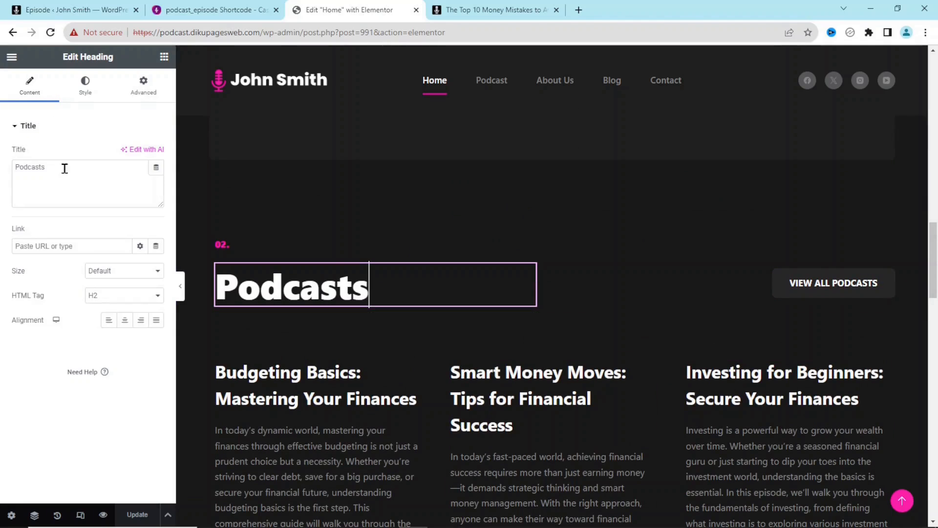
drag(63, 168, 2, 179)
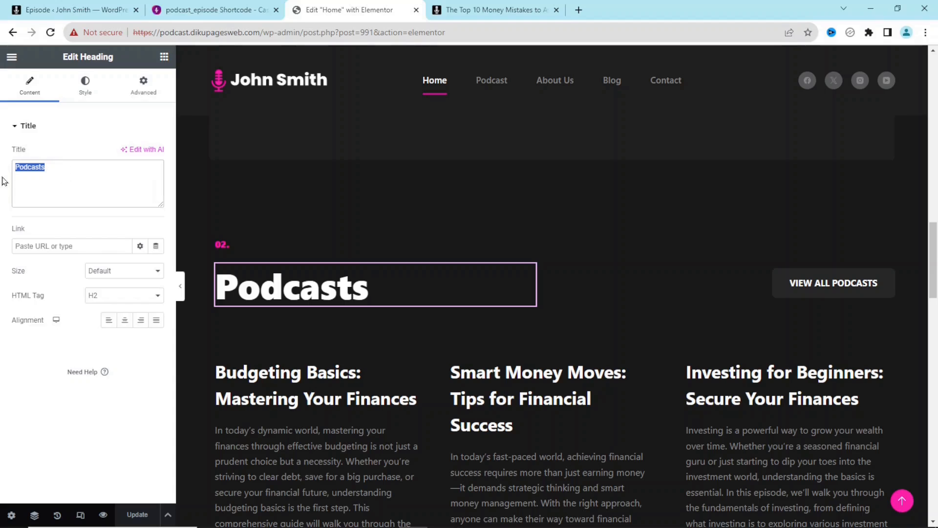
text(Featuj)
key(BackSpace)
text(re)
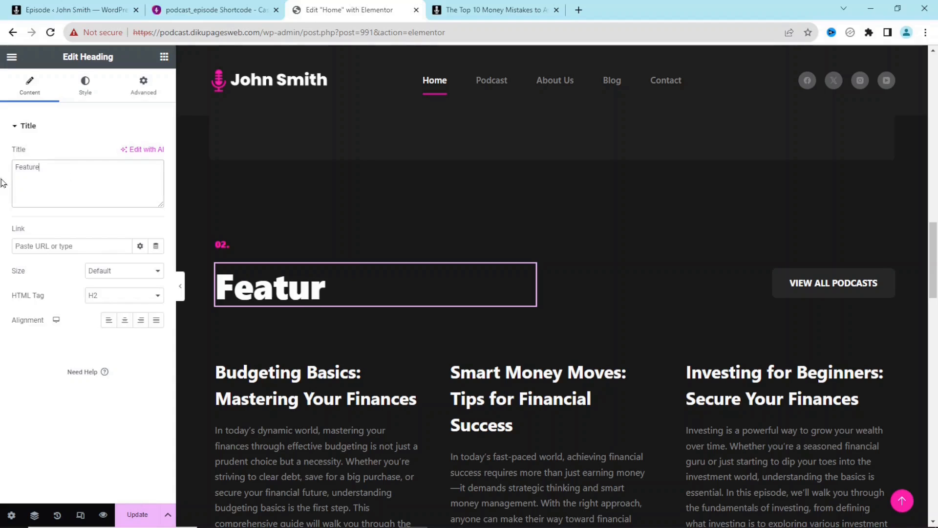
text(d Ep)
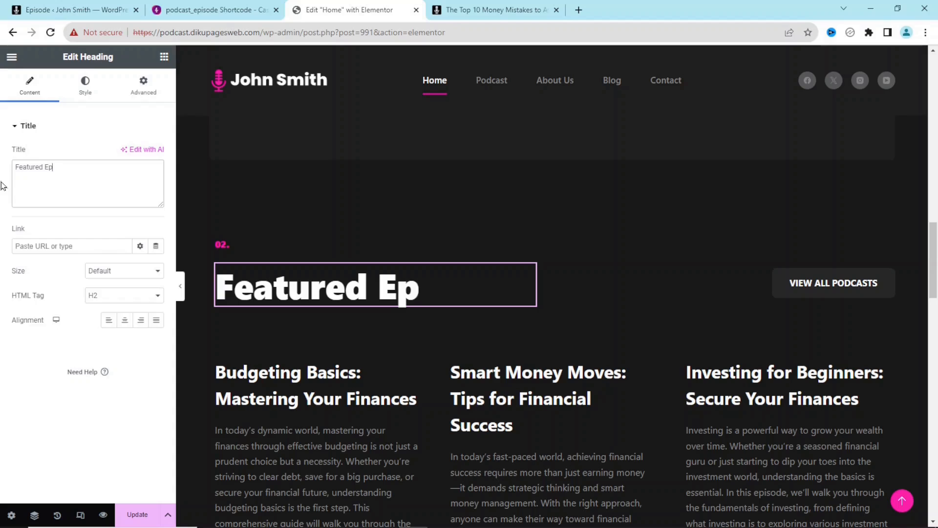
text(isodes)
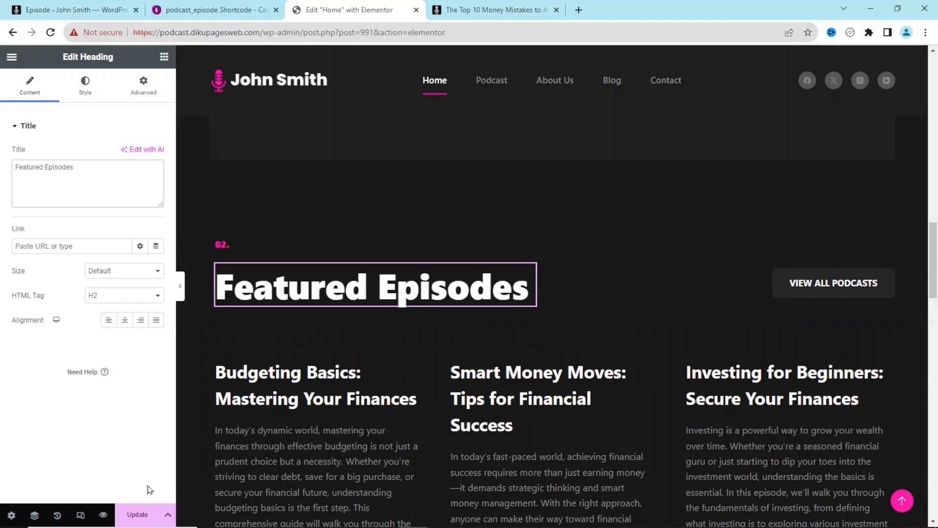
click(132, 513)
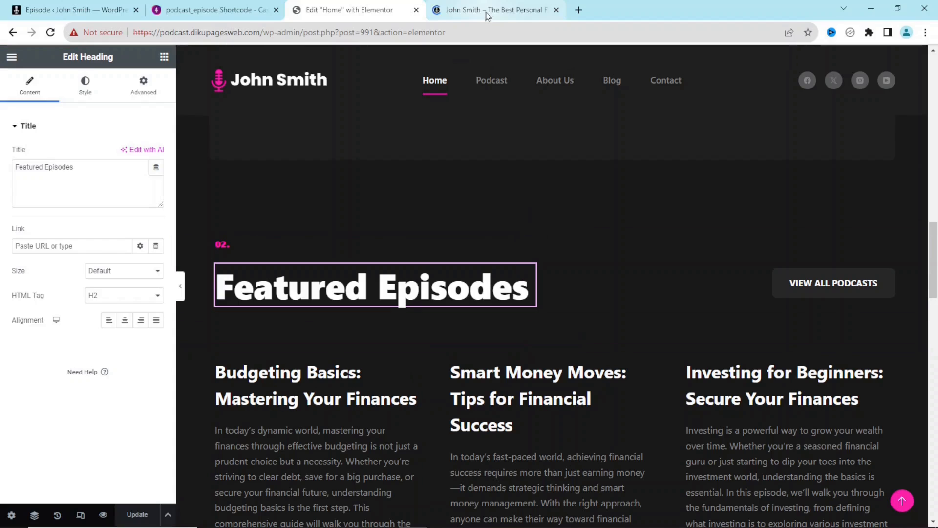
click(488, 13)
- Check the Featured Episodes heading and its three episode players, then open the Podcast archive
drag(934, 87, 934, 280)
drag(103, 266, 409, 300)
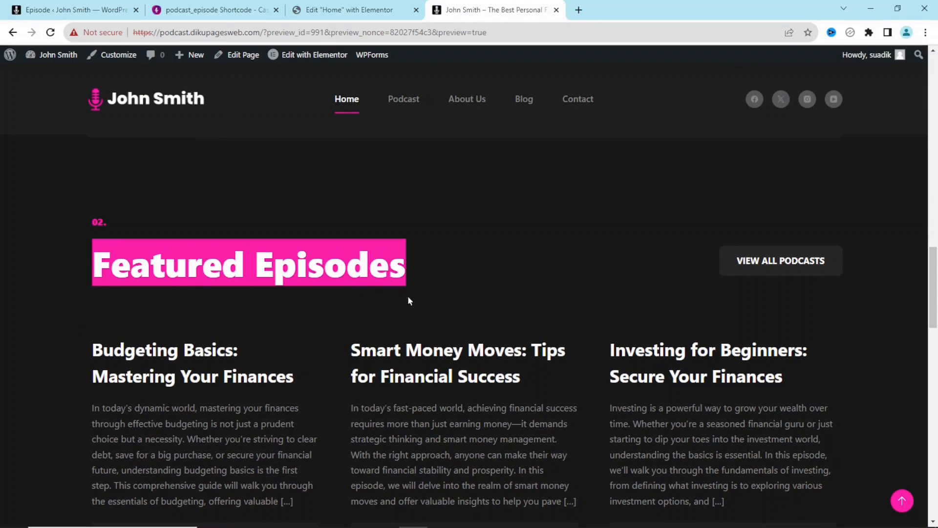
scroll(924, 277, down, 2)
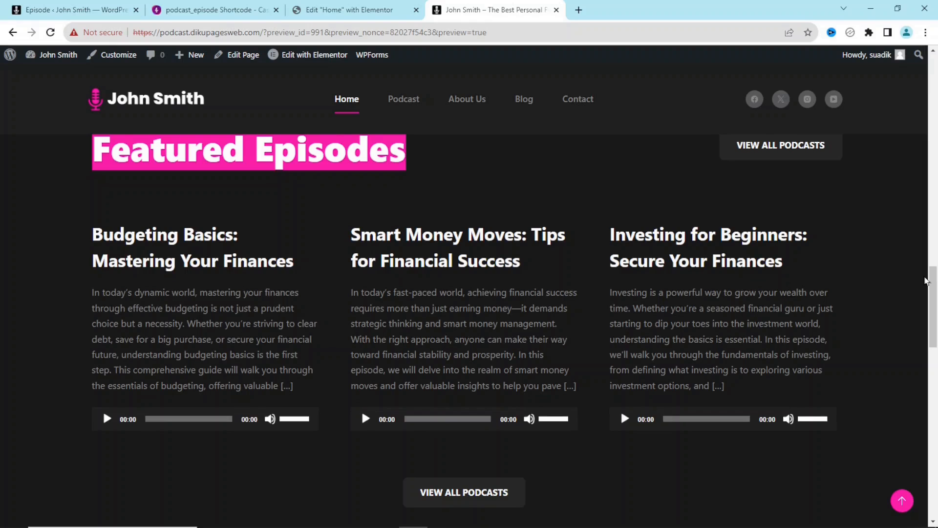
scroll(563, 243, up, 1)
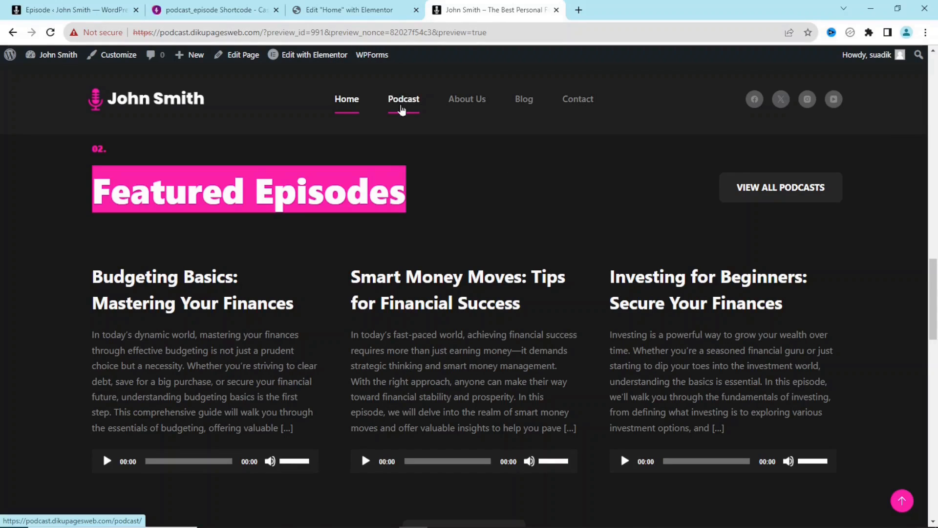
click(403, 99)
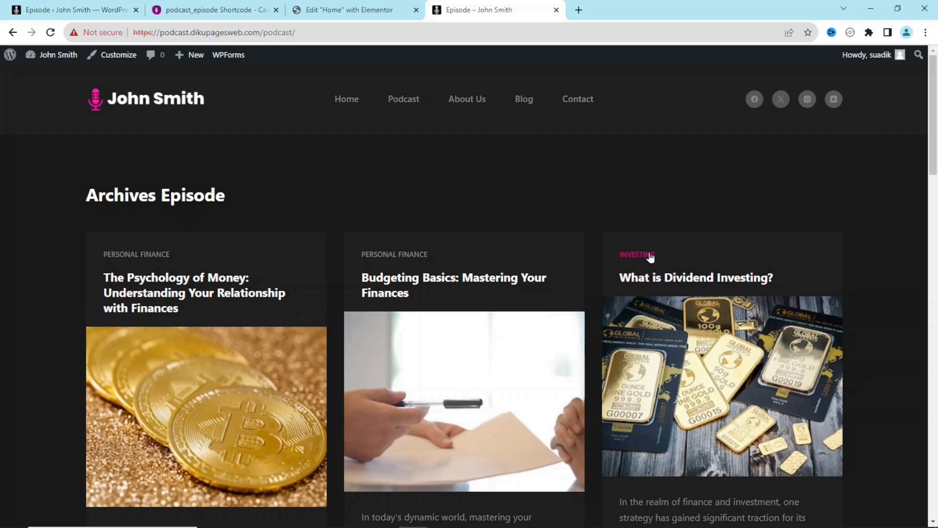
- Scroll the episode archive, then go back to the wp-admin All Episodes list
scroll(519, 175, down, 3)
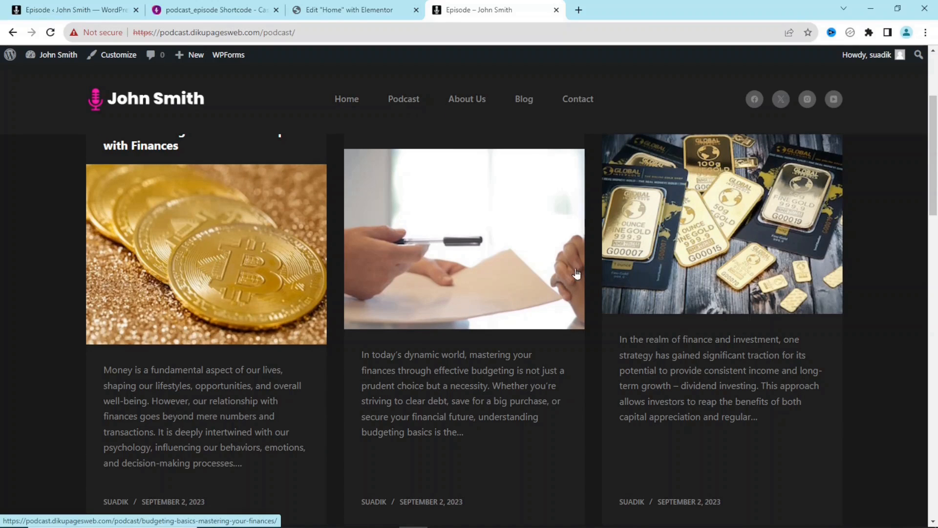
click(74, 11)
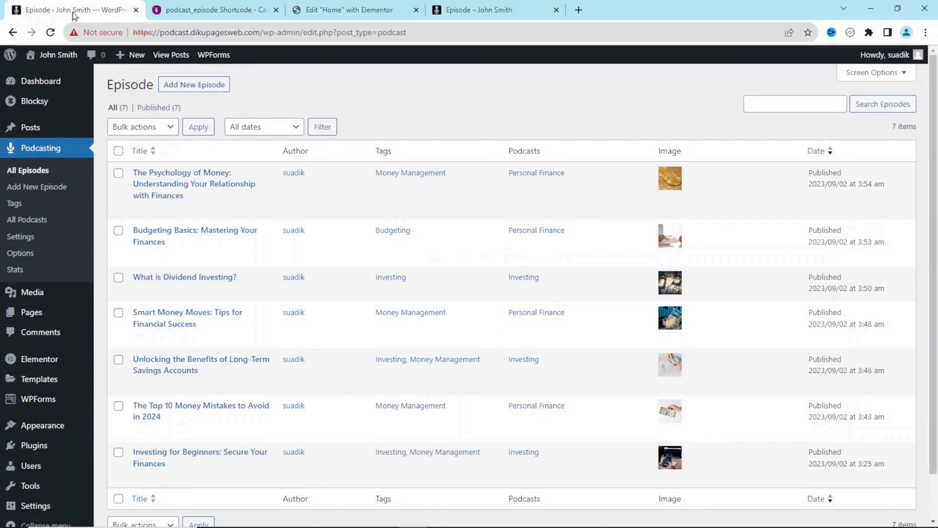
- Create a new page titled 'Investing Playlist'
mouse_move(131, 57)
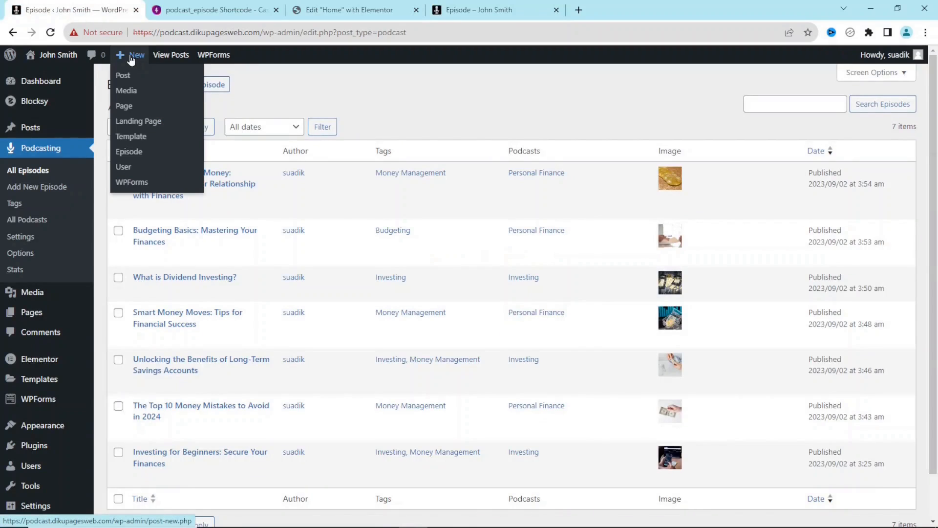
click(132, 109)
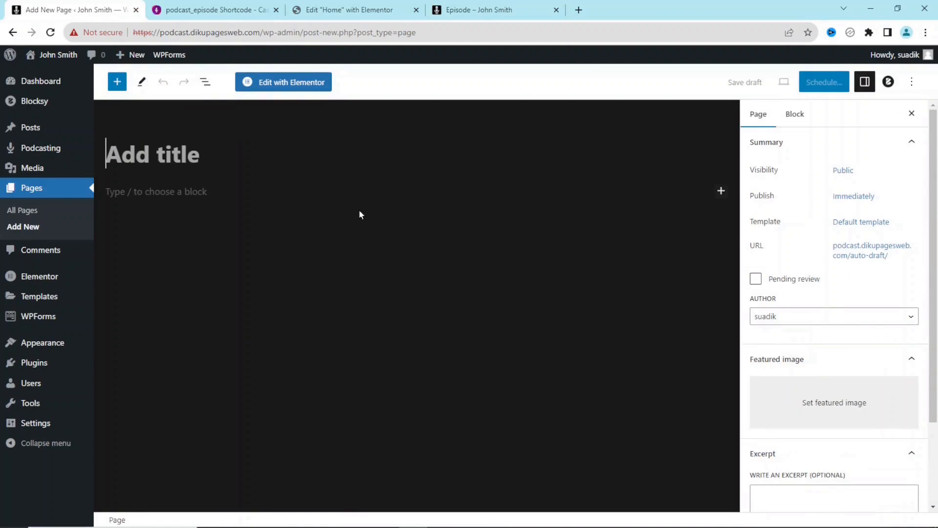
text(Investing )
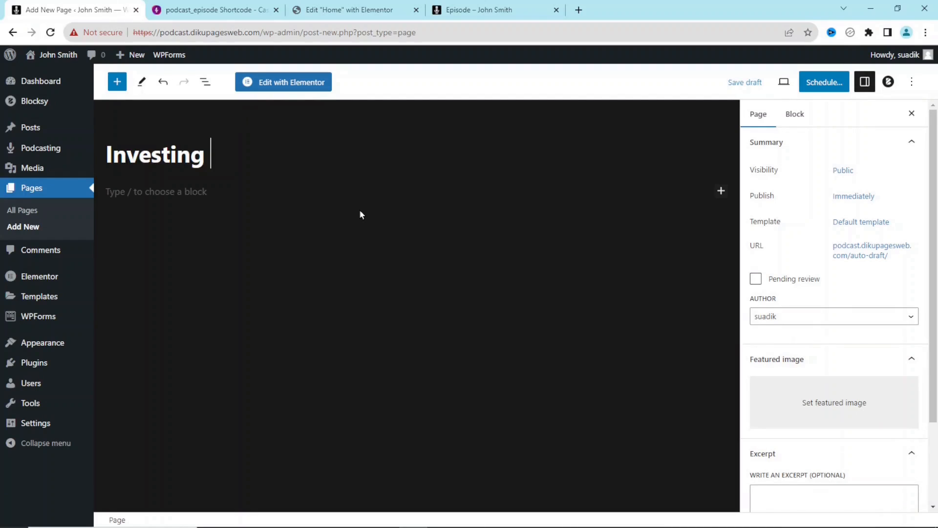
text(Playlist)
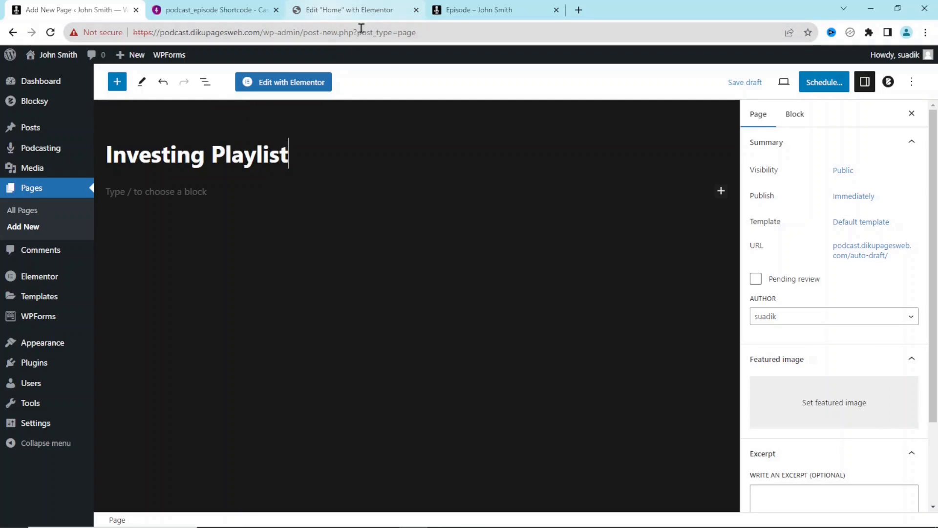
click(383, 16)
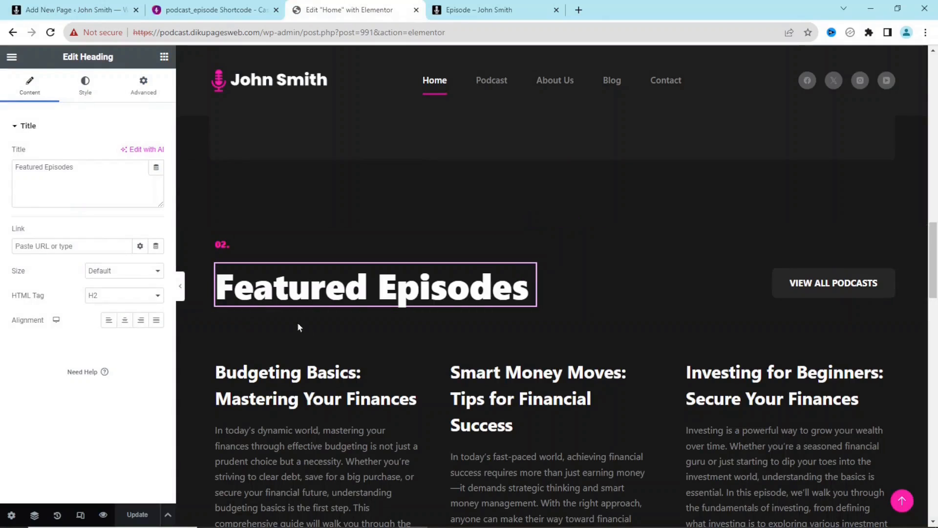
click(68, 8)
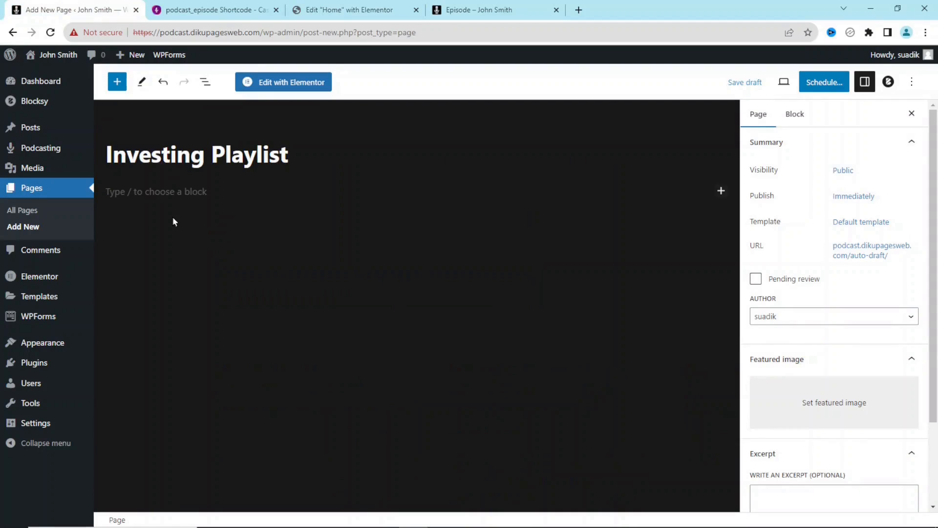
- Insert a Shortcode block found by searching 'short' in the block inserter
click(721, 190)
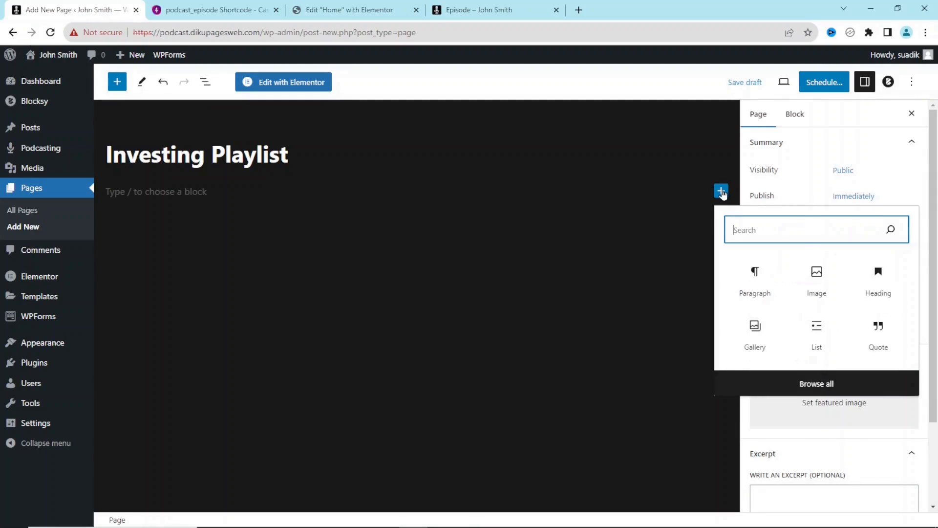
text(short)
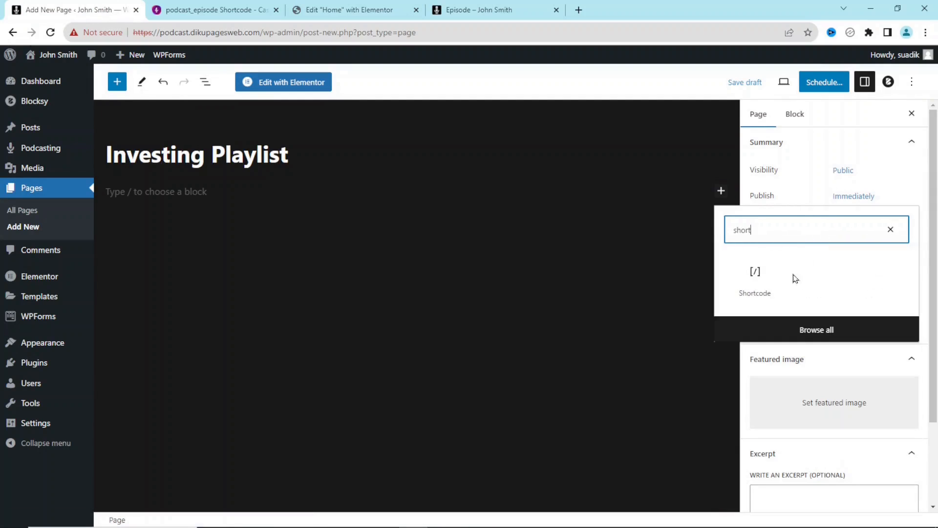
click(758, 277)
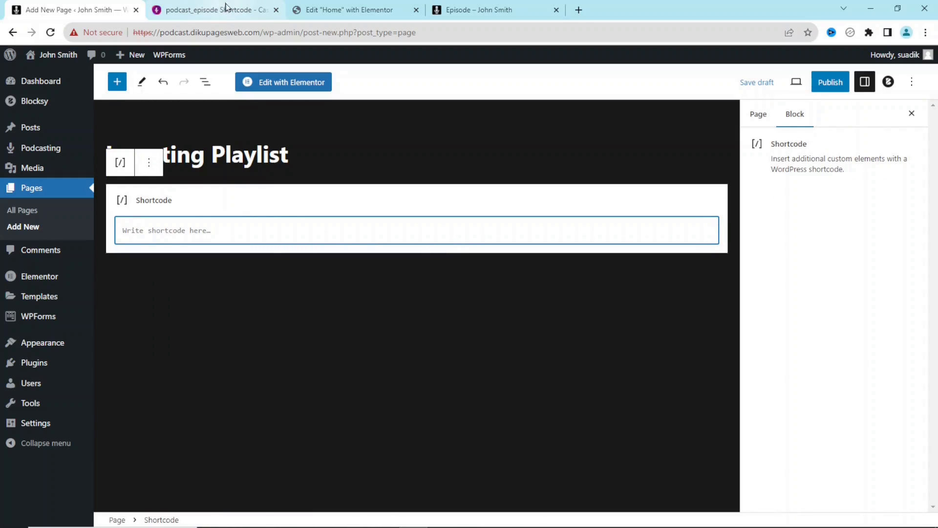
- Copy the series example from the podcast_playlist docs into the Shortcode block
click(209, 9)
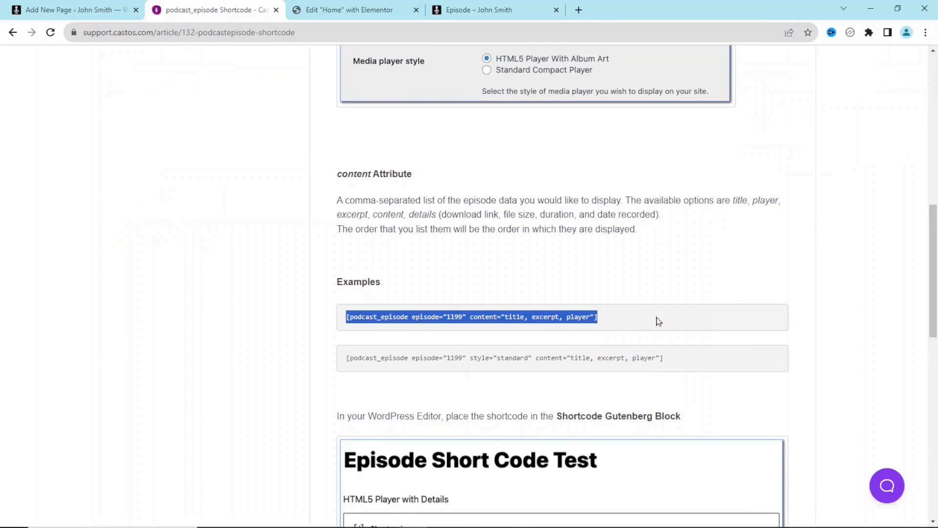
click(13, 36)
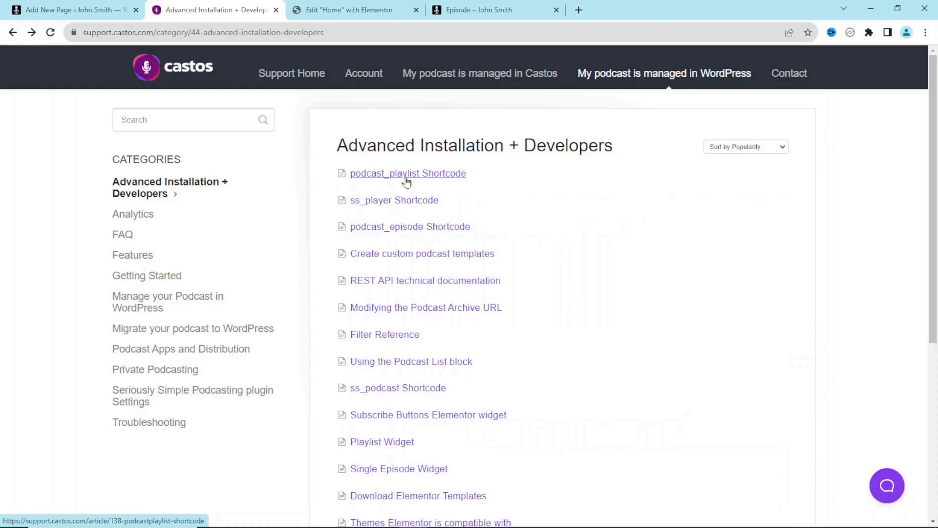
click(428, 174)
scroll(291, 209, down, 18)
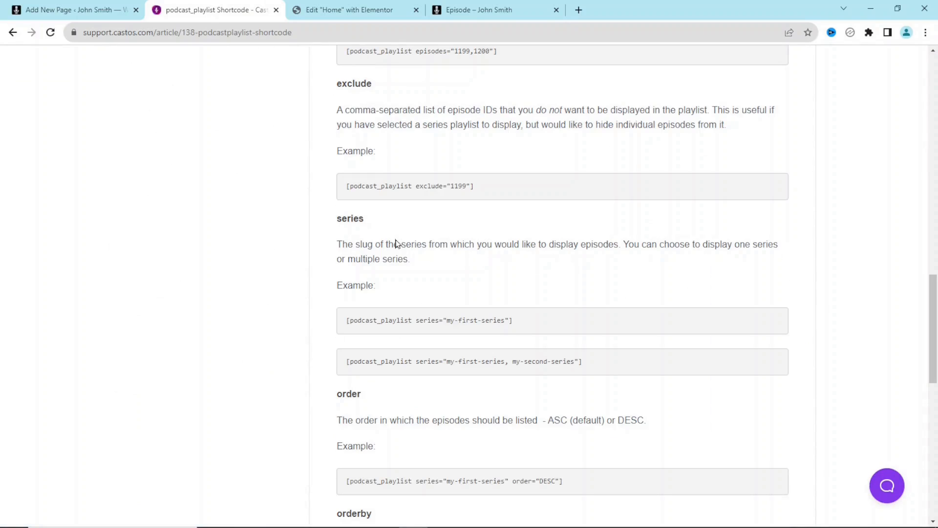
drag(521, 327, 347, 321)
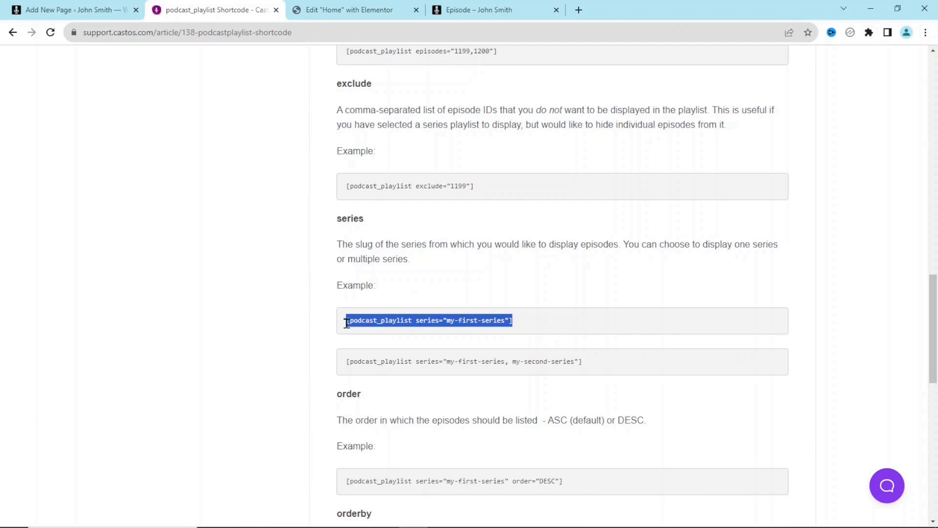
right_click(412, 317)
click(442, 325)
click(65, 9)
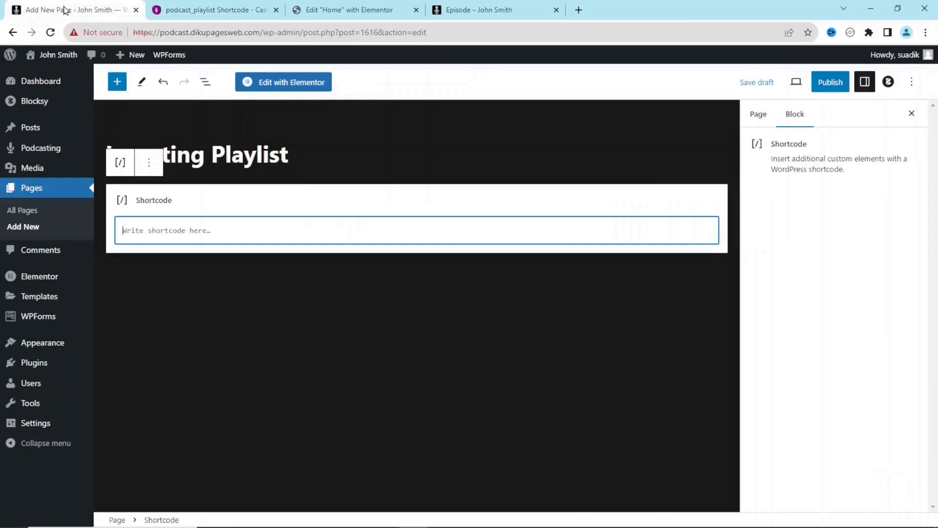
key(ctrl+v)
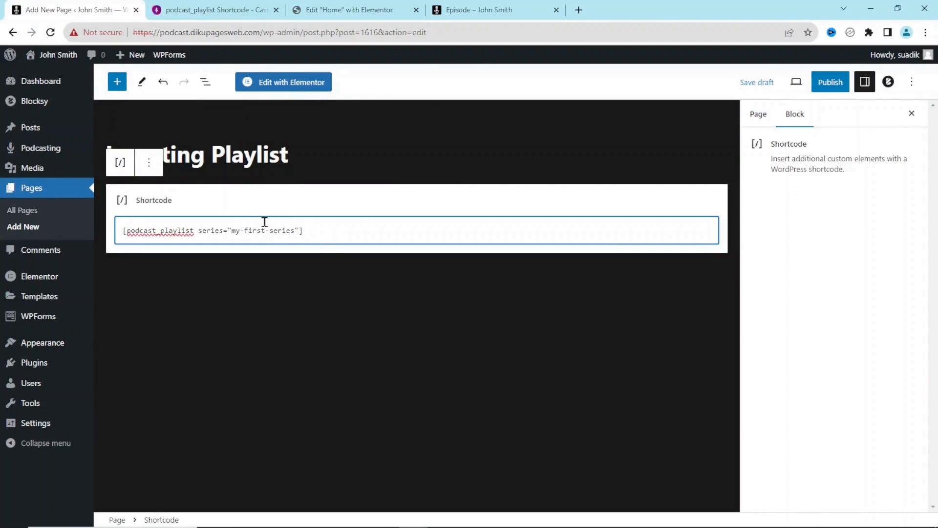
- Copy the Investing podcast's 'investing' slug from the Podcasts list
drag(297, 231, 234, 225)
mouse_move(47, 154)
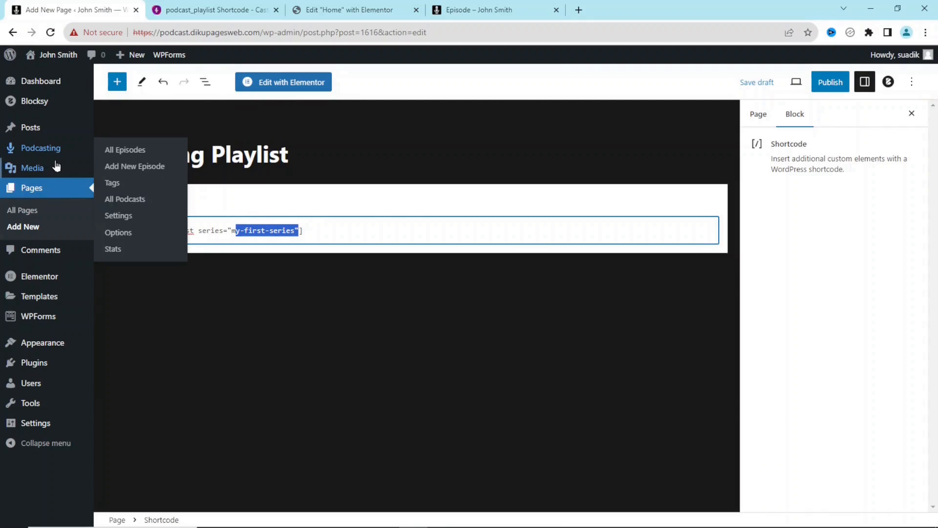
right_click(127, 203)
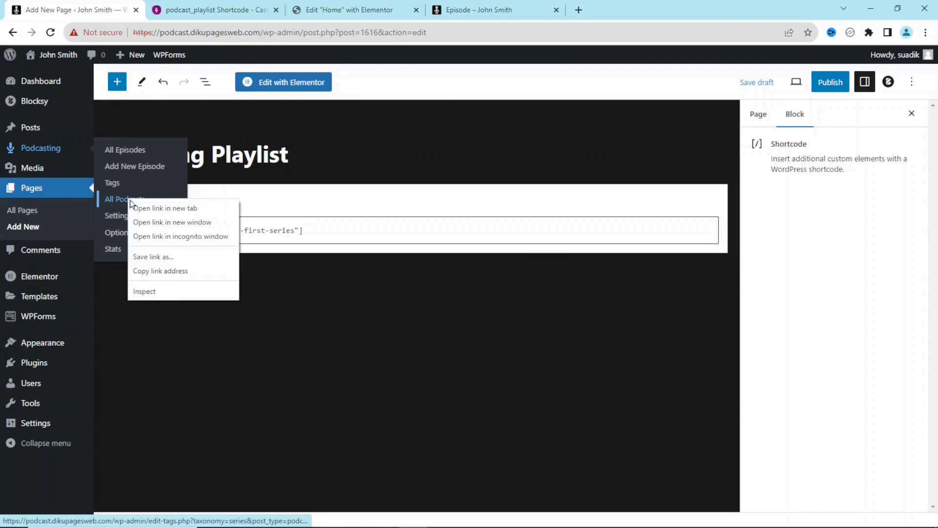
click(189, 210)
click(208, 9)
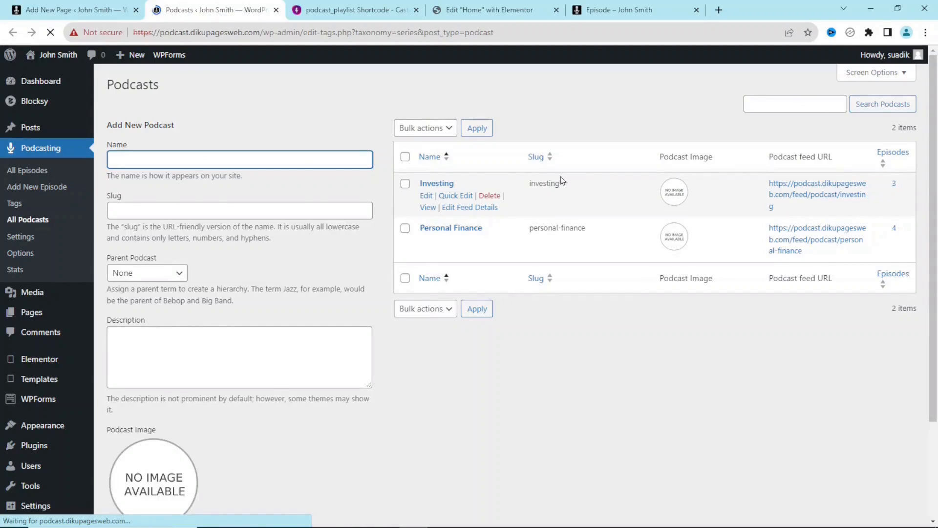
double_click(542, 183)
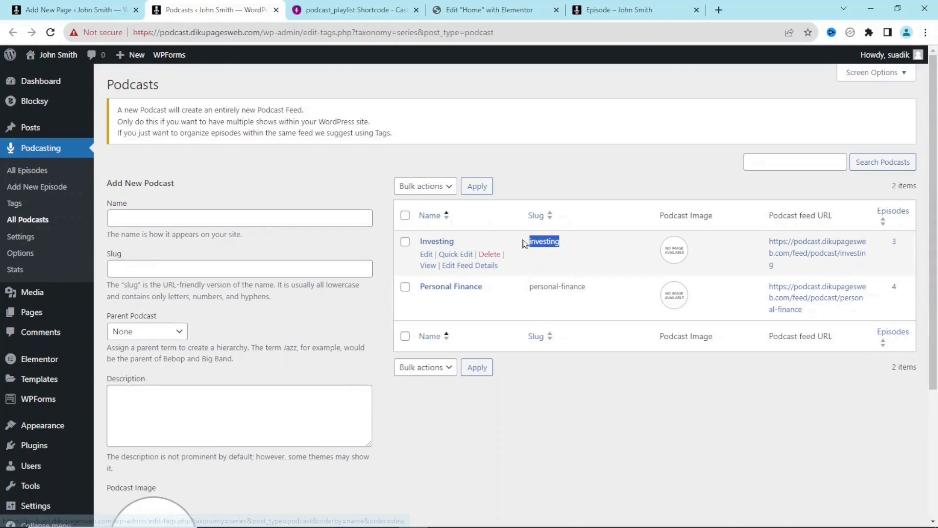
right_click(541, 242)
click(575, 252)
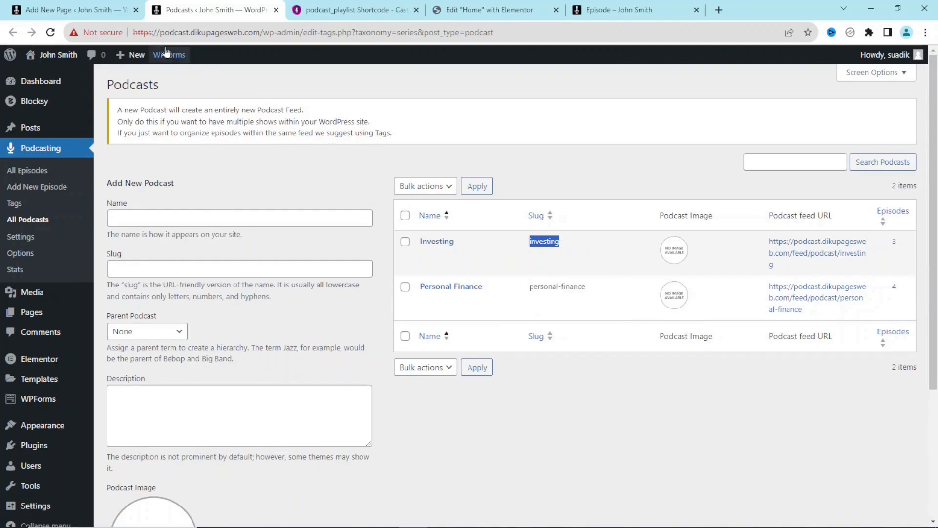
click(69, 10)
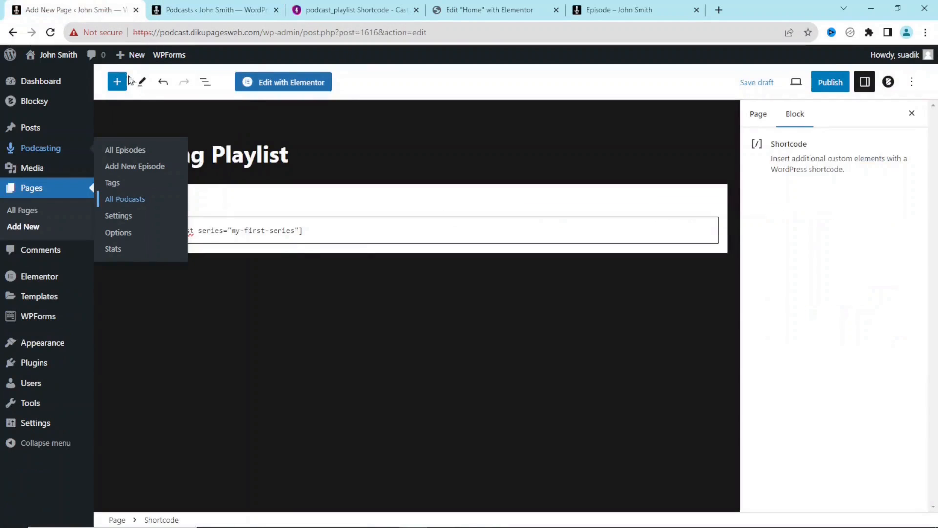
- Replace 'my-first-series' with 'investing' in the shortcode and start publishing
click(294, 232)
drag(296, 231, 231, 231)
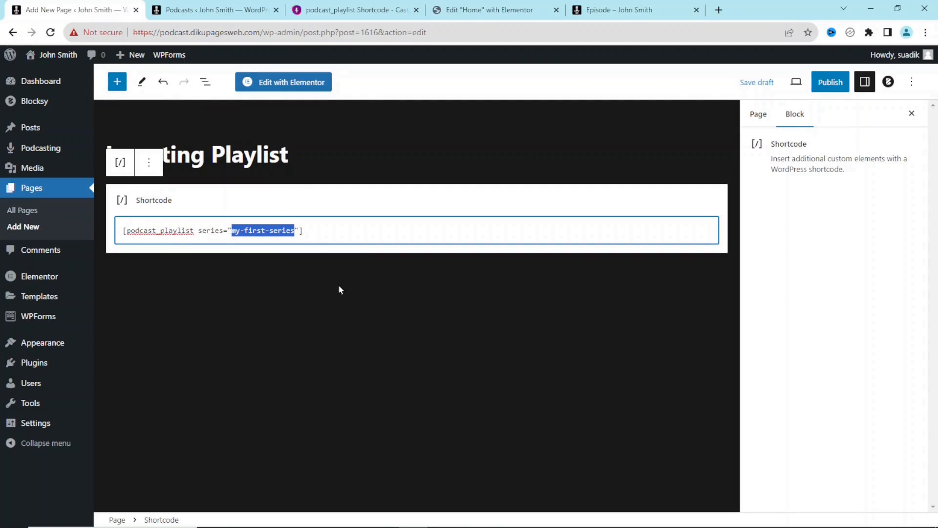
key(ctrl+v)
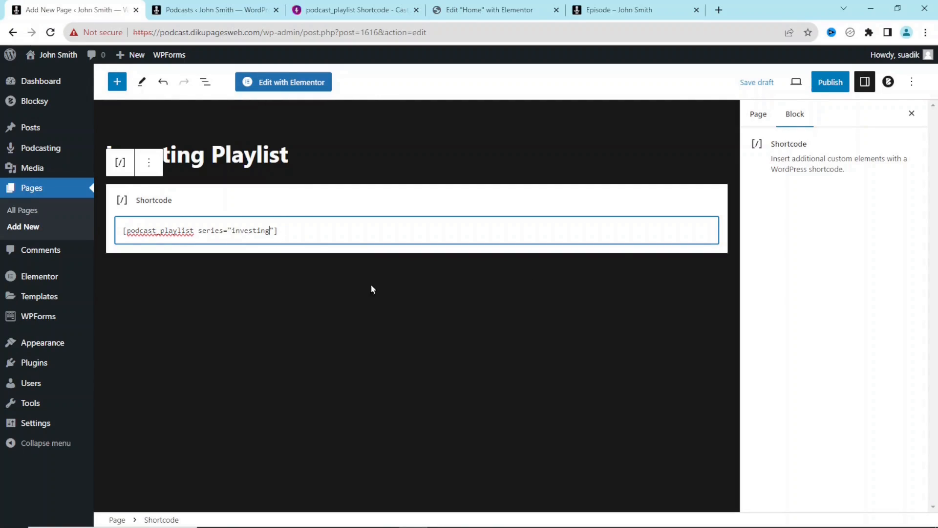
click(830, 82)
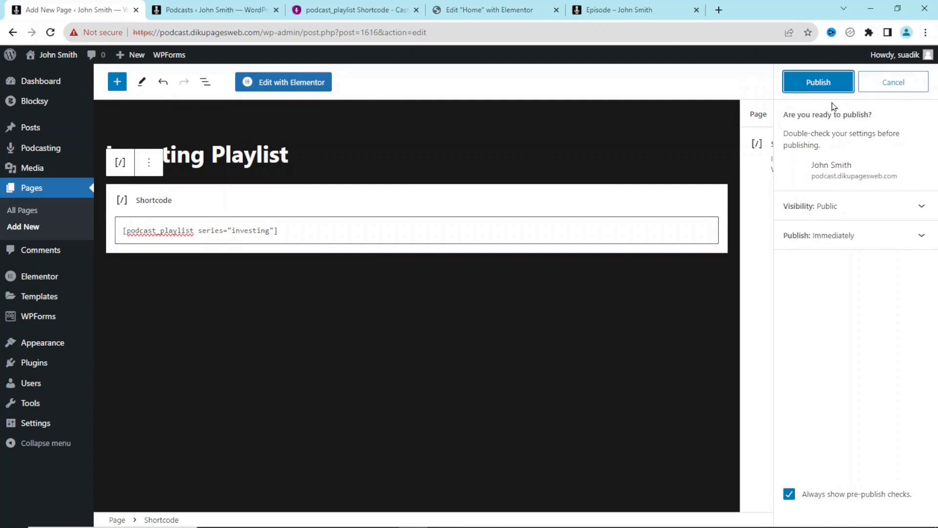
- Confirm publishing, review the live Investing Playlist page, then start a new page
click(827, 88)
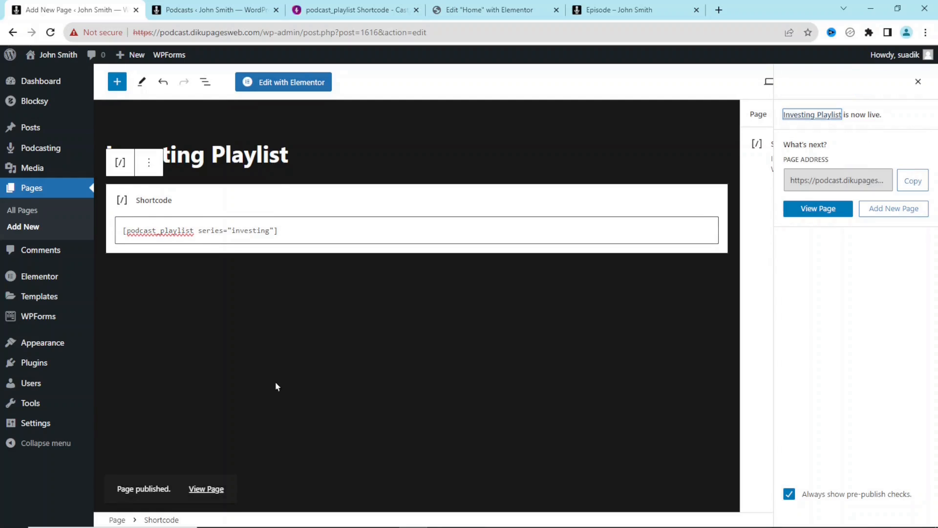
click(207, 490)
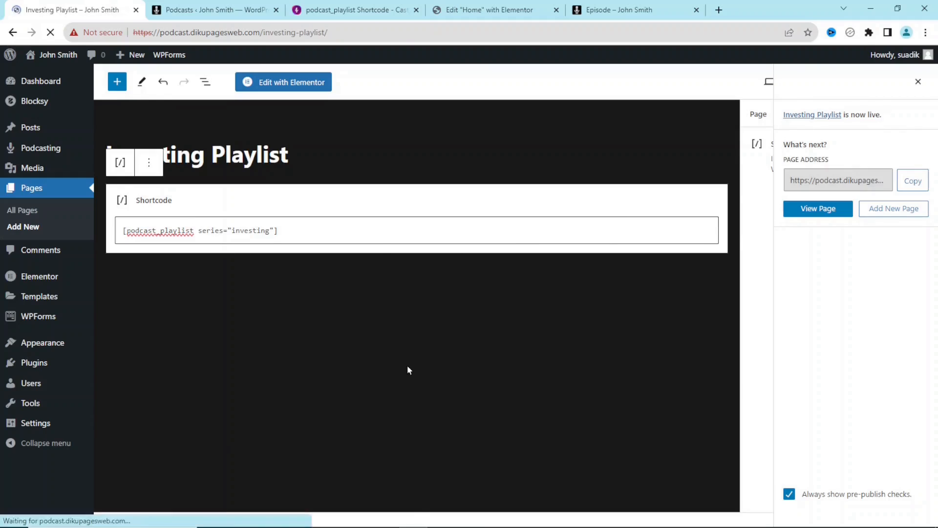
scroll(485, 292, down, 3)
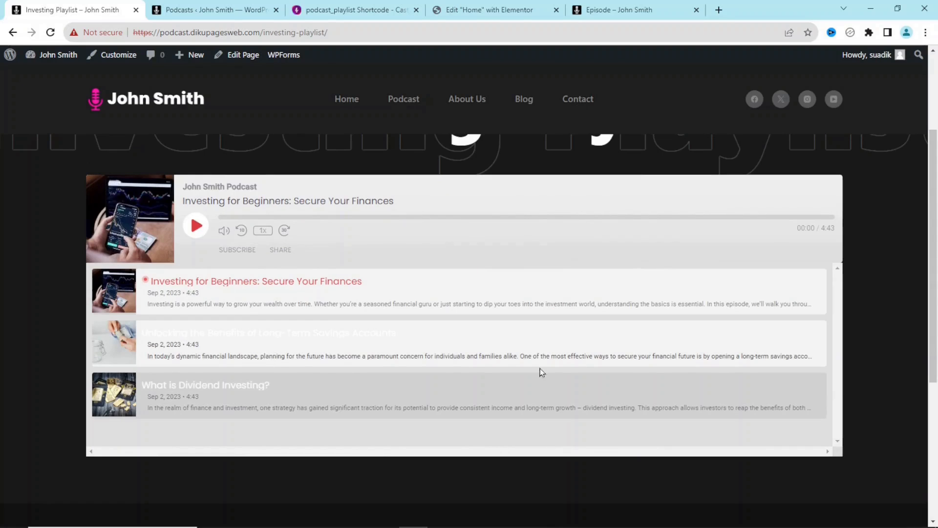
scroll(932, 268, up, 3)
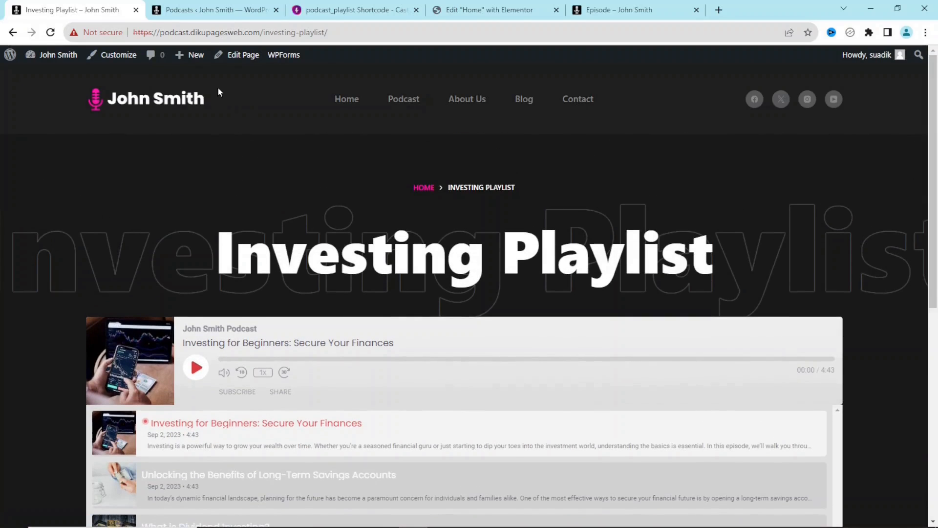
mouse_move(192, 57)
click(192, 110)
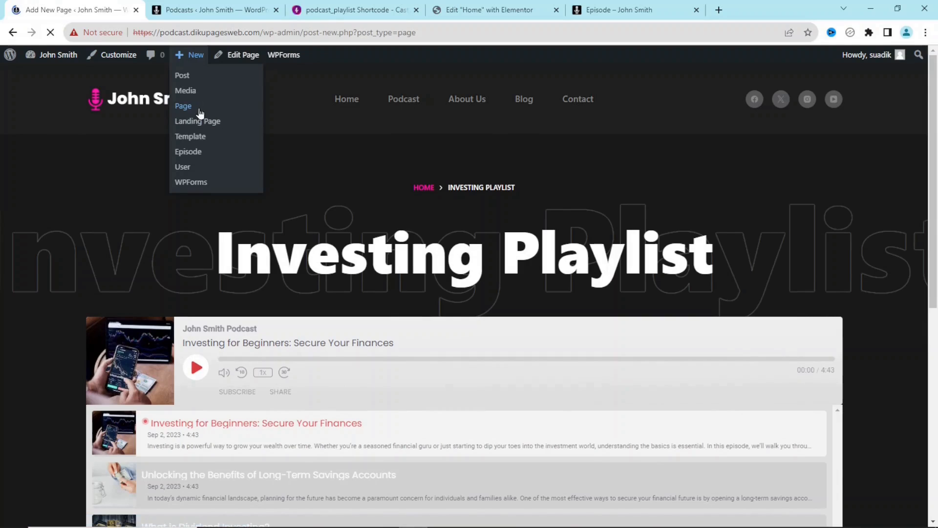
- Title the page 'Personal Finance Playlist' and paste the playlist shortcode into a Shortcode block
text(Per)
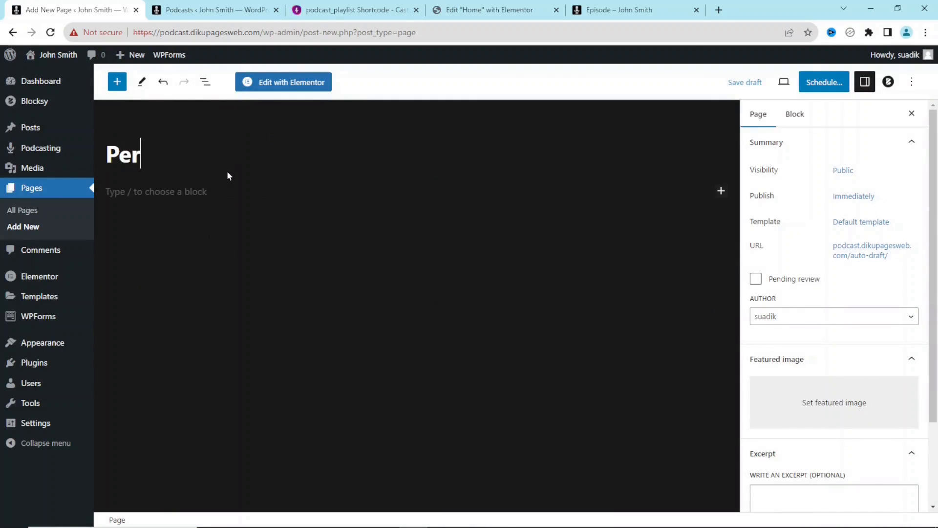
text(sonal F)
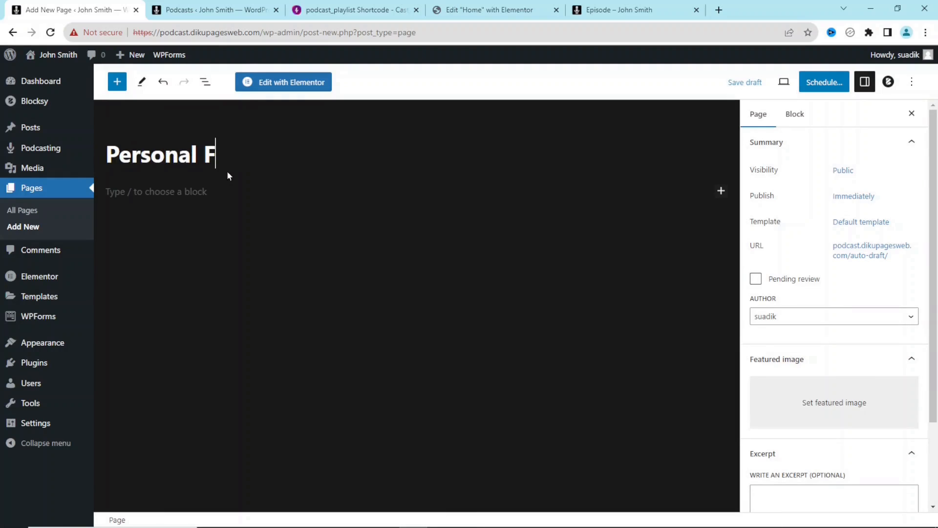
text(inance Playlist)
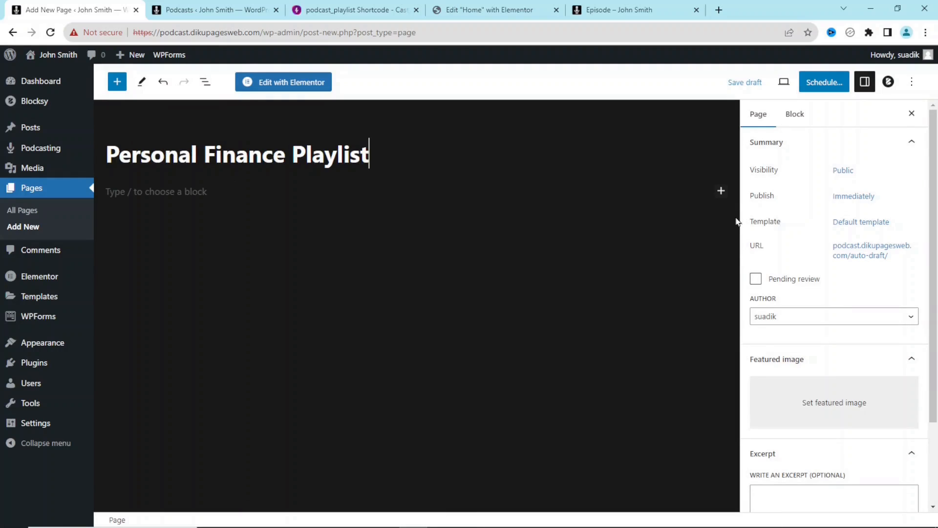
click(721, 191)
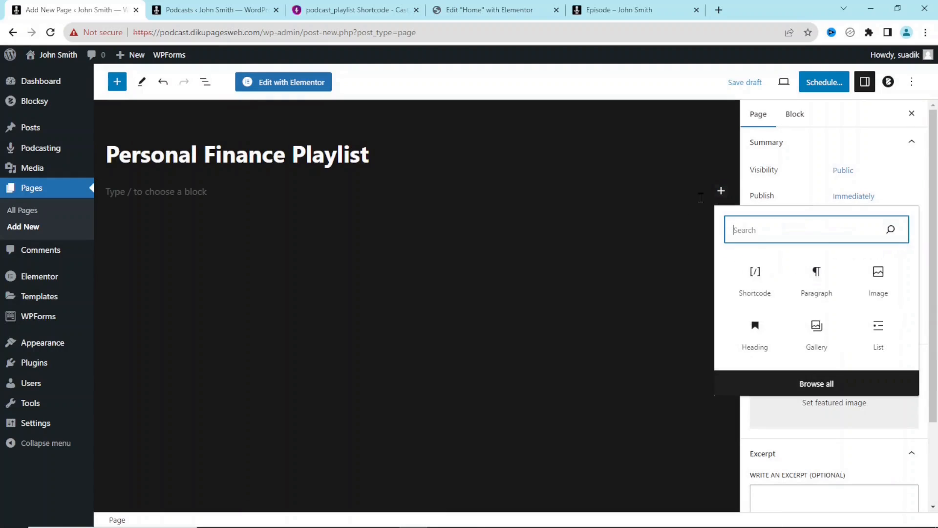
click(752, 284)
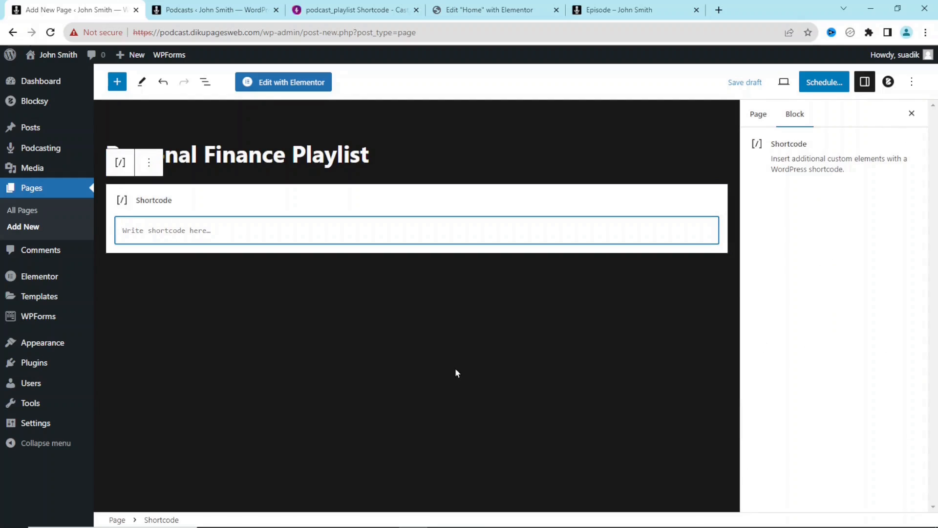
click(352, 13)
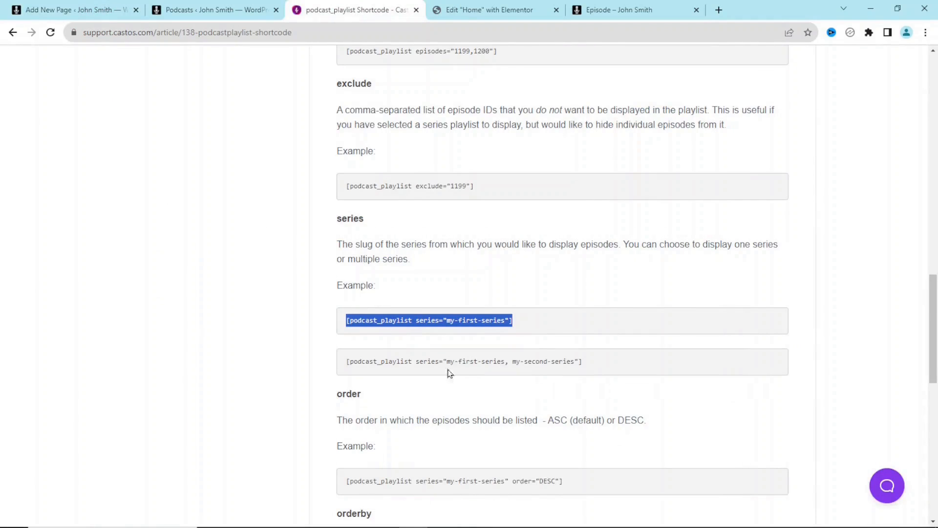
click(83, 12)
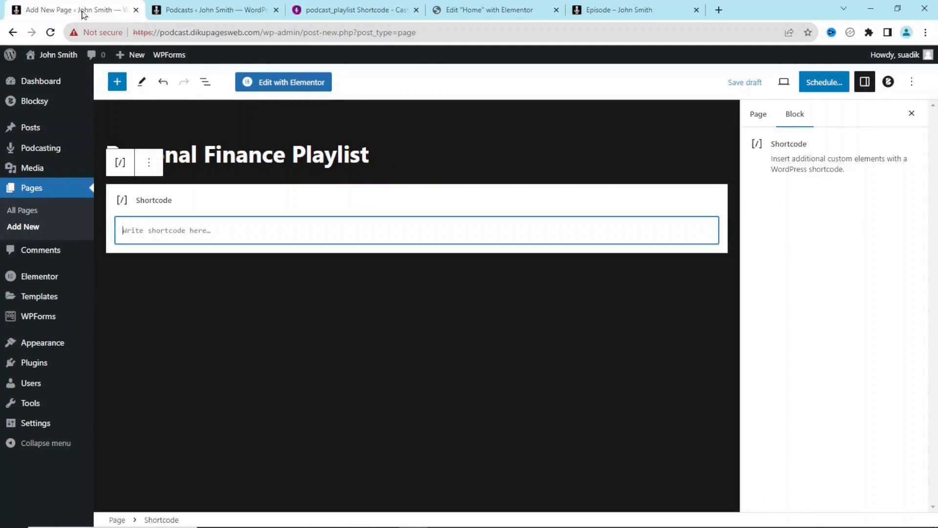
text([podcast_playlist series="my-first-series"])
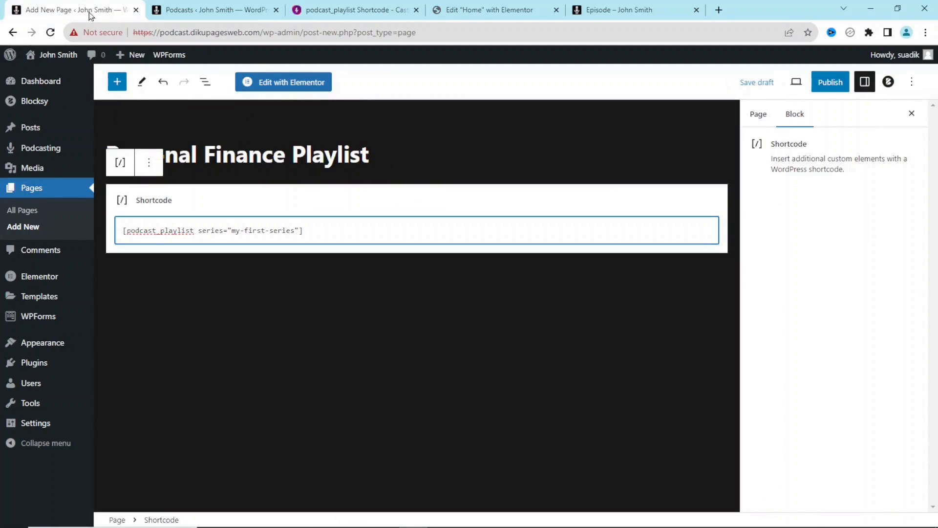
- Replace the placeholder series with the 'personal-finance' slug copied from Podcasts
click(208, 11)
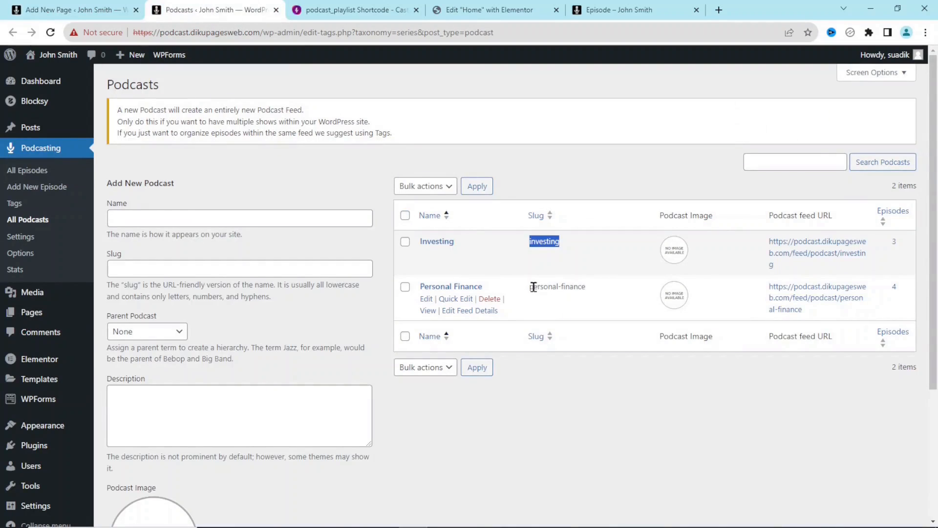
drag(530, 289, 590, 292)
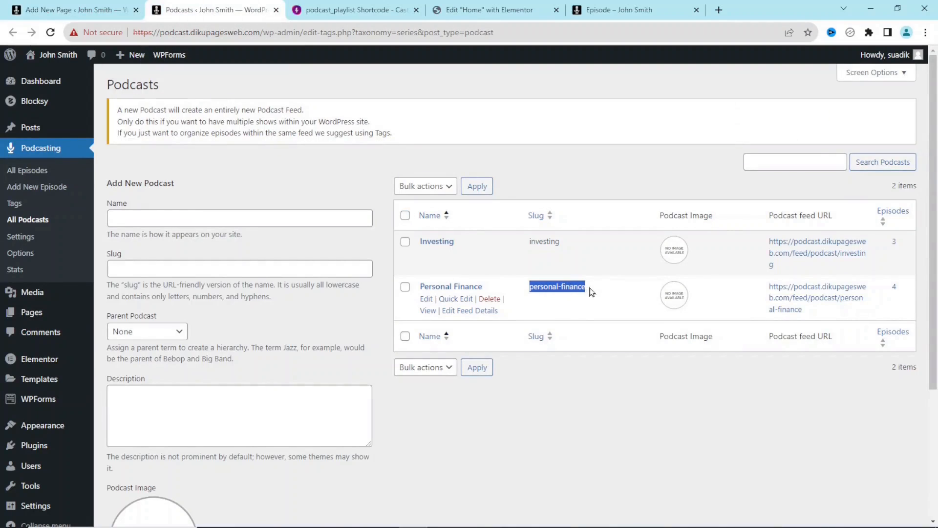
right_click(575, 286)
click(608, 300)
click(74, 7)
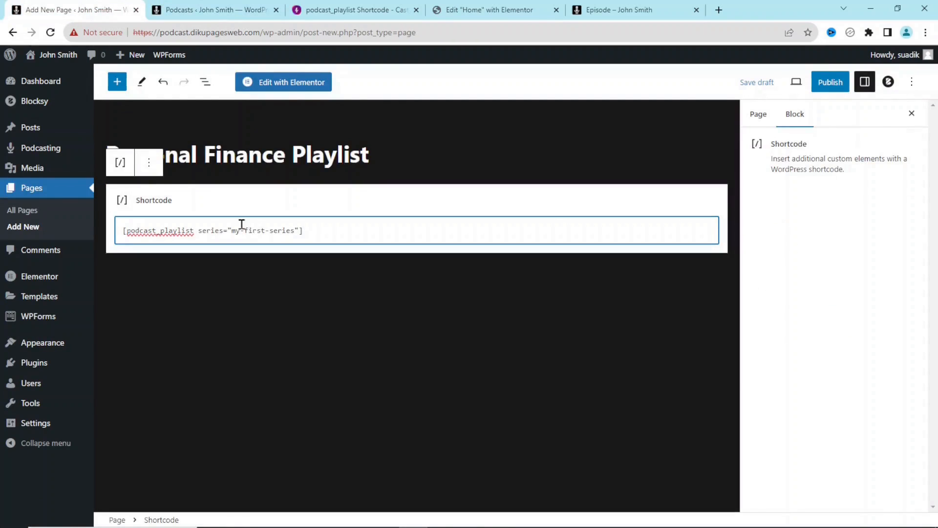
drag(294, 230, 233, 231)
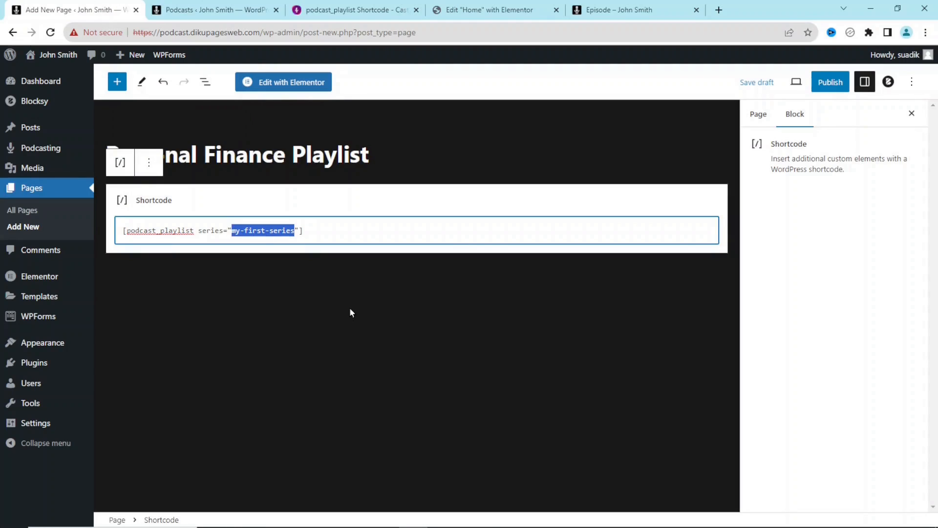
key(ctrl+v)
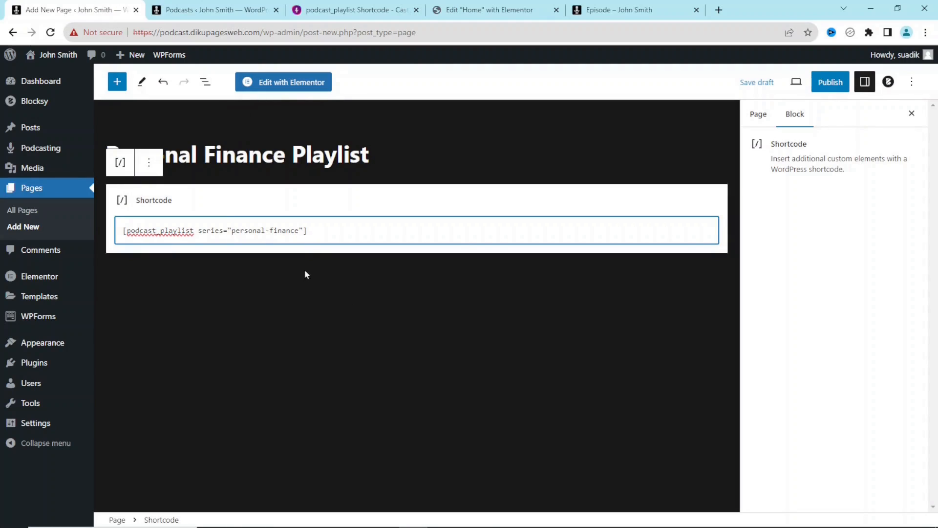
- Publish the Personal Finance Playlist page and view it on the site
click(826, 80)
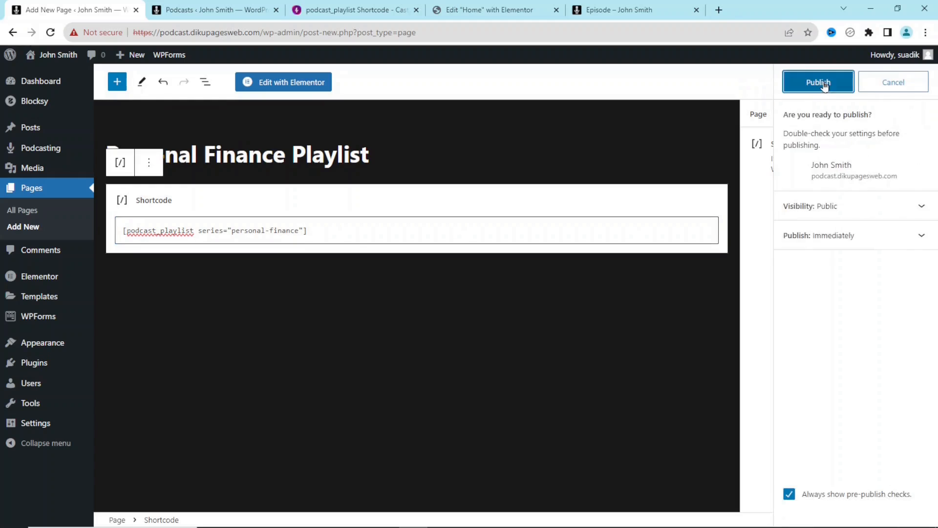
click(816, 82)
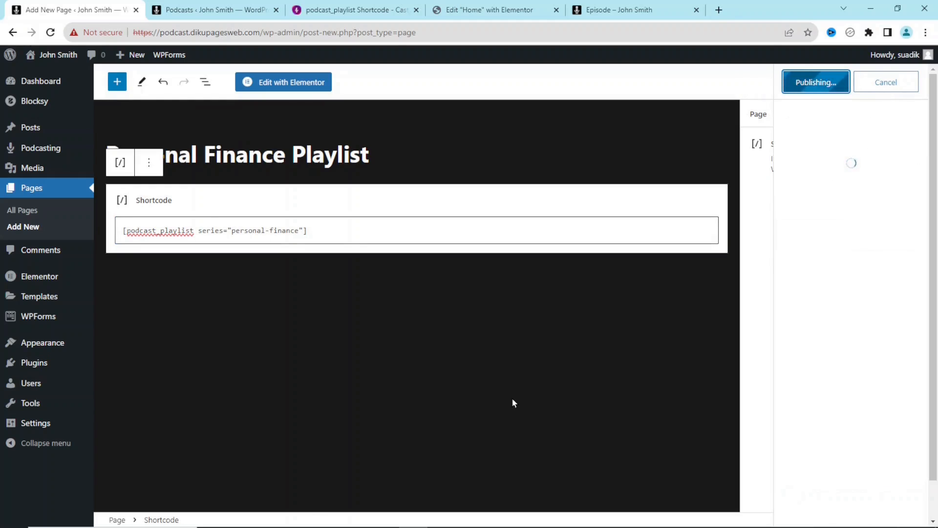
click(215, 491)
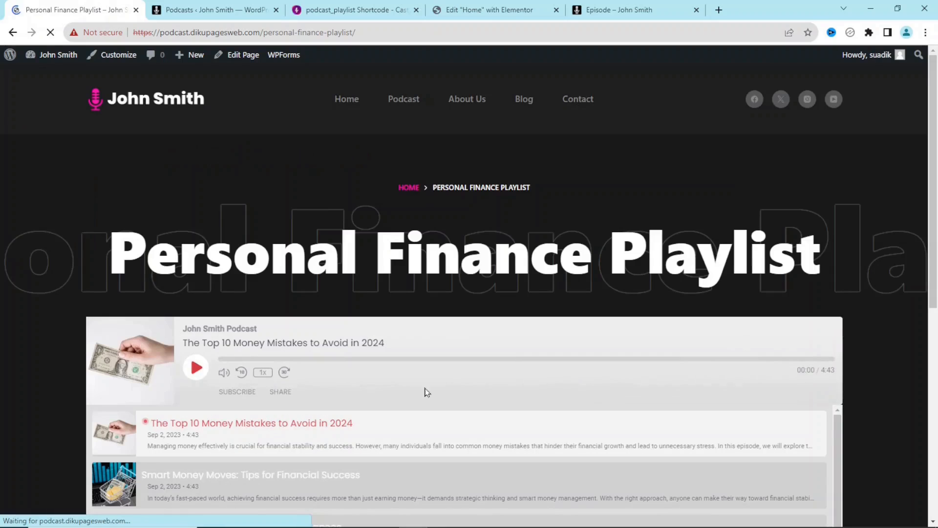
- Scroll through the live Personal Finance Playlist page and its episodes, then open the Customizer
scroll(834, 343, down, 3)
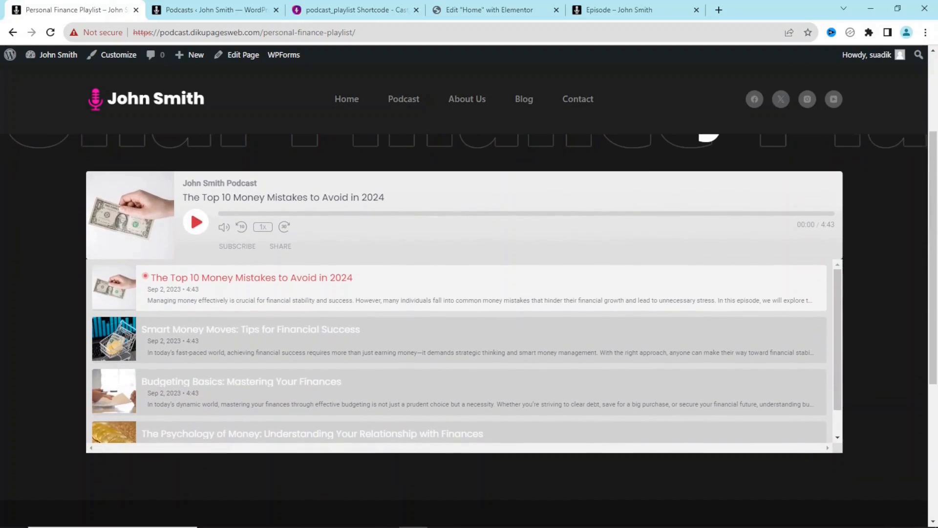
drag(840, 313, 851, 398)
scroll(908, 350, up, 2)
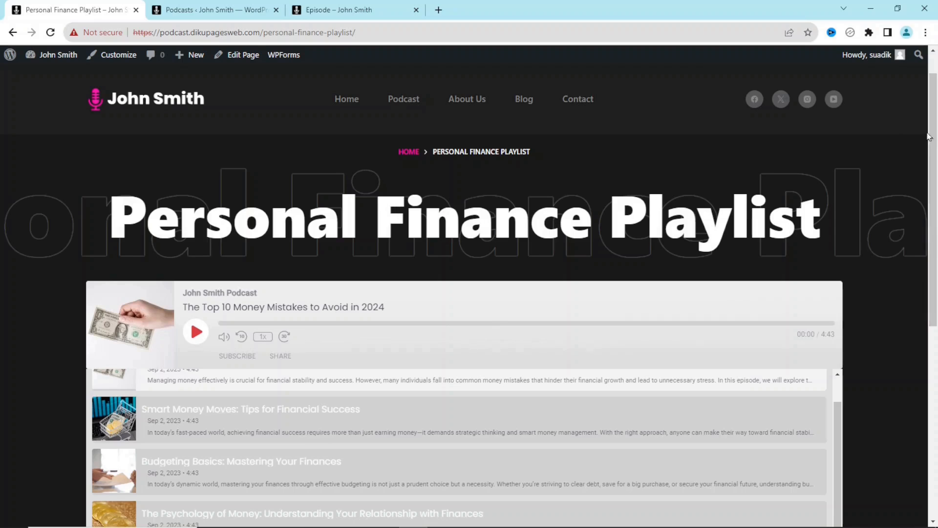
scroll(933, 195, down, 2)
scroll(350, 223, down, 3)
scroll(350, 223, up, 5)
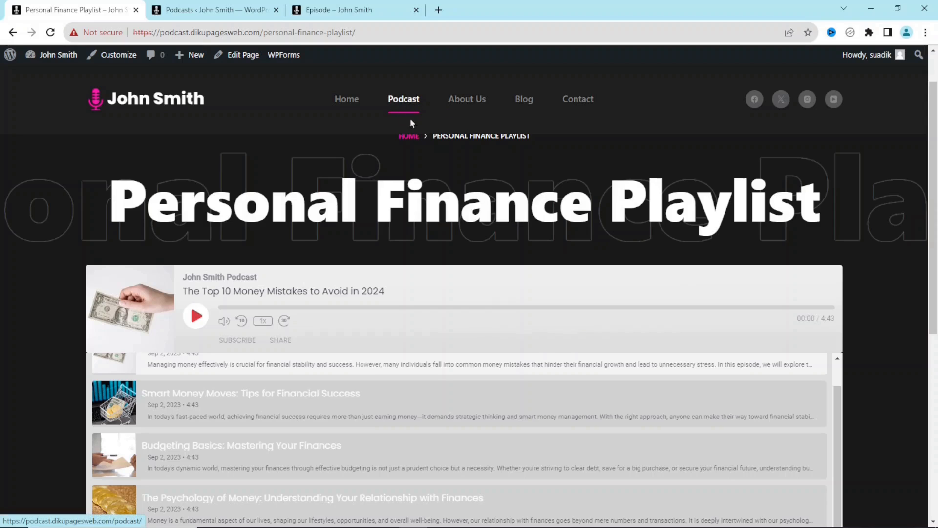
click(120, 57)
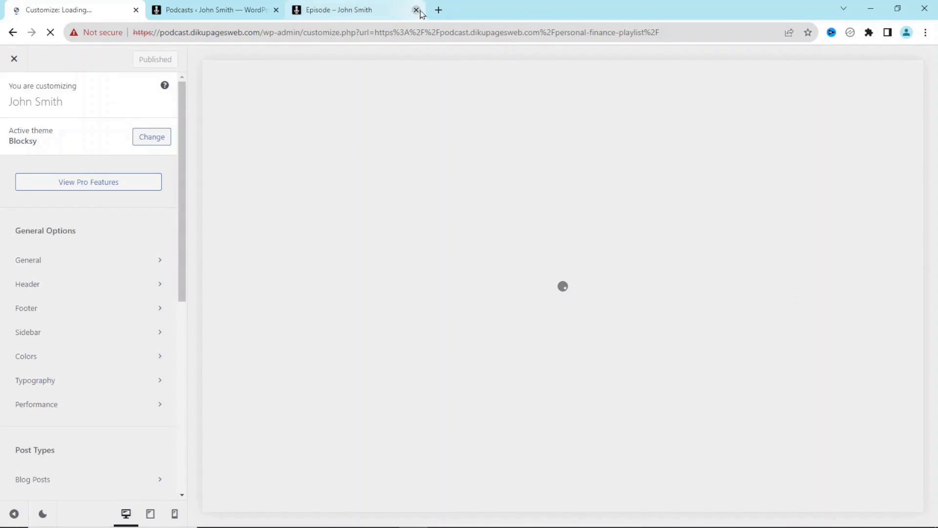
- Close the Episode and Podcasts tabs and add both playlist pages to the Main Menu
click(417, 10)
click(276, 10)
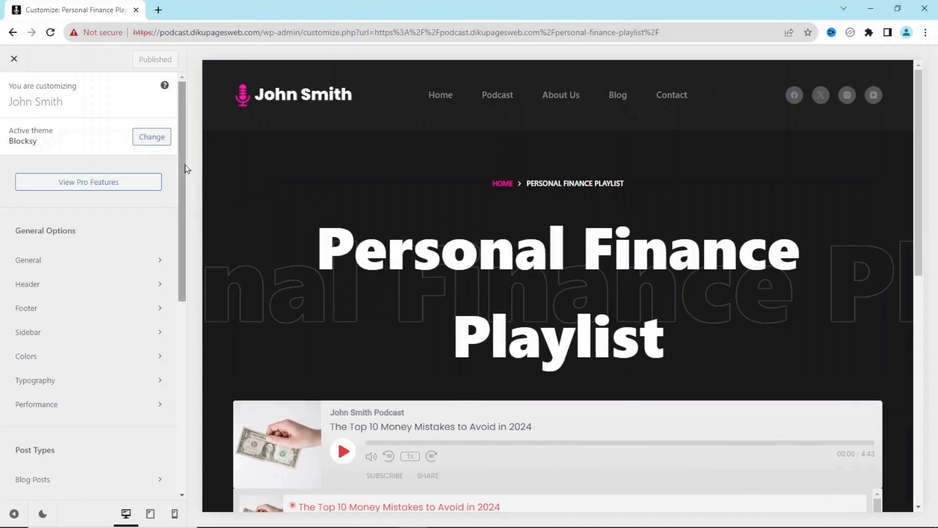
drag(181, 158, 174, 420)
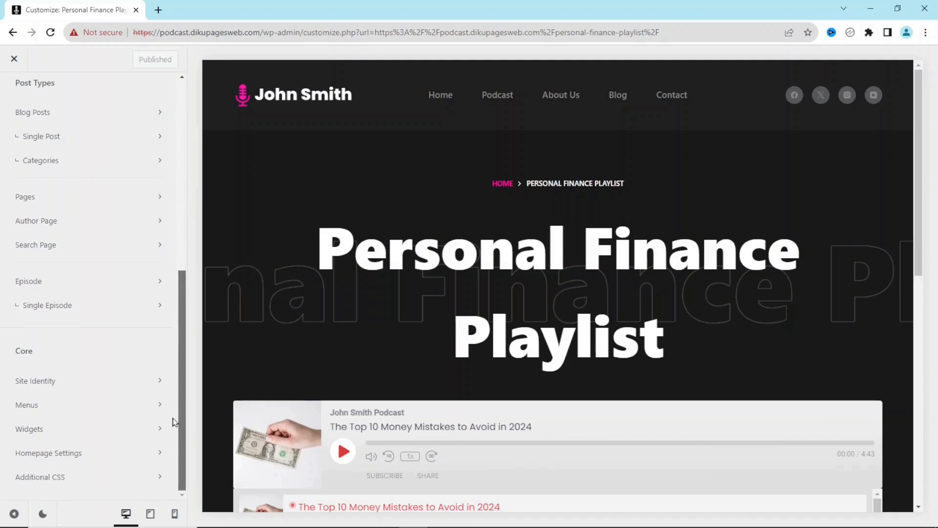
click(62, 410)
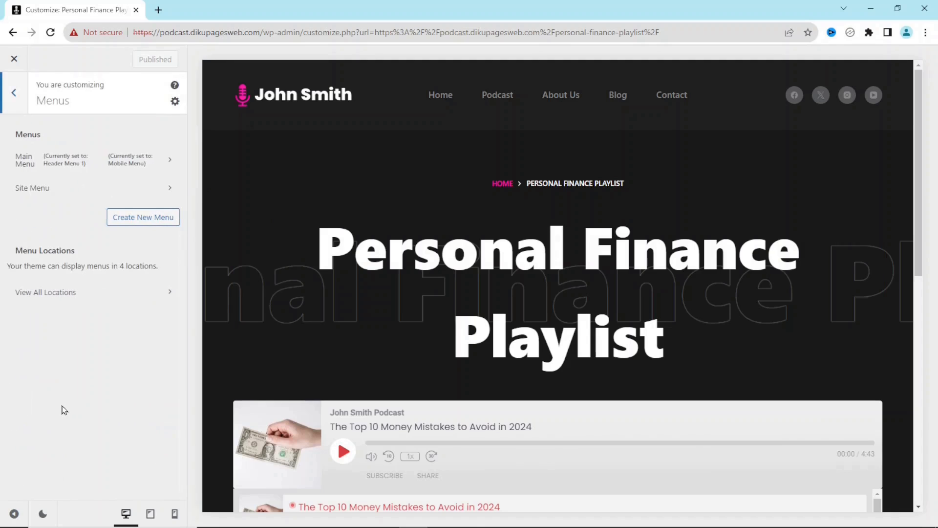
click(68, 157)
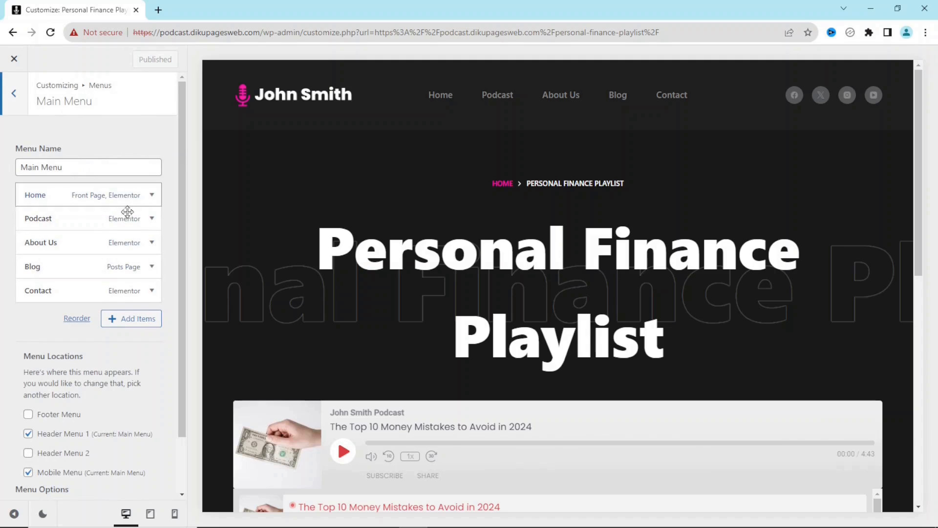
click(126, 319)
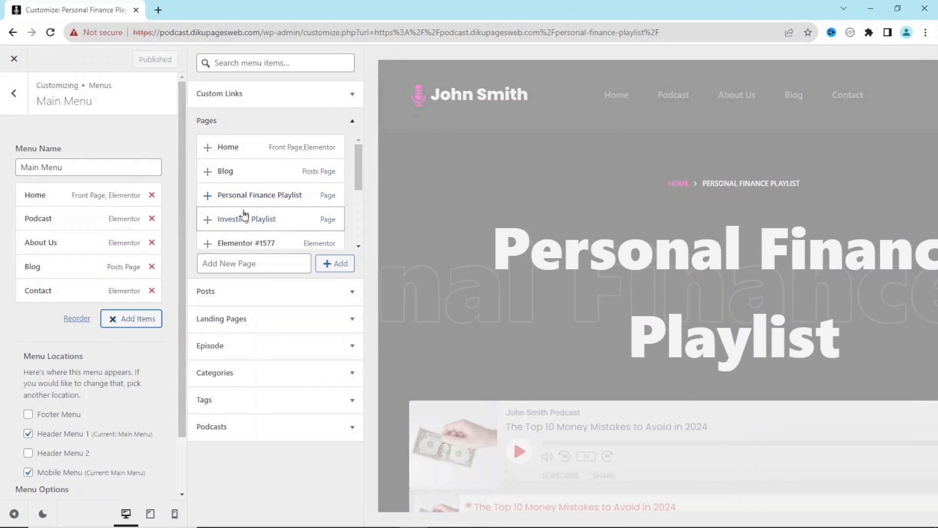
click(253, 205)
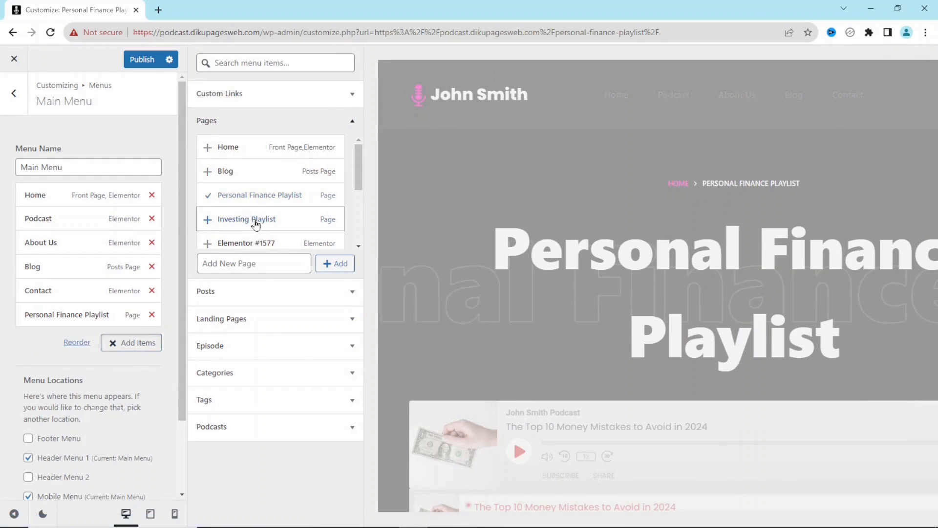
click(255, 220)
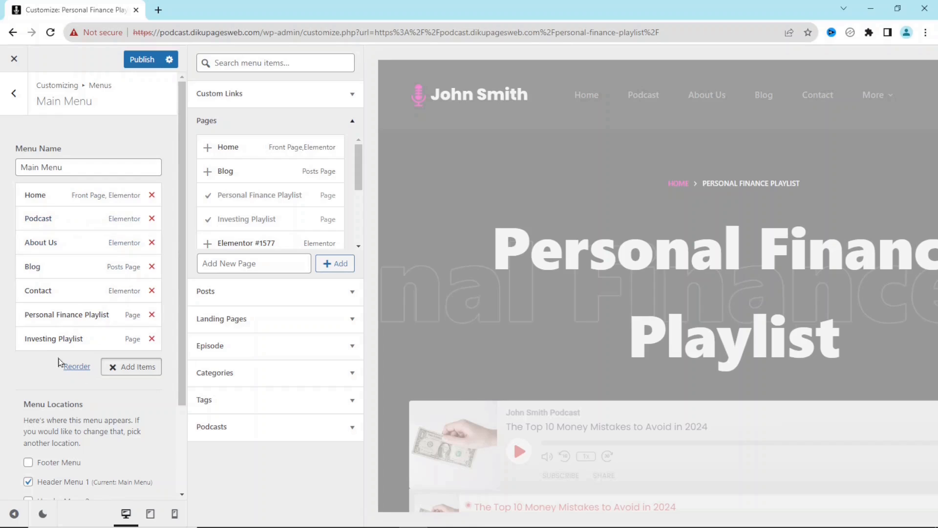
- Nest both playlist items under Podcast, publish, and reopen the Customizer
drag(46, 318, 64, 247)
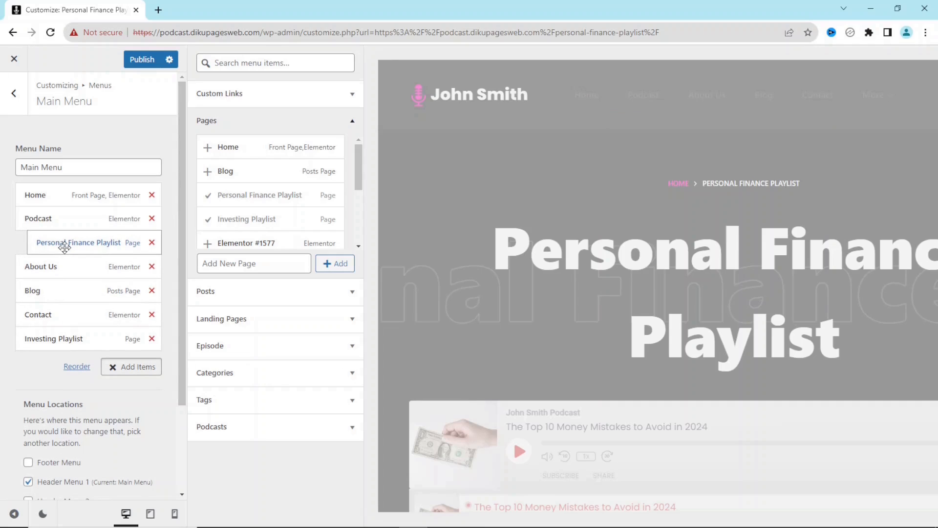
drag(50, 329, 65, 266)
click(142, 59)
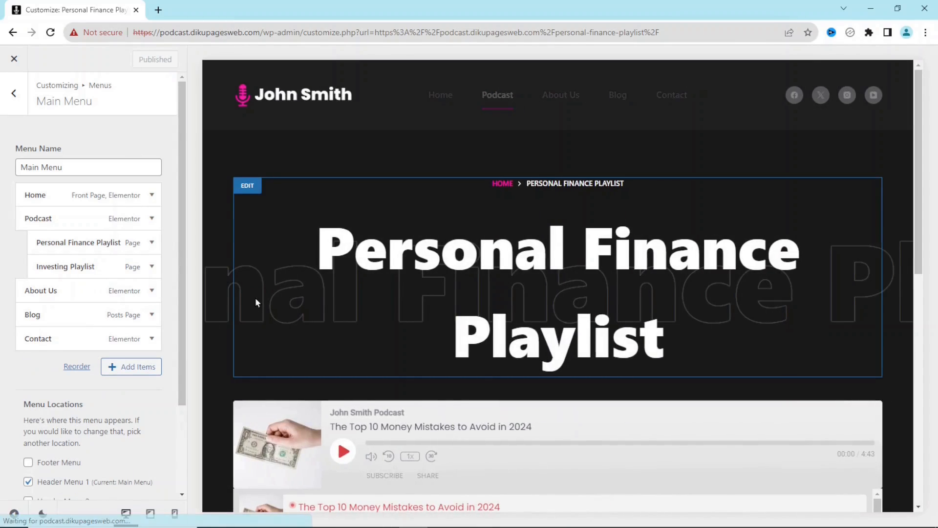
click(16, 60)
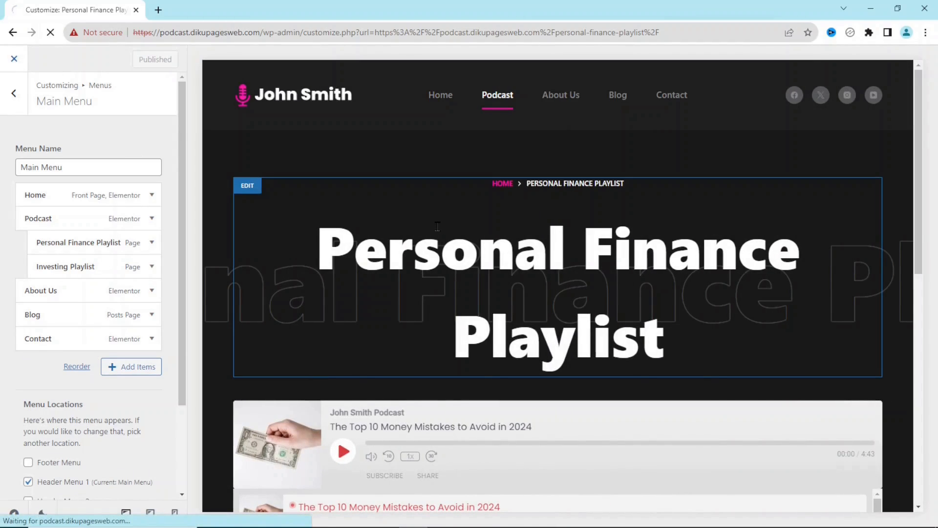
mouse_move(372, 104)
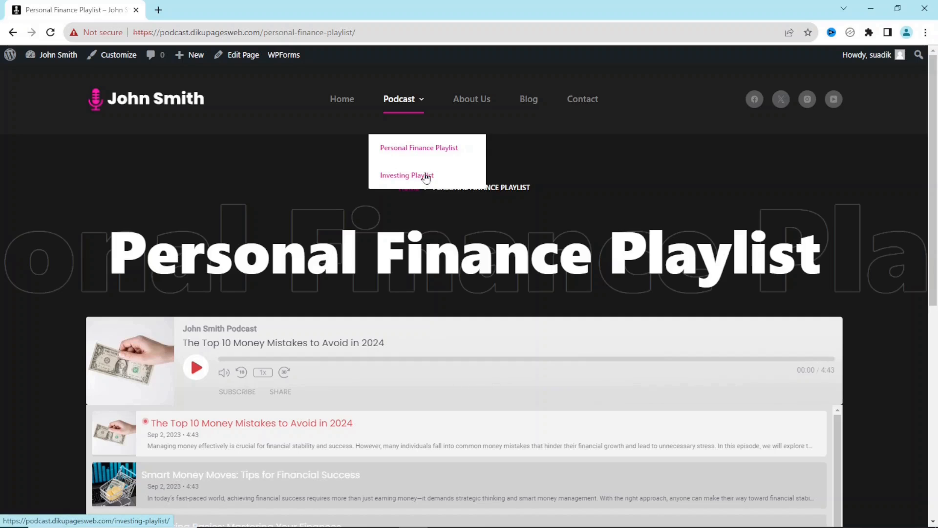
click(116, 58)
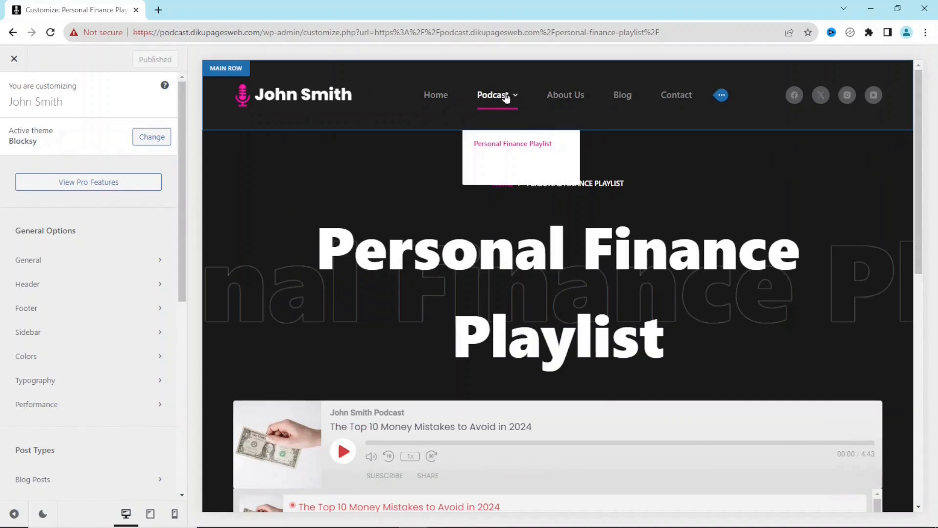
- Set the header menu dropdown font size to 15px
click(722, 97)
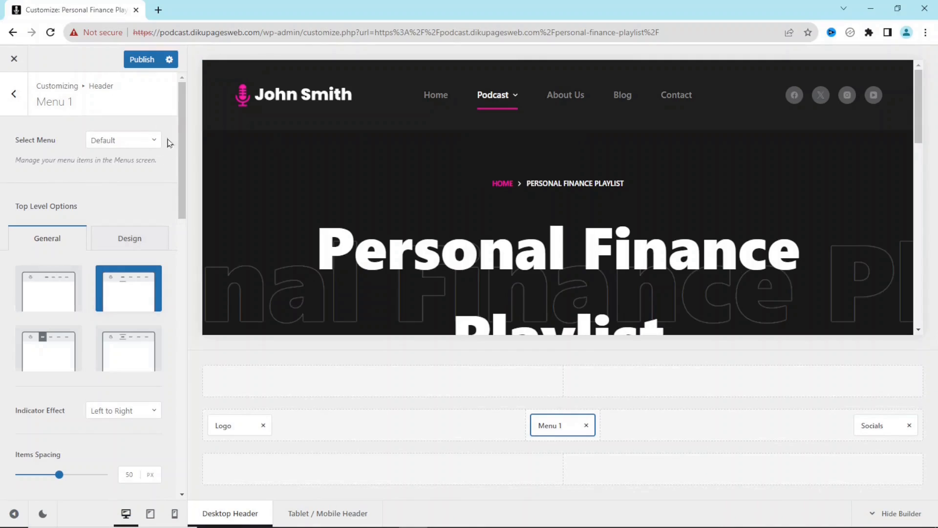
scroll(89, 217, down, 10)
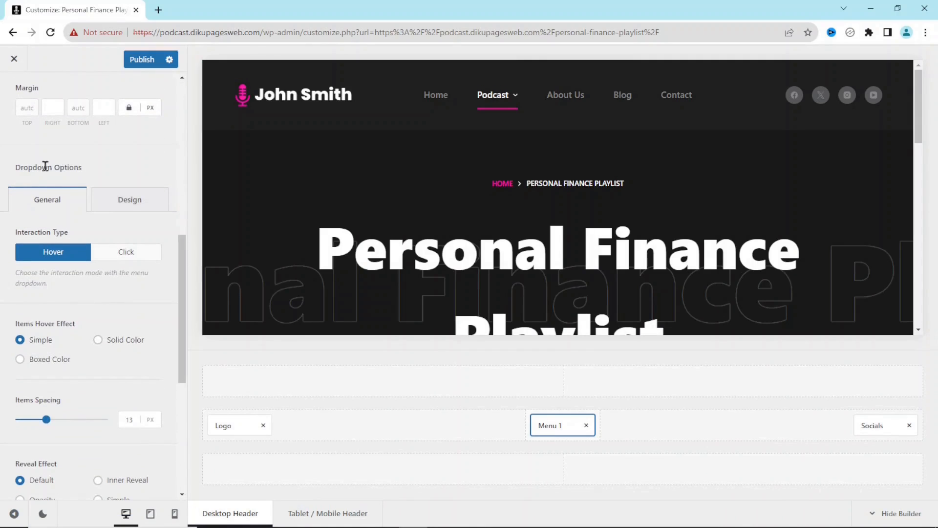
click(131, 204)
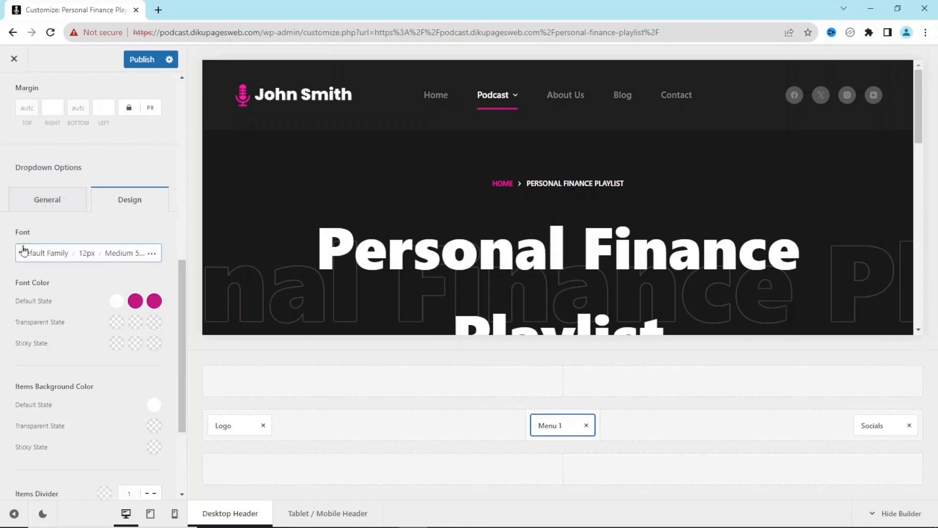
click(85, 260)
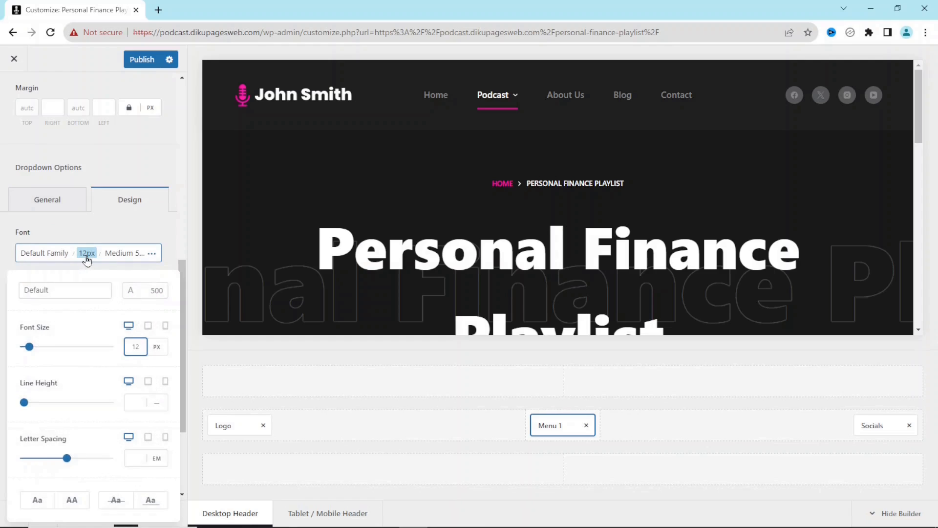
mouse_move(495, 97)
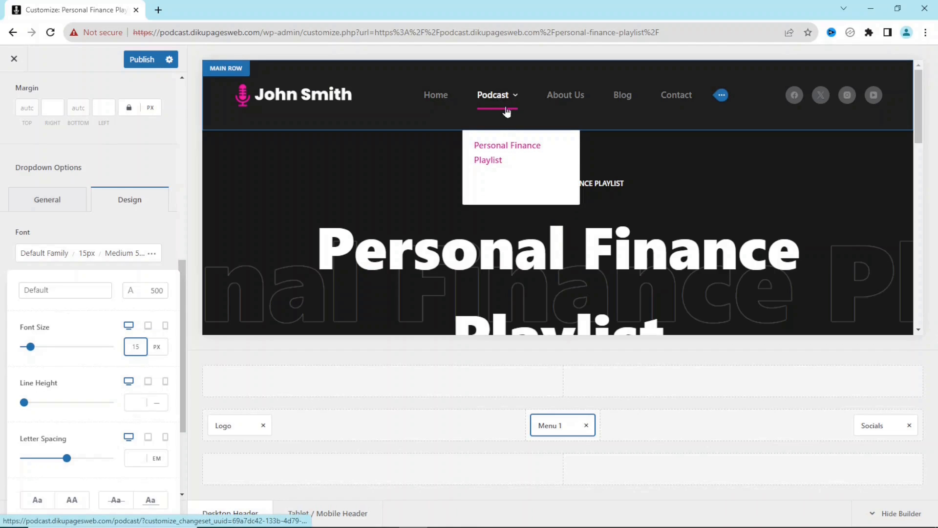
click(155, 227)
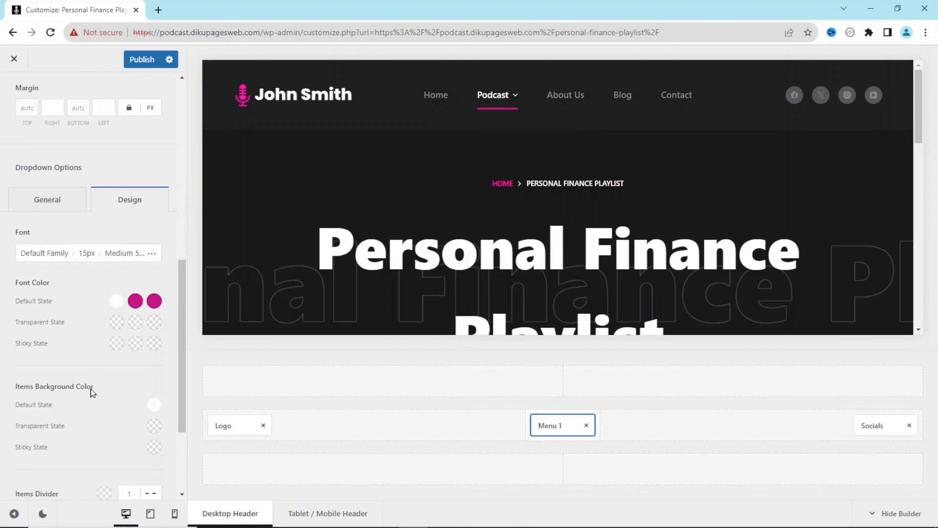
mouse_move(496, 94)
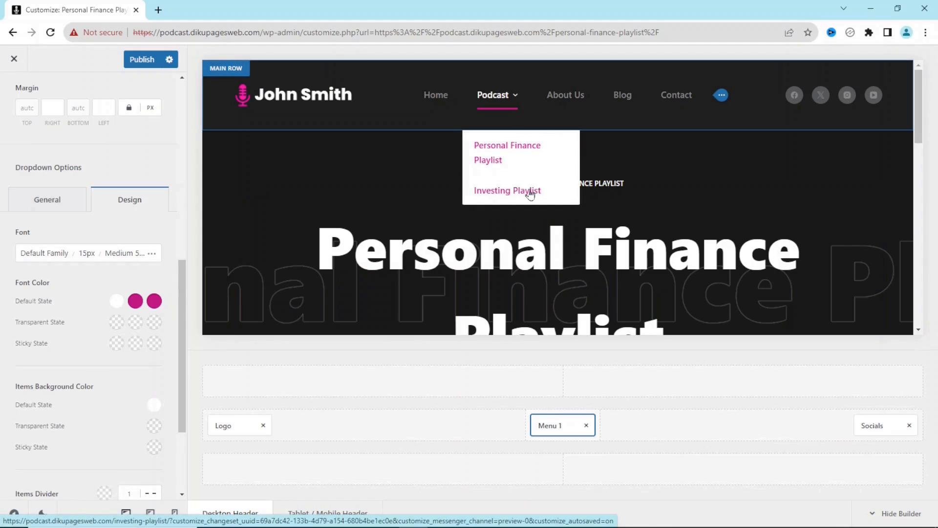
- Give dropdown items a #303030 (Color 5) background and return to the main panel
click(154, 406)
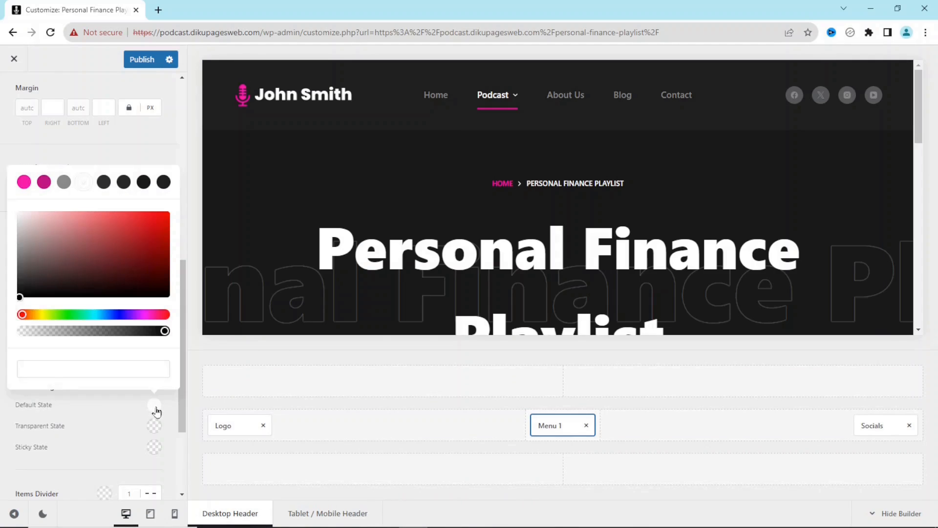
click(104, 184)
click(157, 143)
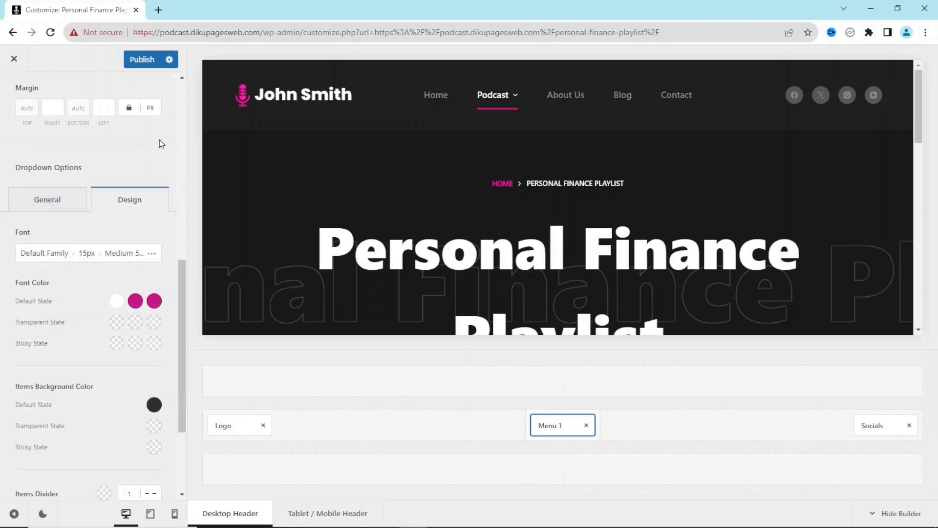
mouse_move(489, 116)
drag(182, 286, 196, 92)
click(14, 94)
click(16, 97)
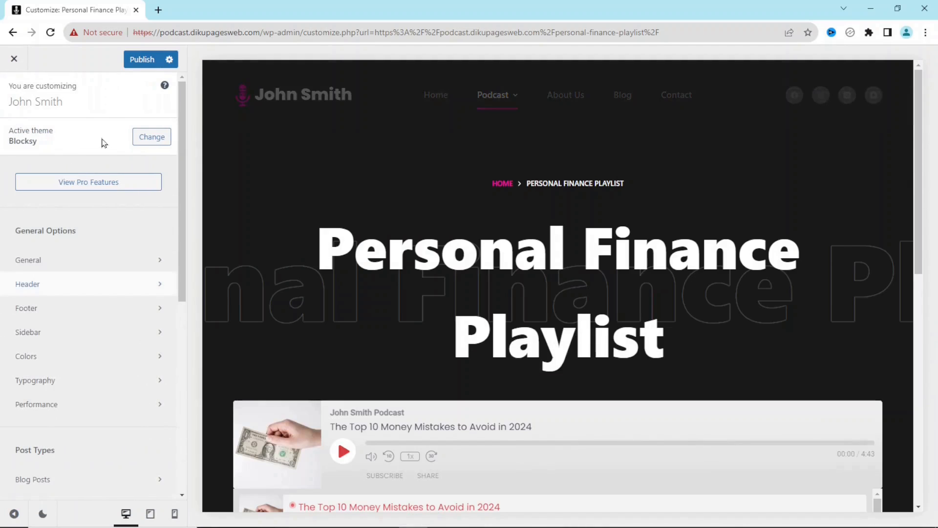
- Relabel the Personal Finance Playlist menu item as 'Personal Finance'
drag(179, 162, 172, 429)
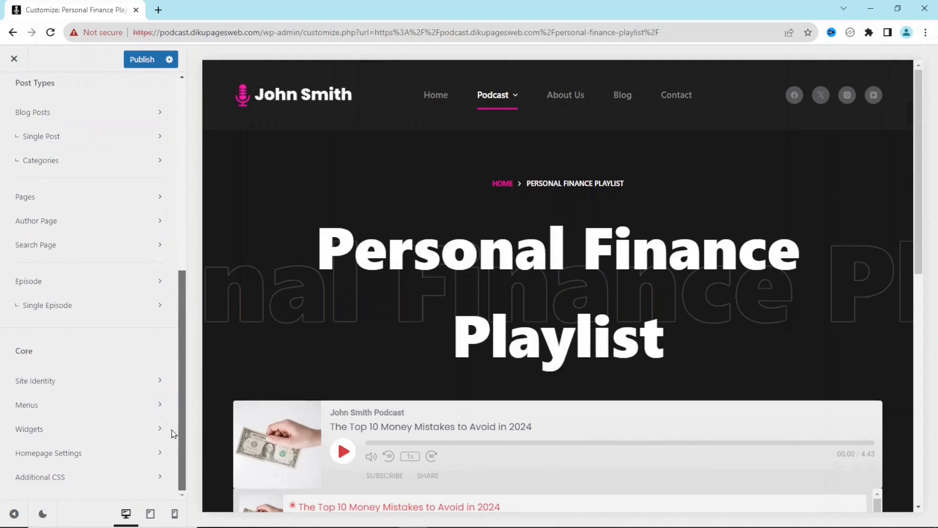
click(59, 408)
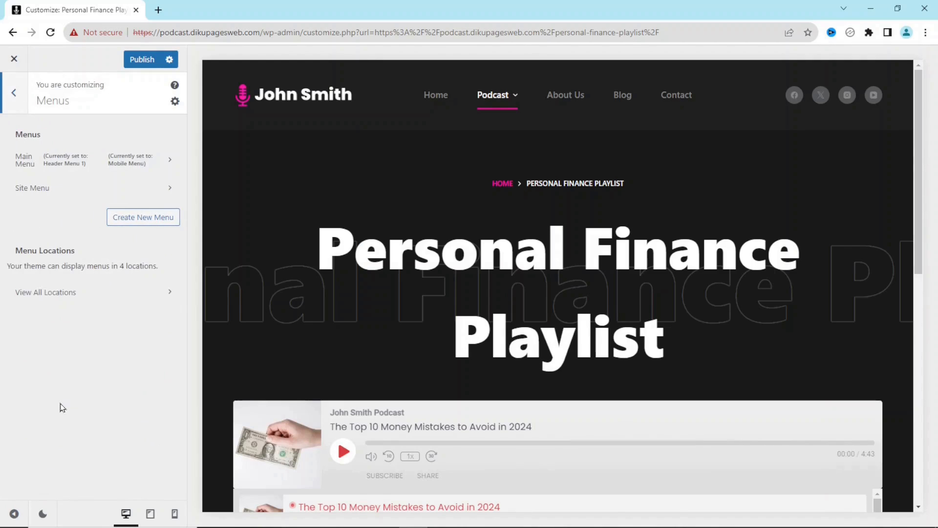
click(54, 159)
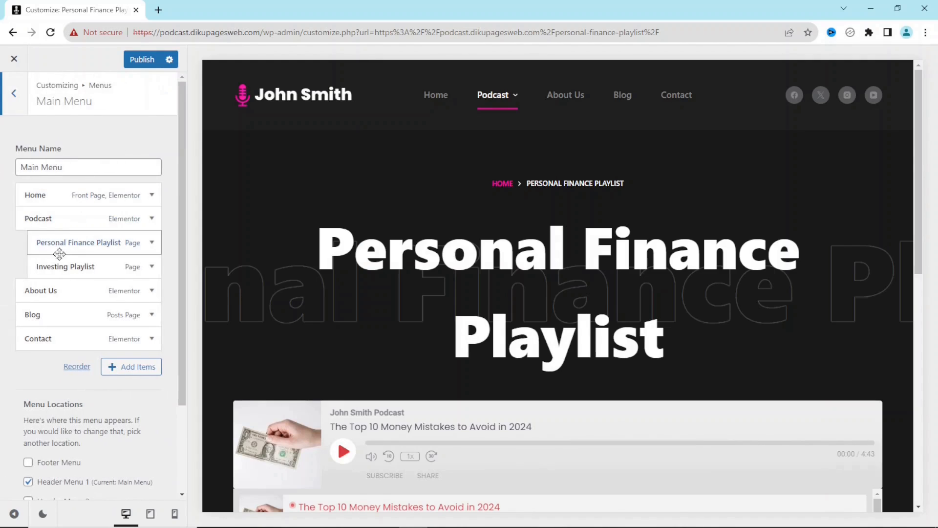
click(152, 243)
click(137, 281)
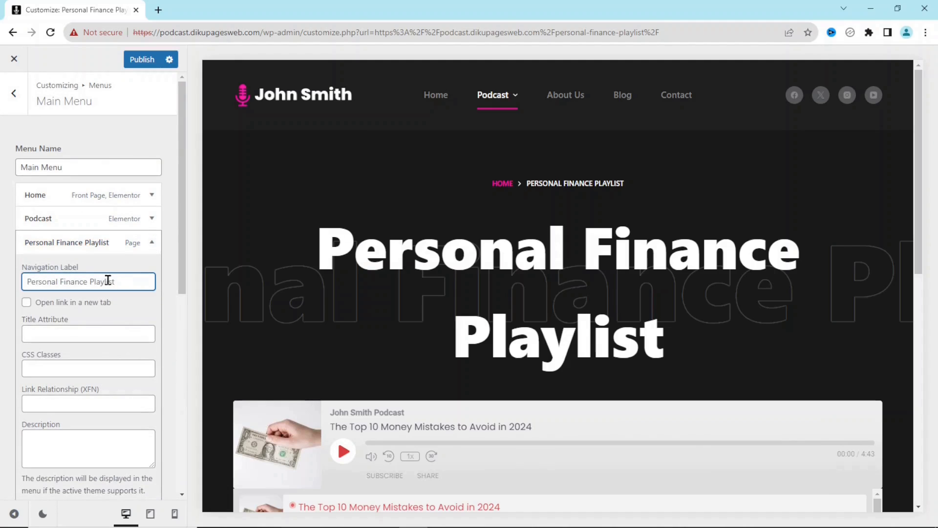
key(ctrl+a)
text(Personal Finance)
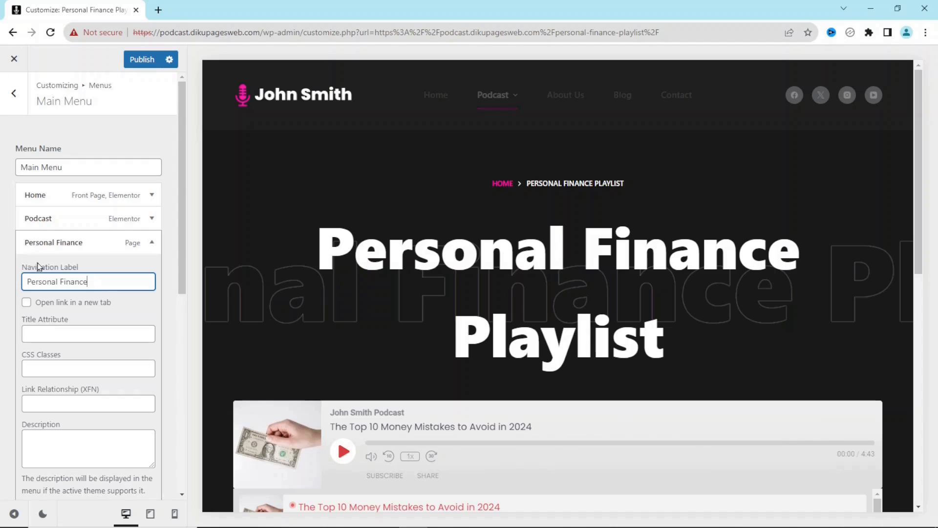
click(151, 243)
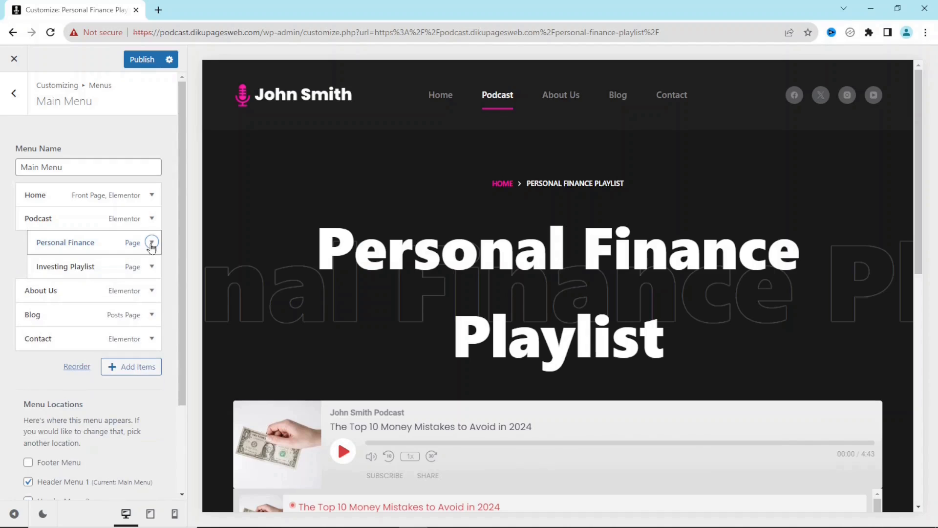
- Relabel Investing Playlist as 'Investing', publish the menu, and exit the Customizer
click(152, 266)
click(102, 304)
key(ctrl+a)
text(IN)
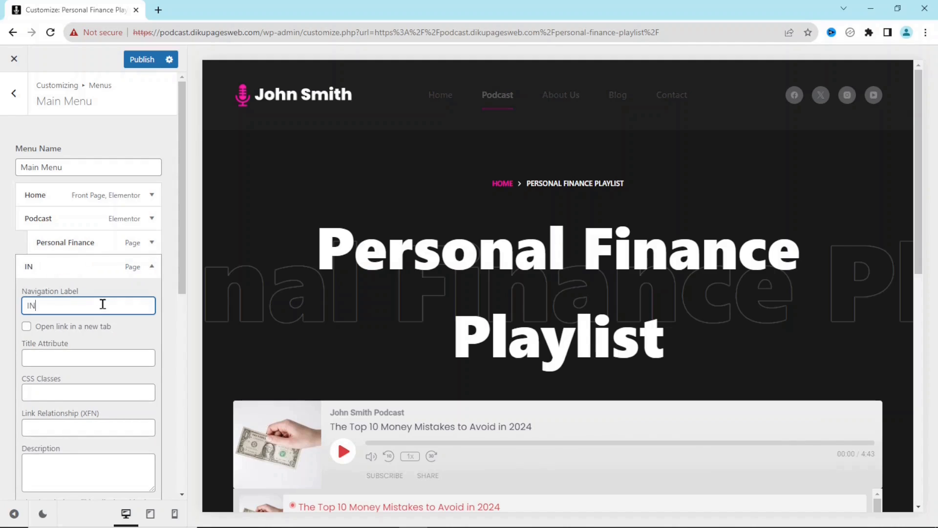
text(vesting)
key(Return)
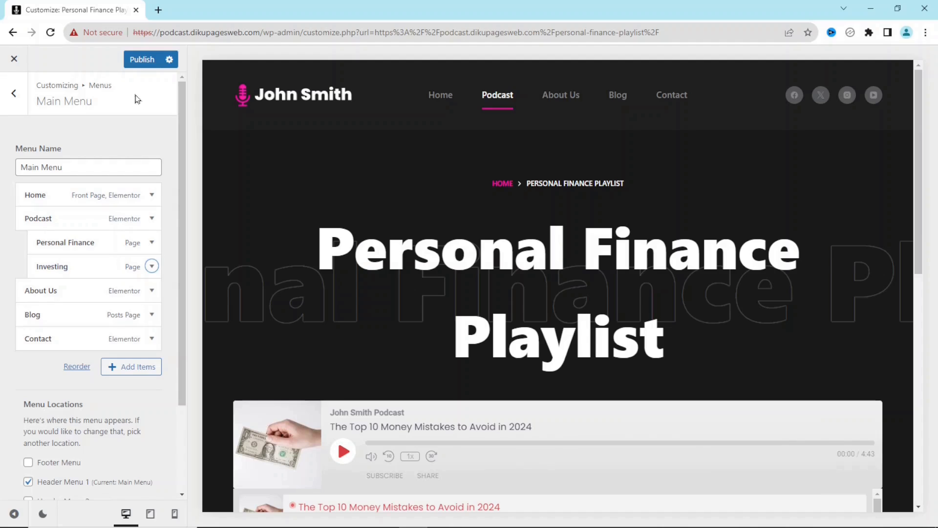
click(140, 61)
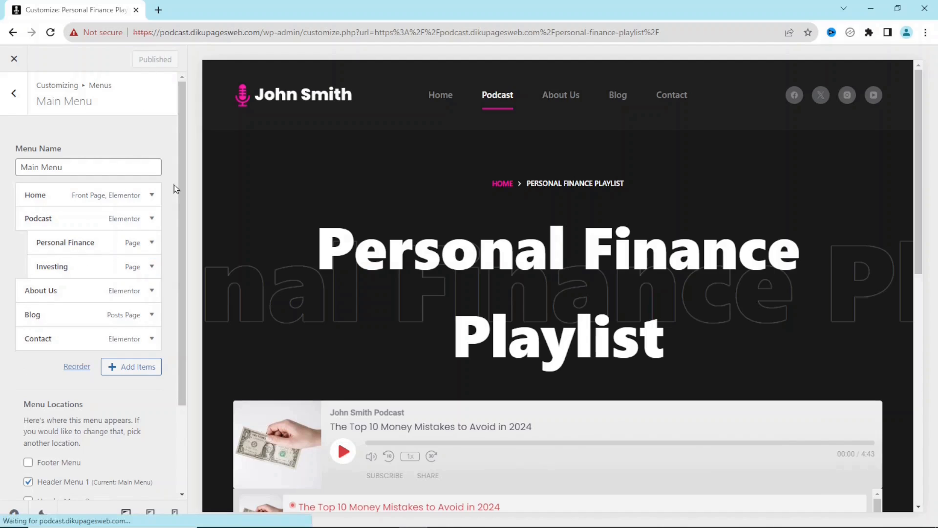
click(14, 59)
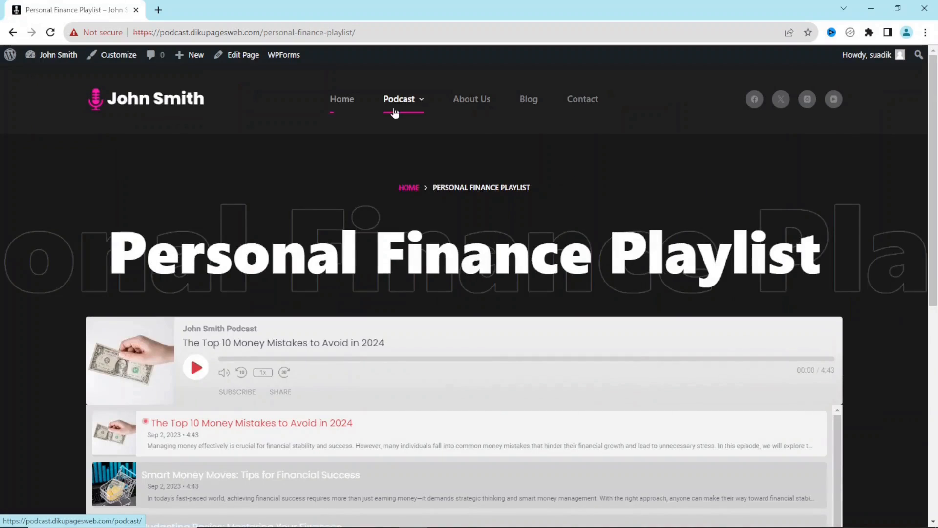
- Open Investing from the Podcast dropdown on the live site and scroll its page
mouse_move(417, 105)
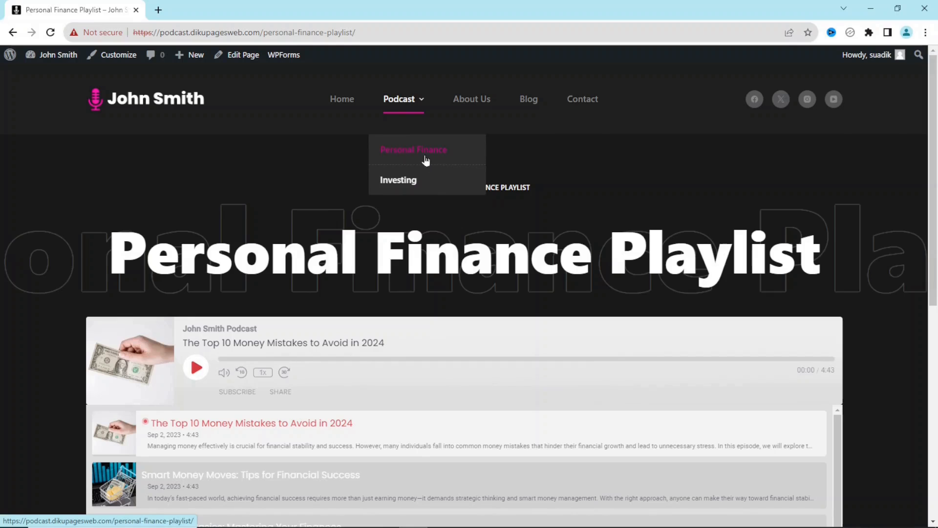
click(412, 188)
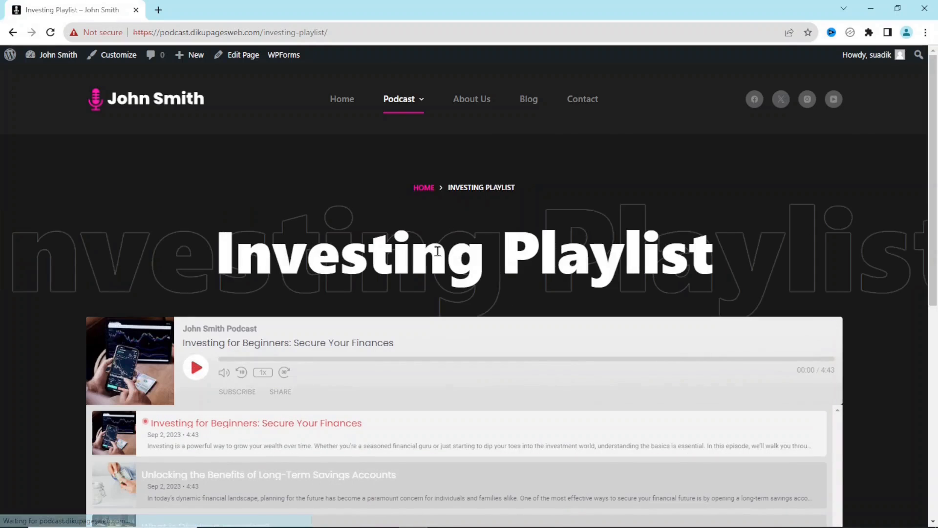
scroll(936, 177, down, 5)
scroll(879, 171, up, 5)
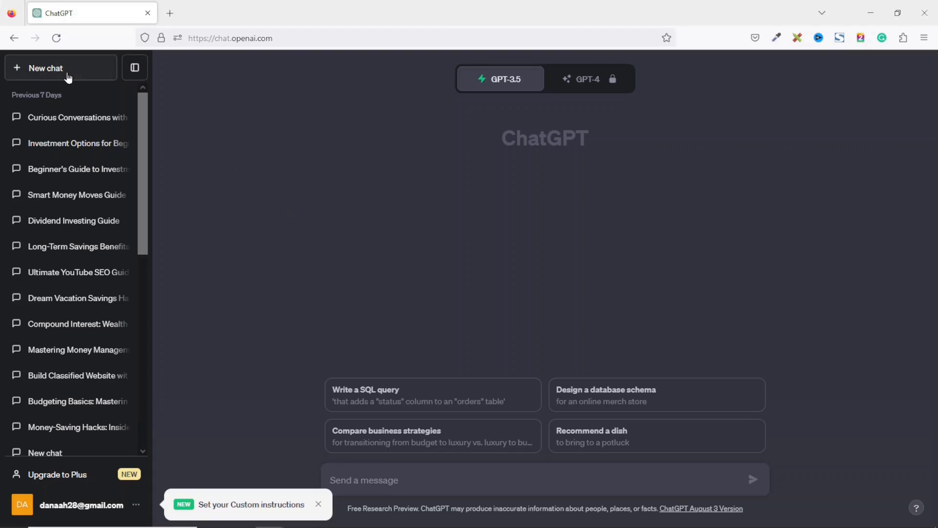
- Start a new ChatGPT chat and close the 'Set your Custom instructions' popup
click(67, 75)
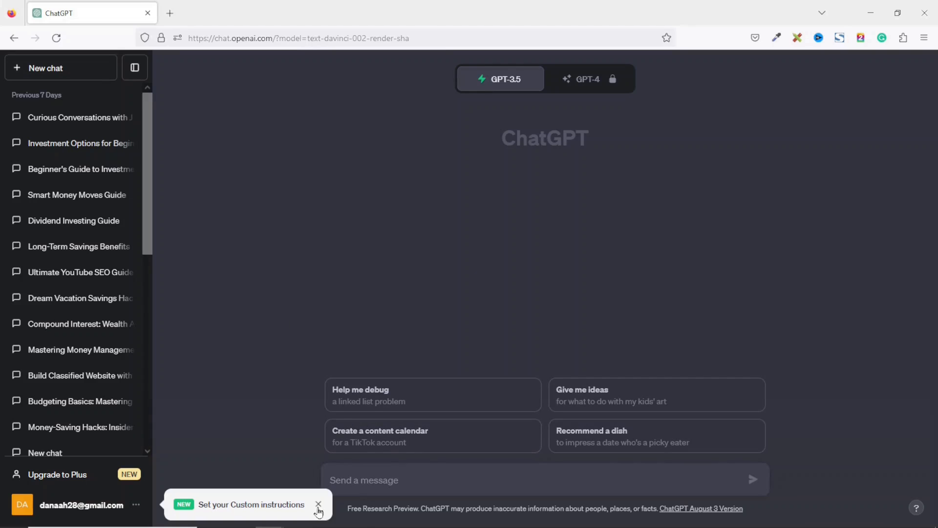
click(318, 504)
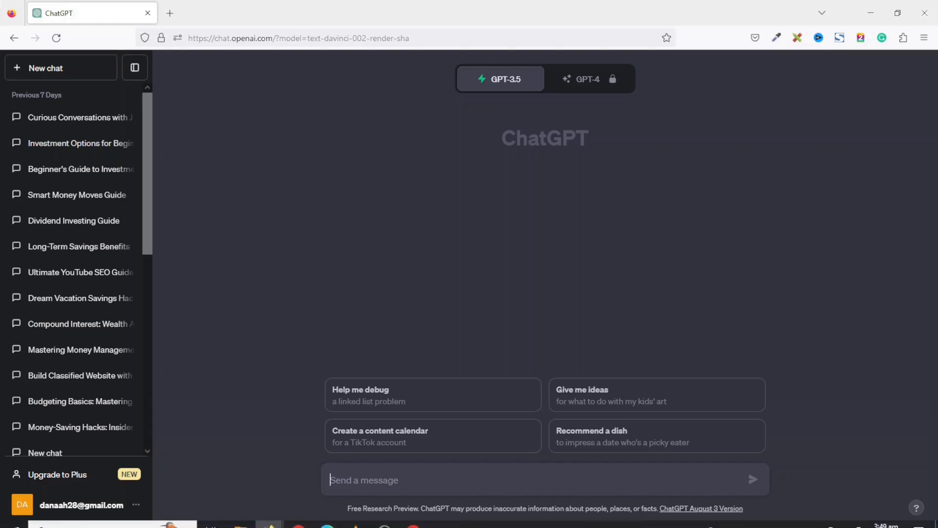
mouse_move(397, 101)
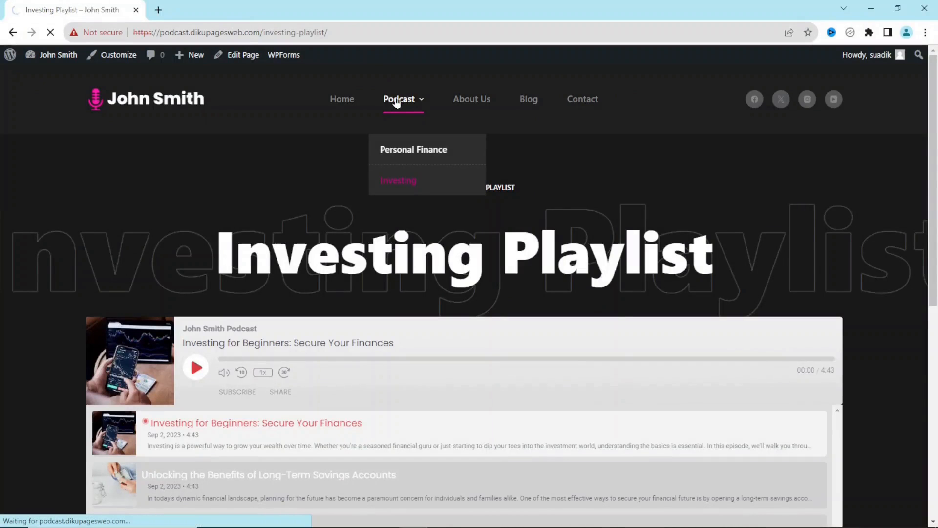
- Copy the episode title 'The Top 10 Money Mistakes to Avoid in 2024' from the Podcast archive
click(397, 100)
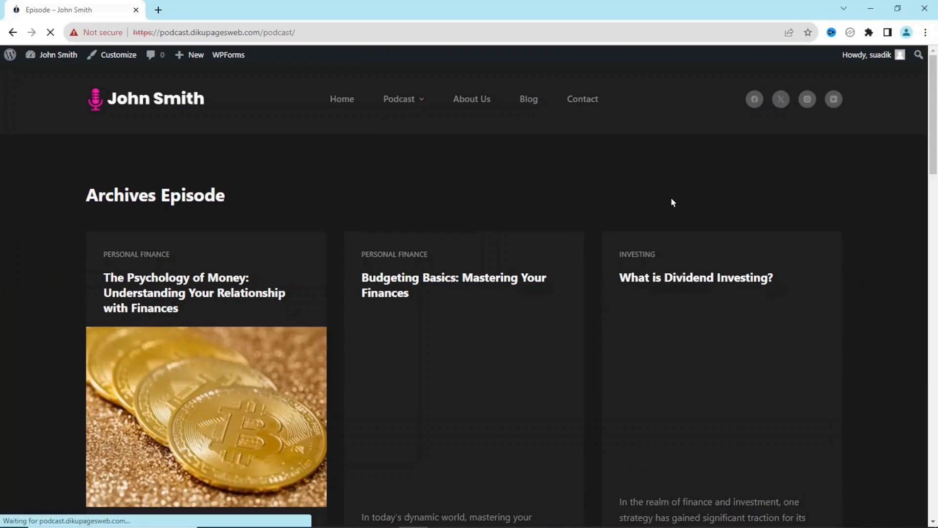
drag(934, 126, 934, 148)
scroll(701, 318, down, 6)
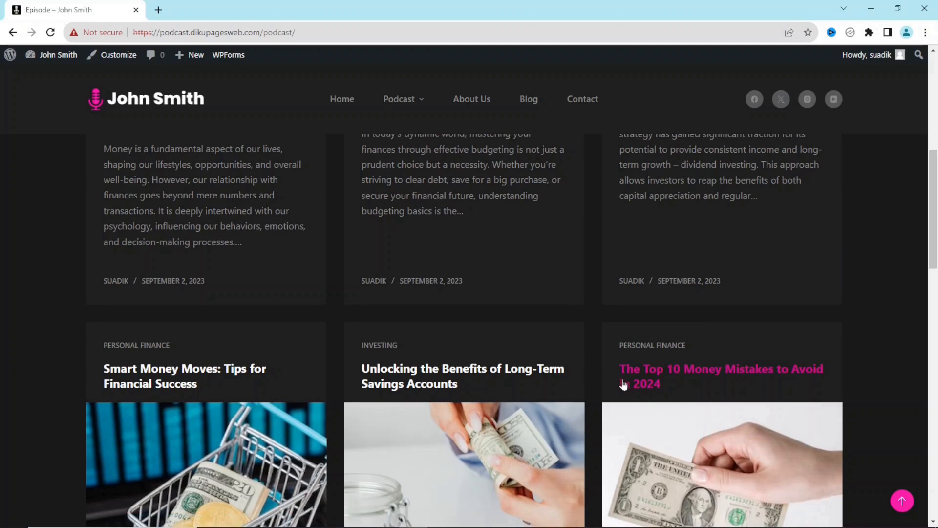
drag(680, 391, 609, 371)
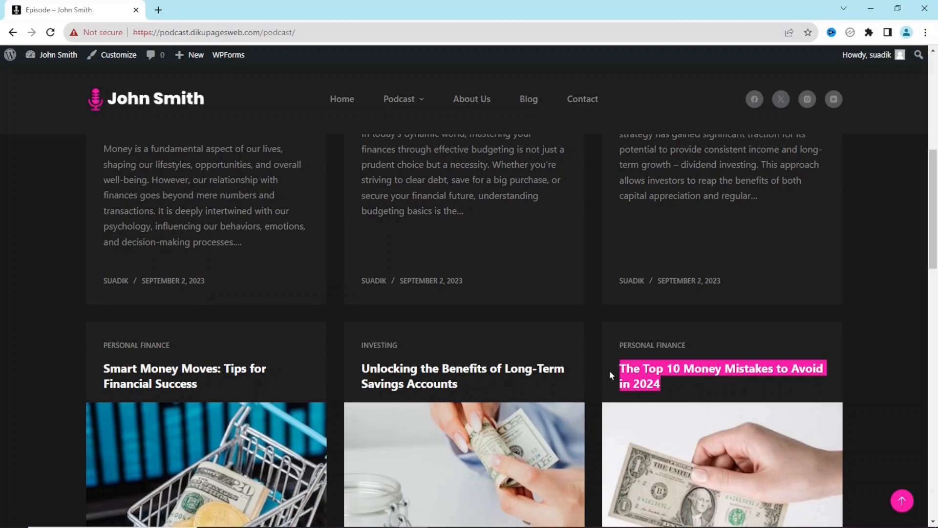
right_click(646, 378)
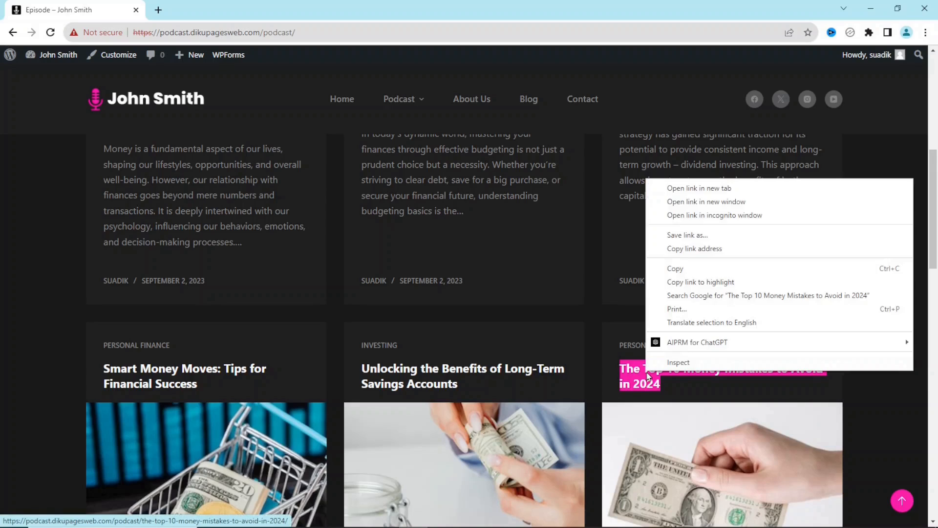
click(694, 272)
key(alt+Tab)
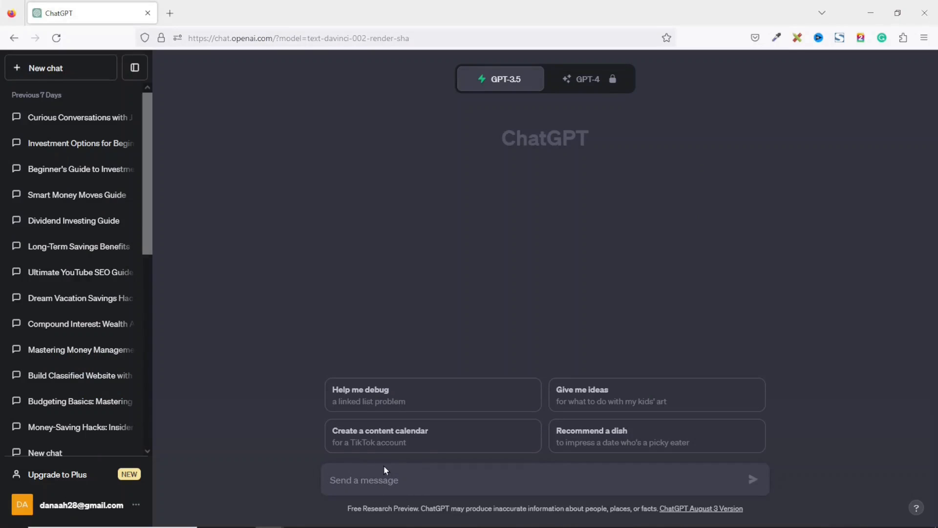
- Ask ChatGPT to write a blog post for 'The Top 10 Money Mistakes to Avoid in 2024'
text(write a blog)
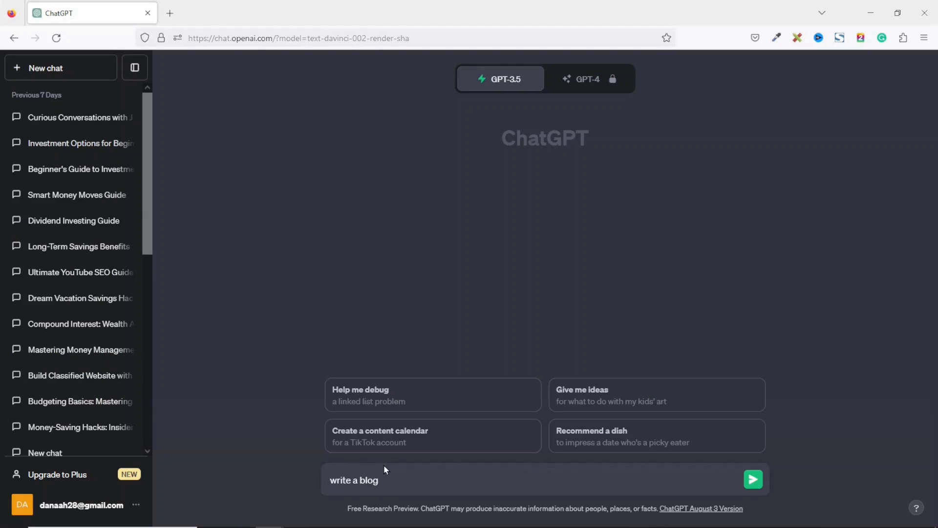
text( post for th)
key(ctrl+v)
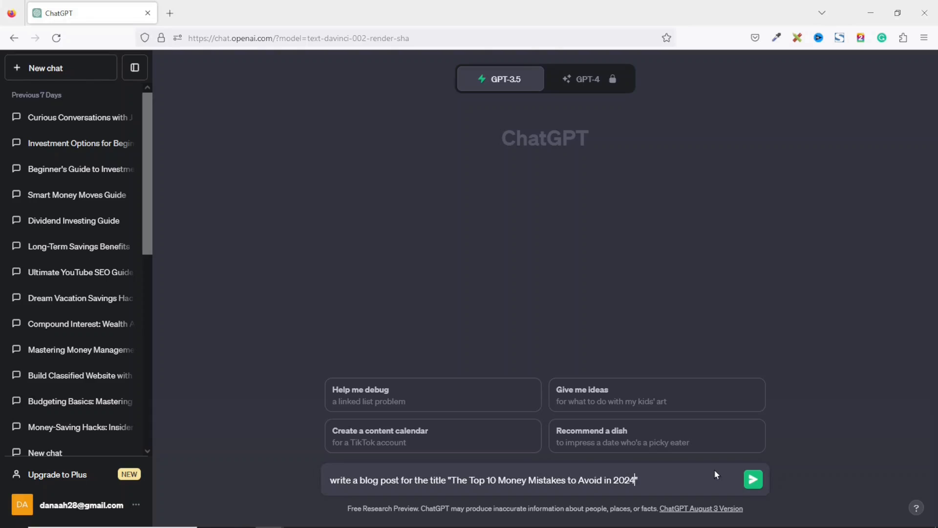
key(Return)
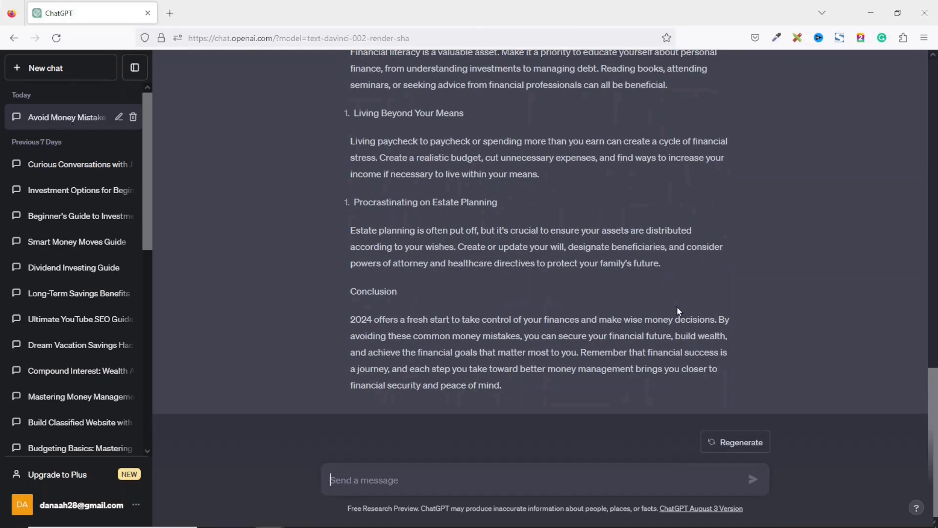
- Select and copy ChatGPT's entire blog post reply
drag(936, 405, 935, 80)
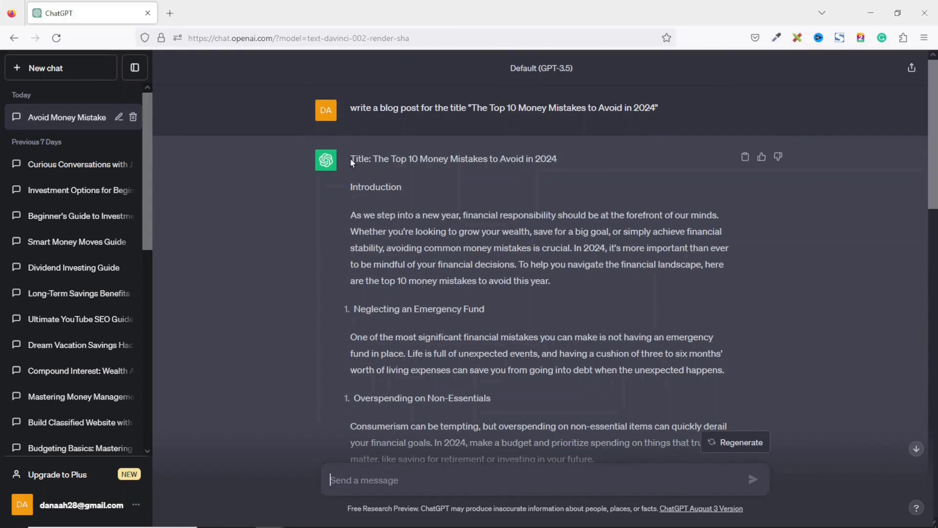
drag(372, 160, 913, 485)
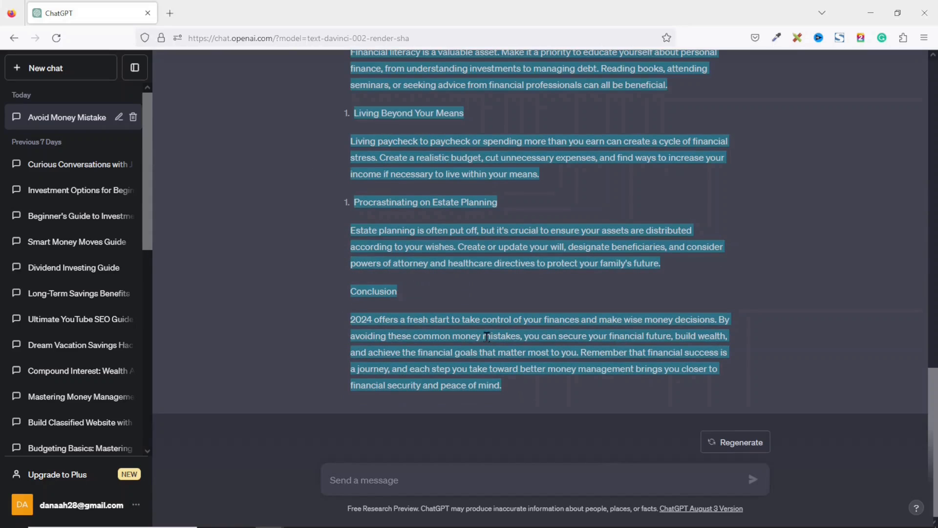
right_click(500, 345)
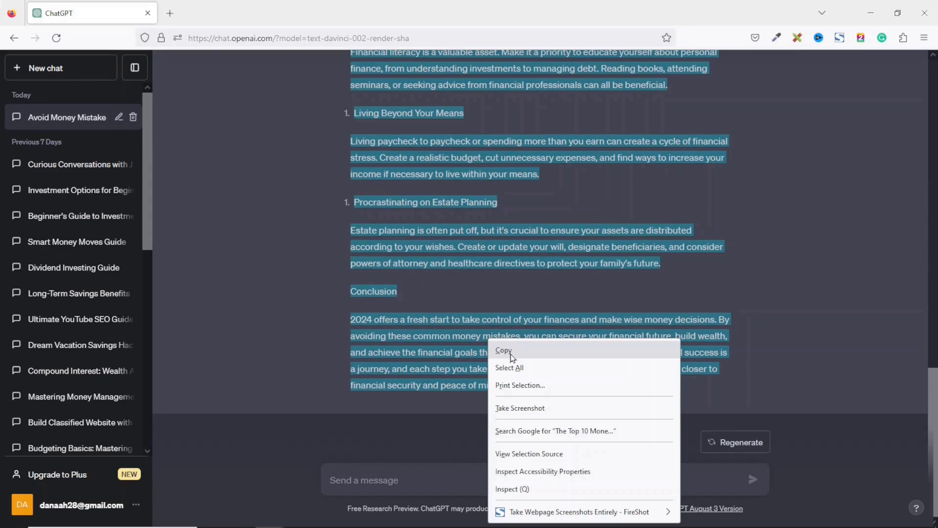
click(512, 351)
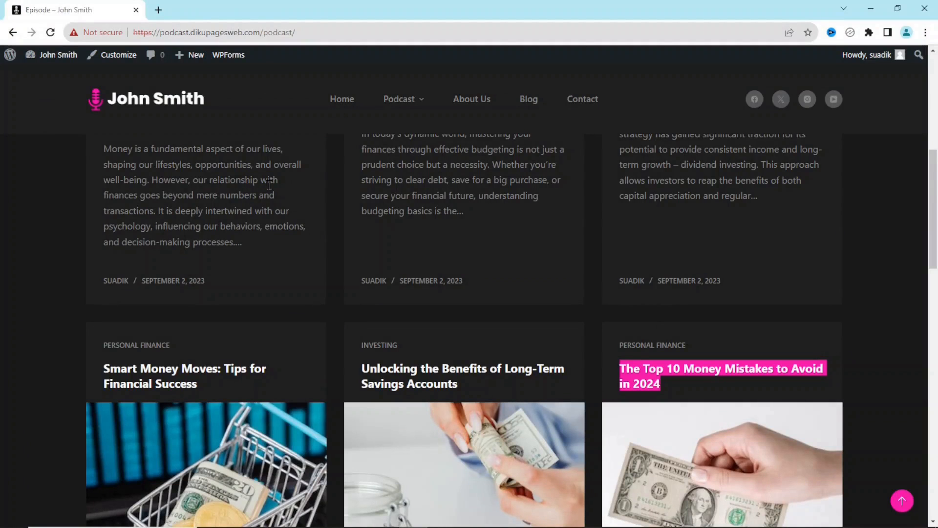
- Create a new WordPress post and paste the ChatGPT article into it
mouse_move(196, 57)
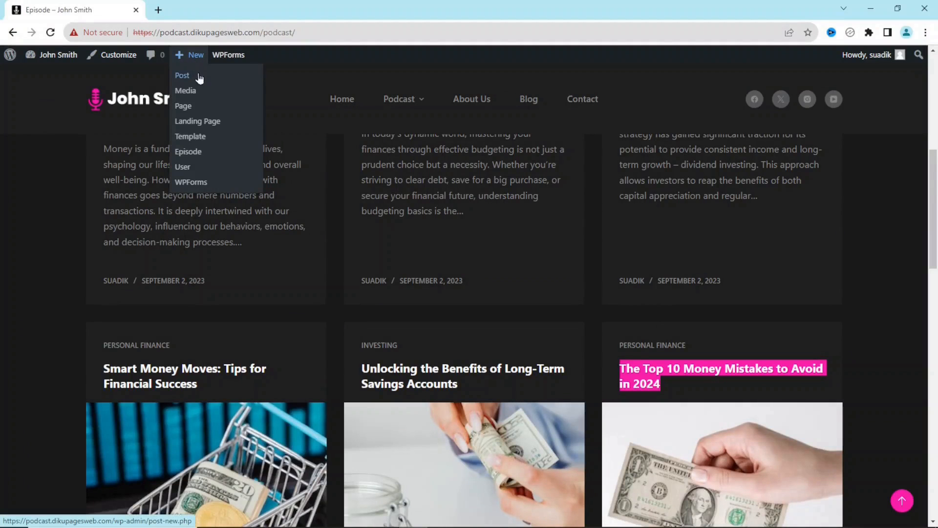
click(183, 79)
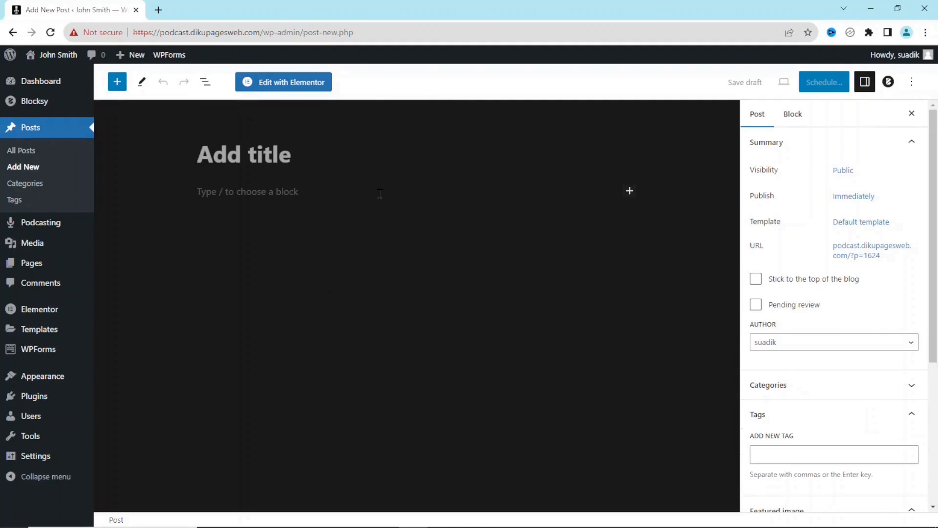
key(ctrl+v)
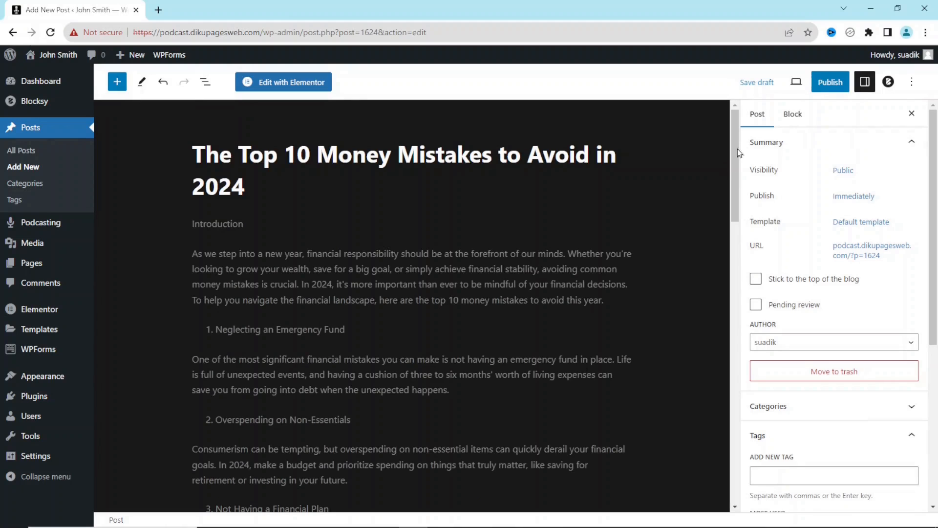
drag(738, 154, 735, 416)
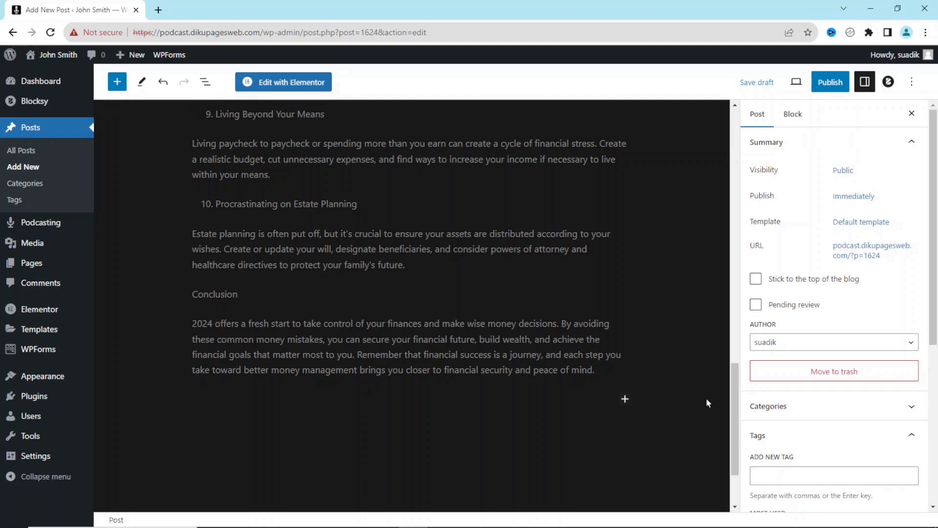
scroll(738, 396, up, 18)
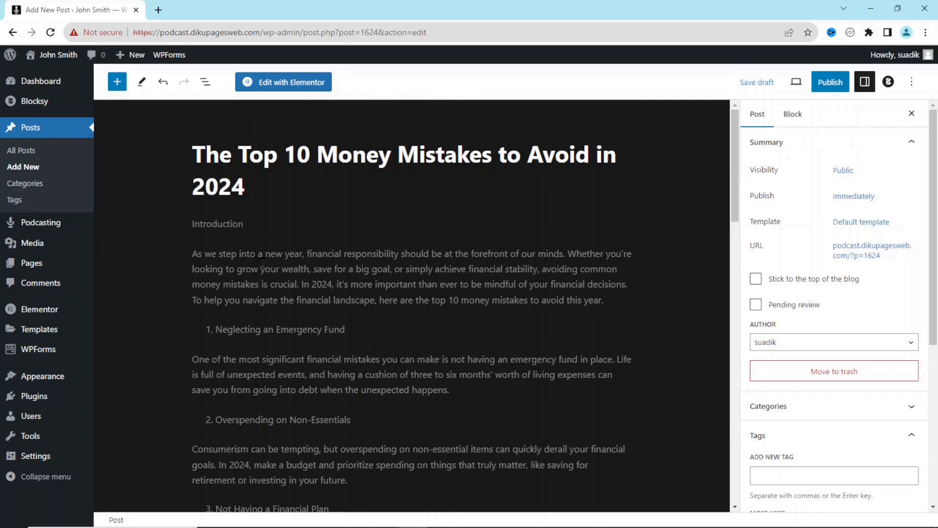
- Delete the 'Introduction' line from the post
click(218, 227)
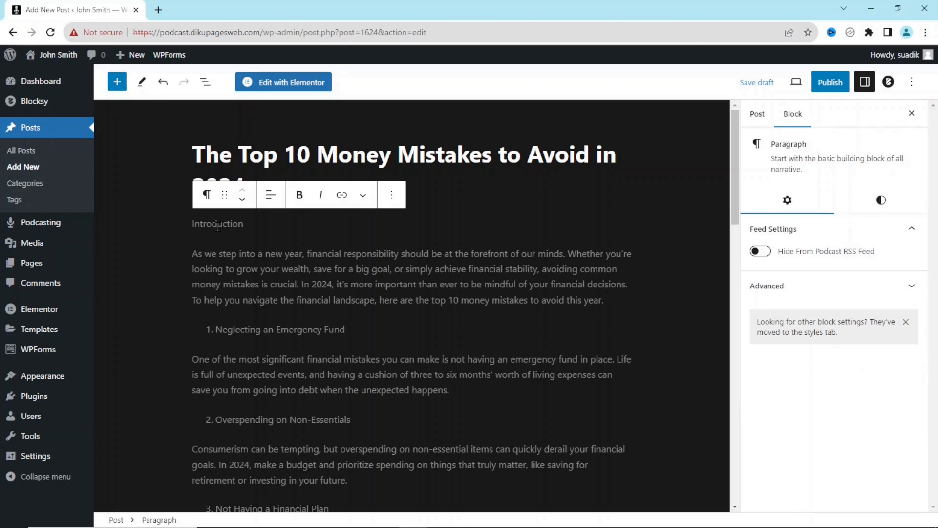
double_click(218, 226)
key(Delete)
key(Delete)
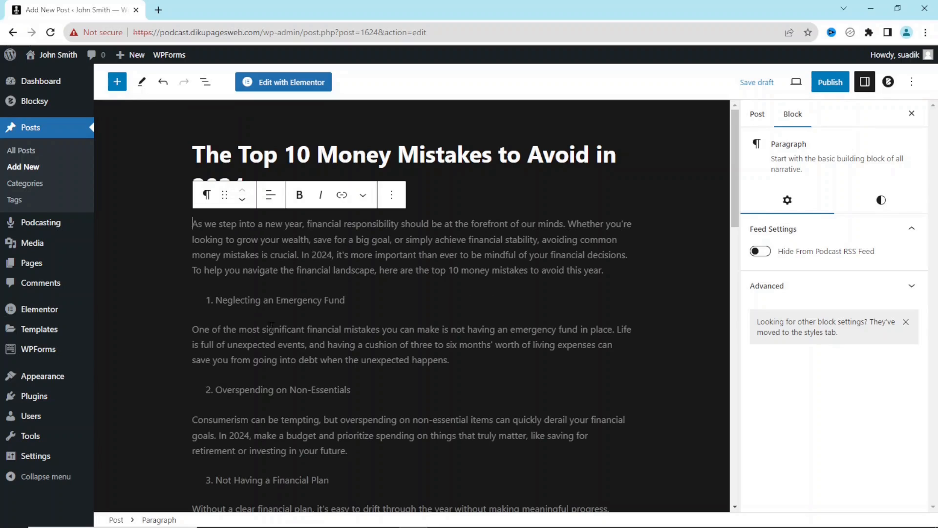
- Turn 'Neglecting an Emergency Fund' and 'Overspending on Non-Essentials' list items into headings
click(254, 300)
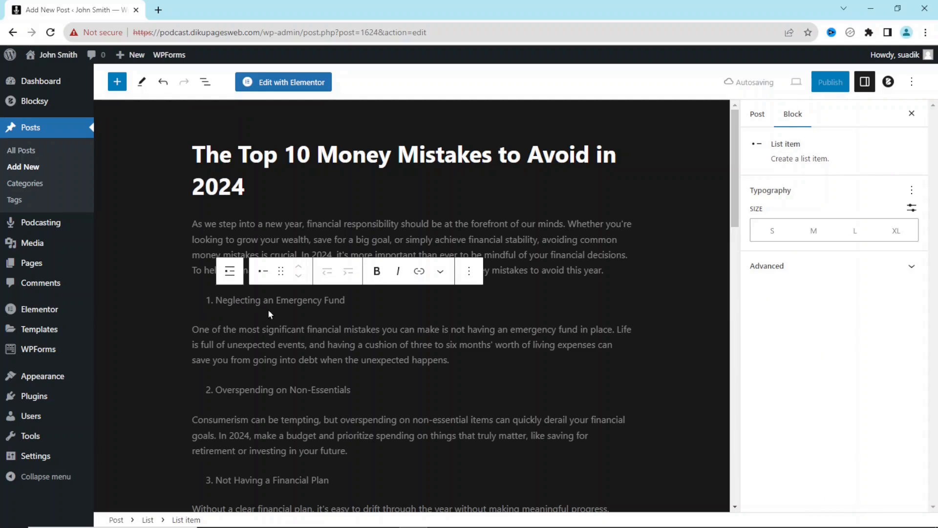
click(230, 272)
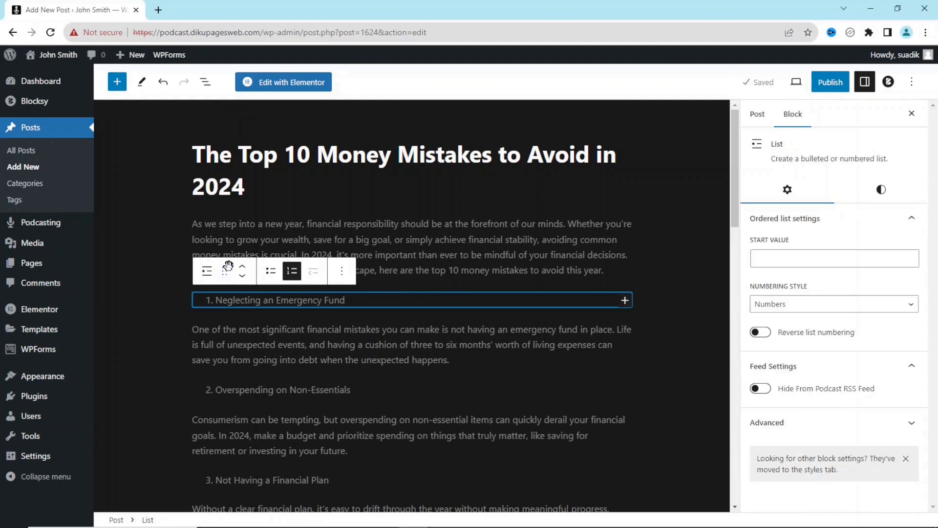
click(206, 275)
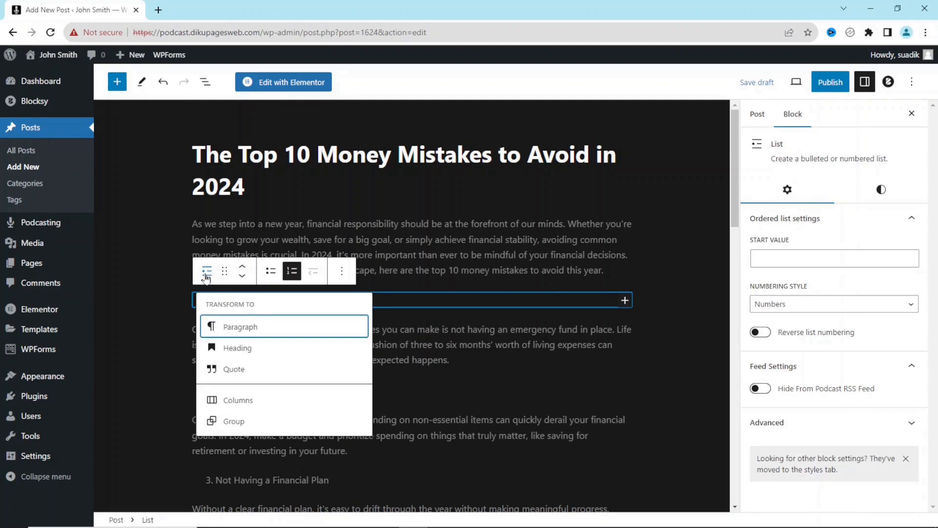
click(241, 348)
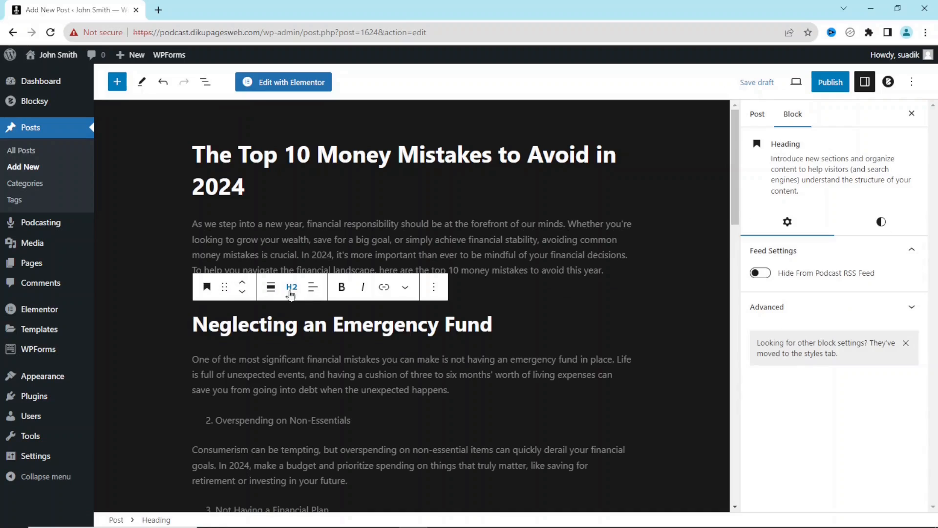
click(243, 420)
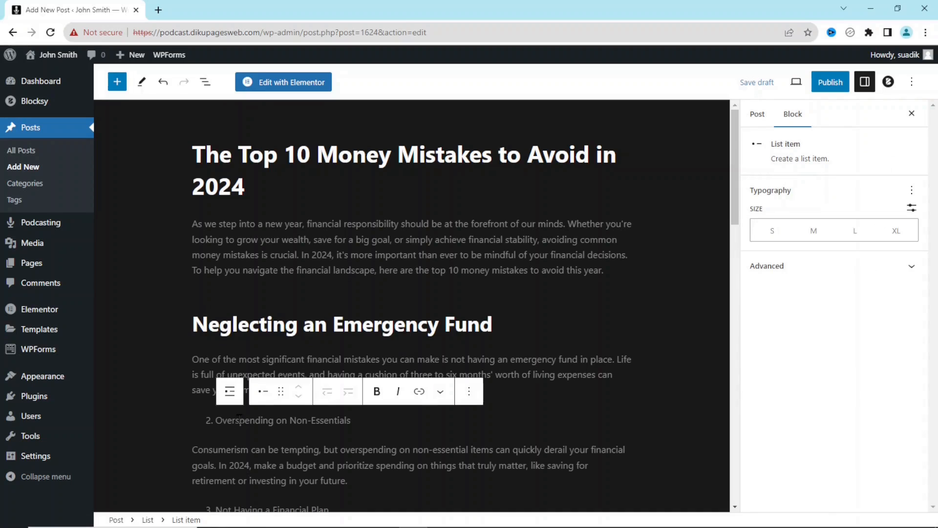
click(229, 391)
click(207, 393)
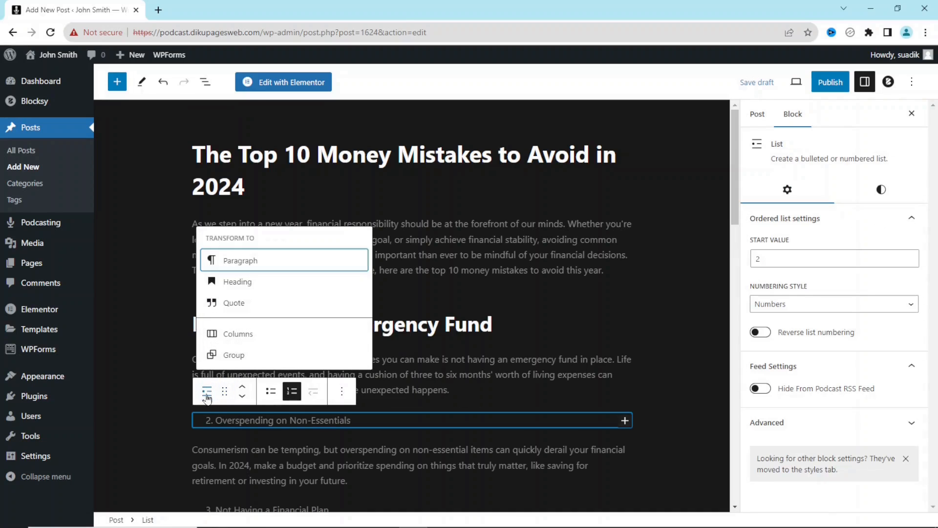
click(239, 282)
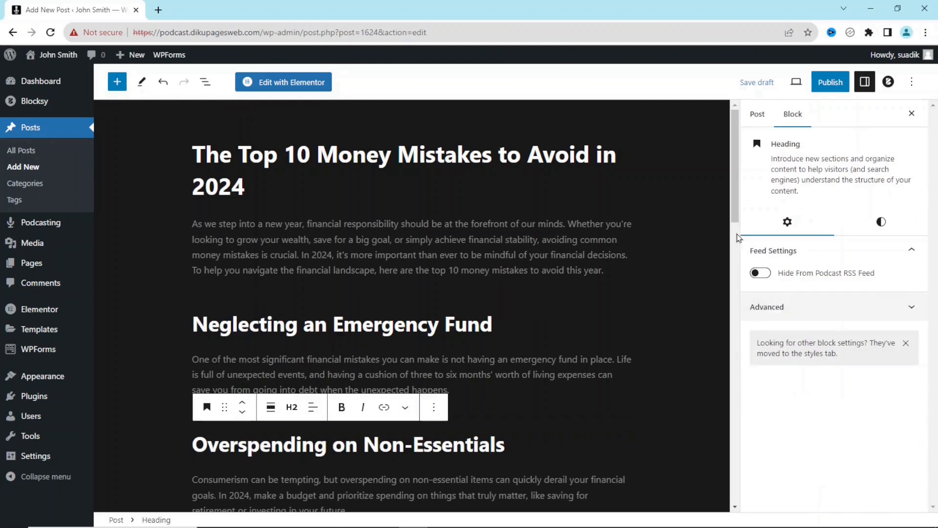
- Select the 'Not Having a Financial Plan' line and scroll back to the top of the post
scroll(734, 286, down, 8)
scroll(734, 287, down, 1)
scroll(322, 191, up, 2)
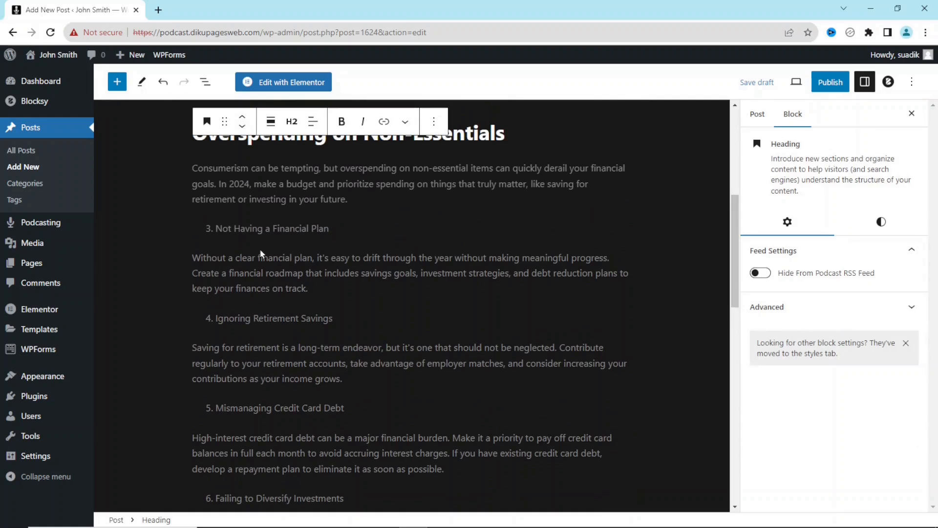
click(262, 229)
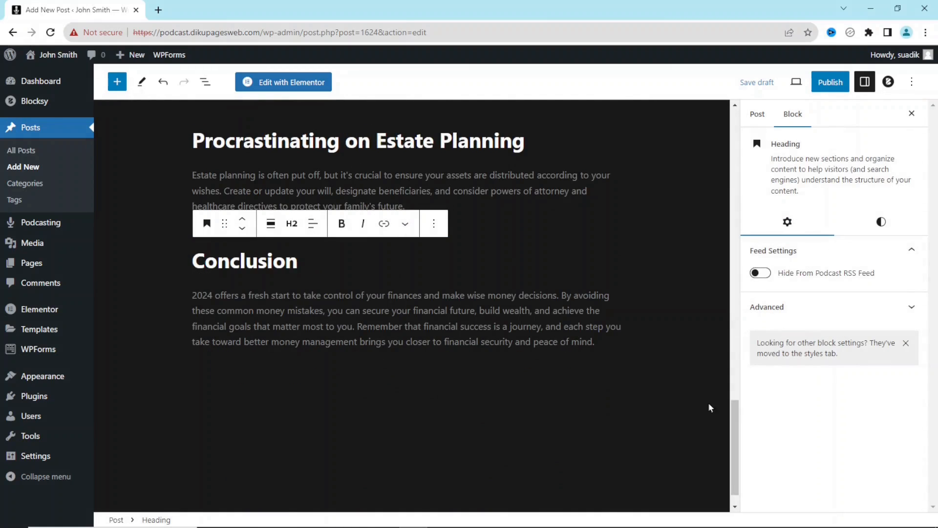
drag(735, 429, 684, 91)
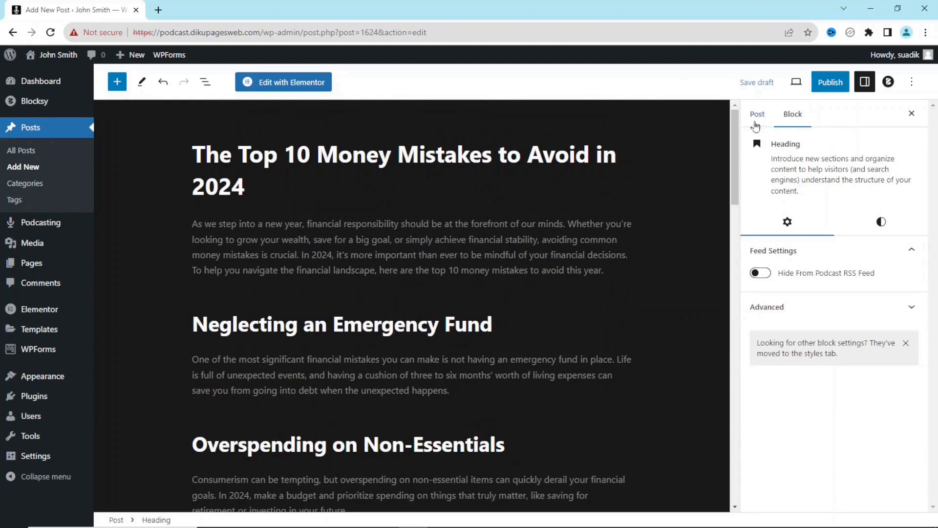
- Create a new 'Personal Finance' category for the post in the Post sidebar
click(757, 117)
click(908, 407)
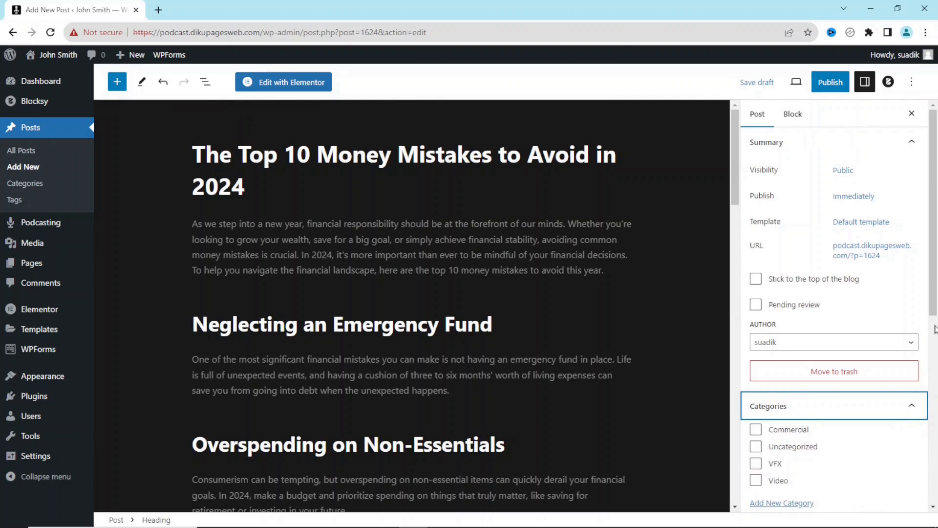
scroll(801, 337, down, 2)
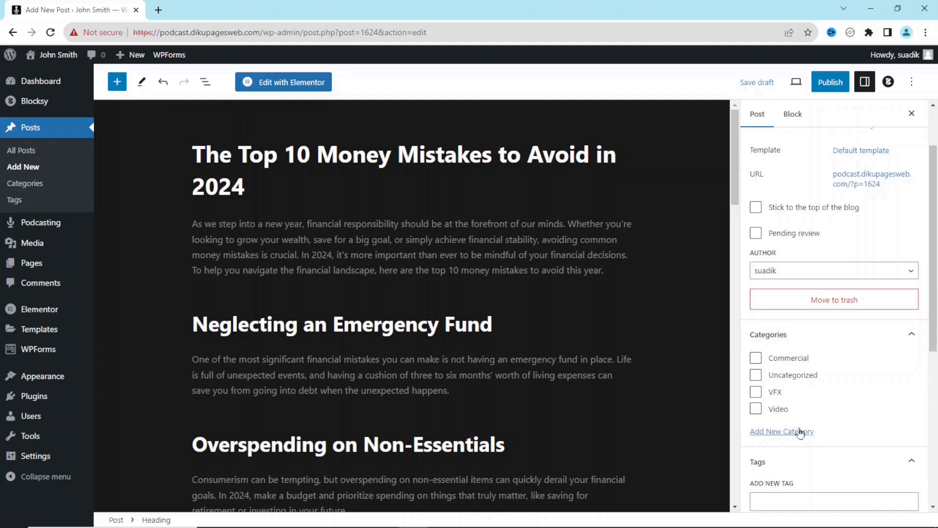
click(781, 433)
click(794, 469)
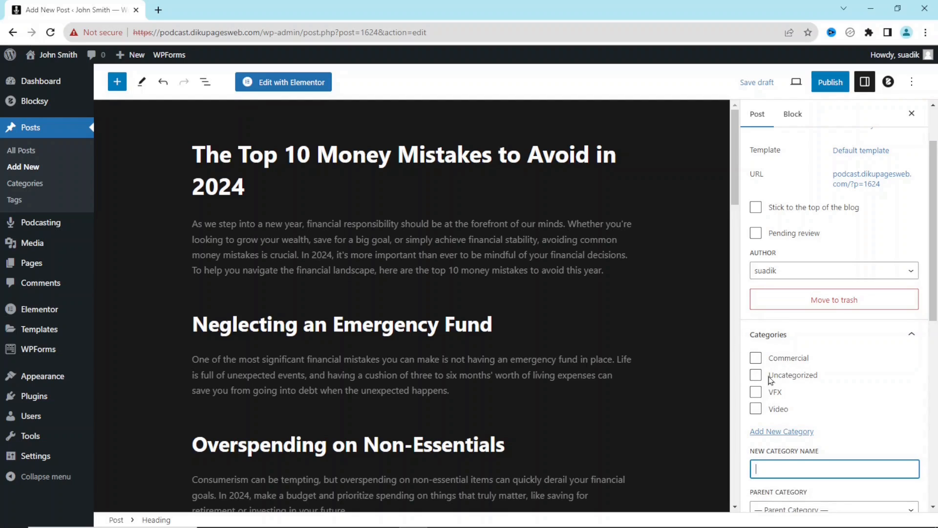
text(Personal Finance)
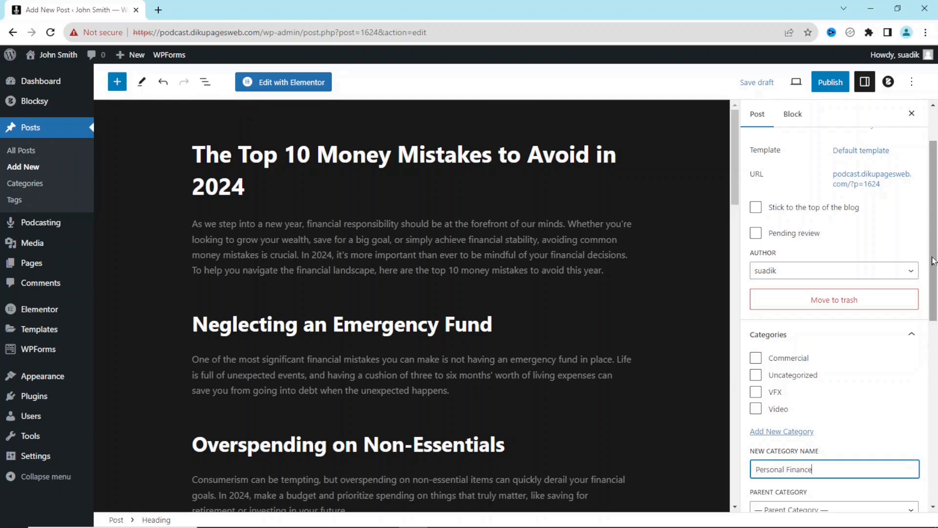
drag(934, 259, 934, 304)
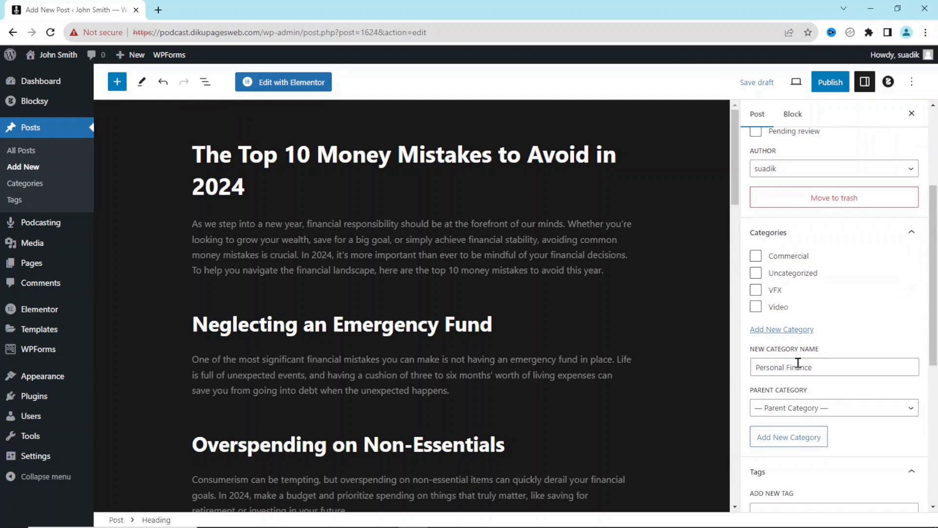
click(789, 440)
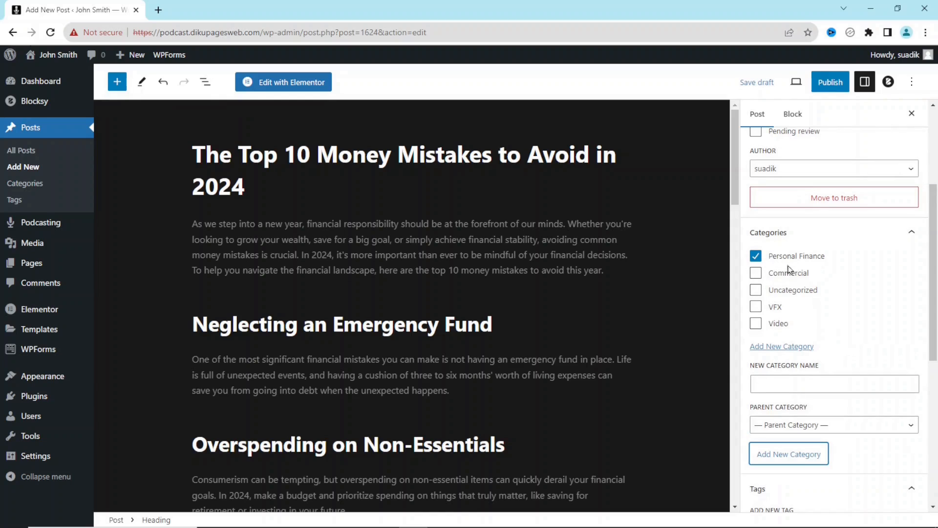
- Tag the post 'Money Management' and open the featured image picker
drag(935, 277, 935, 315)
click(794, 440)
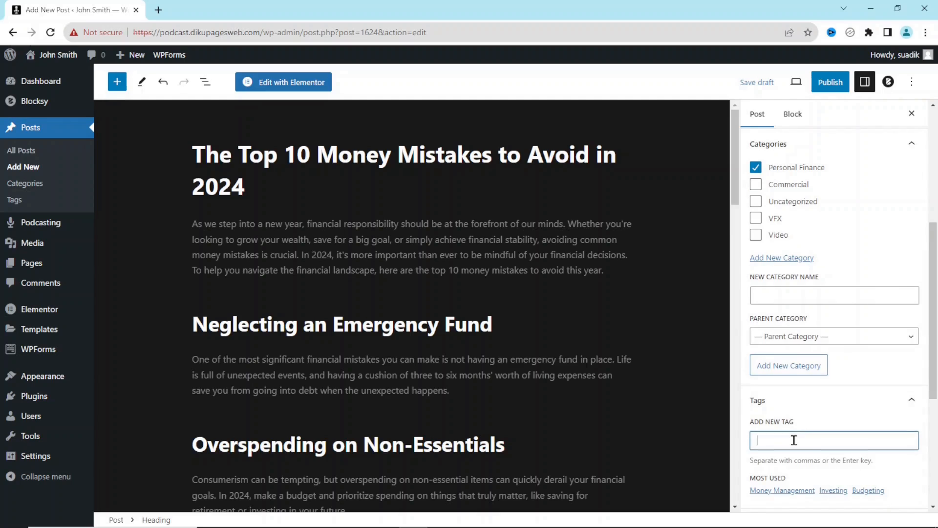
scroll(791, 441, down, 1)
click(787, 442)
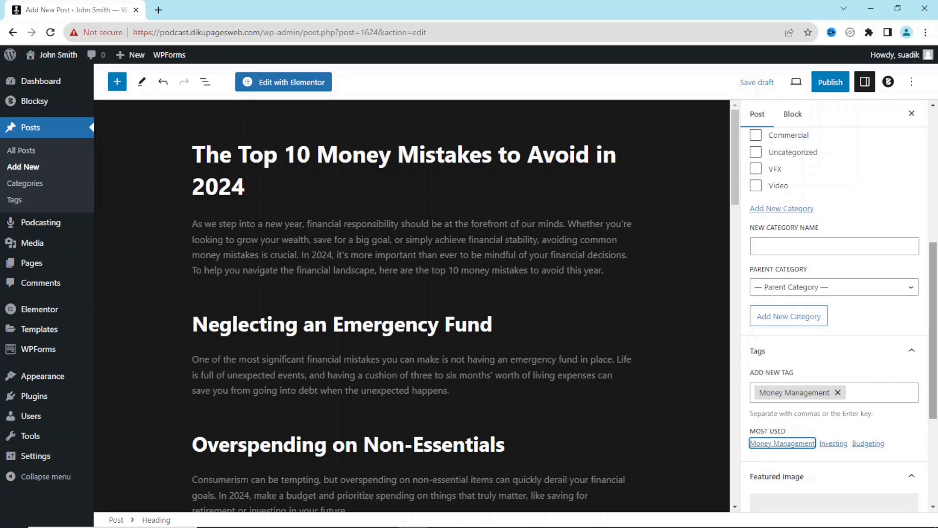
scroll(937, 328, down, 3)
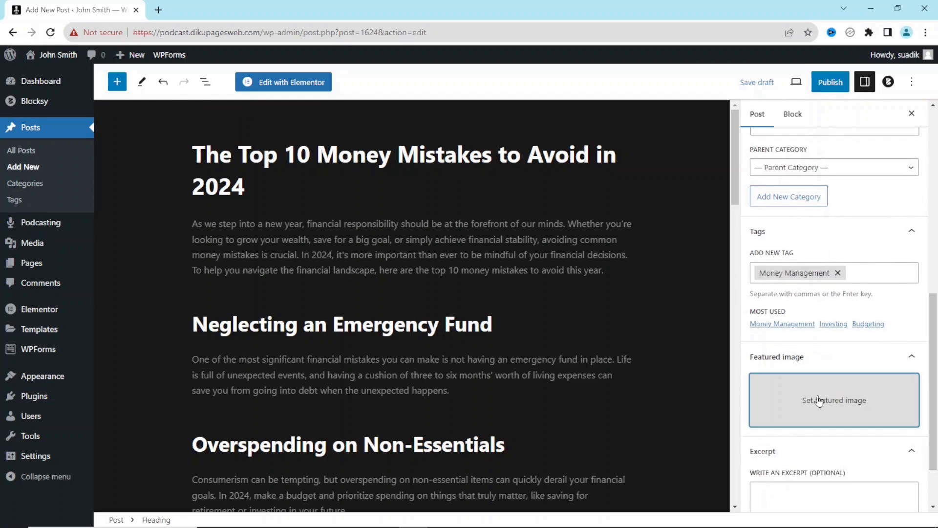
click(819, 399)
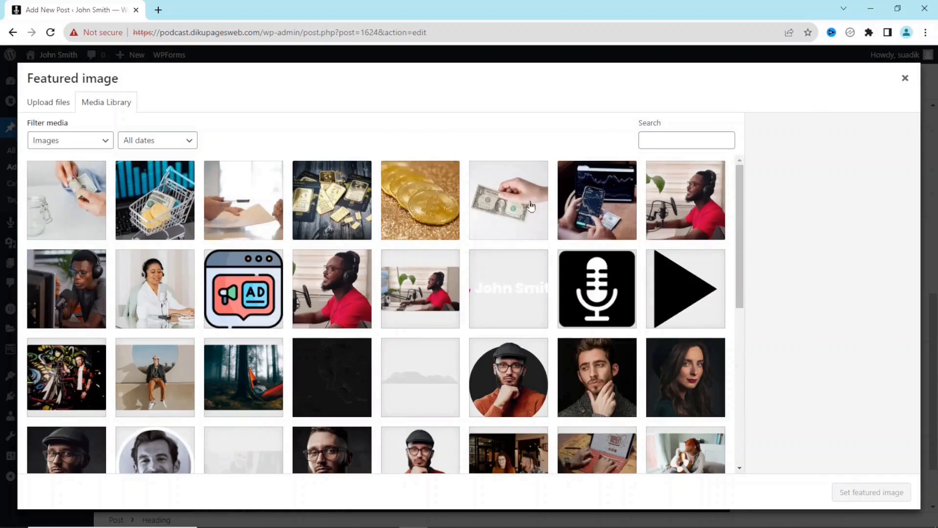
- Set the dollar-bill photo podcast-5.jpg as featured image, publish, and view the post live
click(523, 203)
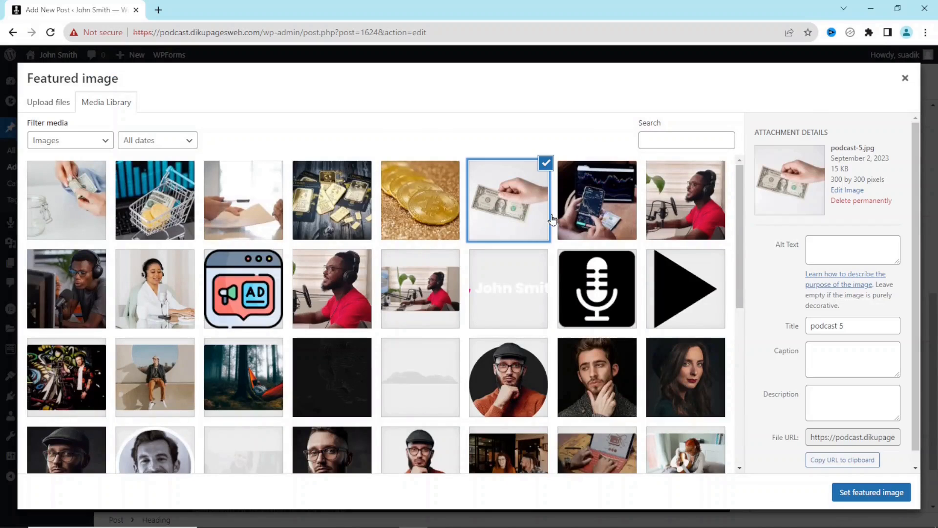
click(848, 493)
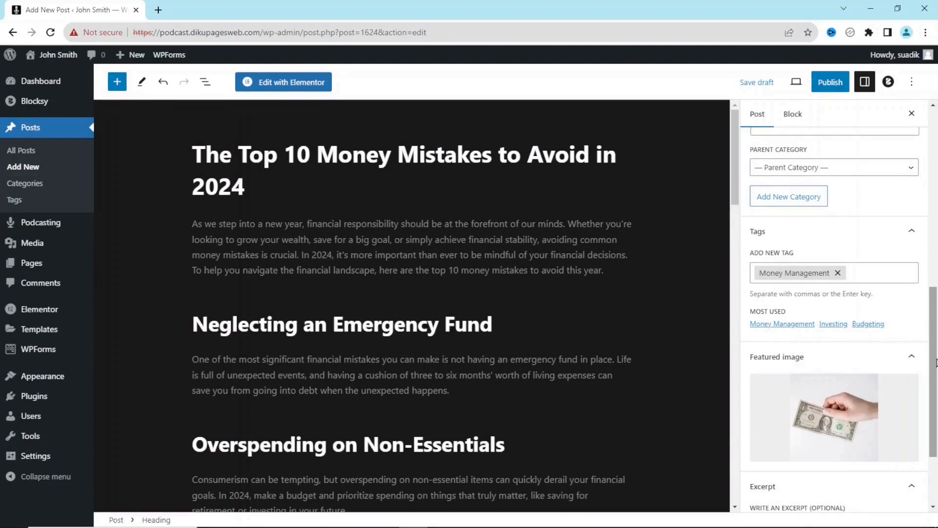
click(830, 82)
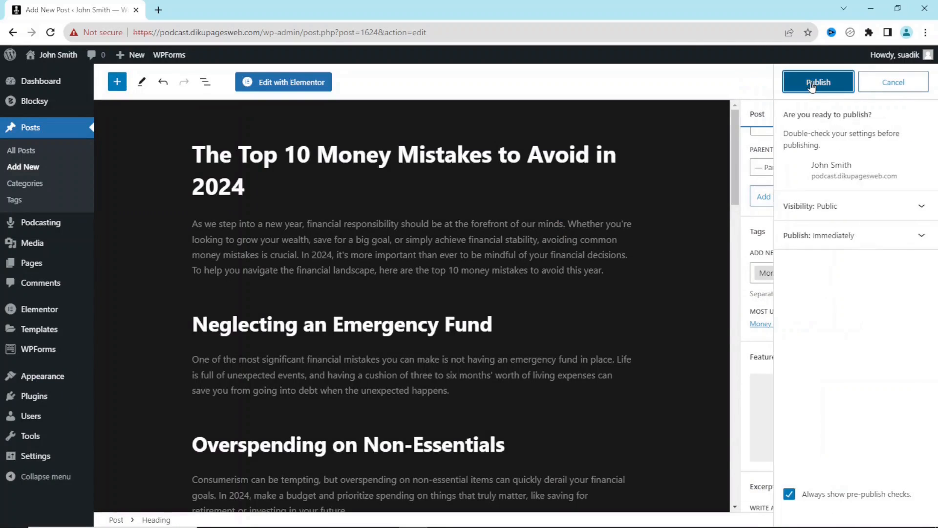
click(812, 83)
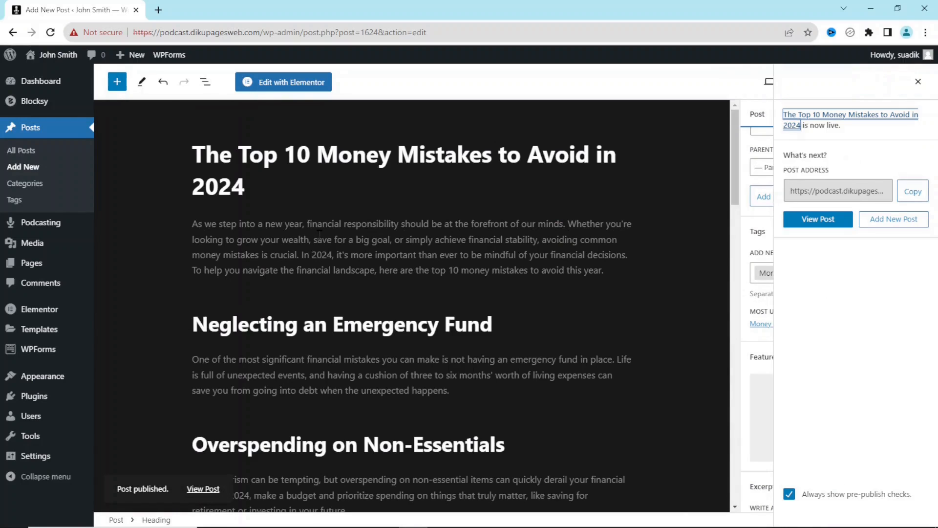
click(204, 489)
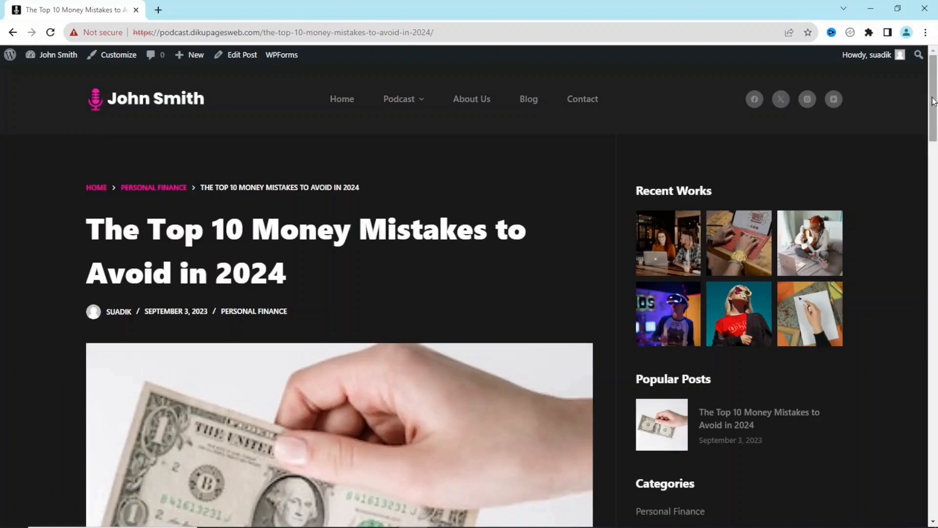
drag(934, 101, 933, 78)
- Open the Top 10 Money Mistakes post from the Blog page, scroll to its footer, then launch the Customizer
click(528, 103)
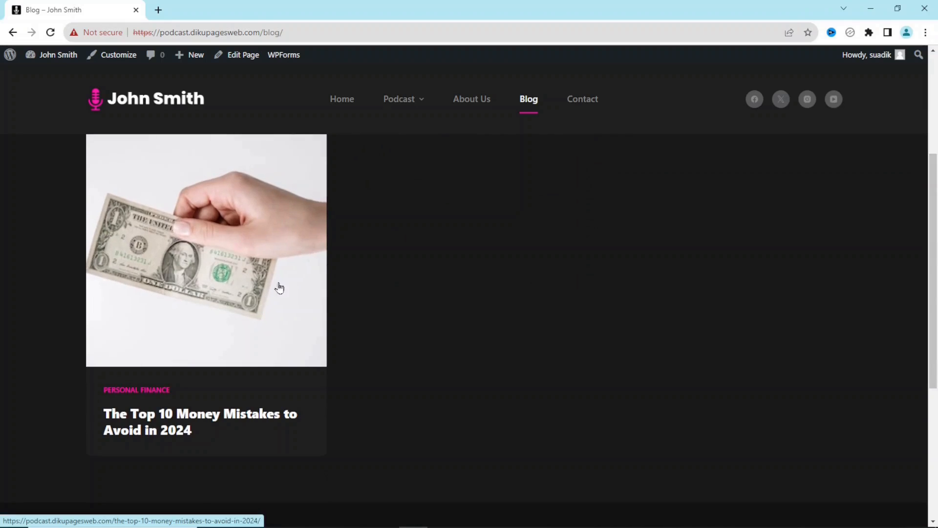
click(195, 237)
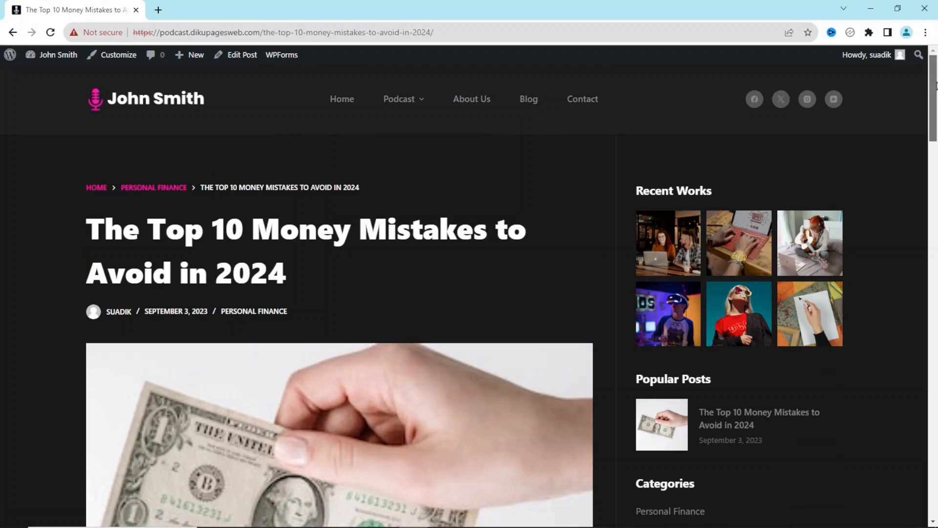
scroll(936, 85, down, 20)
drag(934, 269, 934, 85)
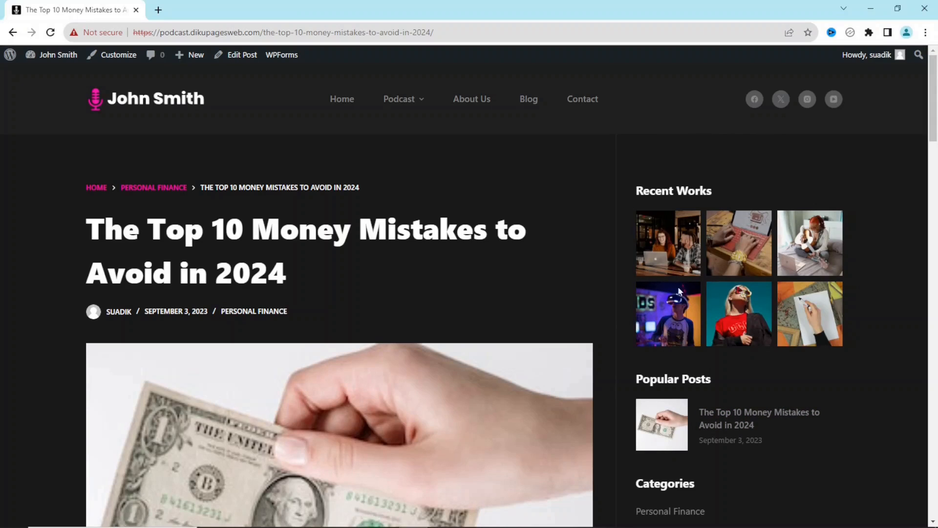
drag(643, 197, 817, 314)
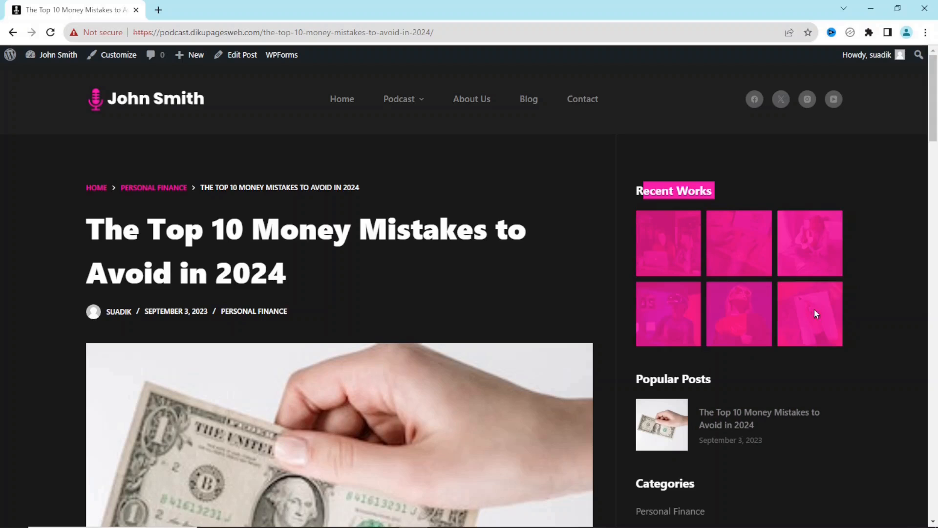
drag(933, 122, 933, 503)
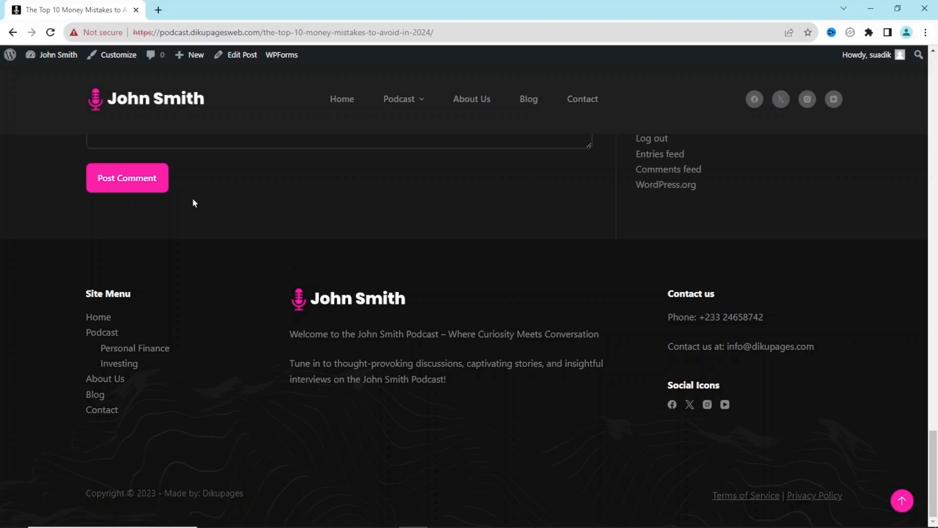
click(125, 59)
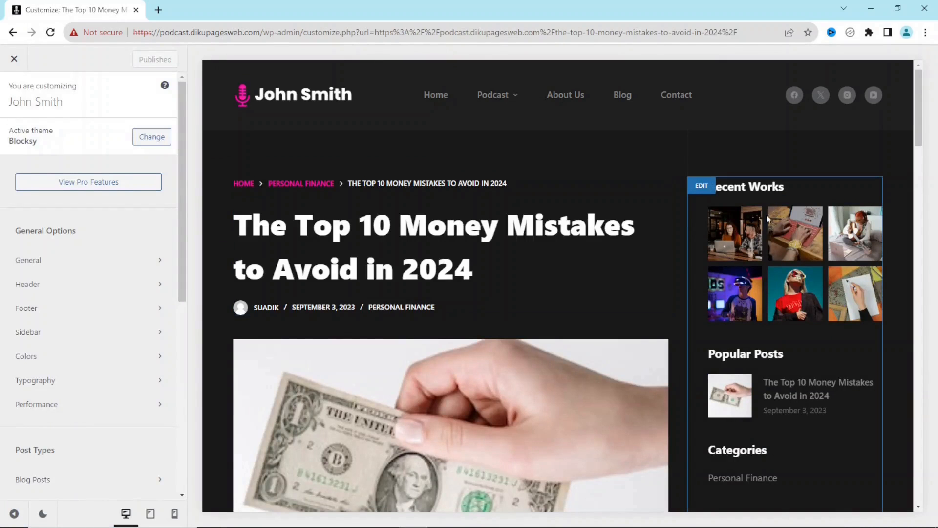
- Open Widgets > Main Sidebar and delete the Recent Works gallery widget
drag(185, 271, 188, 444)
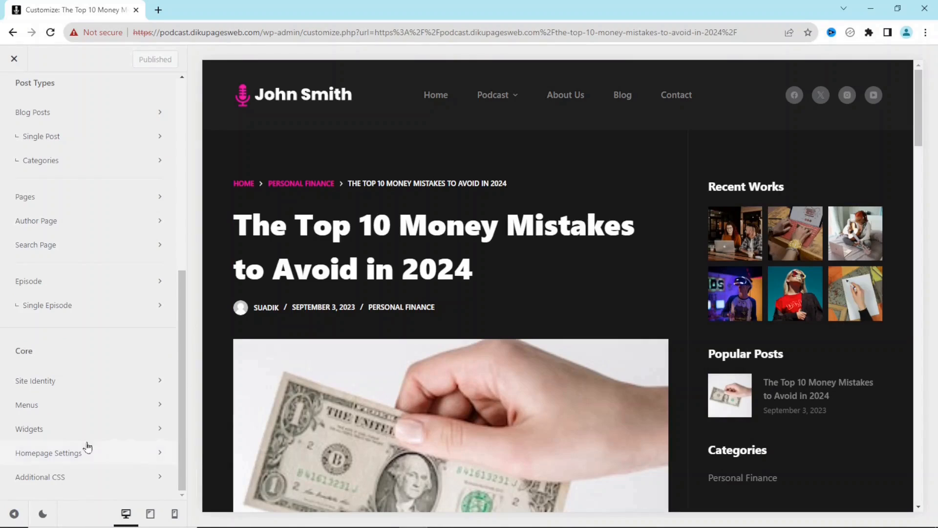
click(36, 430)
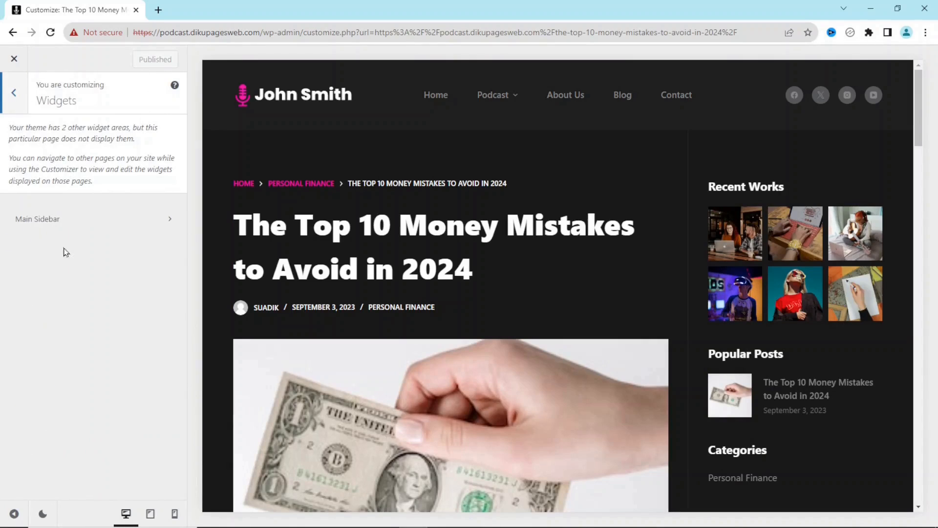
click(63, 221)
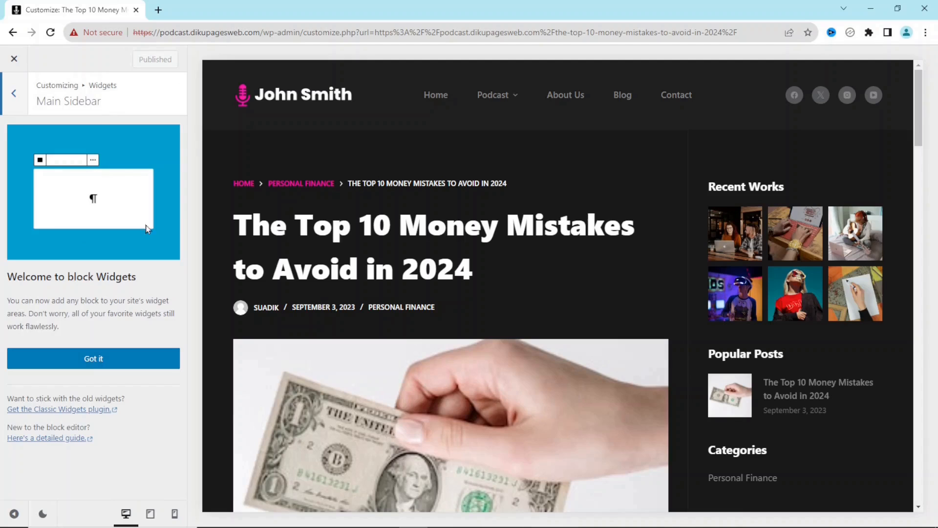
click(84, 361)
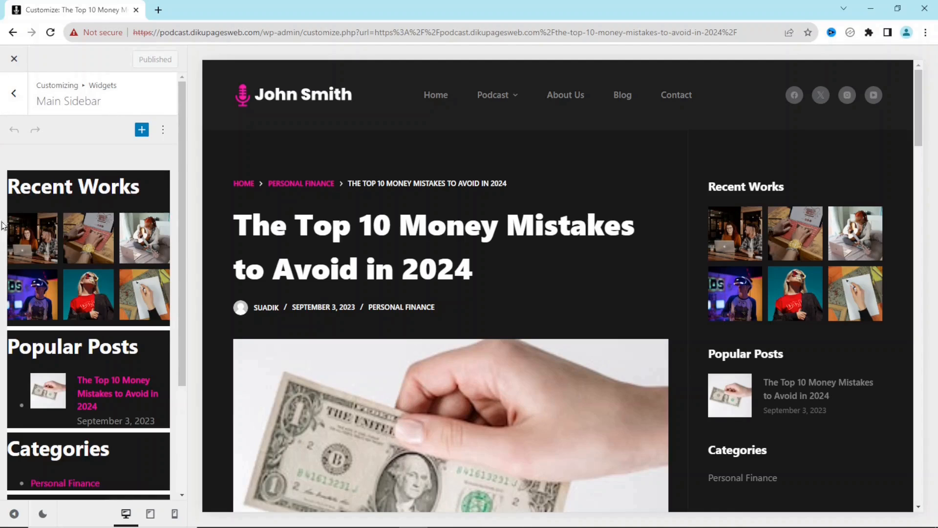
click(88, 218)
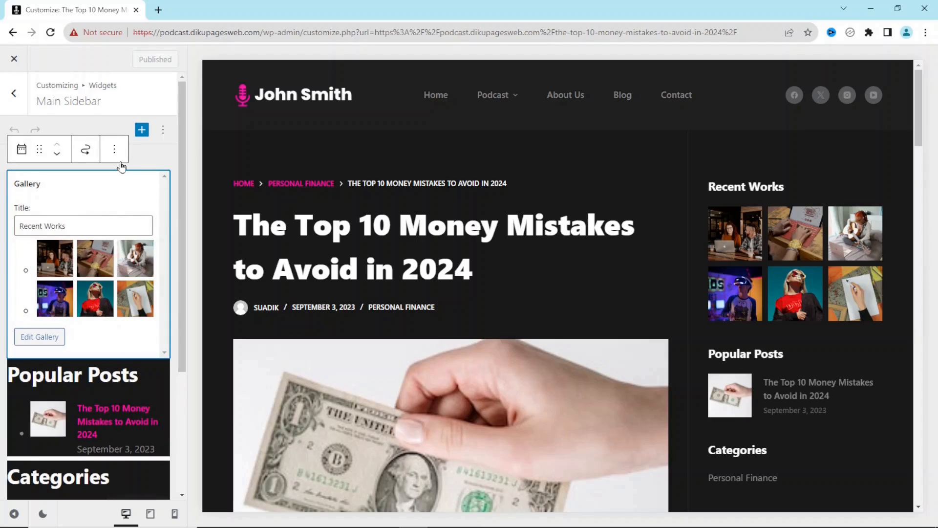
click(114, 149)
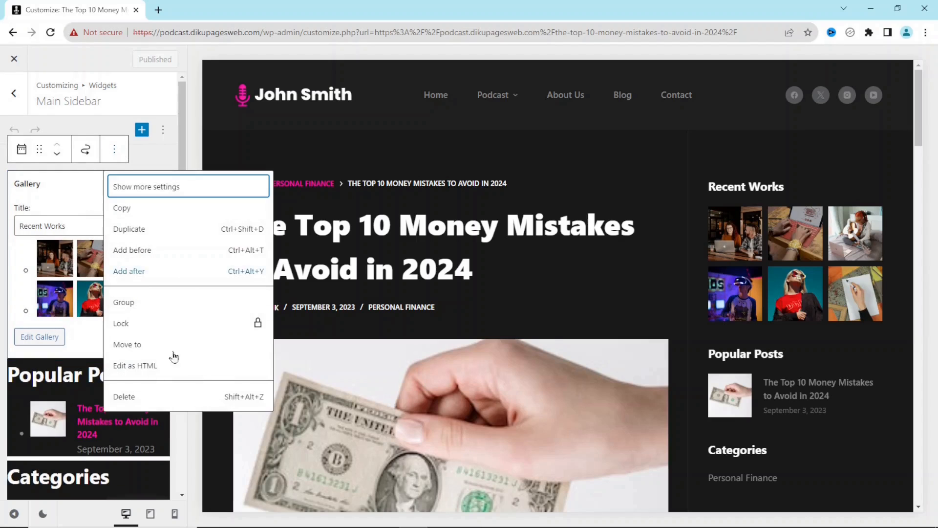
click(128, 397)
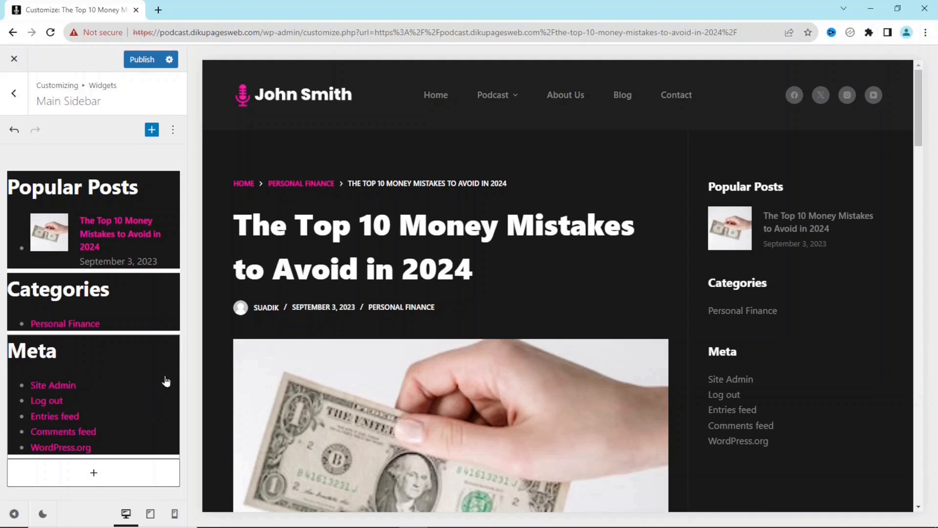
- Delete the Meta widget and scroll the preview down to the footer
click(129, 363)
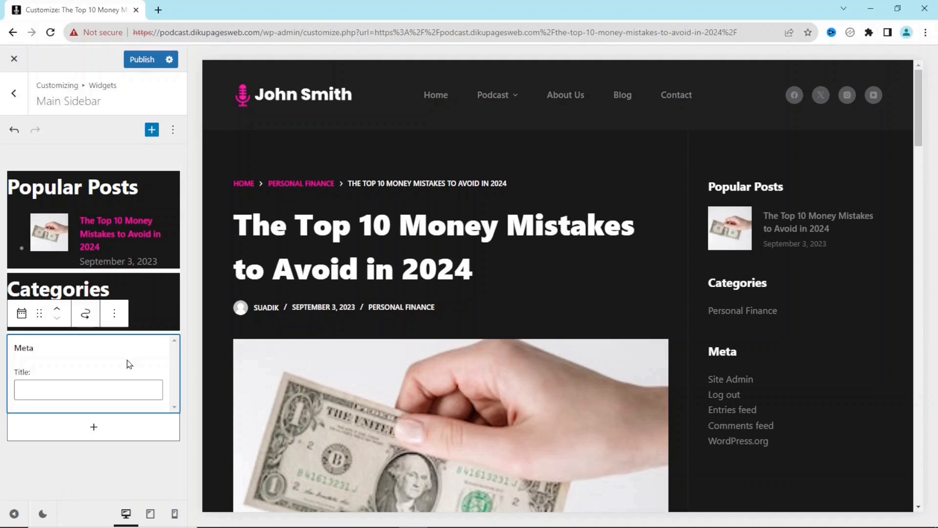
click(114, 313)
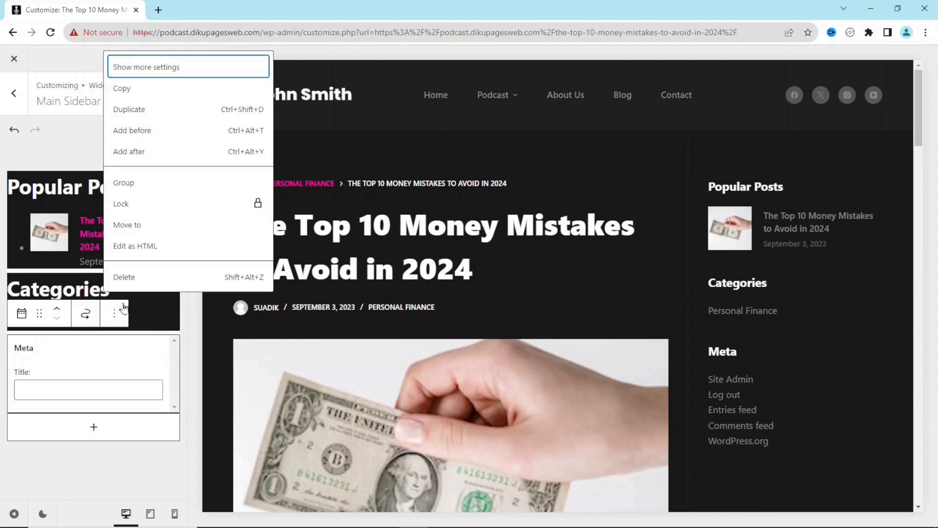
click(135, 277)
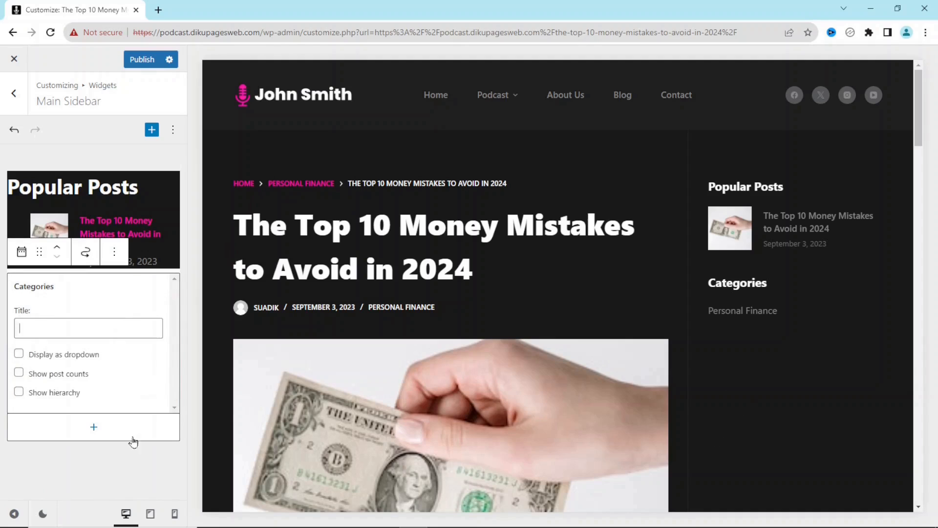
click(142, 479)
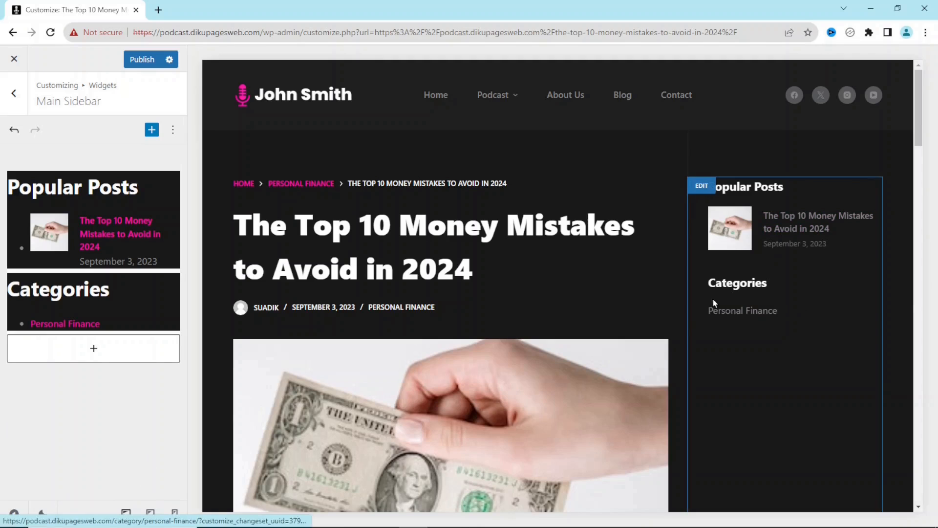
drag(920, 111, 920, 523)
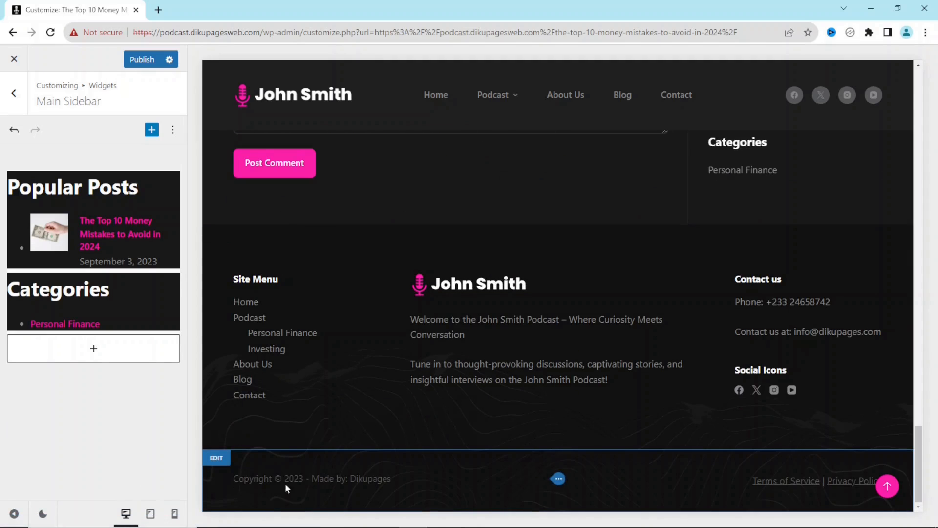
- Add the site owner's name after {current_year} in the footer Copyright Text
click(558, 480)
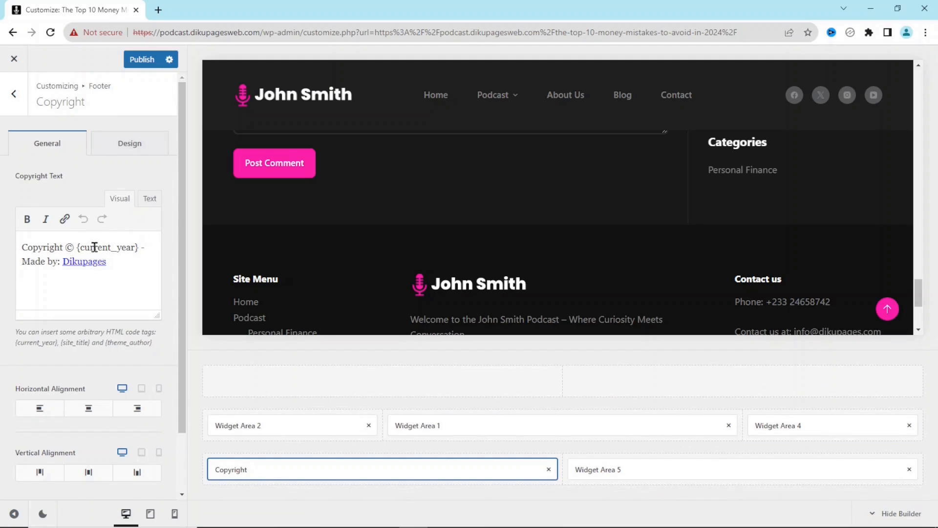
click(140, 248)
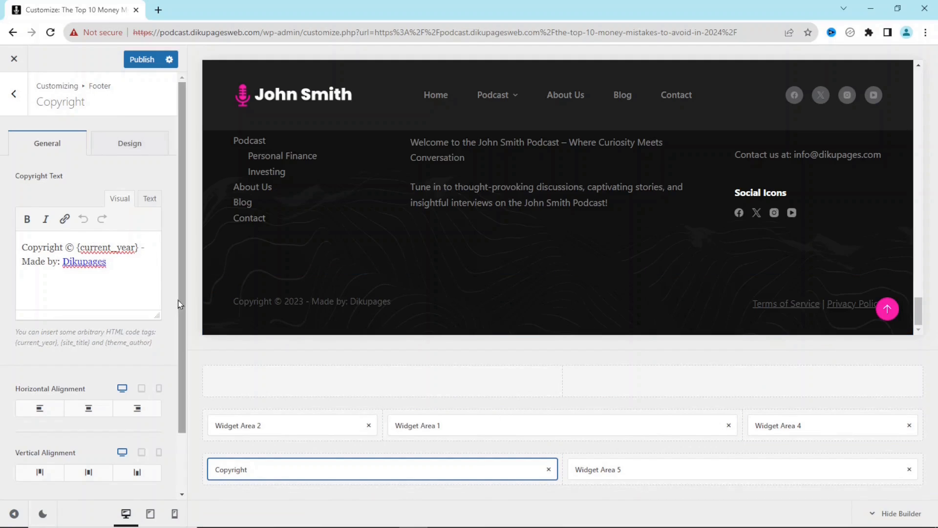
text(John)
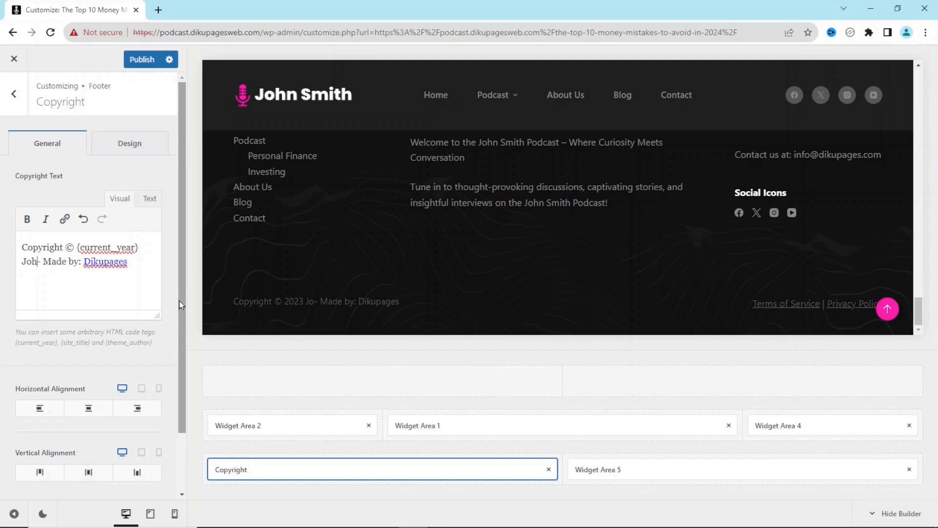
text( Smith)
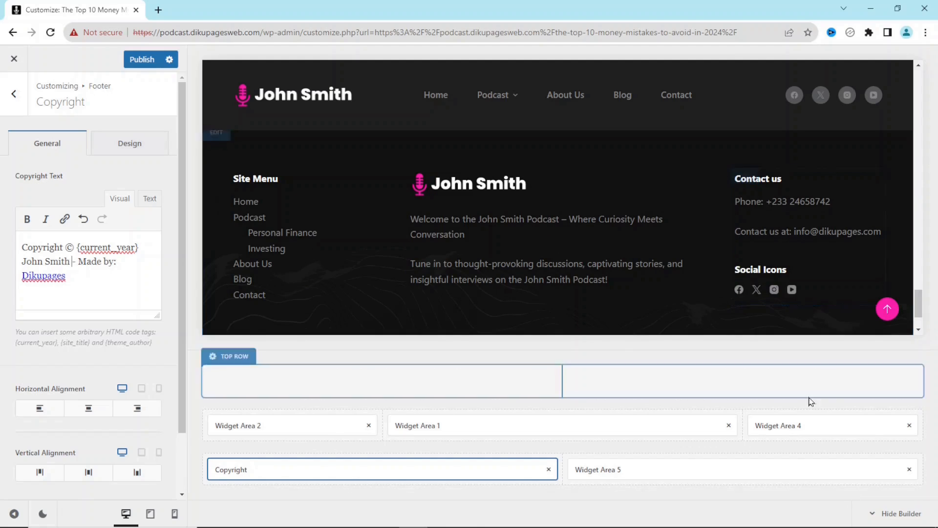
- Check the Social Icons widget in Widget Area 4, then return to the main Customizer panel
click(804, 427)
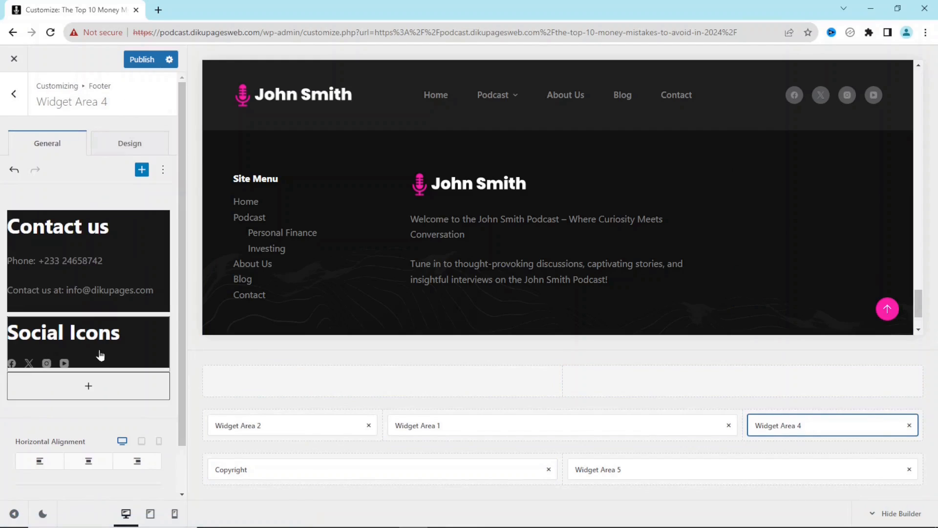
click(99, 349)
click(118, 352)
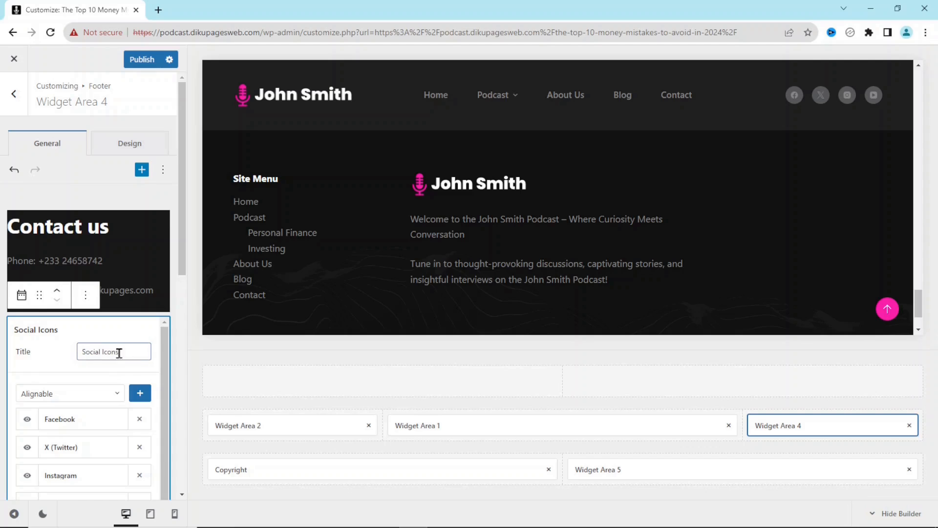
key(Escape)
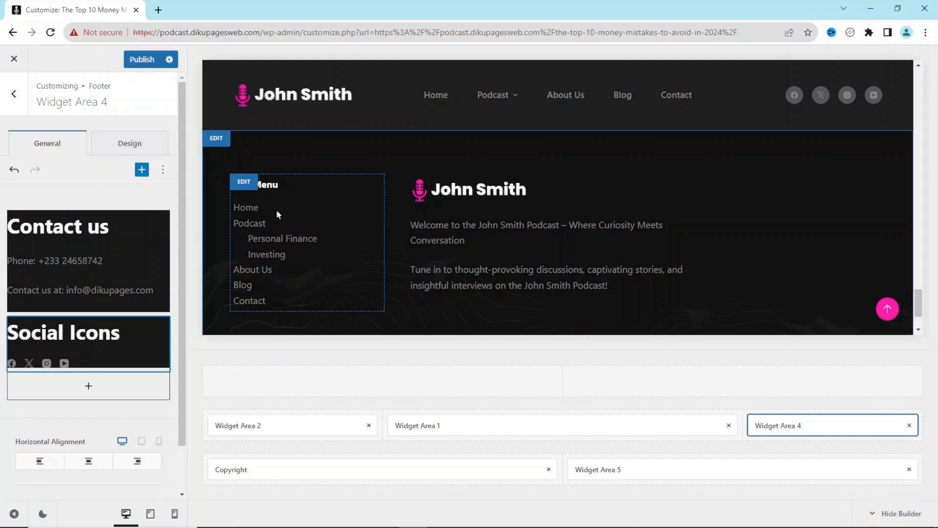
click(14, 98)
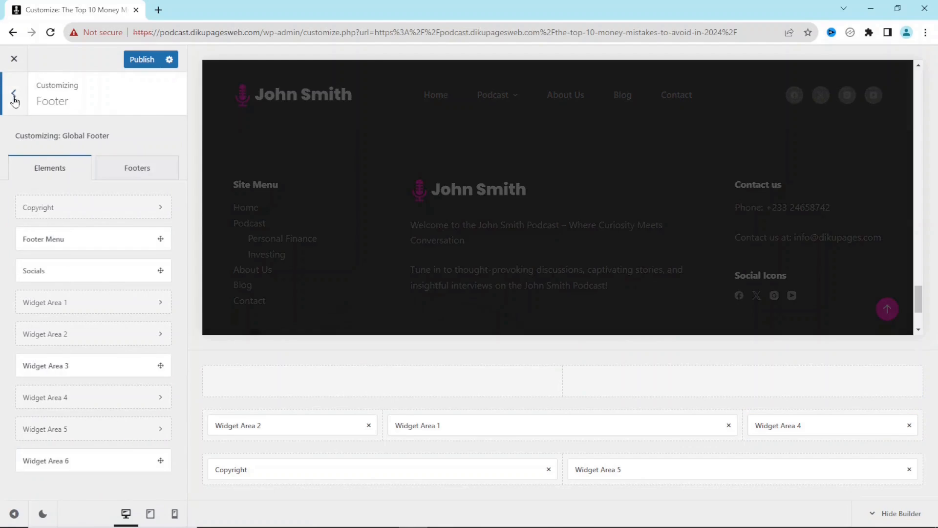
click(14, 99)
drag(182, 174, 199, 426)
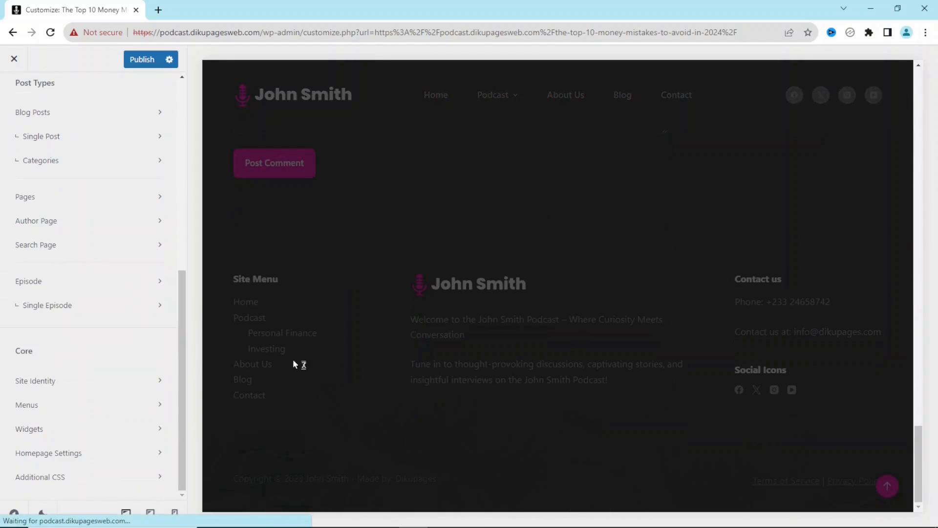
- Create a new menu named 'Footer Menu'
click(50, 408)
click(139, 223)
click(129, 147)
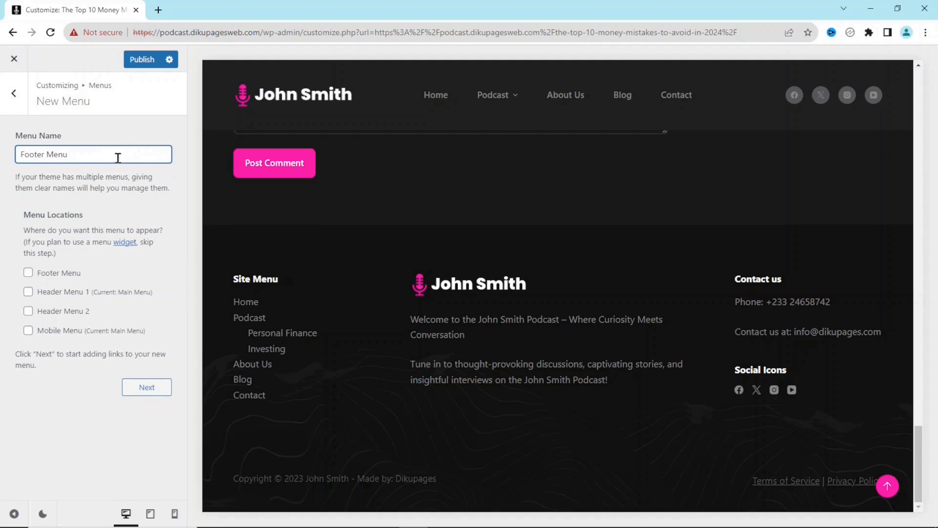
text(Footer Menu)
click(144, 387)
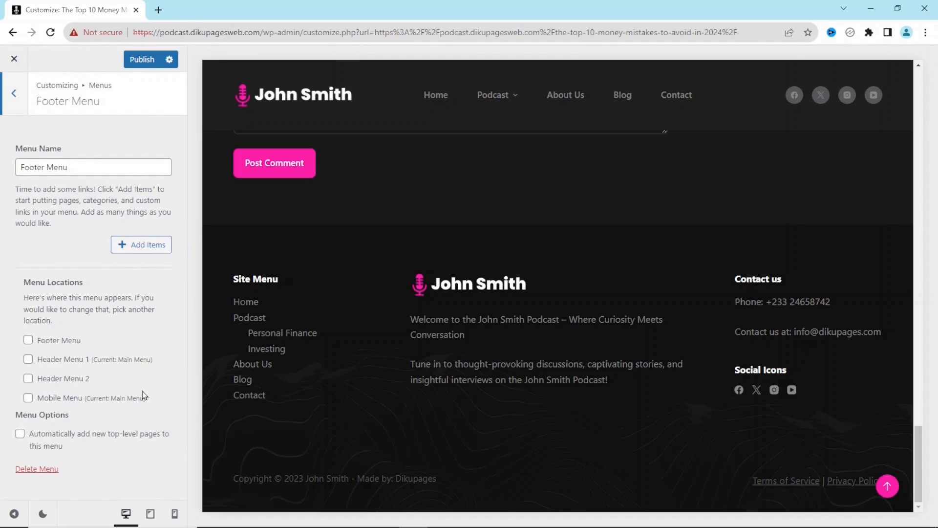
- Add Home, Blog, Podcast, About Us and Contact pages, move Blog to fourth, and publish
click(141, 245)
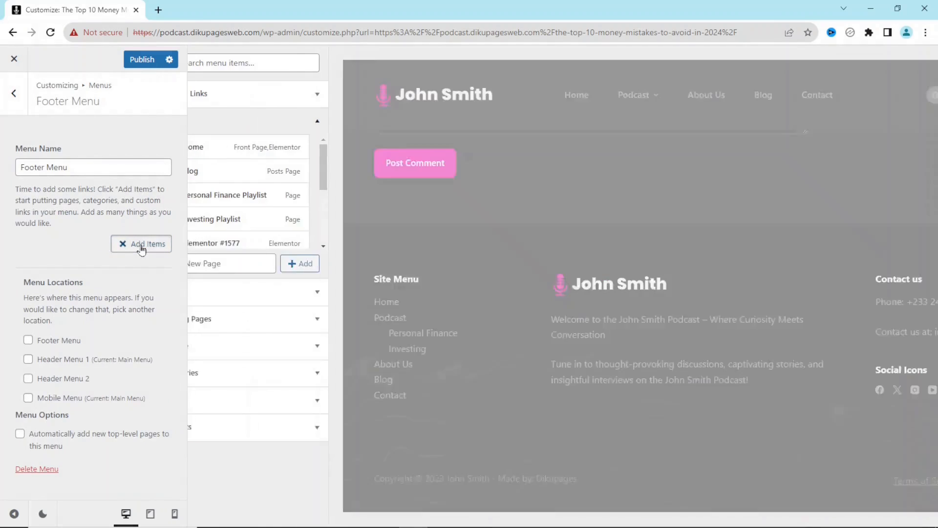
click(229, 147)
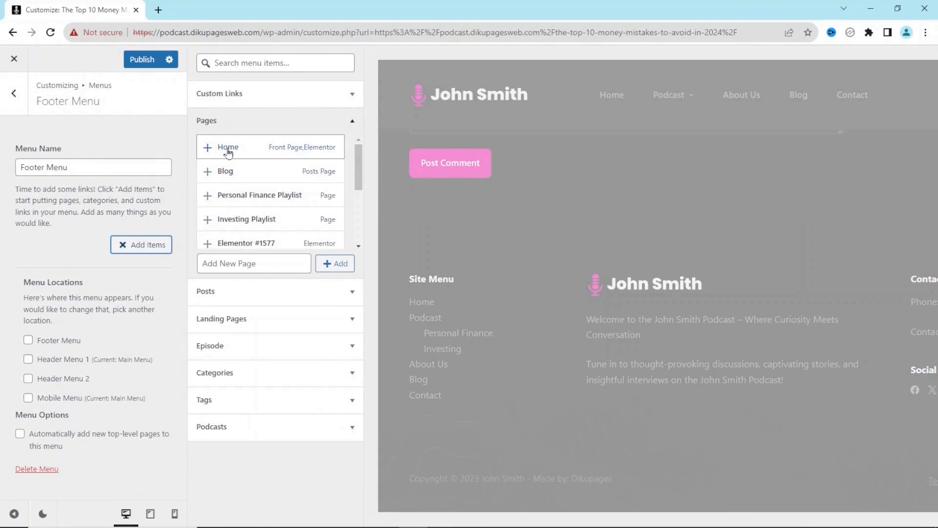
click(241, 173)
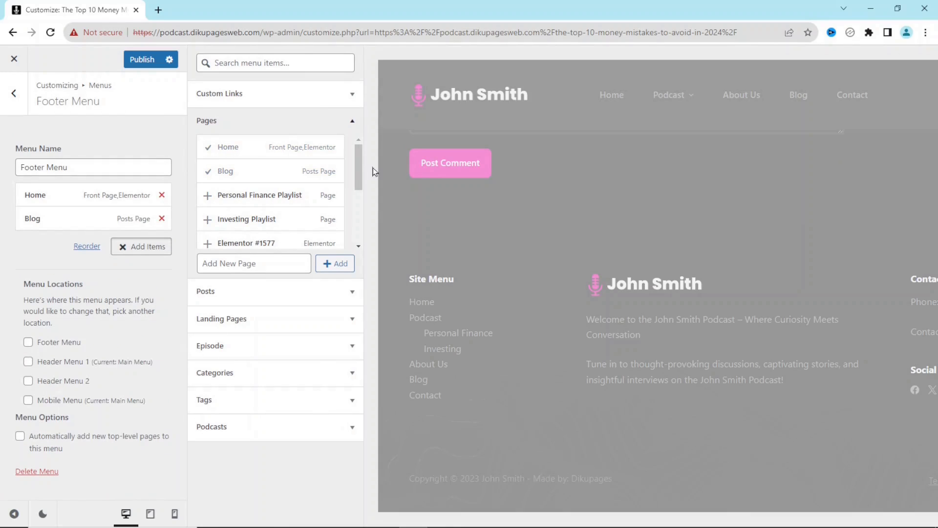
drag(359, 171, 364, 210)
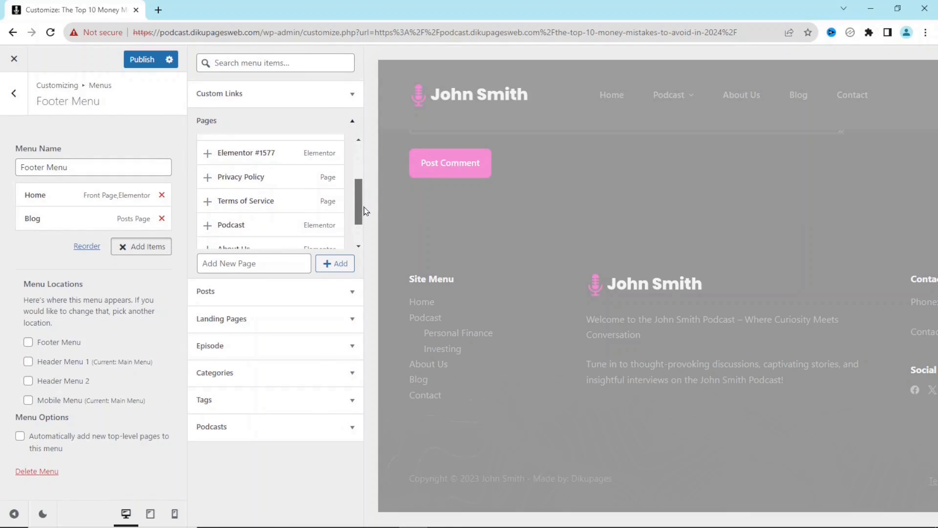
click(237, 223)
click(247, 247)
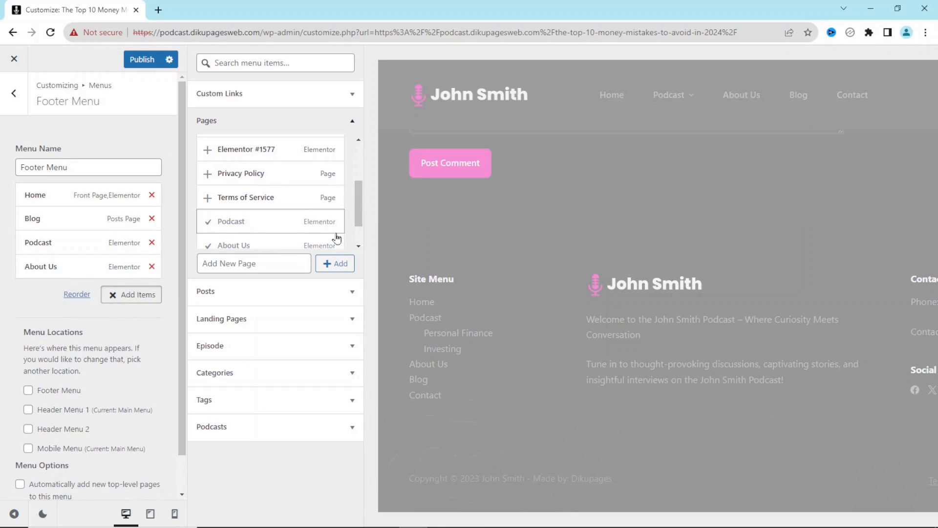
drag(363, 202, 366, 230)
click(254, 226)
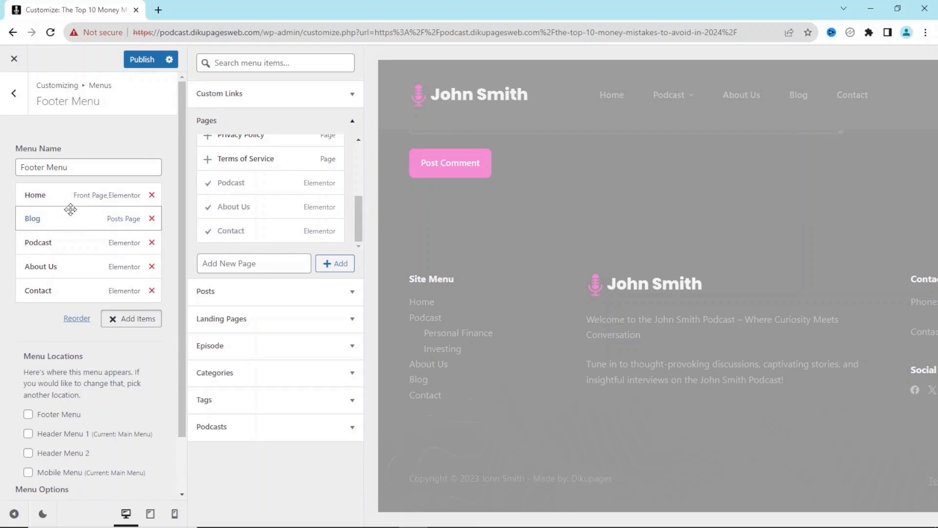
drag(61, 220, 59, 276)
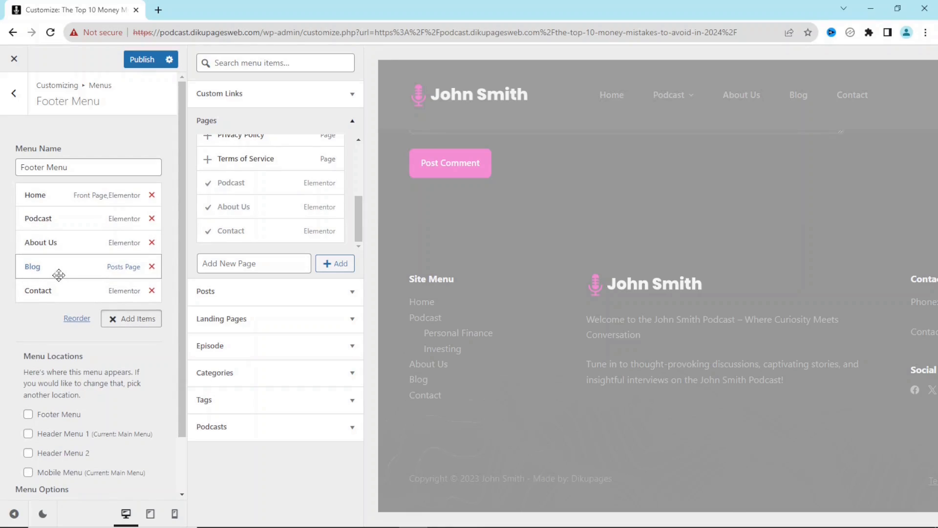
click(139, 62)
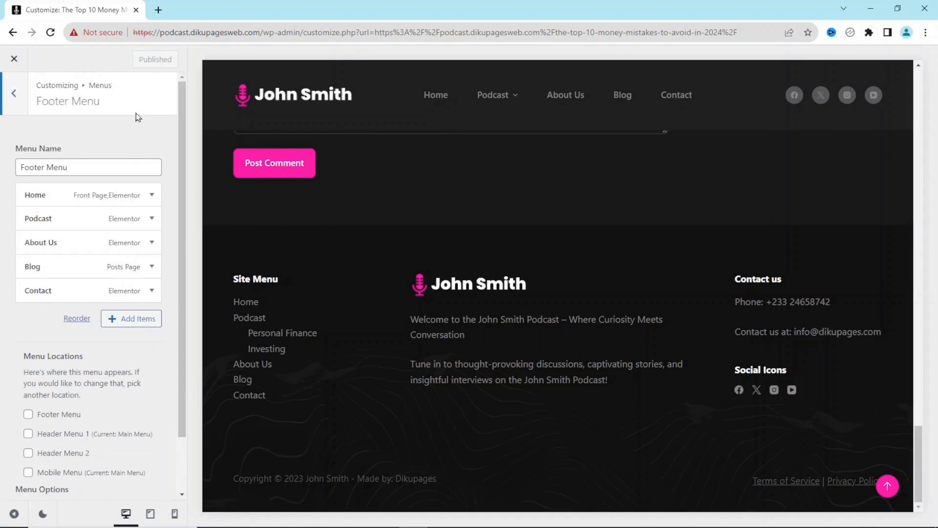
- Inspect the Site Menu widget in footer Widget Area 2, then publish the Customizer changes
click(243, 278)
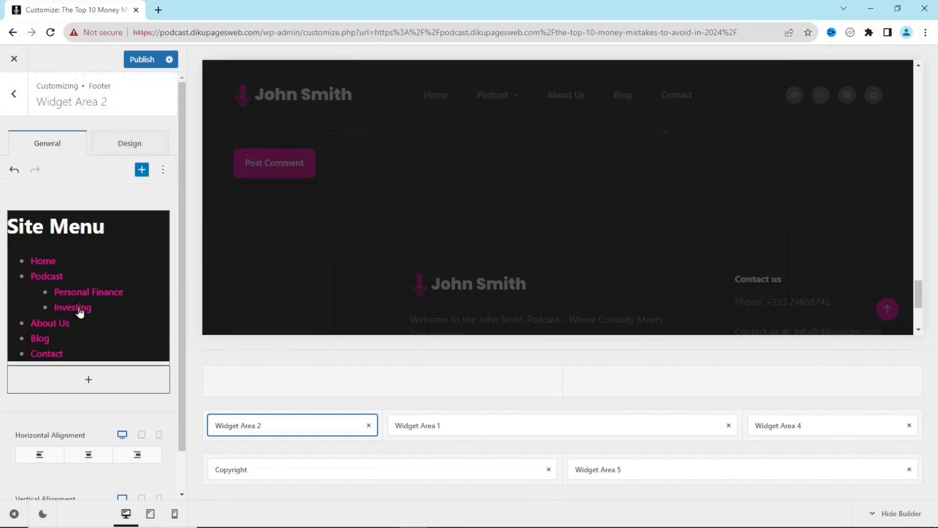
click(105, 285)
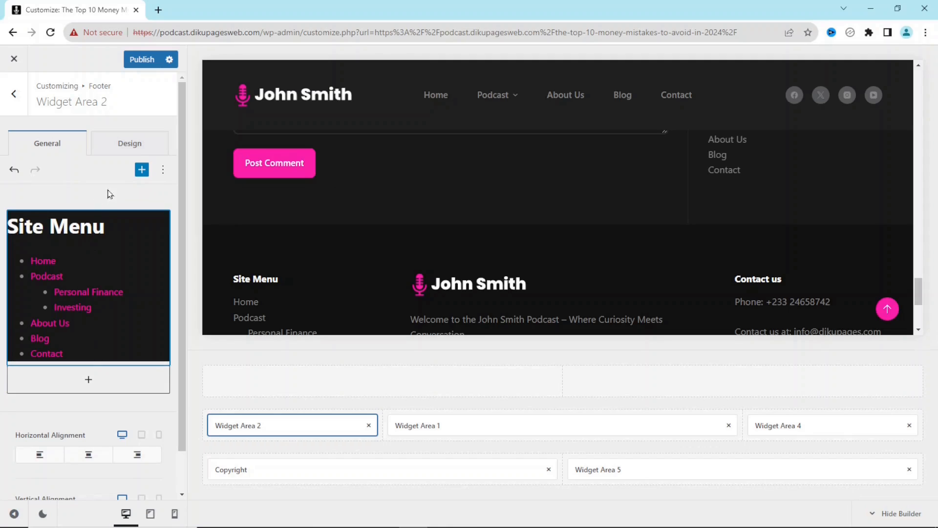
click(104, 292)
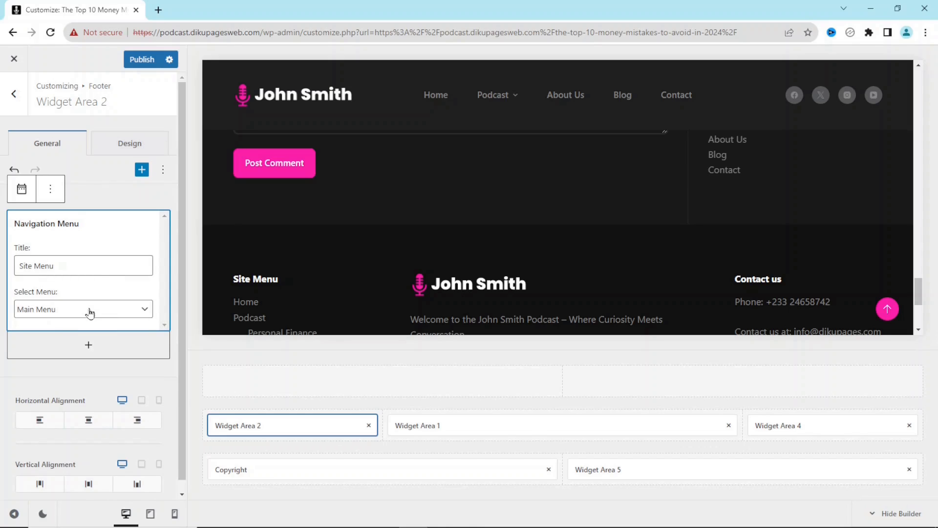
key(Escape)
click(105, 202)
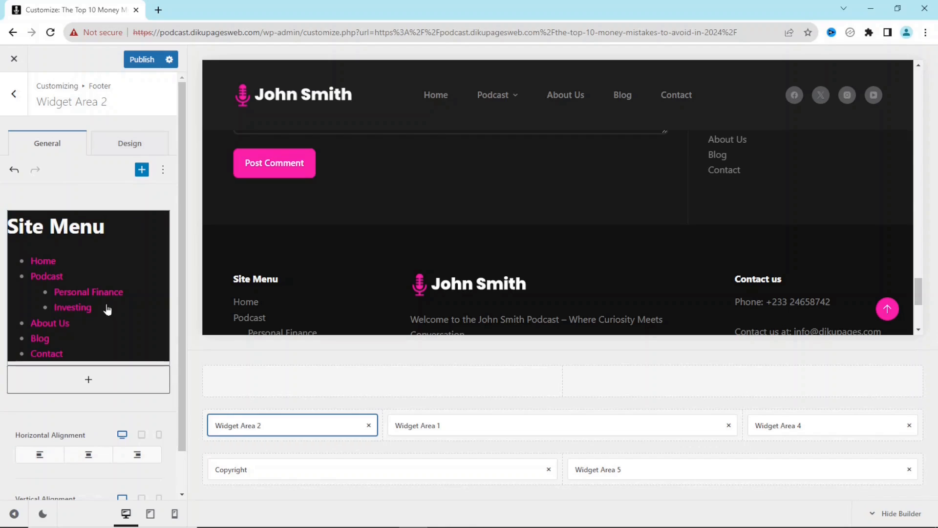
click(137, 60)
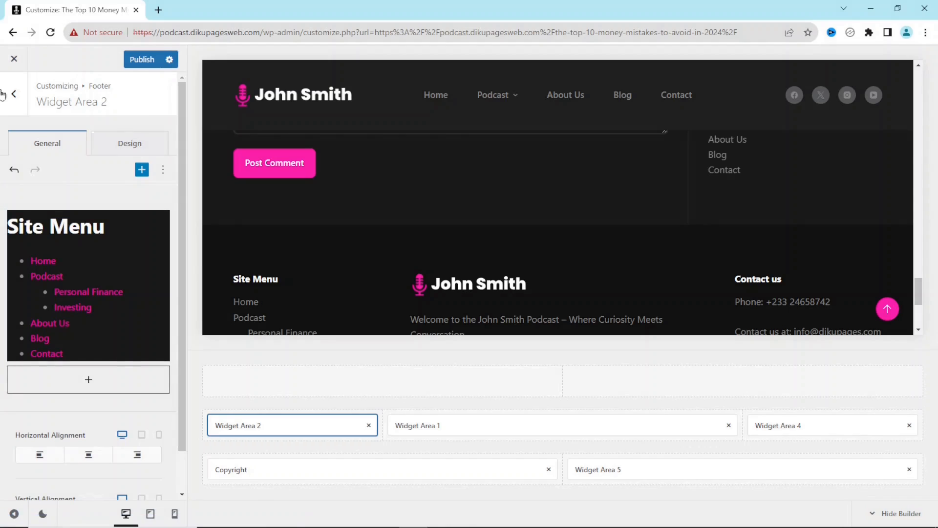
- Close the Customizer and open the Widgets admin page in a new tab before the post tab
click(13, 59)
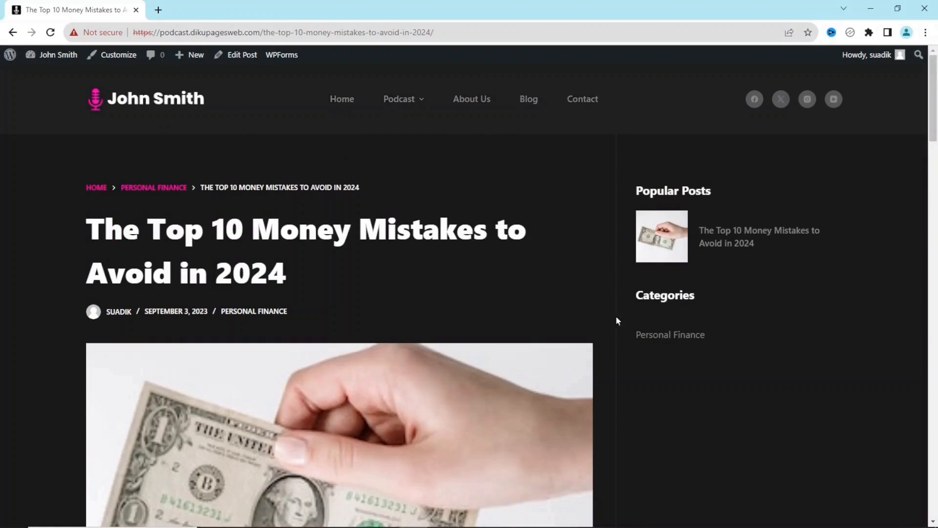
mouse_move(65, 66)
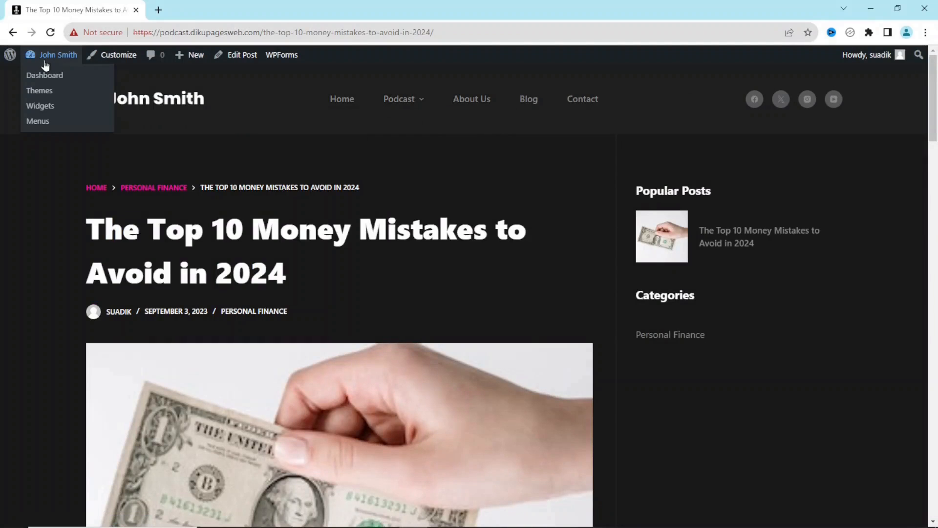
right_click(40, 109)
click(66, 117)
drag(199, 16, 67, 21)
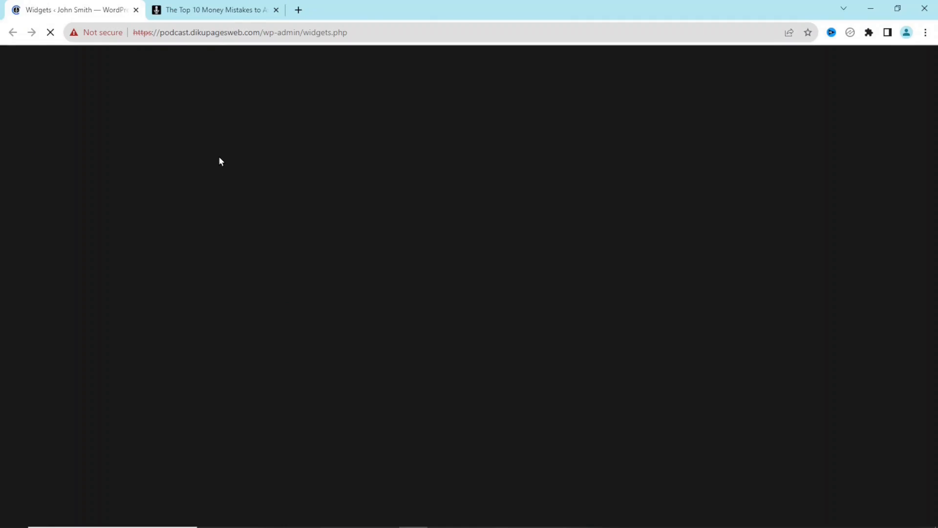
scroll(766, 263, down, 2)
scroll(766, 263, down, 2)
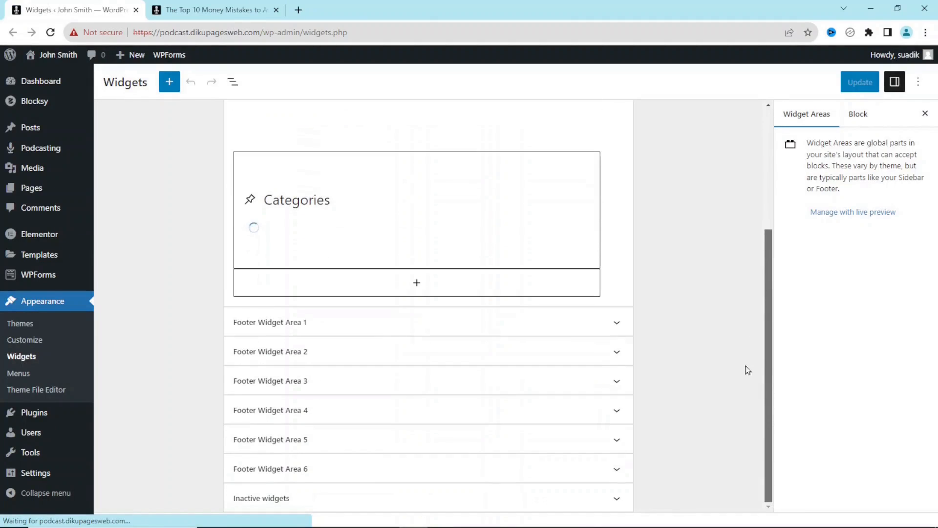
click(215, 9)
drag(932, 117, 931, 523)
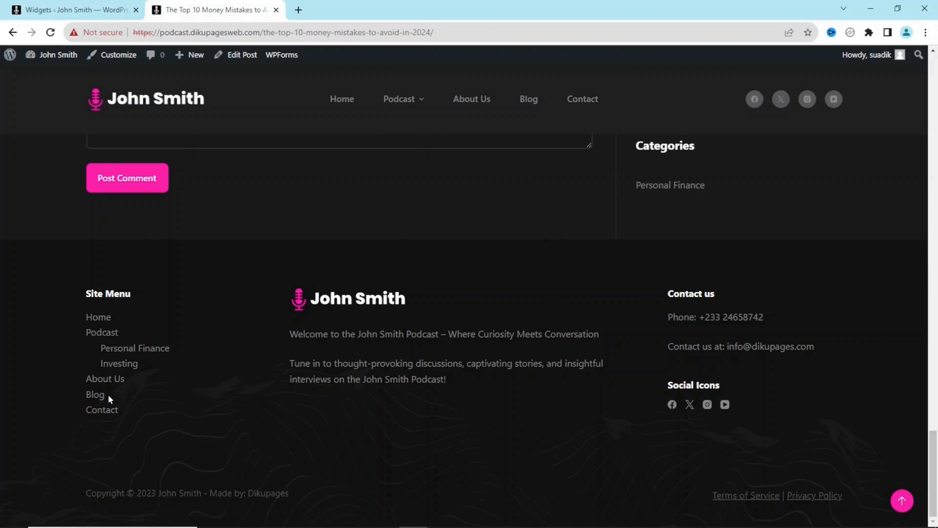
click(53, 9)
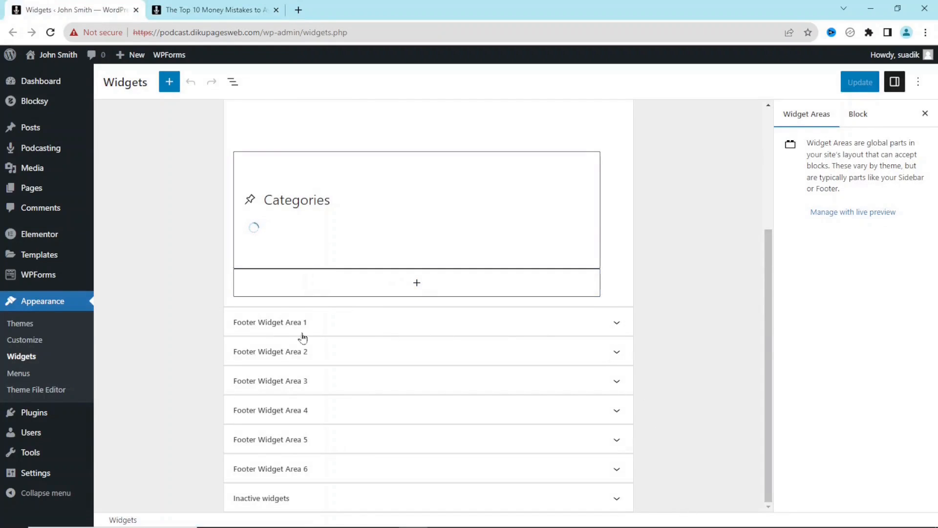
- Set the Site Menu widget in Footer Widget Area 2 to display the Footer Menu
click(616, 322)
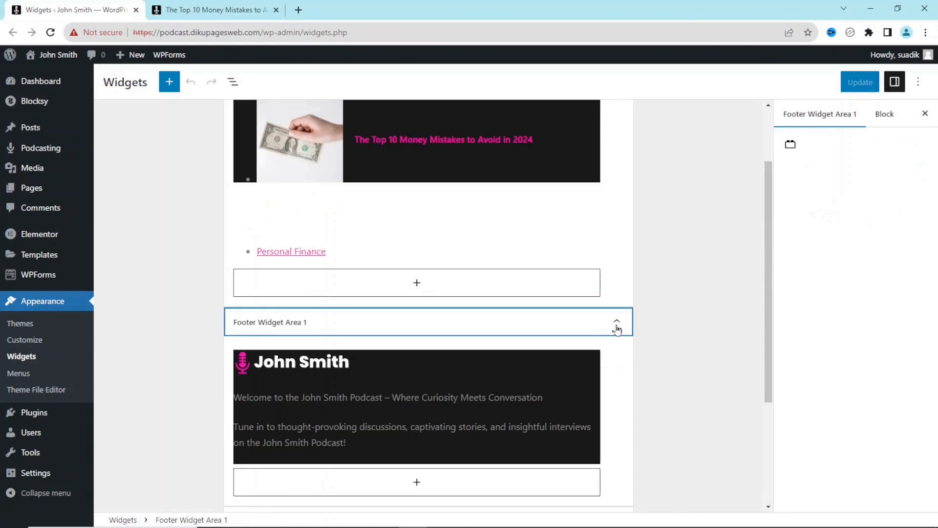
drag(770, 293, 768, 398)
click(617, 351)
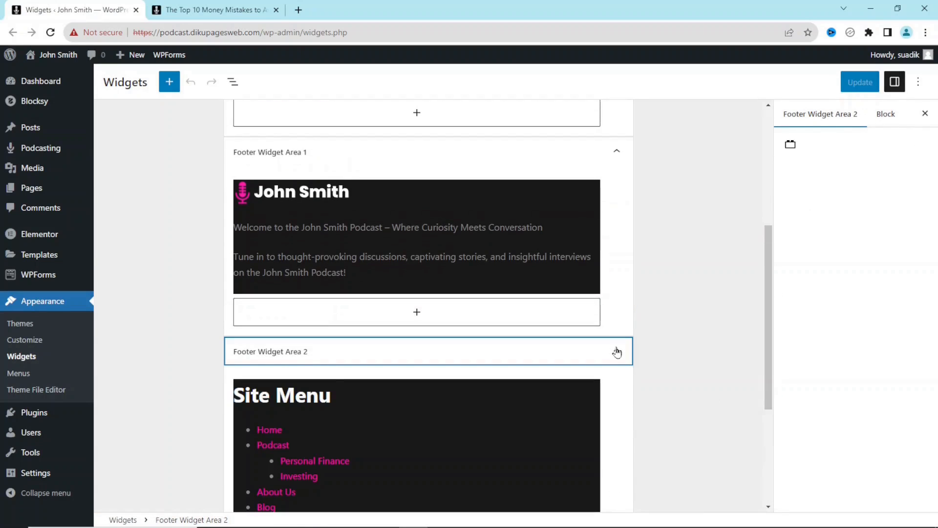
scroll(773, 299, down, 3)
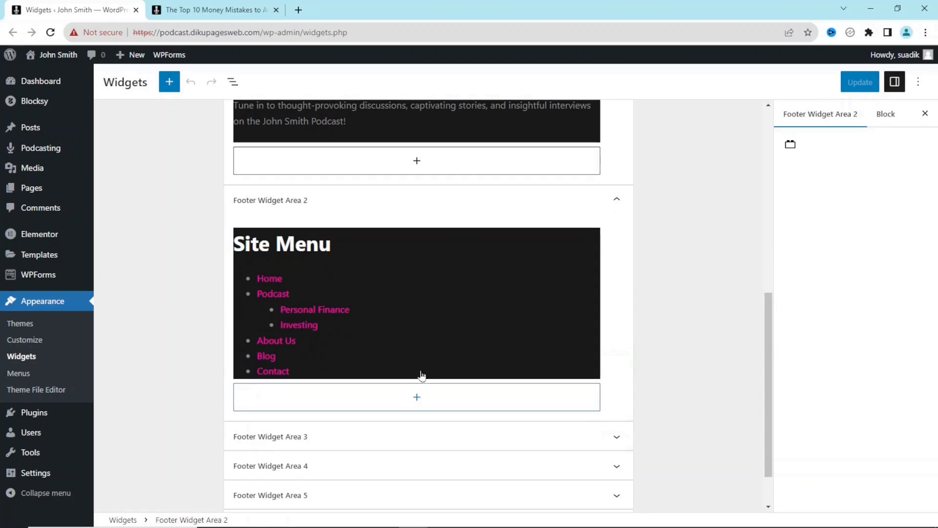
click(393, 303)
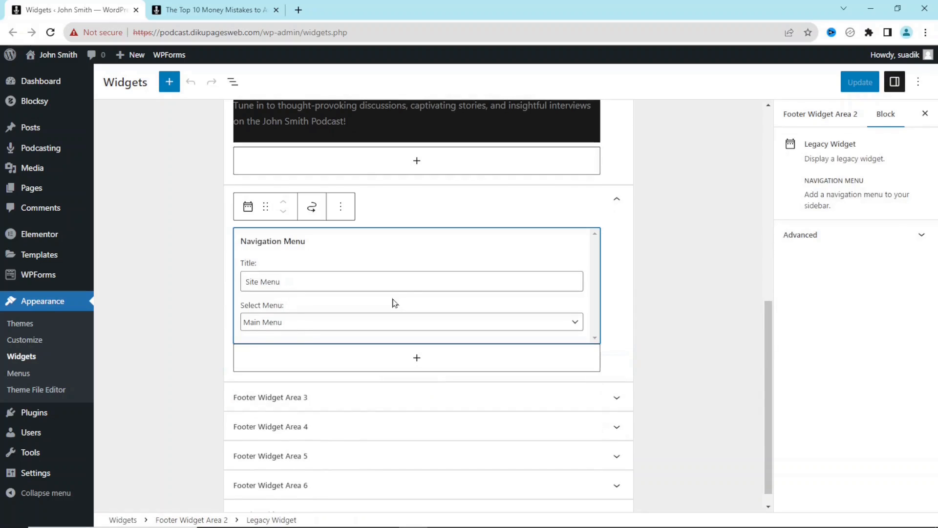
click(303, 327)
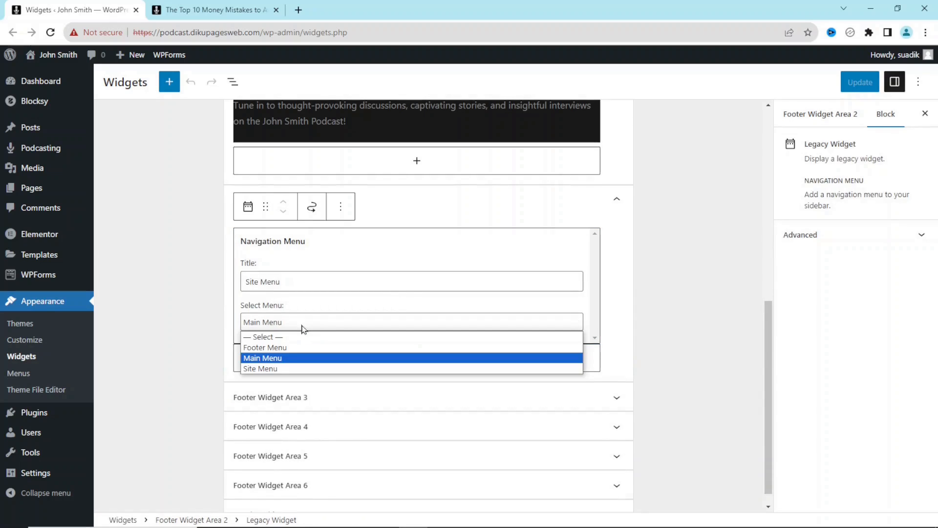
click(280, 347)
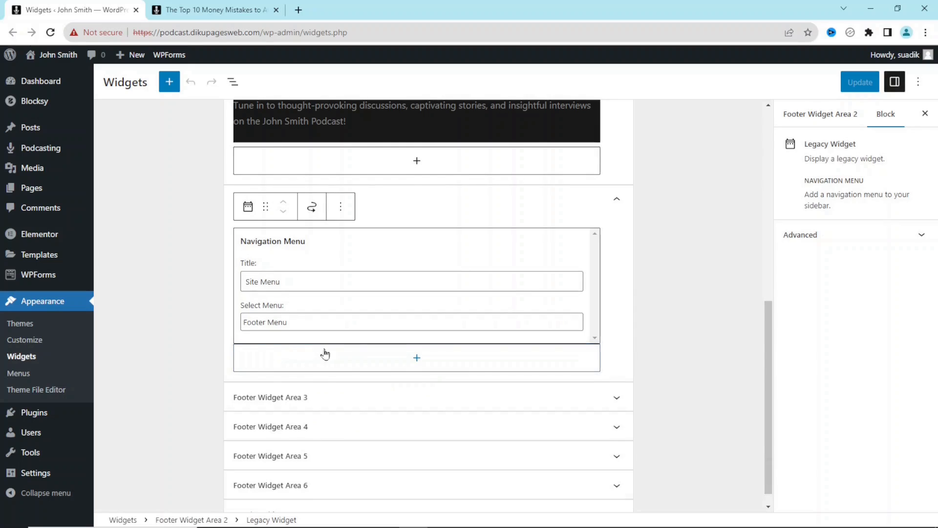
click(211, 11)
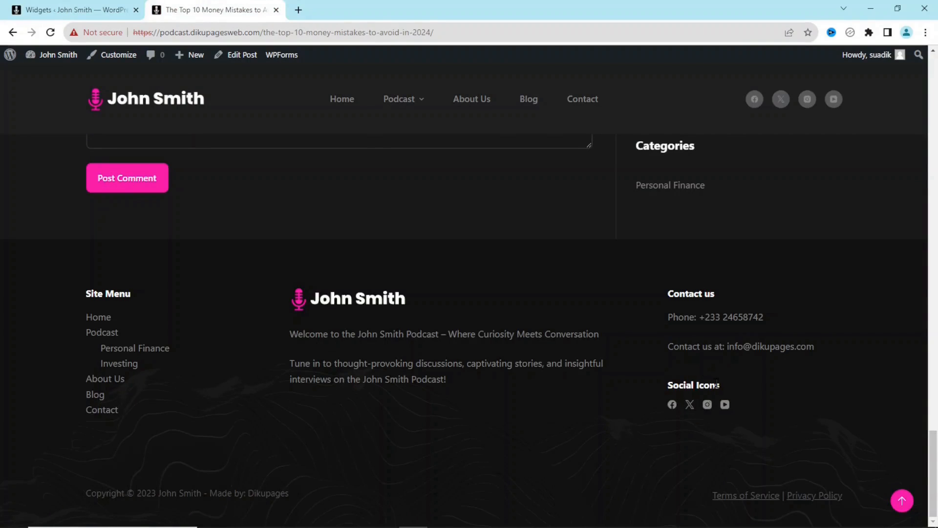
mouse_move(718, 389)
mouse_down()
mouse_move(630, 383)
mouse_move(711, 386)
mouse_up()
click(84, 12)
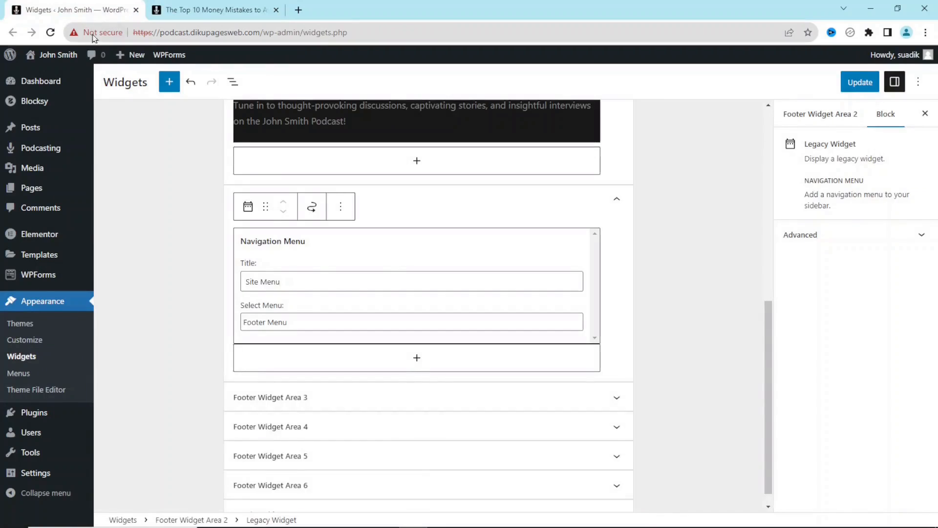
click(417, 394)
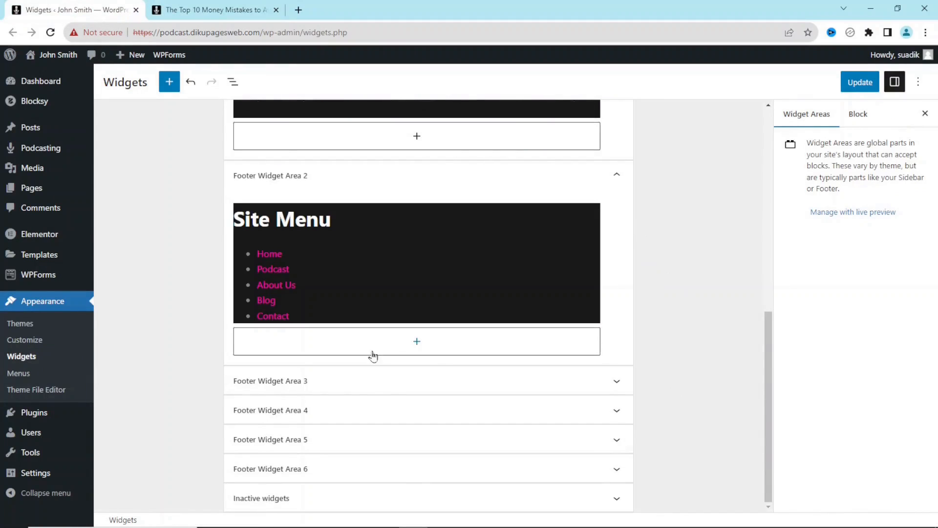
- Delete the 'Social Icons' title from the widget in Footer Widget Area 4
click(616, 412)
click(348, 479)
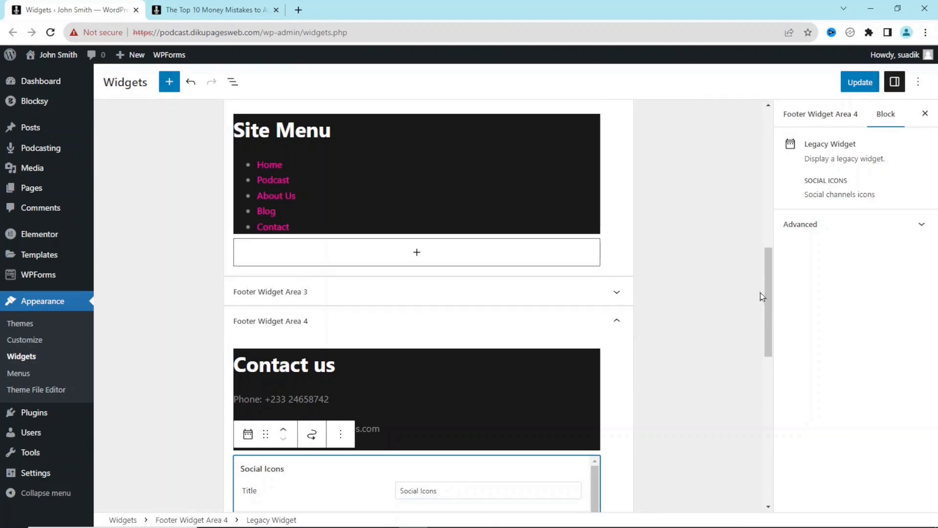
drag(771, 290, 765, 347)
drag(453, 271, 367, 275)
key(BackSpace)
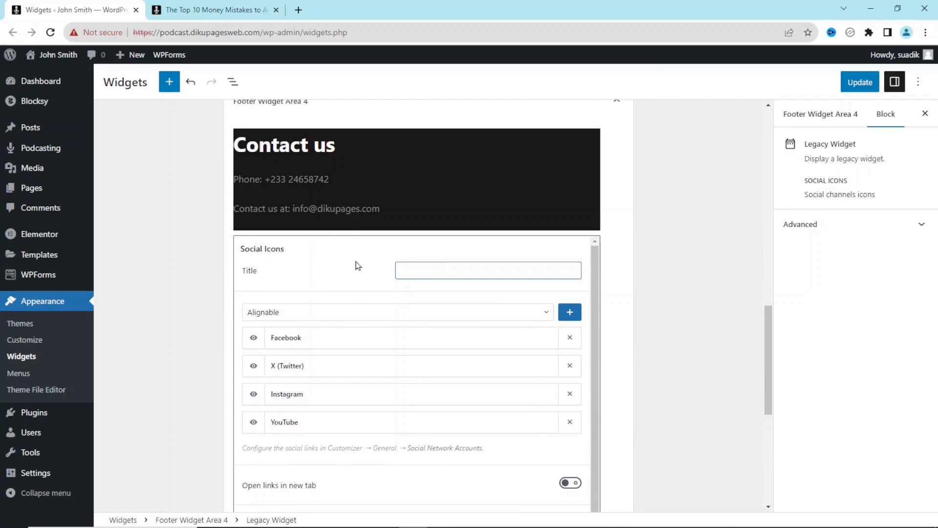
click(224, 9)
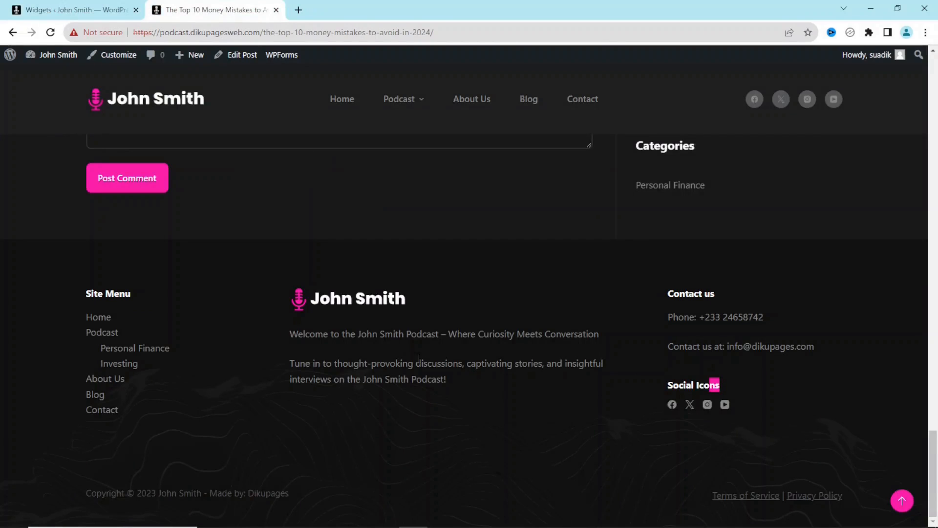
drag(445, 384, 298, 312)
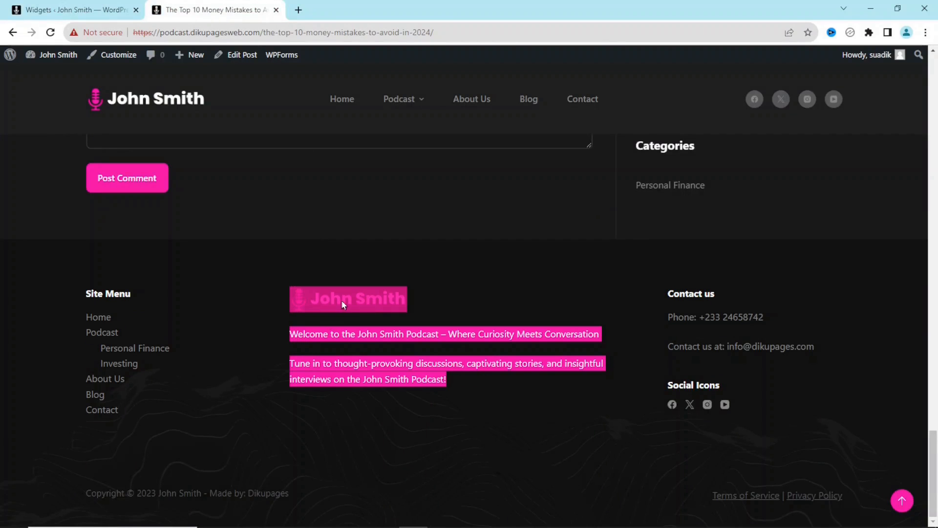
click(68, 10)
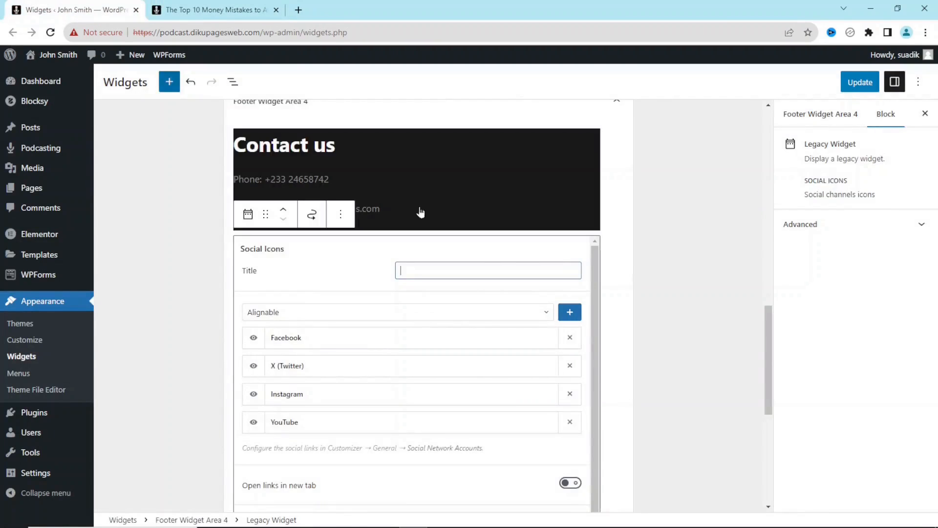
click(642, 283)
drag(766, 377, 736, 223)
- Center-align the microphone logo and welcome paragraphs in the Area 1 text widget, then Update
click(341, 273)
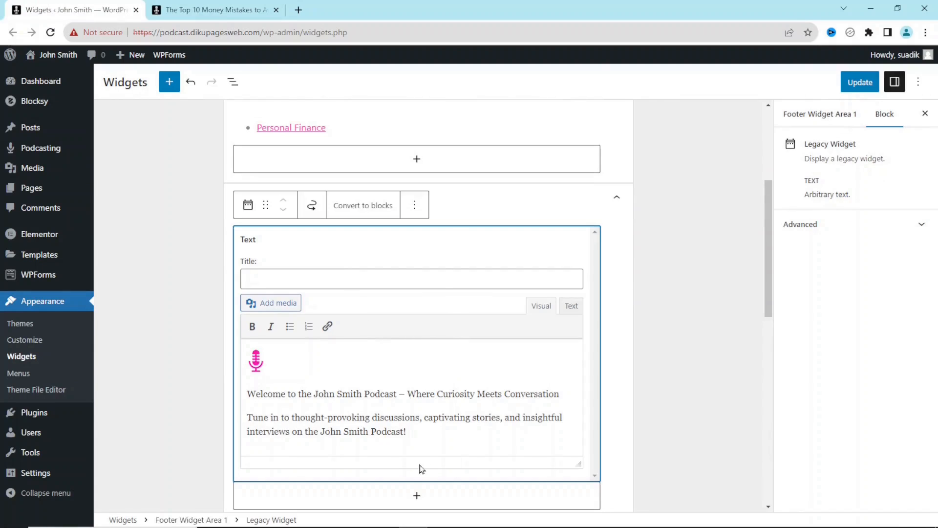
drag(428, 435, 239, 358)
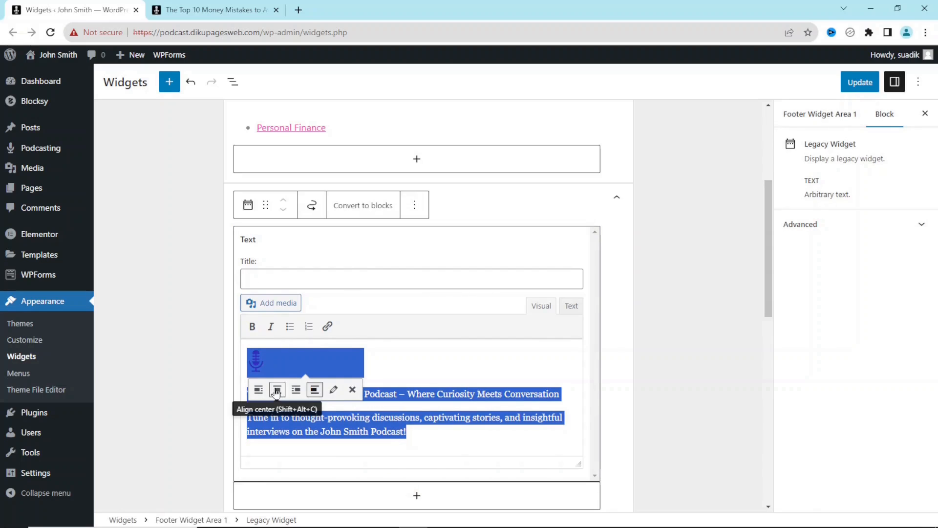
click(276, 390)
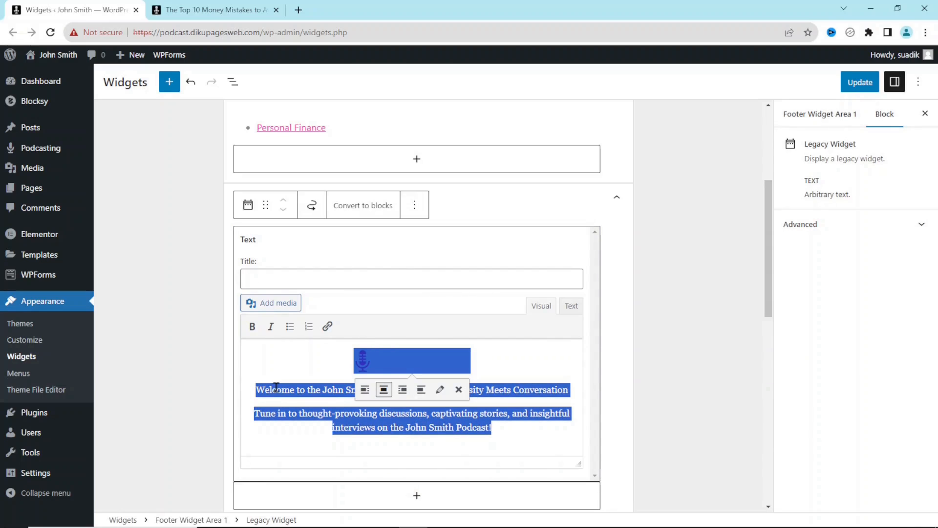
click(675, 361)
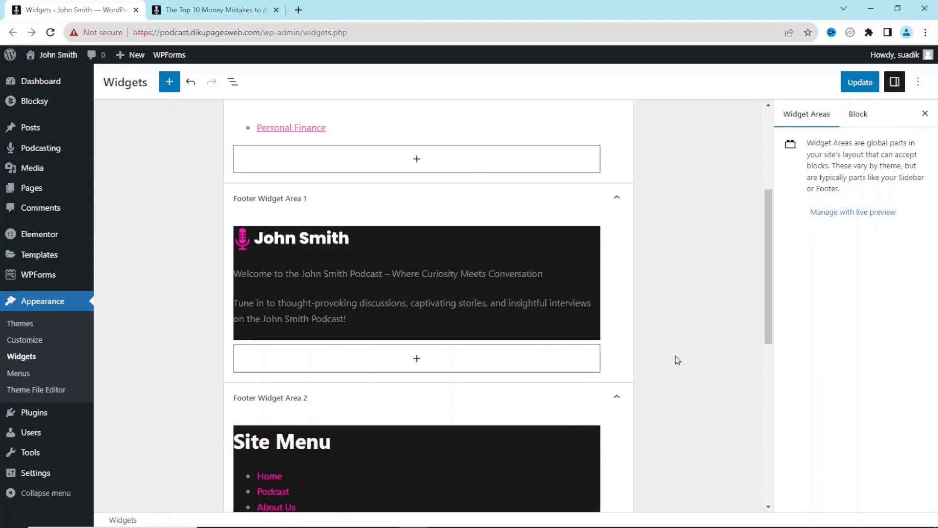
click(860, 82)
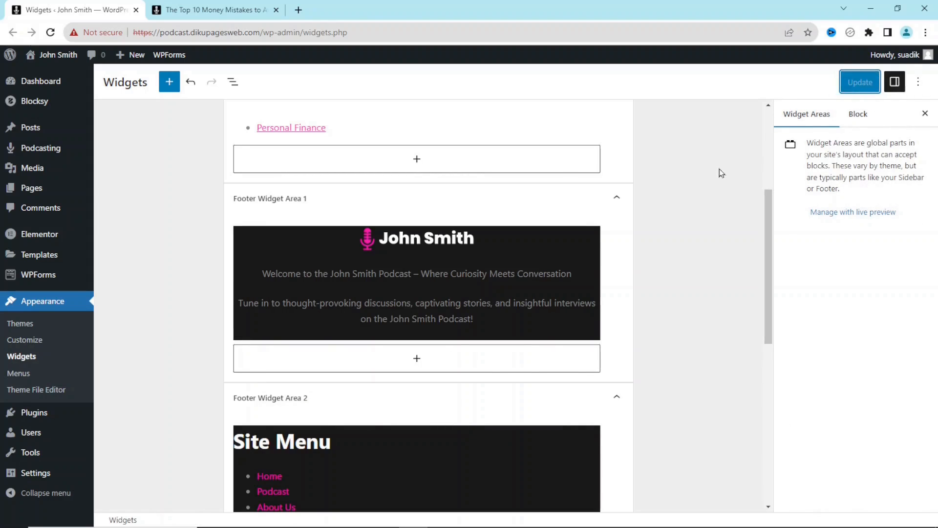
click(226, 11)
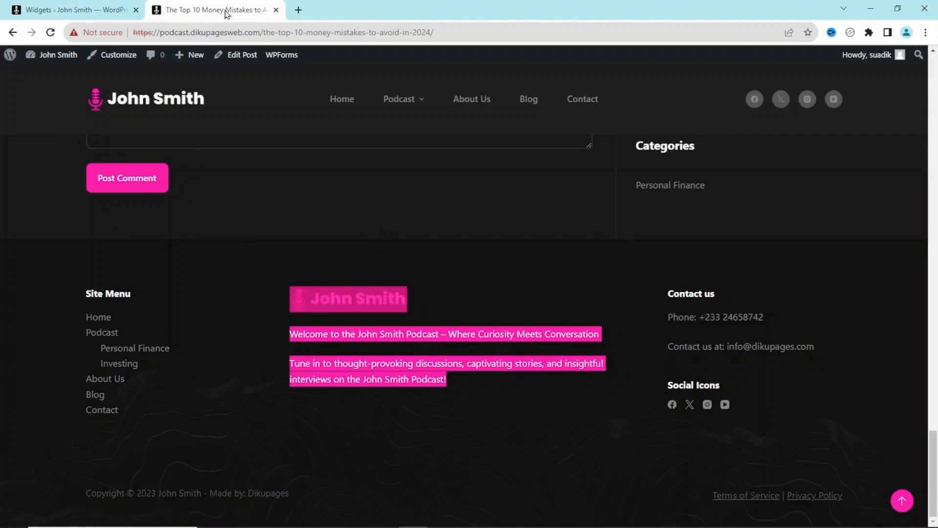
- Reload the post to check the centered footer branding text, then close the Widgets tab
click(51, 32)
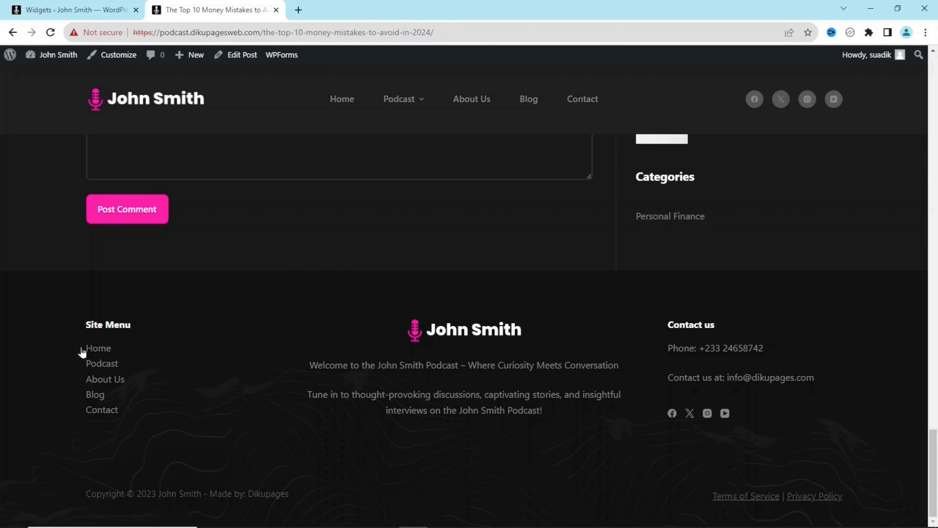
drag(570, 421, 389, 312)
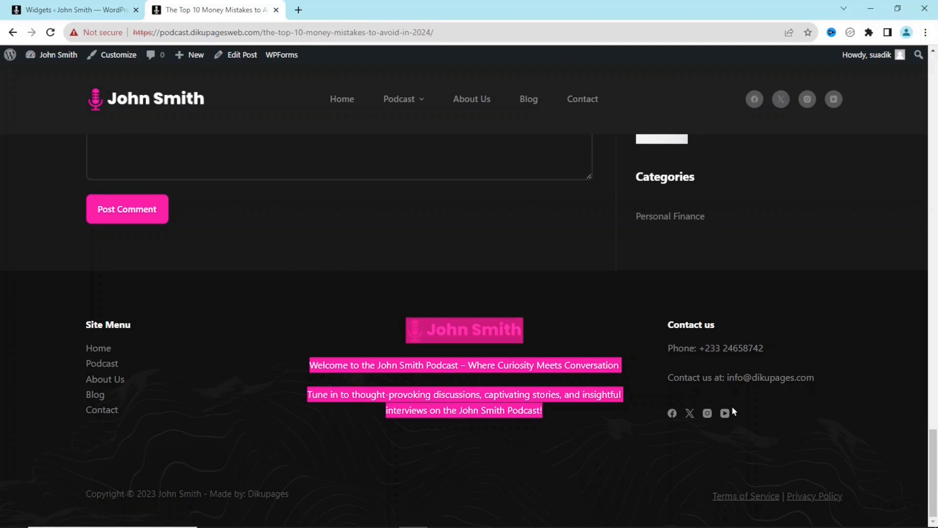
click(734, 399)
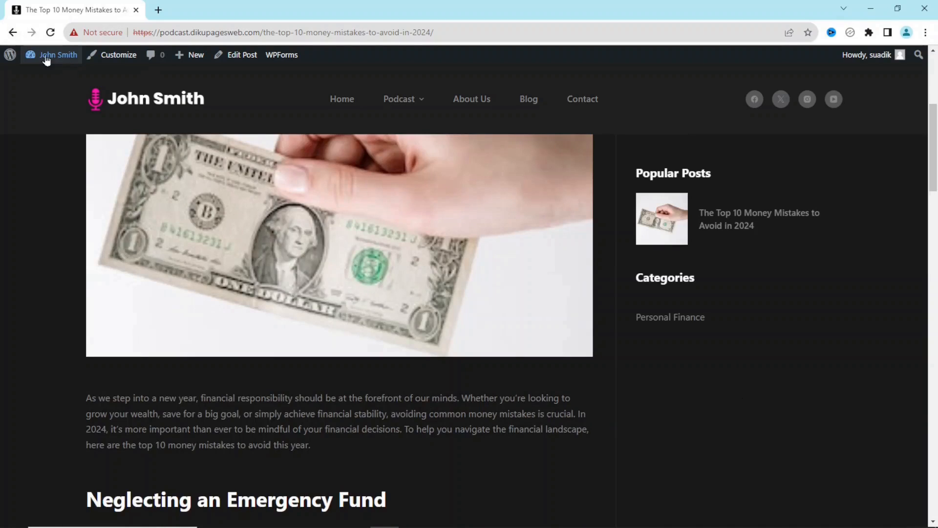
- Open View All Data from the Dashboard's Seriously Simple Stats widget and scroll through the stats
mouse_move(46, 57)
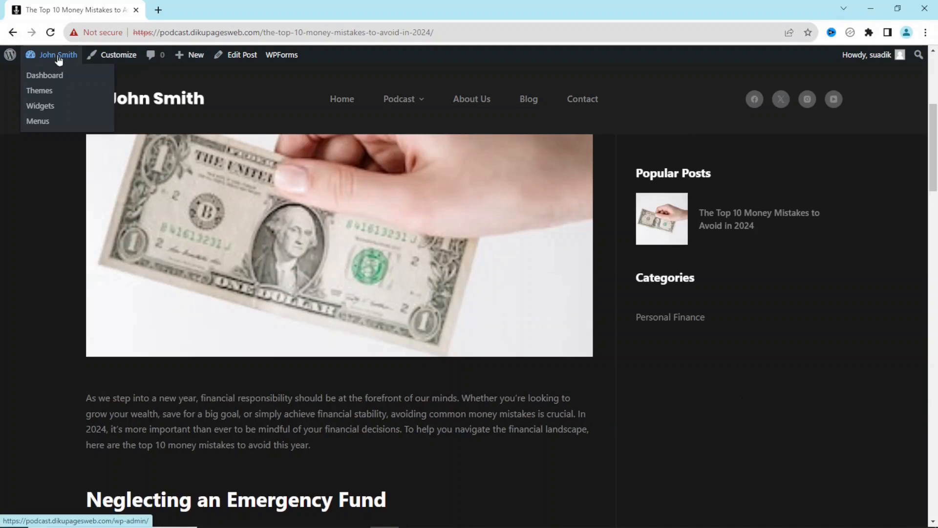
click(55, 81)
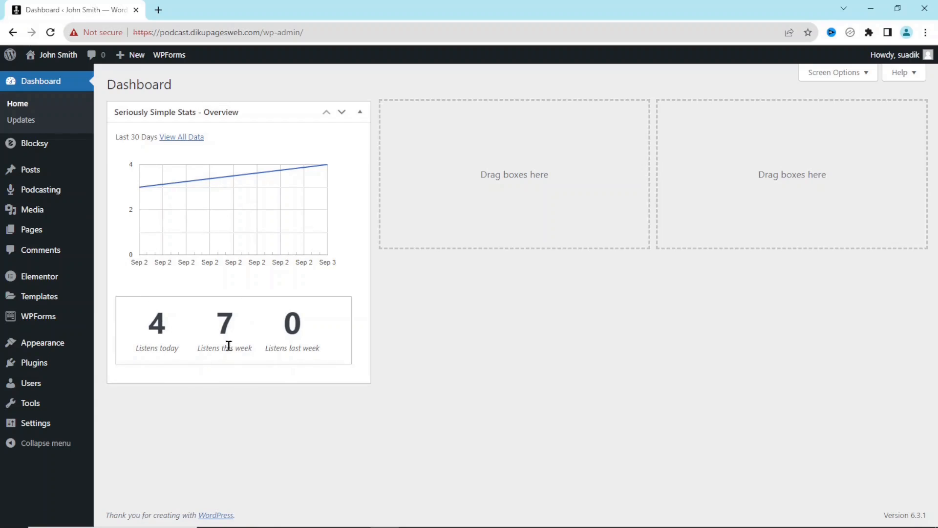
click(187, 142)
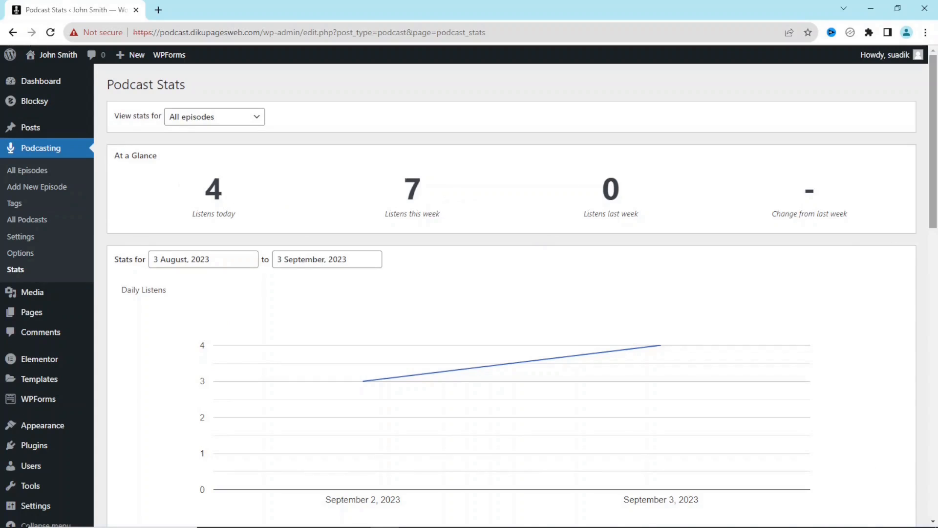
scroll(202, 297, down, 5)
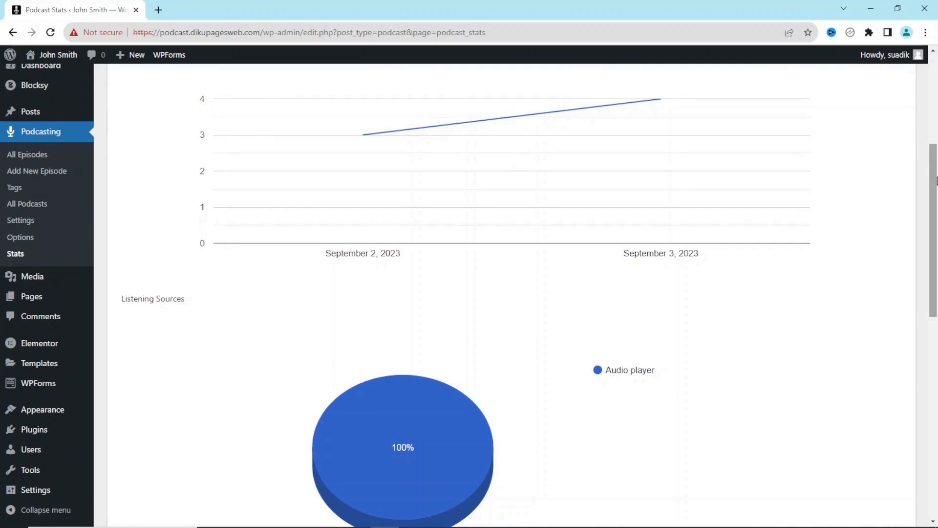
scroll(425, 234, down, 8)
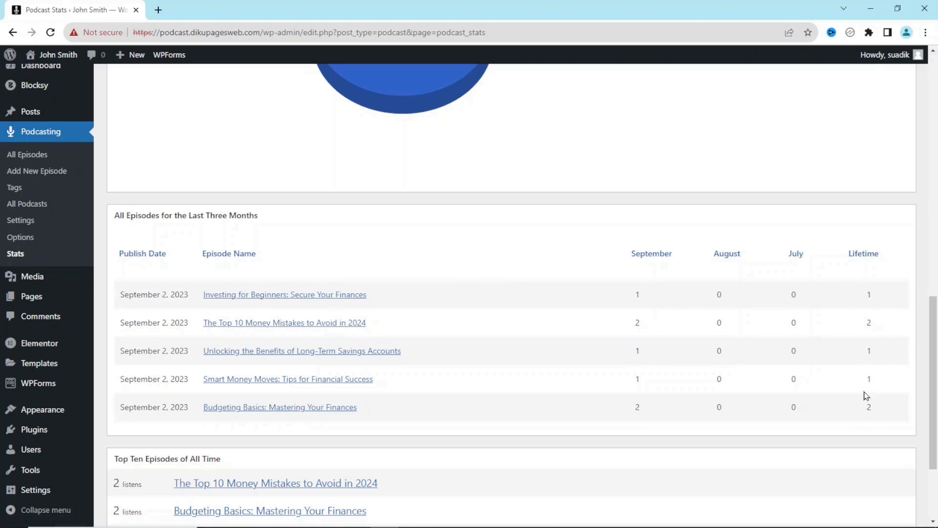
scroll(866, 396, down, 3)
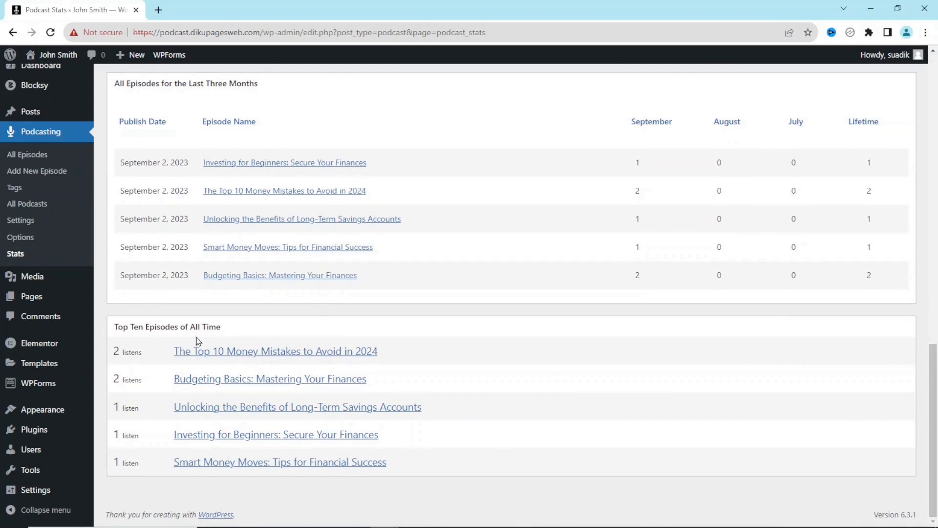
scroll(497, 456, up, 10)
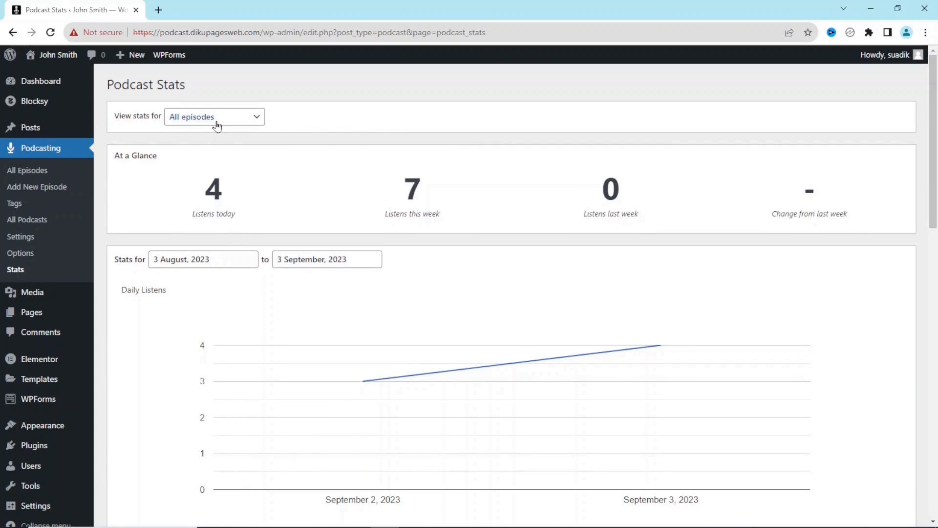
- Filter the stats by individual series, applying Investing and then Personal Finance
click(232, 125)
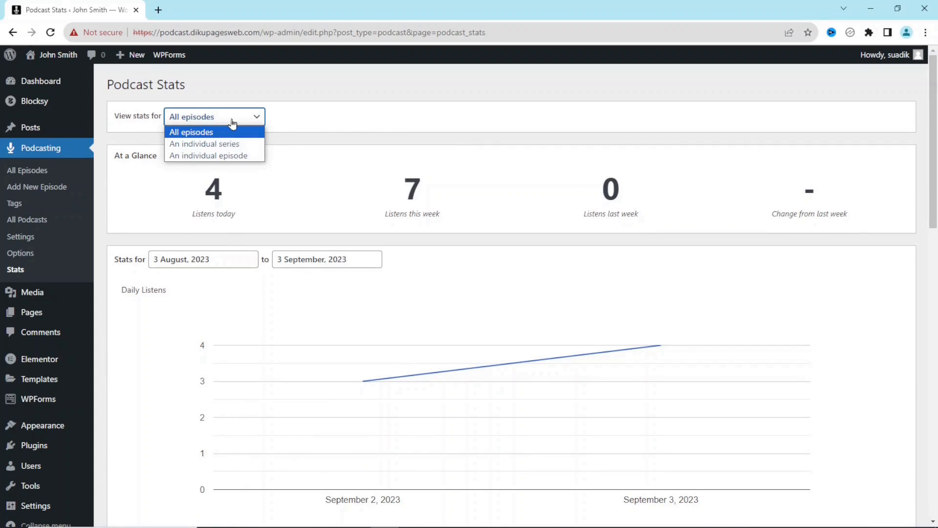
click(216, 147)
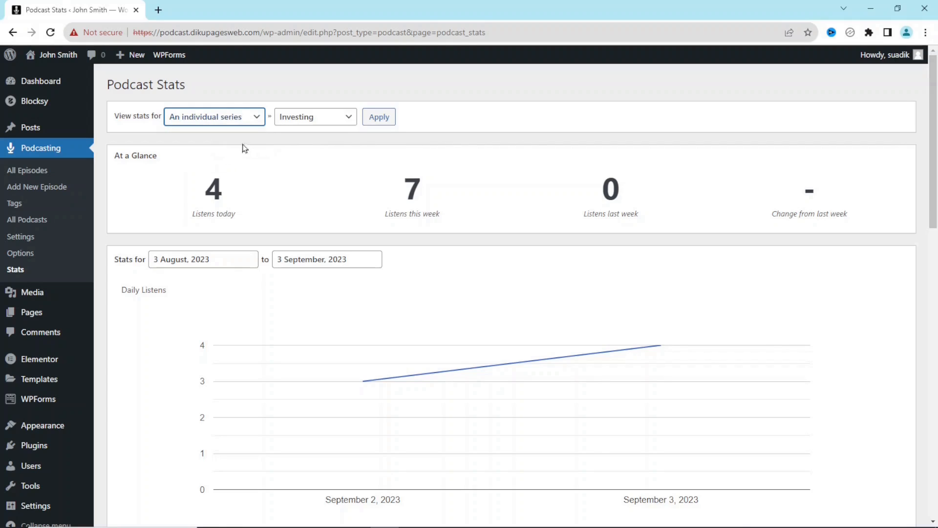
click(383, 122)
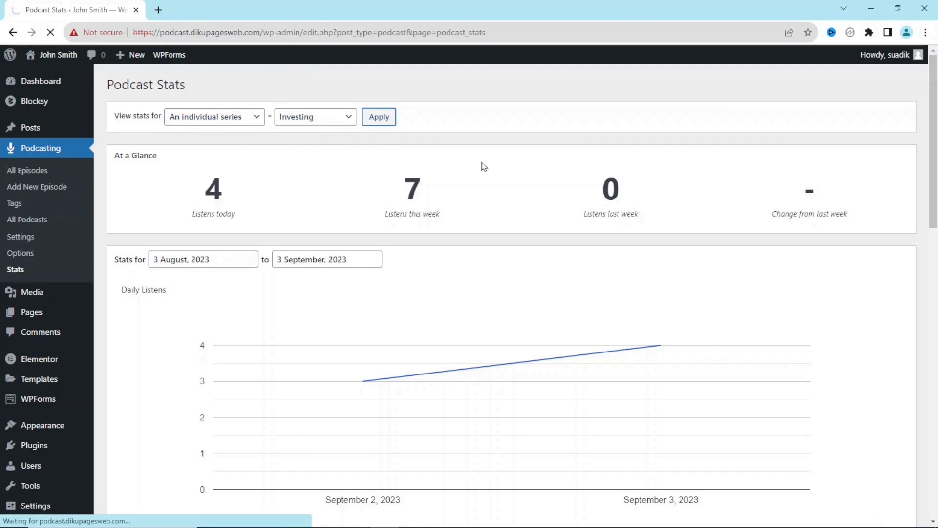
scroll(483, 166, down, 7)
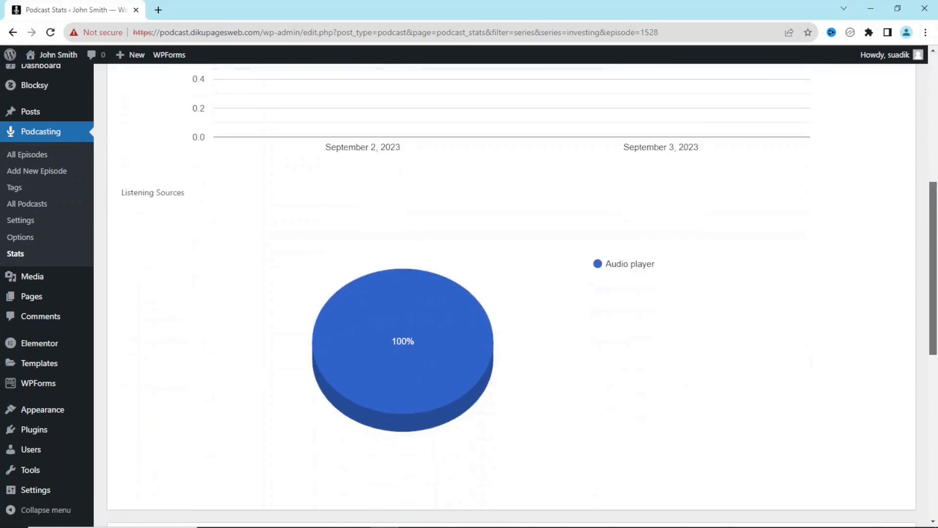
scroll(326, 122, down, 7)
scroll(326, 122, up, 14)
click(326, 122)
click(317, 145)
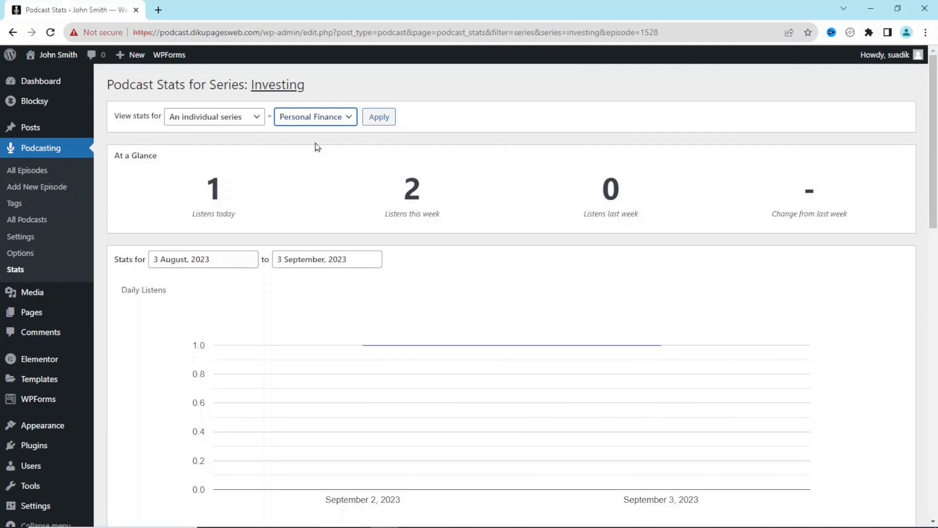
click(380, 117)
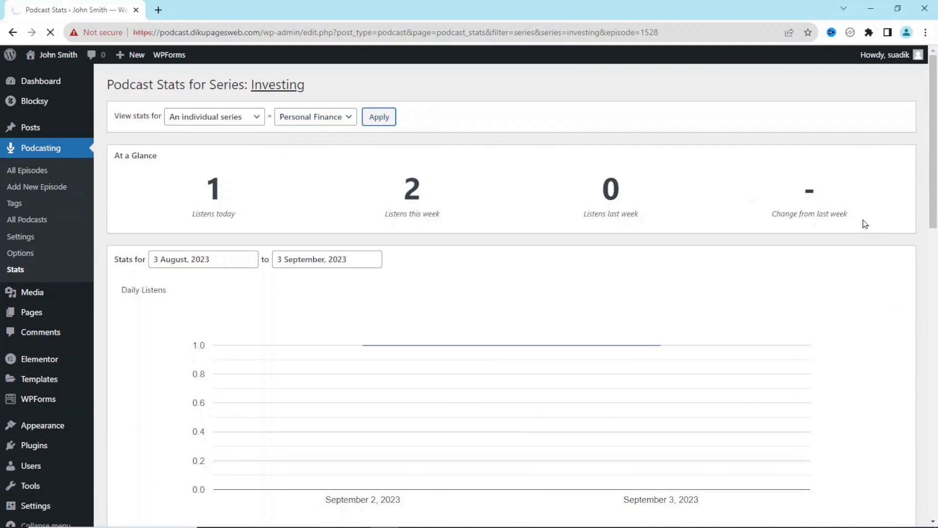
mouse_move(935, 142)
mouse_down()
mouse_move(935, 372)
mouse_move(936, 131)
mouse_up()
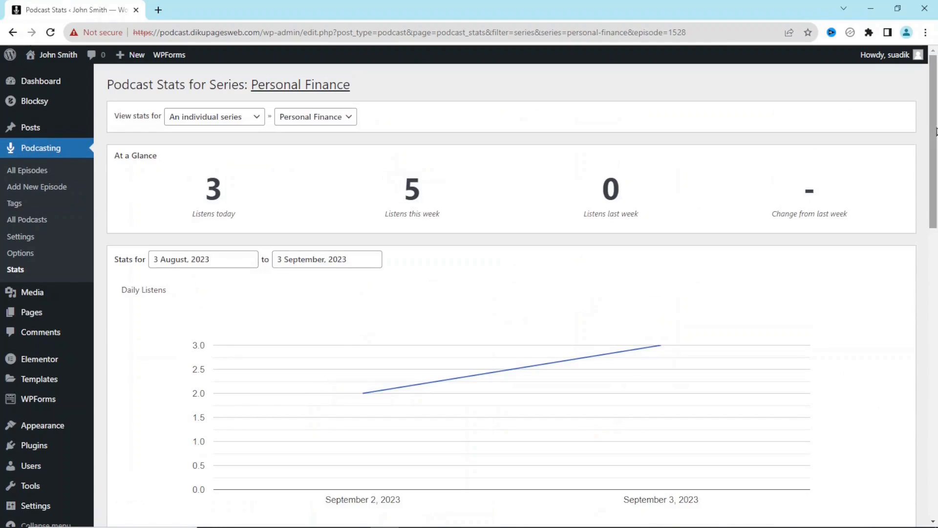
- Switch to an individual episode and apply 'Smart Money Moves: Tips for Financial Success'
click(242, 122)
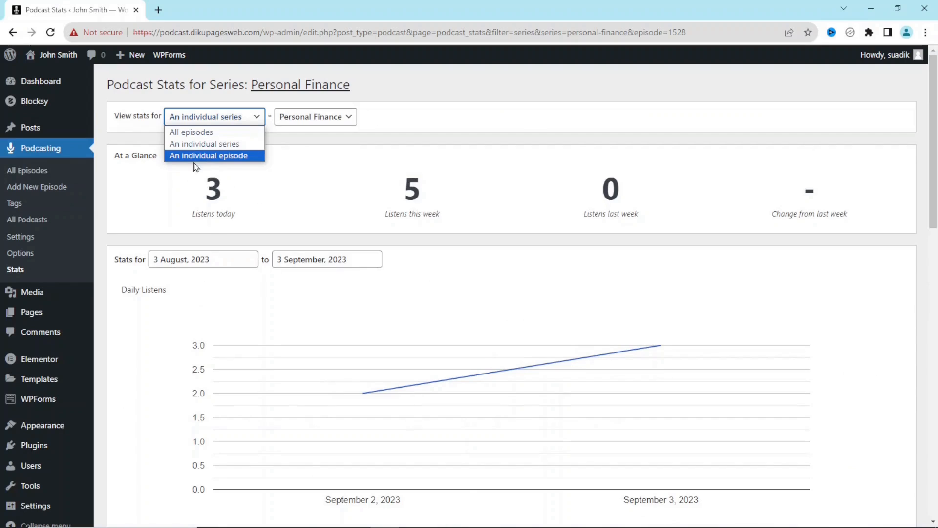
click(223, 156)
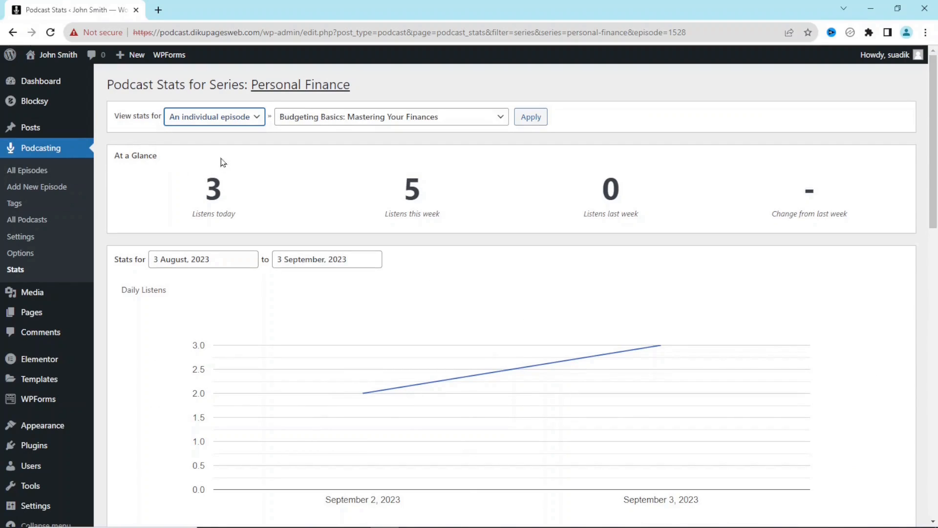
click(488, 119)
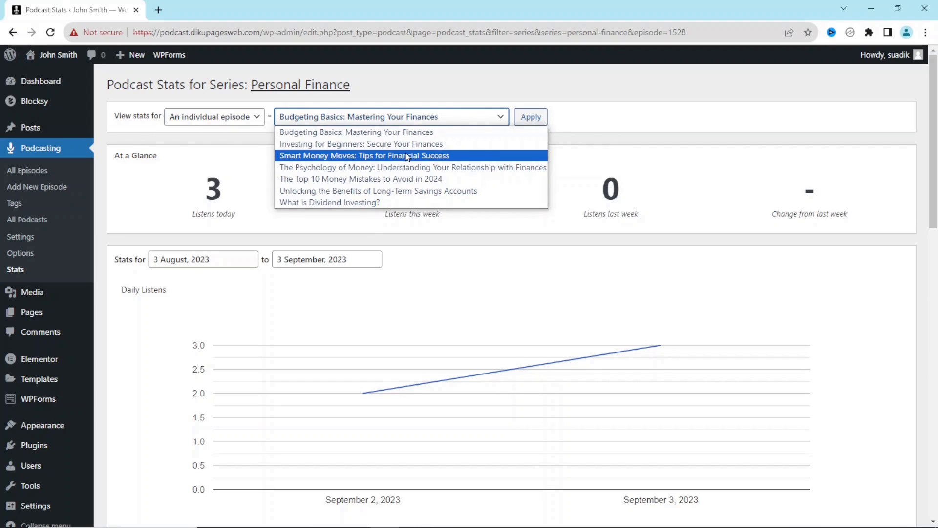
click(386, 157)
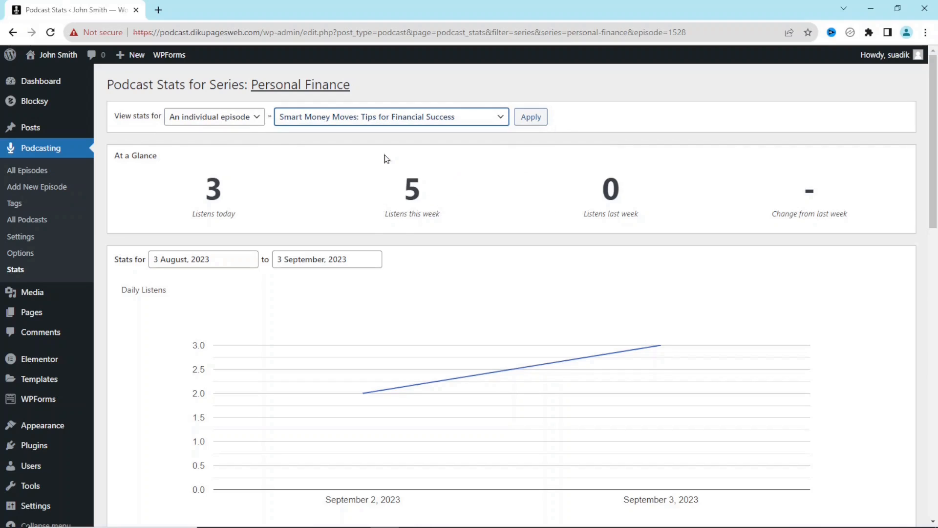
click(543, 124)
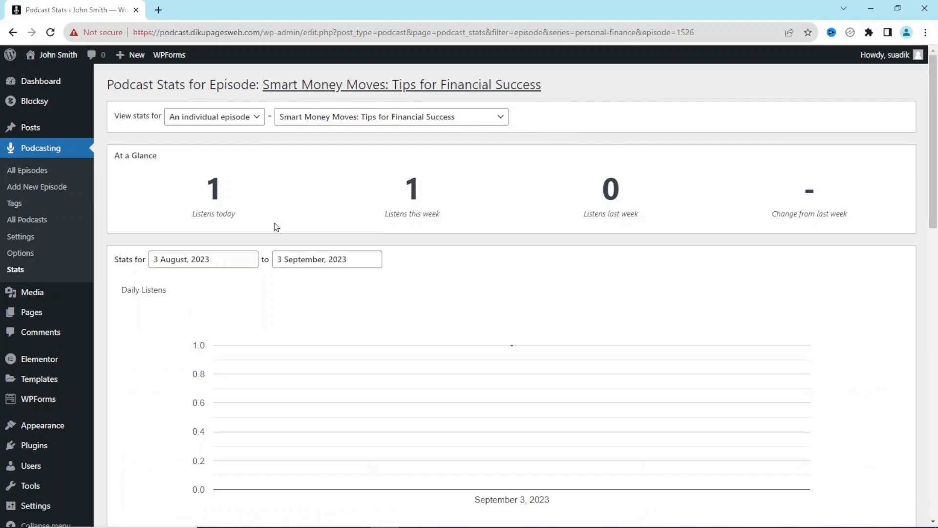
drag(937, 152, 934, 54)
- Follow the footer's Home link and scroll down the home page toward Featured Episodes
mouse_move(55, 87)
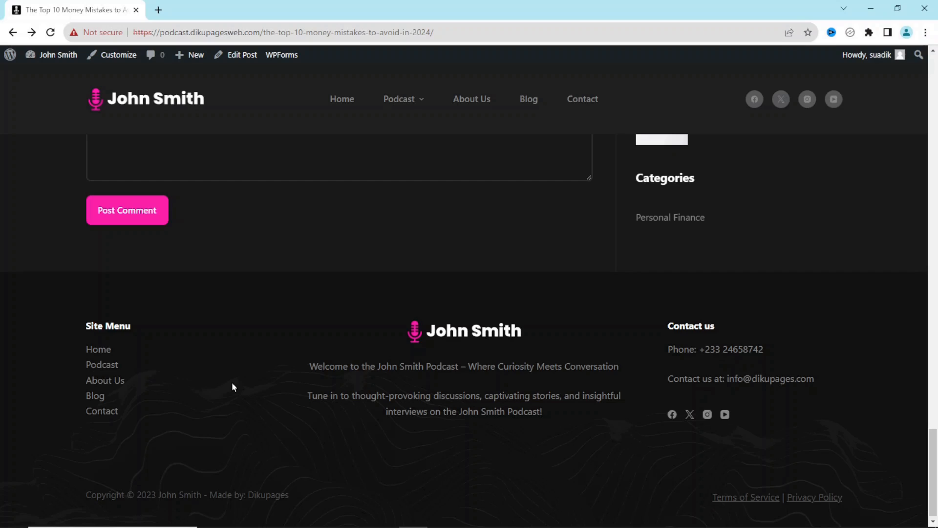
click(99, 349)
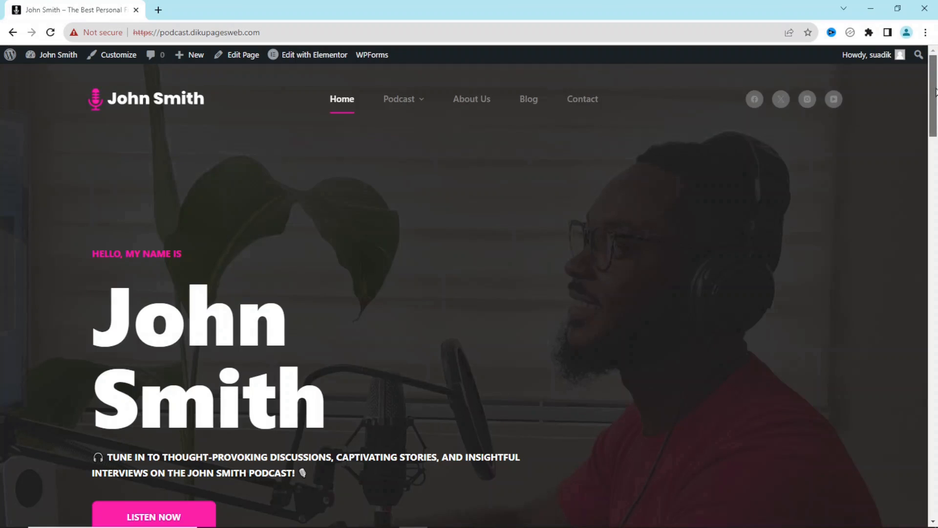
scroll(302, 339, down, 6)
scroll(469, 331, down, 10)
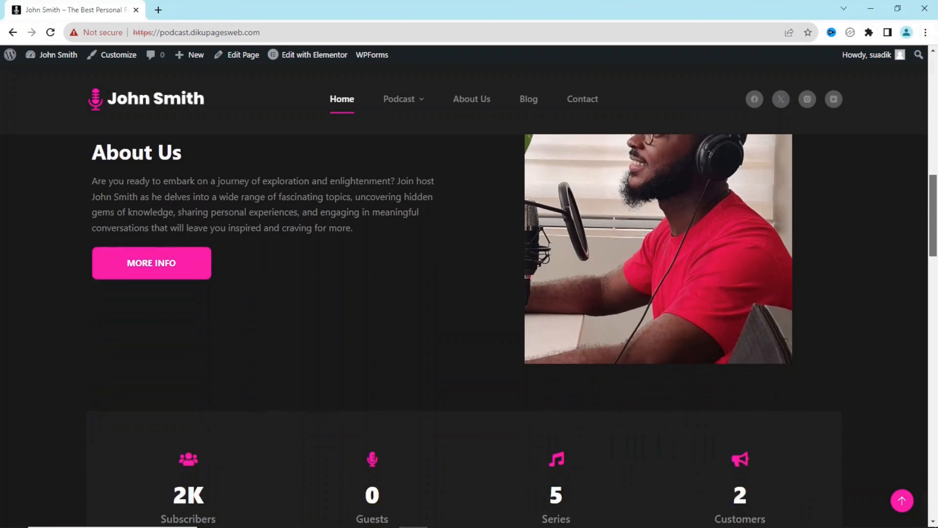